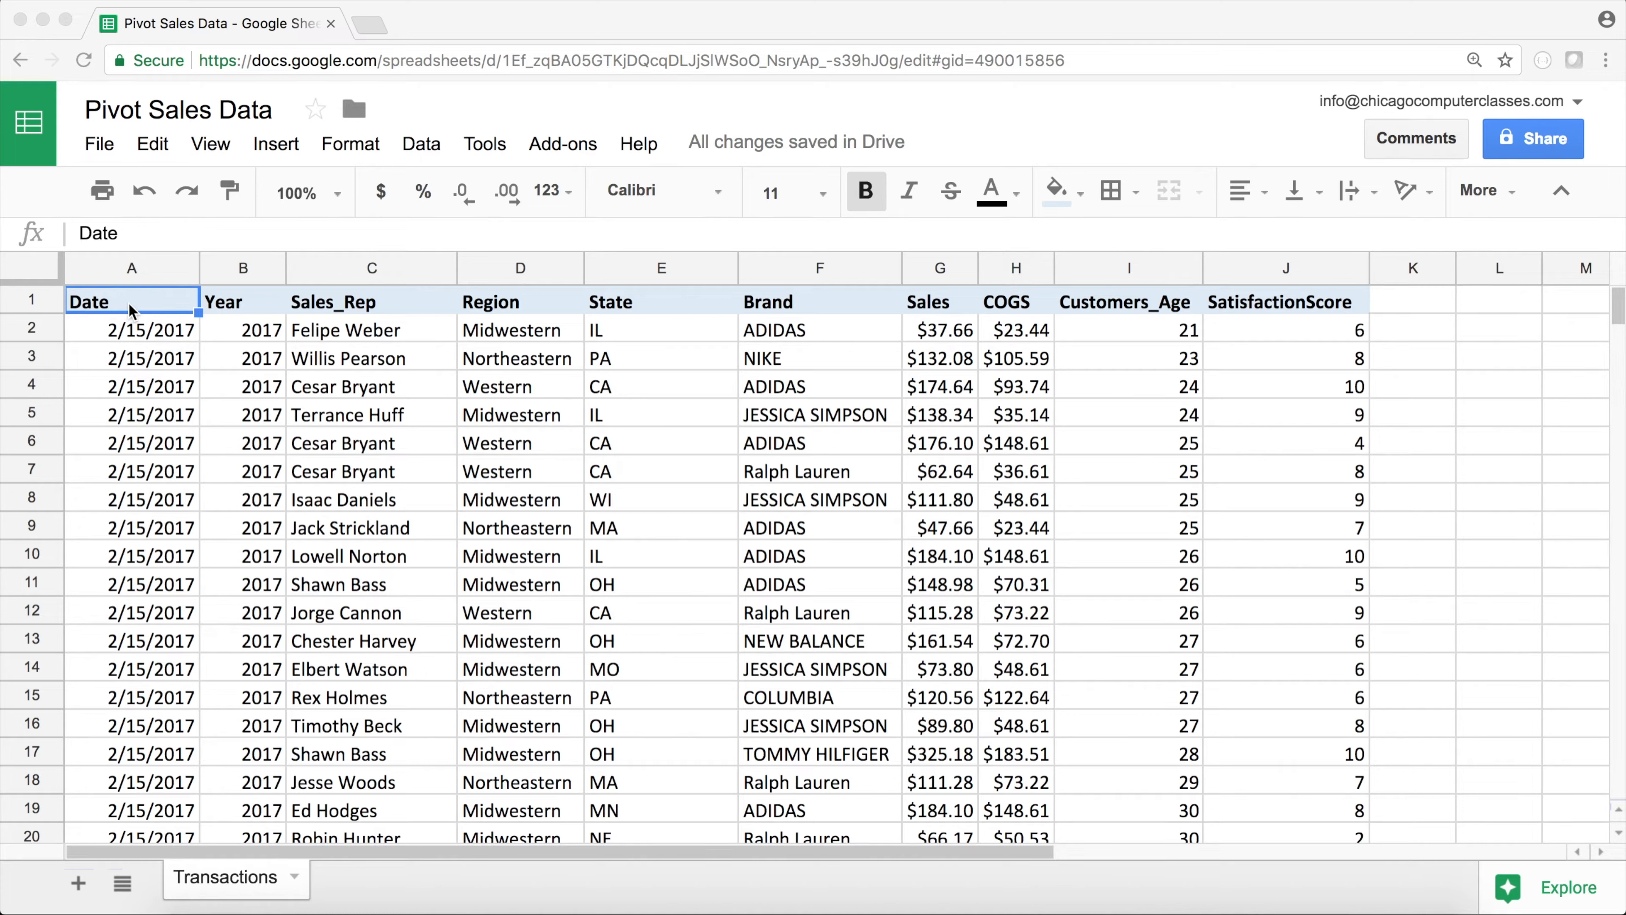
left_click(469, 143)
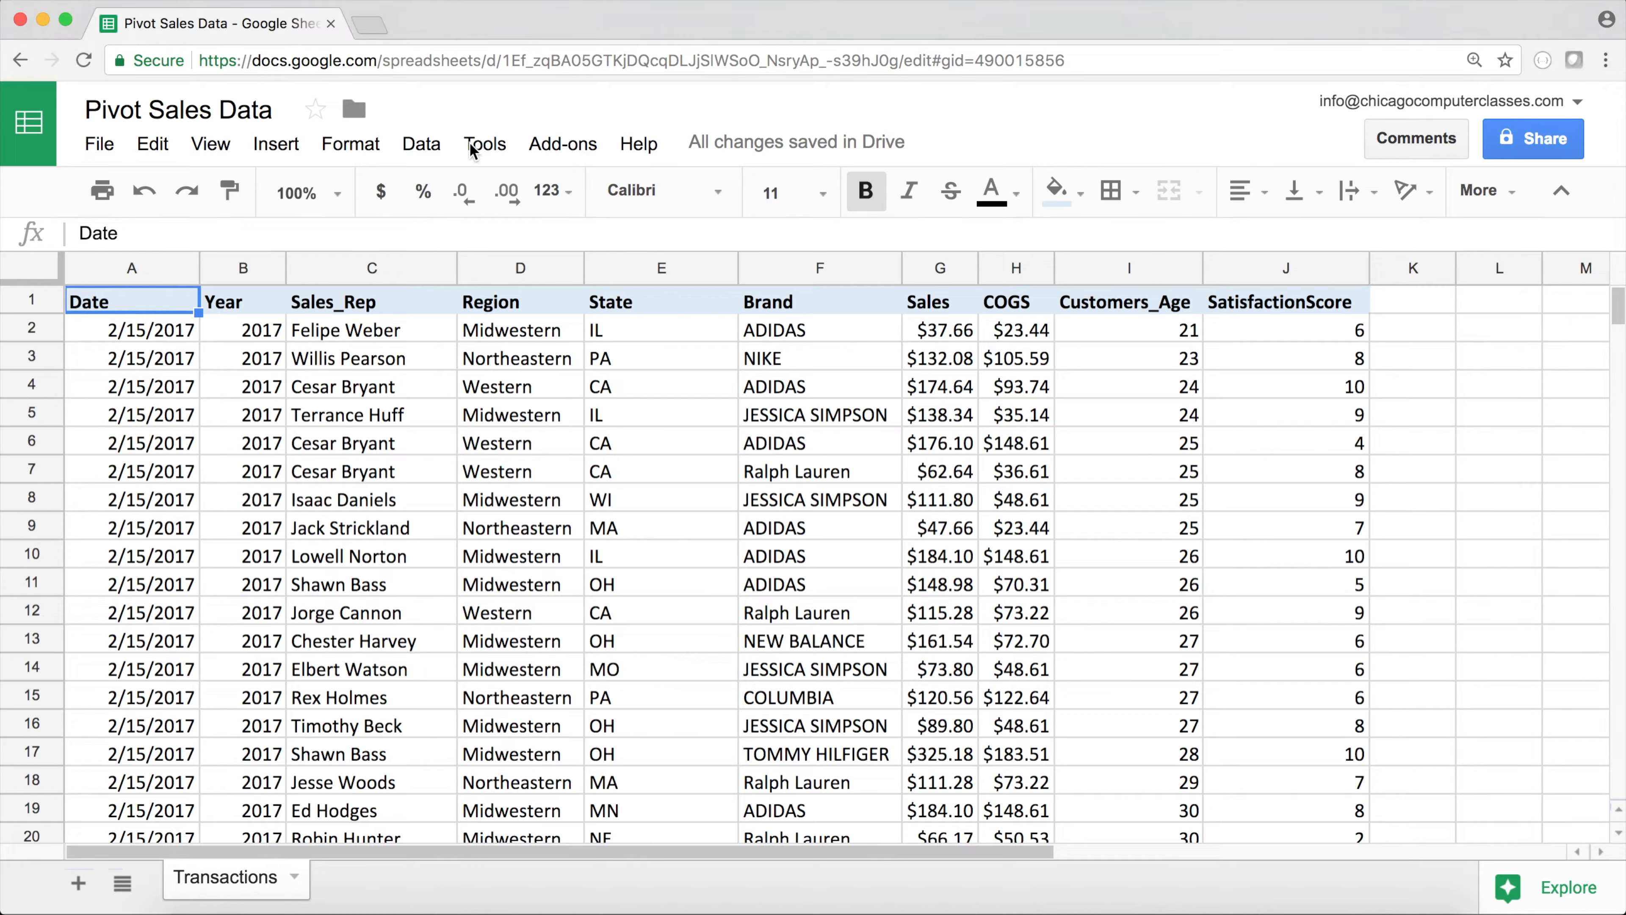
left_click(618, 156)
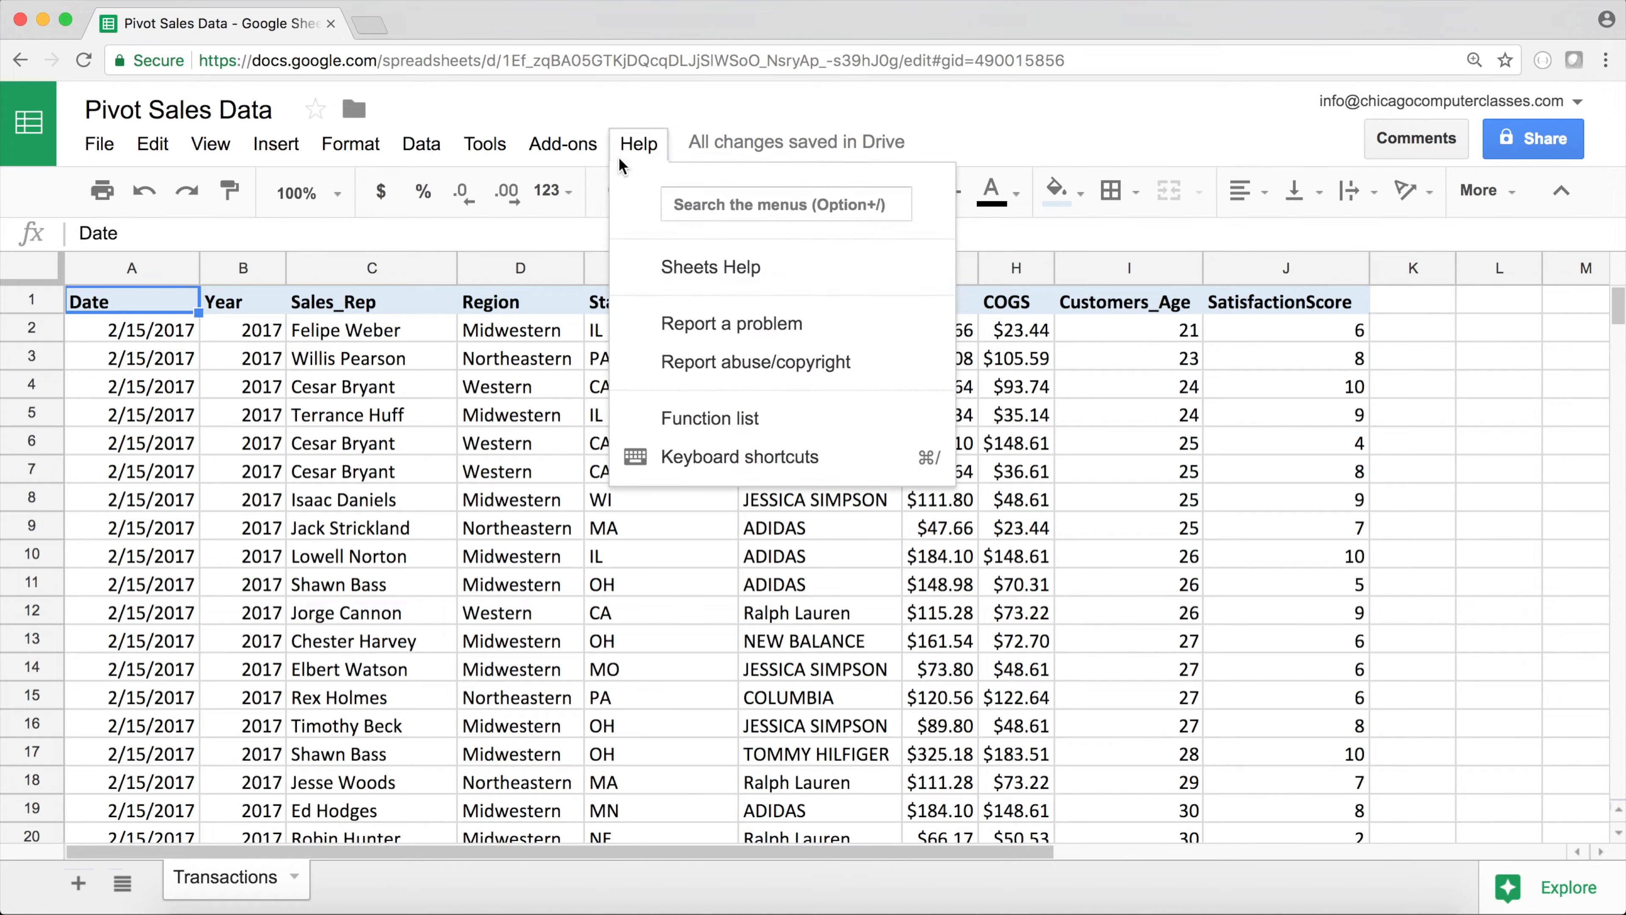
left_click(618, 156)
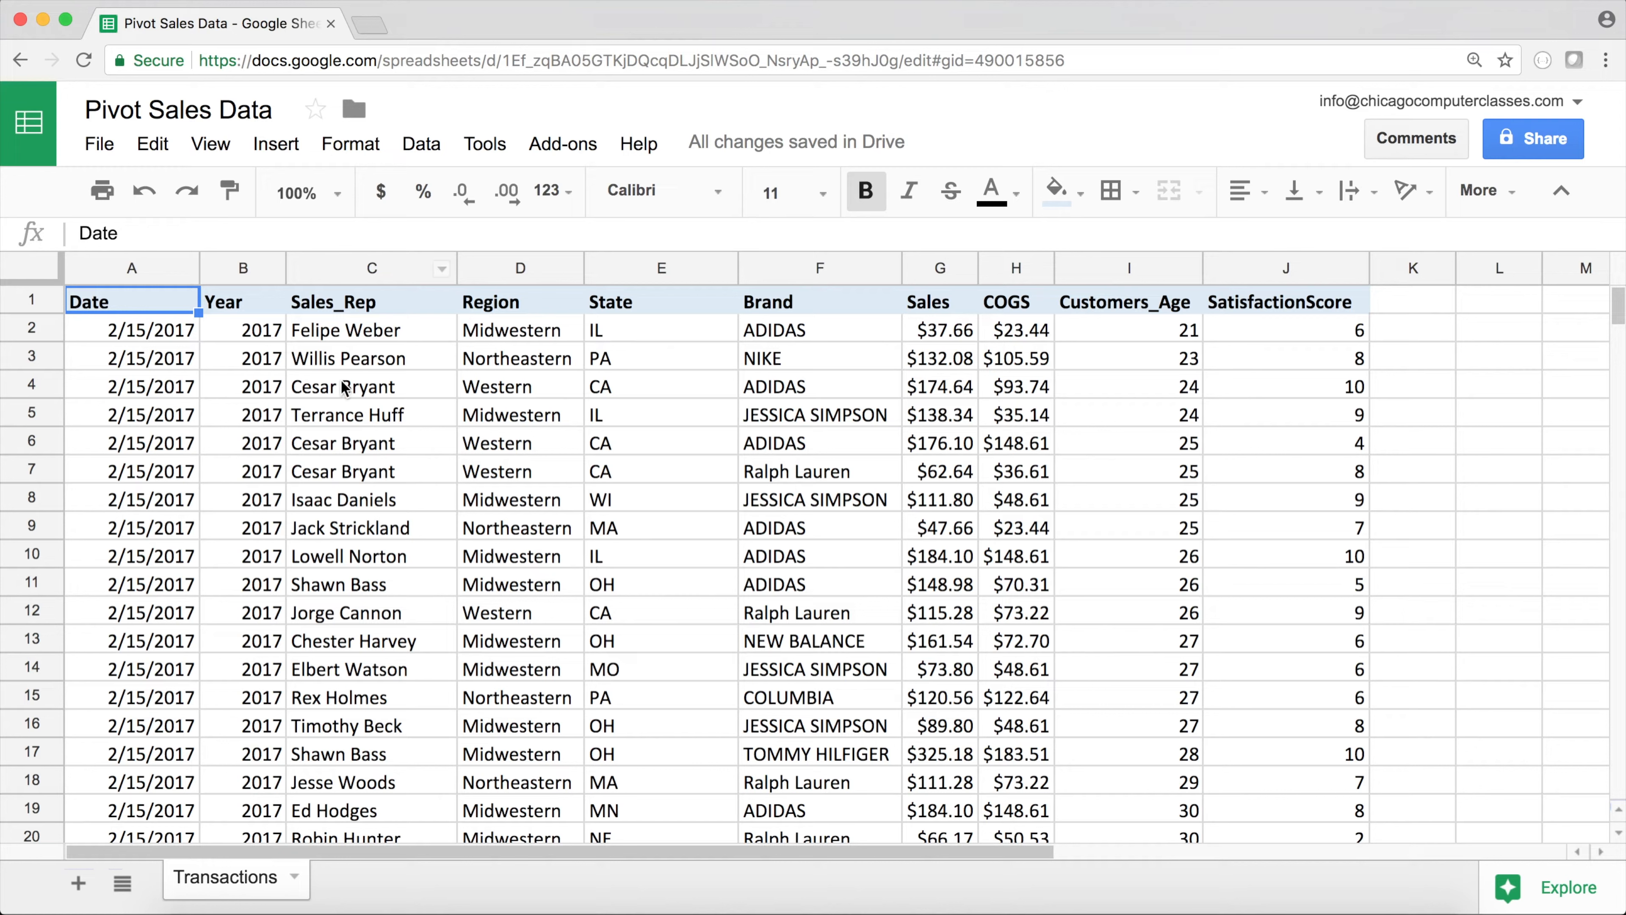
Create a pivot table on a new sheet from the Transactions data
left_click(281, 394)
left_click(137, 298)
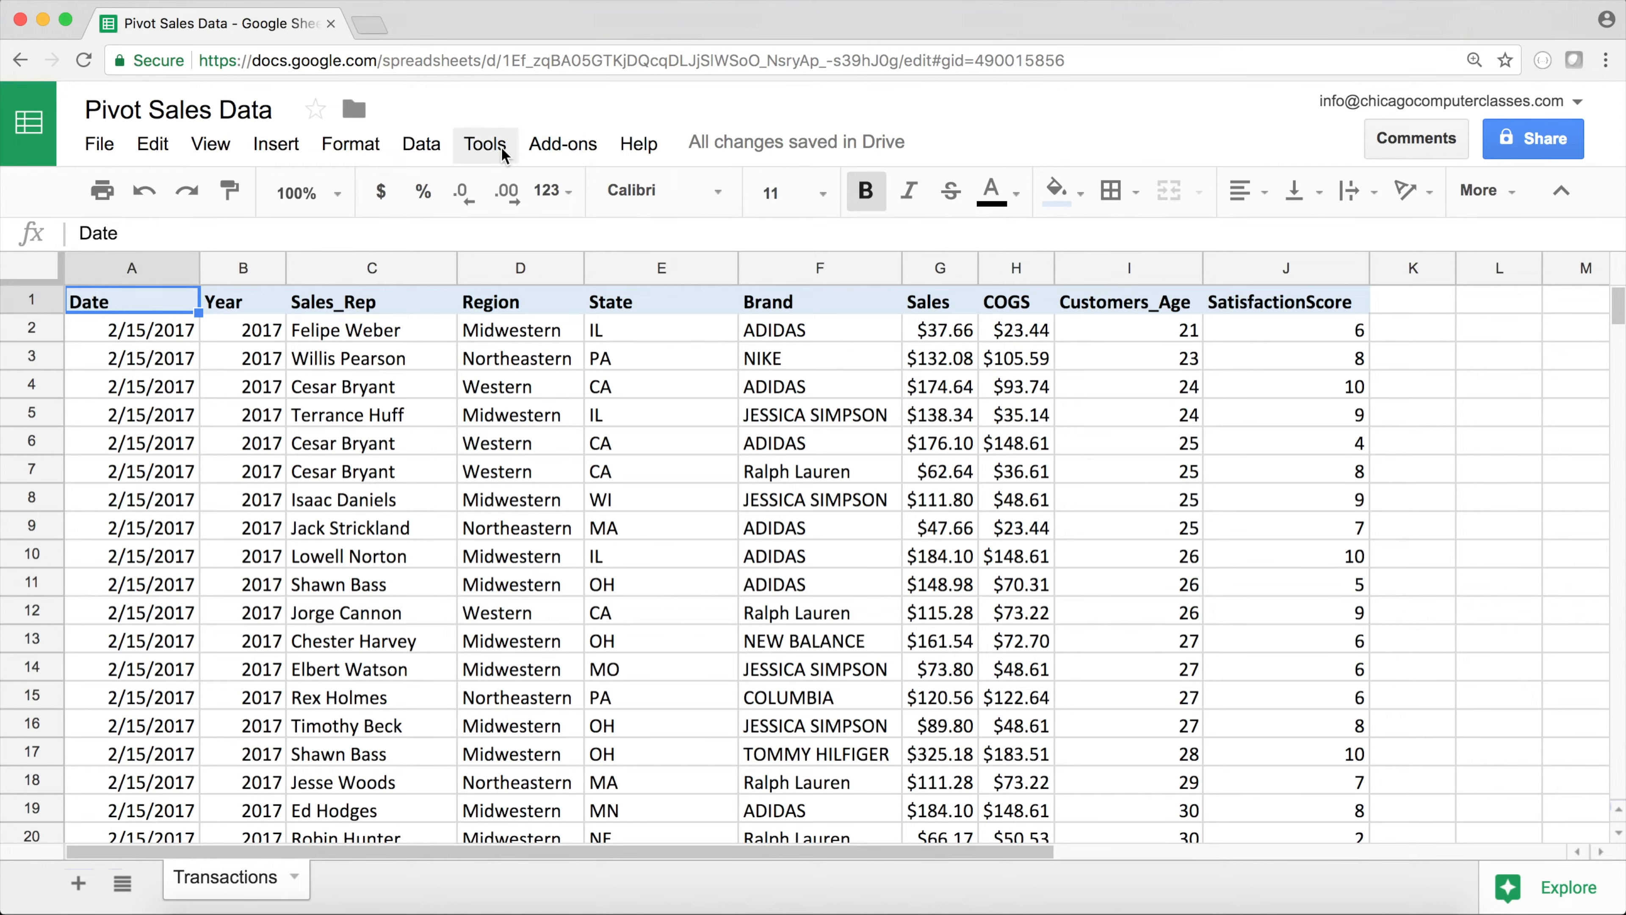
left_click_drag(939, 330, 938, 724)
left_click_drag(1027, 332, 979, 583)
left_click(133, 296)
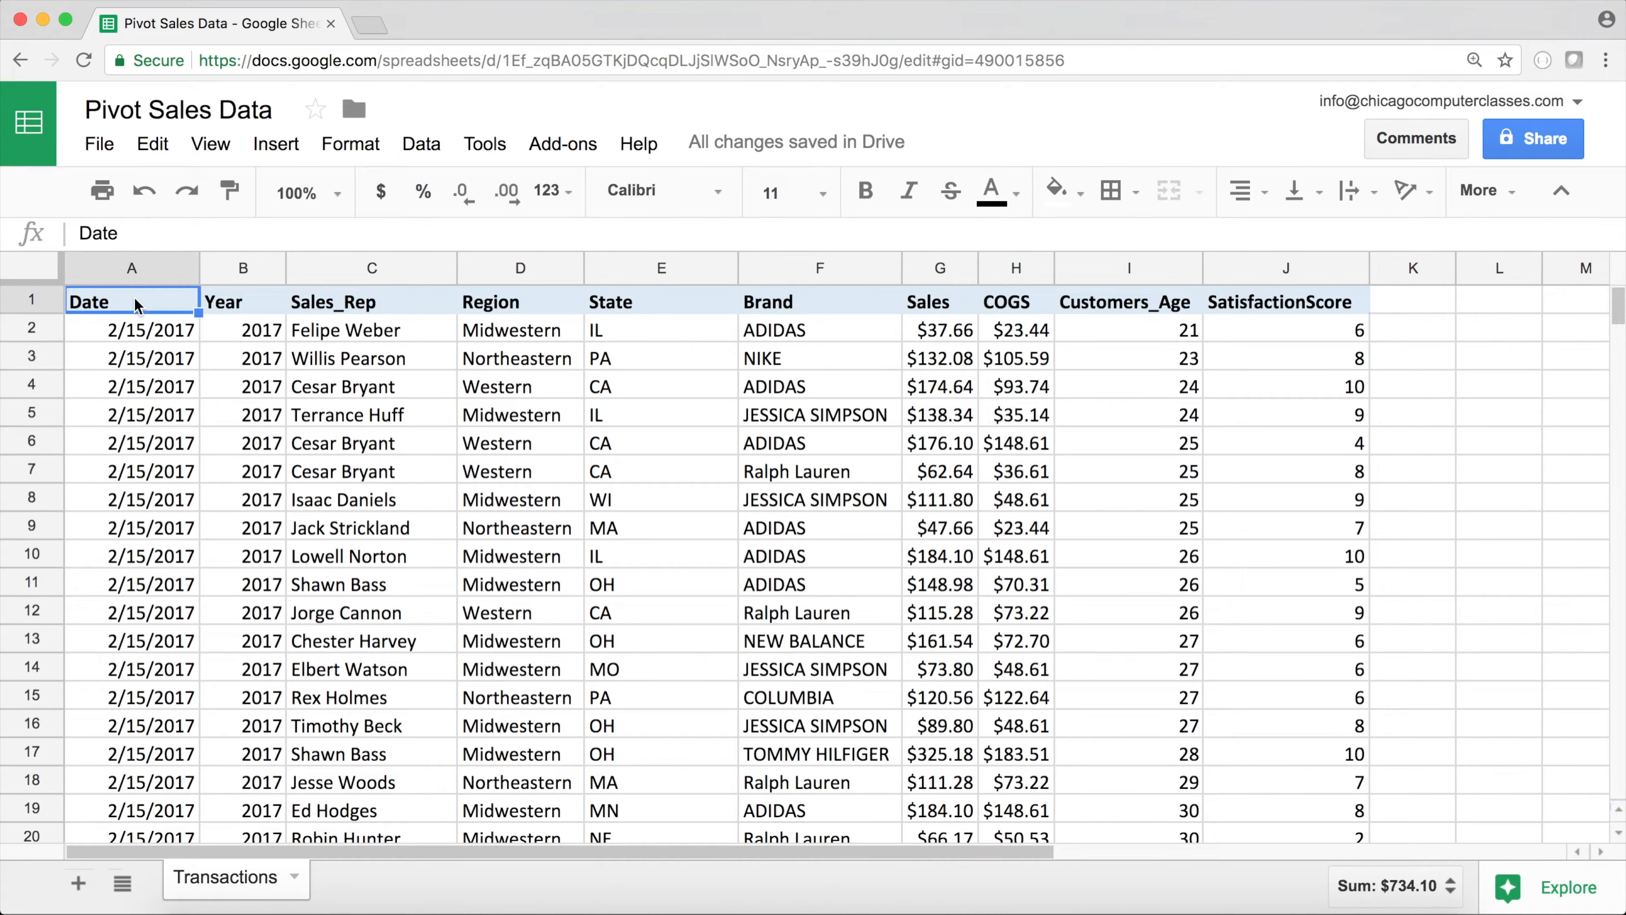
left_click(422, 143)
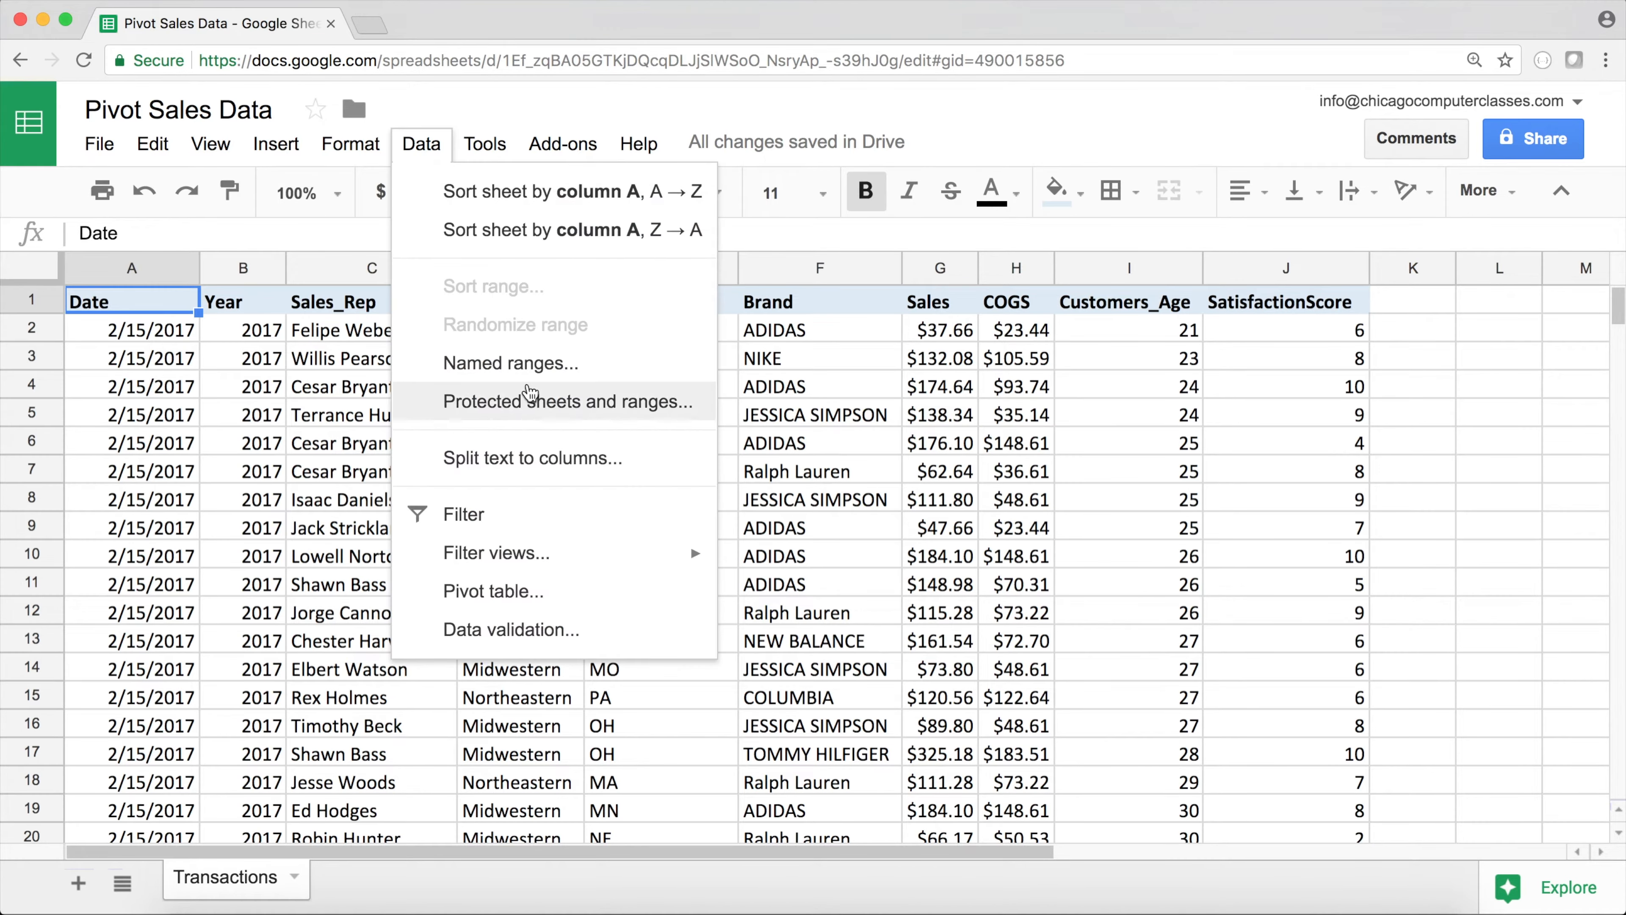
left_click(486, 591)
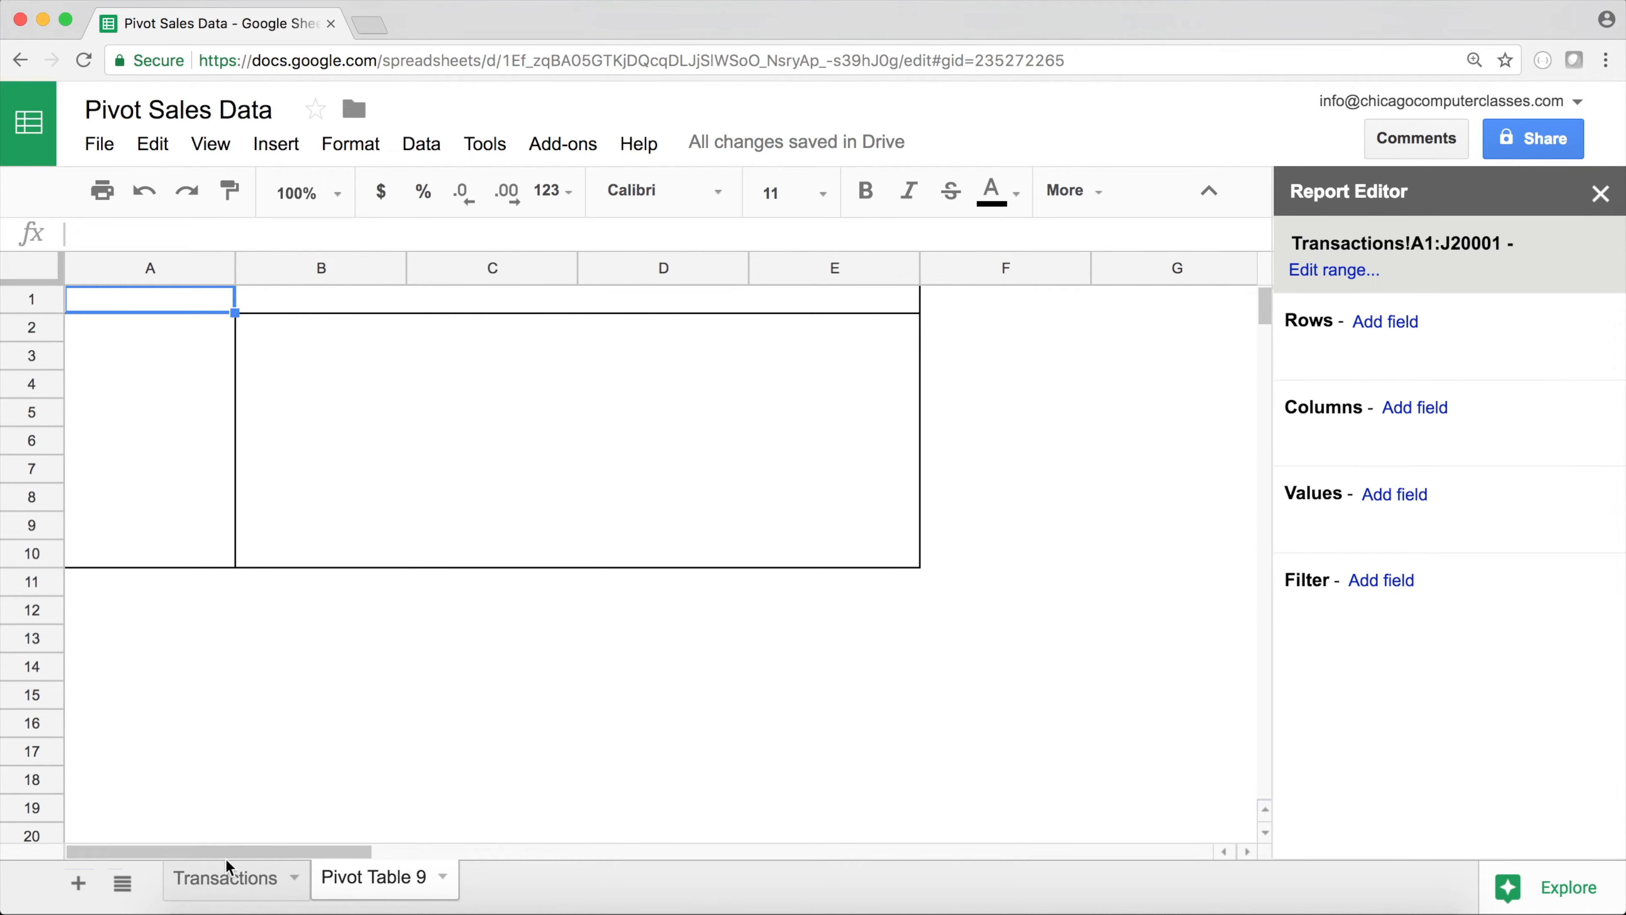
Add the Sales and COGS columns as value fields of the pivot table, both summarized by SUM
left_click(227, 877)
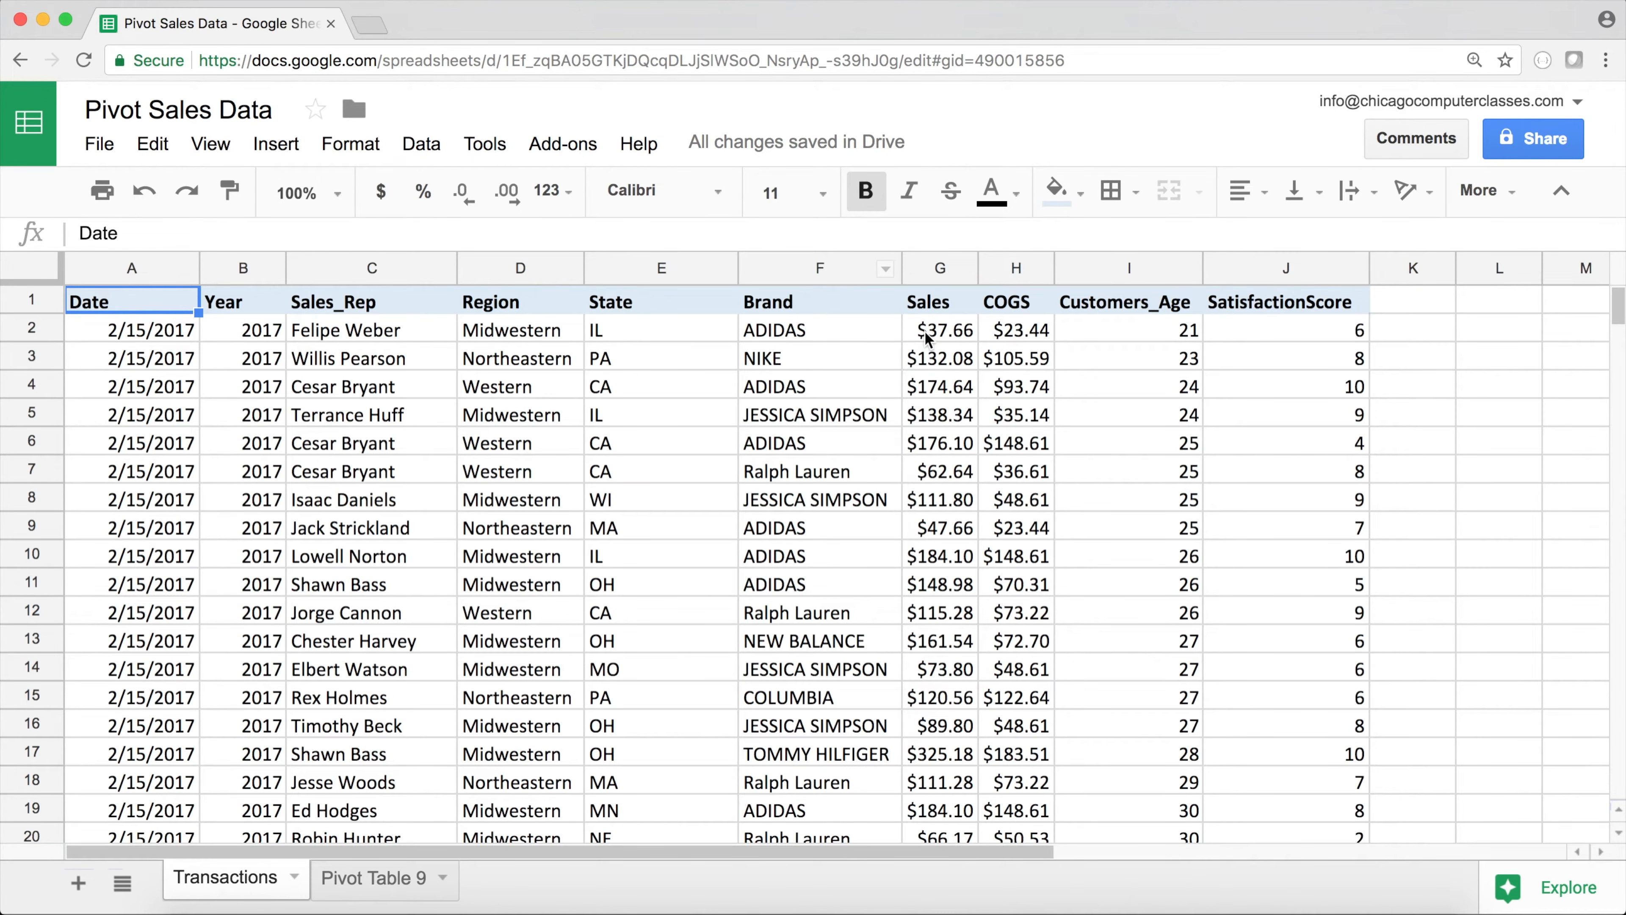
left_click_drag(938, 330, 947, 500)
left_click_drag(1016, 330, 1018, 471)
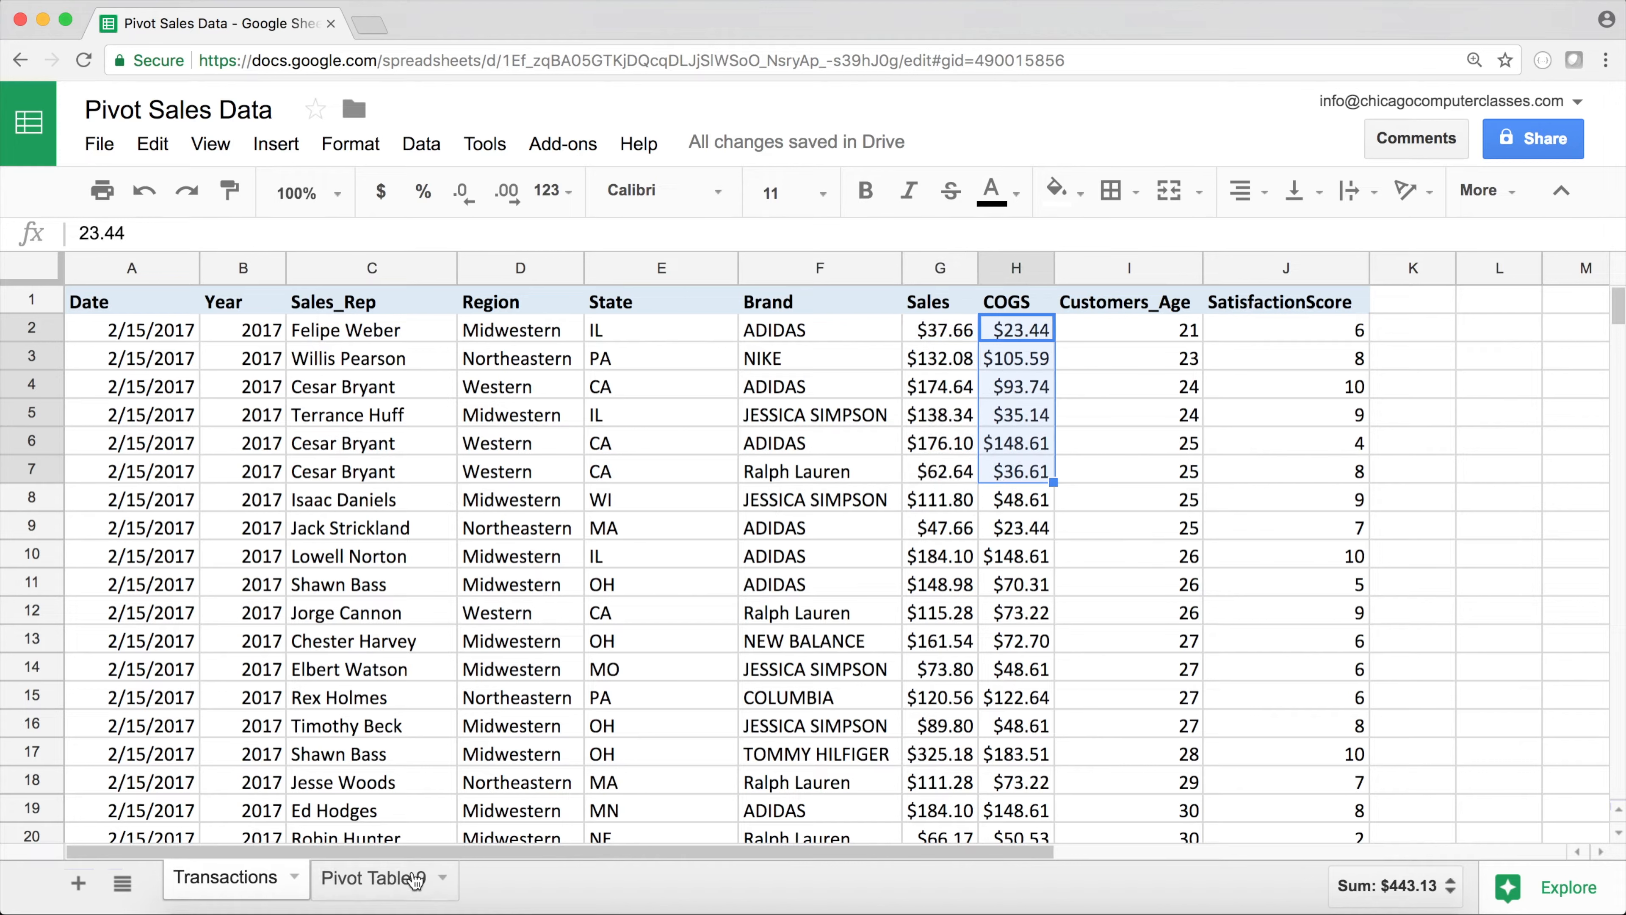
left_click(383, 887)
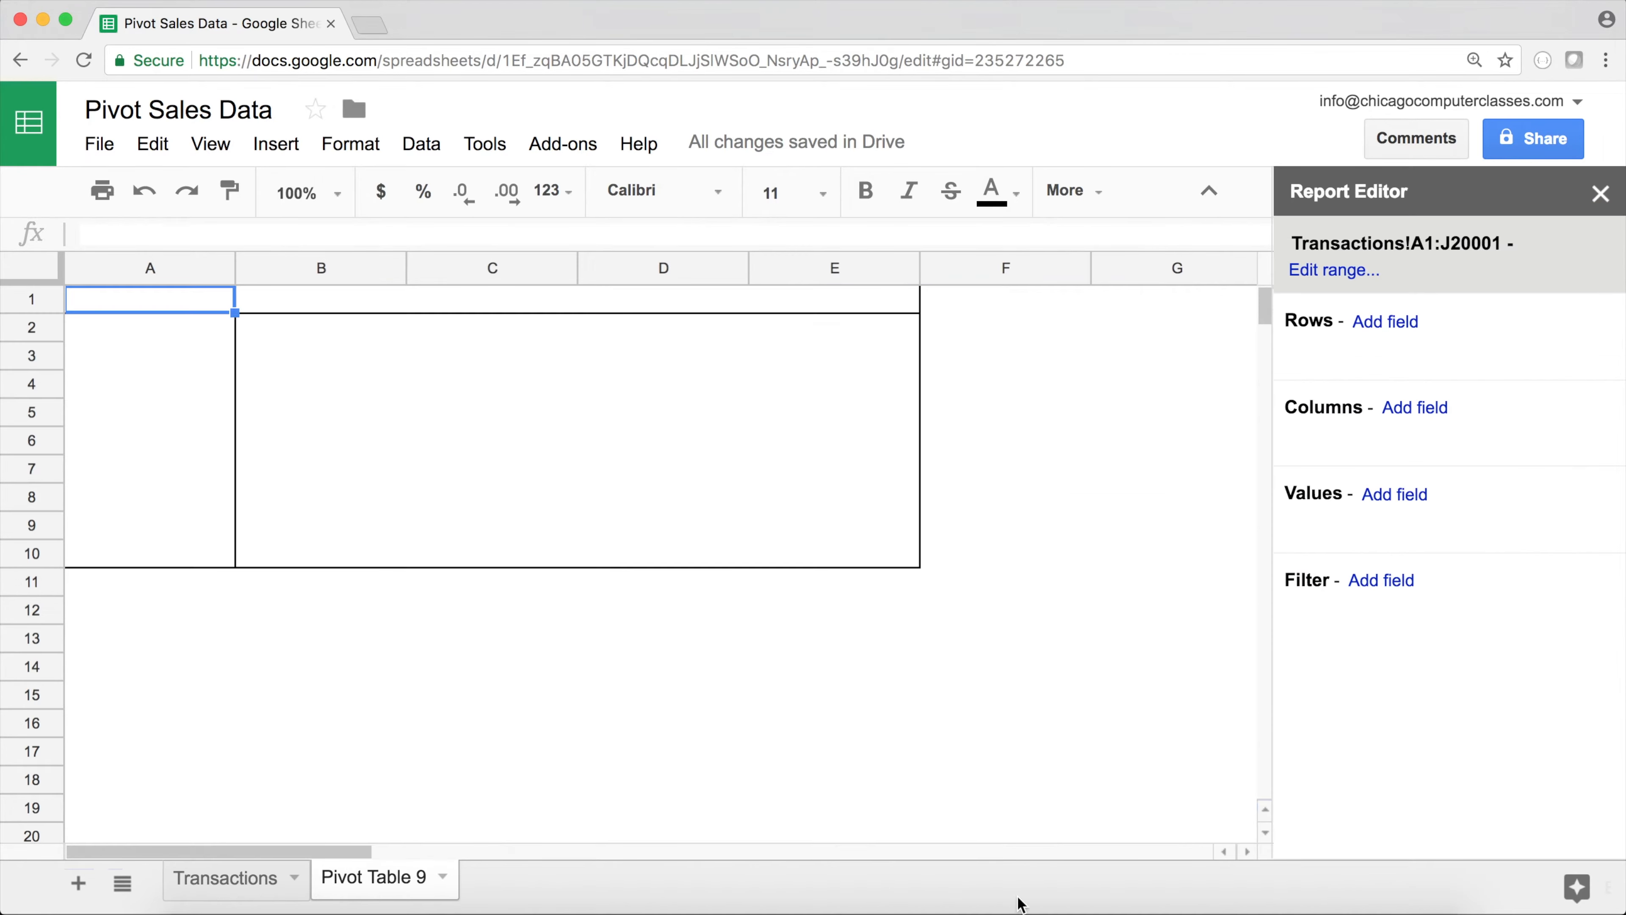
left_click(1397, 496)
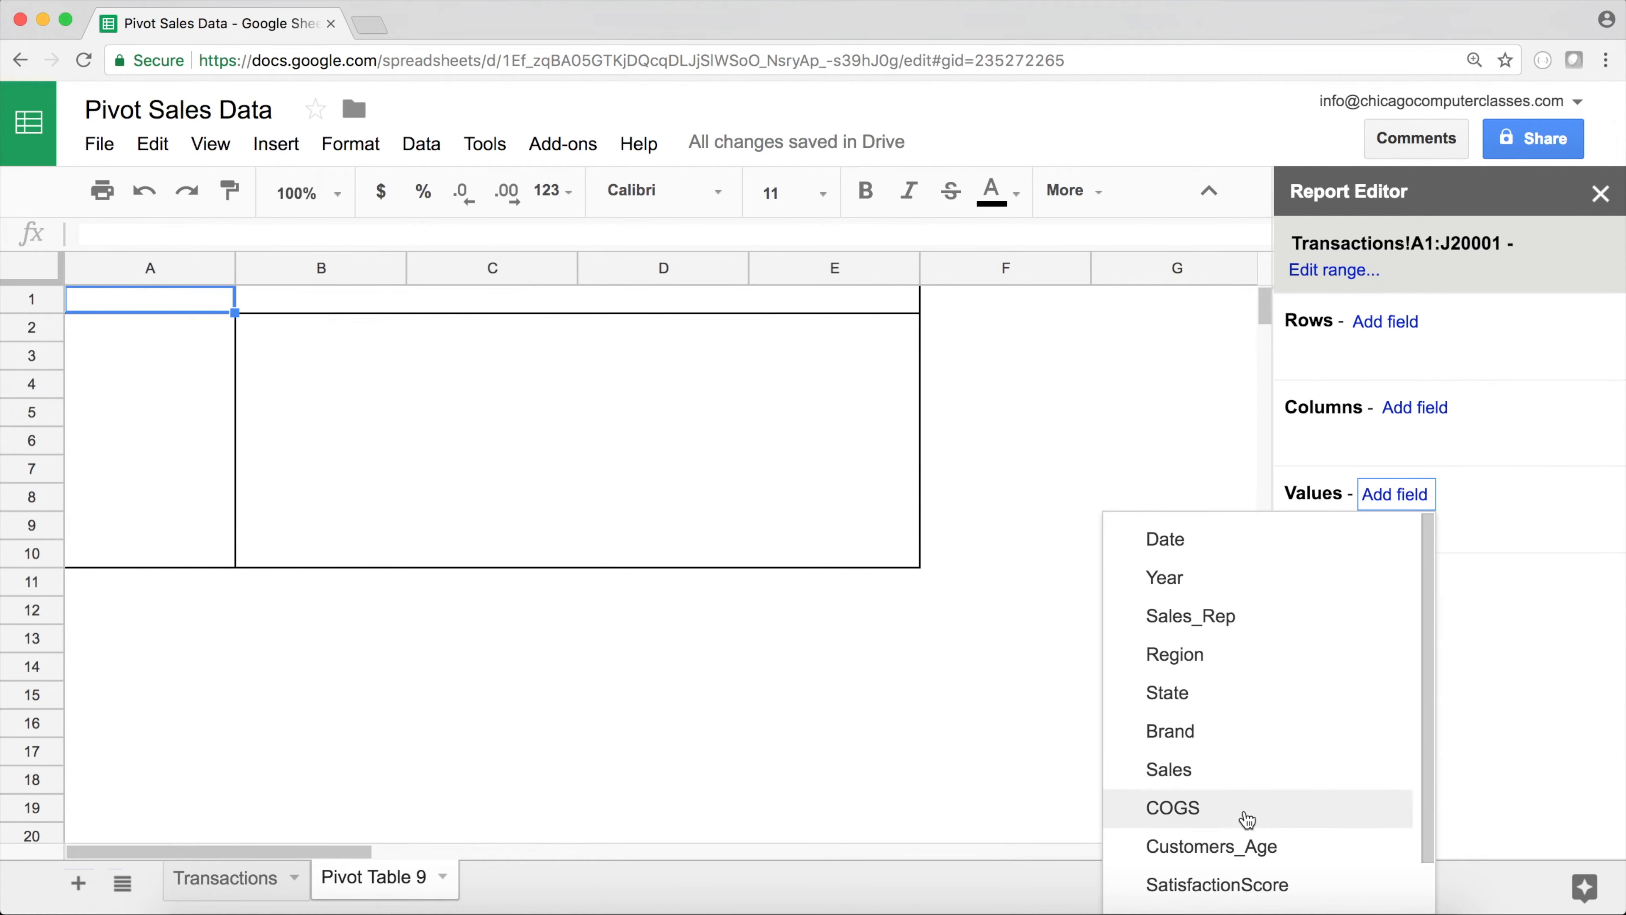
left_click(1218, 776)
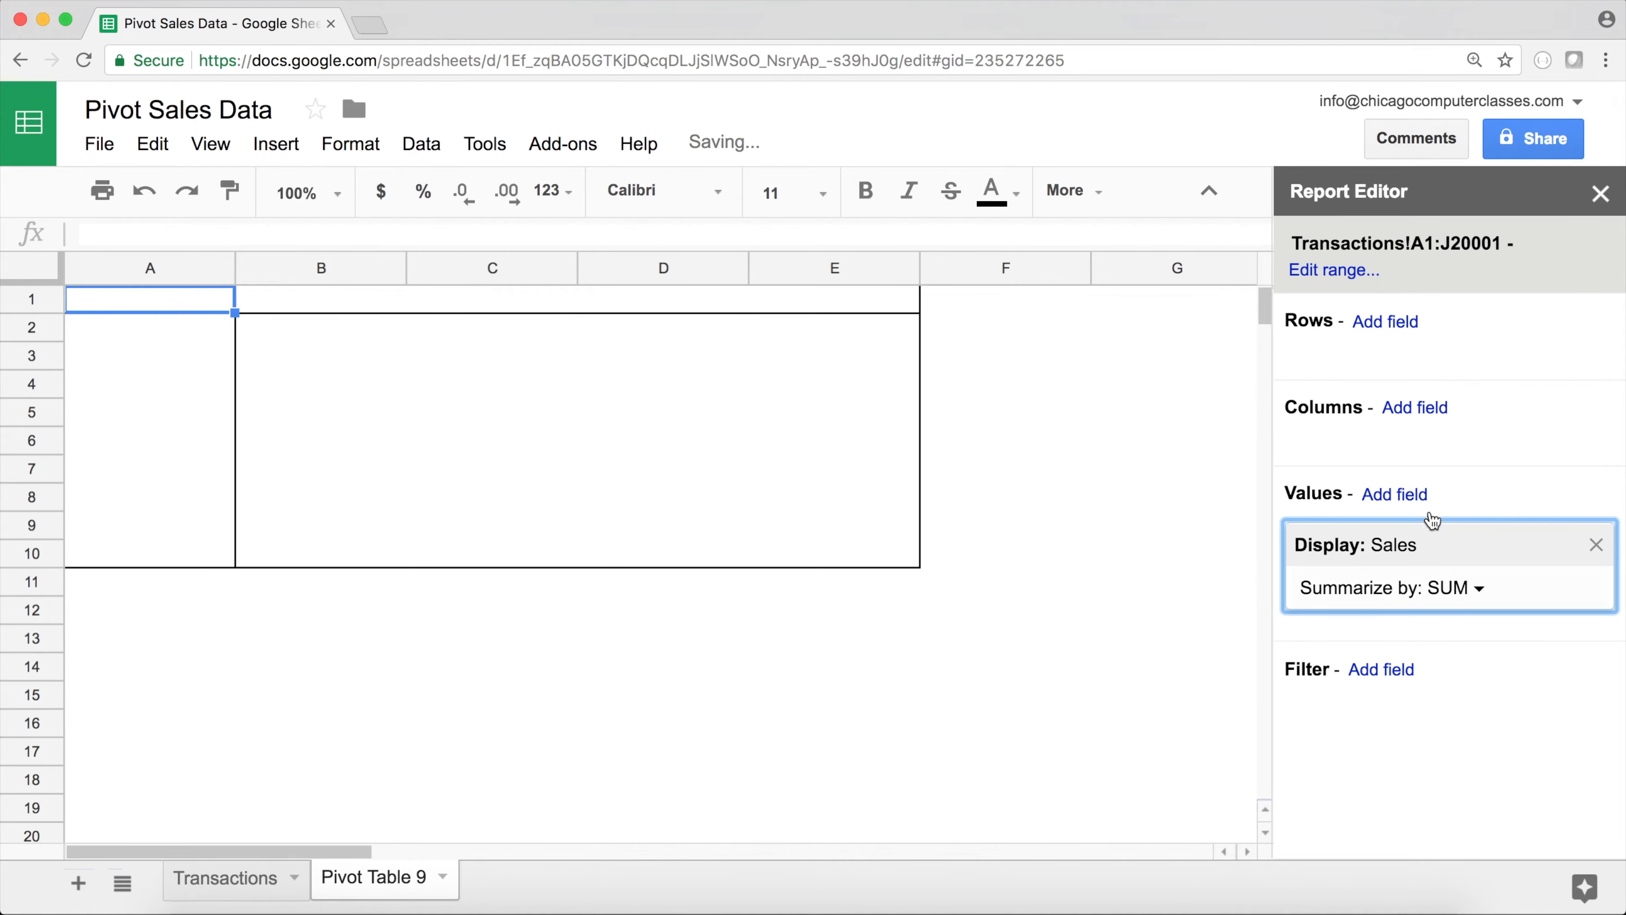
left_click(1405, 501)
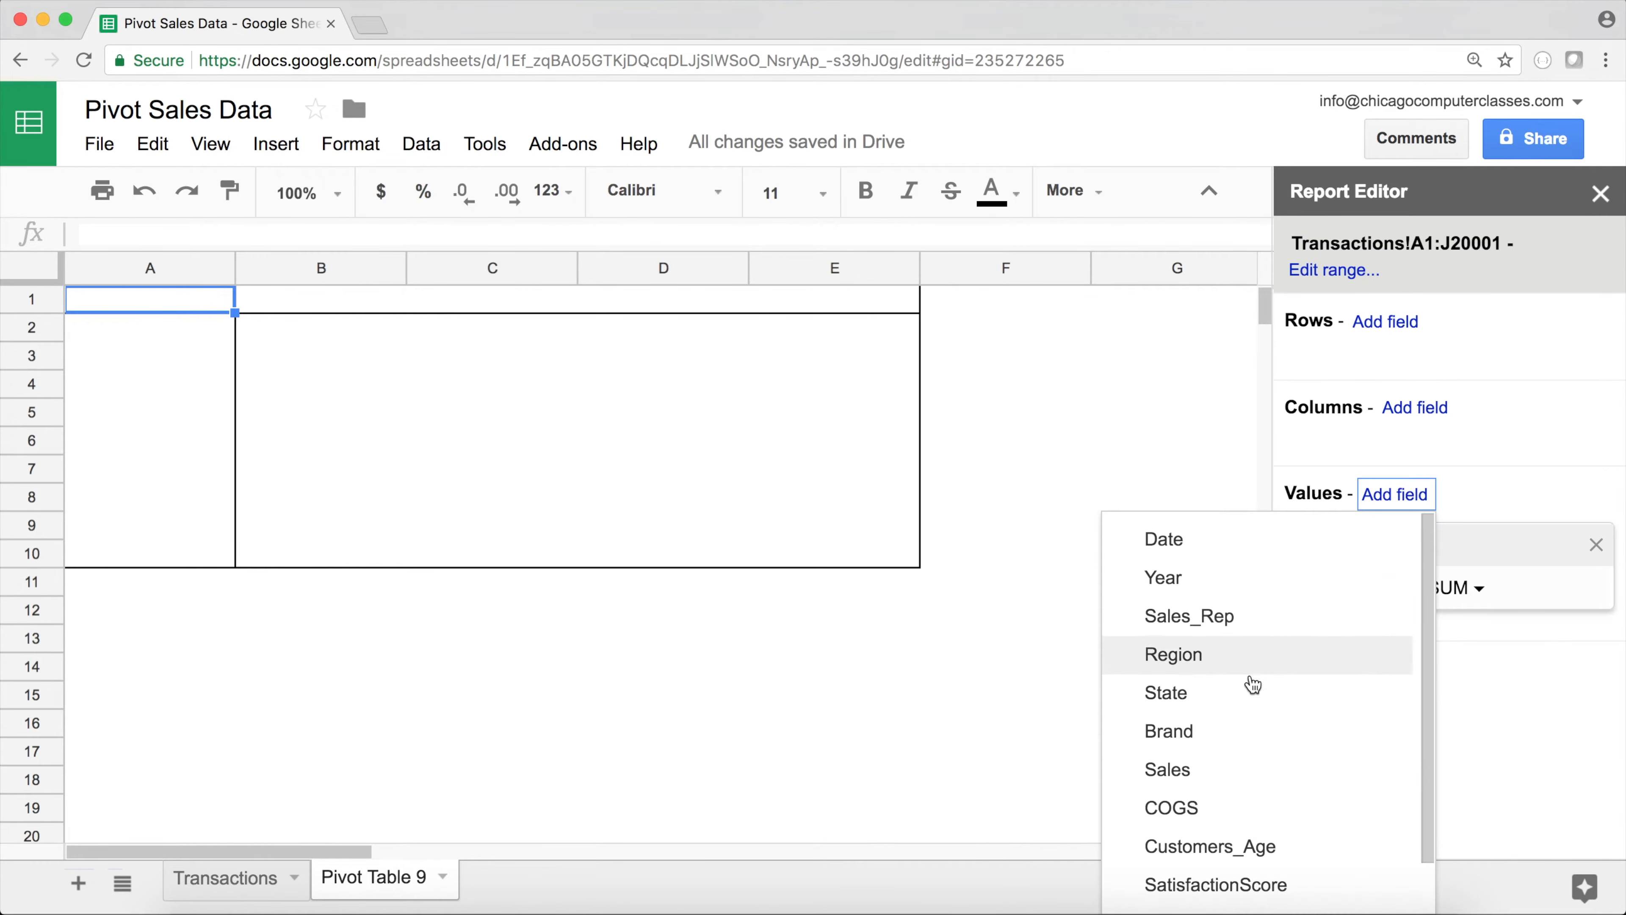
scroll(1152, 673, "down", 1)
scroll(1238, 723, "up", 2)
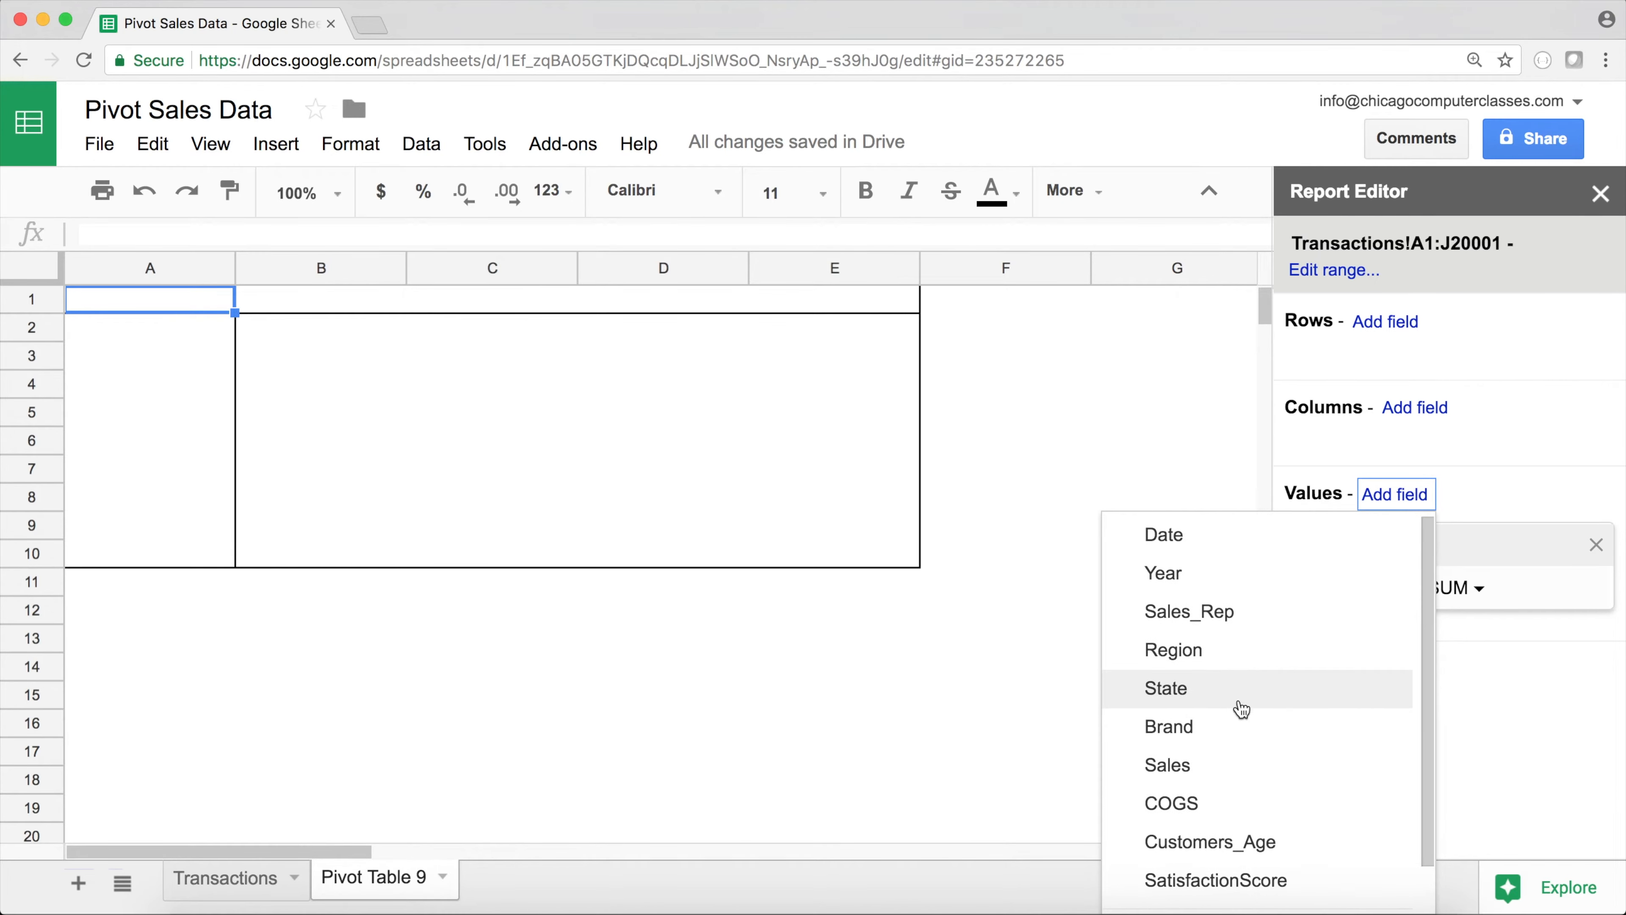
scroll(1241, 707, "down", 1)
left_click(1243, 746)
Review the Region column in the Transactions sheet and group the pivot table's rows by Region
left_click(228, 879)
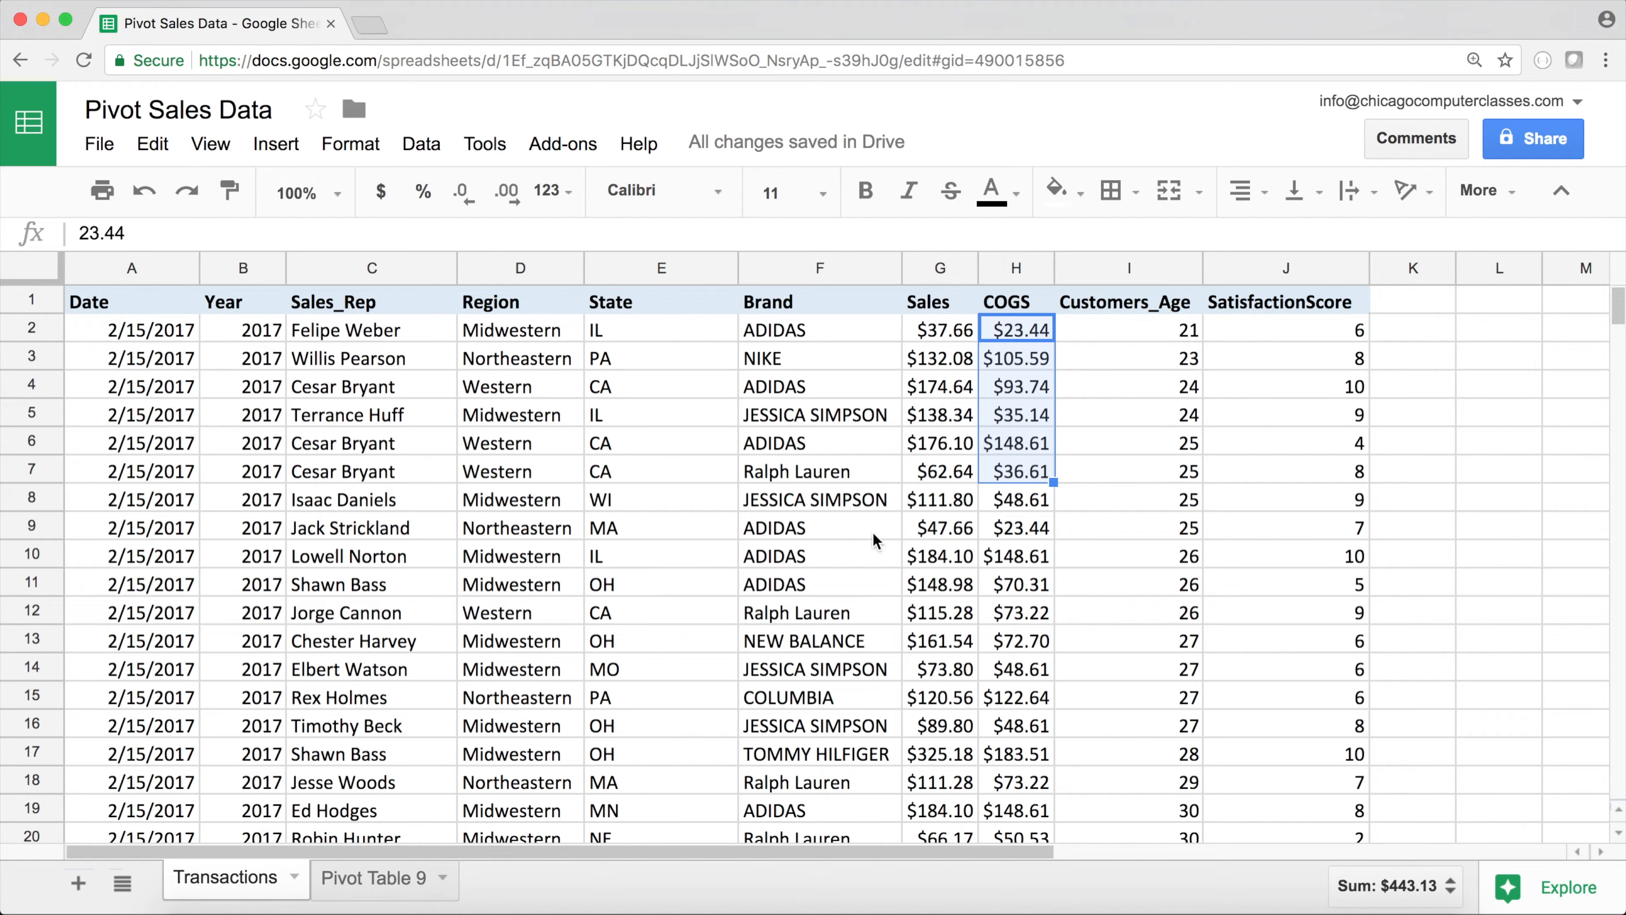
left_click(730, 414)
left_click_drag(519, 329, 516, 641)
left_click(391, 877)
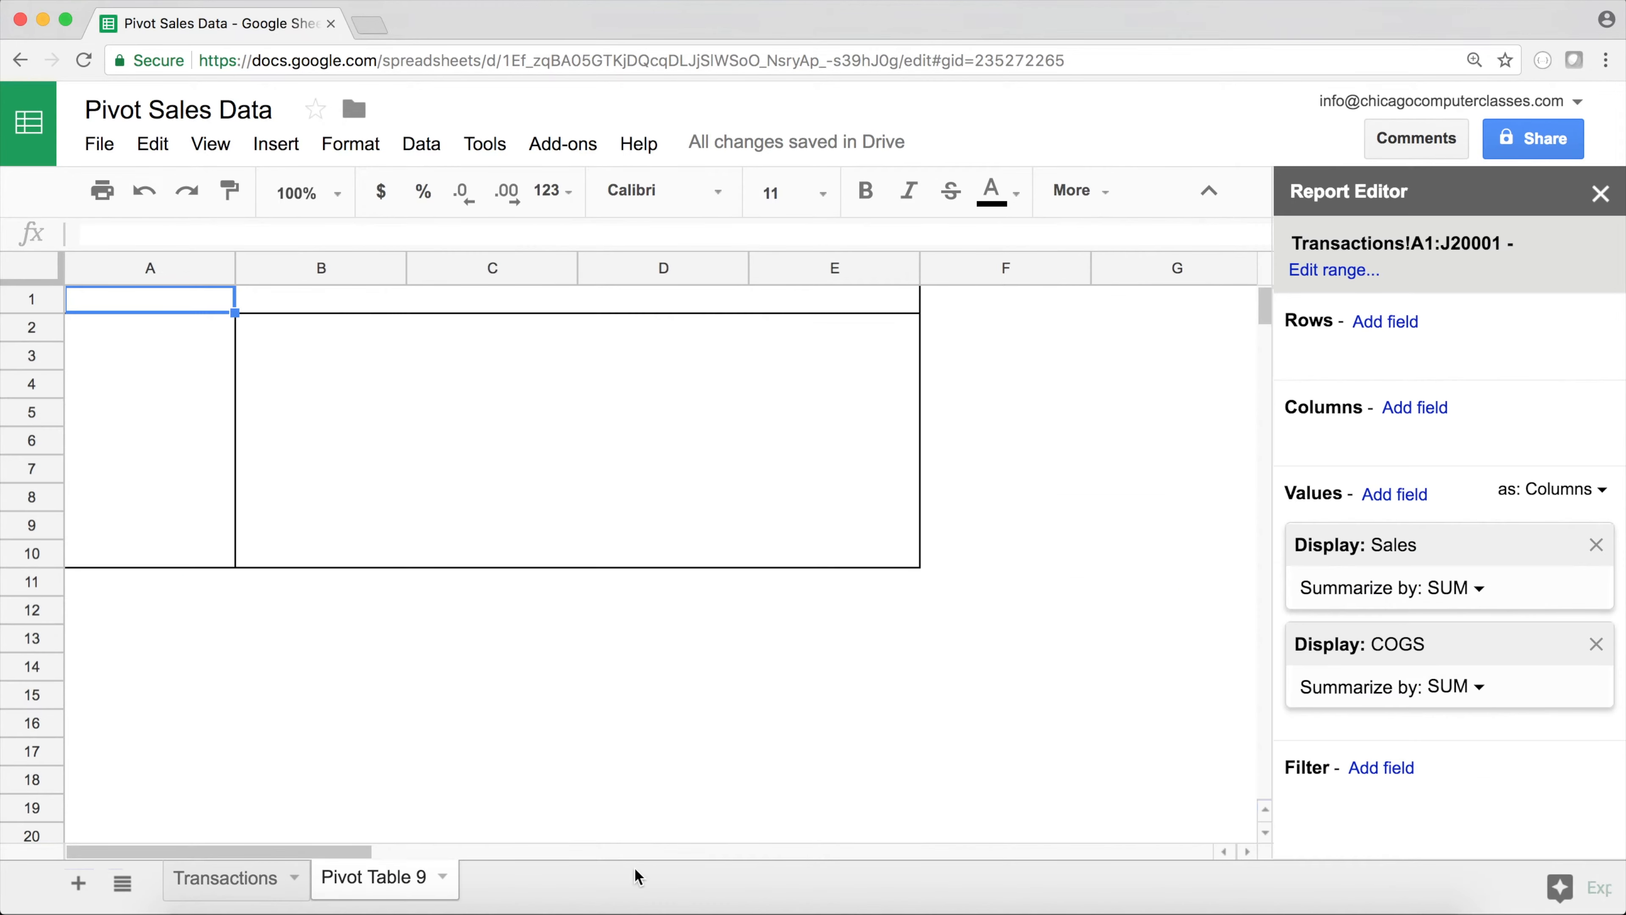
left_click(1401, 321)
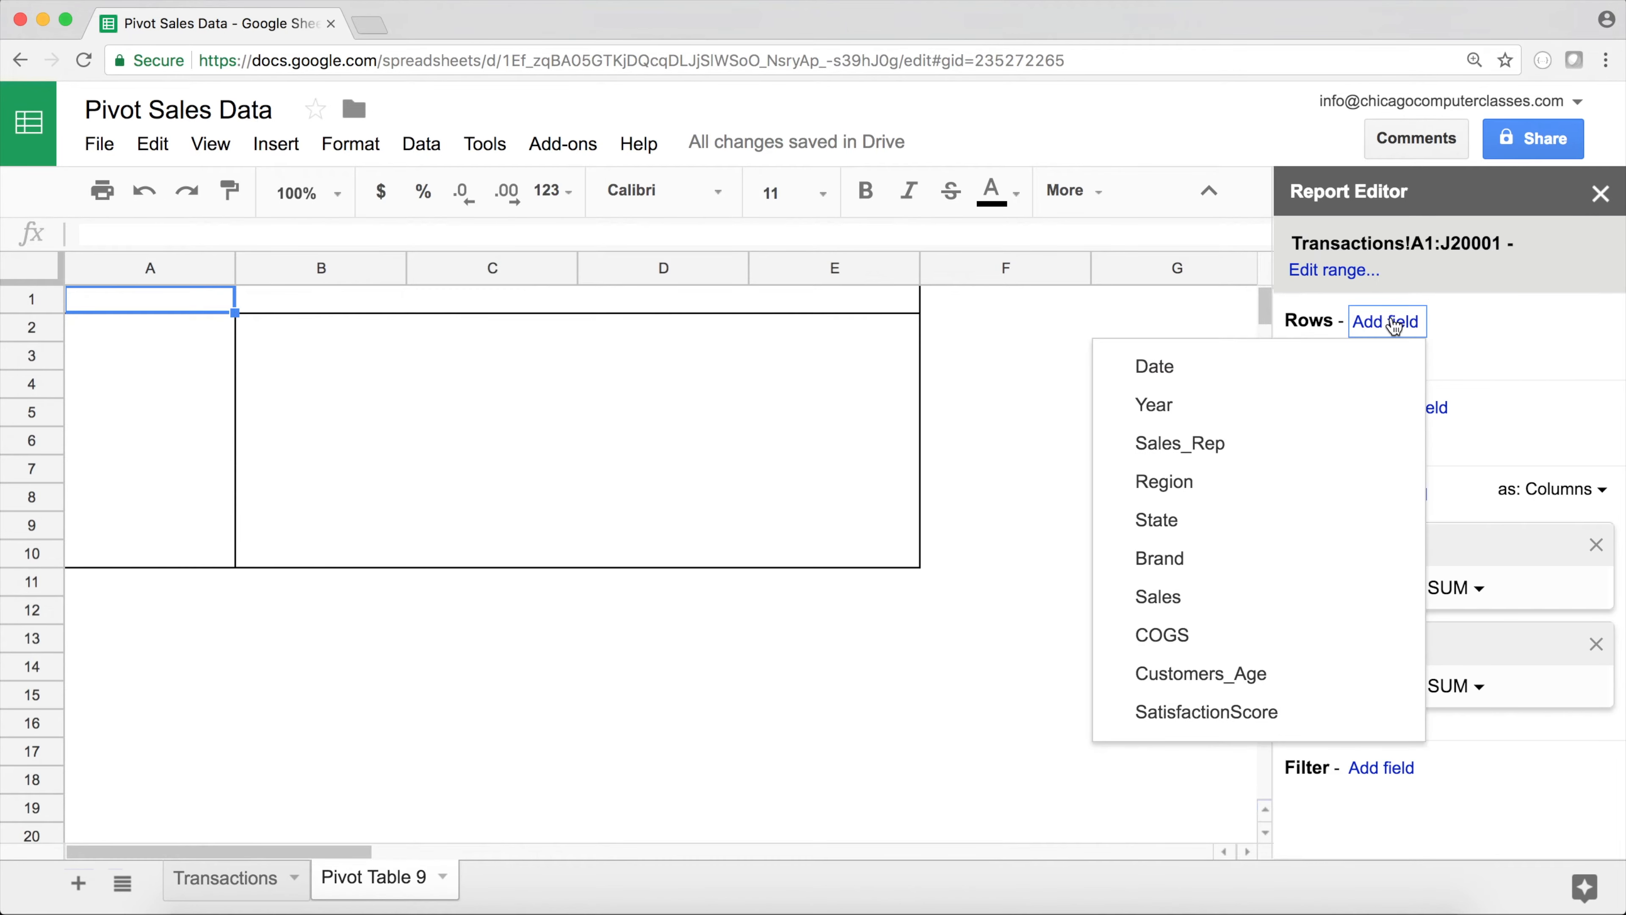
left_click(1164, 481)
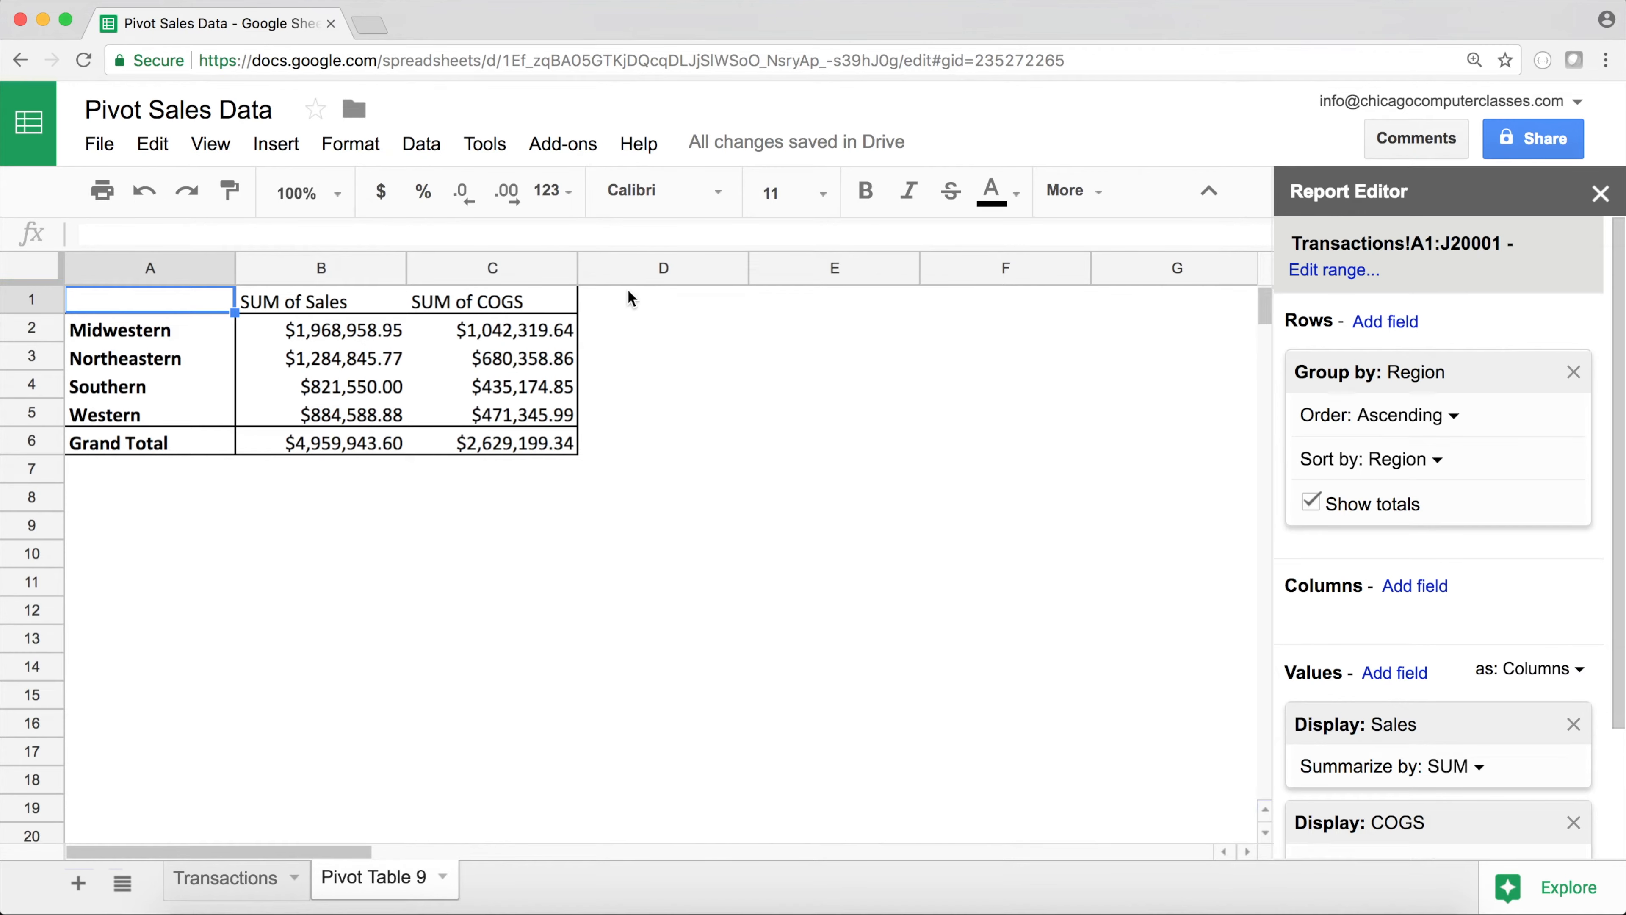
Compare the Midwestern Sales and COGS sums in the pivot table and check the columns of the Transactions sheet
left_click(548, 337)
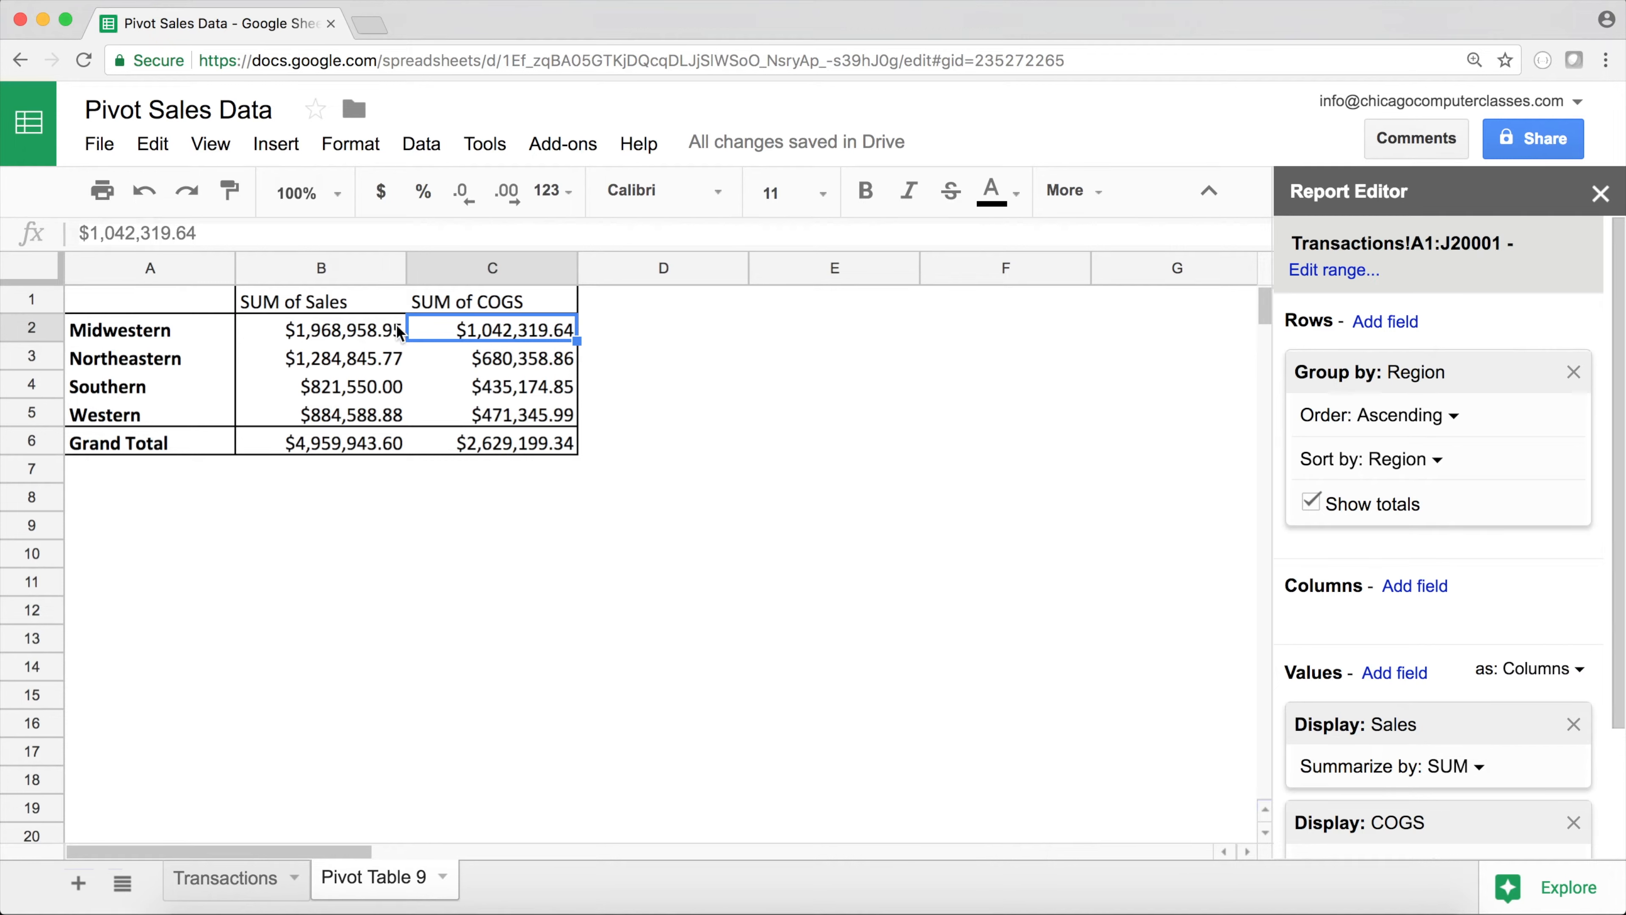
left_click(352, 332)
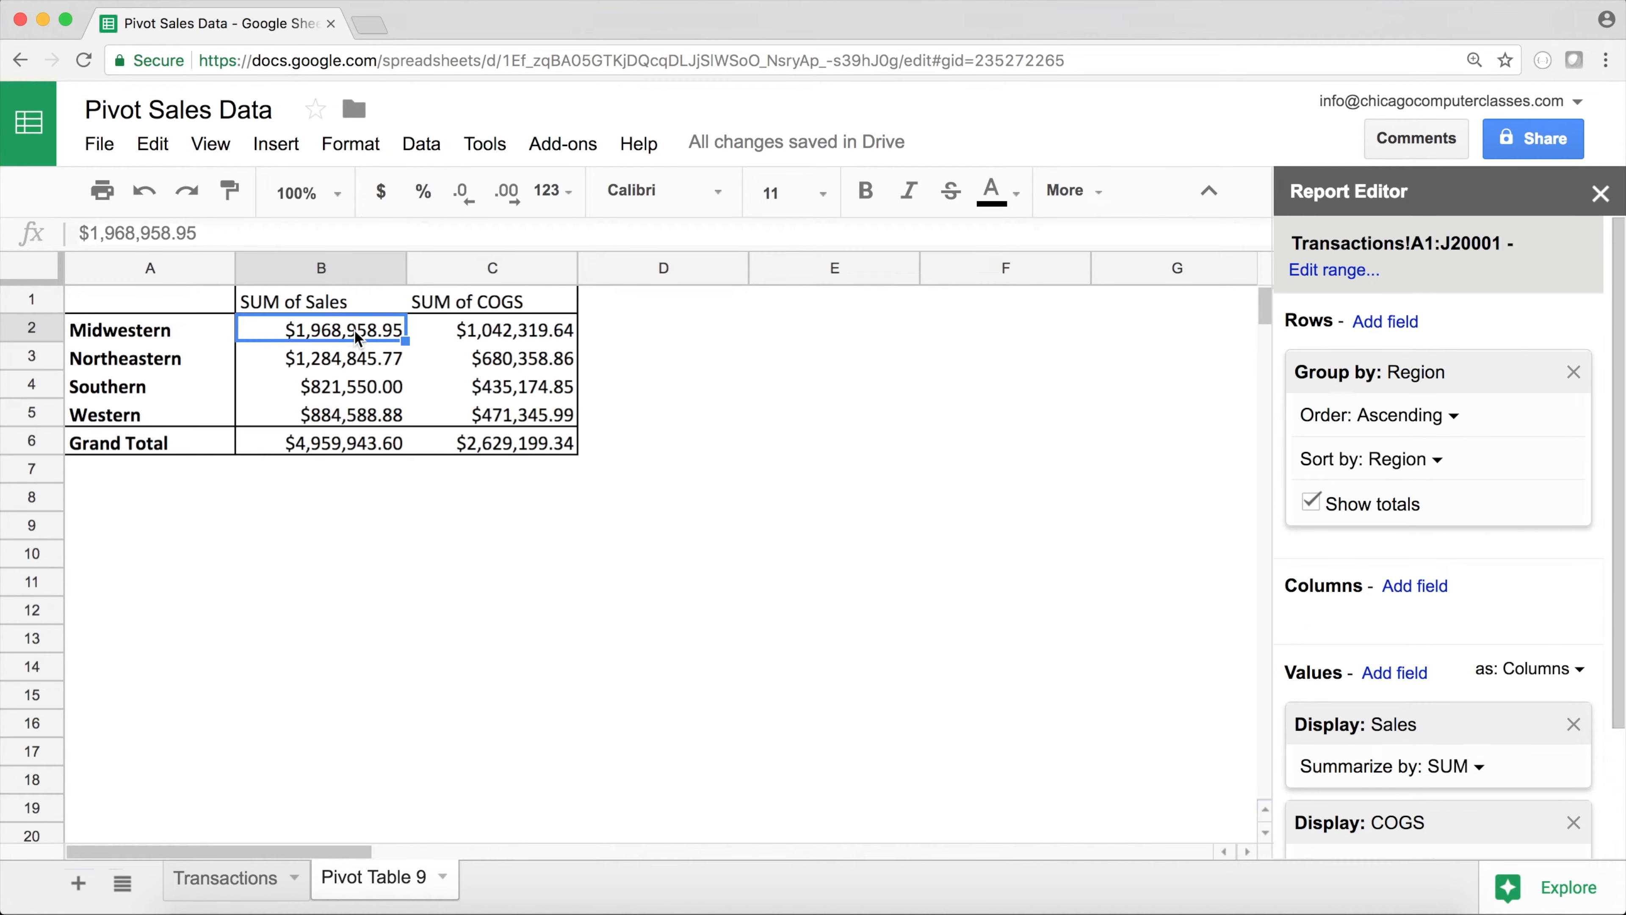
left_click(530, 334)
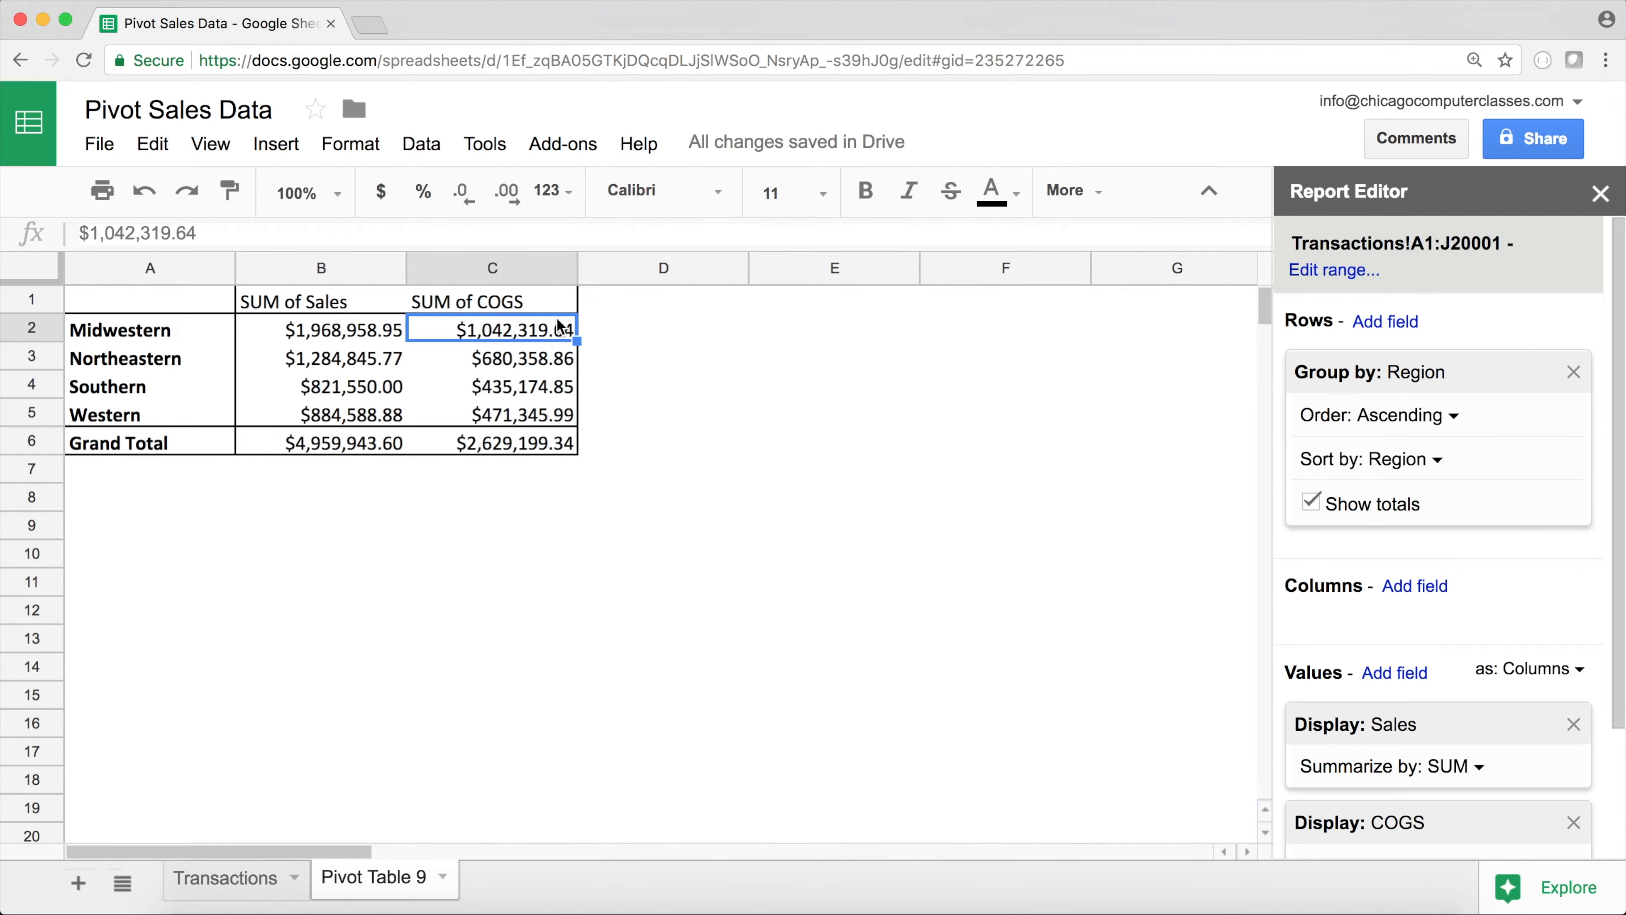
left_click(235, 887)
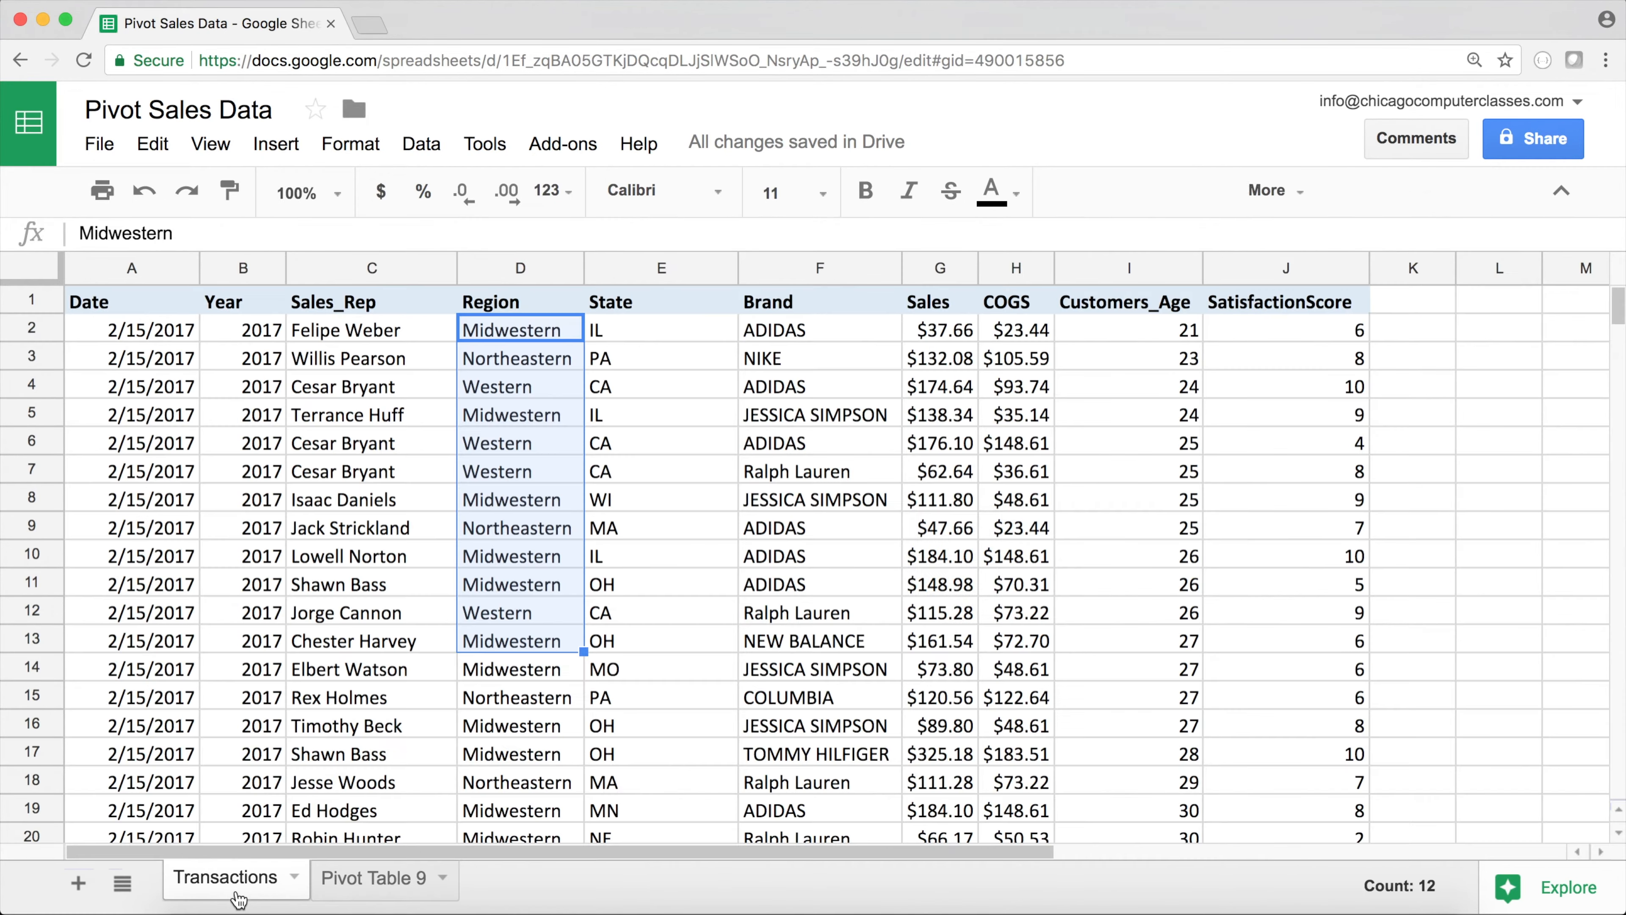
left_click(1135, 575)
left_click(410, 880)
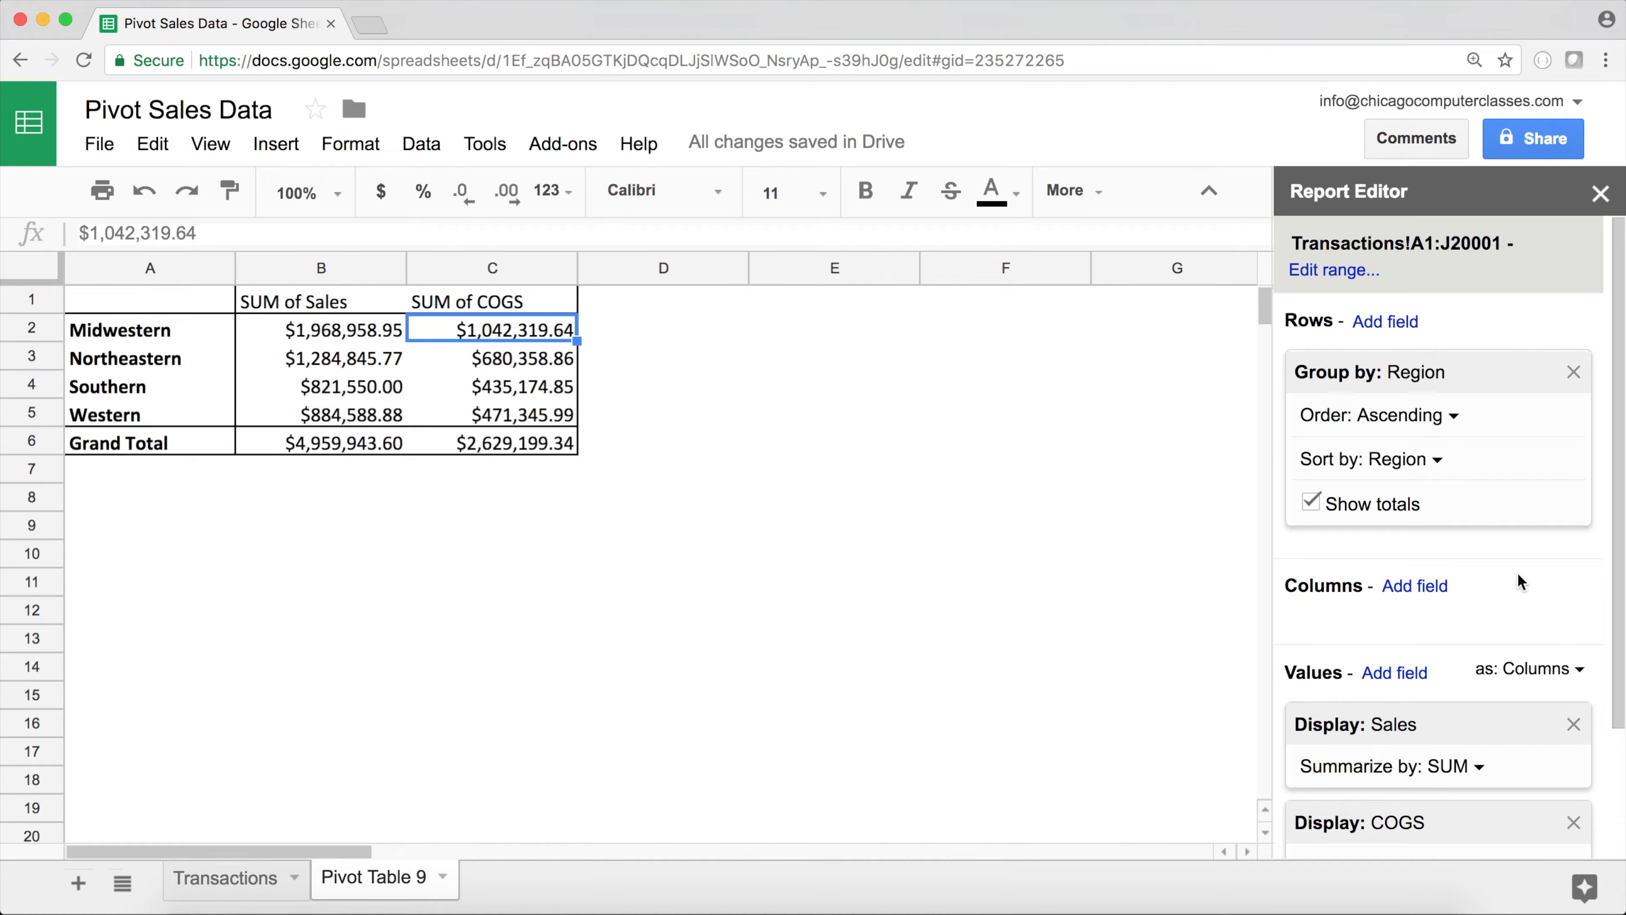
Add a calculated field to the pivot table's values and name it Net
scroll(1596, 627, "down", 5)
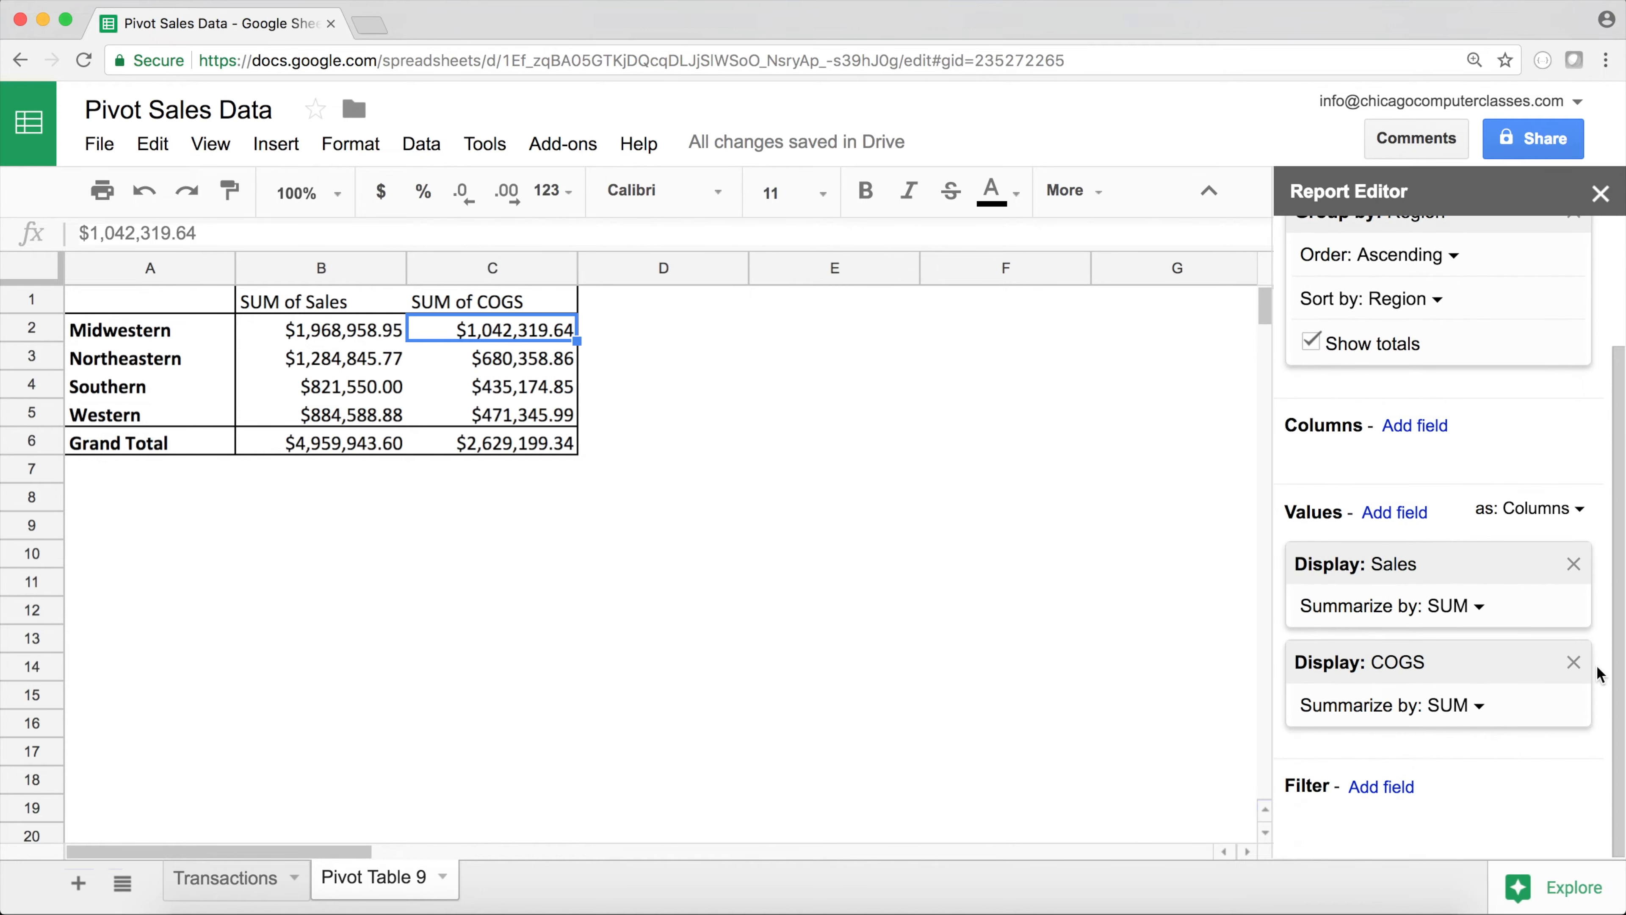
left_click(1394, 512)
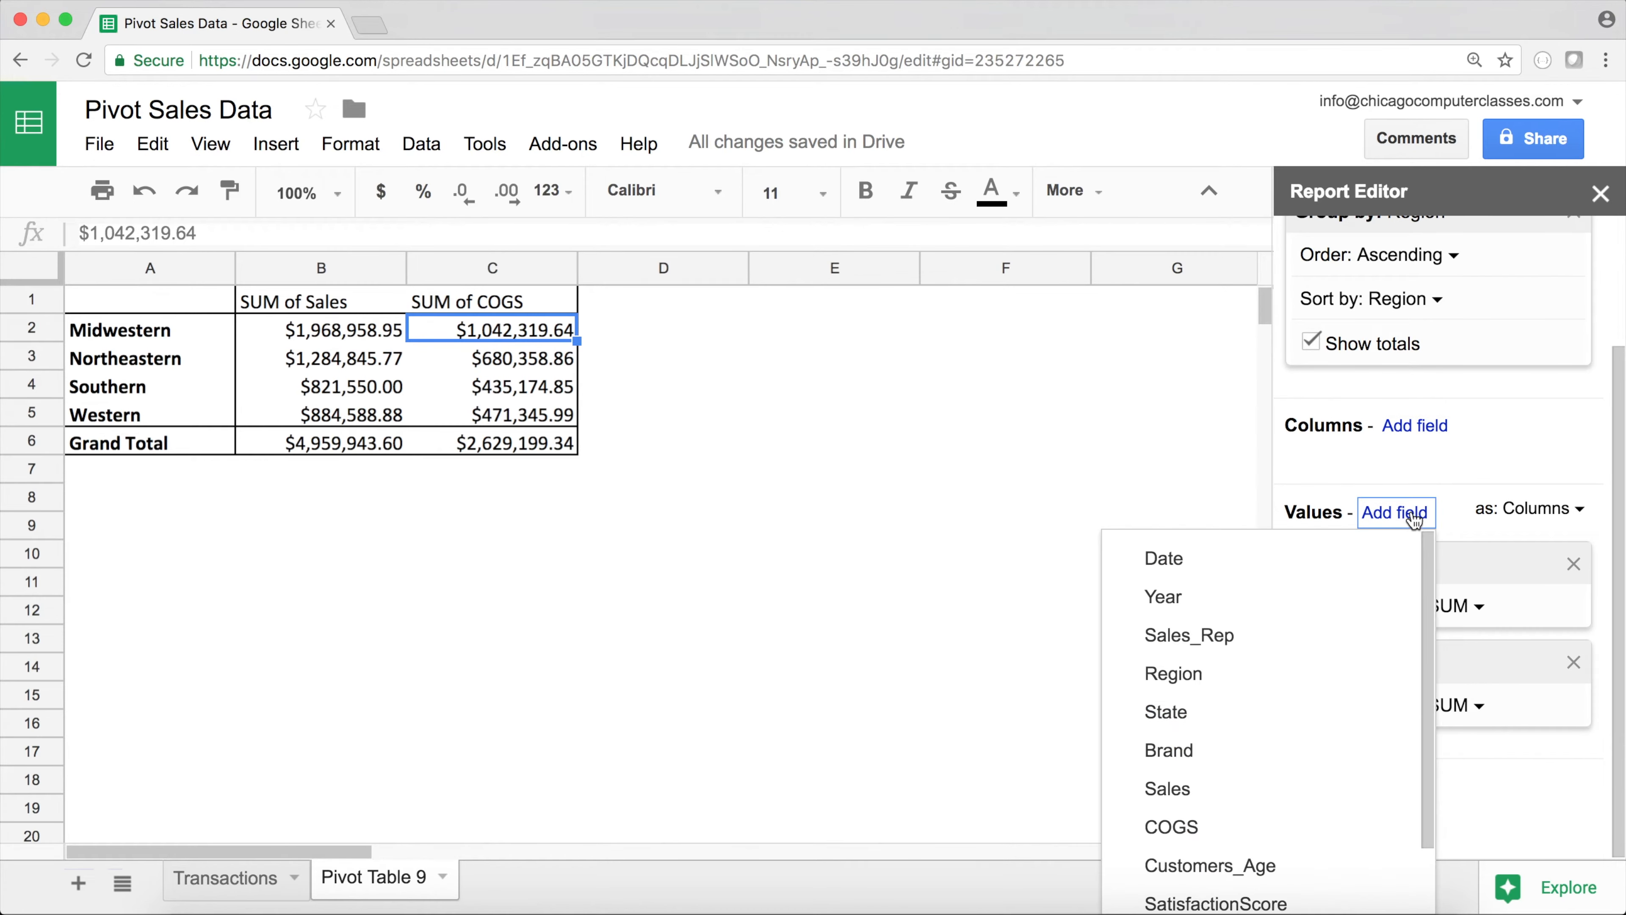
scroll(1327, 602, "down", 2)
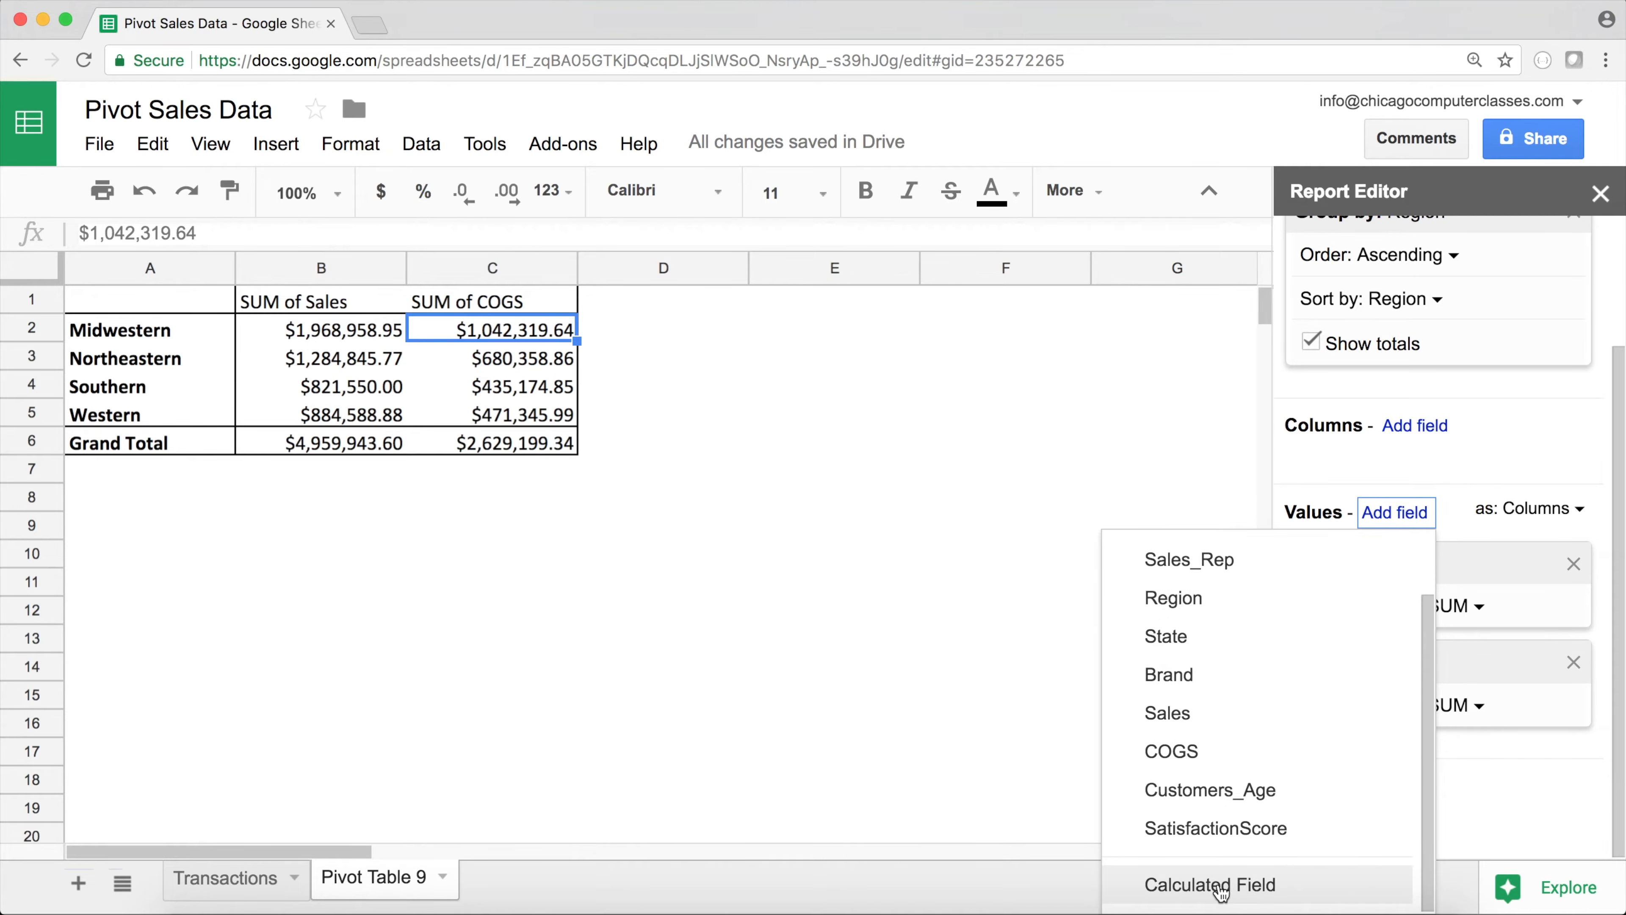
left_click(1221, 890)
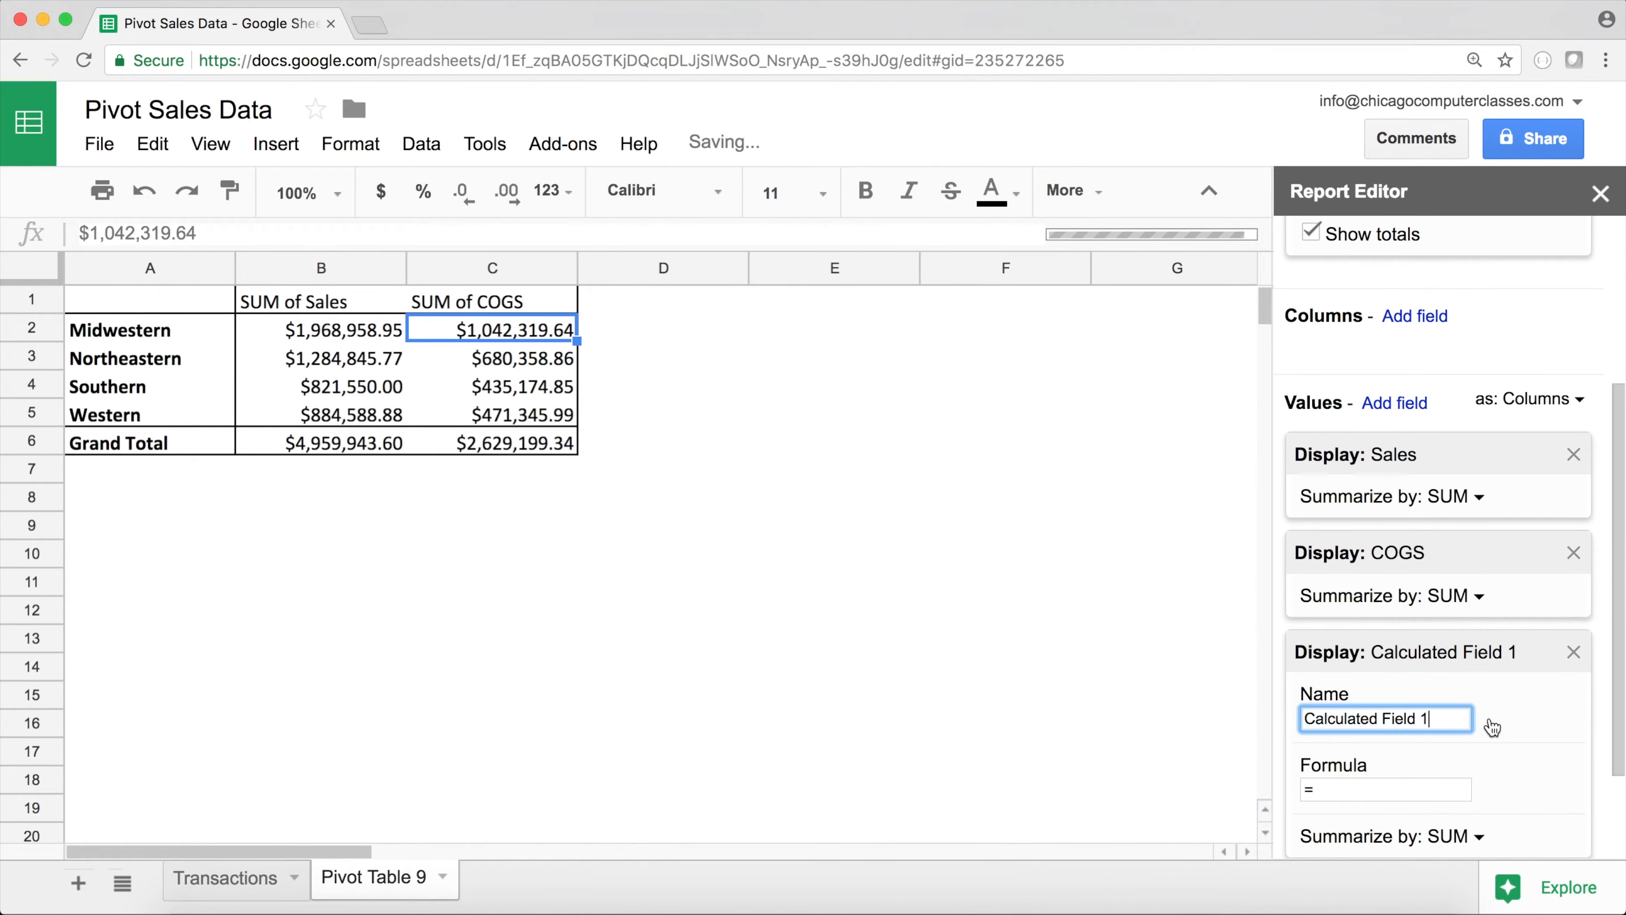
scroll(1492, 727, "down", 1)
left_click_drag(1426, 656, 1258, 647)
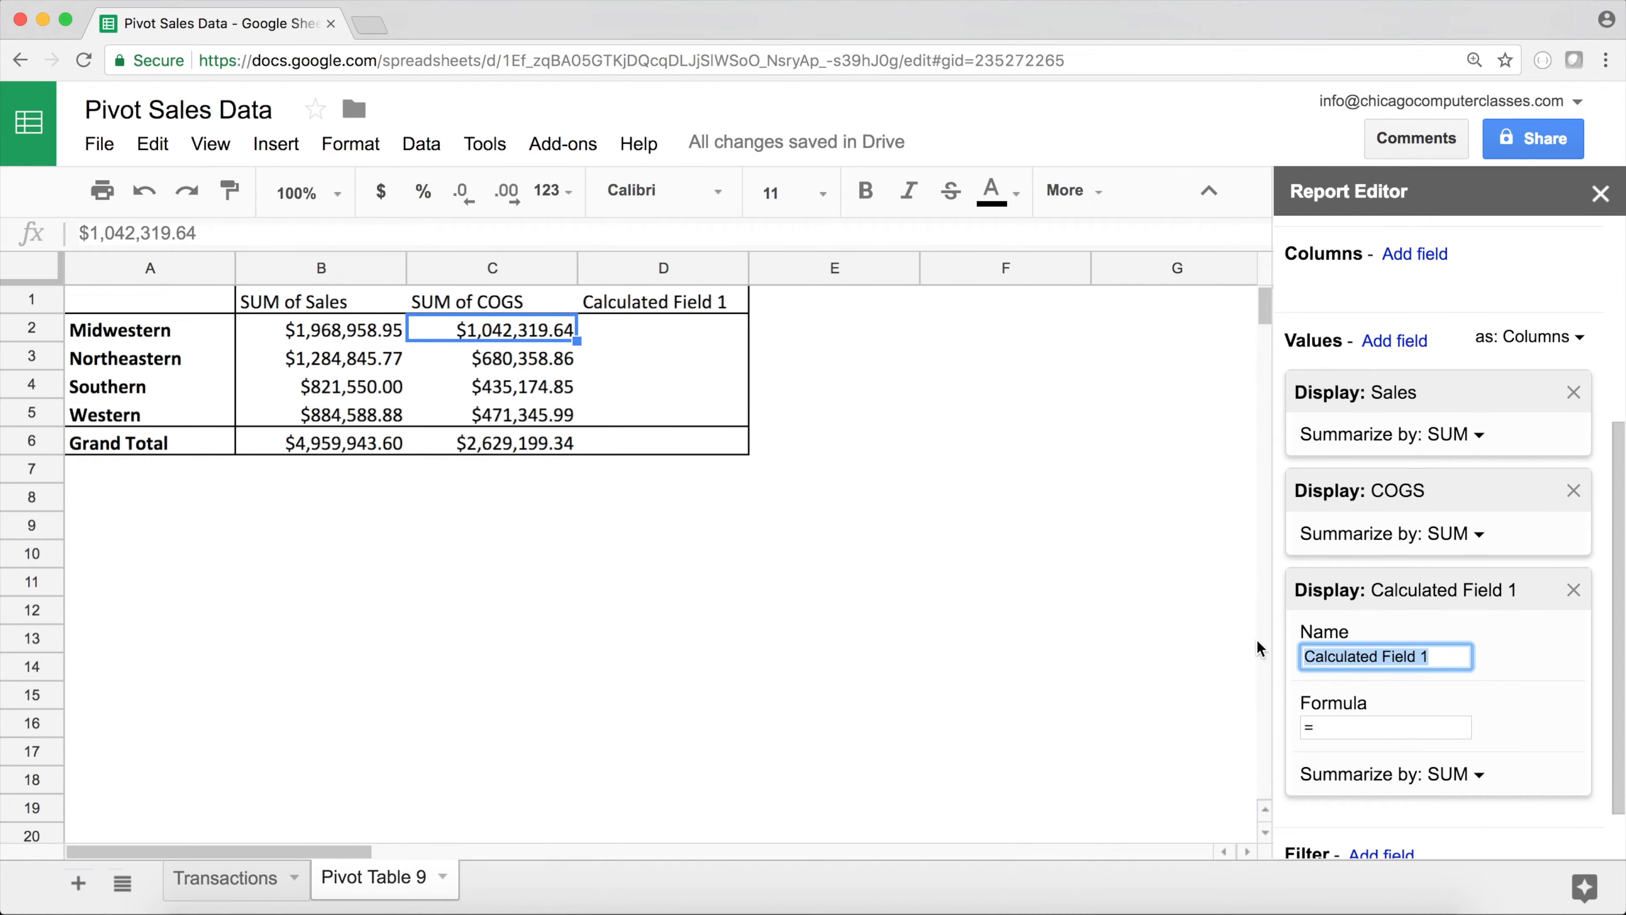
type("N")
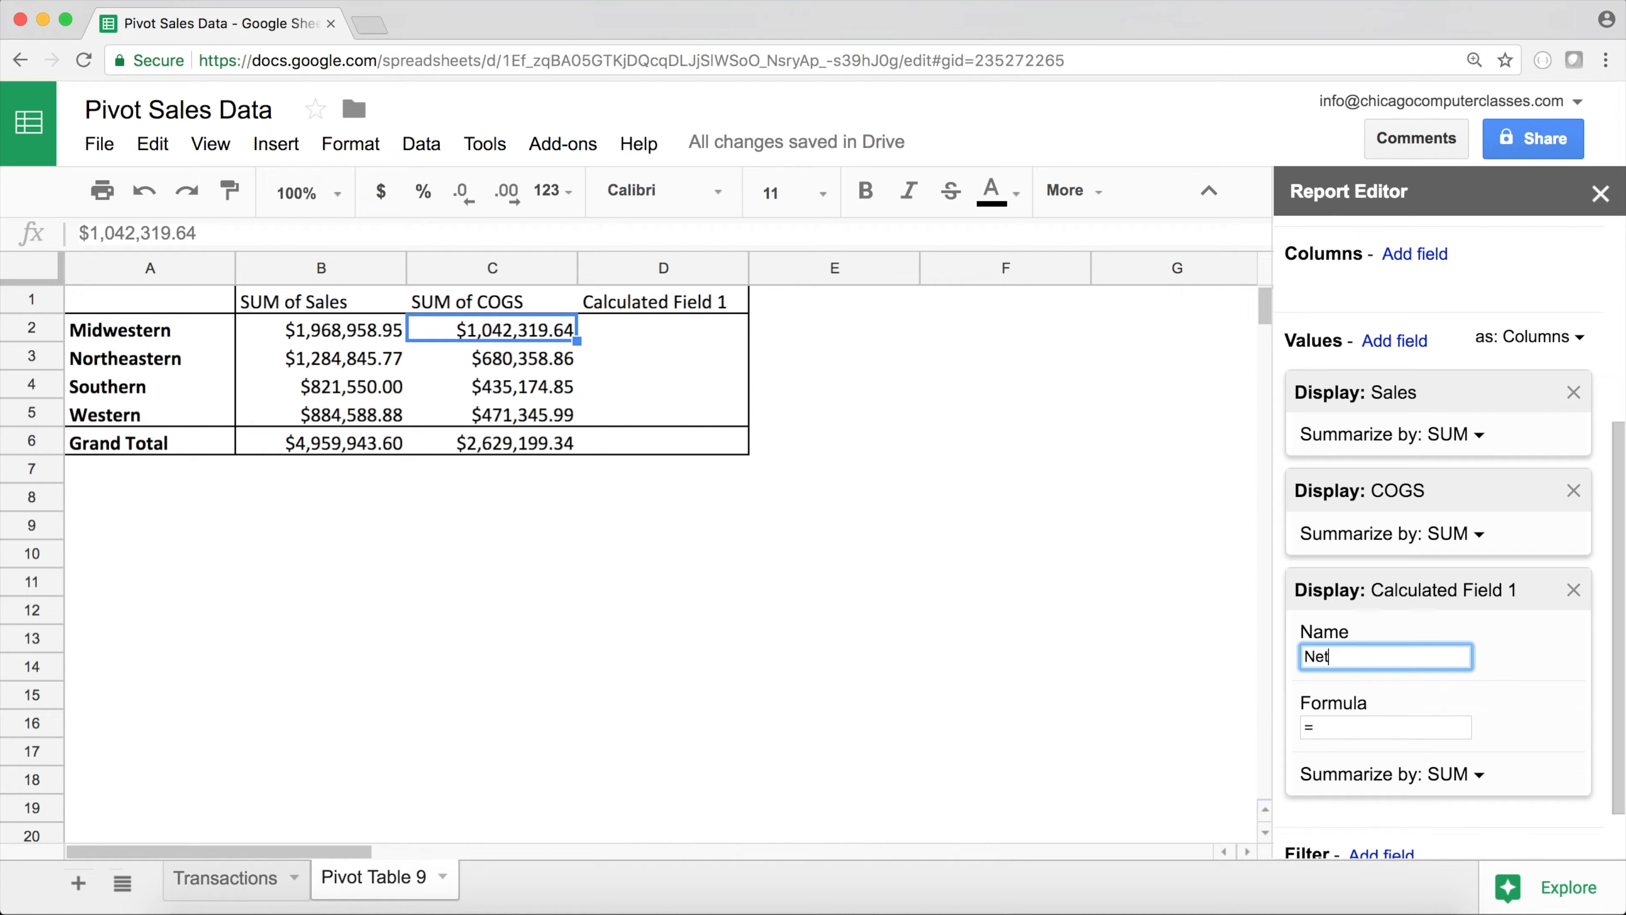
type("et")
Set the formula of the Net calculated field to =Sales-COGS
left_click(1339, 725)
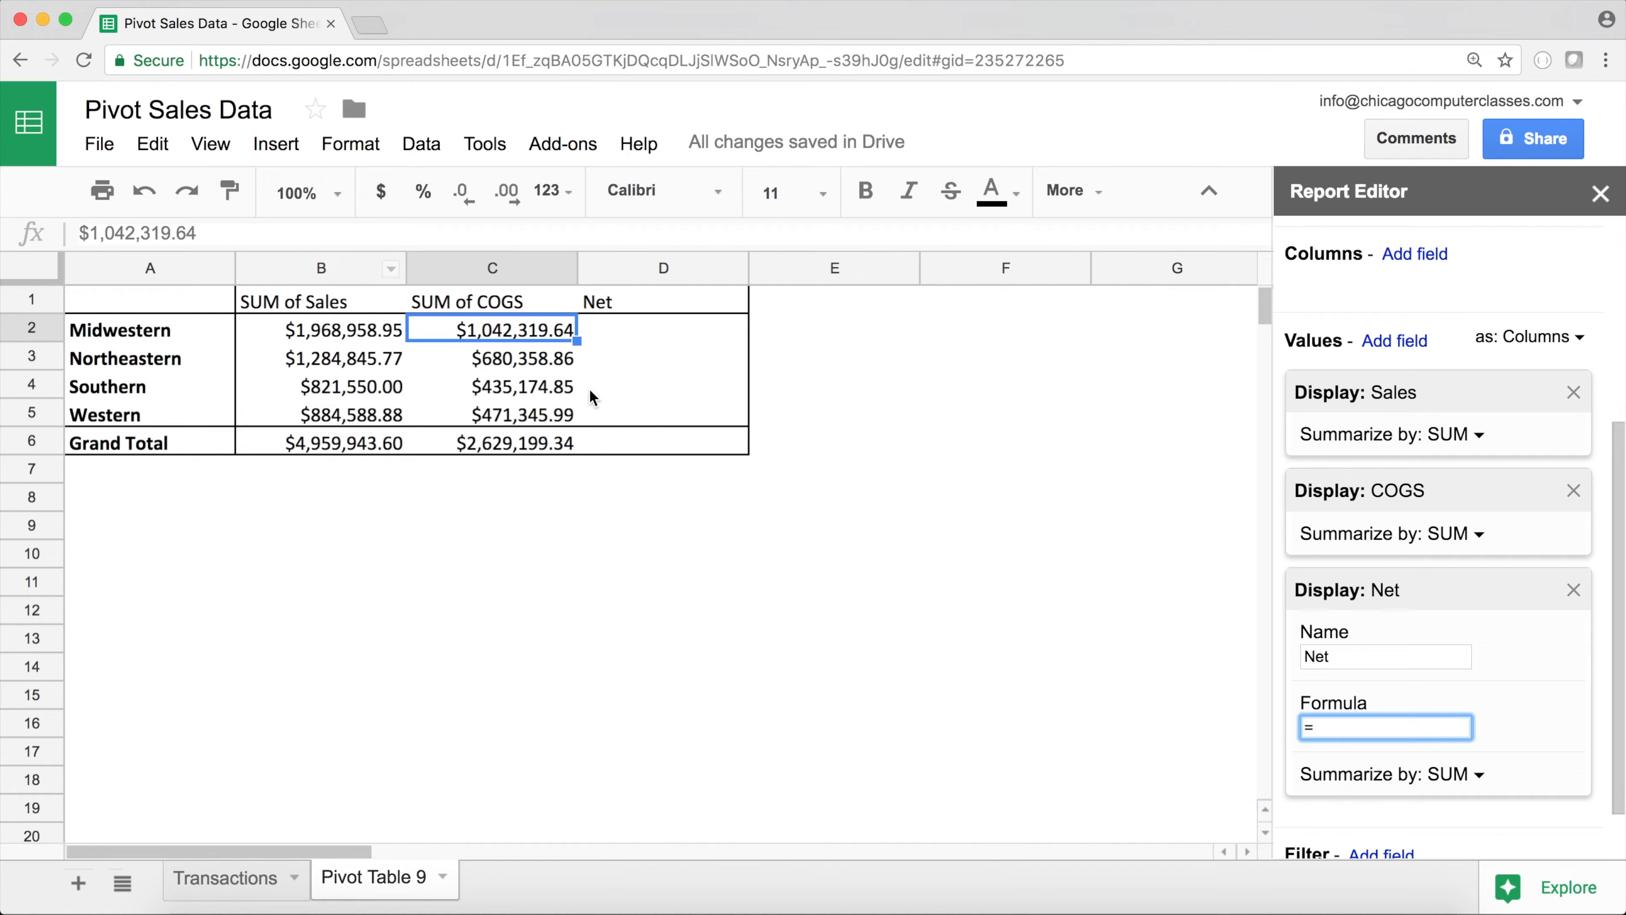
type("Sales-COGS")
key("Return")
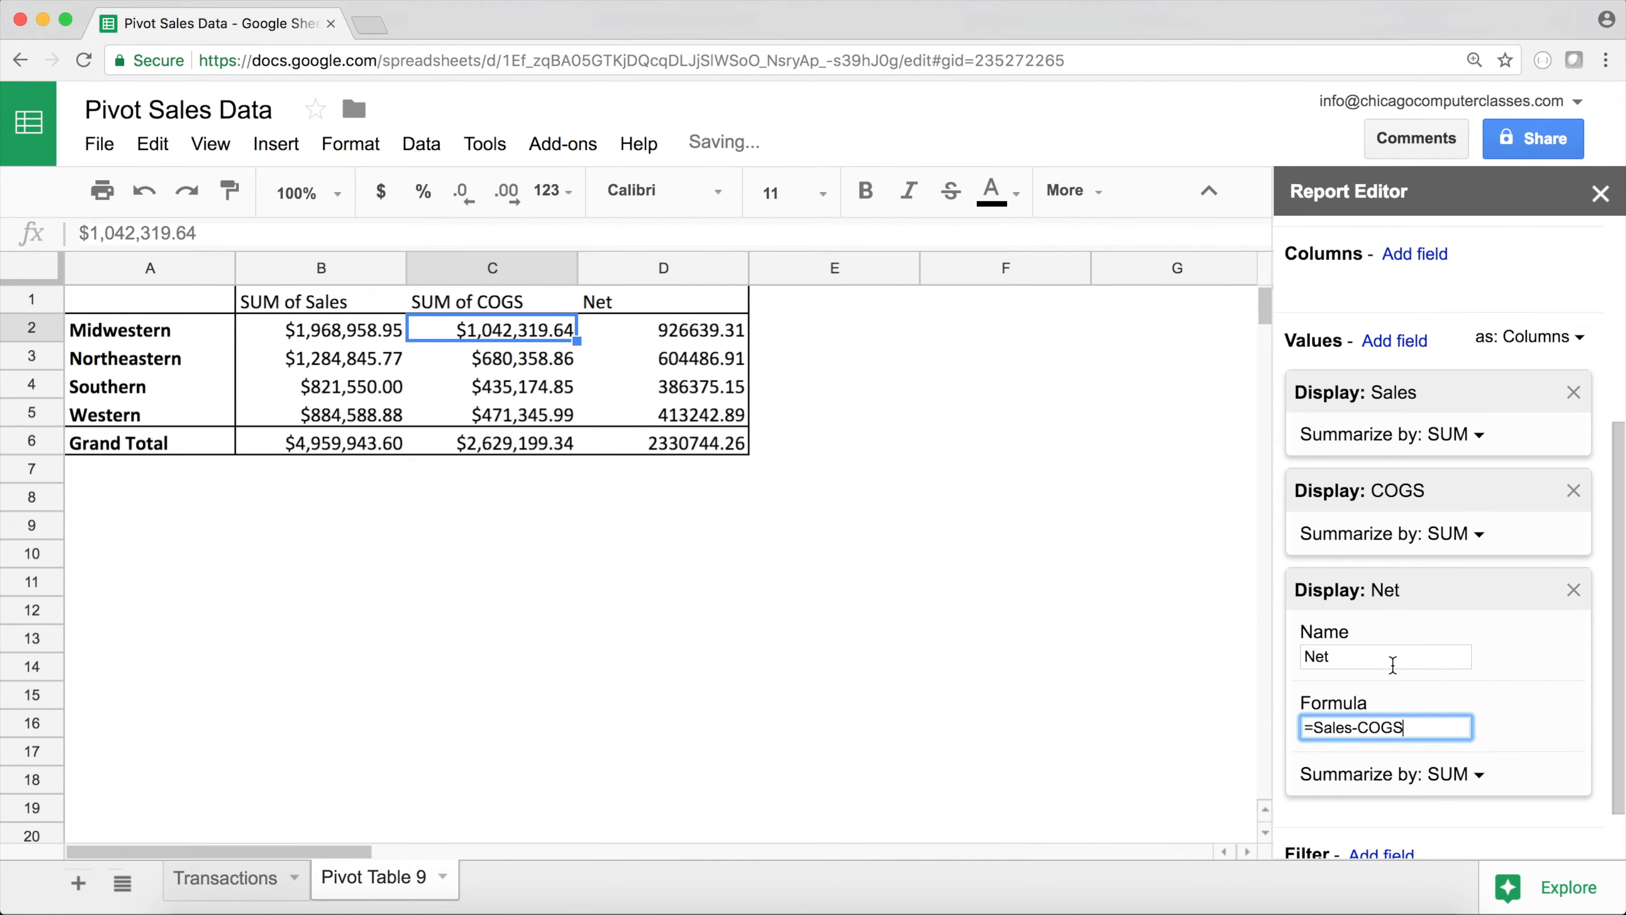
Check the Sales and COGS header names in the Transactions sheet and inspect the pivot table's Net column
left_click(215, 884)
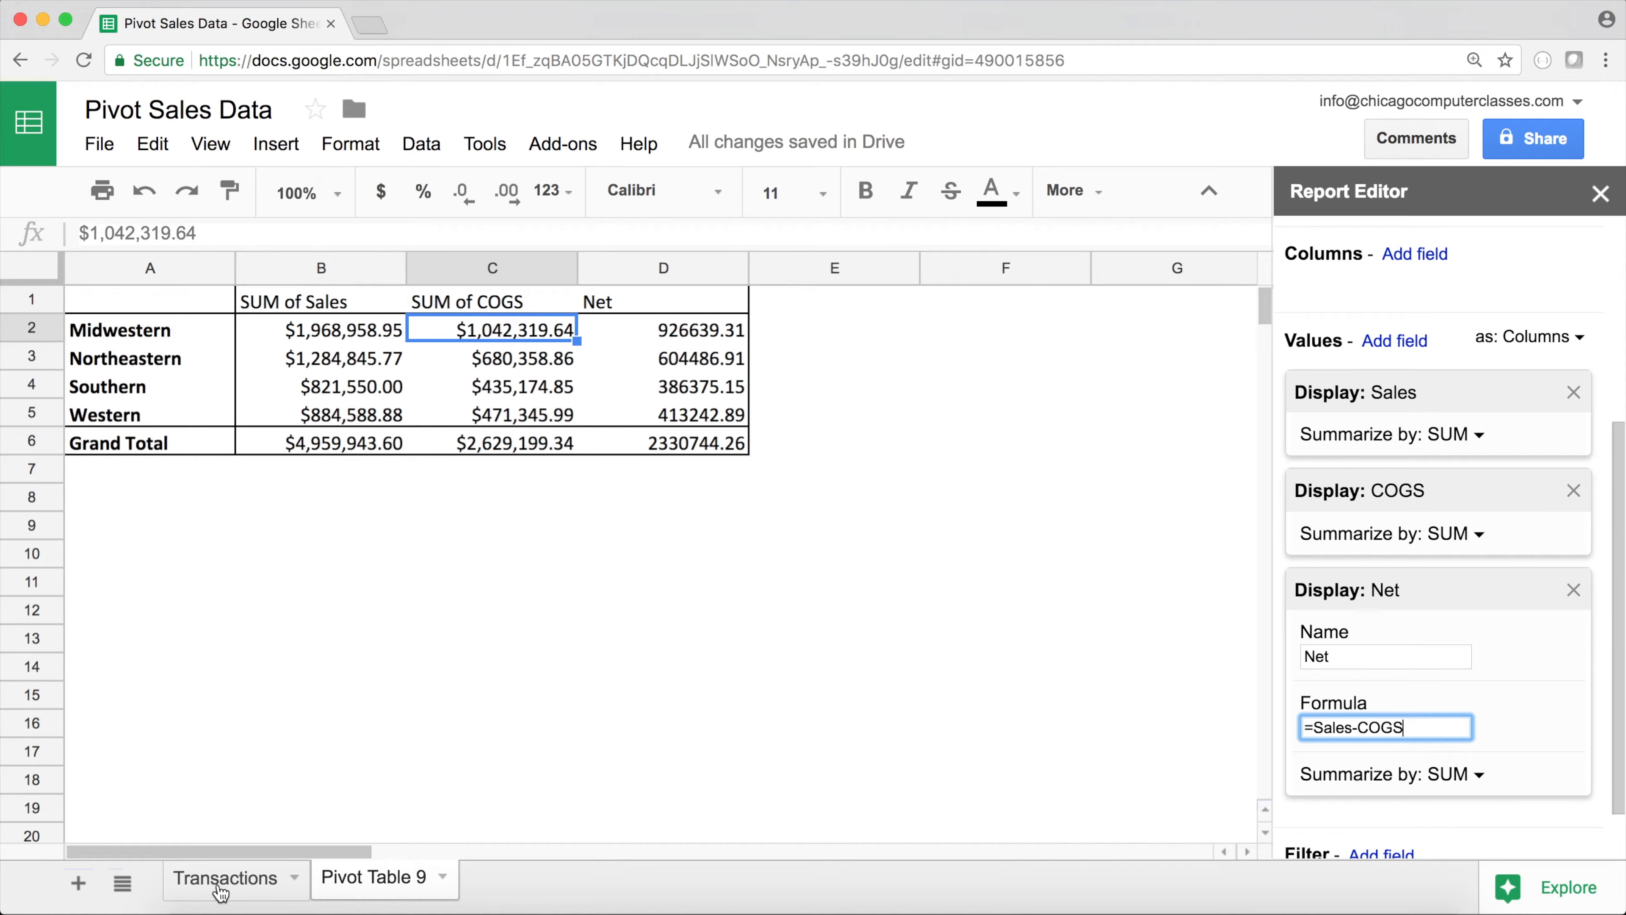
left_click(947, 299)
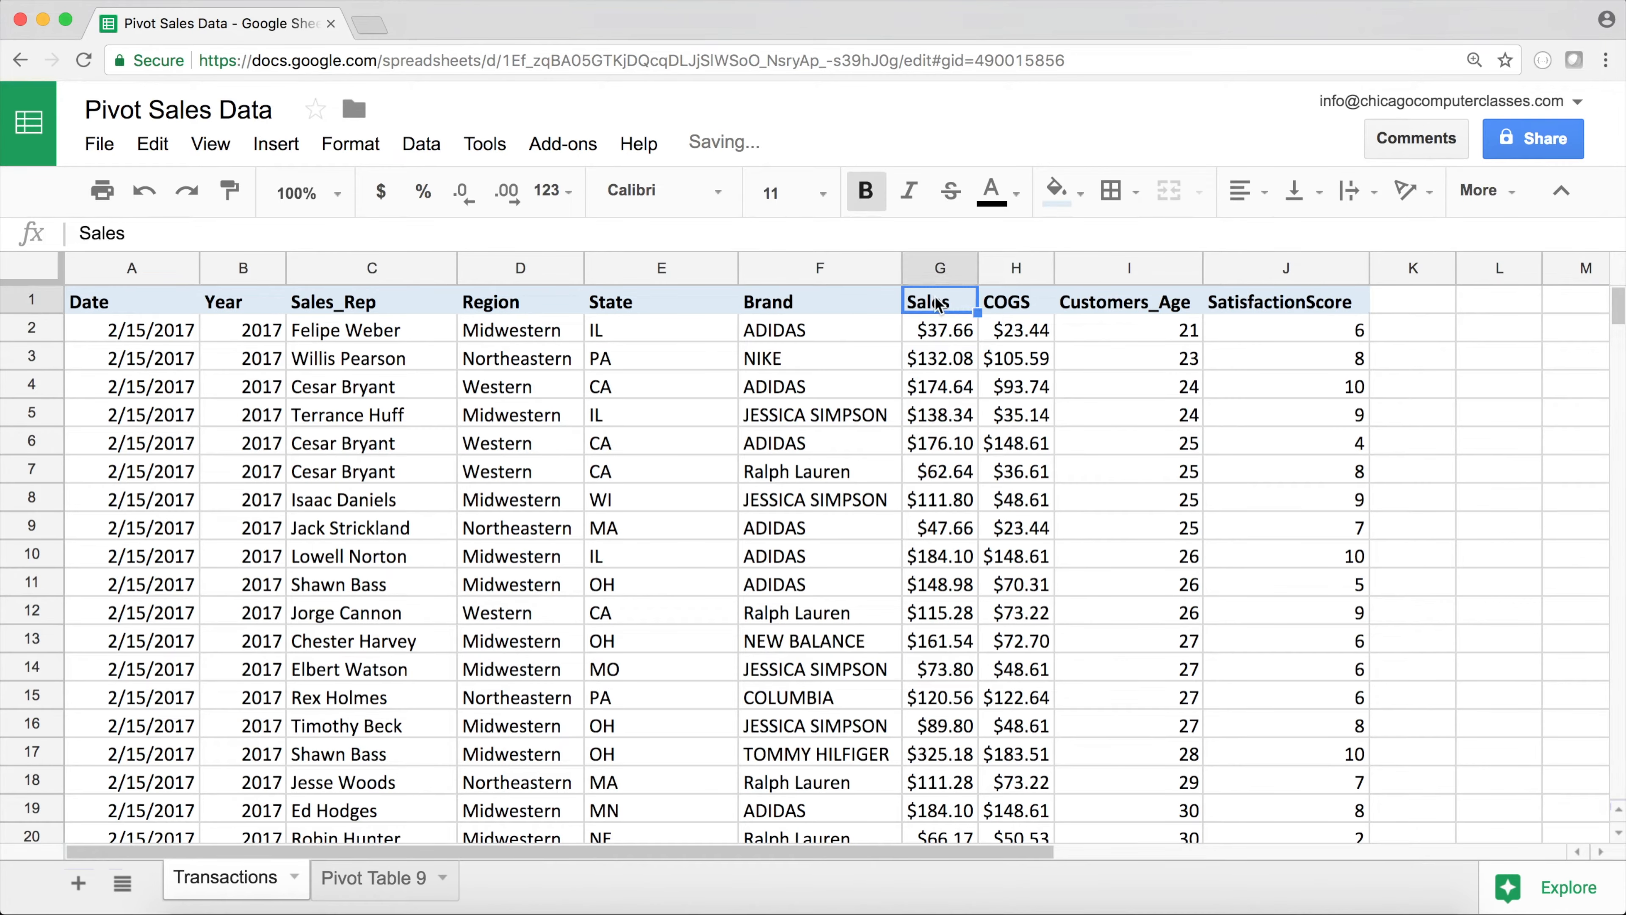
left_click(1004, 306)
left_click(344, 897)
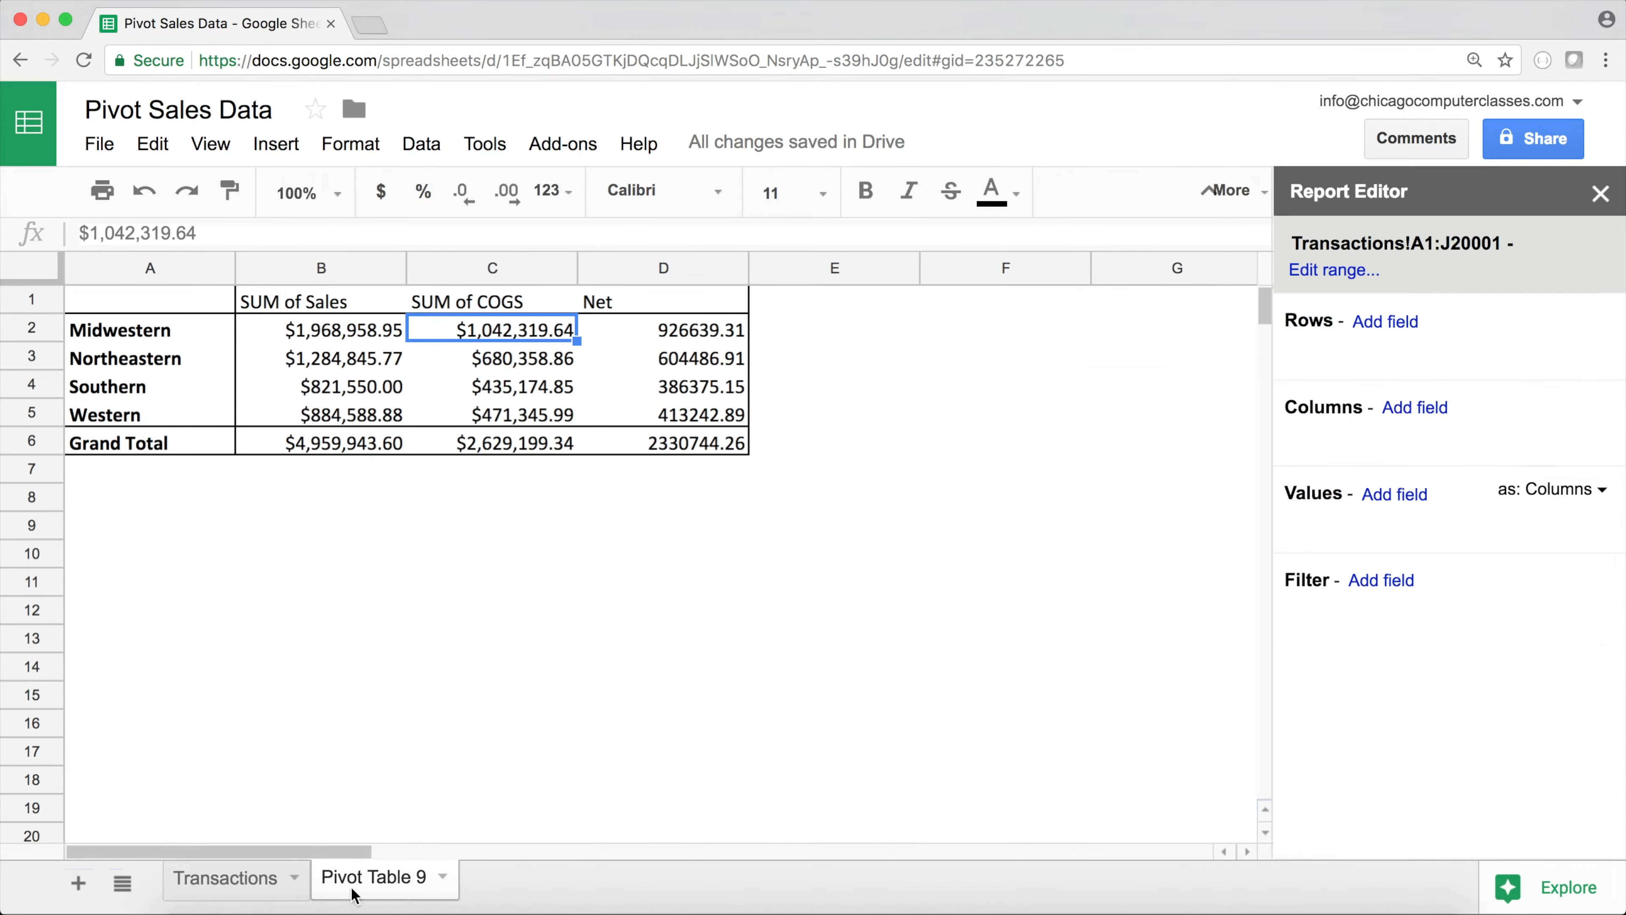
left_click(693, 353)
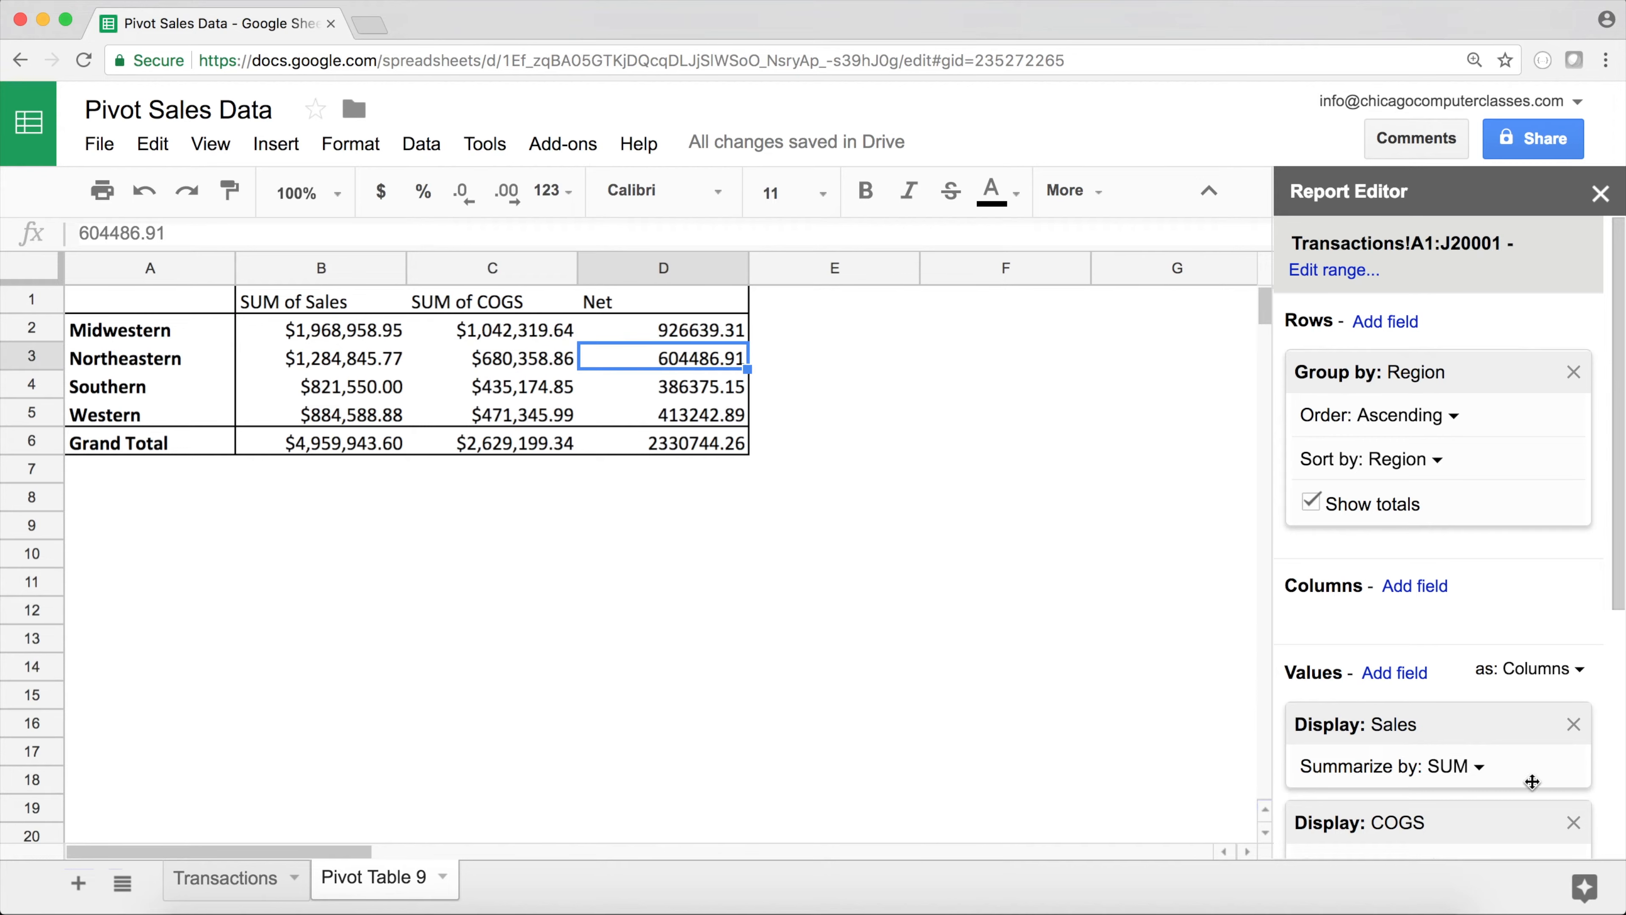
Format the pivot table's Net values, including the grand total, as currency
scroll(1434, 626, "down", 3)
scroll(1433, 626, "down", 2)
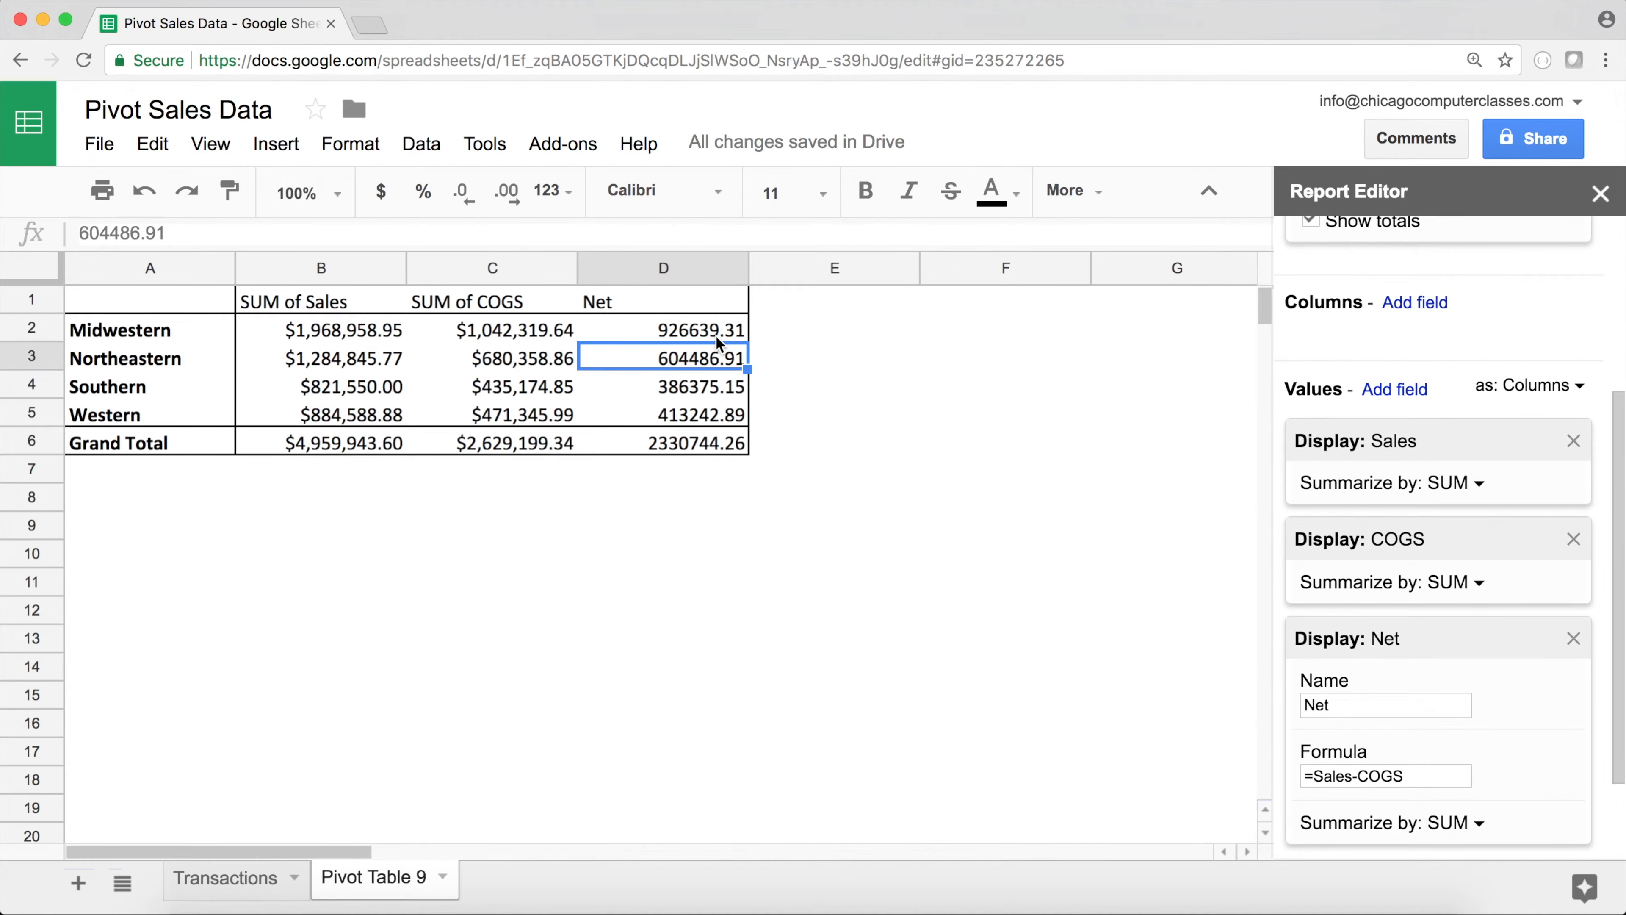
left_click_drag(688, 336, 691, 448)
left_click(381, 191)
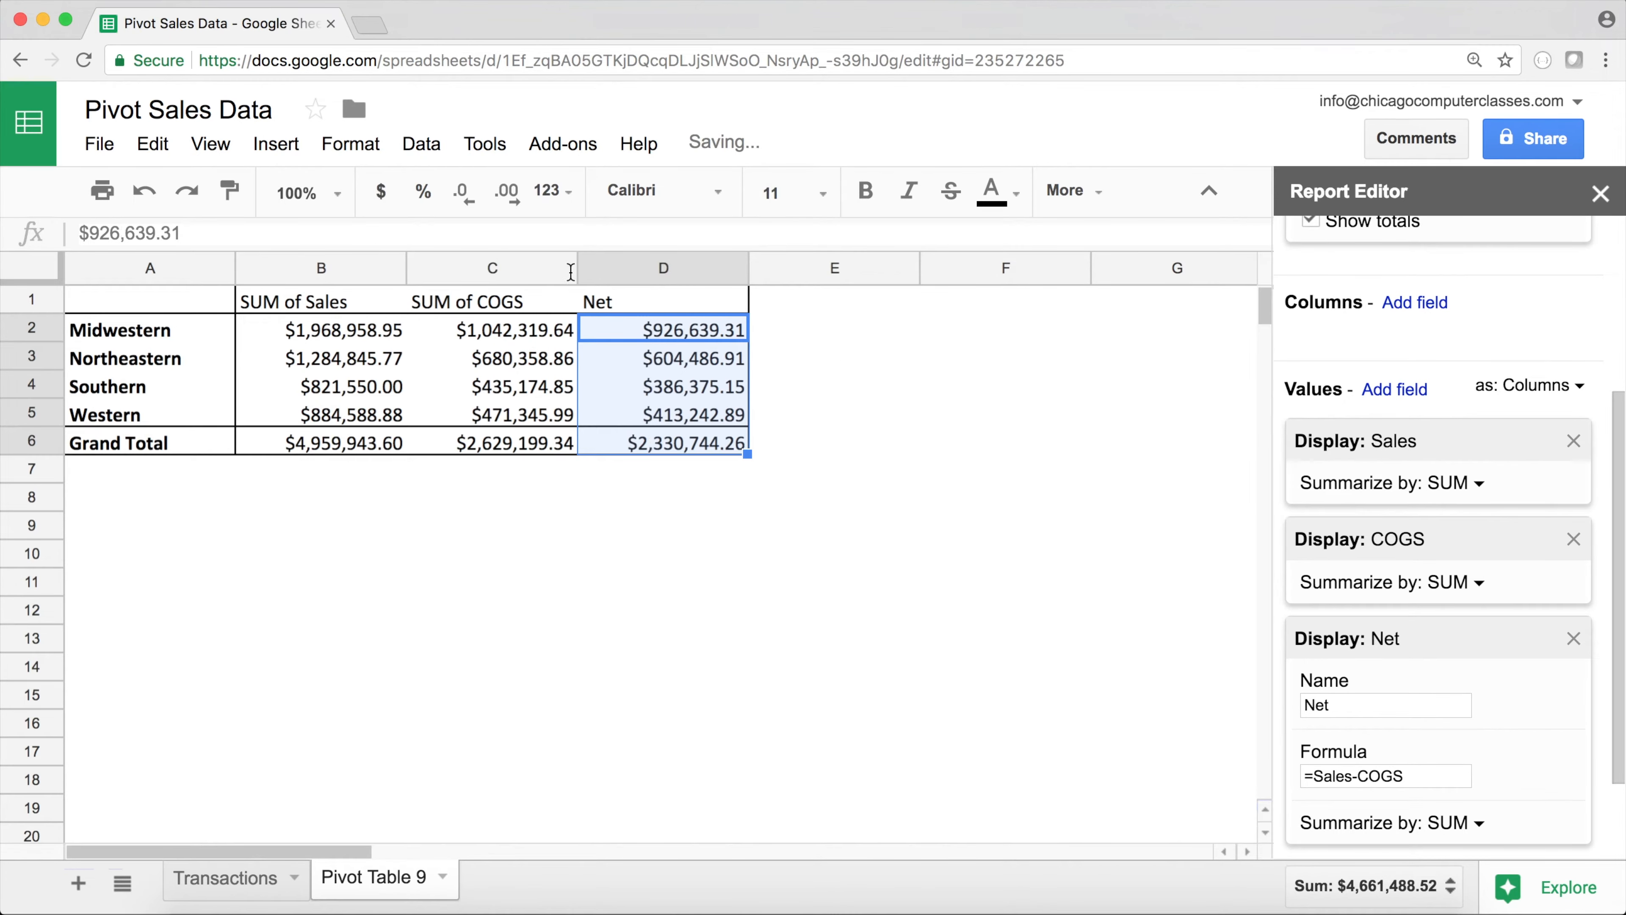
left_click(861, 388)
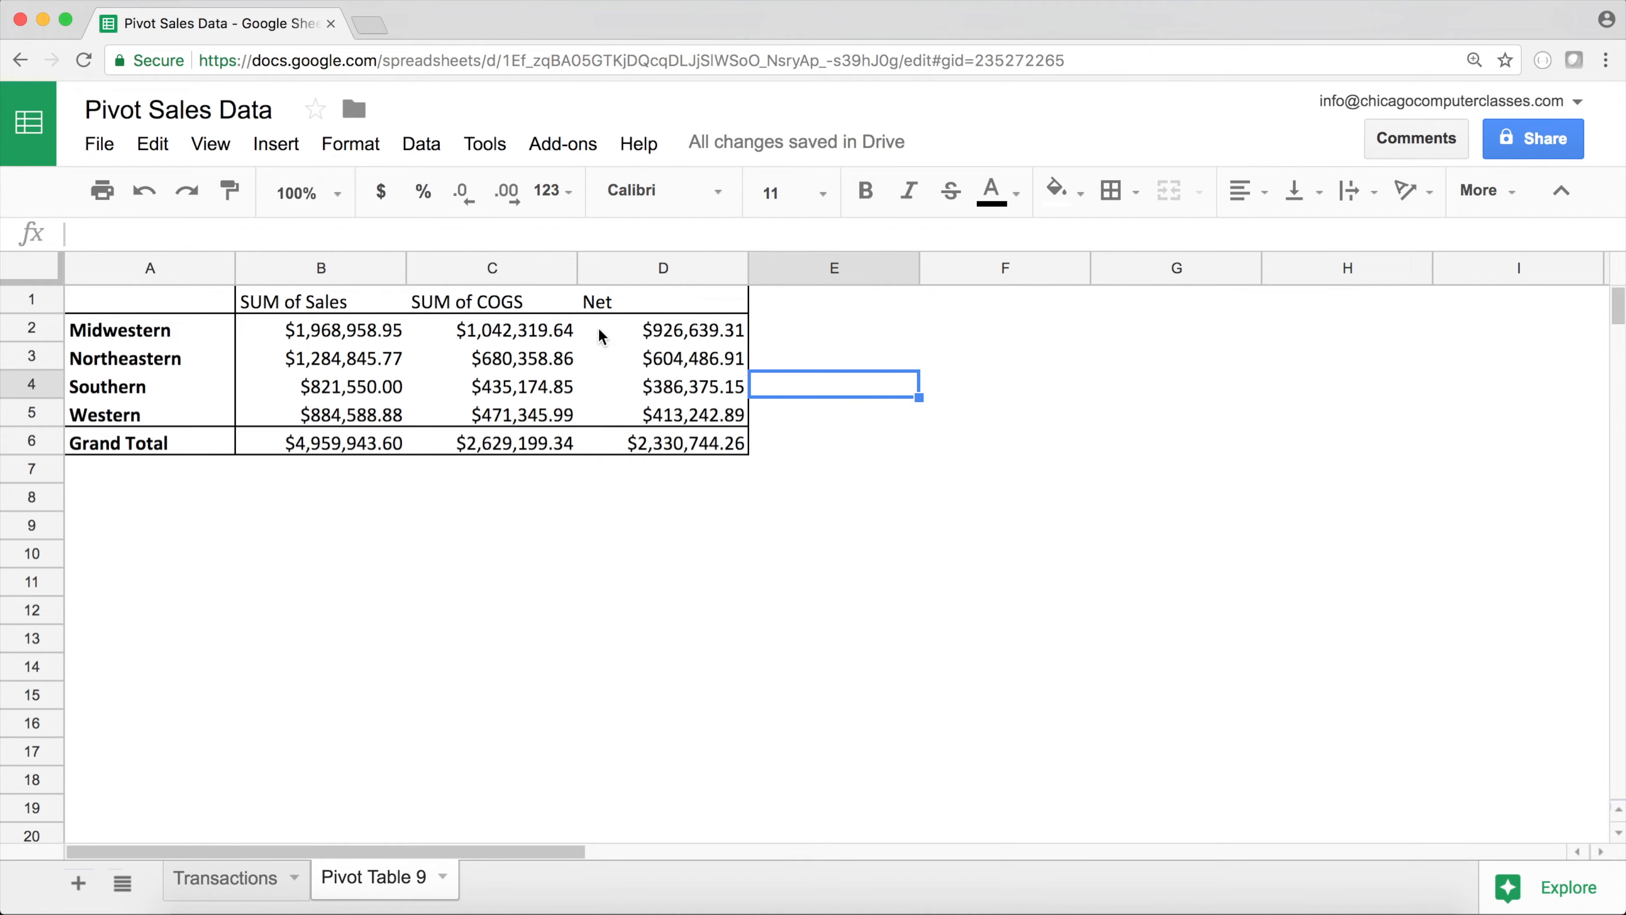
Replace the Net calculated field's formula with =1-COGS/Sales
left_click(704, 360)
scroll(1594, 608, "down", 5)
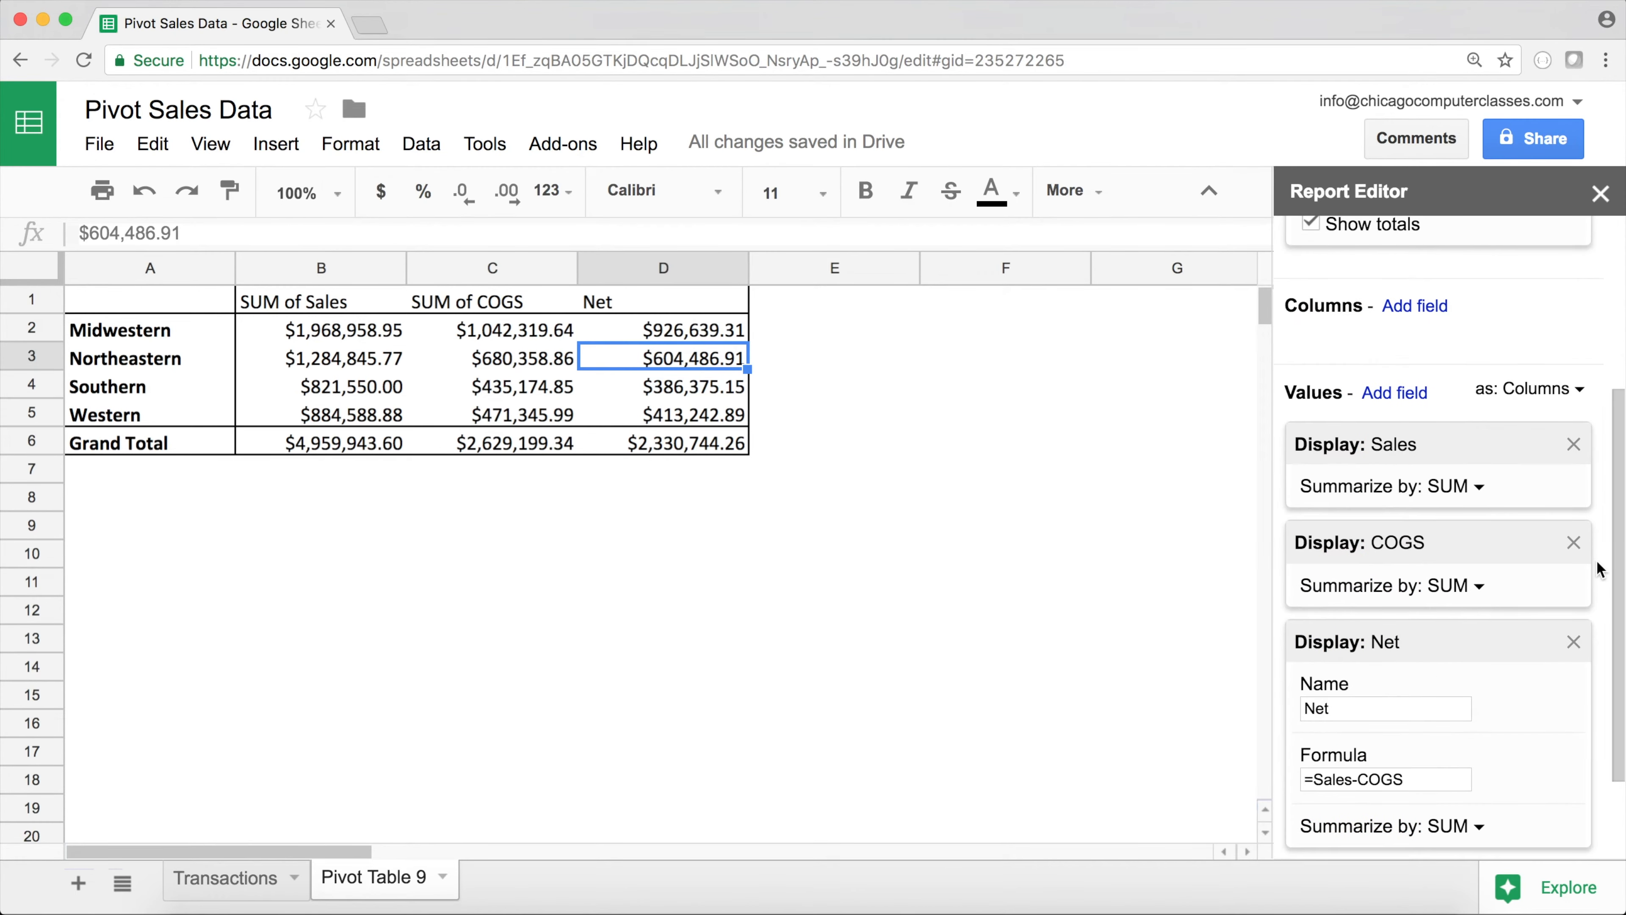
scroll(1596, 572, "down", 2)
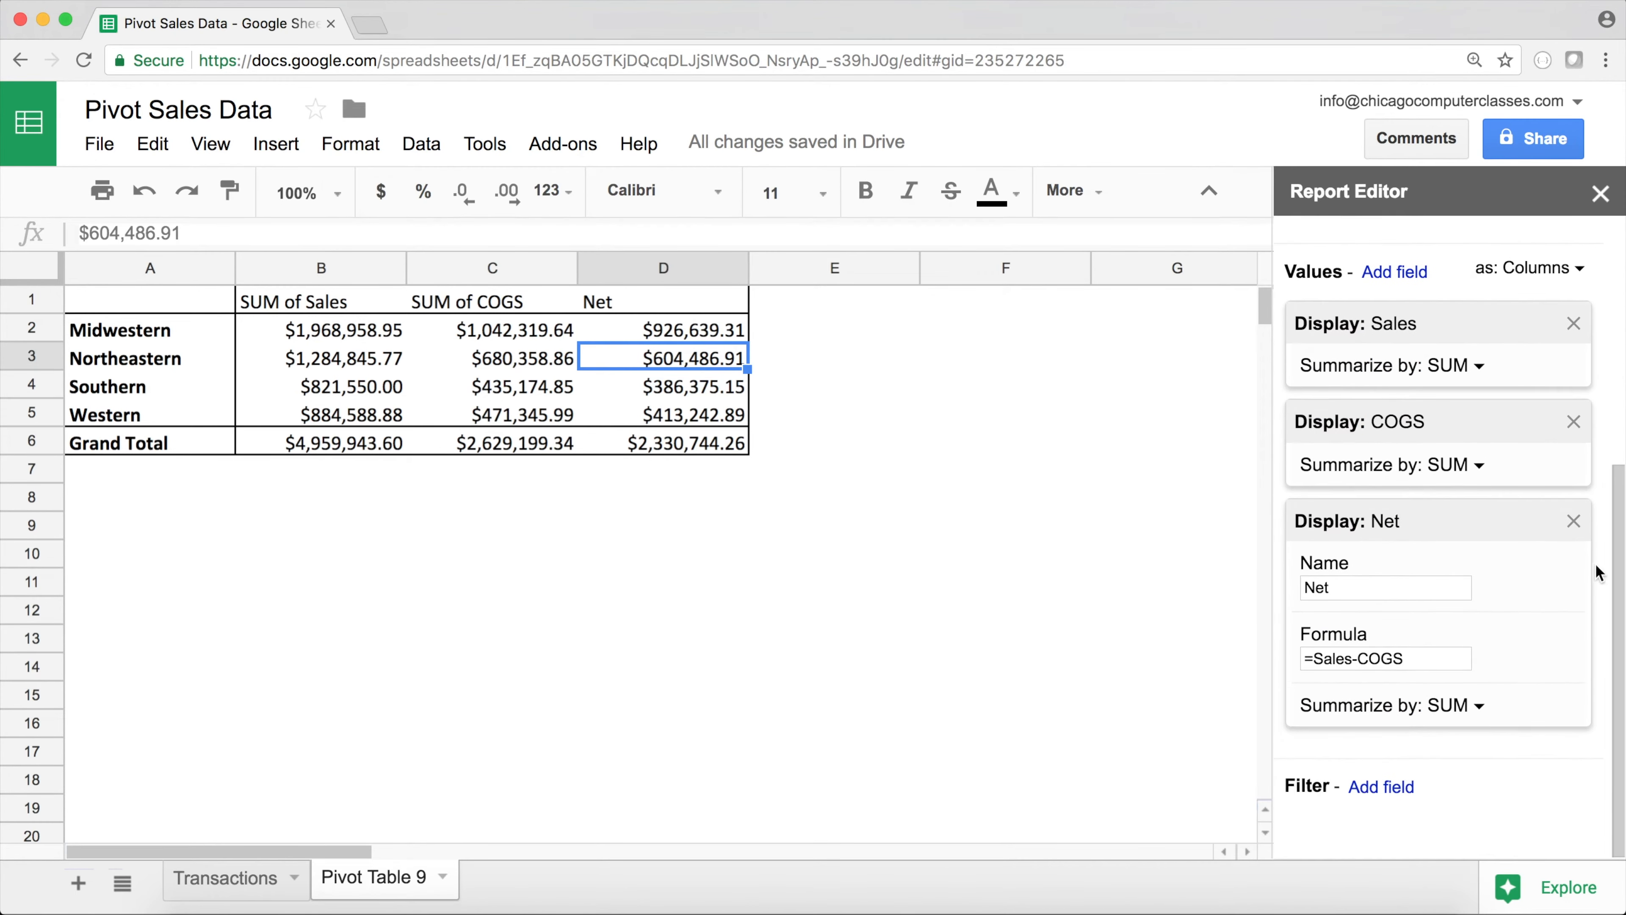
left_click(1426, 657)
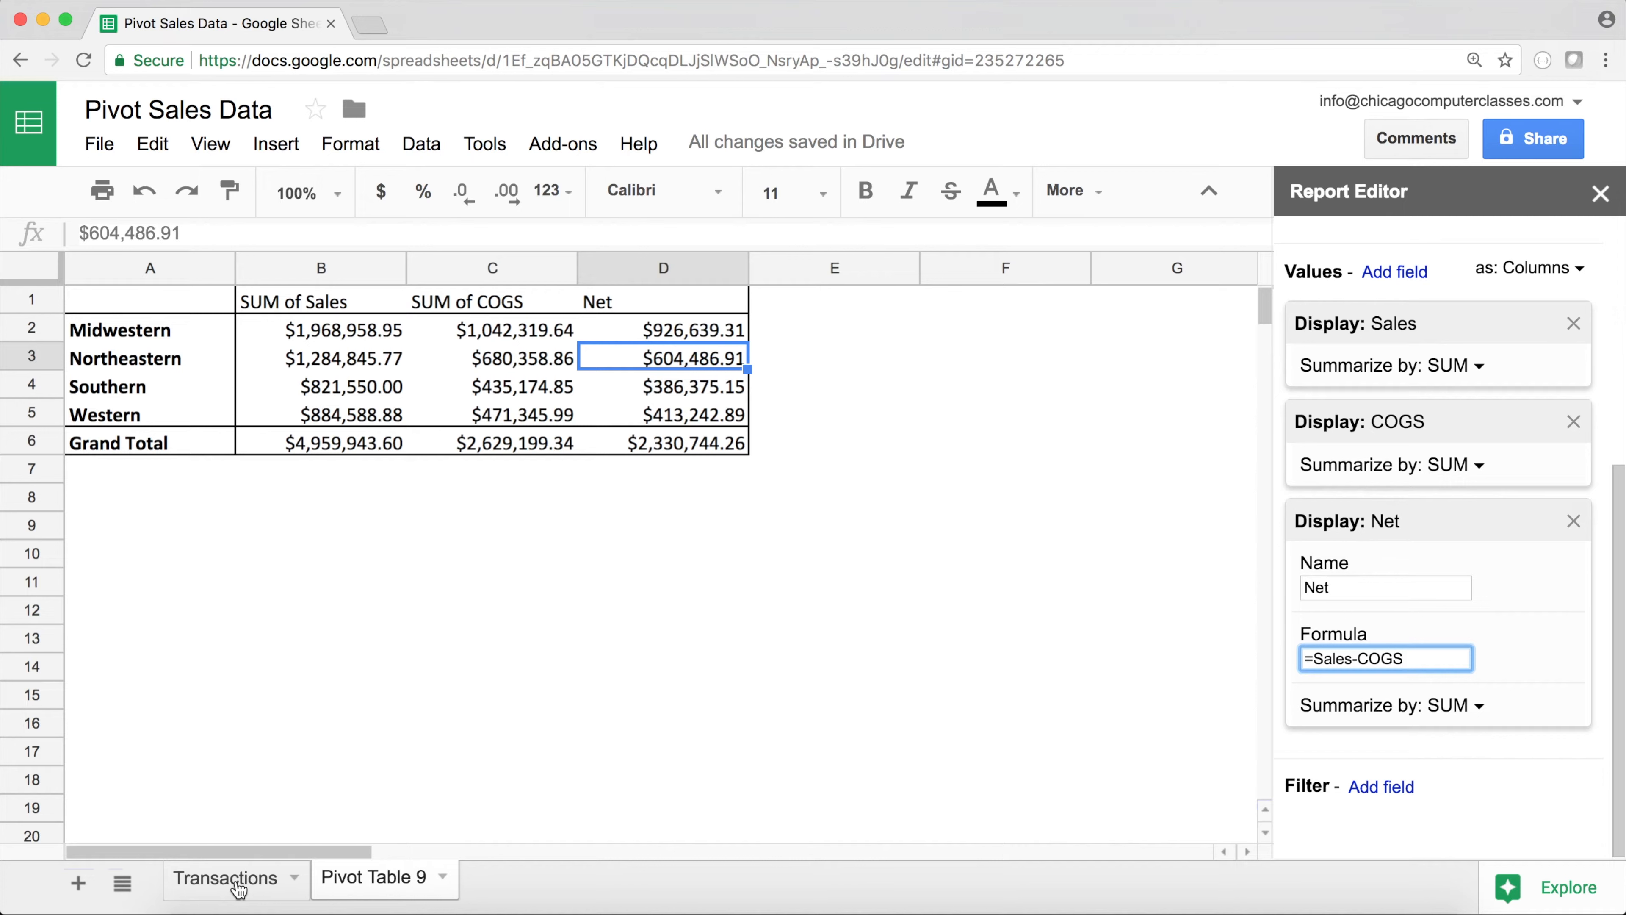
left_click_drag(1403, 658, 1317, 658)
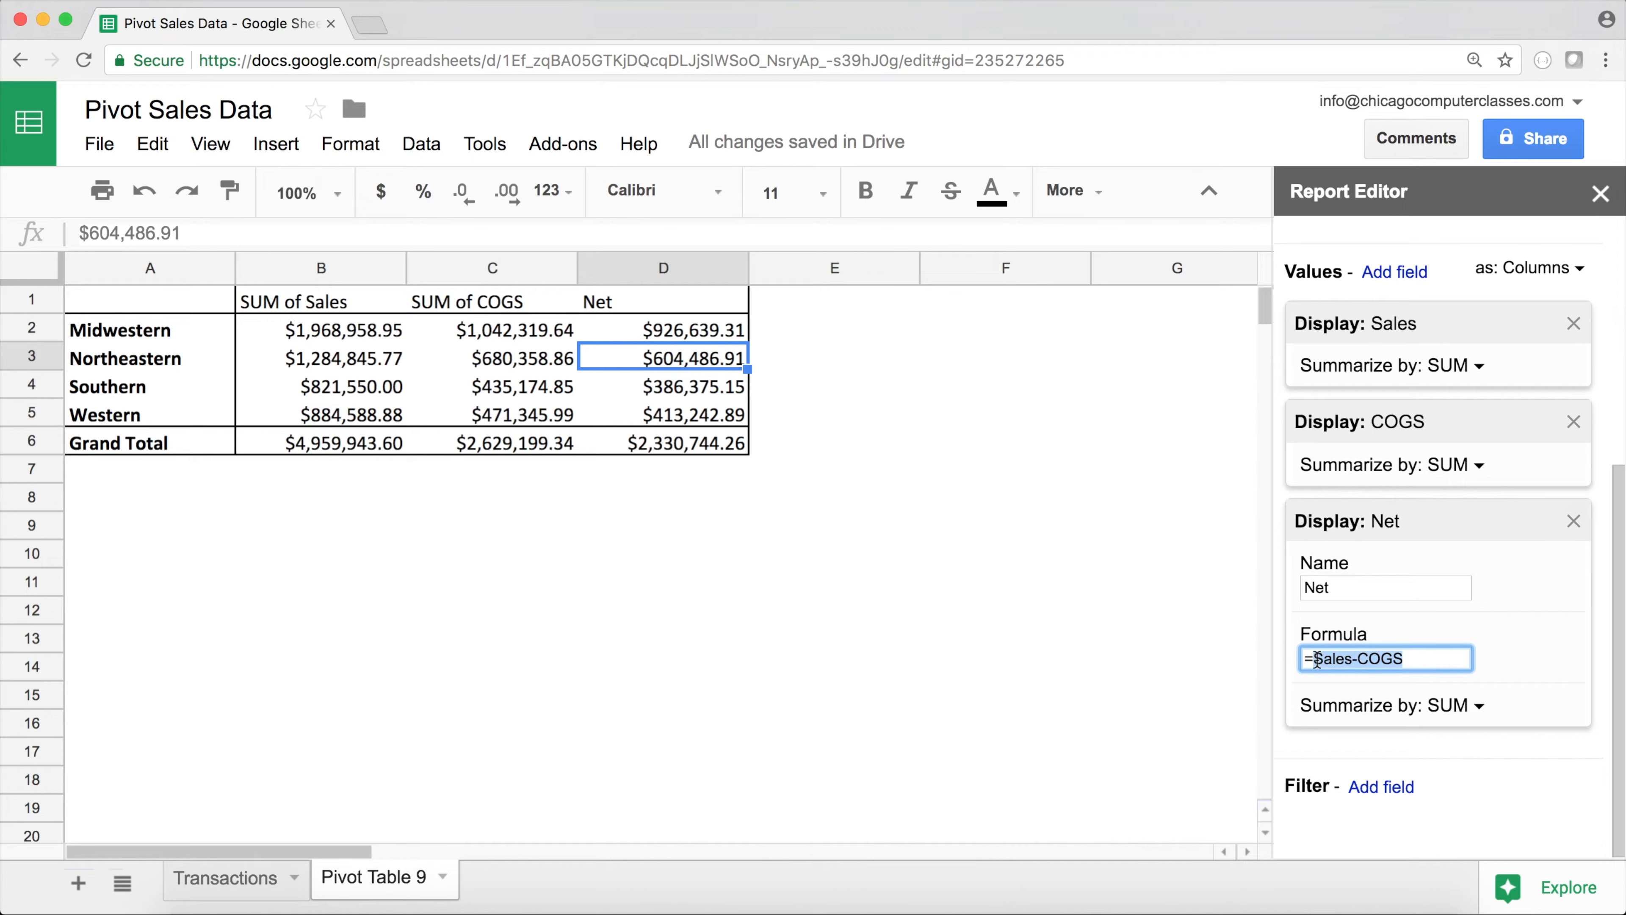
type("COGS/")
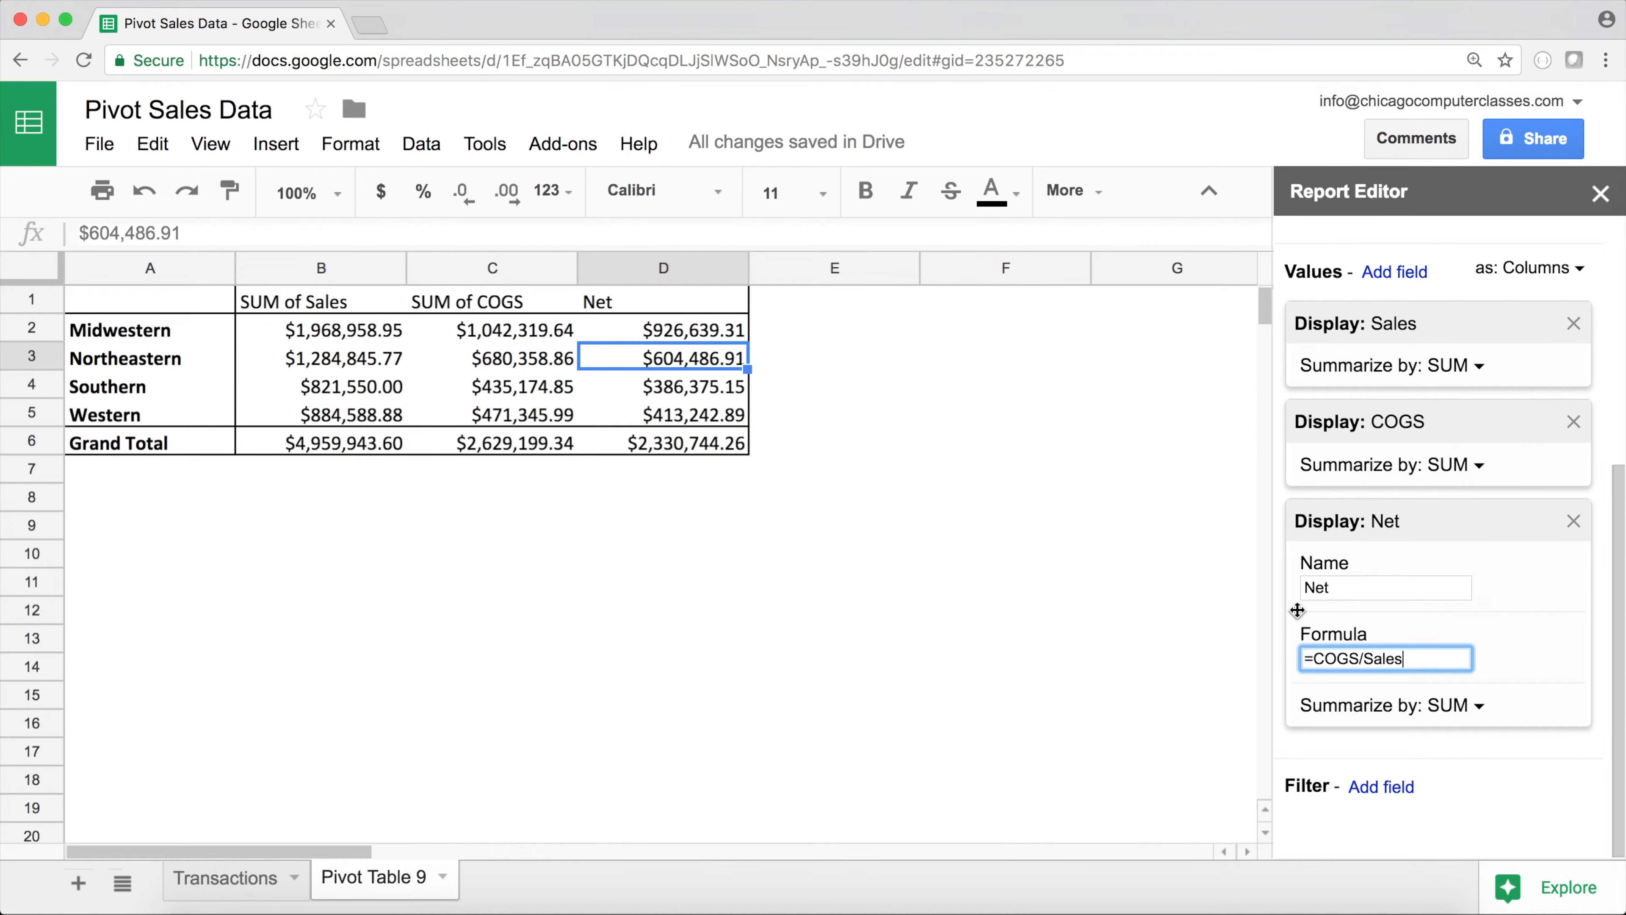
left_click(1313, 658)
type("1-")
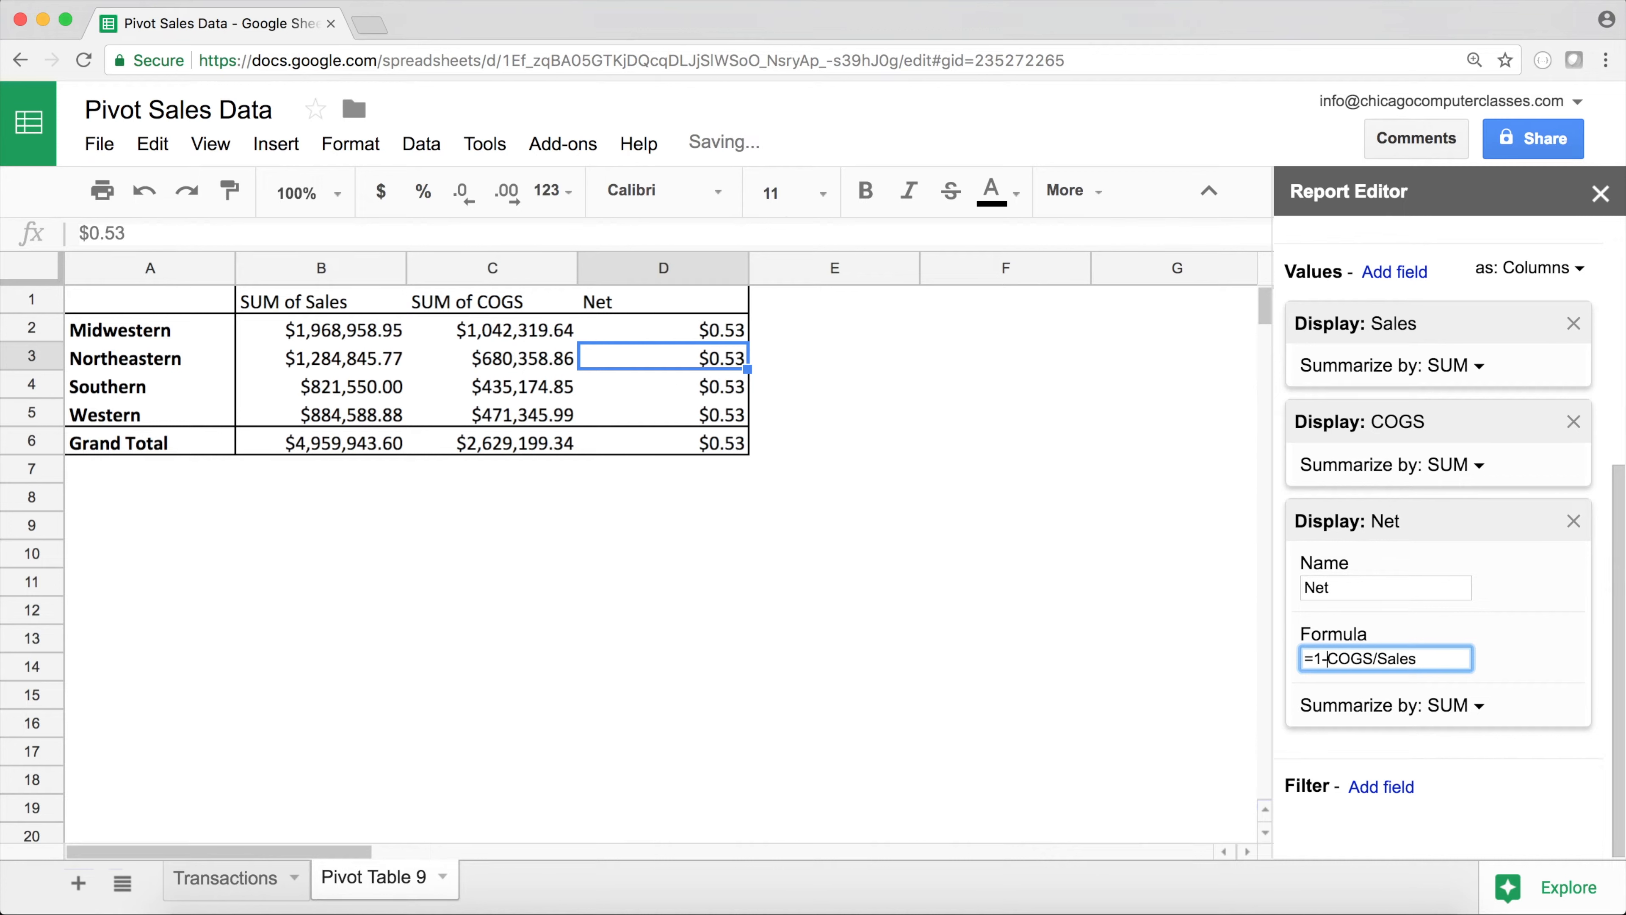
Format the Net values in D2:D6 of the pivot table as percentages
left_click(693, 327)
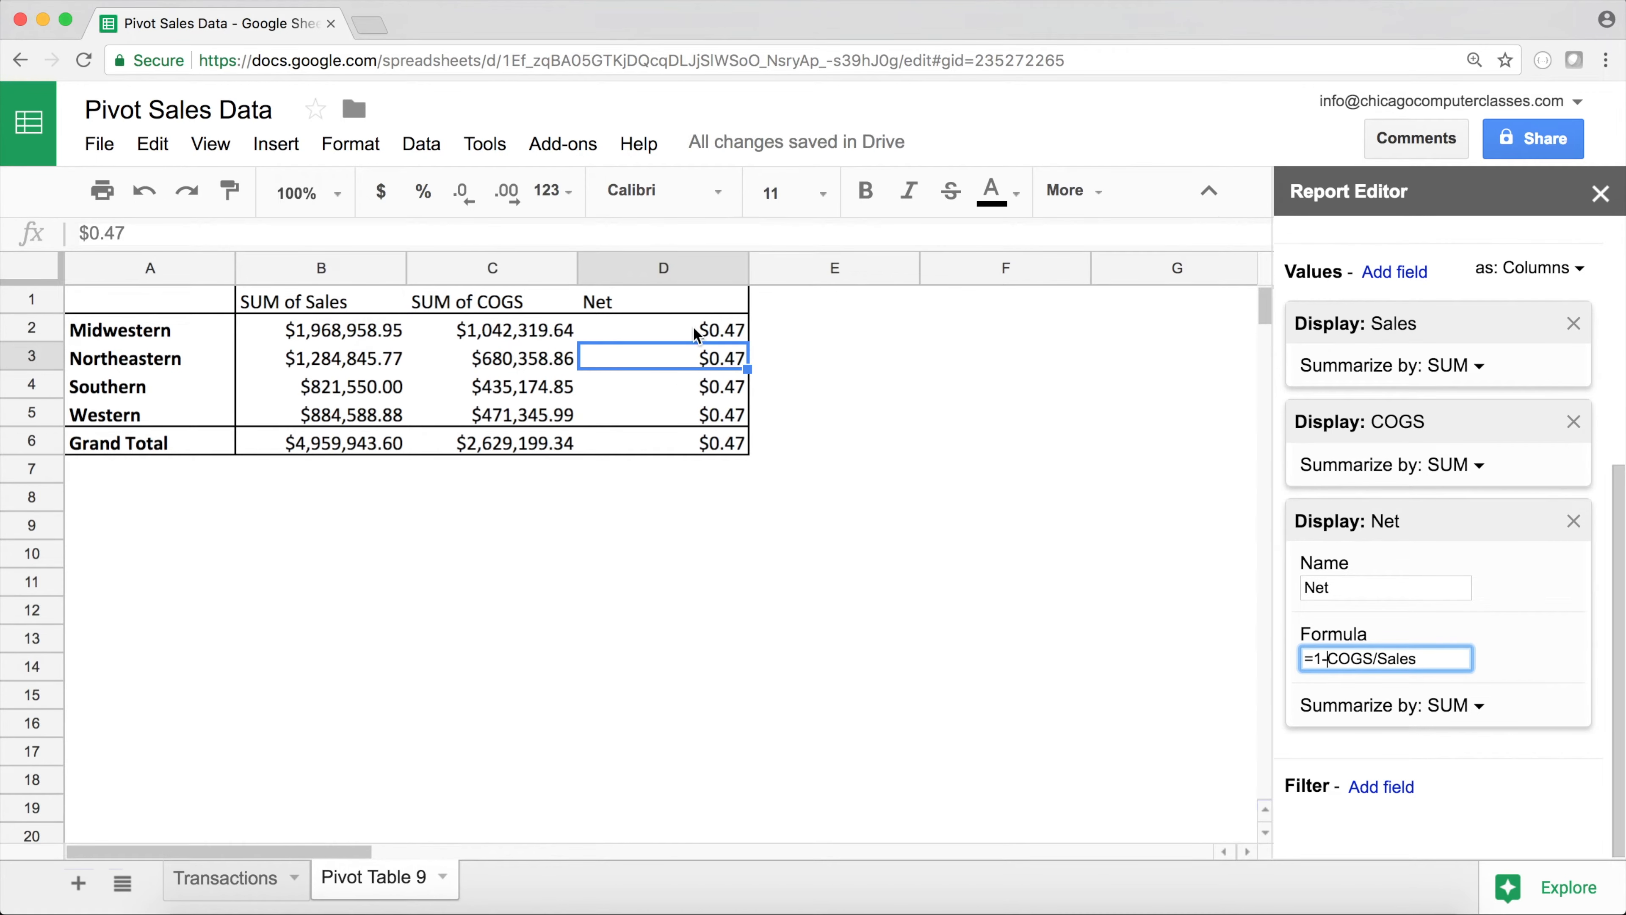
left_click_drag(693, 328, 743, 449)
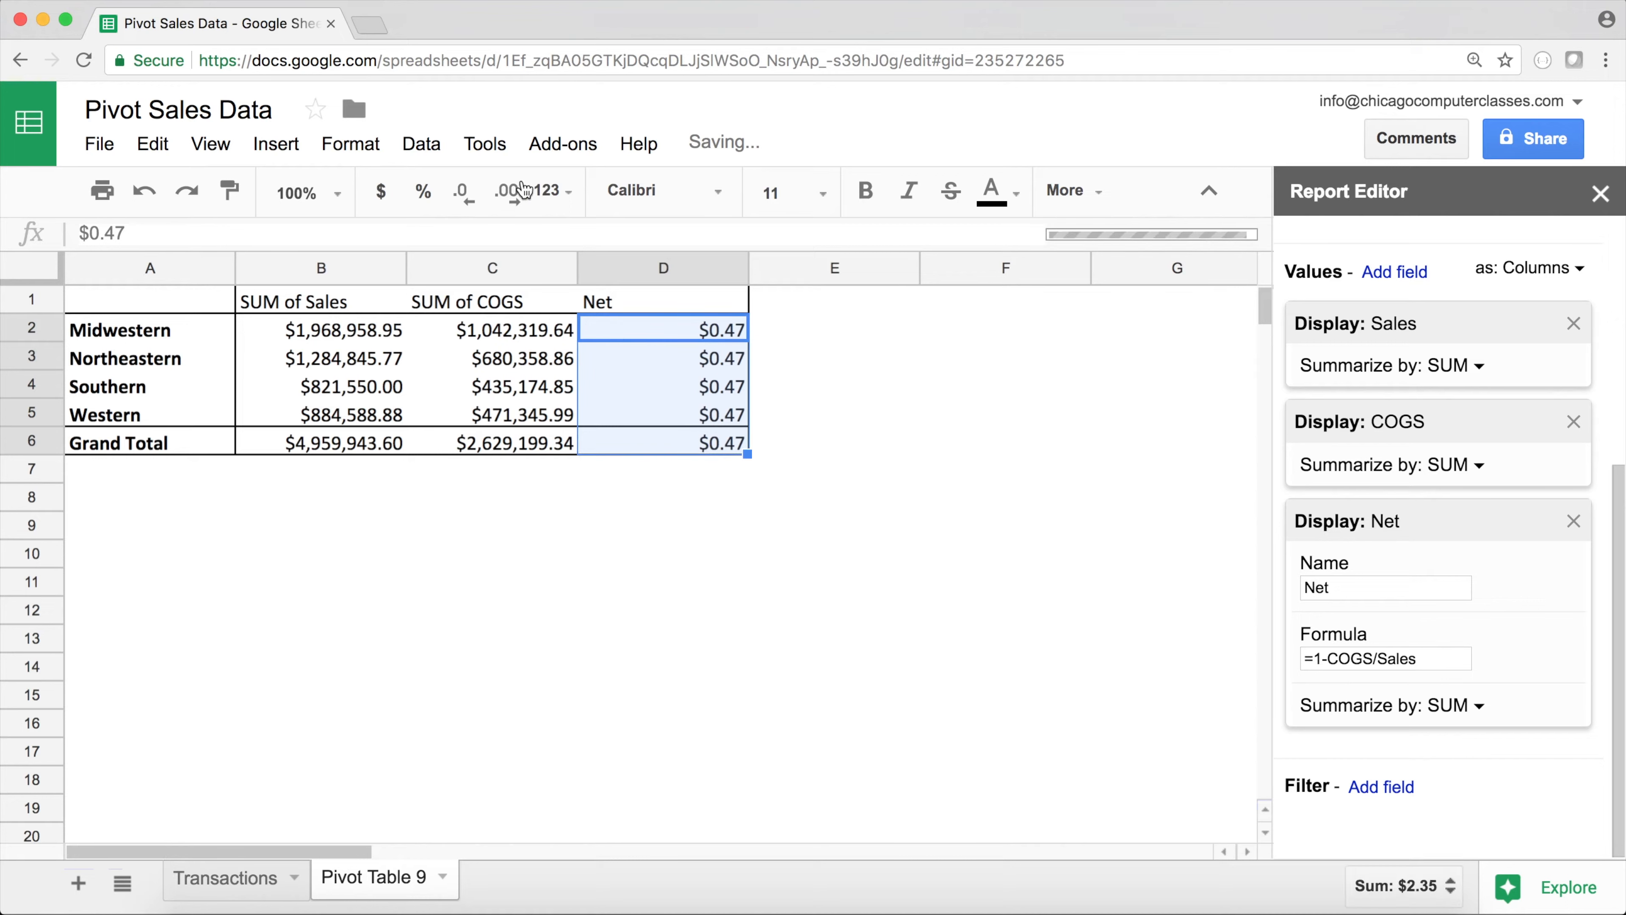
left_click(423, 192)
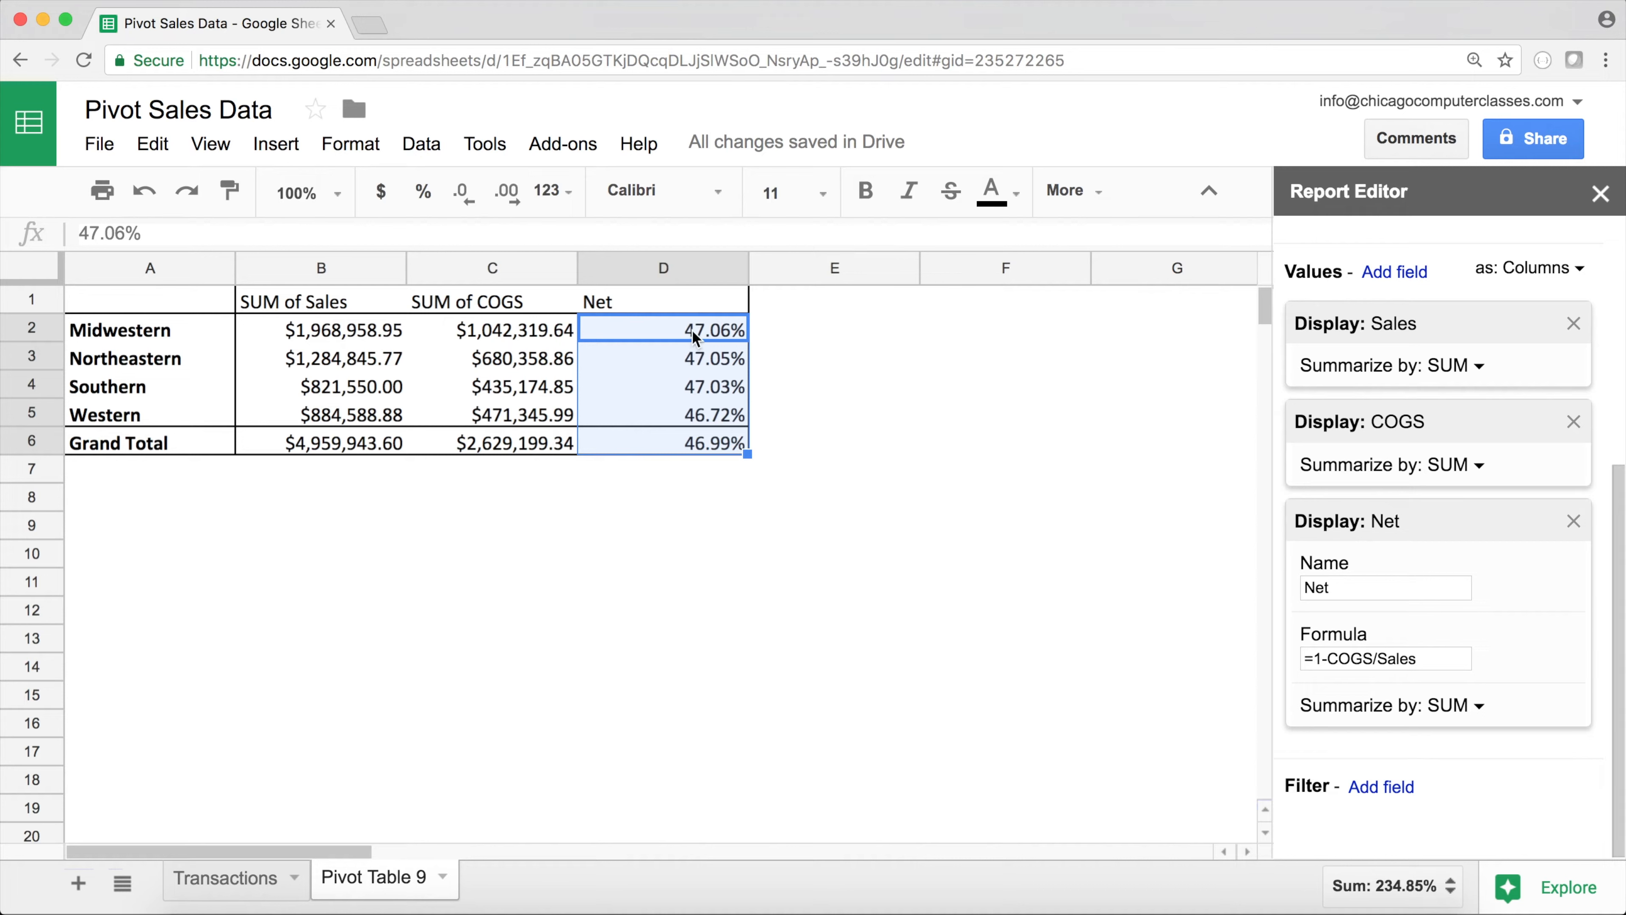
Rename the Net calculated field to Profit Margin
left_click(1436, 659)
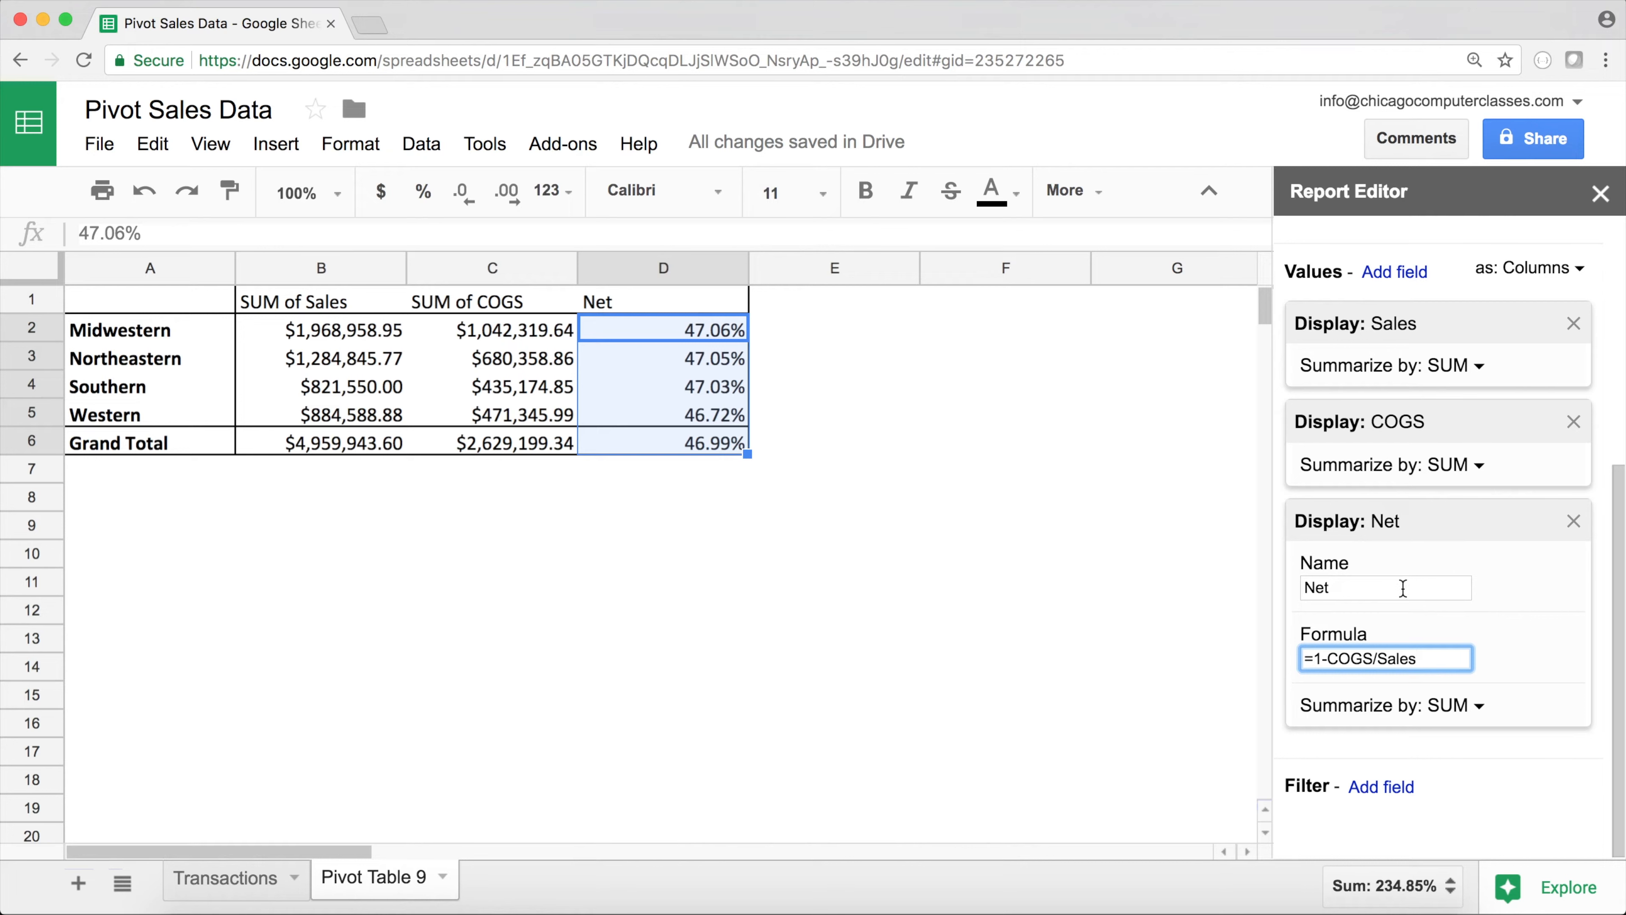
left_click(1343, 585)
key("super+a")
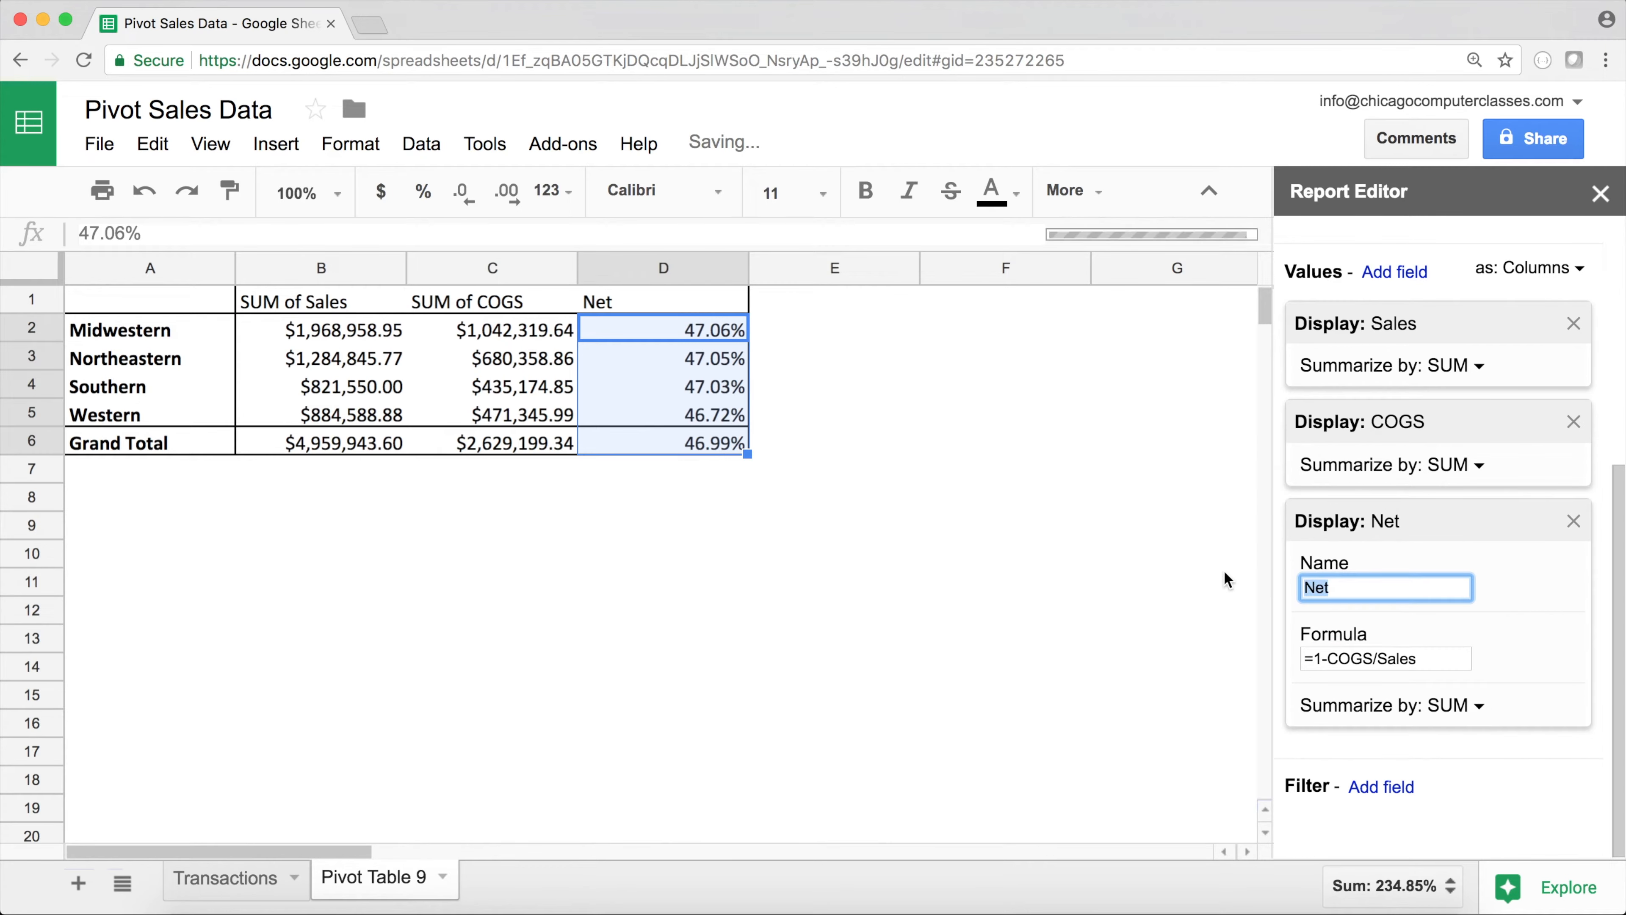
type("Profit MArgin")
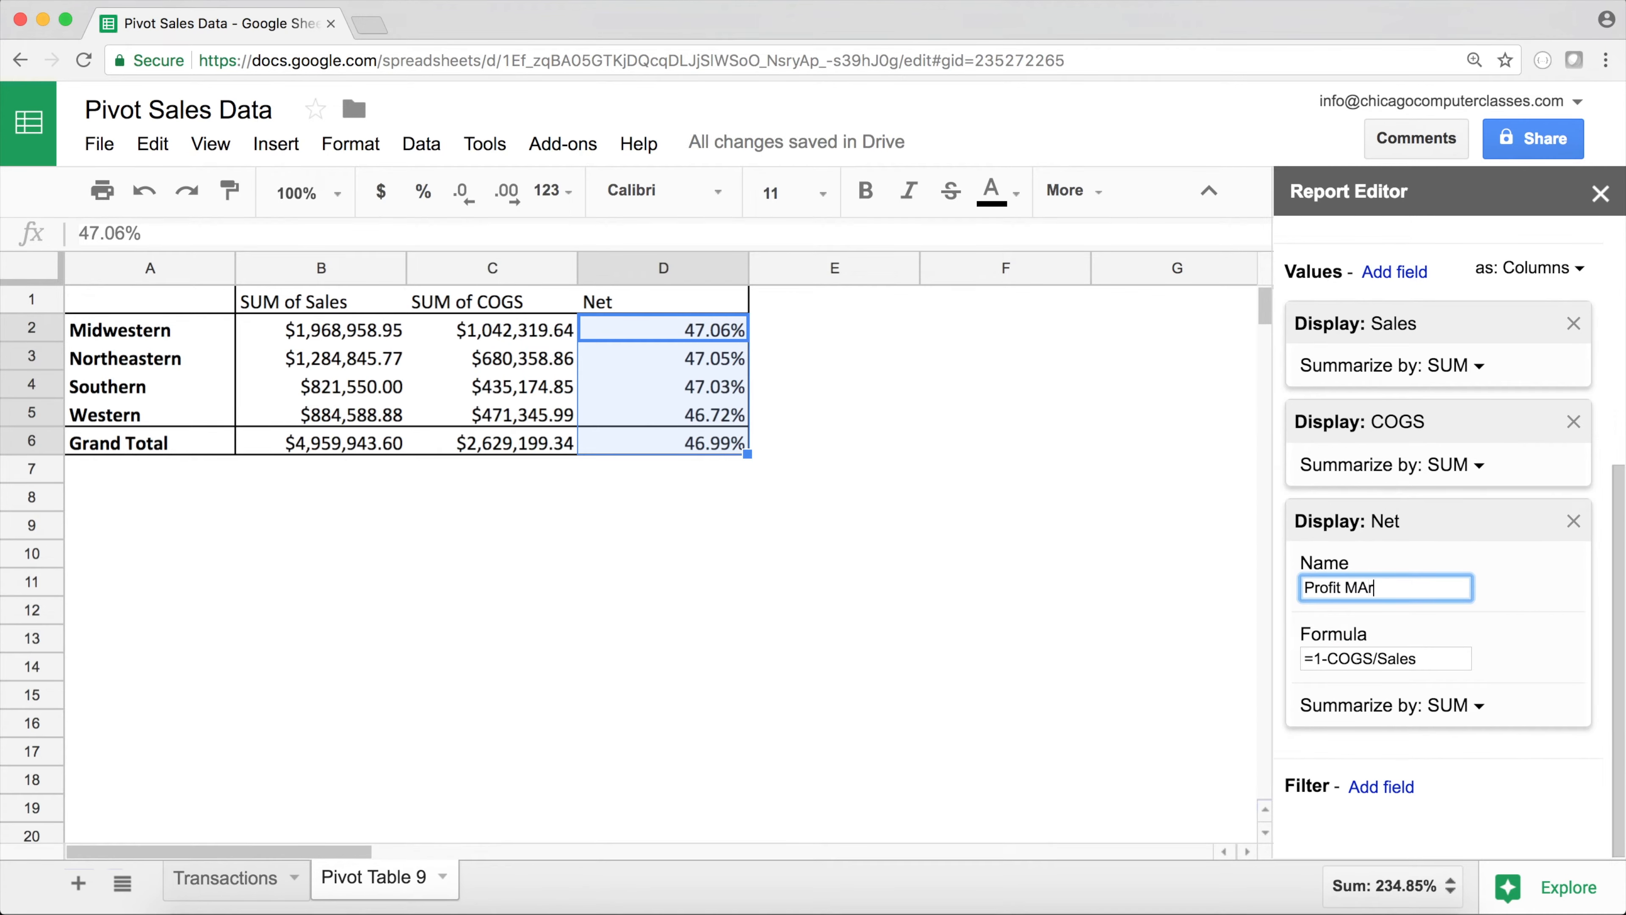
left_click(1368, 590)
key("BackSpace")
type("a")
left_click(1406, 658)
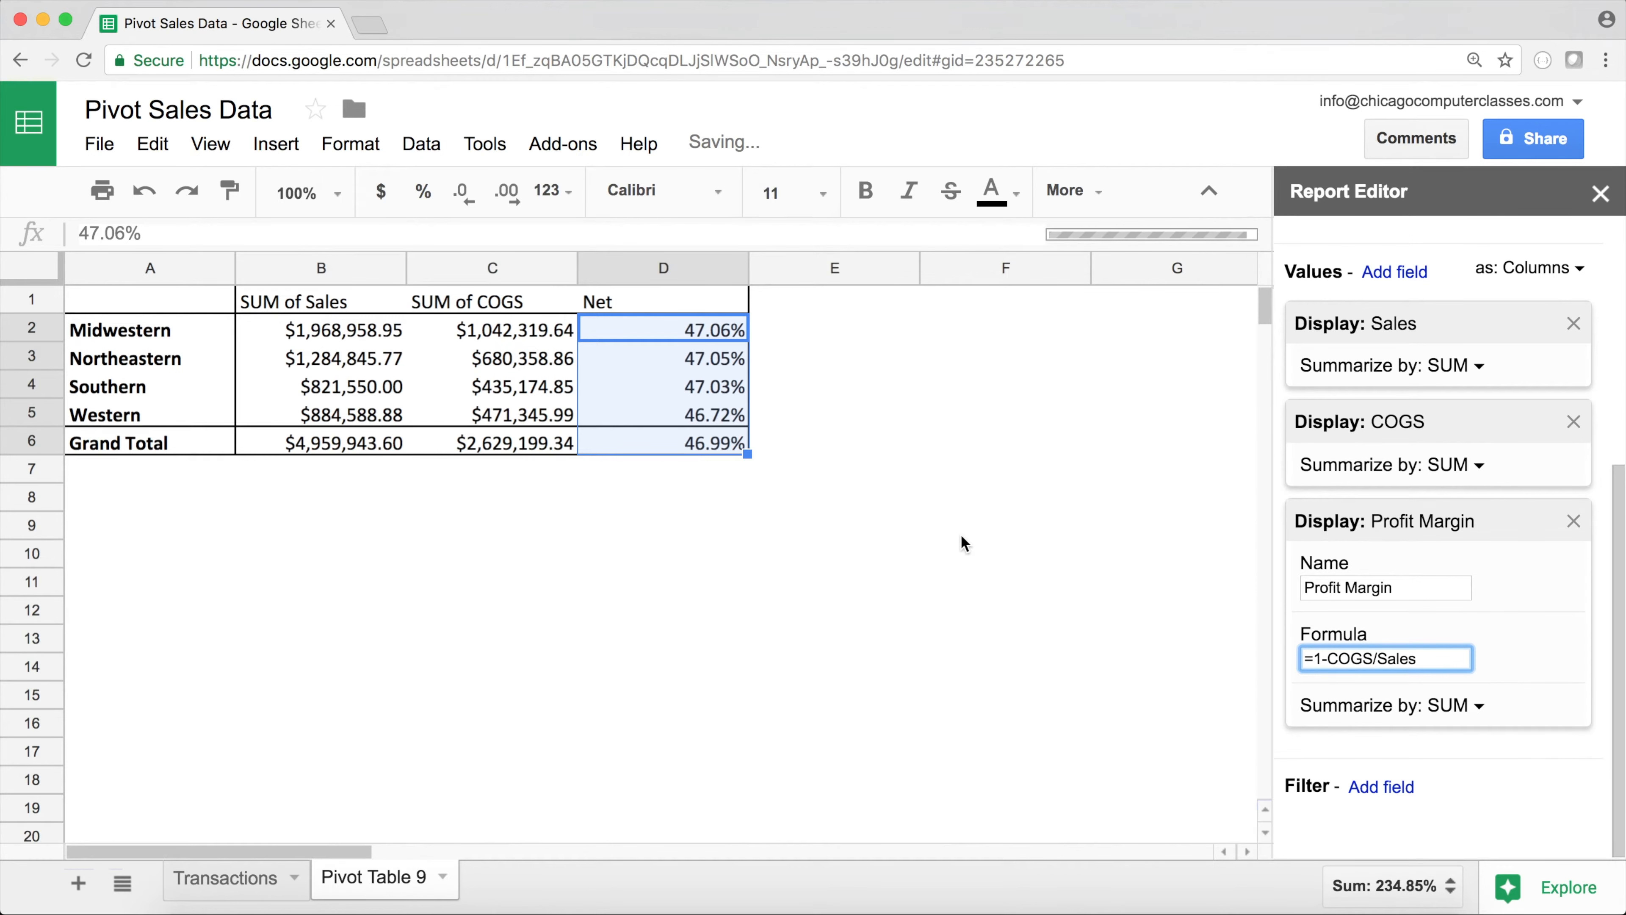
left_click(659, 410)
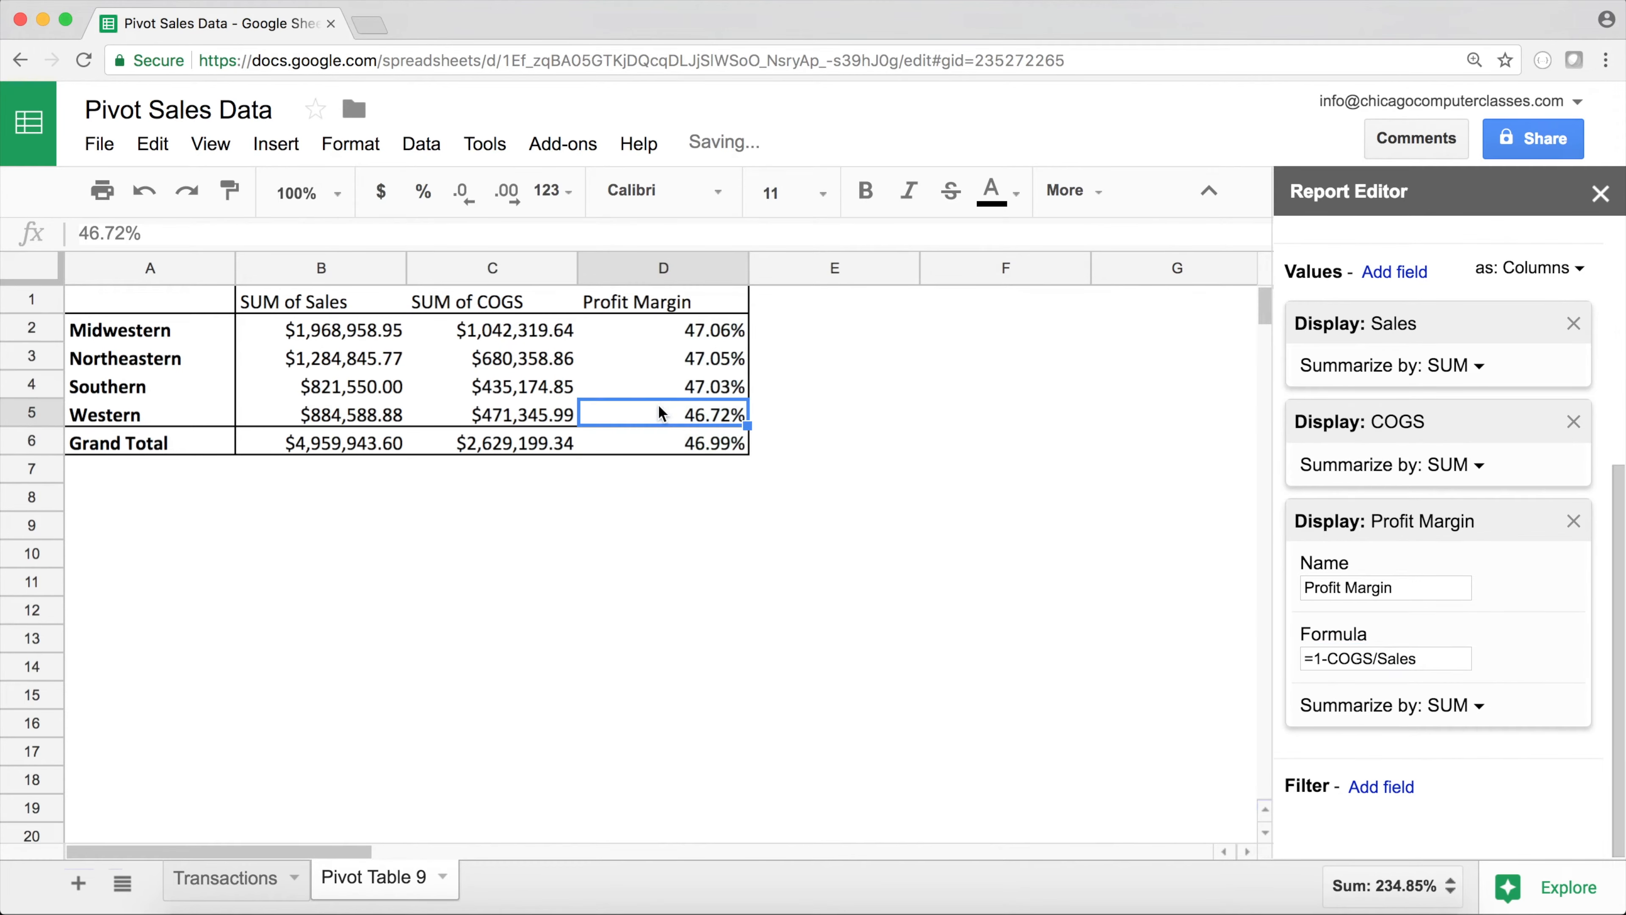
Review the Profit Margin formula and the Midwestern COGS sum, and look at the source columns in the Transactions sheet
left_click(1420, 660)
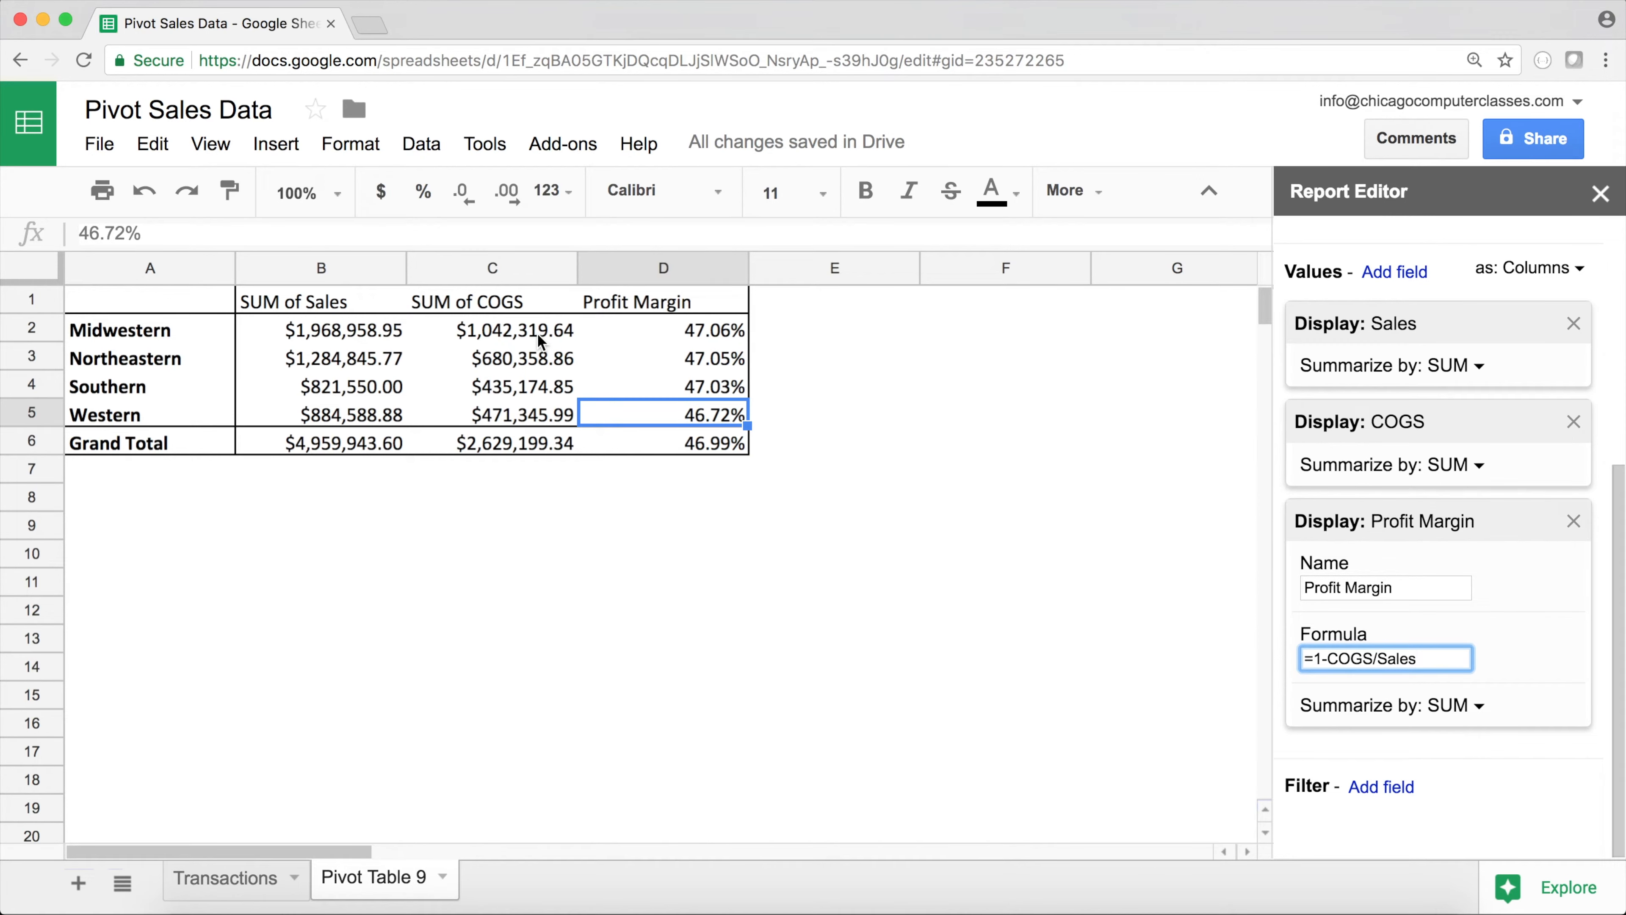
left_click(536, 333)
scroll(1410, 621, "down", 10)
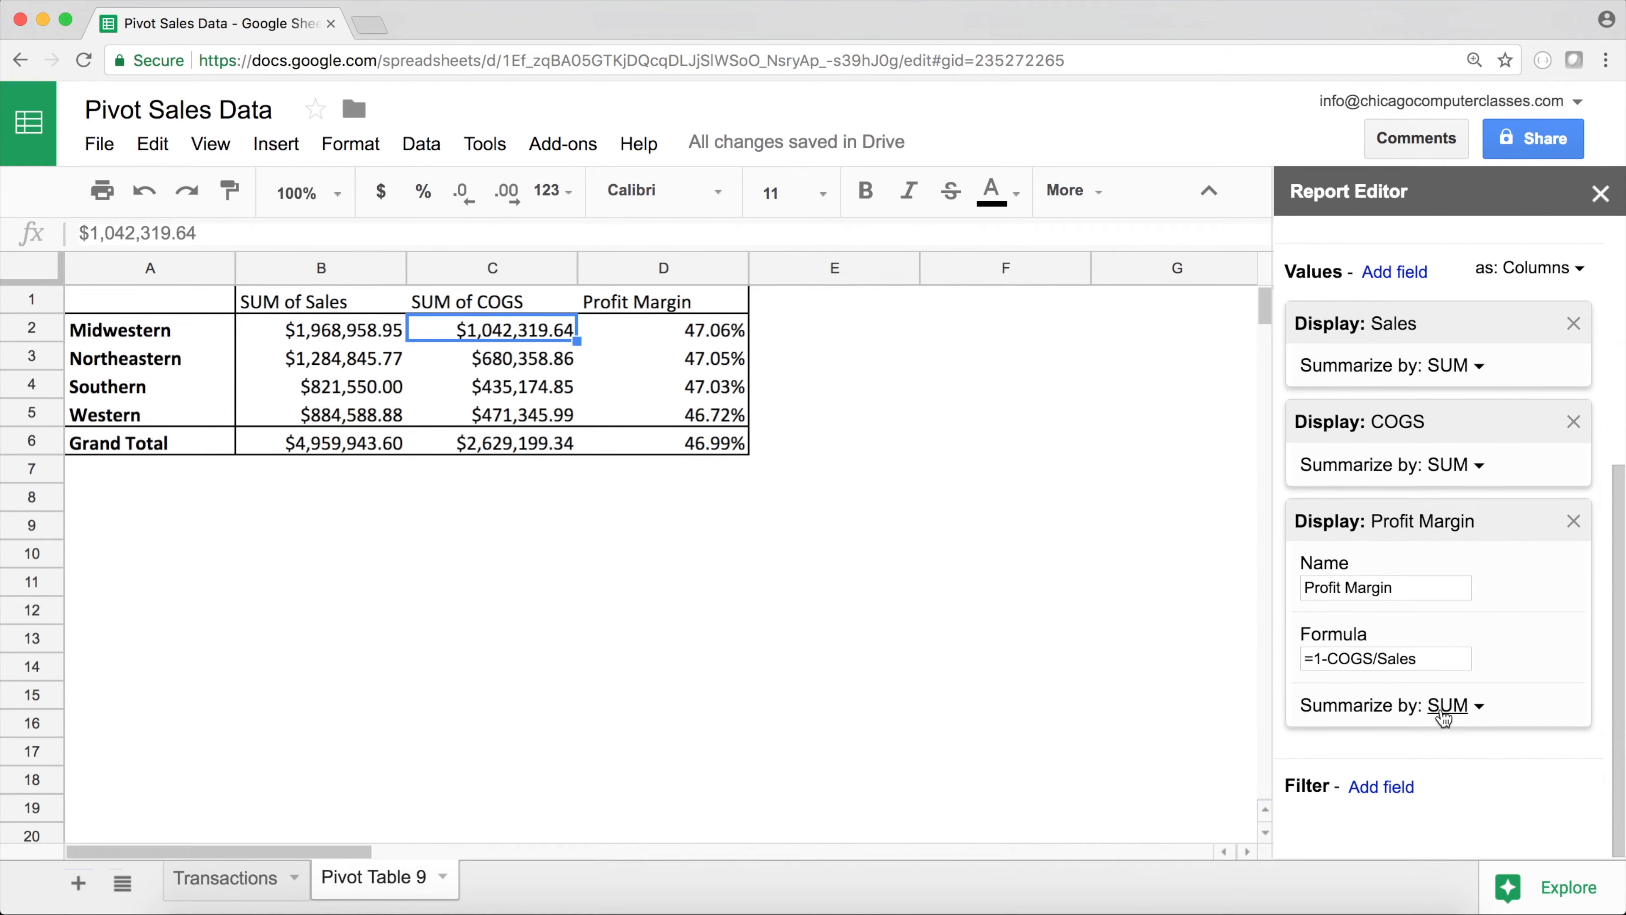
left_click(246, 888)
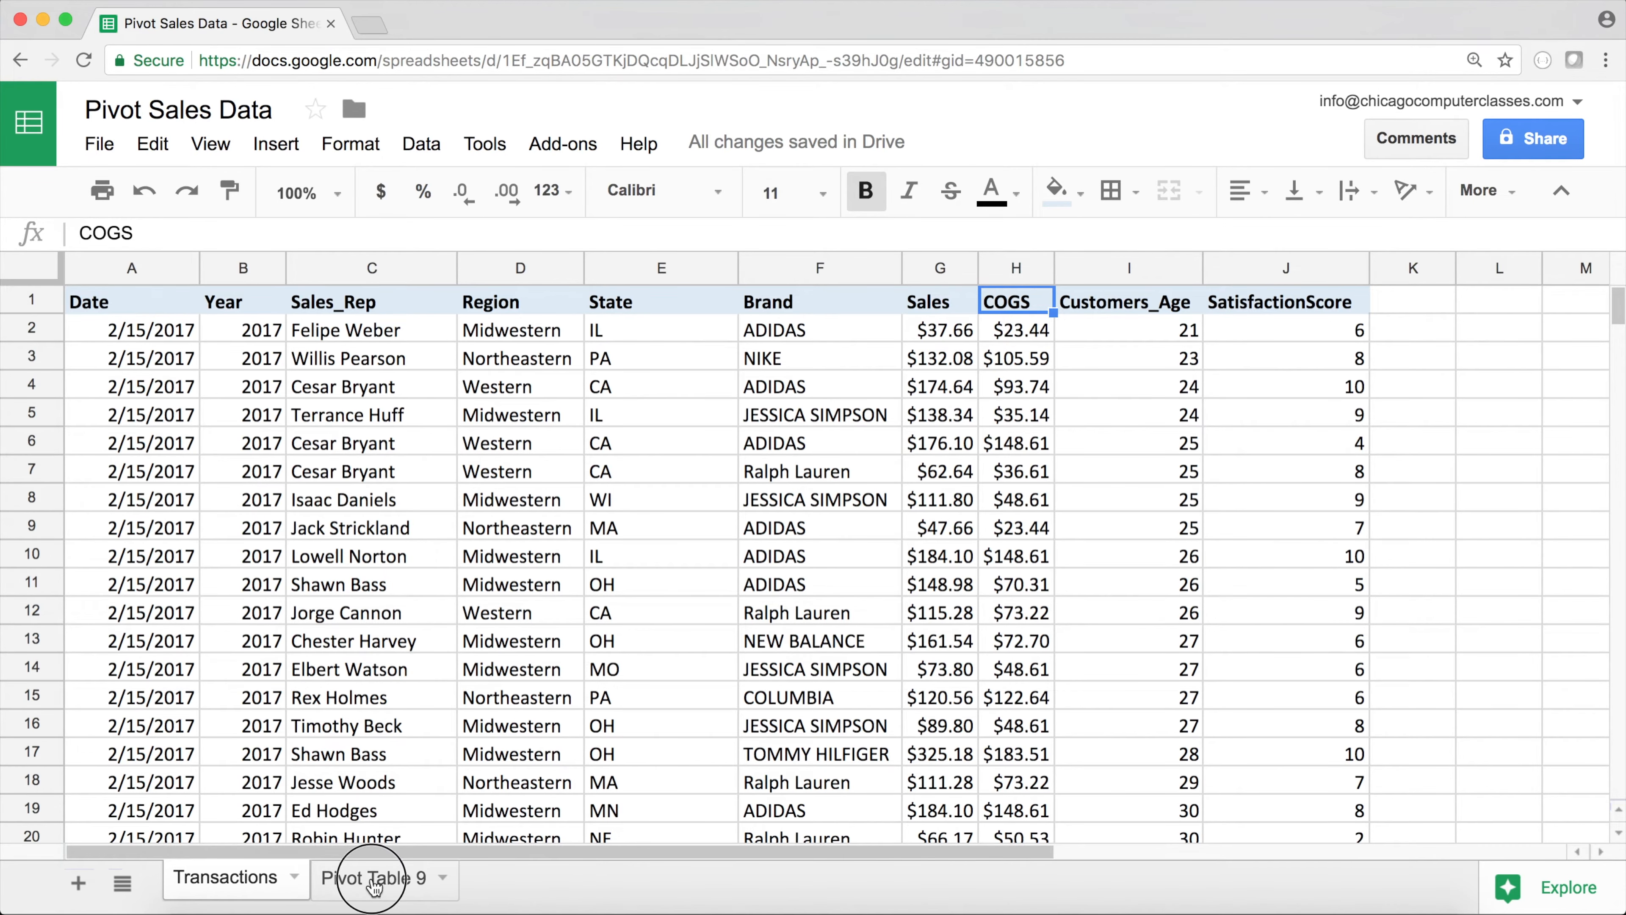
Remove the COGS and Profit Margin fields from the pivot table's values, keeping only Sales
left_click(374, 887)
scroll(1562, 666, "down", 5)
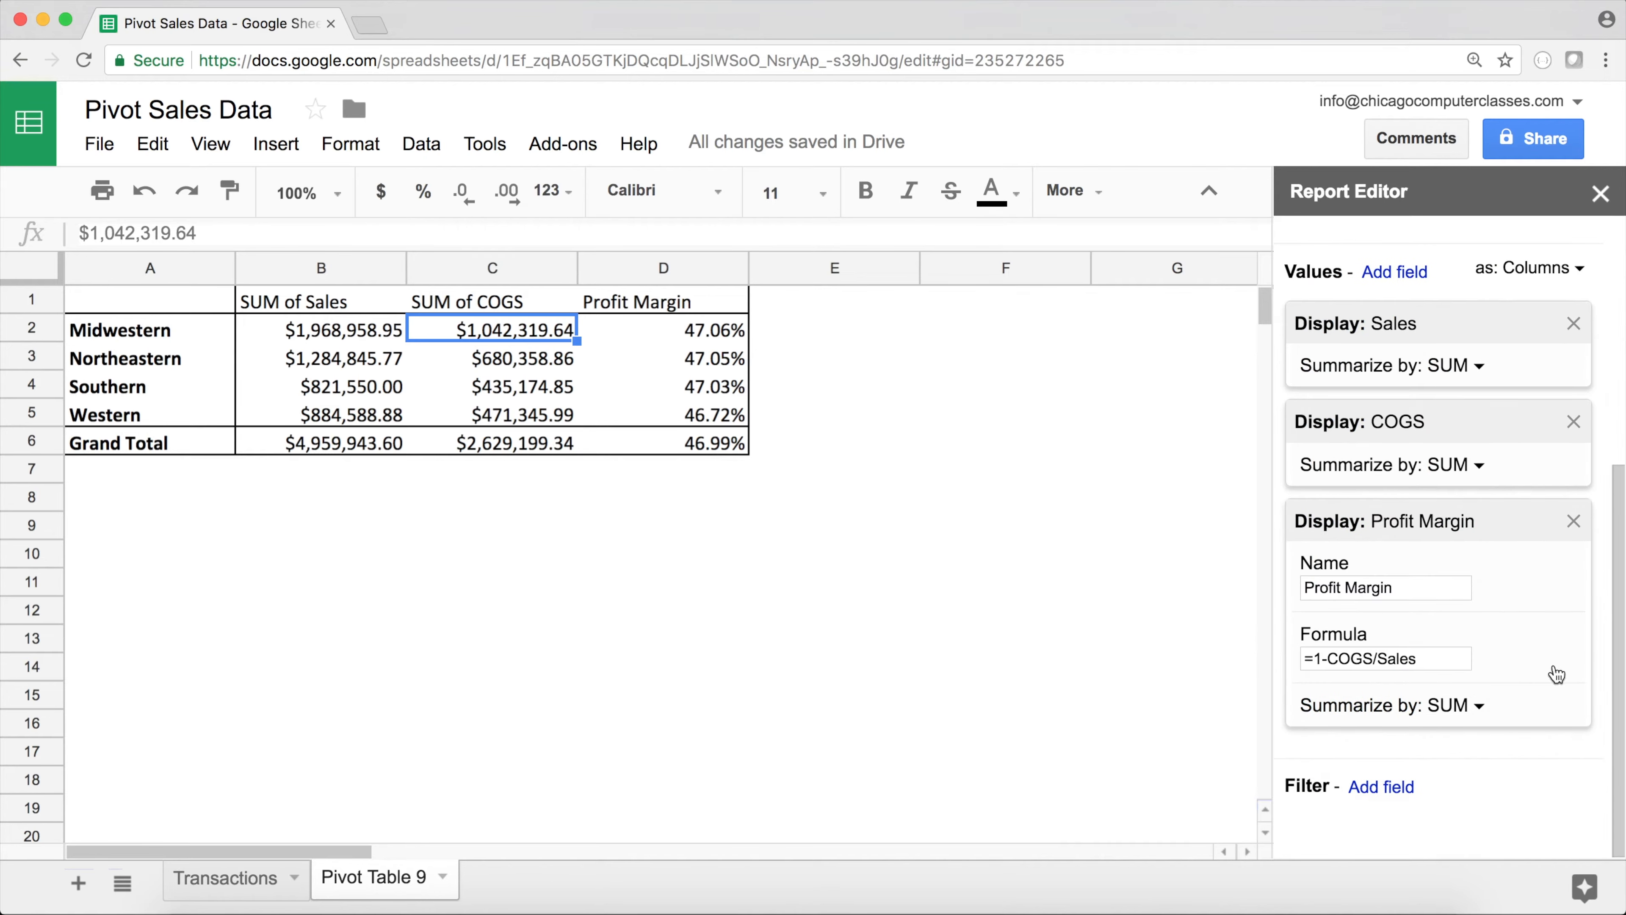
left_click(1572, 422)
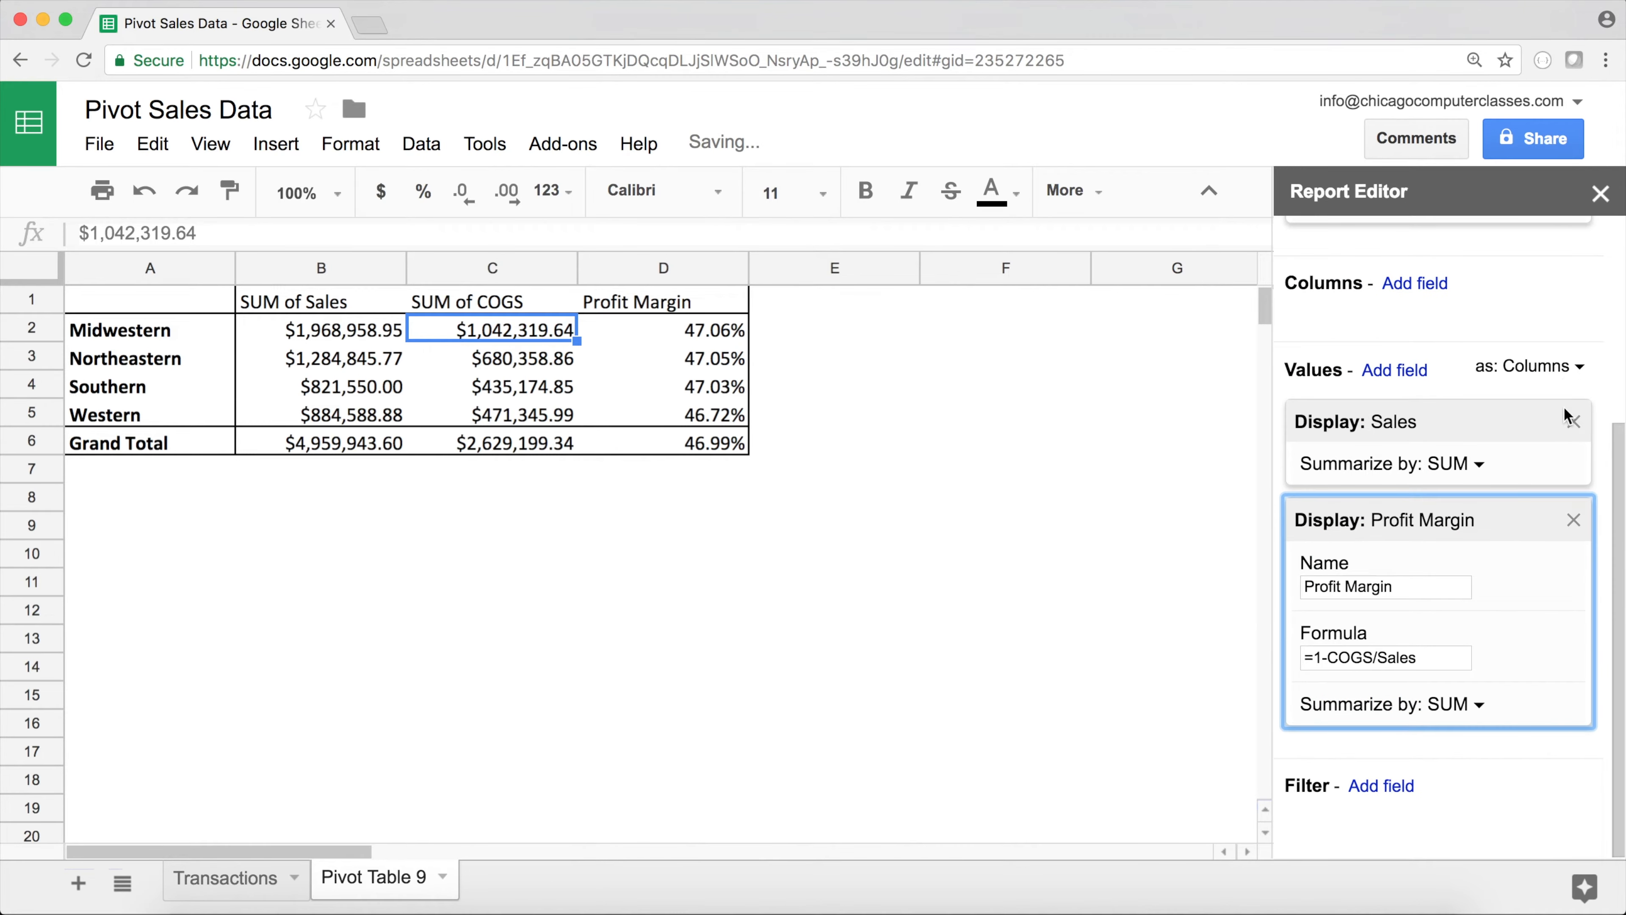
left_click(1573, 519)
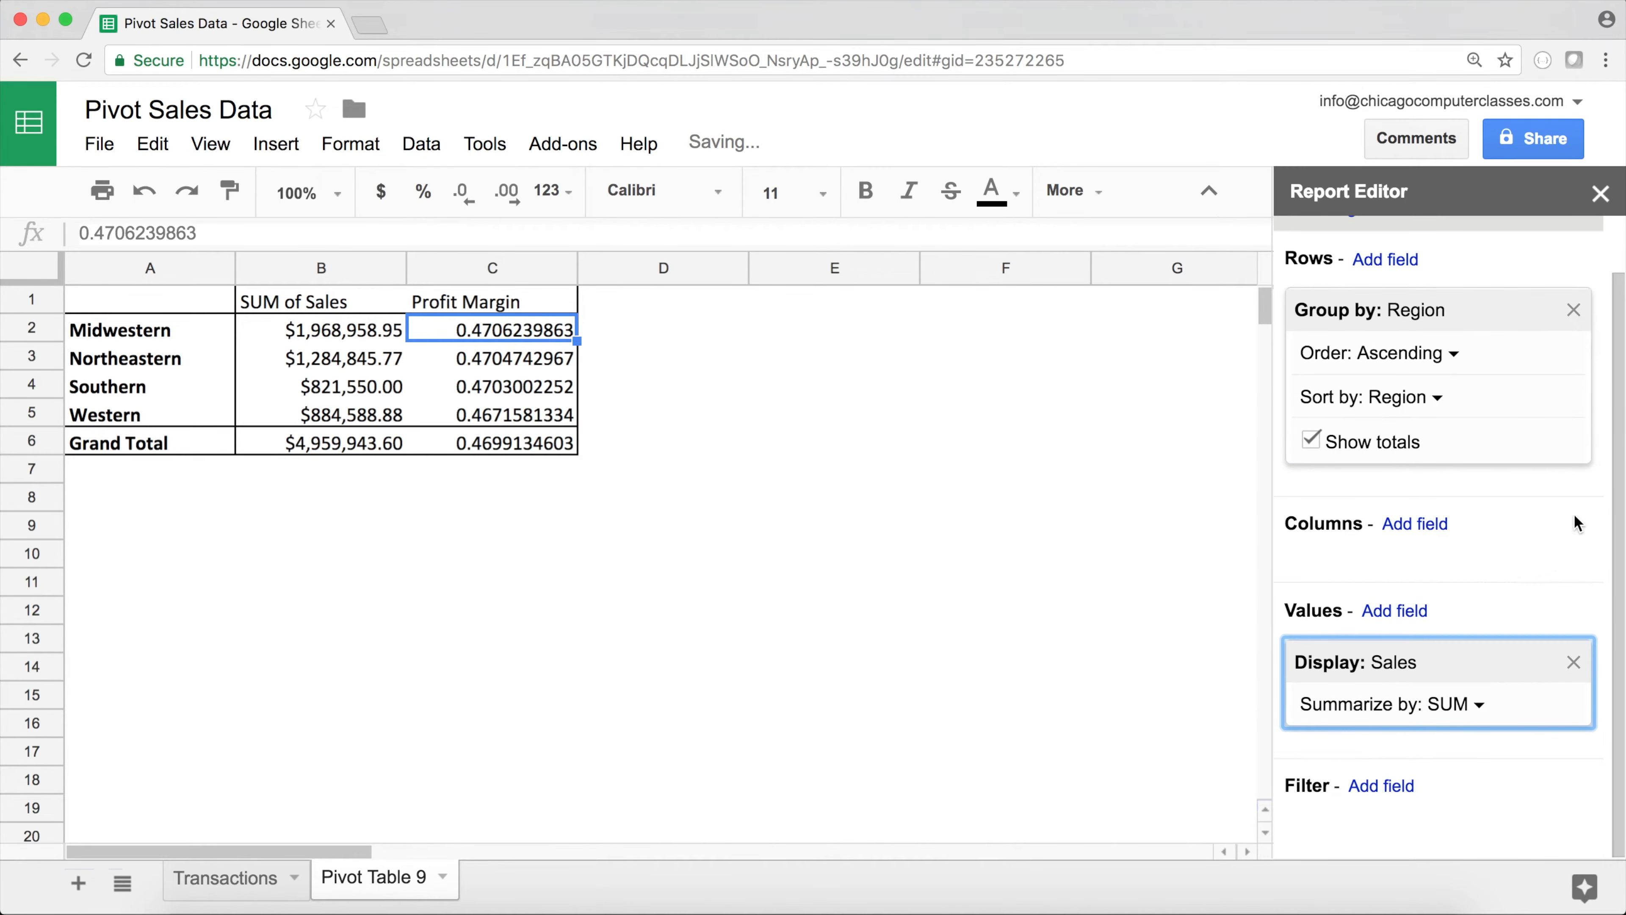
left_click(605, 435)
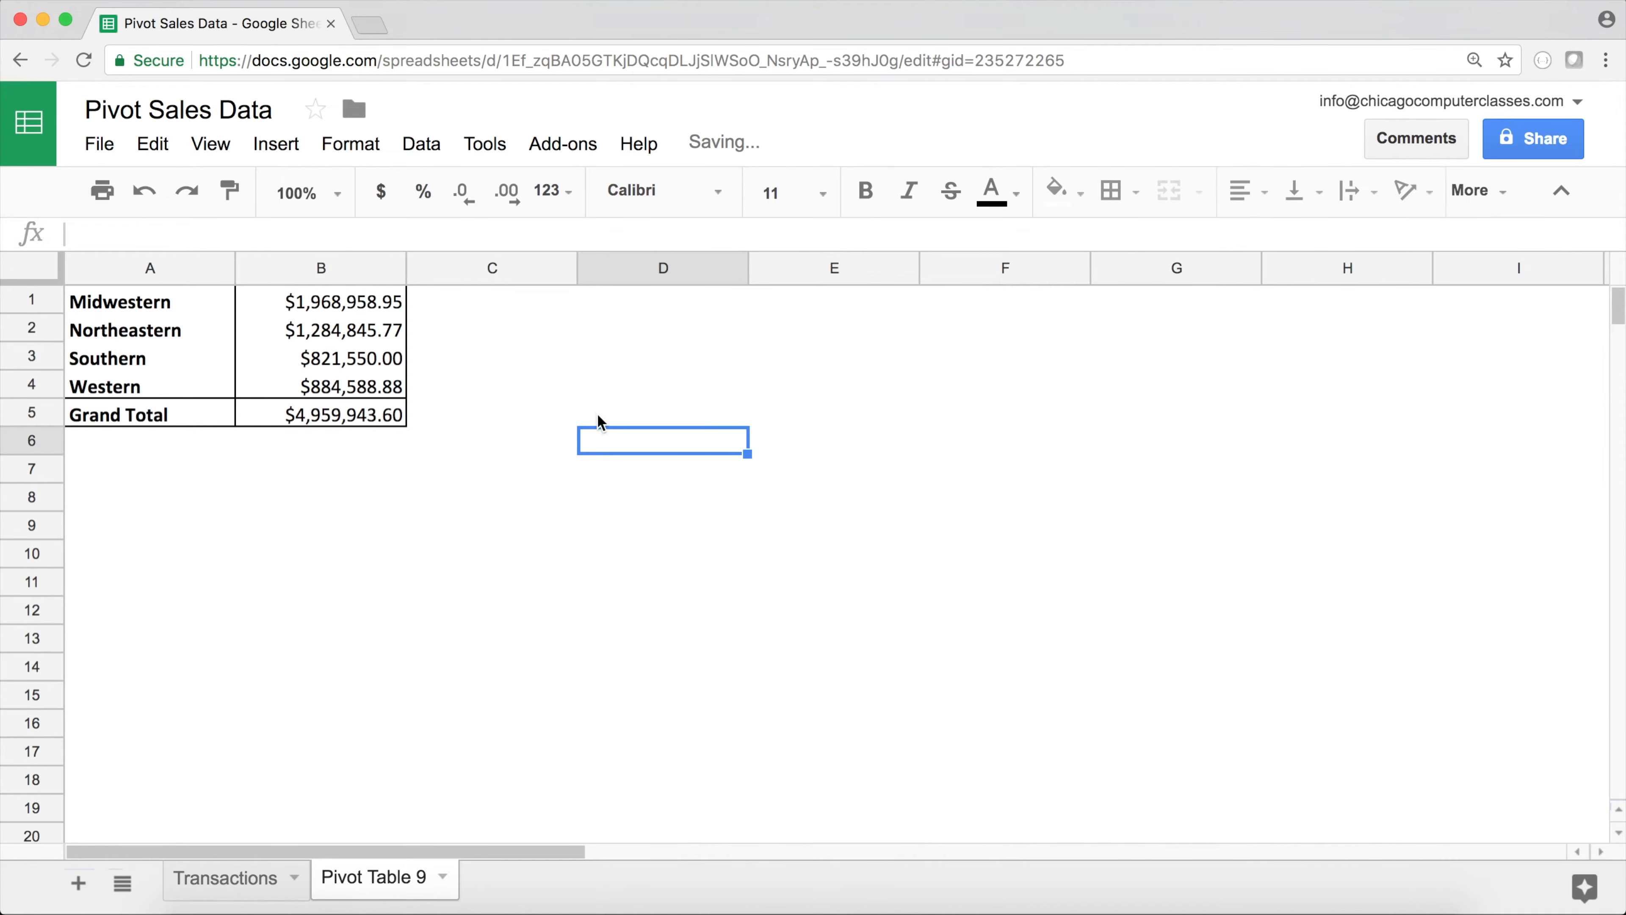
left_click(364, 325)
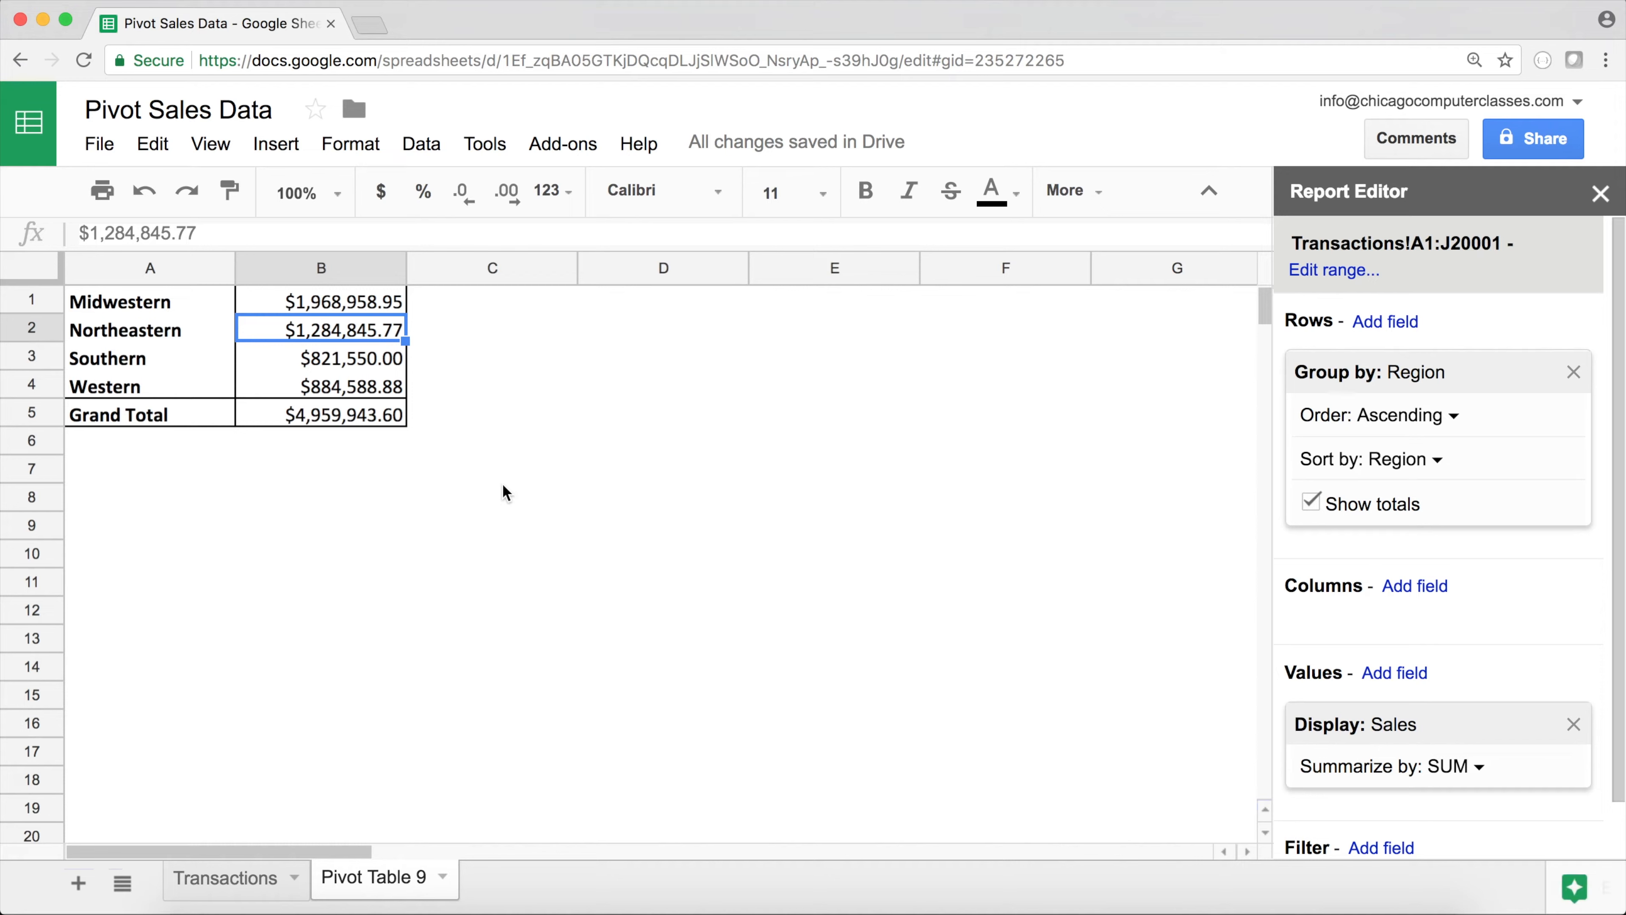
Examine the repeated entries in the State column of the Transactions sheet and return to the pivot table
left_click(242, 881)
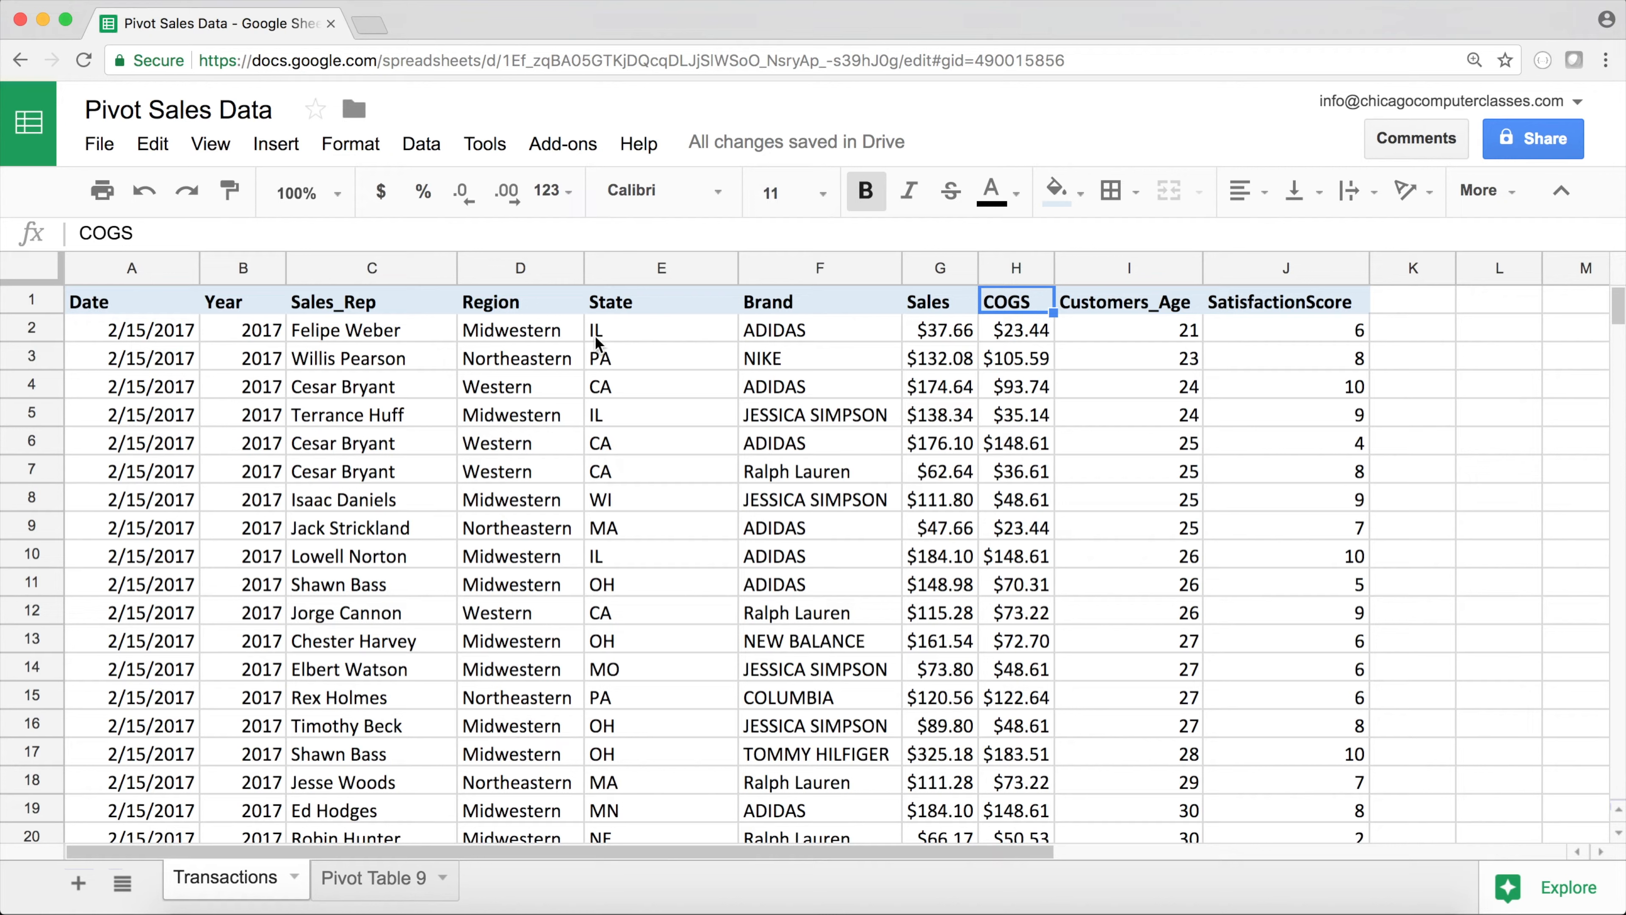
left_click_drag(618, 334, 614, 755)
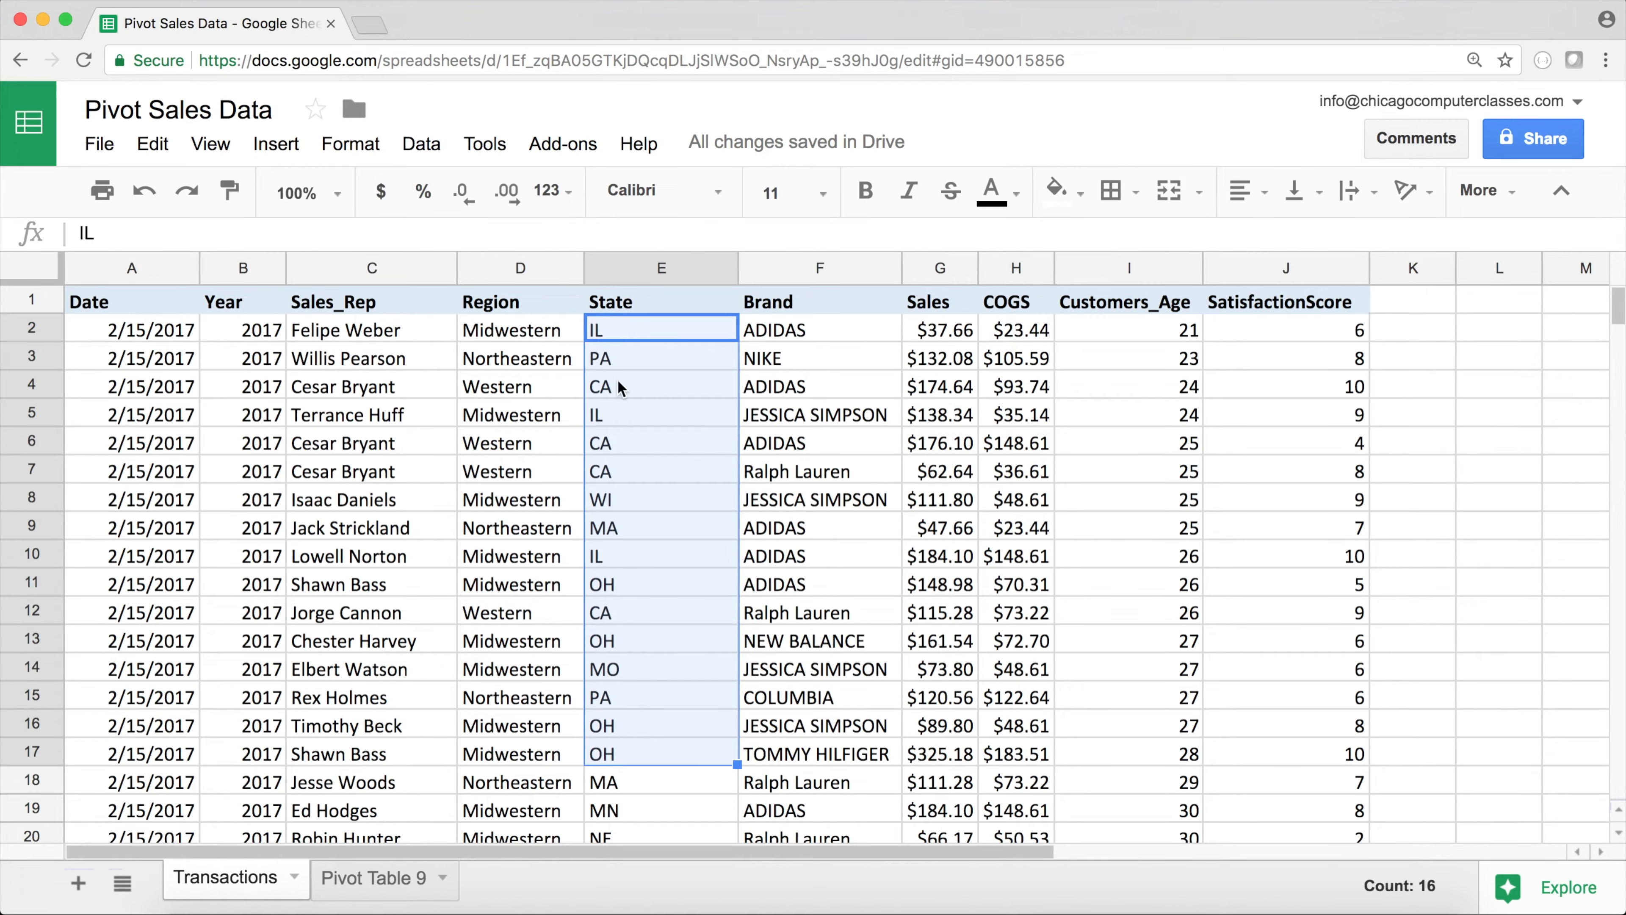
left_click(369, 881)
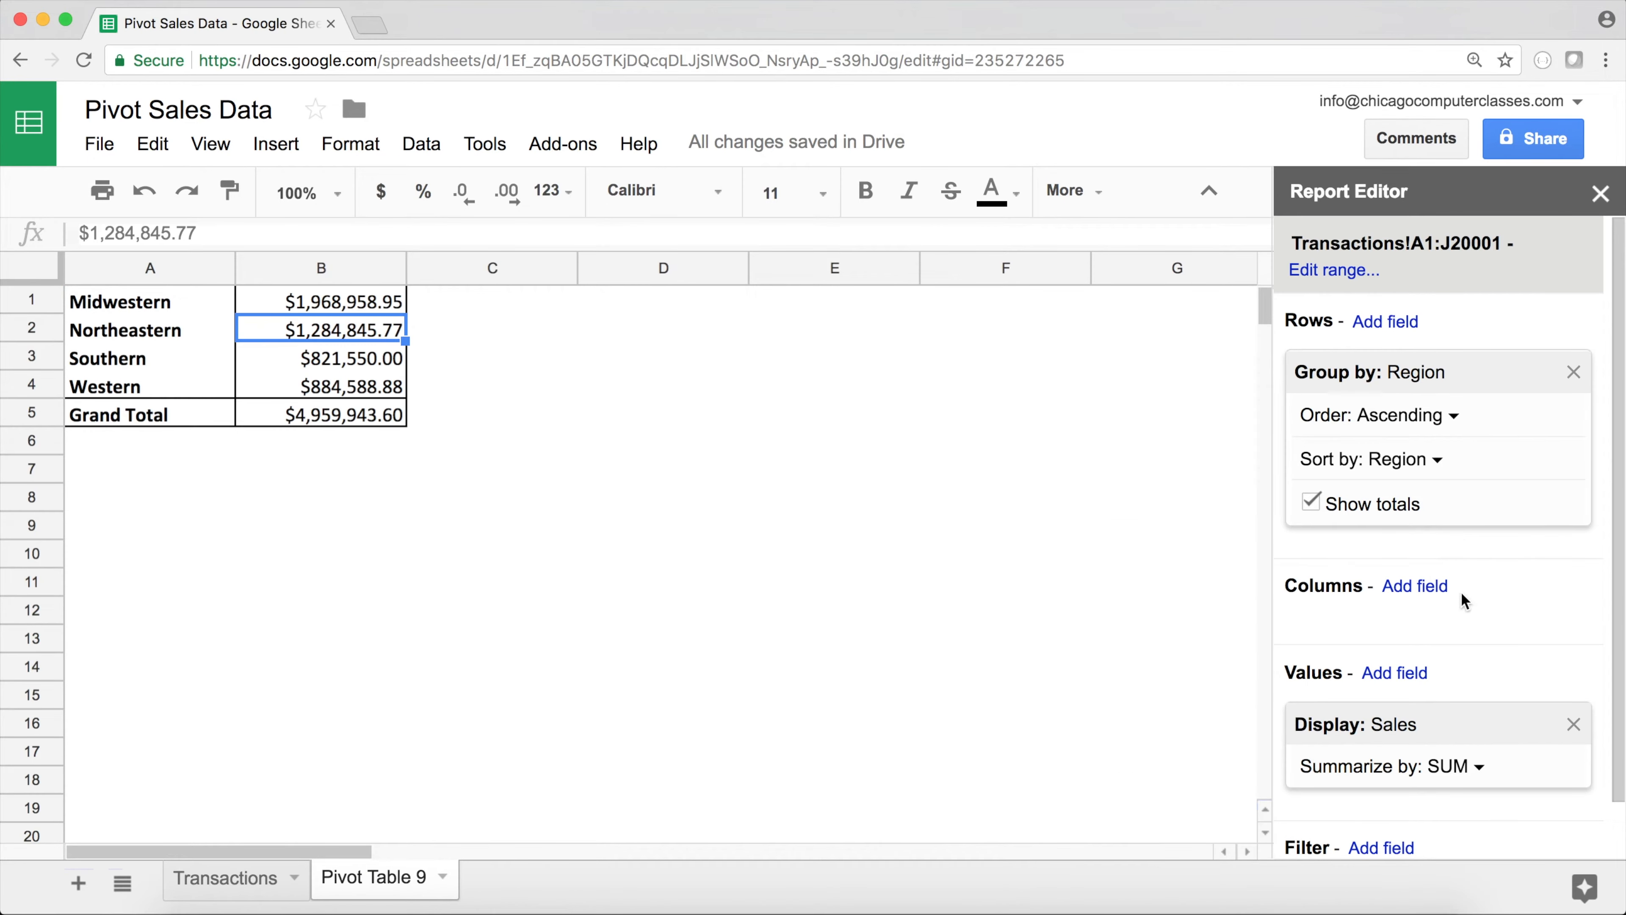
Add State to the pivot table's values and summarize it by COUNTUNIQUE
left_click(1410, 684)
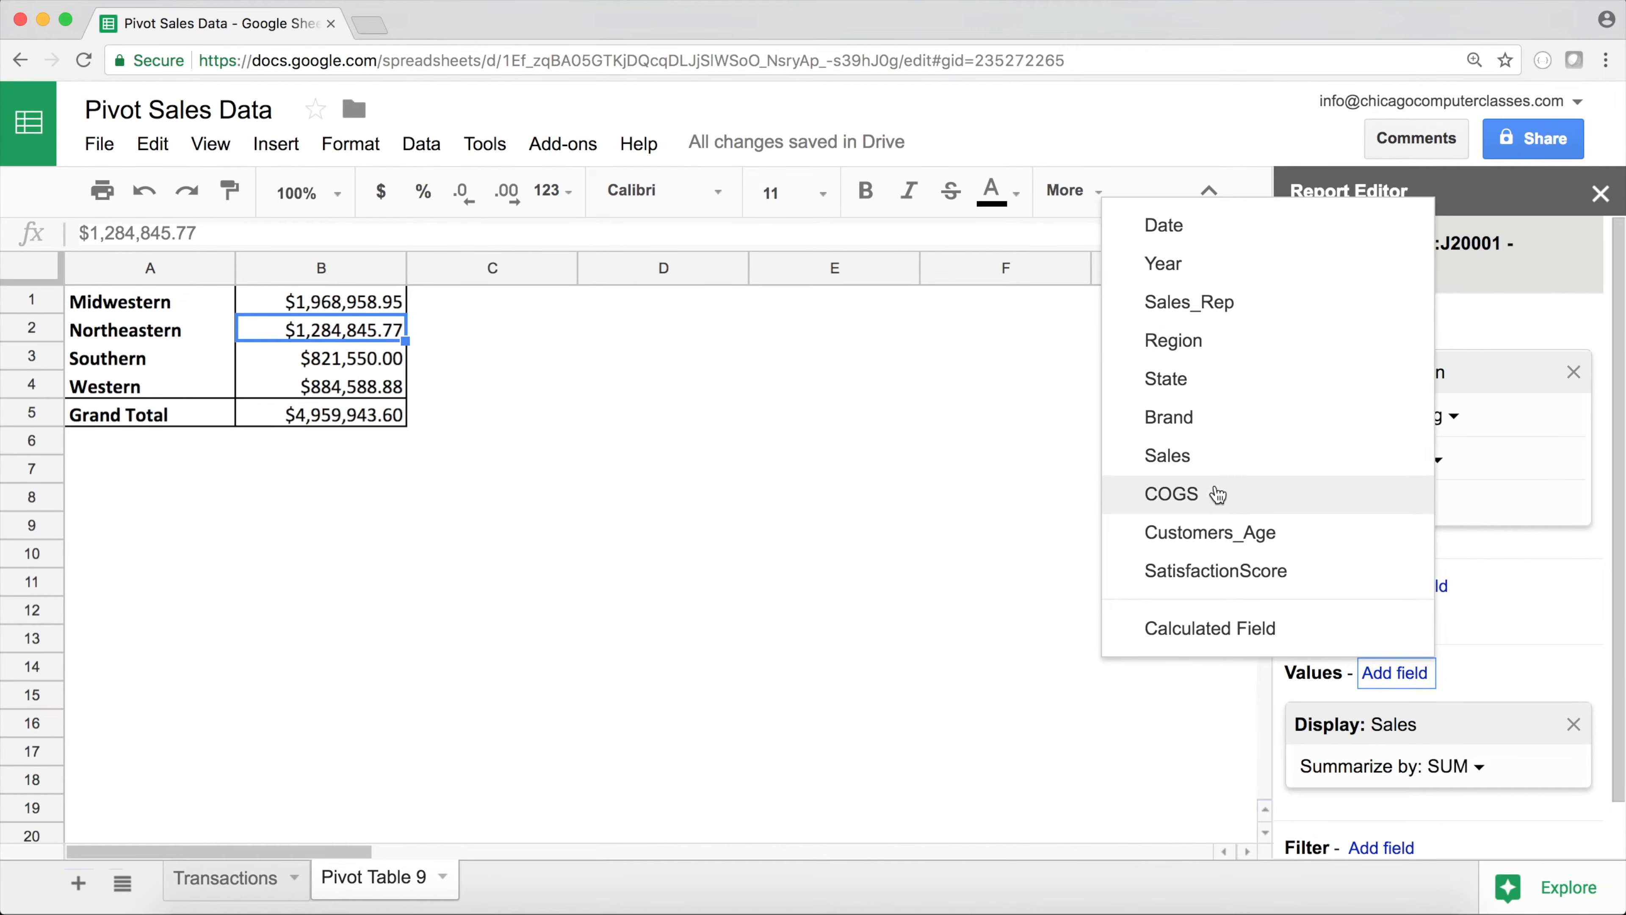
left_click(1192, 395)
scroll(1371, 495, "down", 3)
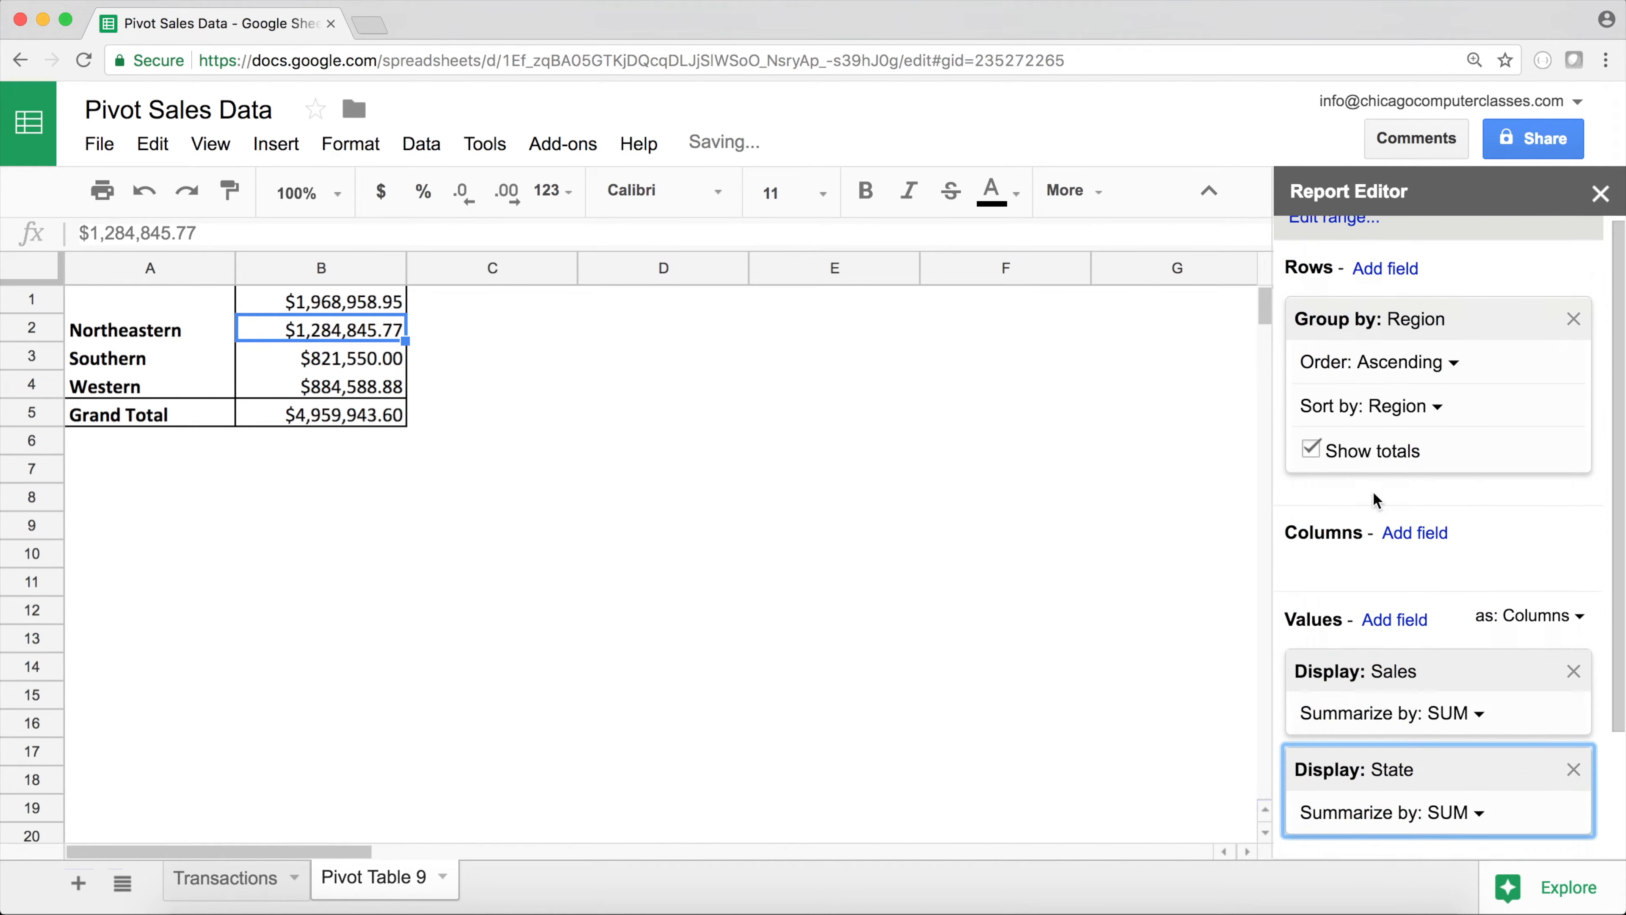
left_click(1455, 716)
left_click(1309, 320)
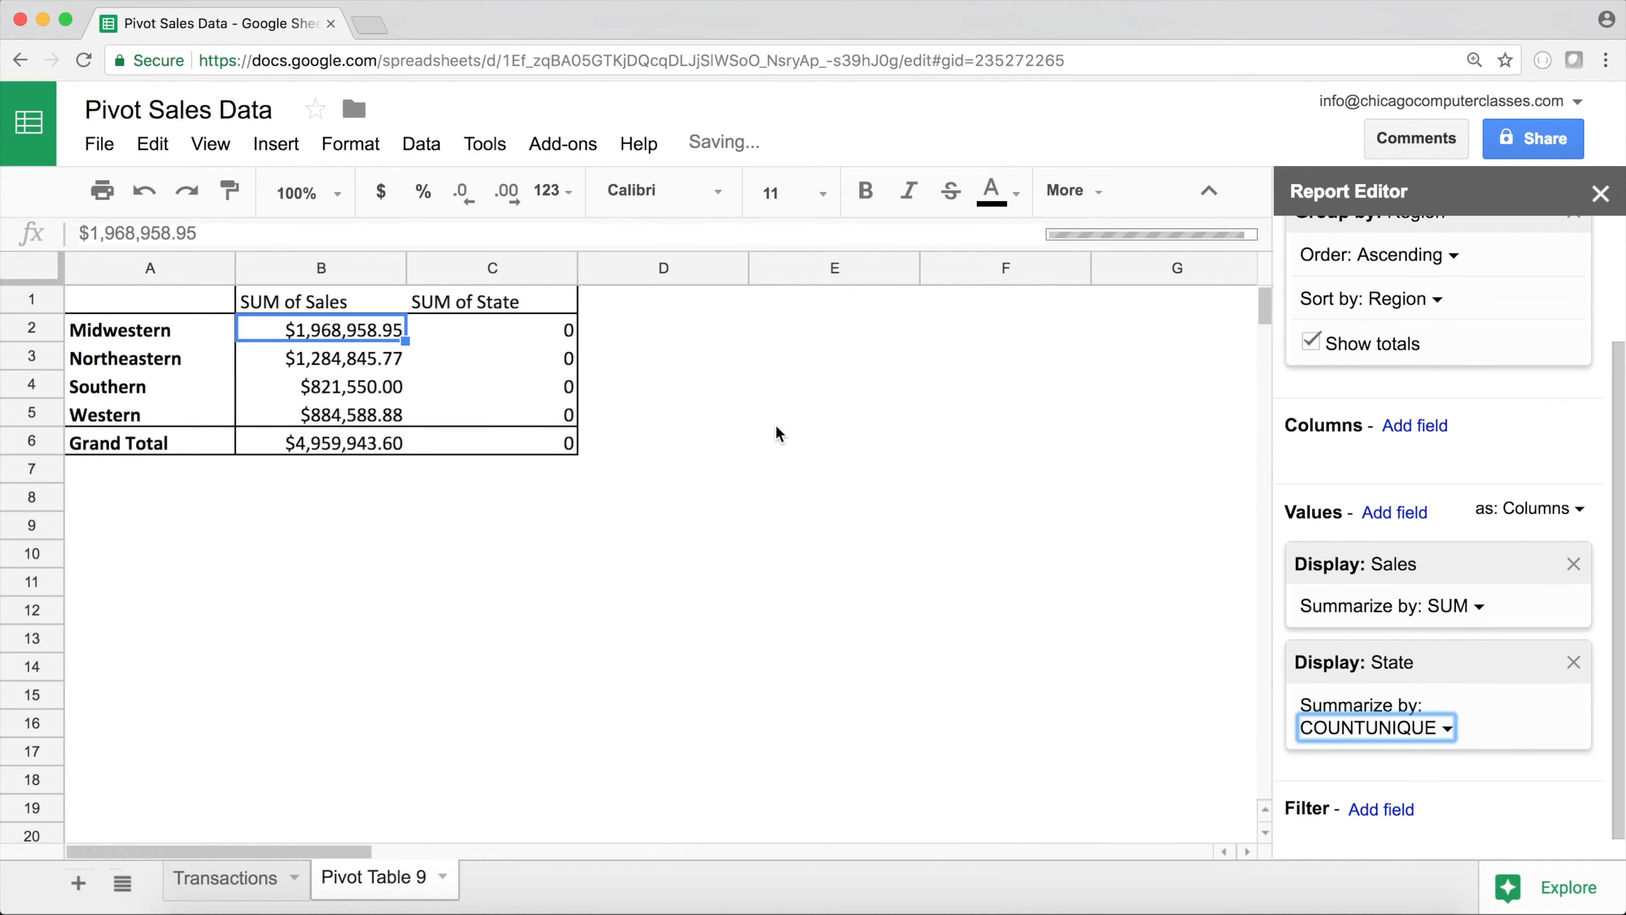
Widen column C to fit the COUNTUNIQUE of State header and check the Western and Midwestern state counts
left_click(569, 336)
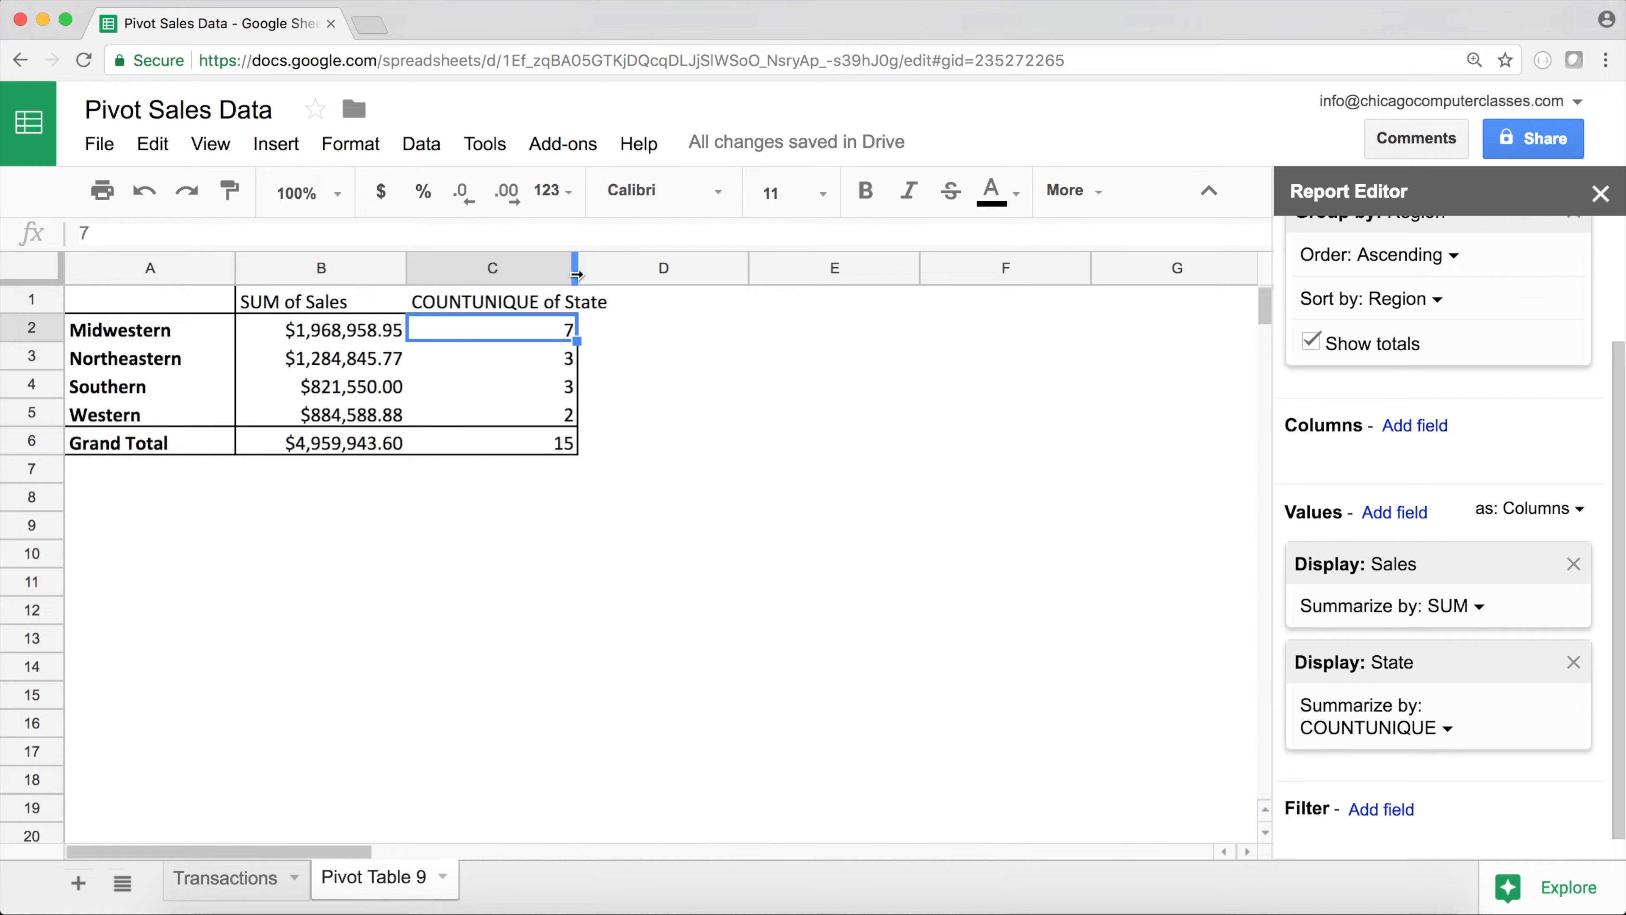
left_click_drag(577, 272, 613, 271)
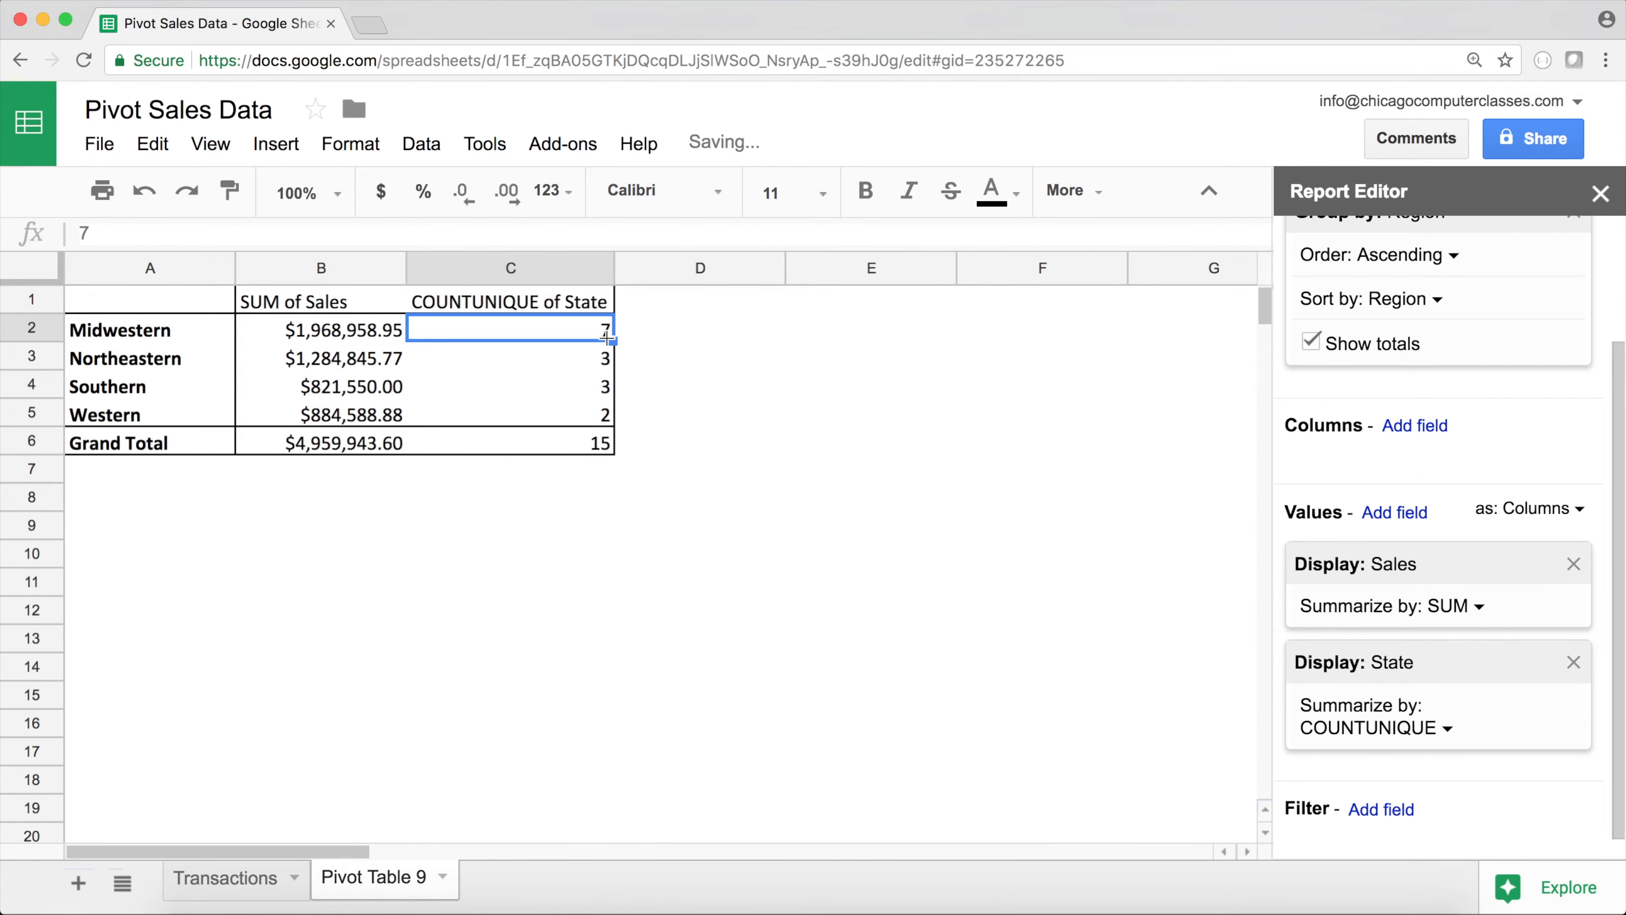
left_click(566, 417)
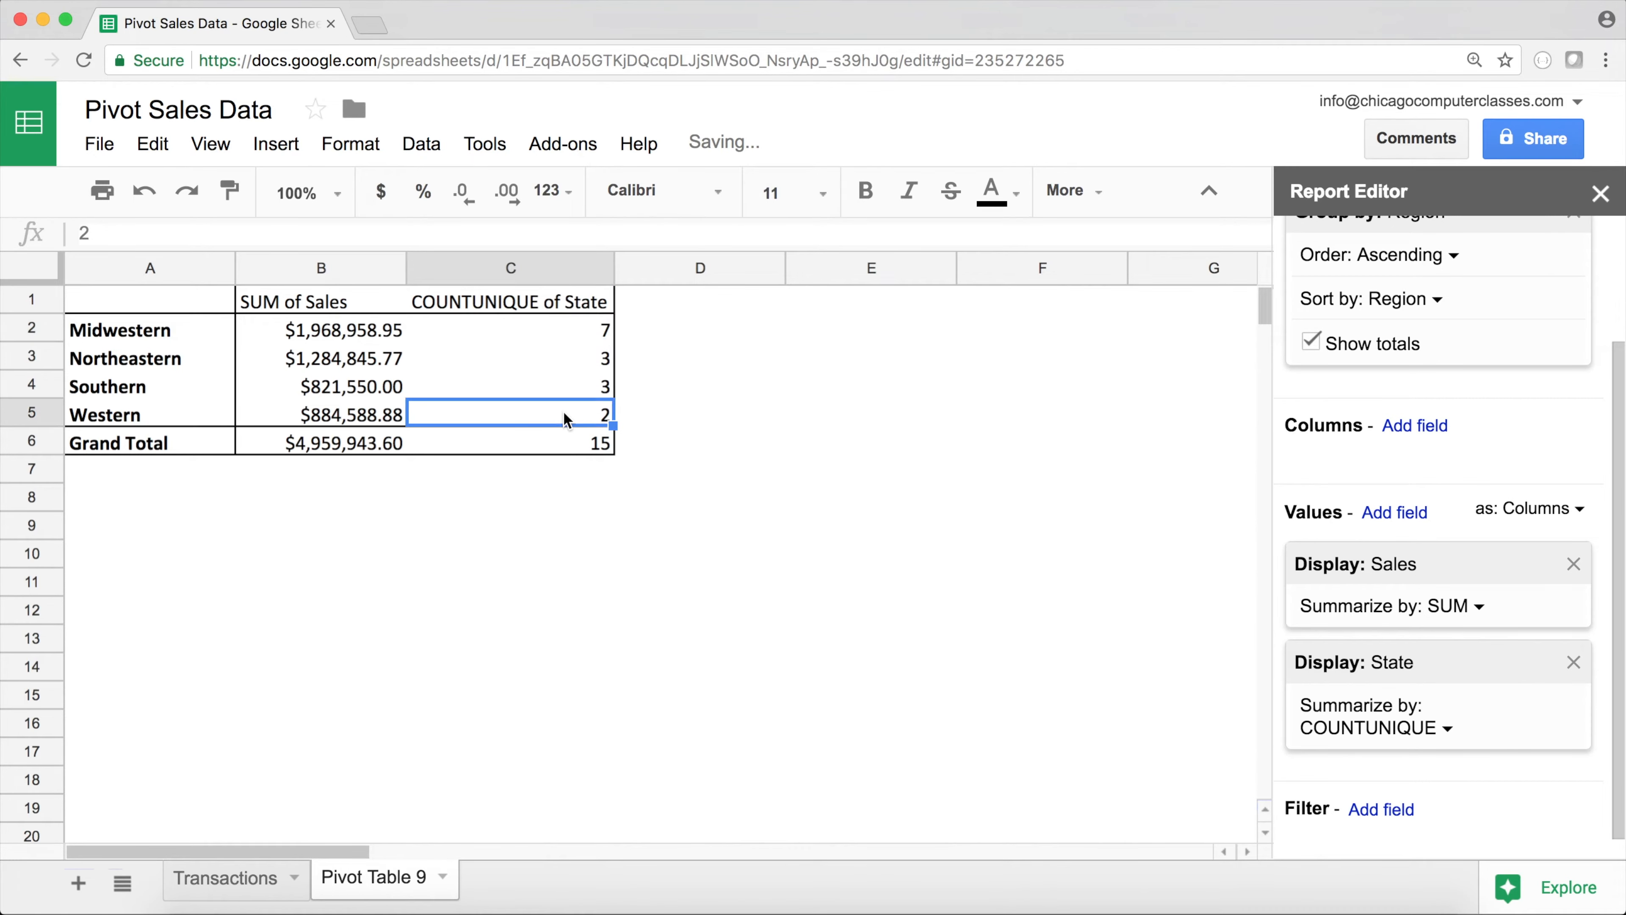
left_click(552, 339)
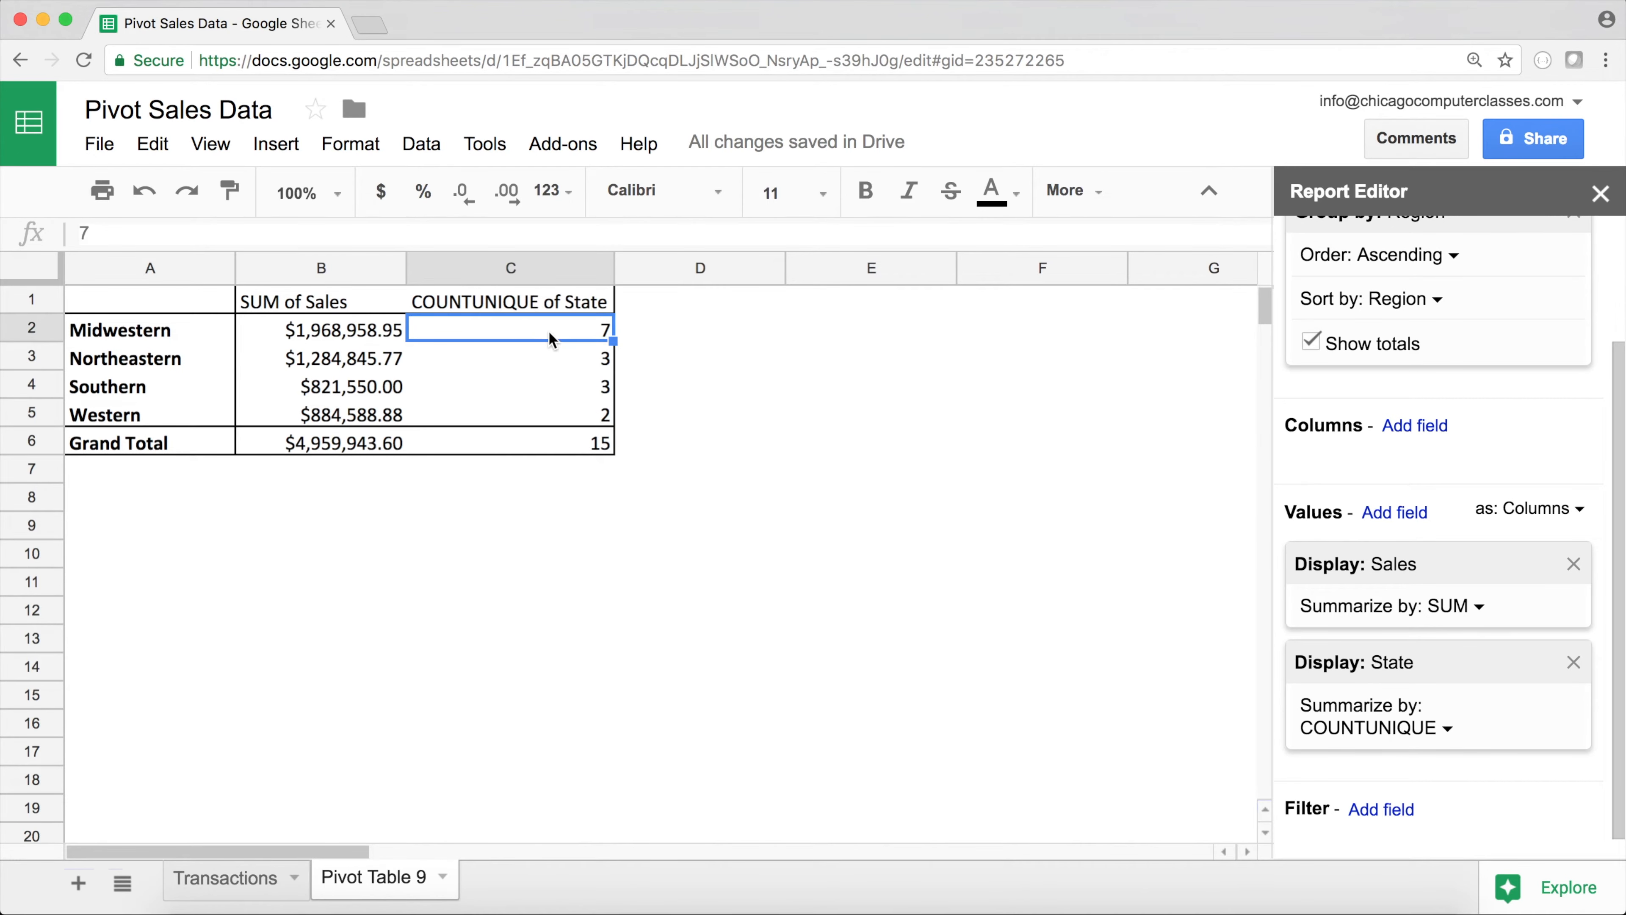
Compare the Midwestern region's sales total with its unique state count in the pivot table
left_click(354, 340)
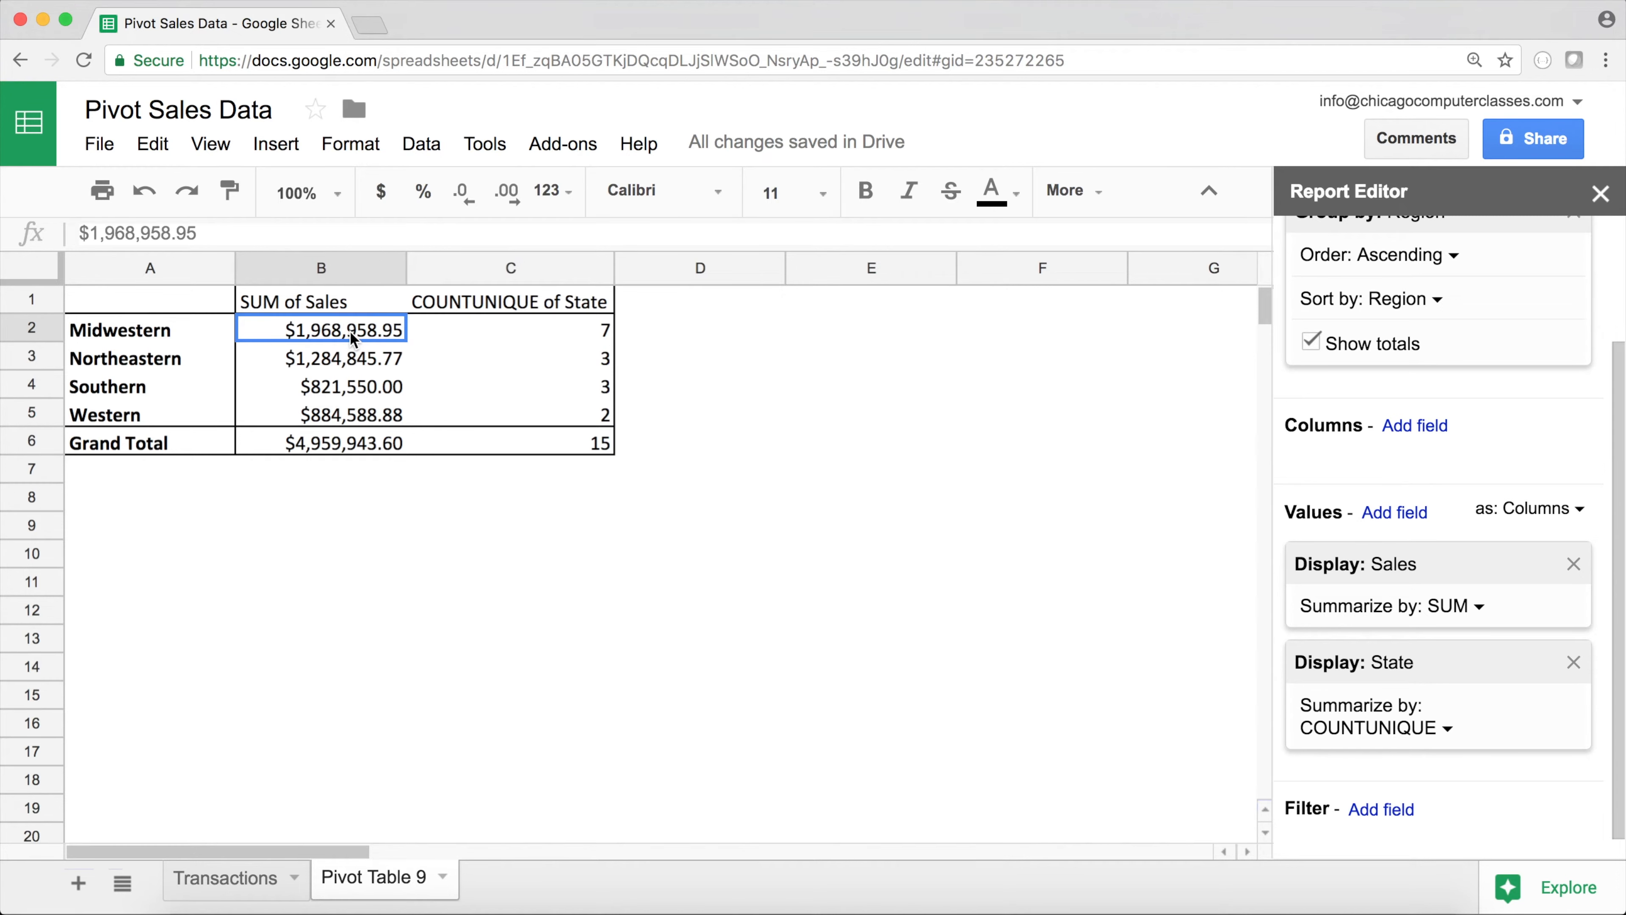
left_click(477, 339)
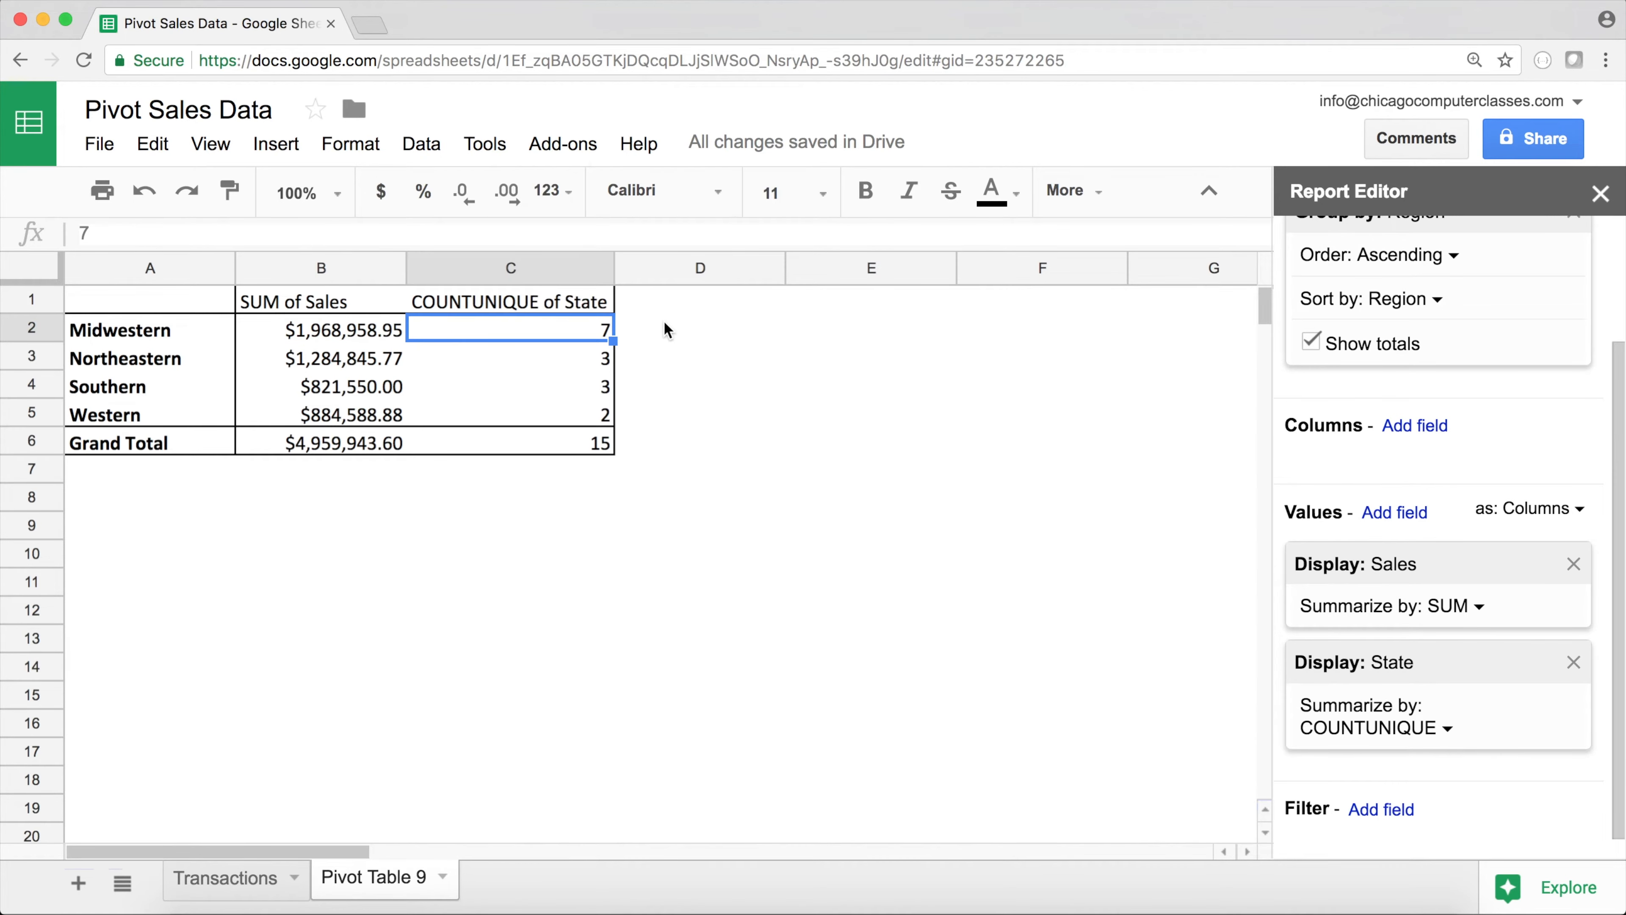
left_click(645, 332)
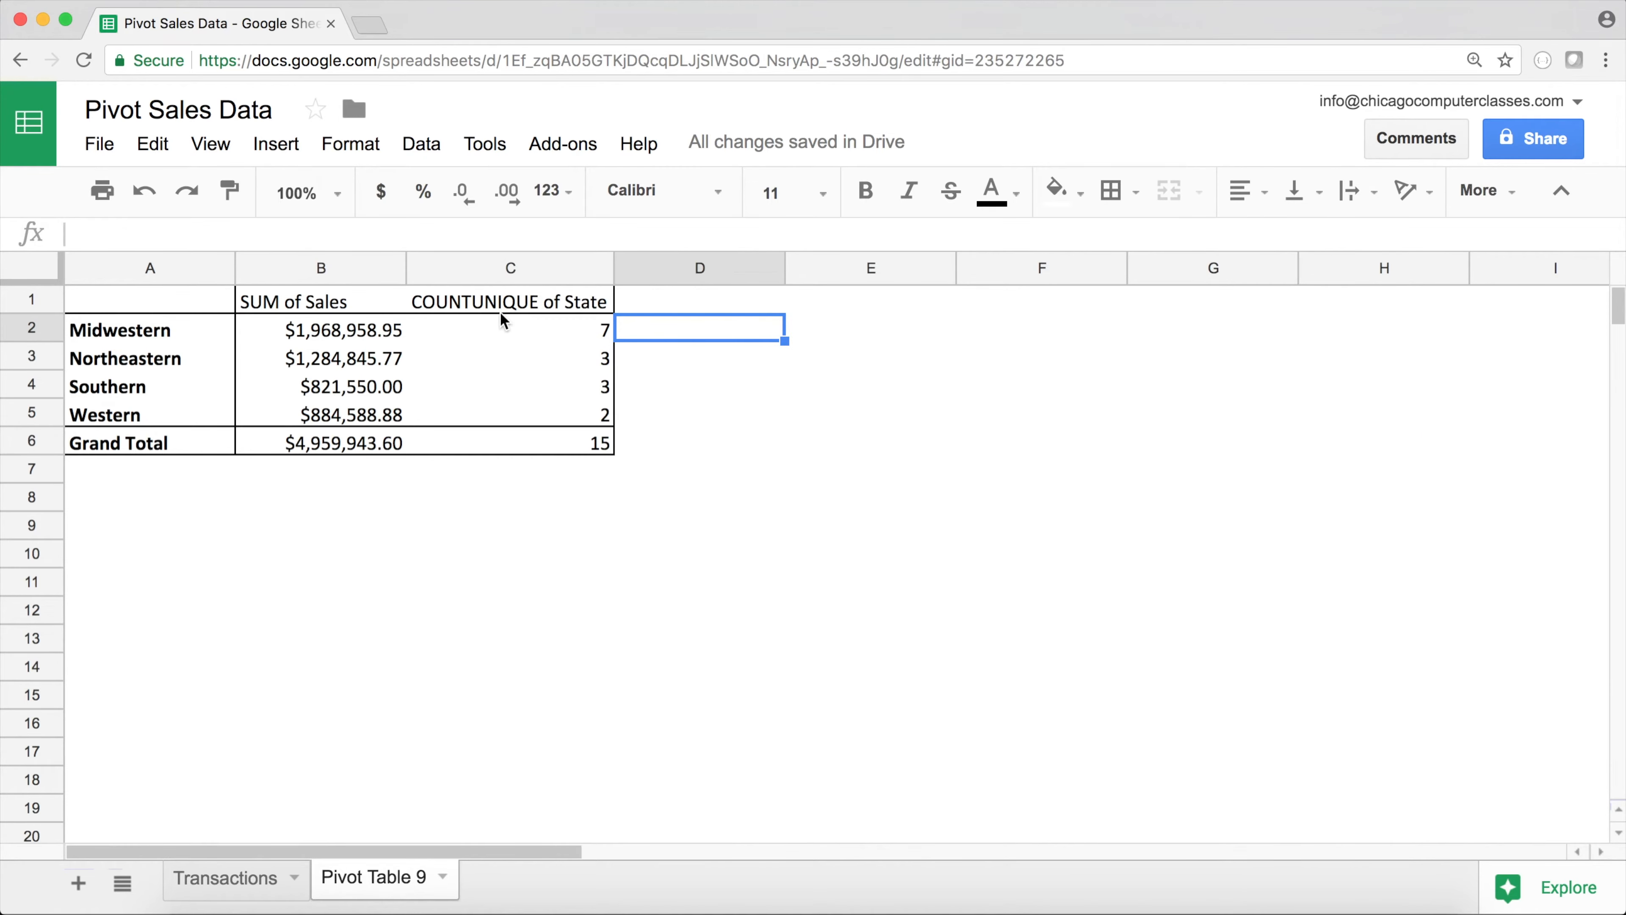
left_click(509, 320)
left_click(363, 340)
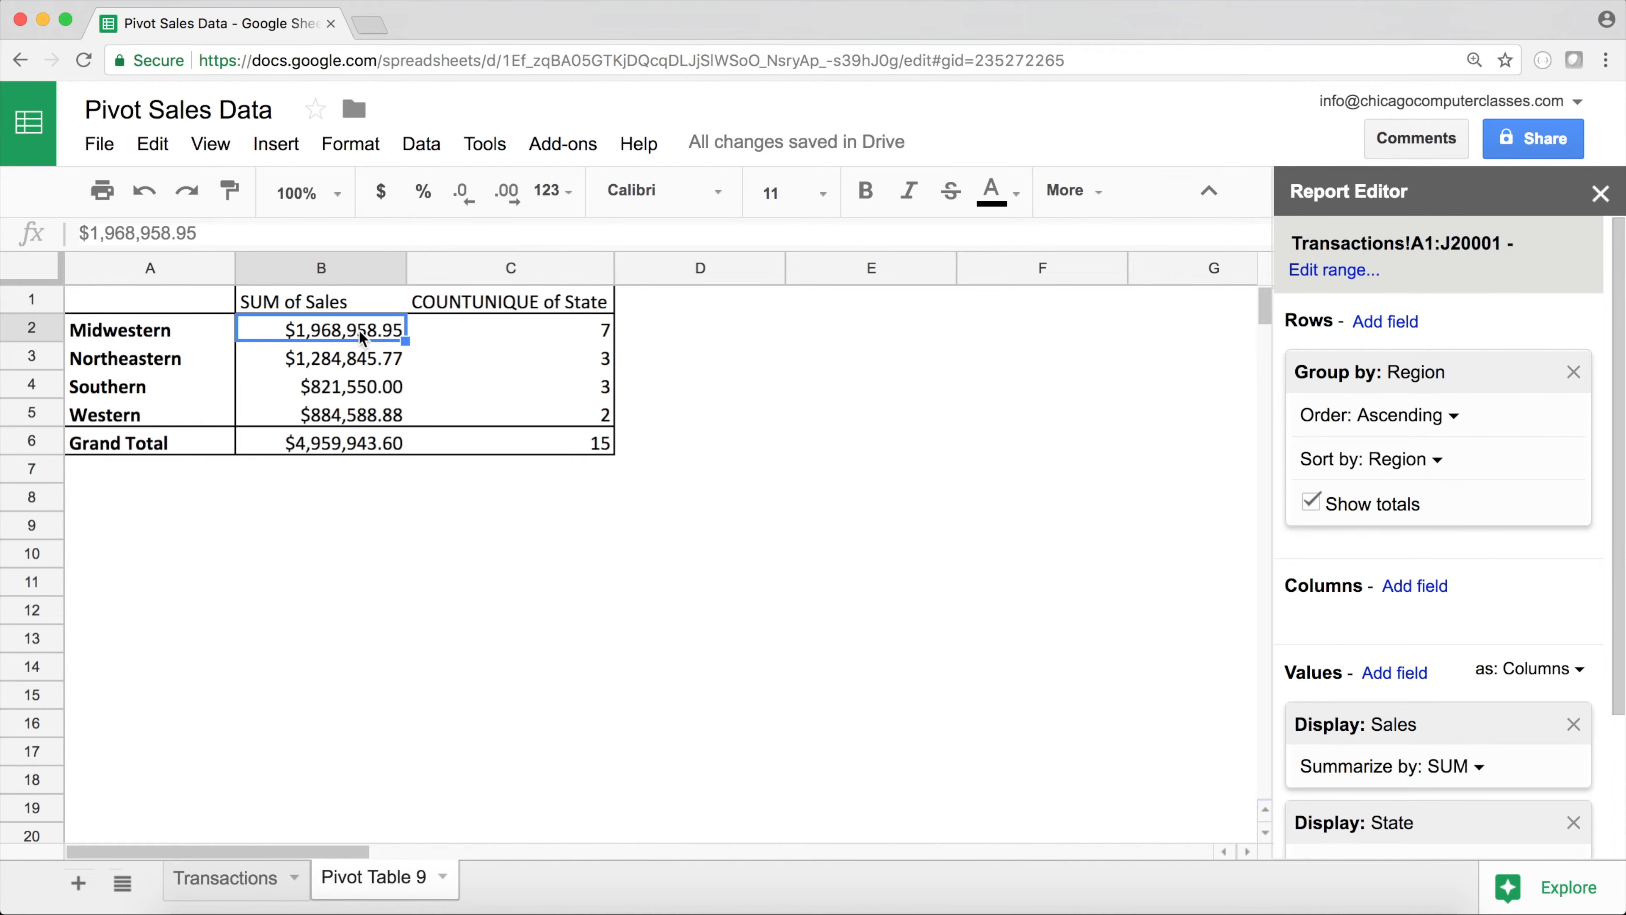
left_click(524, 337)
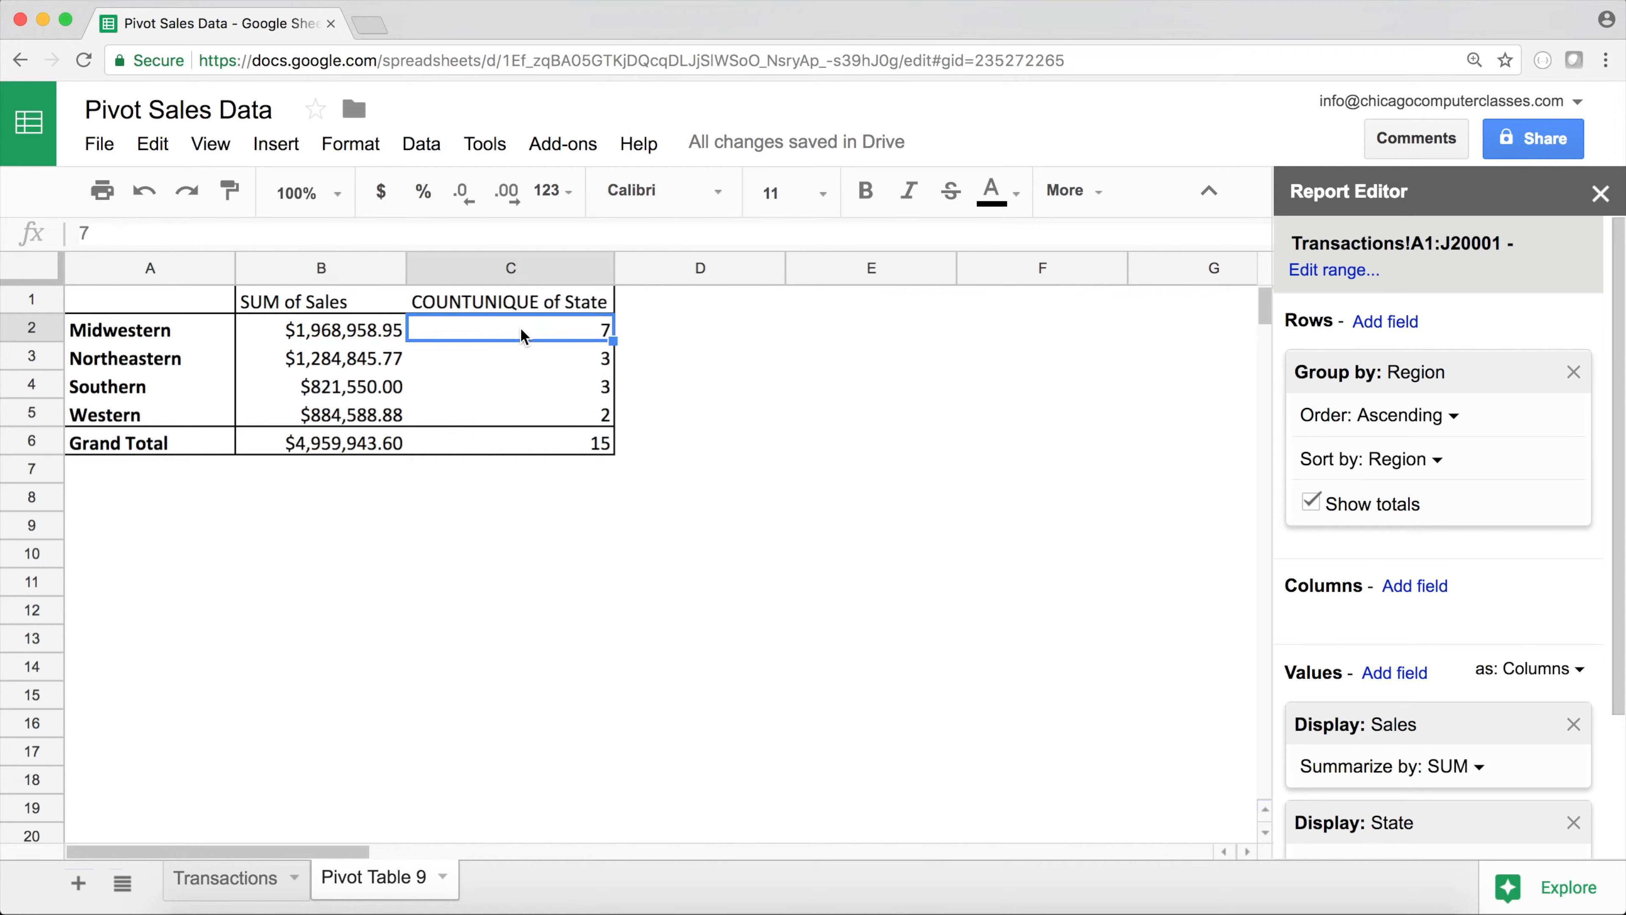
Add a calculated field to the pivot table's values and name it Rev Per State
scroll(1520, 631, "down", 3)
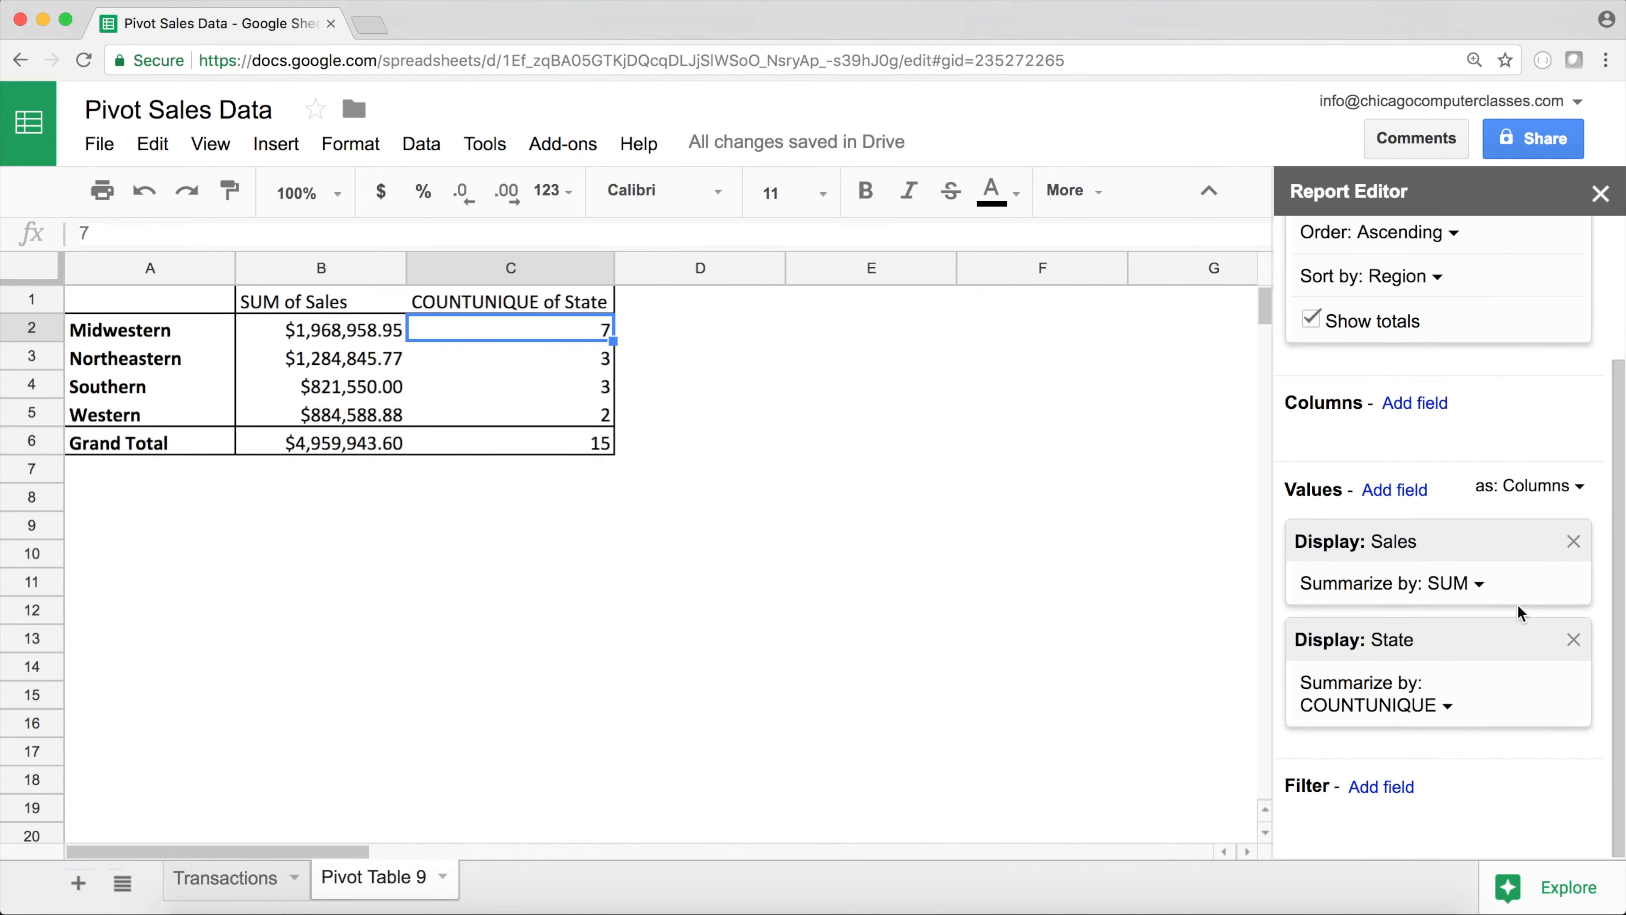
left_click(1394, 489)
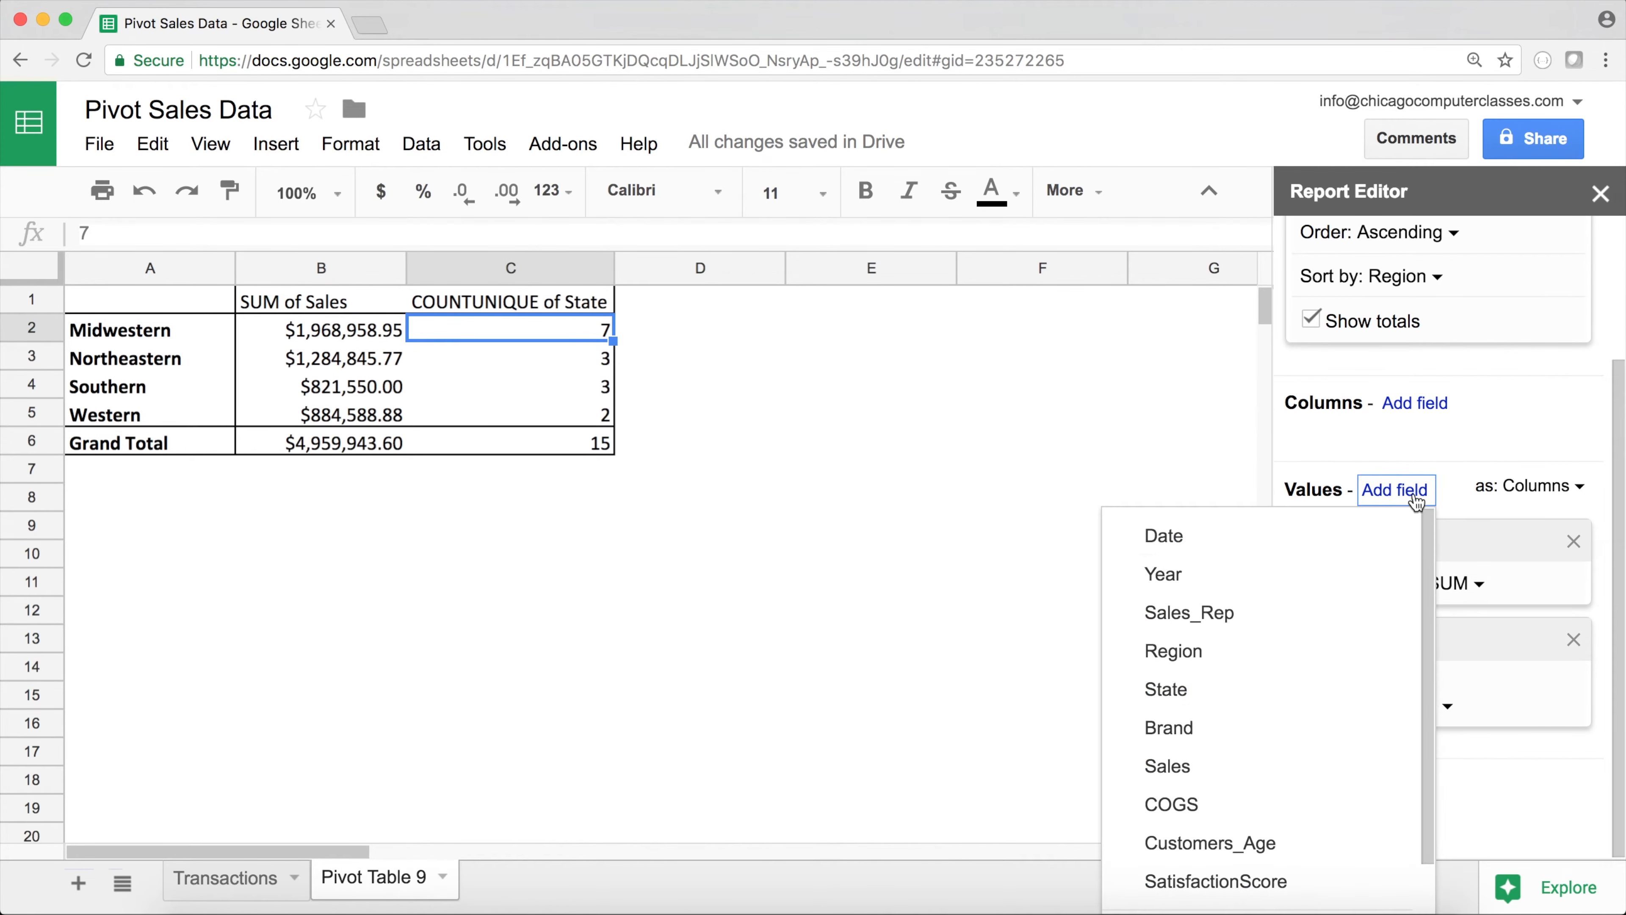
scroll(1311, 709, "down", 1)
left_click(1258, 886)
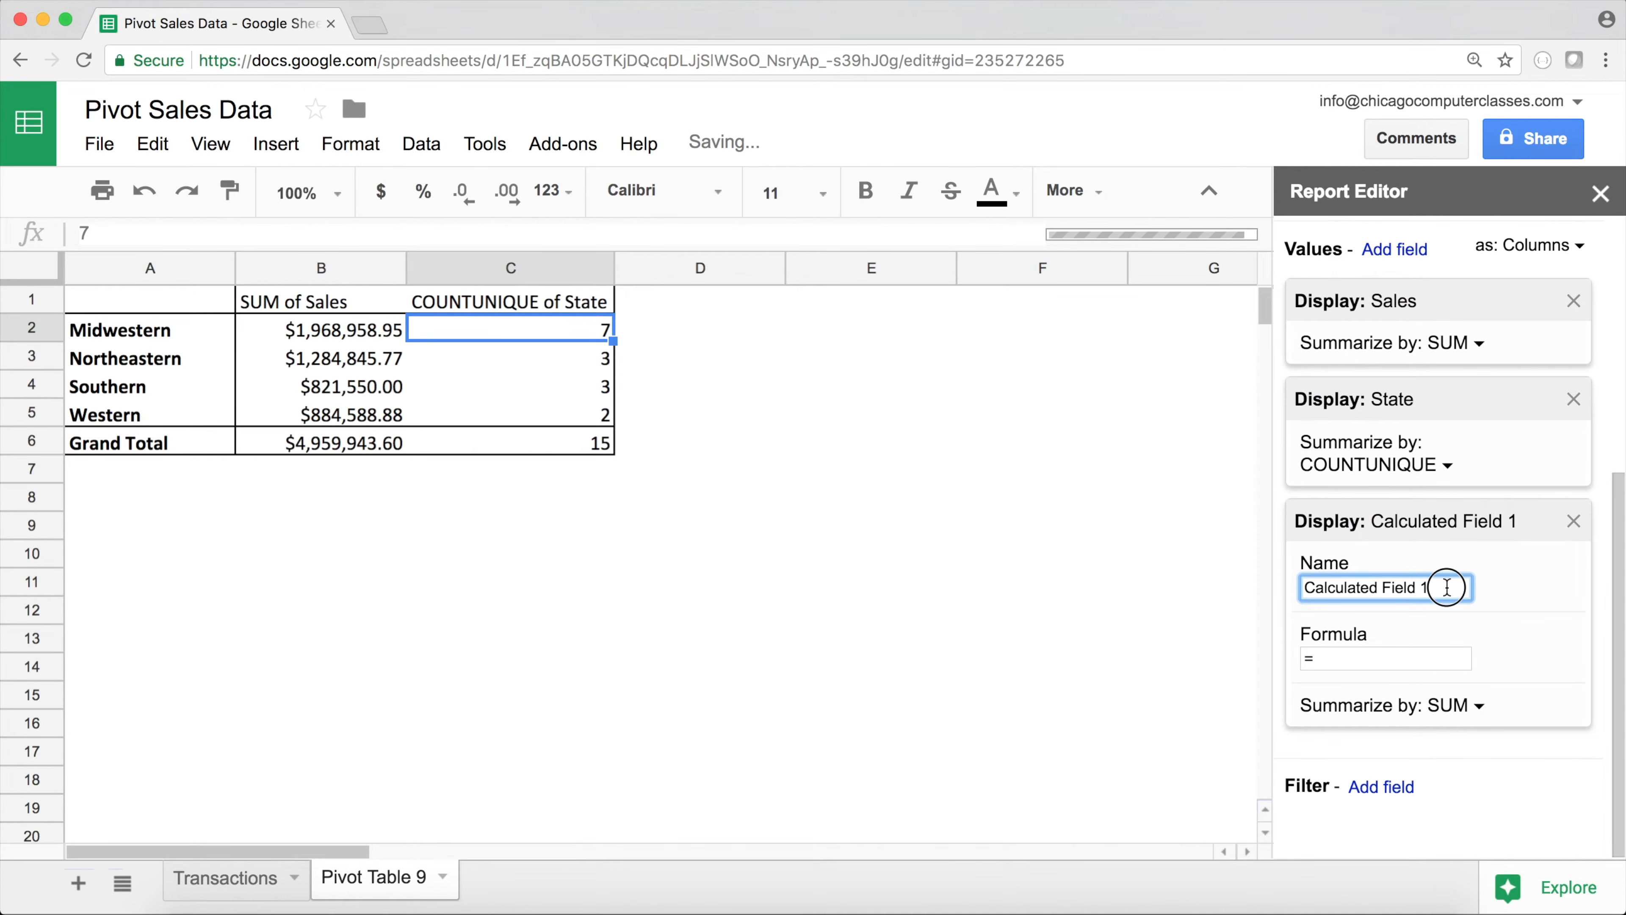
left_click_drag(1444, 586, 1320, 580)
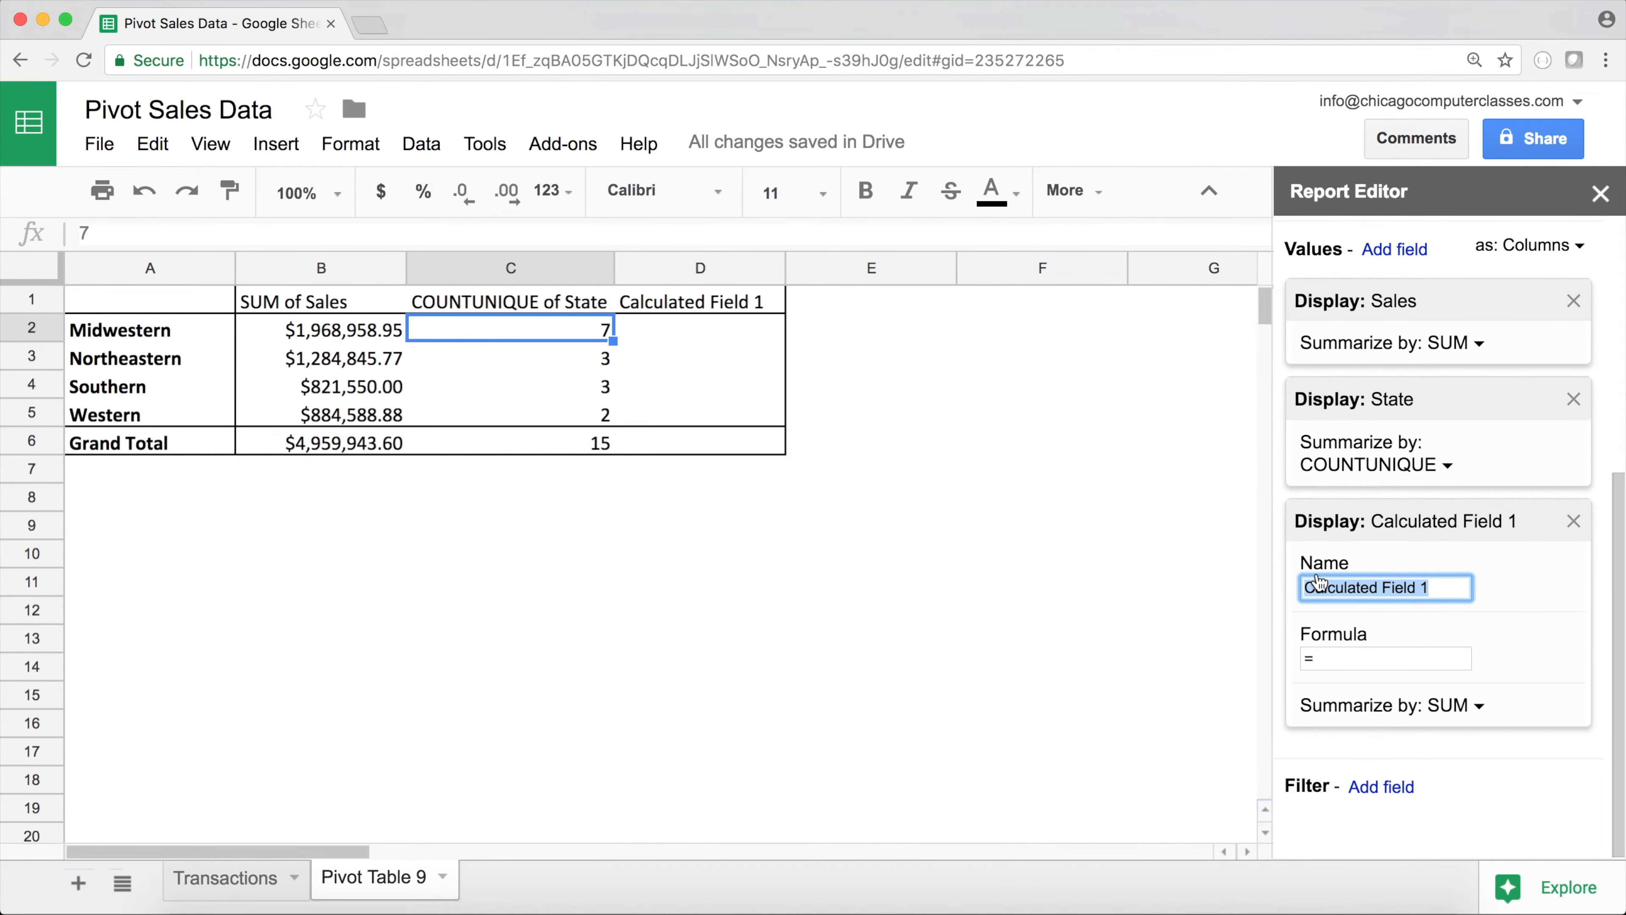
type("Rev")
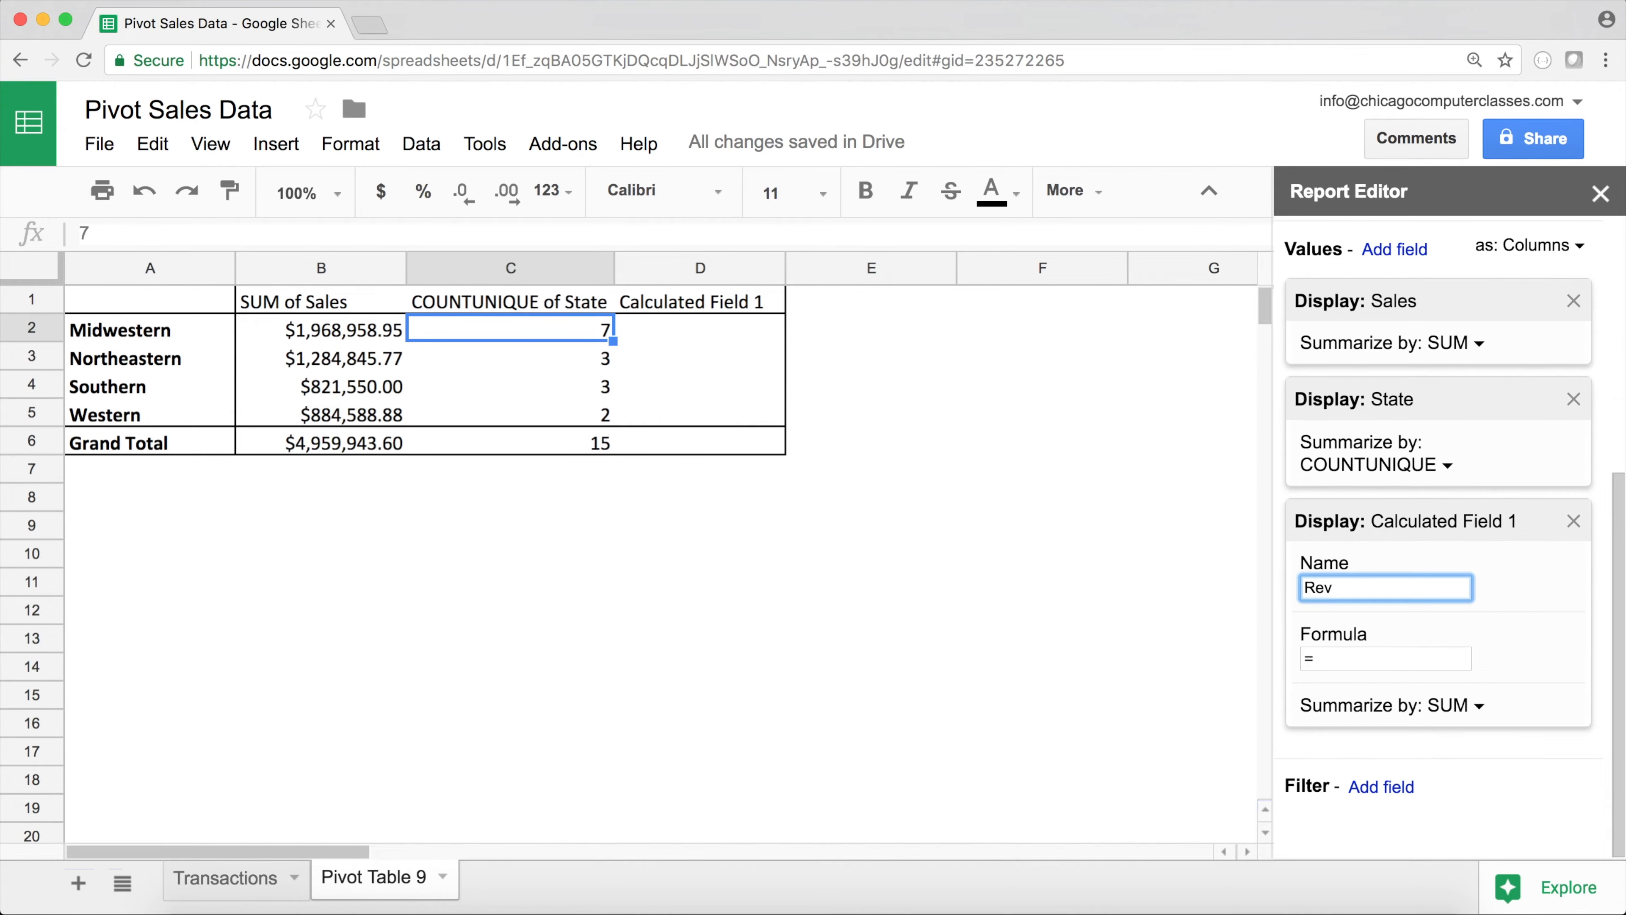
type(" Per State")
Try the formula =sales/state for the Rev Per State field and inspect the Midwestern result
left_click(1348, 662)
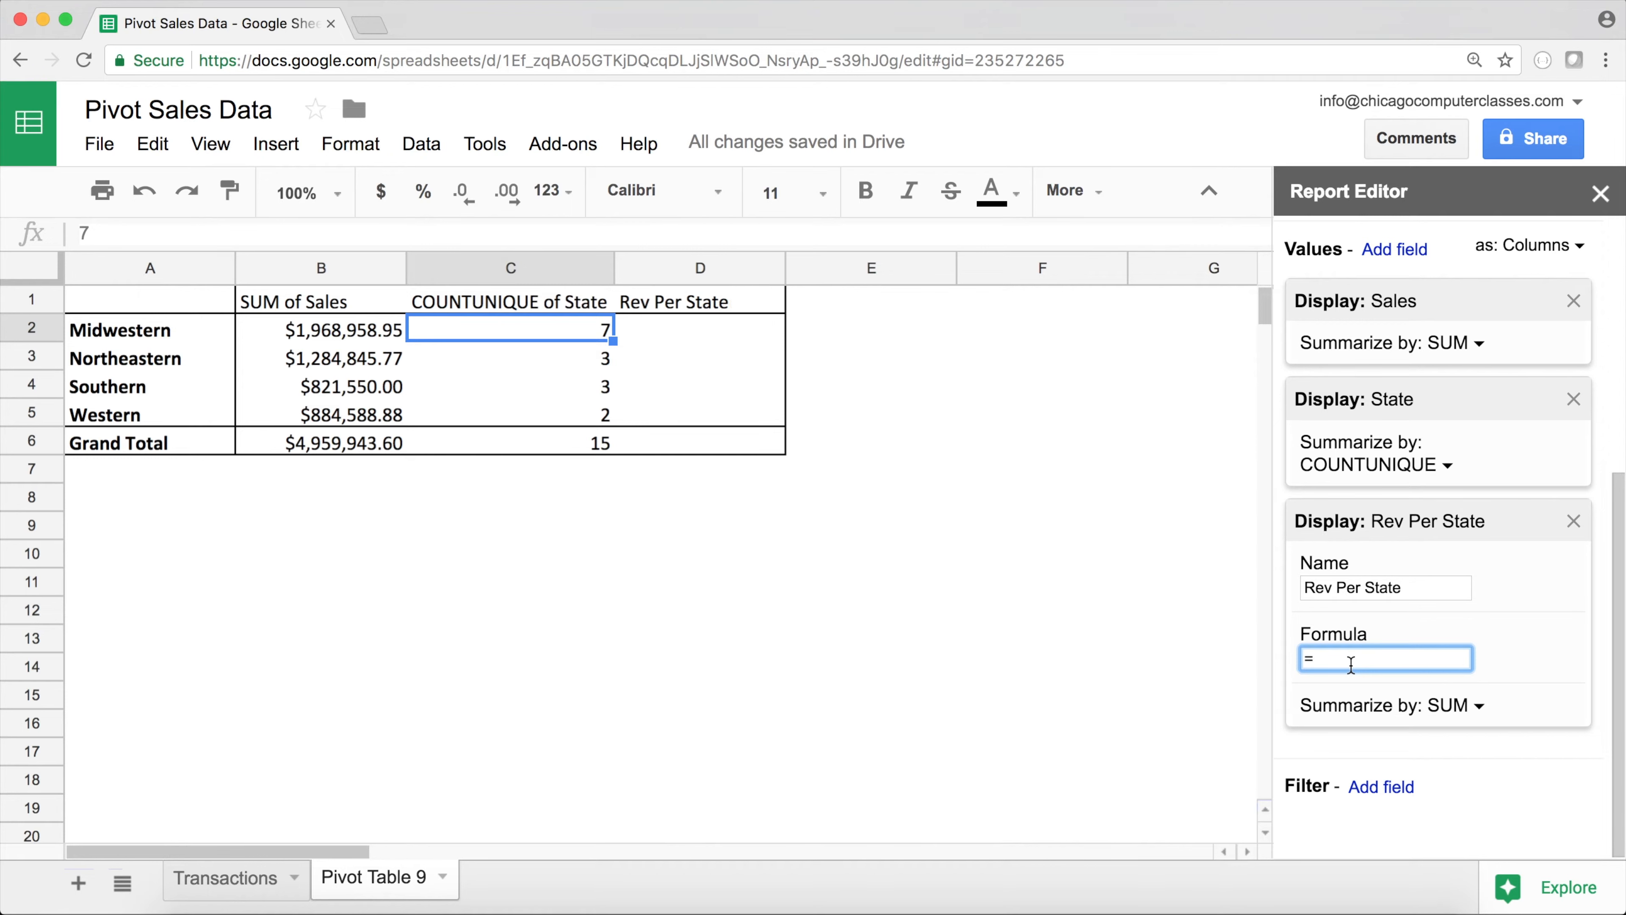
type("sales/state")
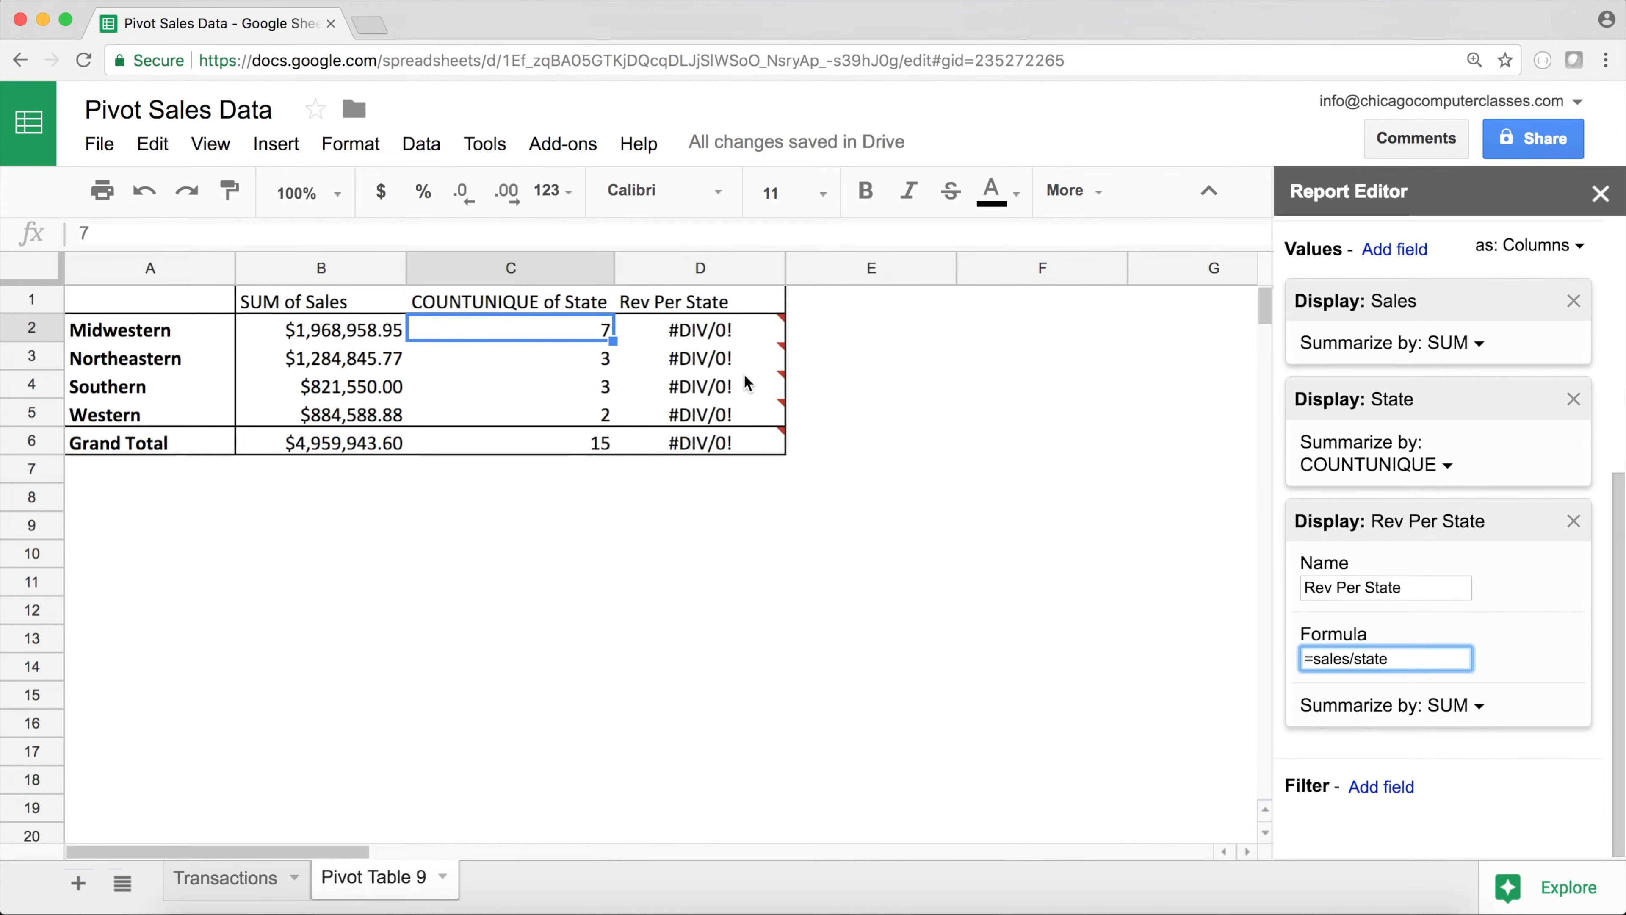
left_click(723, 338)
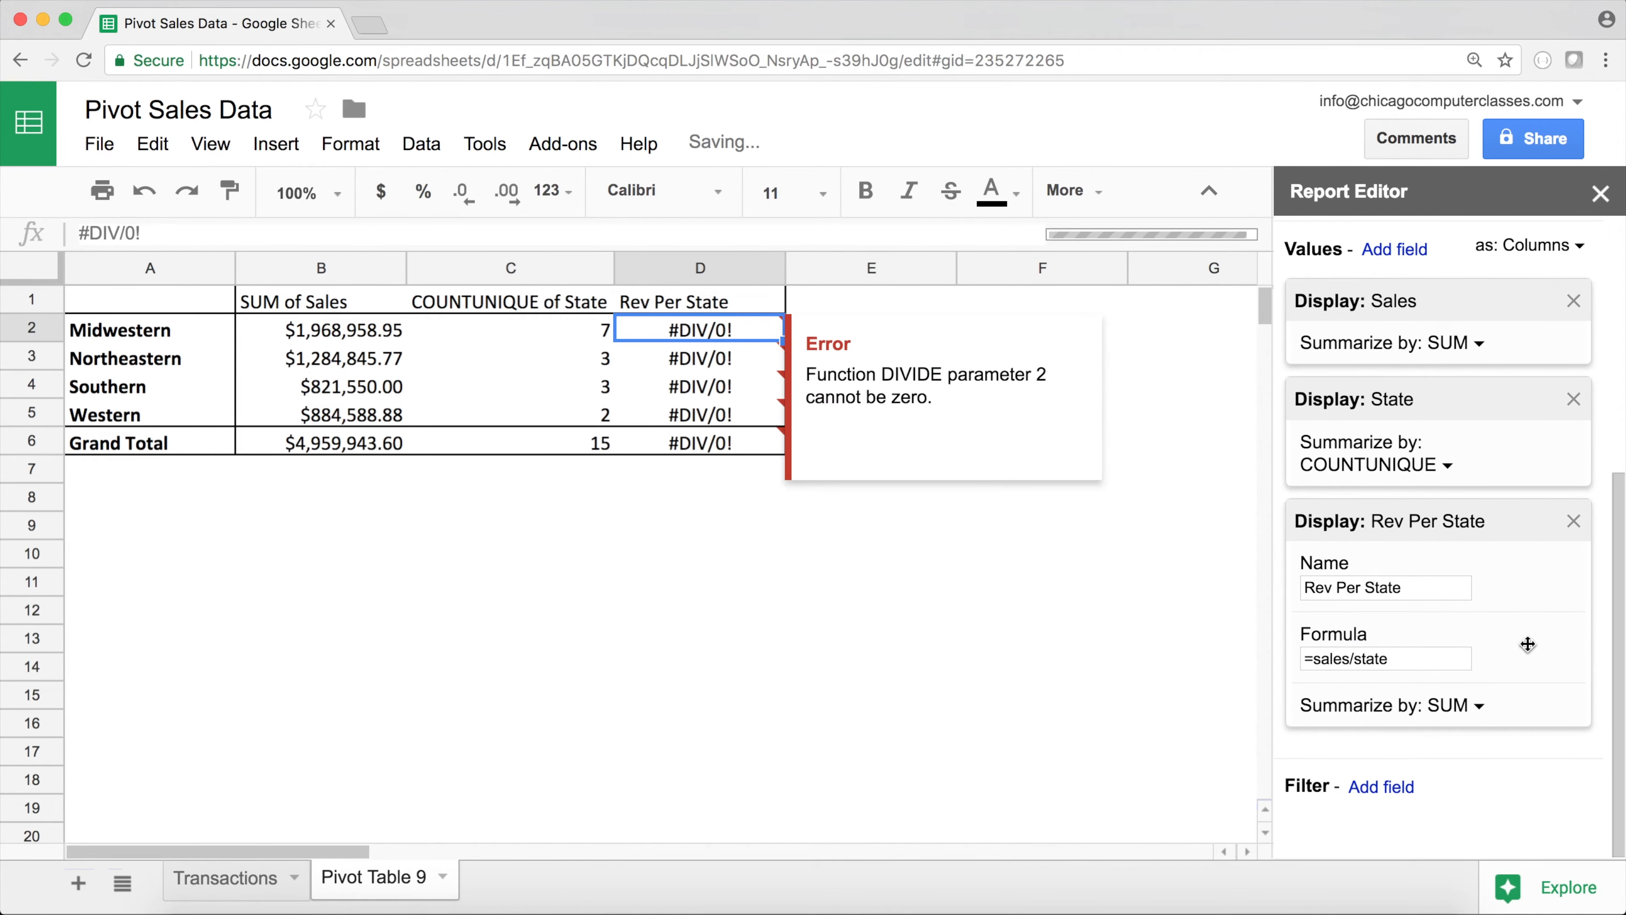
Replace the Rev Per State formula with =state to test the State field on its own
left_click(1416, 653)
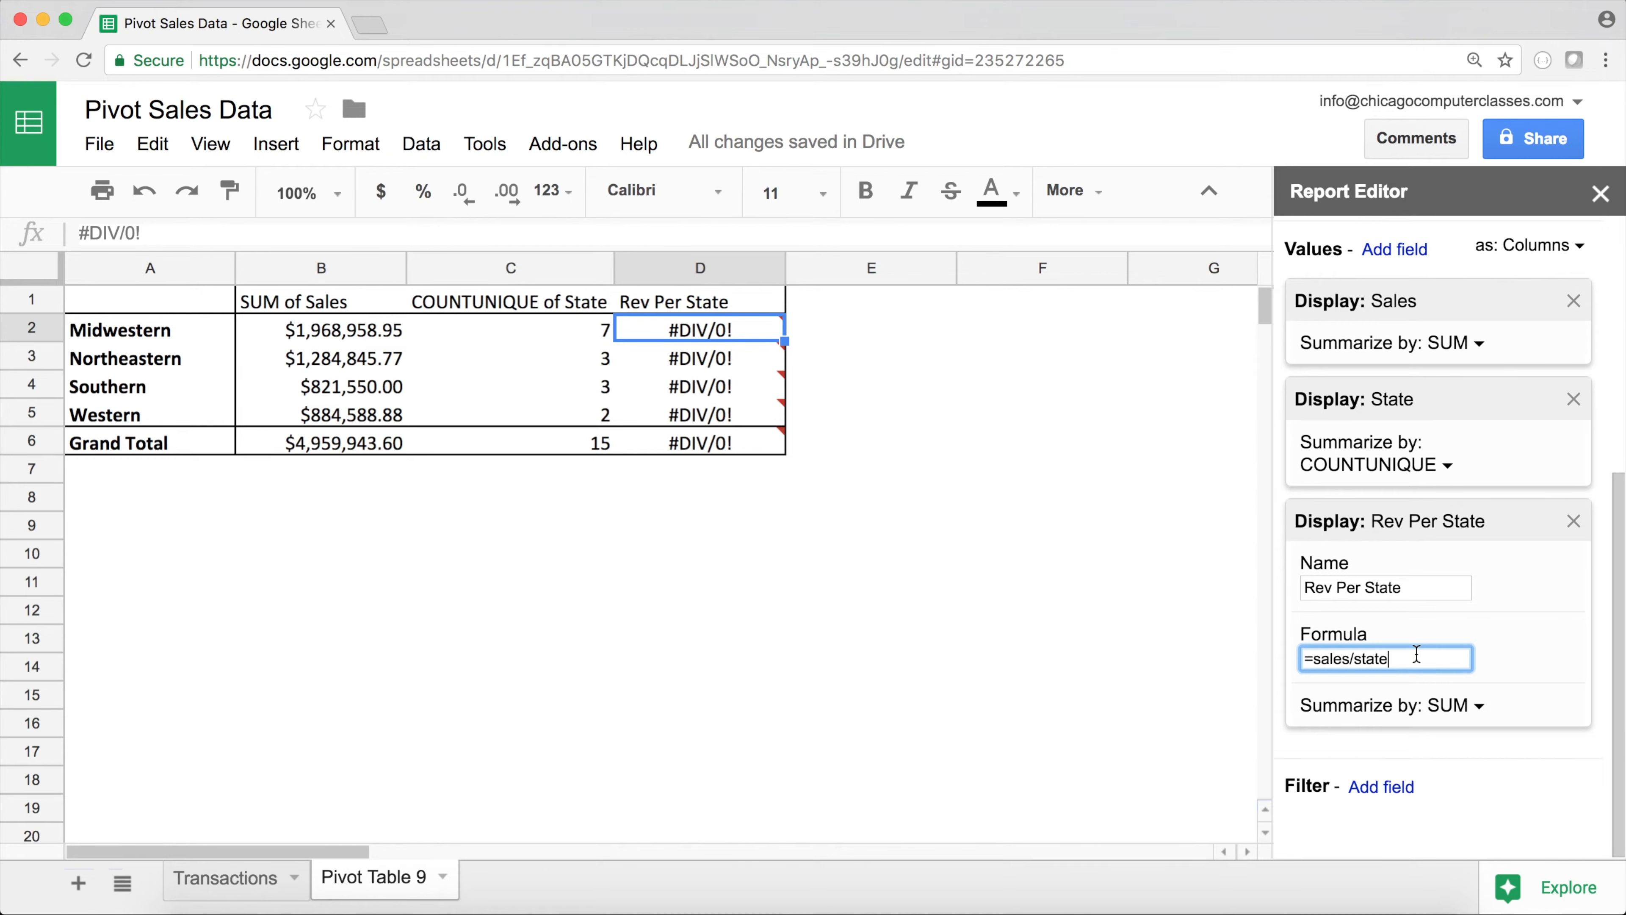
left_click_drag(1417, 653, 1303, 656)
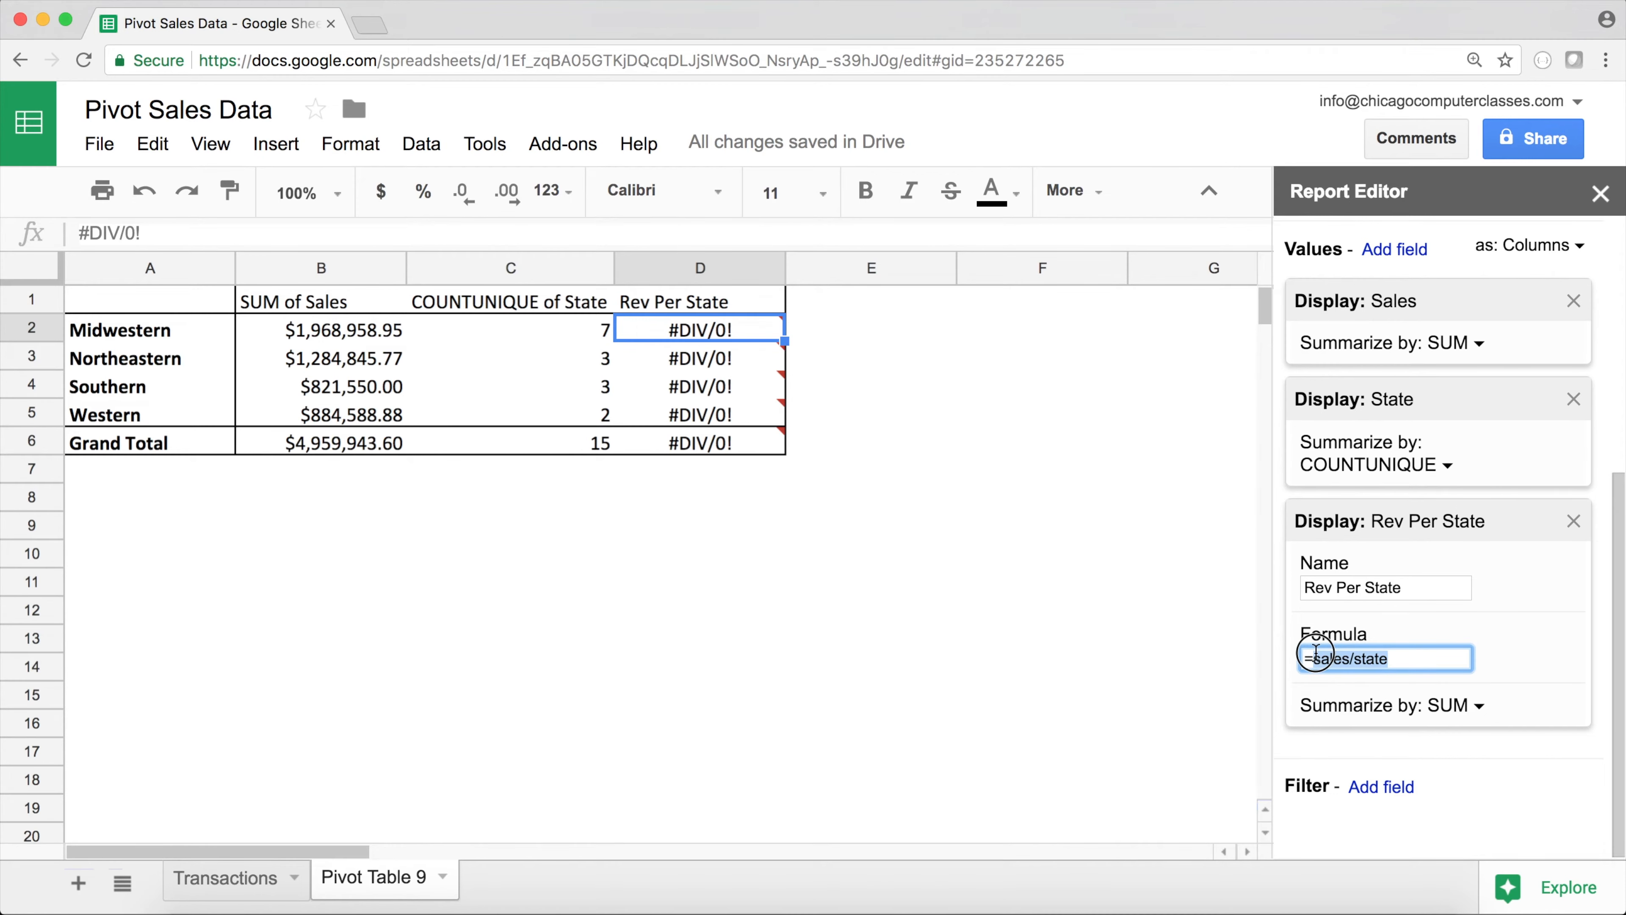
type("=s")
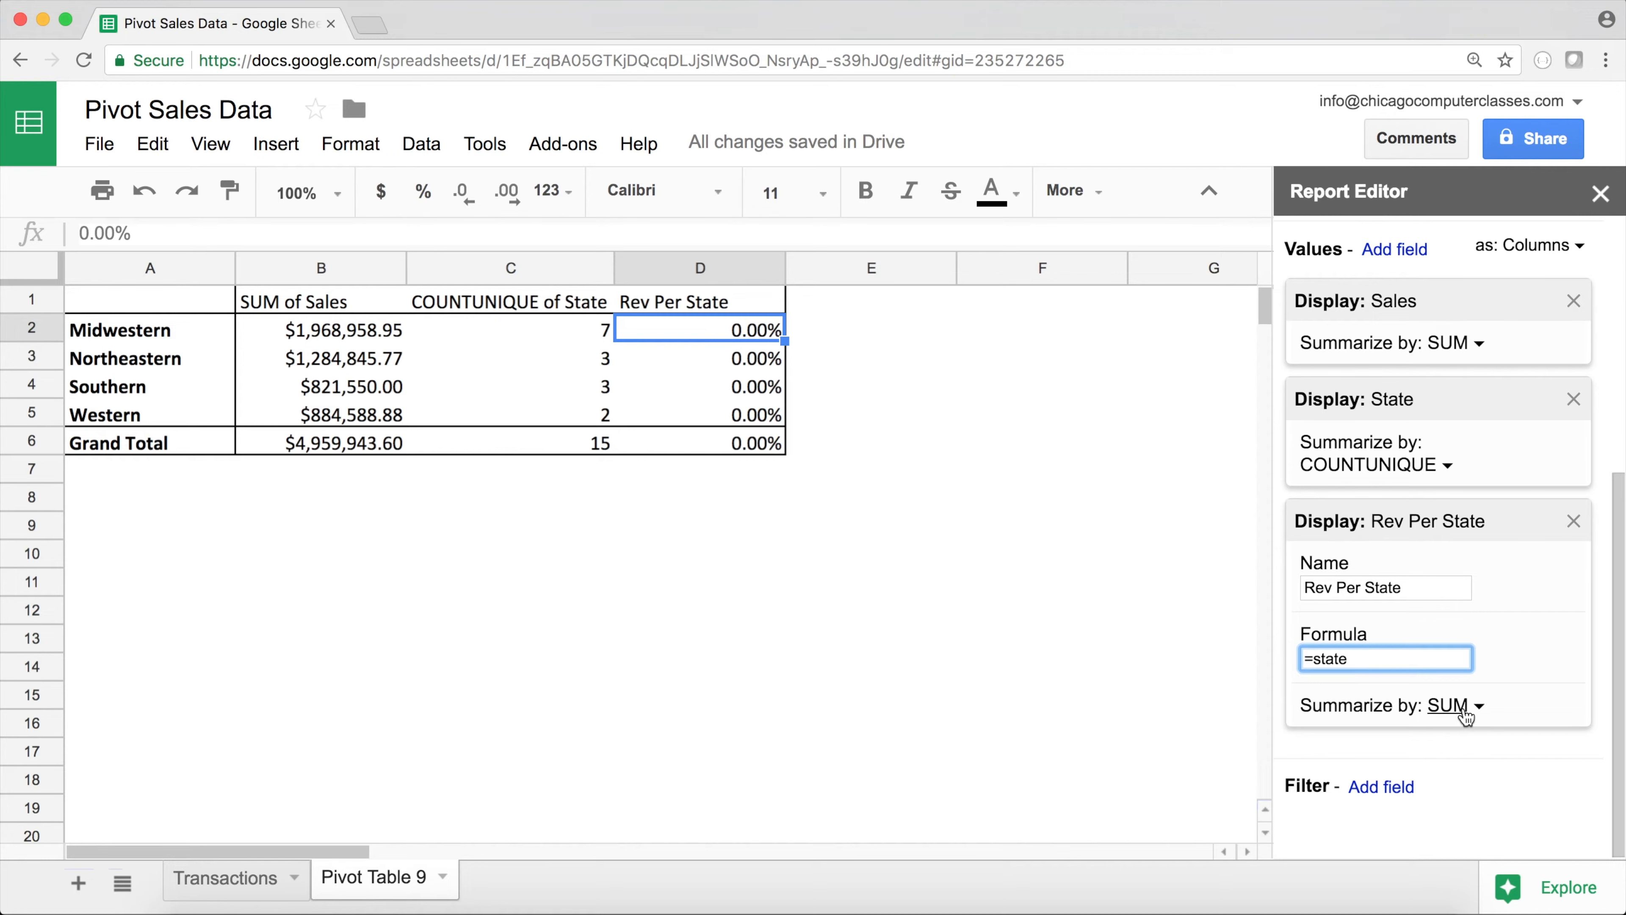
Review the State column entries in the Transactions sheet and return to the pivot table's Midwestern sales and Rev Per State cells
left_click(243, 882)
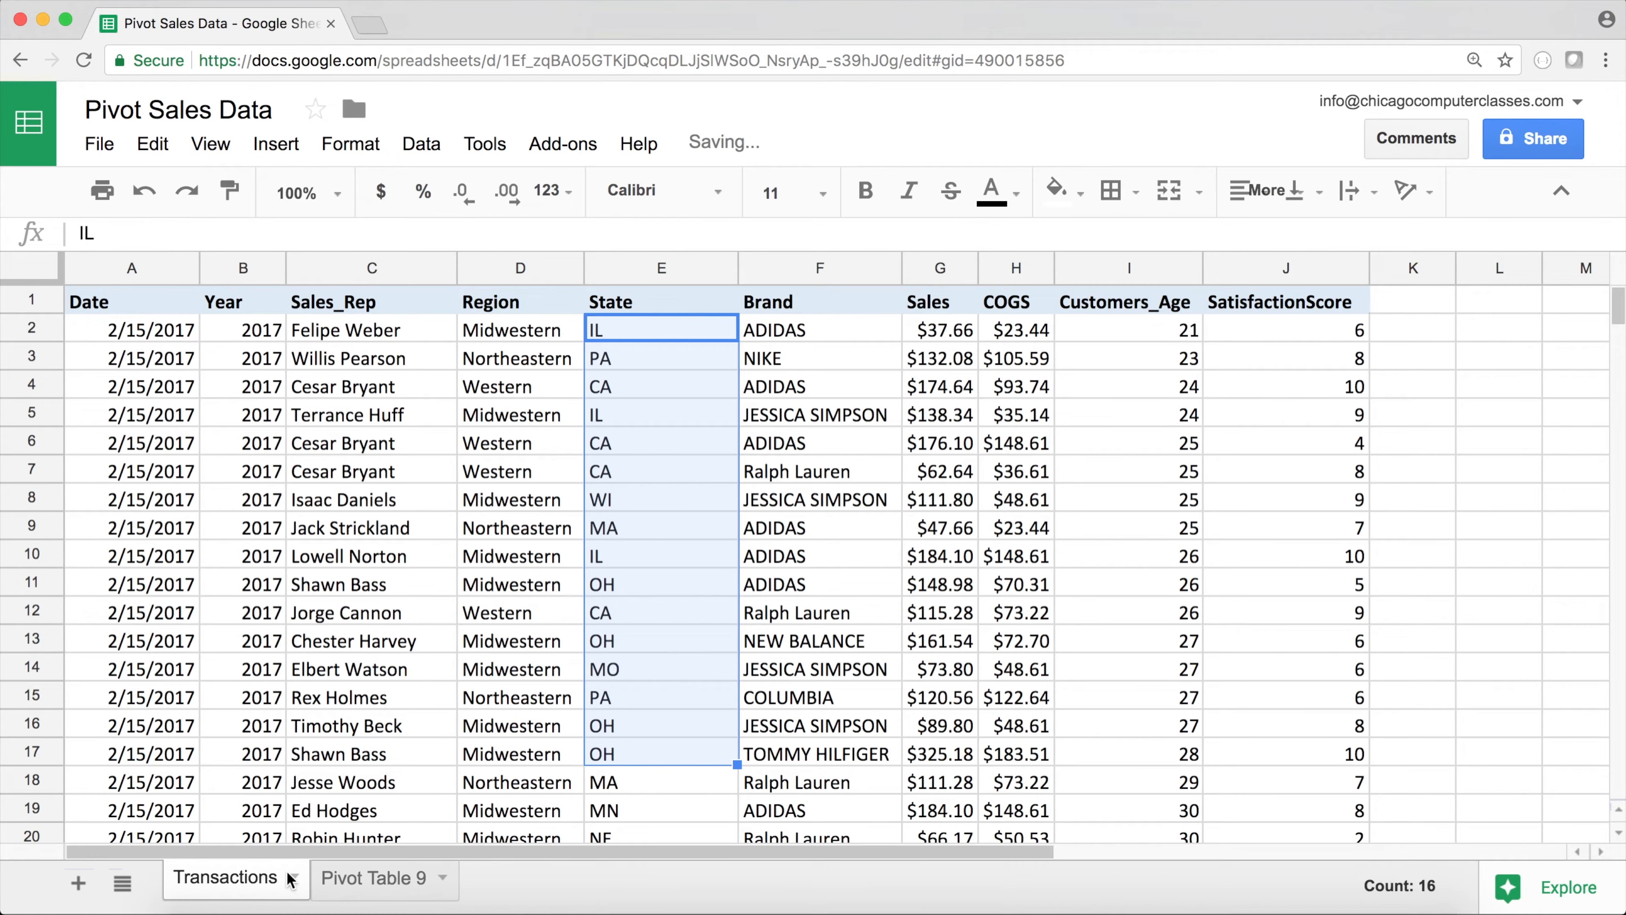
left_click_drag(653, 327, 652, 700)
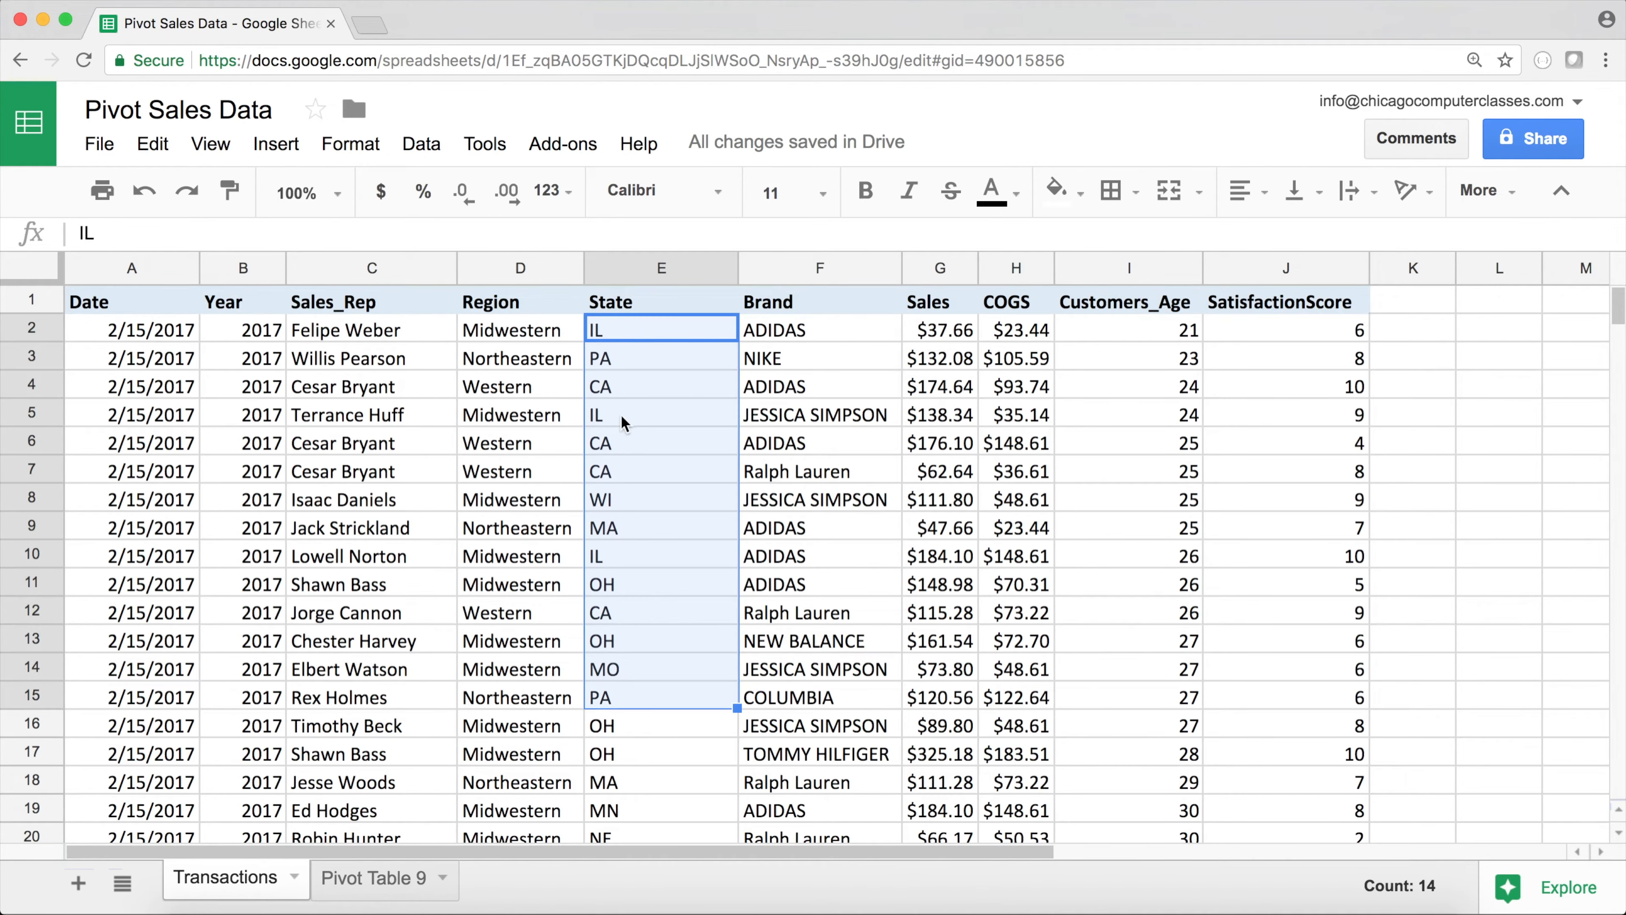
left_click(404, 897)
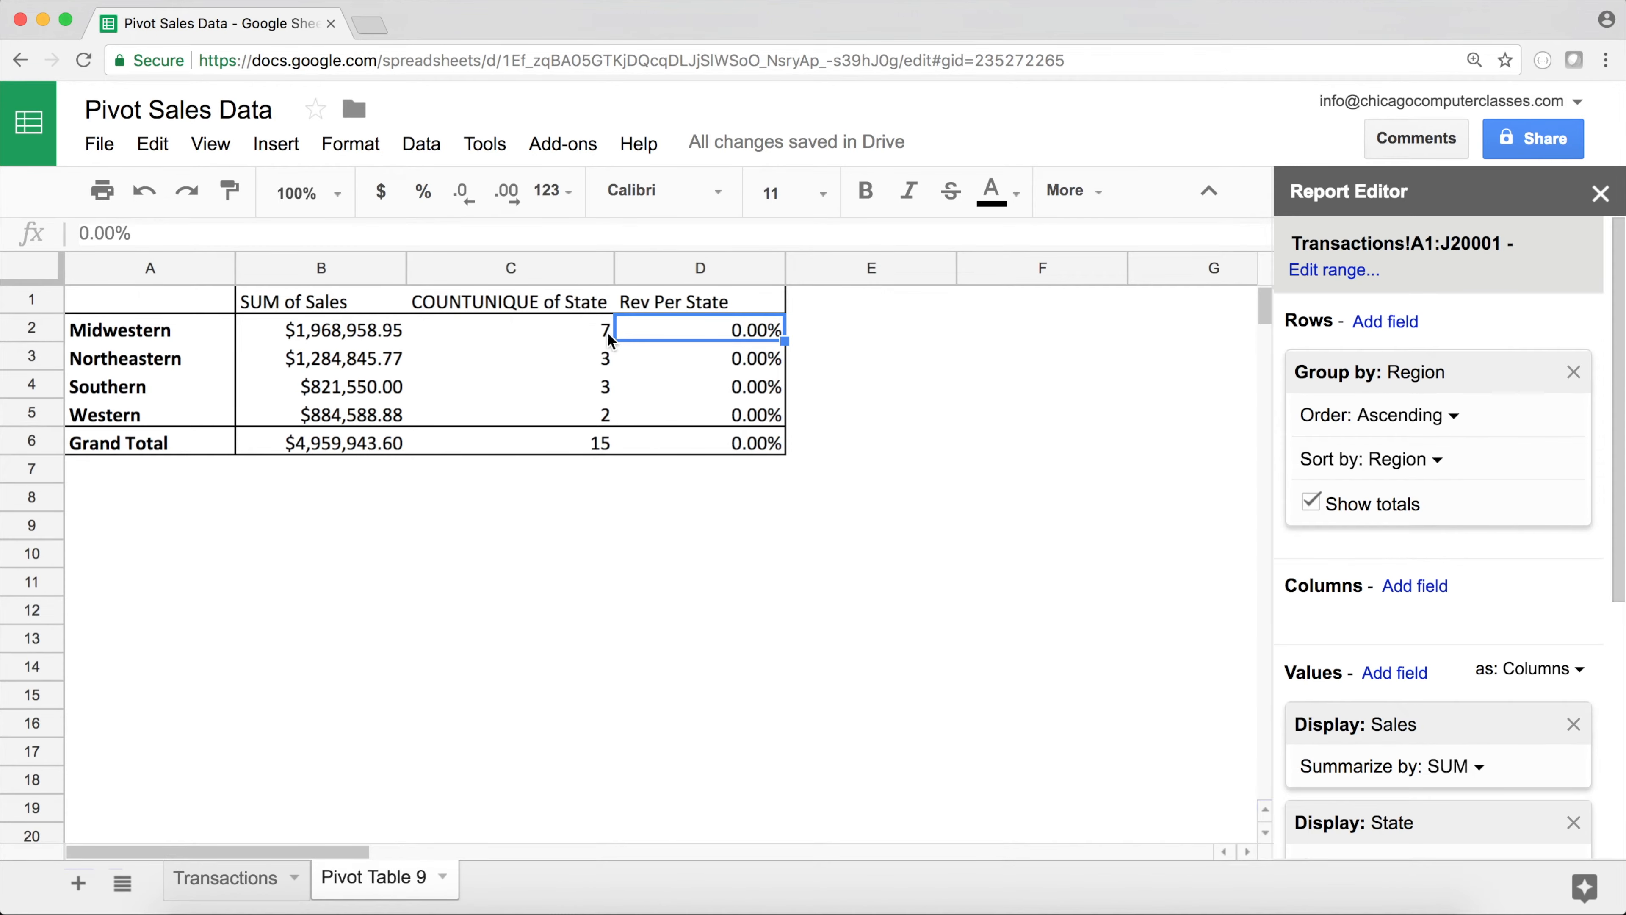
left_click(368, 336)
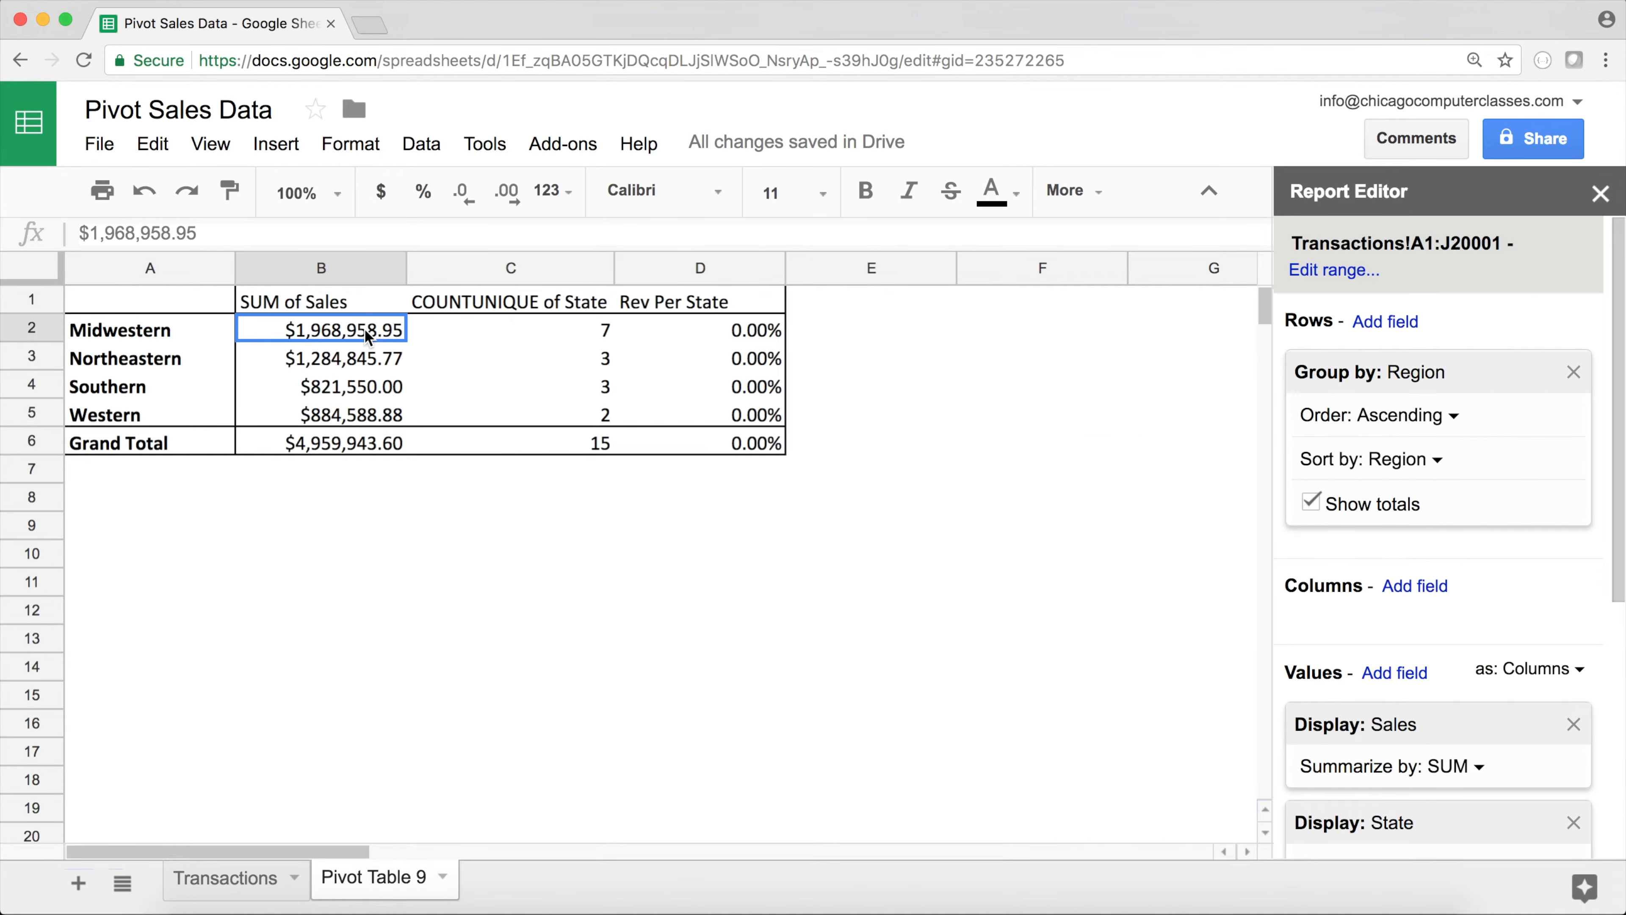
left_click(735, 337)
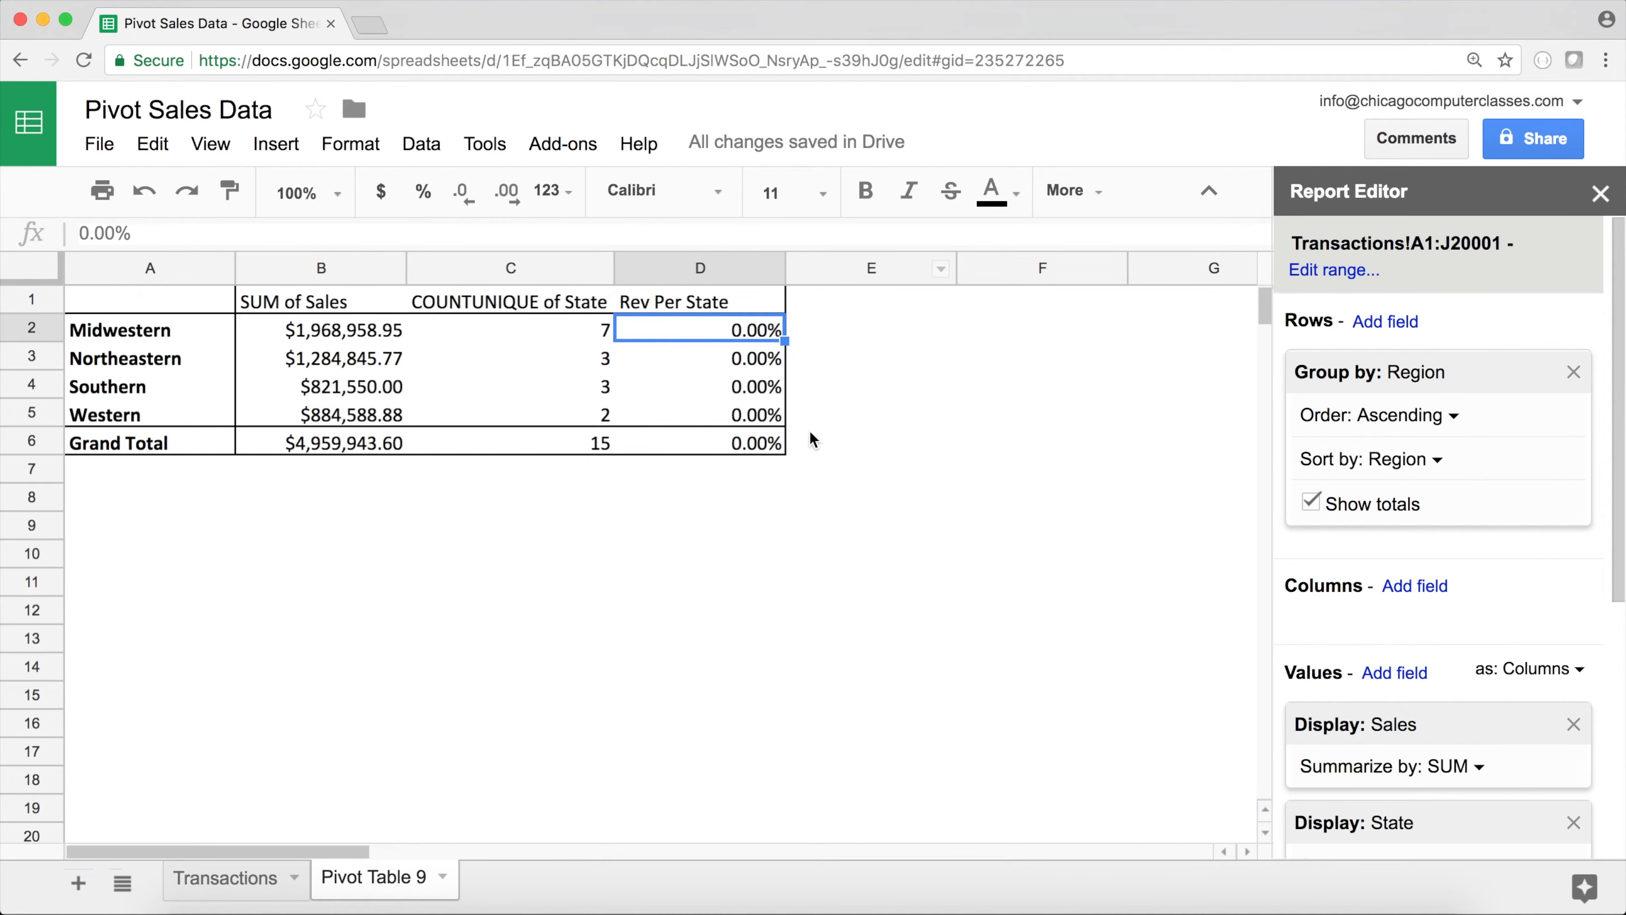
Set the Rev Per State calculated field to summarize by Custom
left_click_drag(1611, 526, 1613, 788)
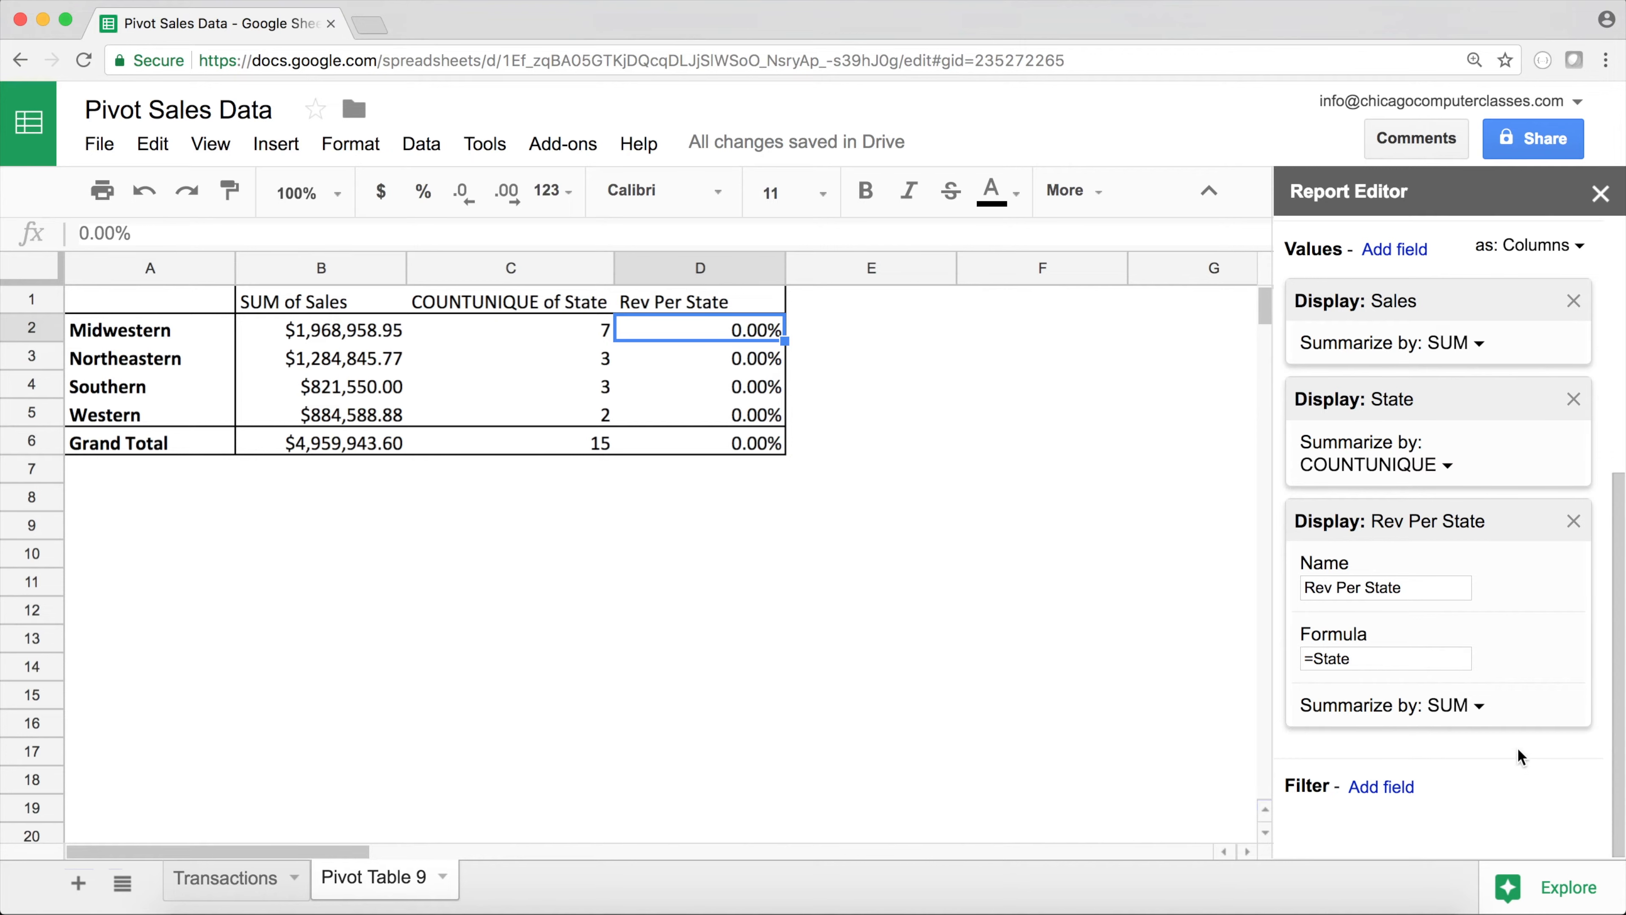
left_click(1472, 704)
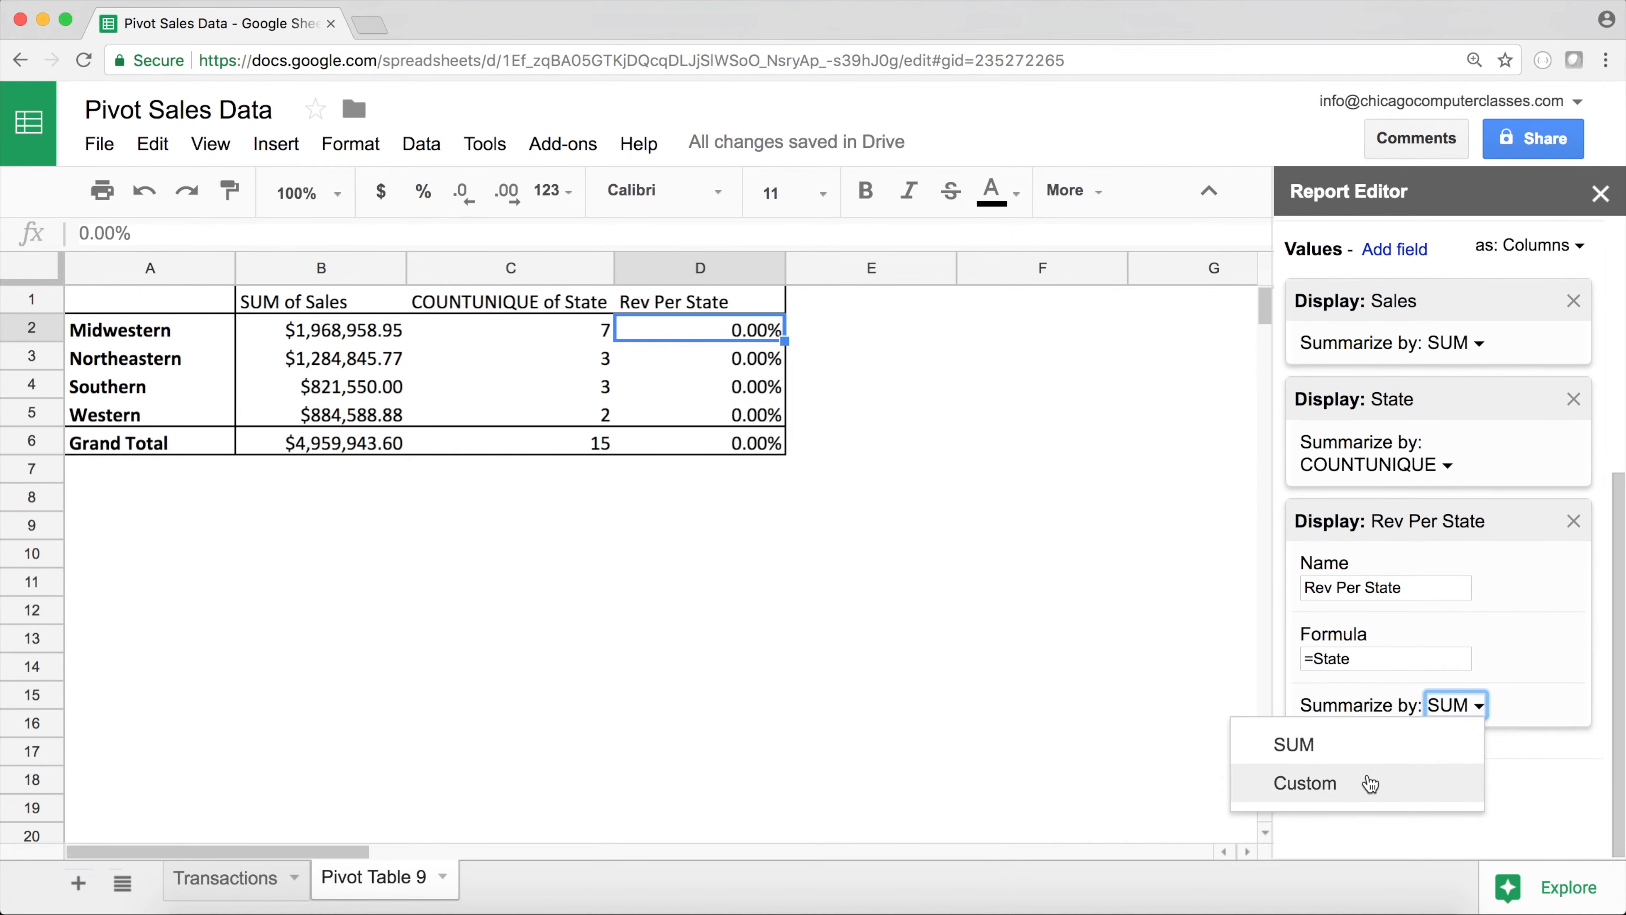
left_click(1352, 790)
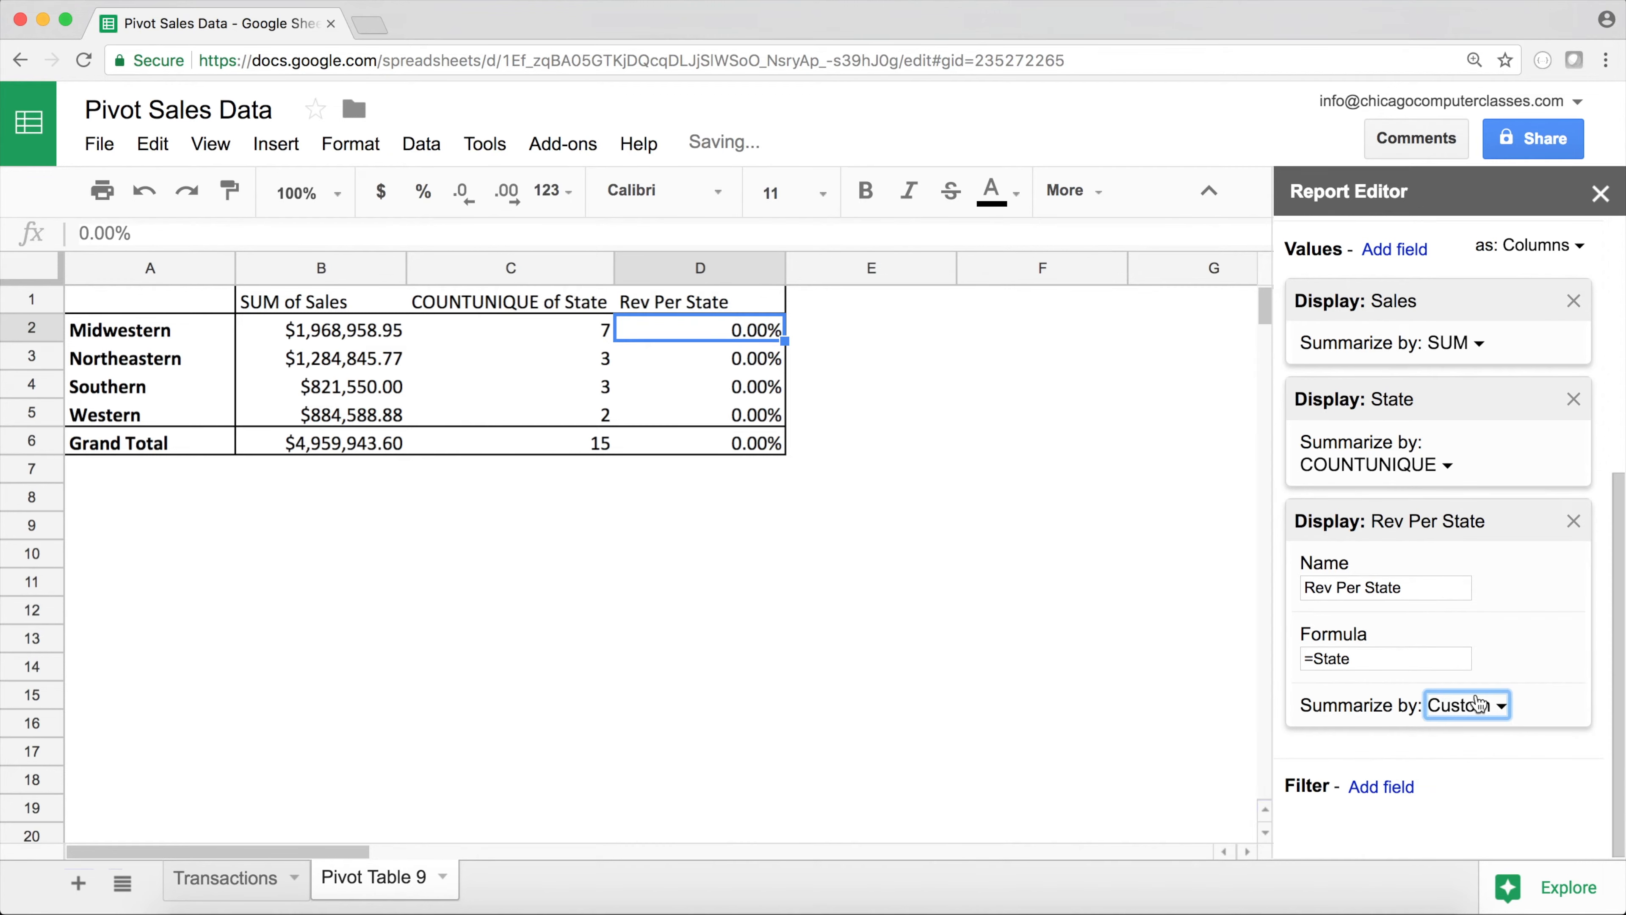
Set the Rev Per State formula to =SUM(Sales)/COUNTUNIQUE(state)
left_click(1374, 662)
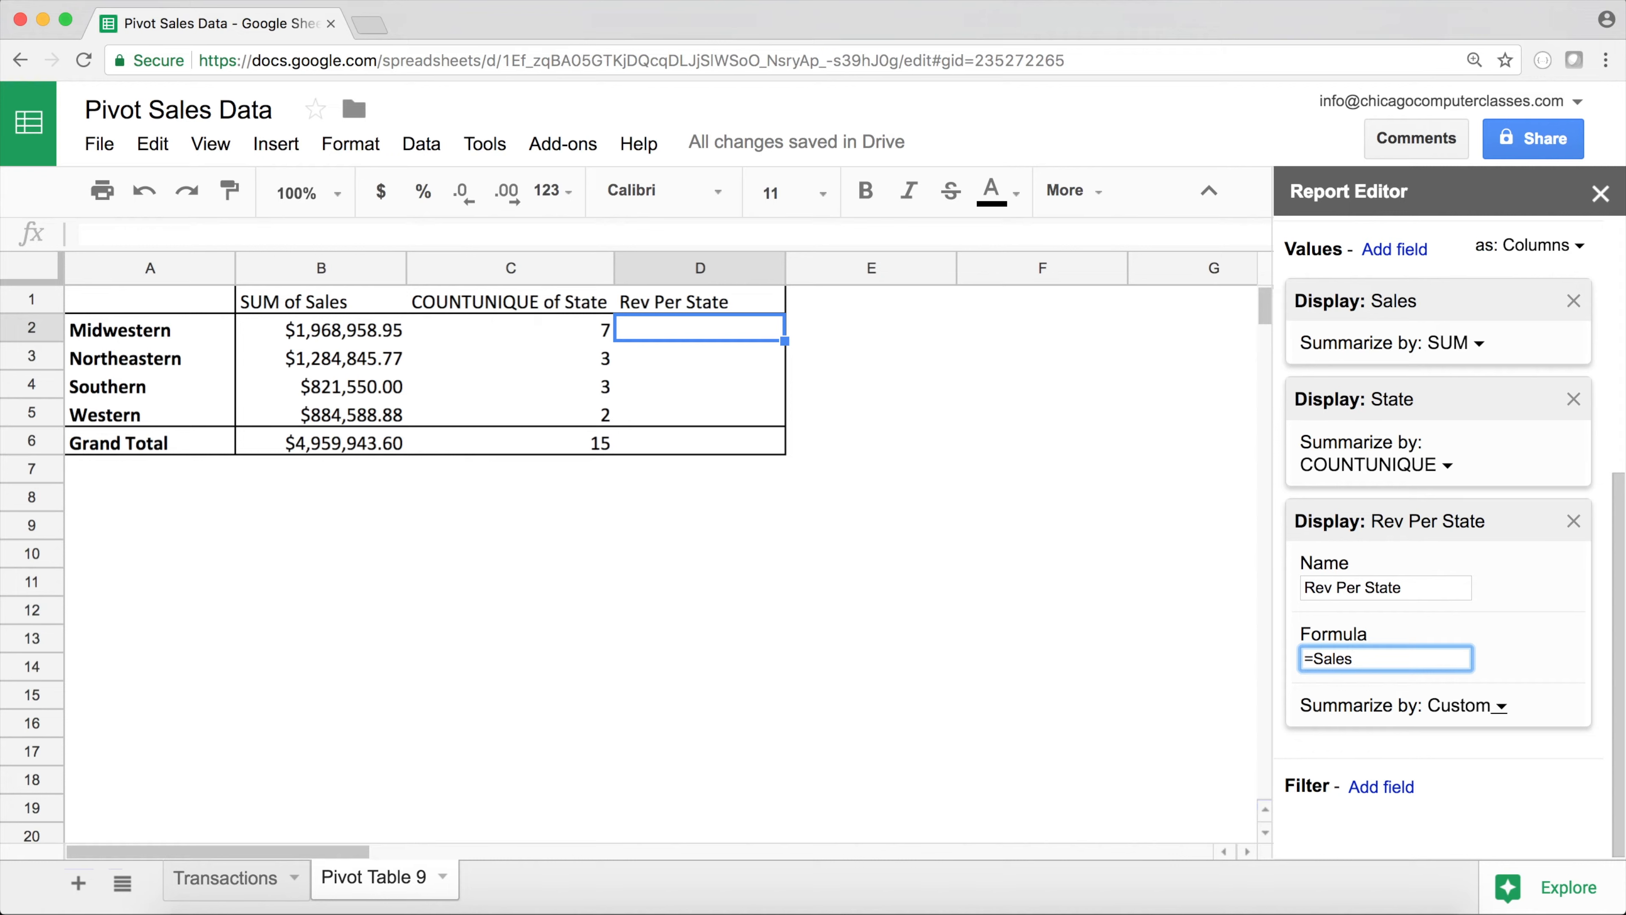
left_click(1312, 656)
type("SUM(")
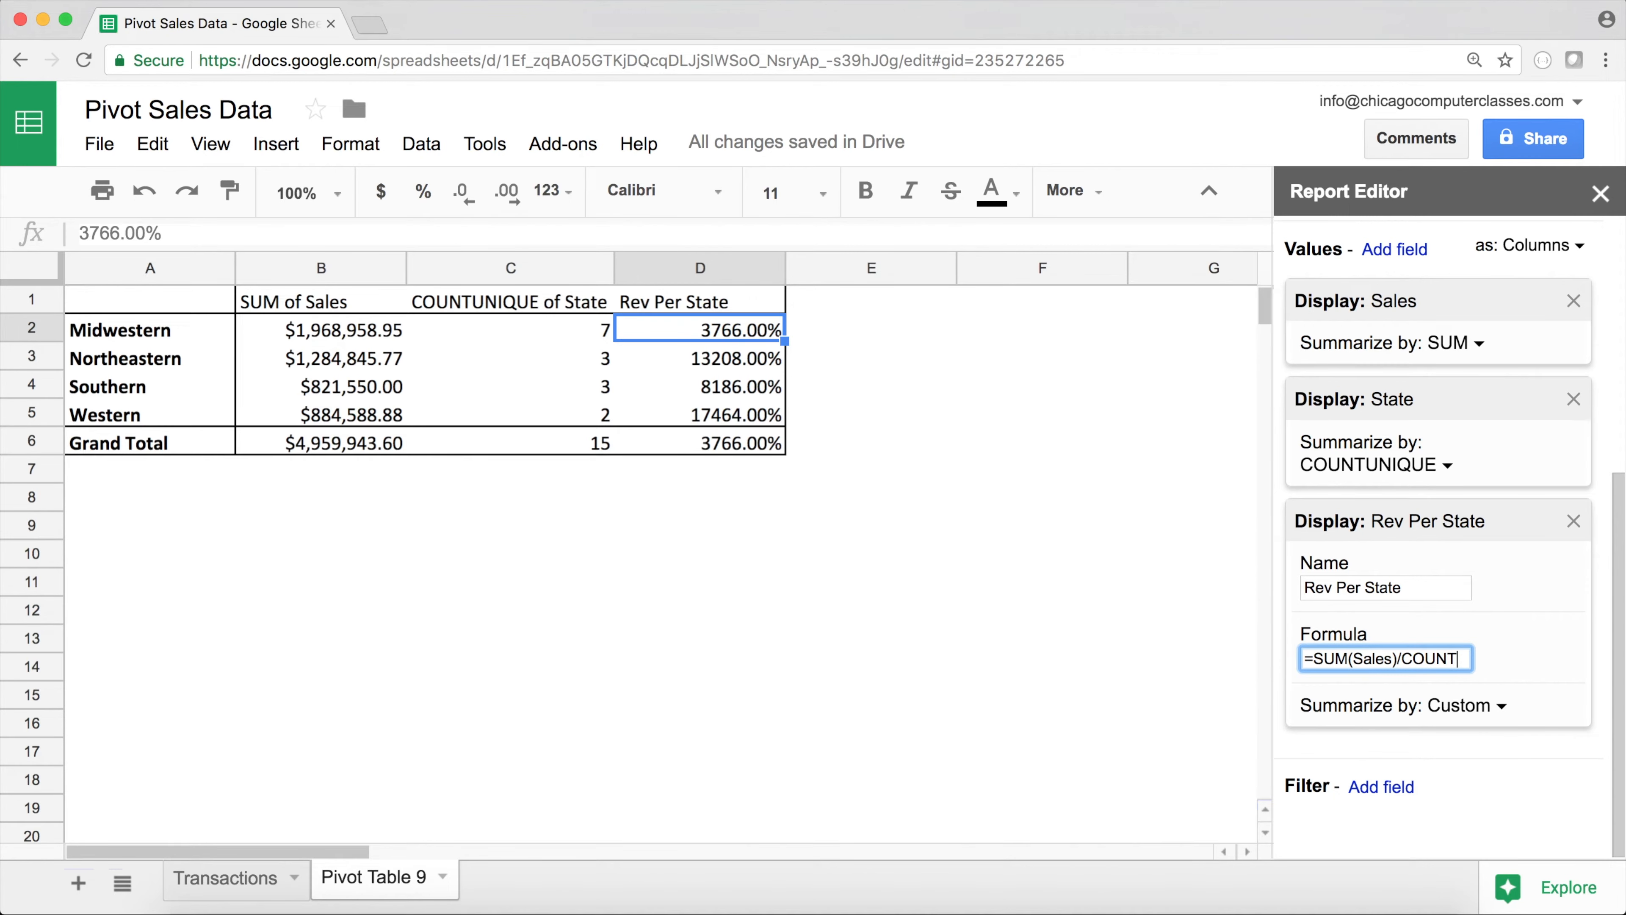
type("NIQUE")
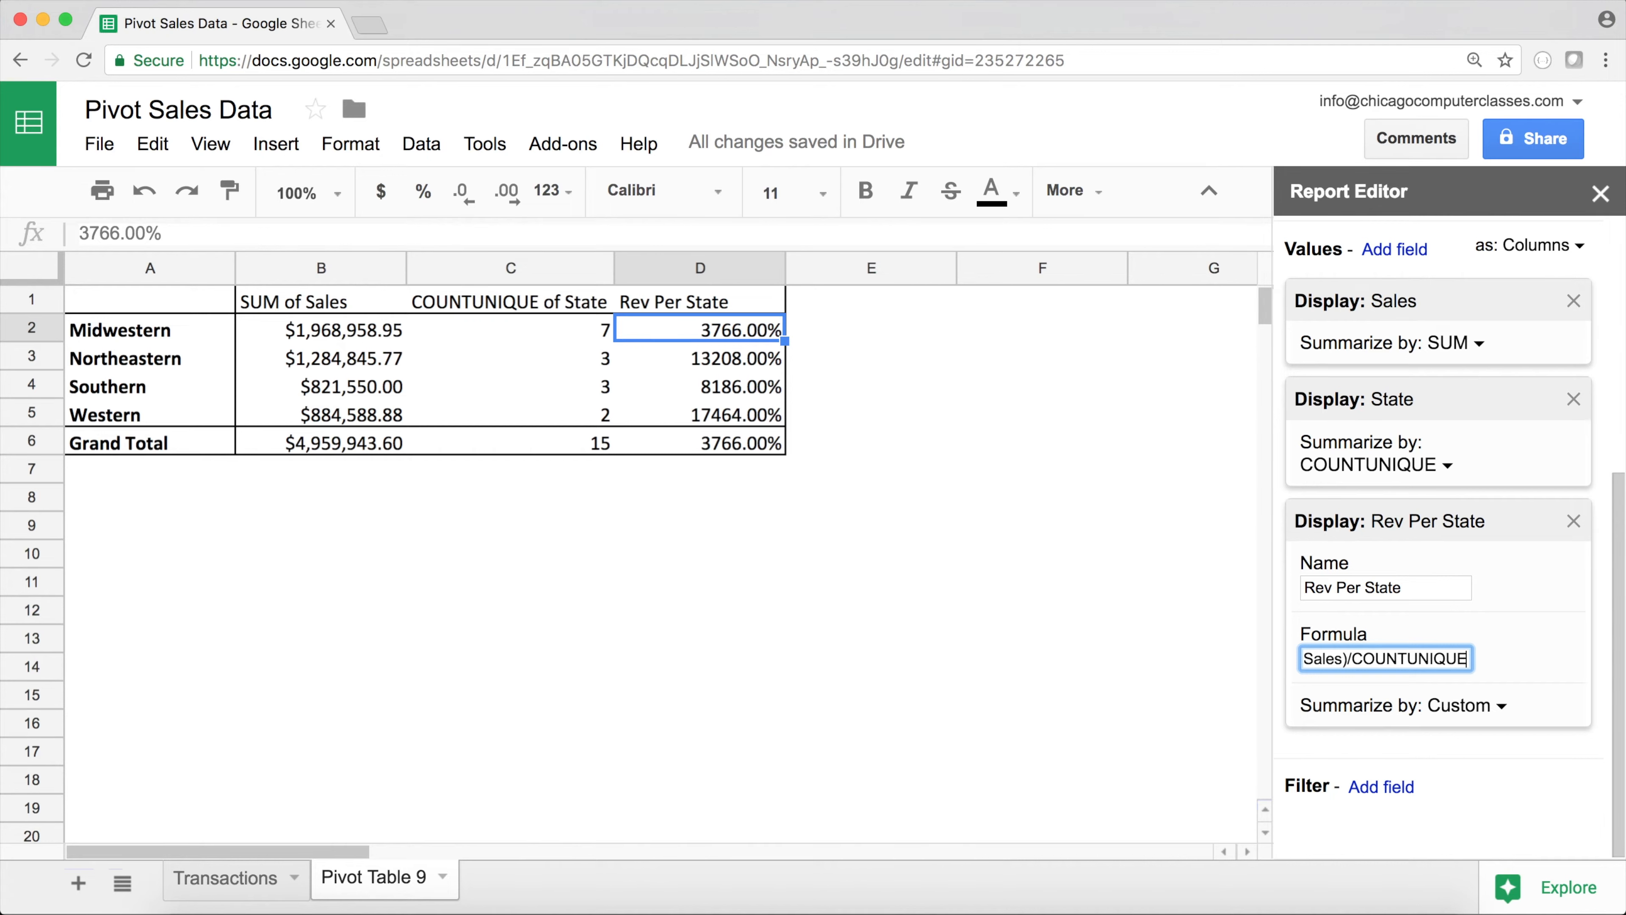
type("(st")
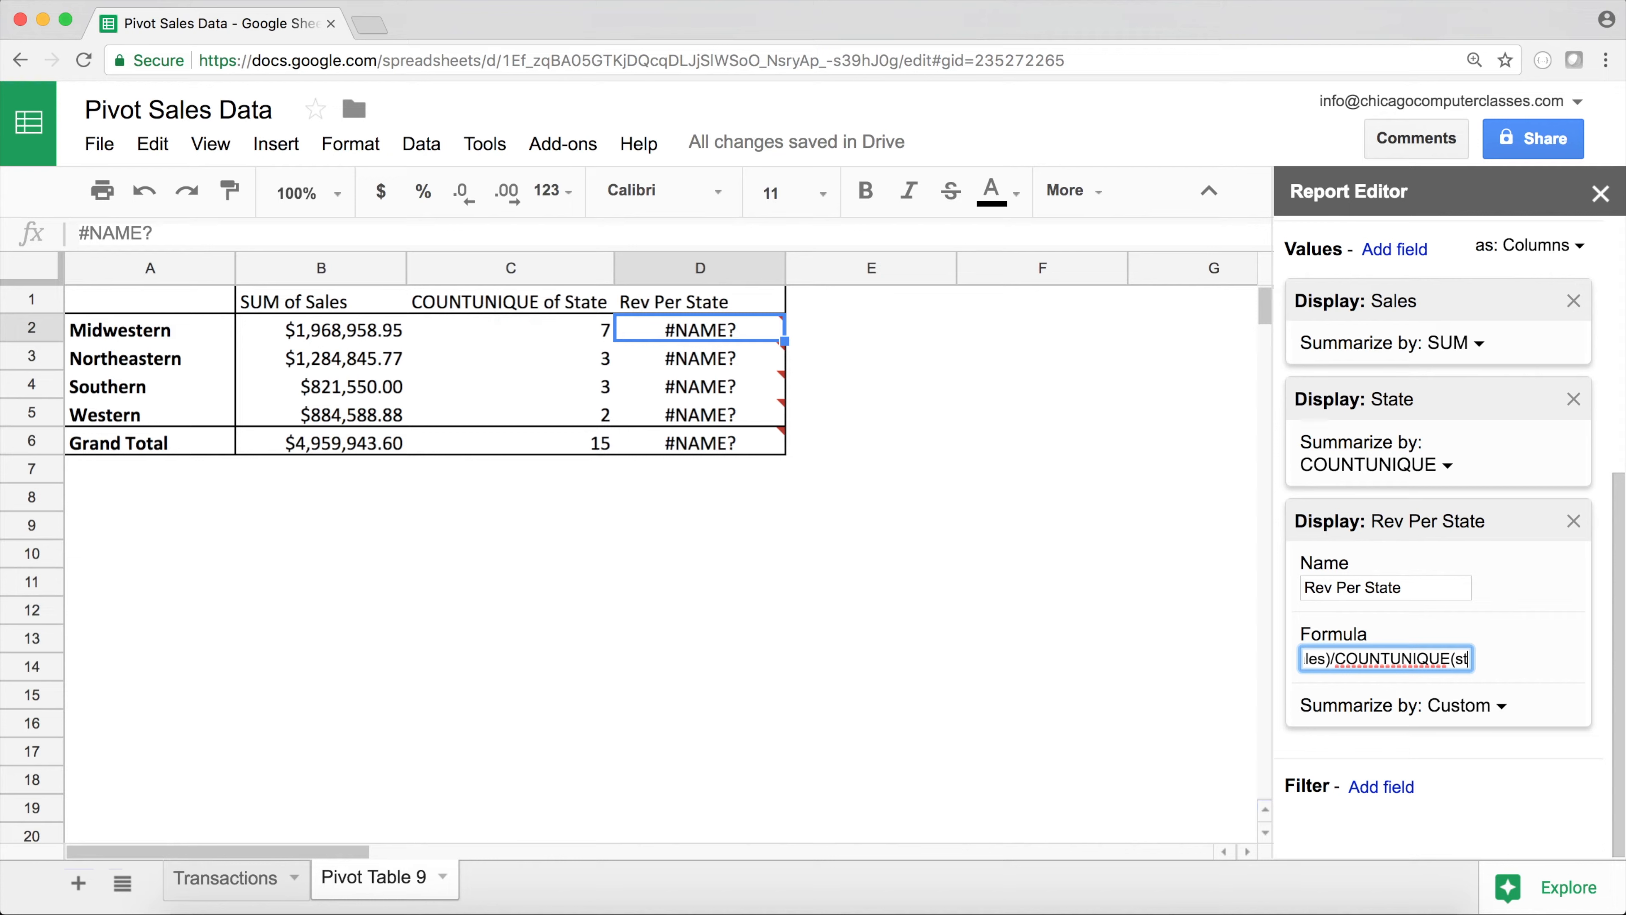
type("ate)")
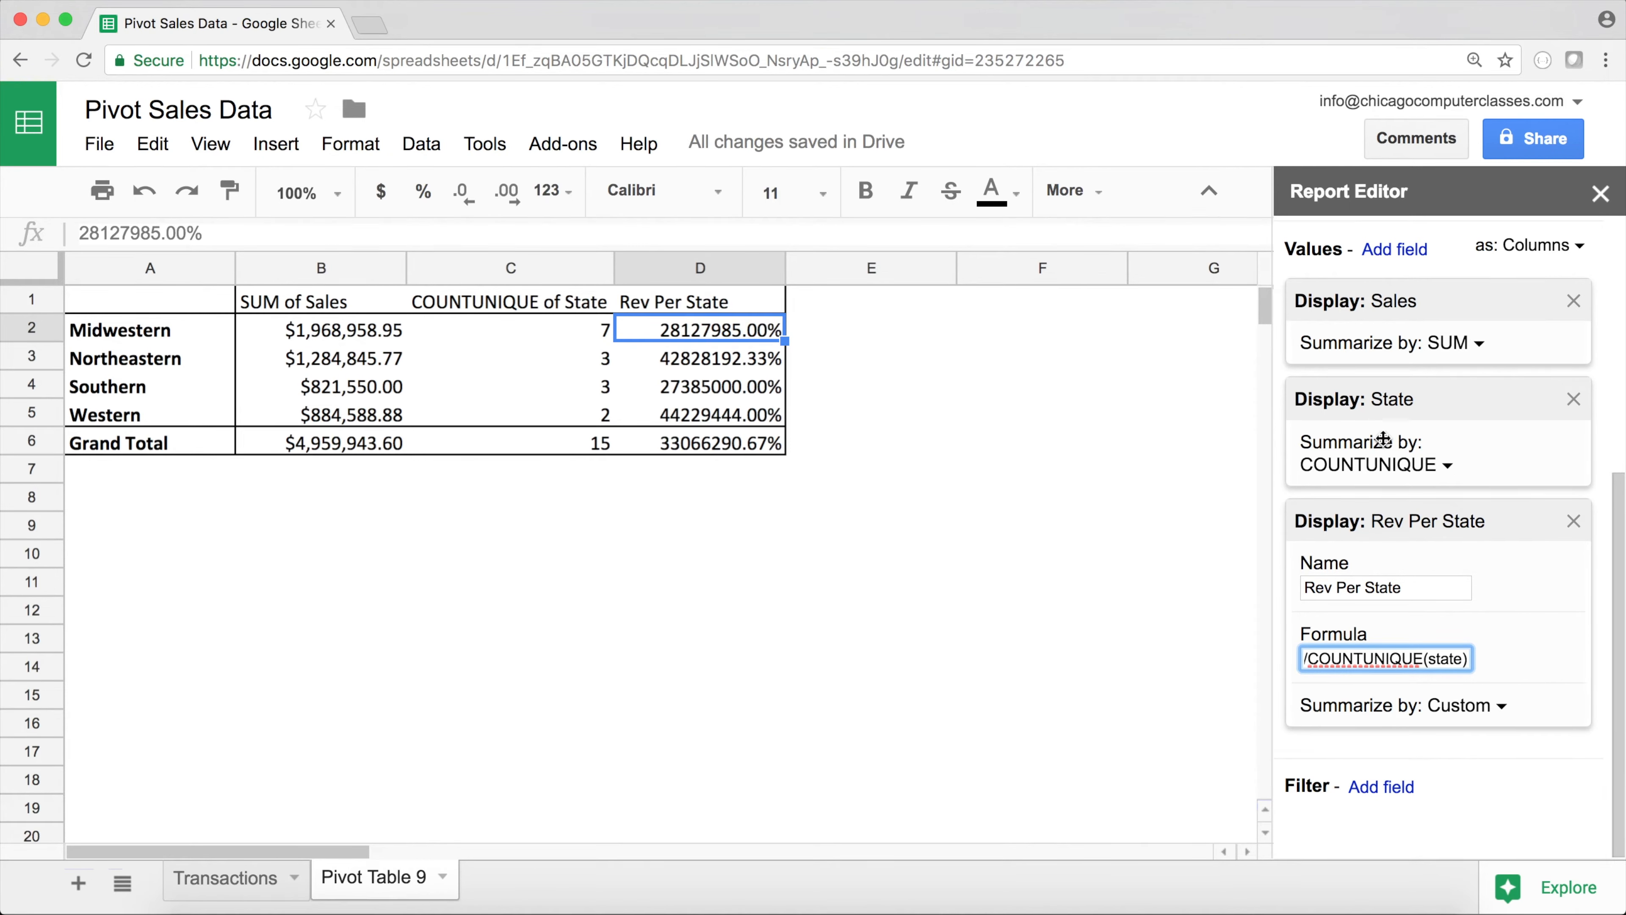
Format the Rev Per State values in D2:D6 as currency and check the Midwestern and Northeastern sales and state counts behind them
left_click_drag(736, 335, 745, 473)
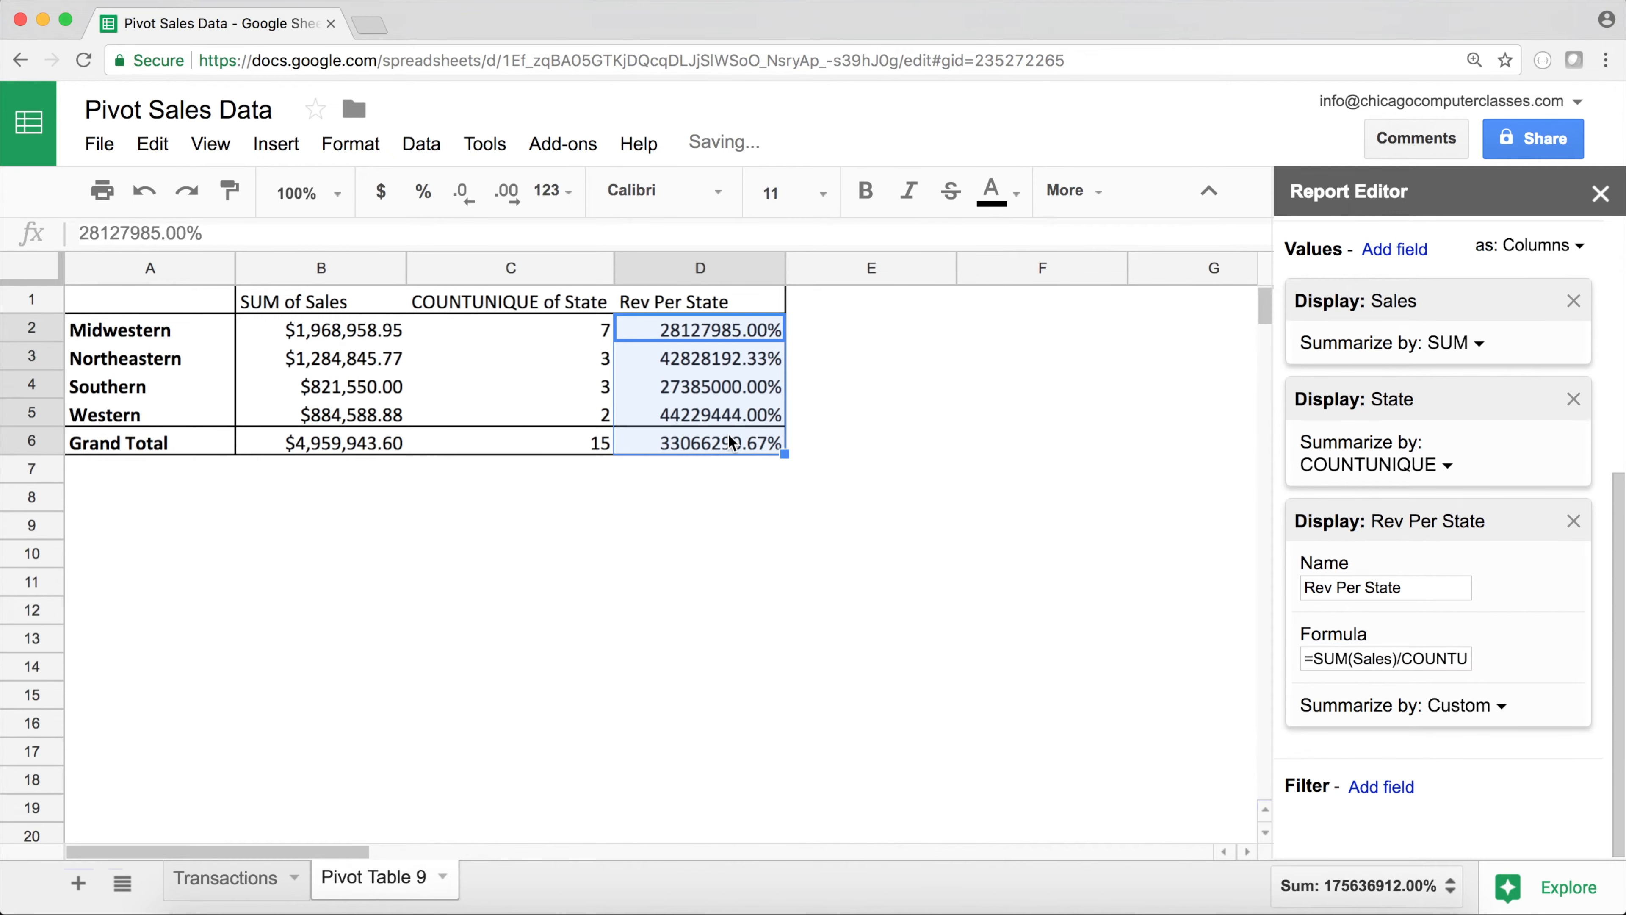
left_click(381, 198)
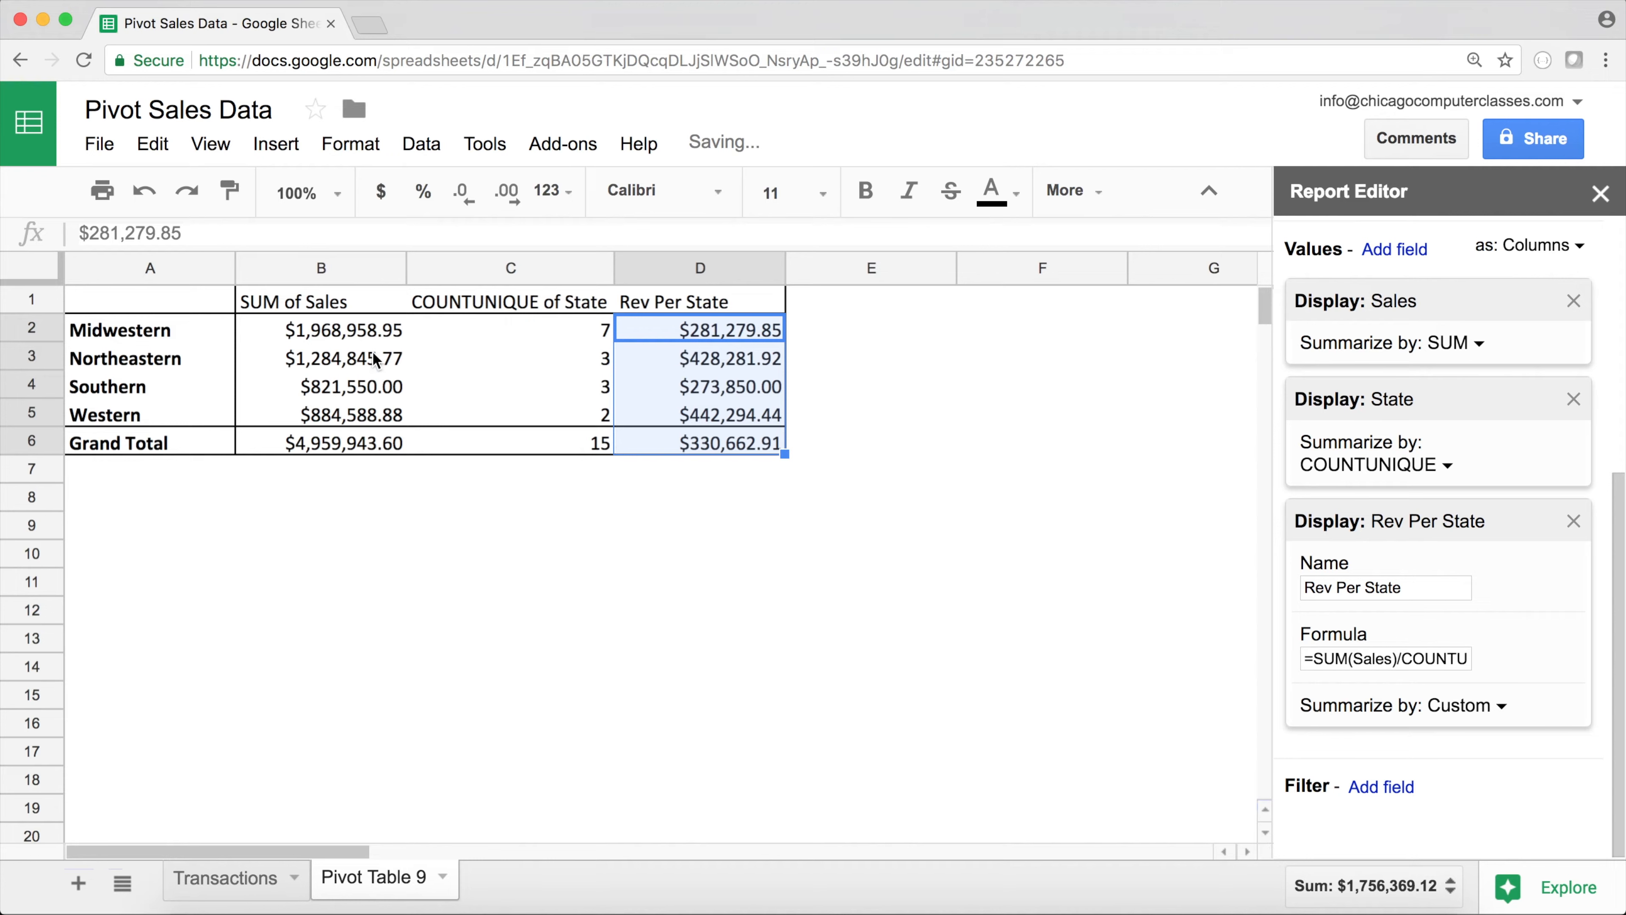
left_click(378, 338)
left_click(499, 328)
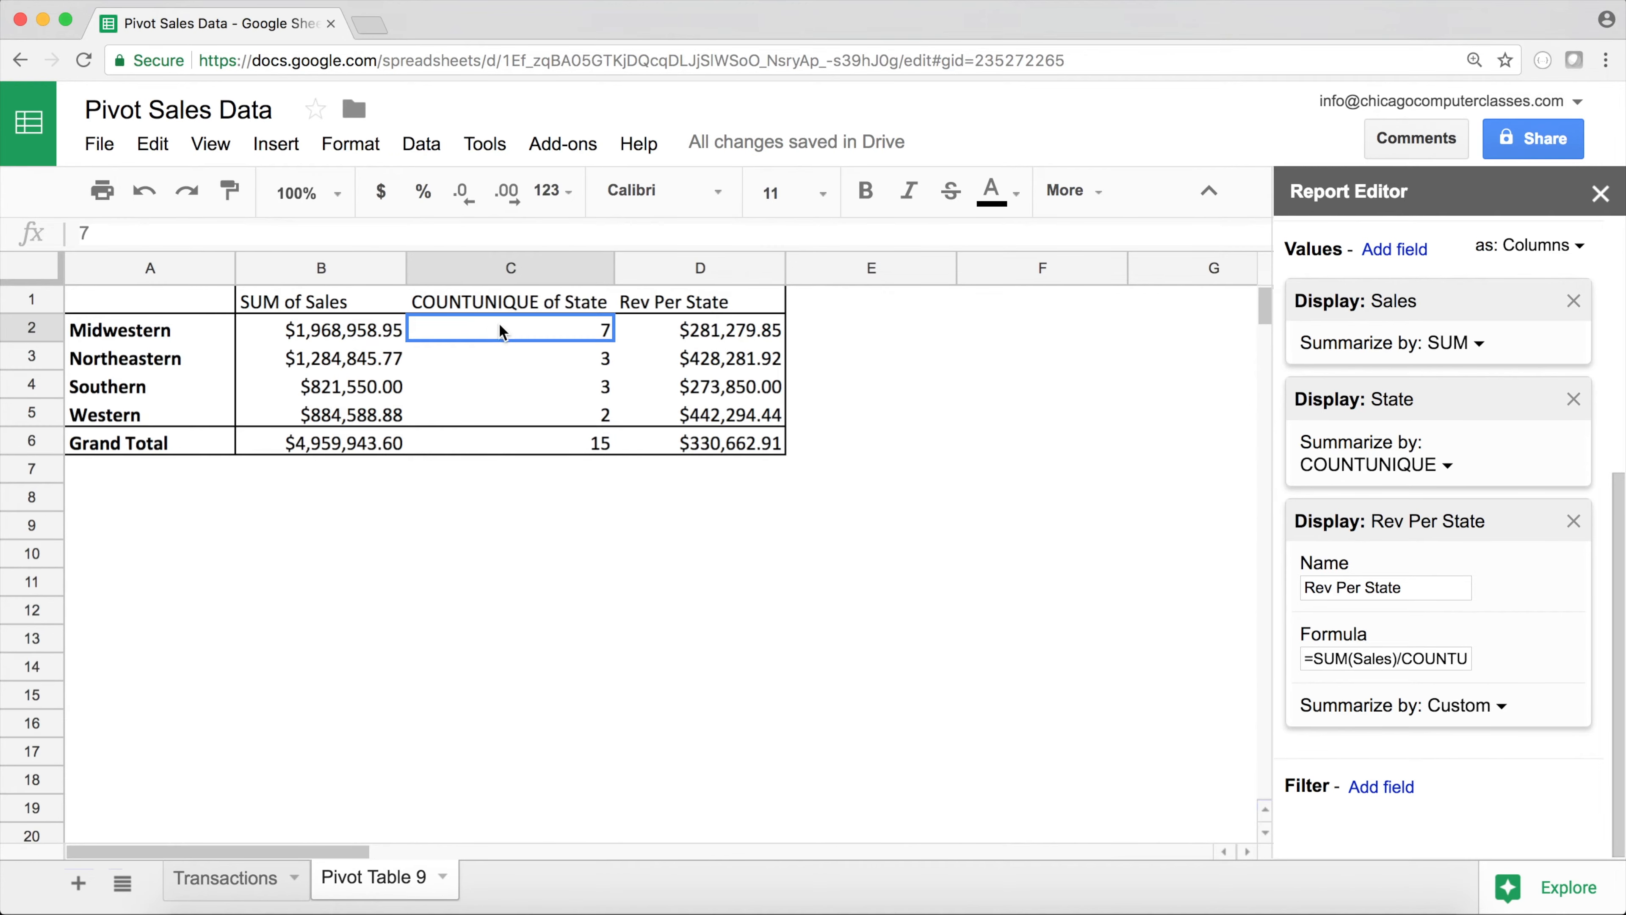
left_click(360, 357)
left_click(531, 356)
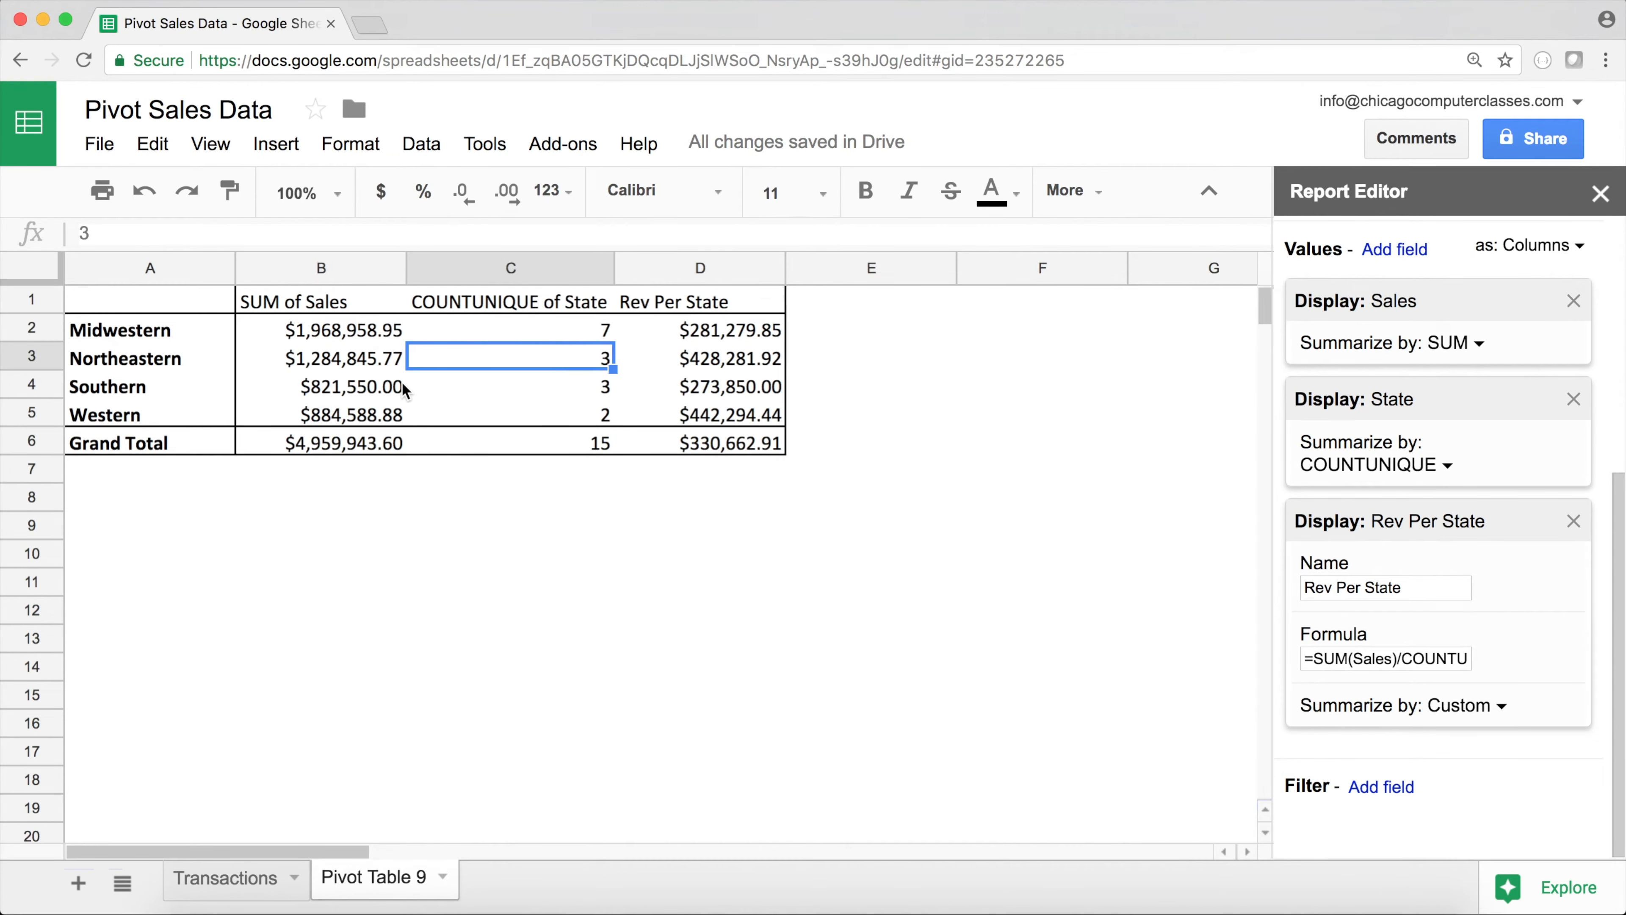
Review the parts of the Rev Per State formula, highlighting its SUM function
left_click_drag(1412, 660, 1496, 664)
left_click(1402, 657)
left_click(1381, 655)
left_click_drag(1380, 655, 1198, 654)
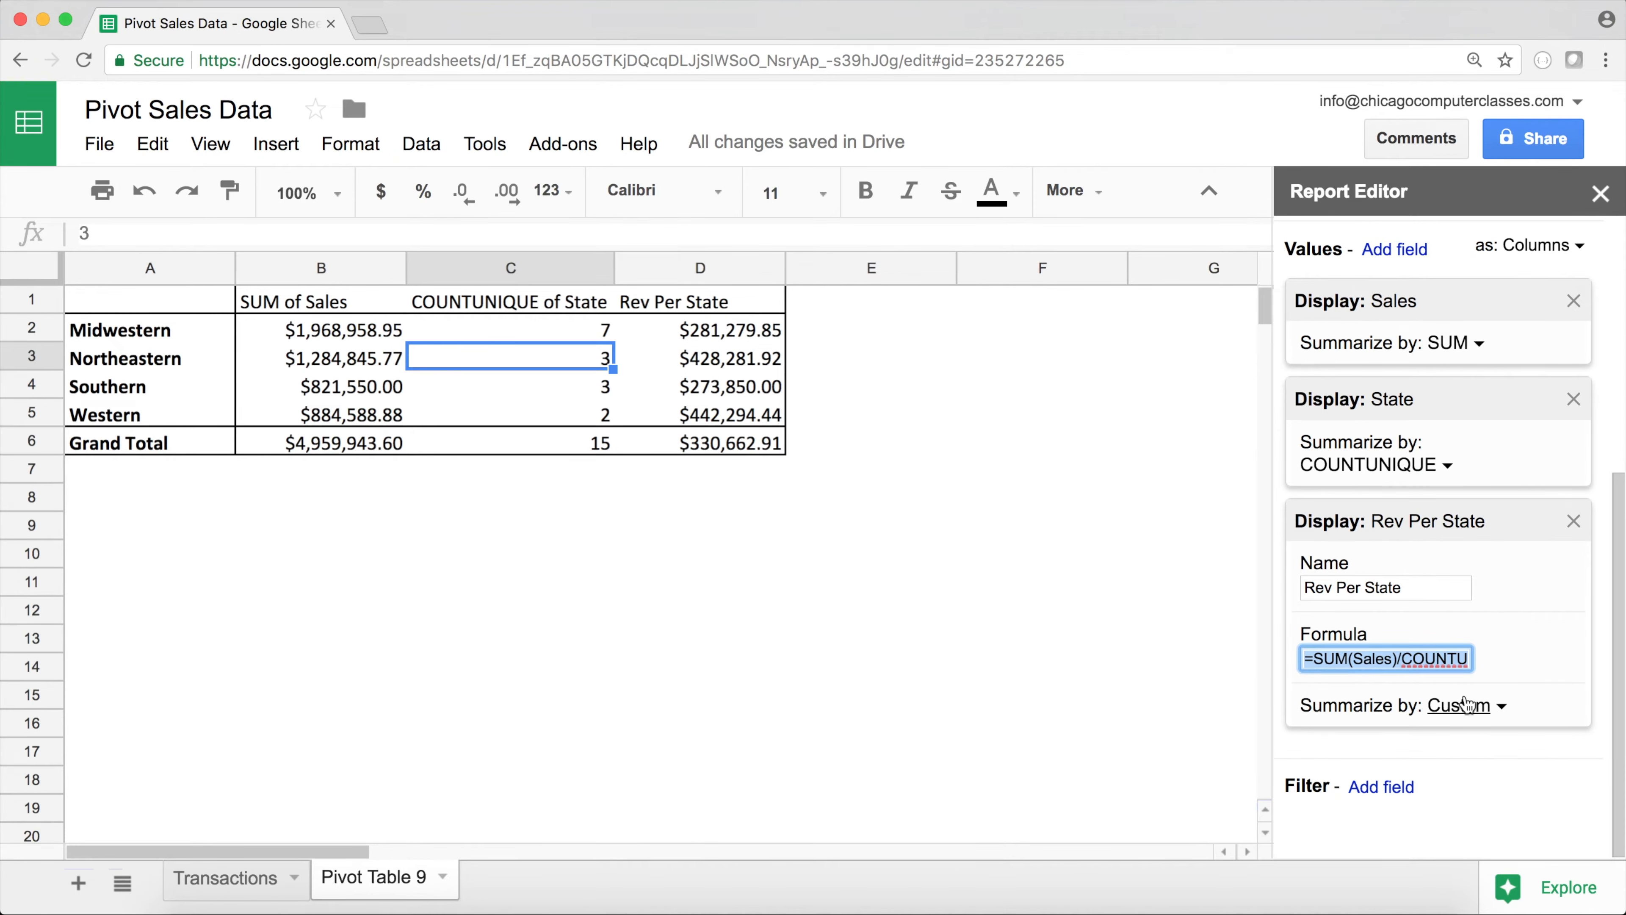
left_click(1334, 660)
double_click(1333, 660)
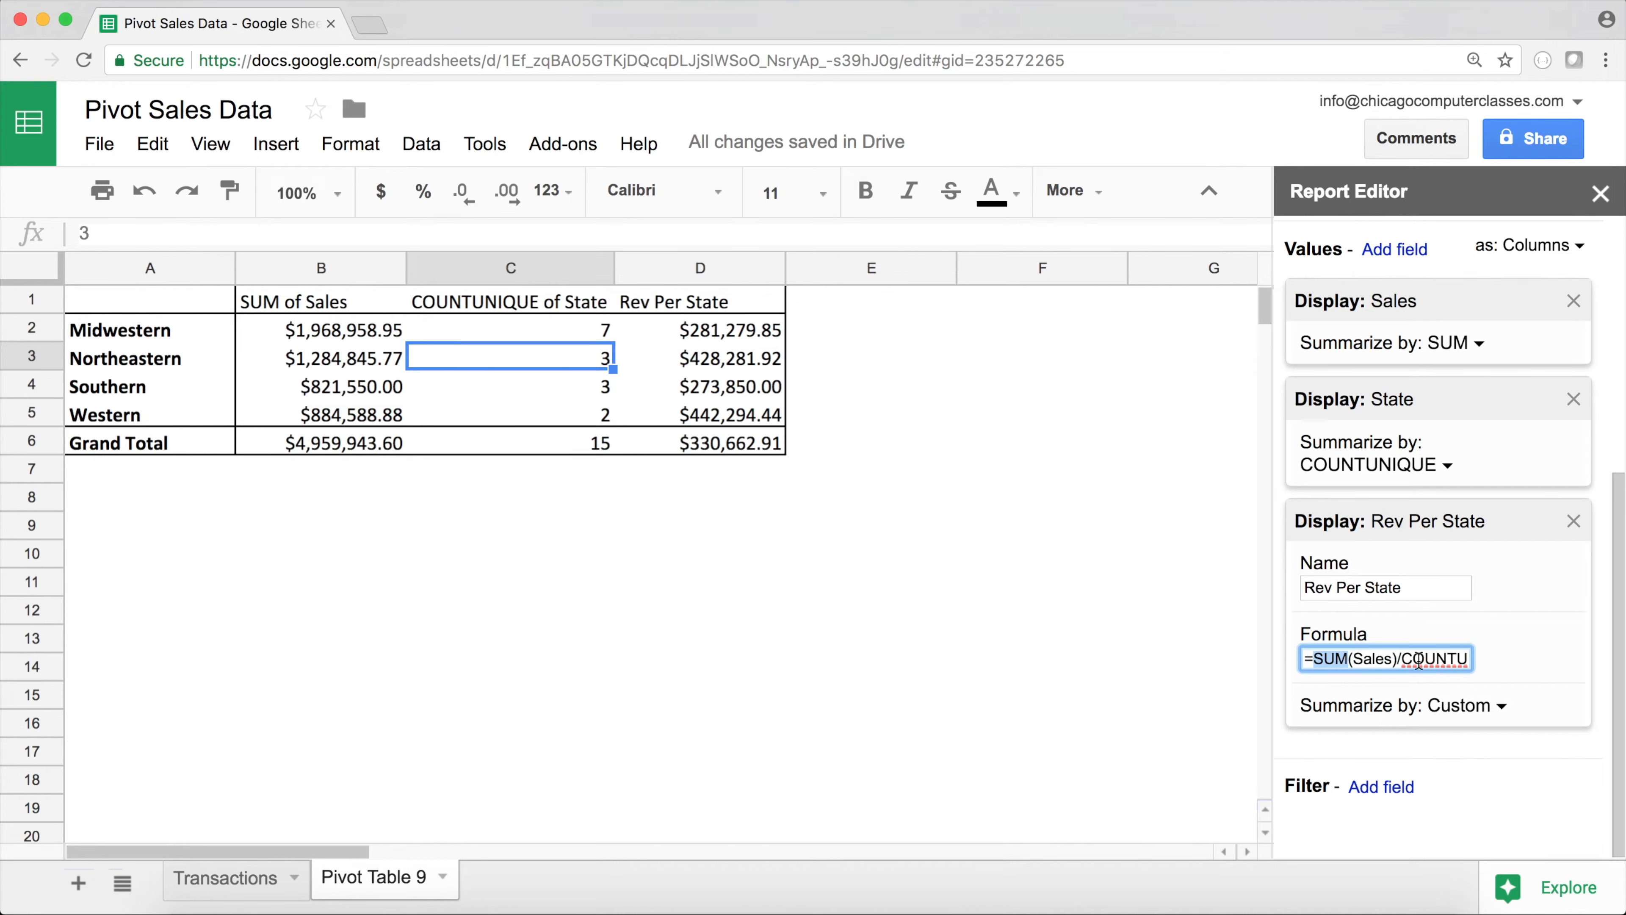
Highlight the Sales and COUNTUNIQUE parts of the Rev Per State formula and compare them with the Transactions sheet's data
double_click(1385, 660)
double_click(1420, 659)
left_click(228, 890)
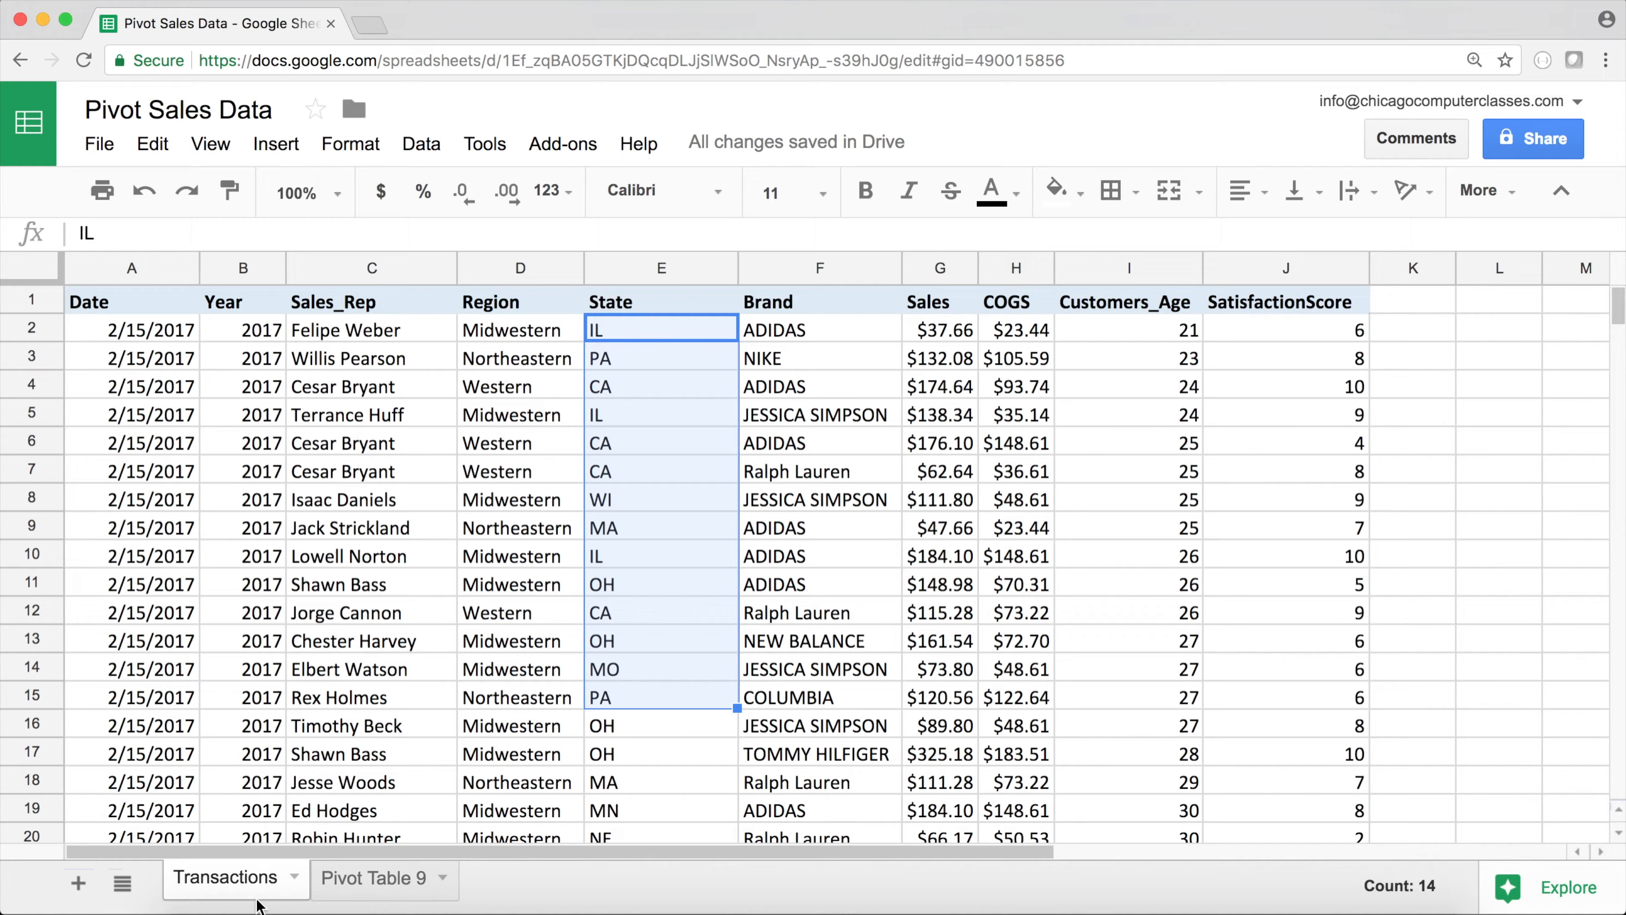
left_click(354, 880)
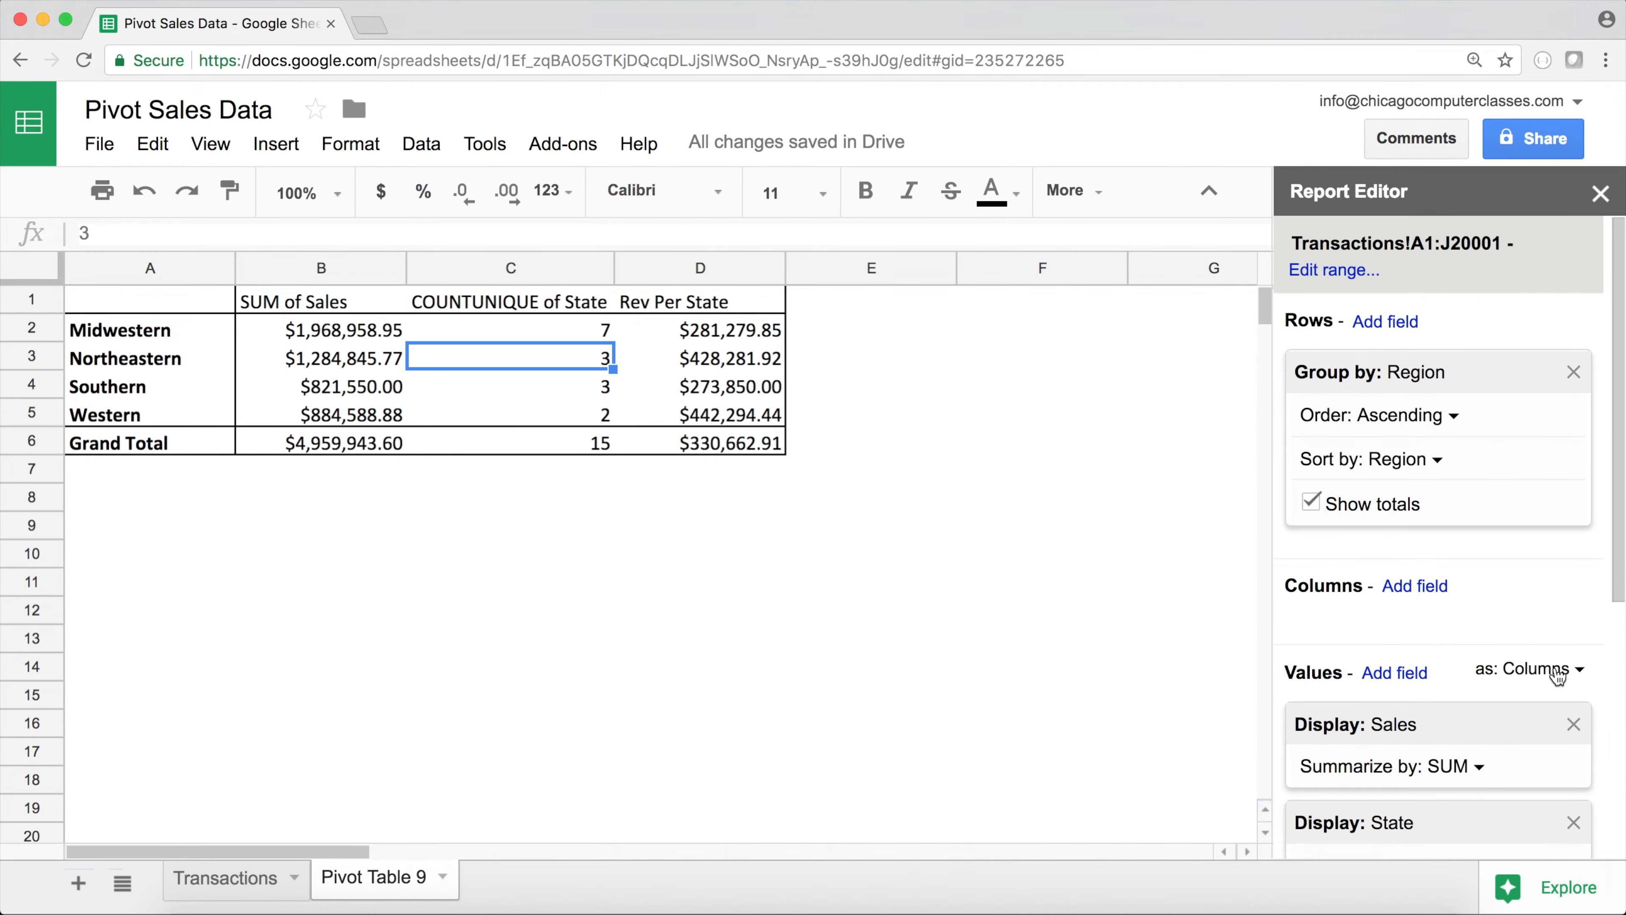
Examine the summarize functions offered for the Sales value field, keeping SUM
scroll(1491, 654, "down", 5)
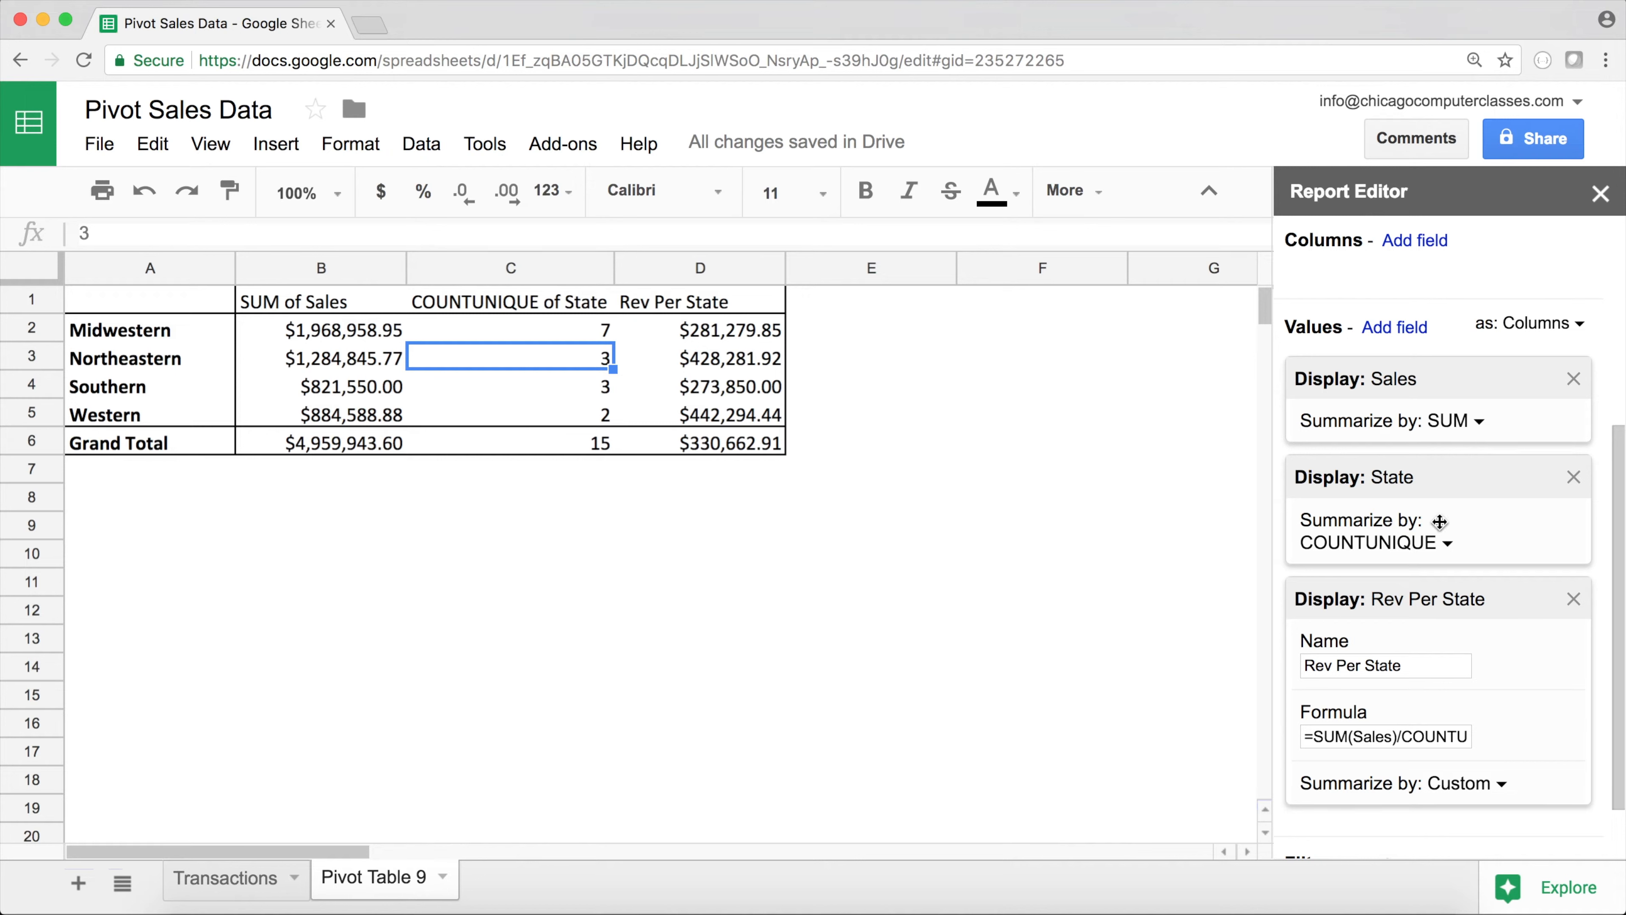
scroll(1476, 451, "down", 1)
left_click(1465, 395)
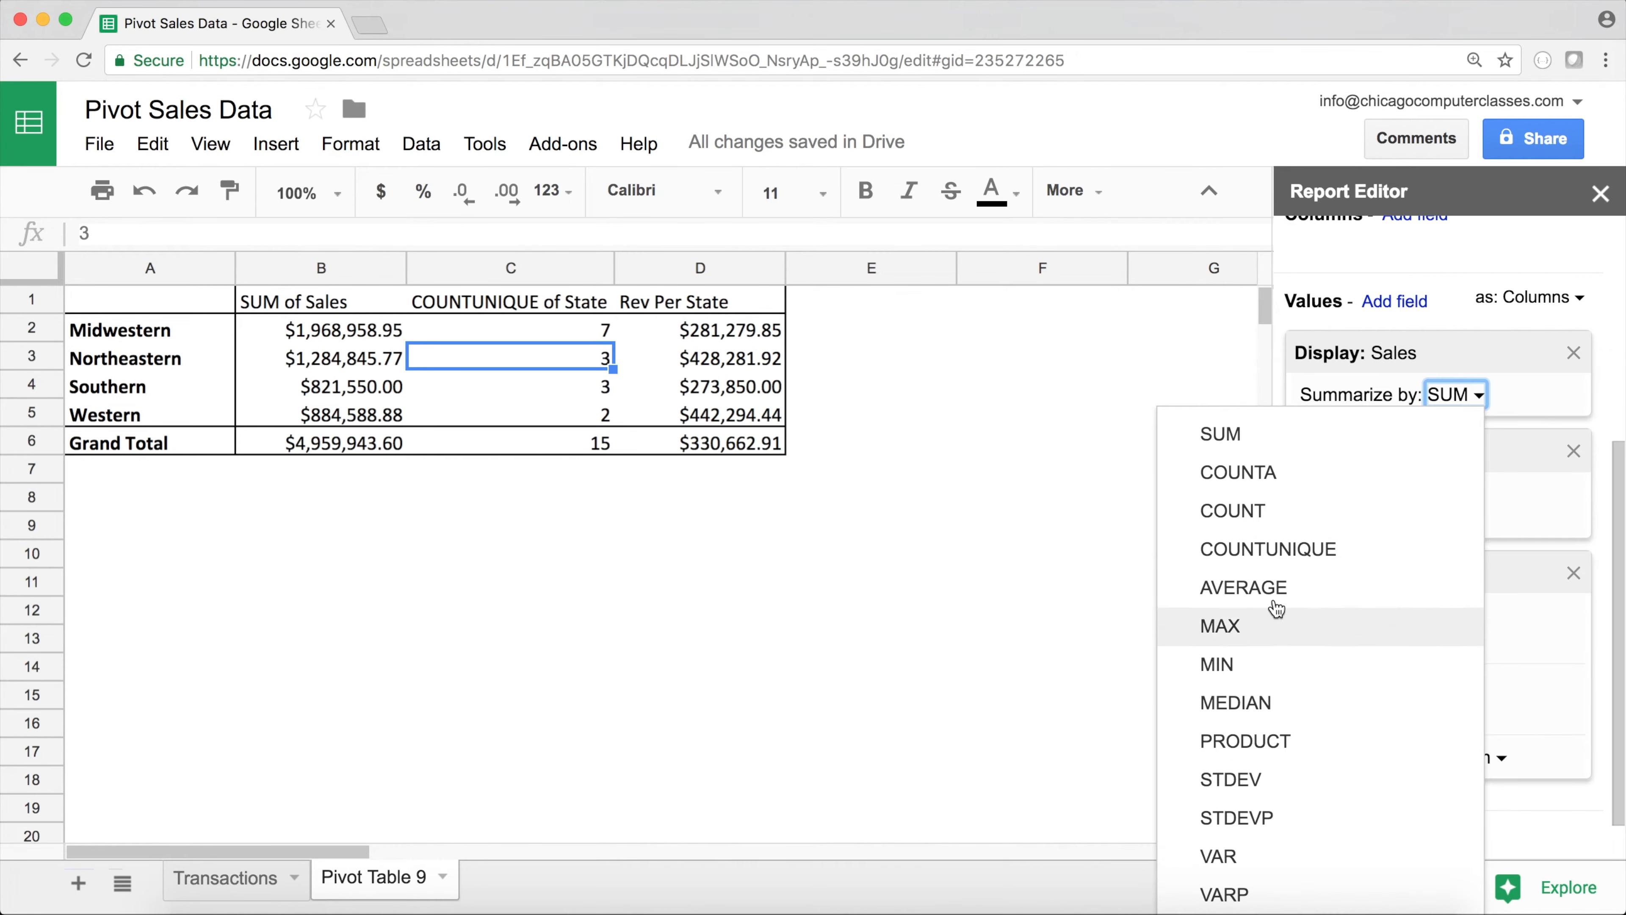
left_click(1524, 401)
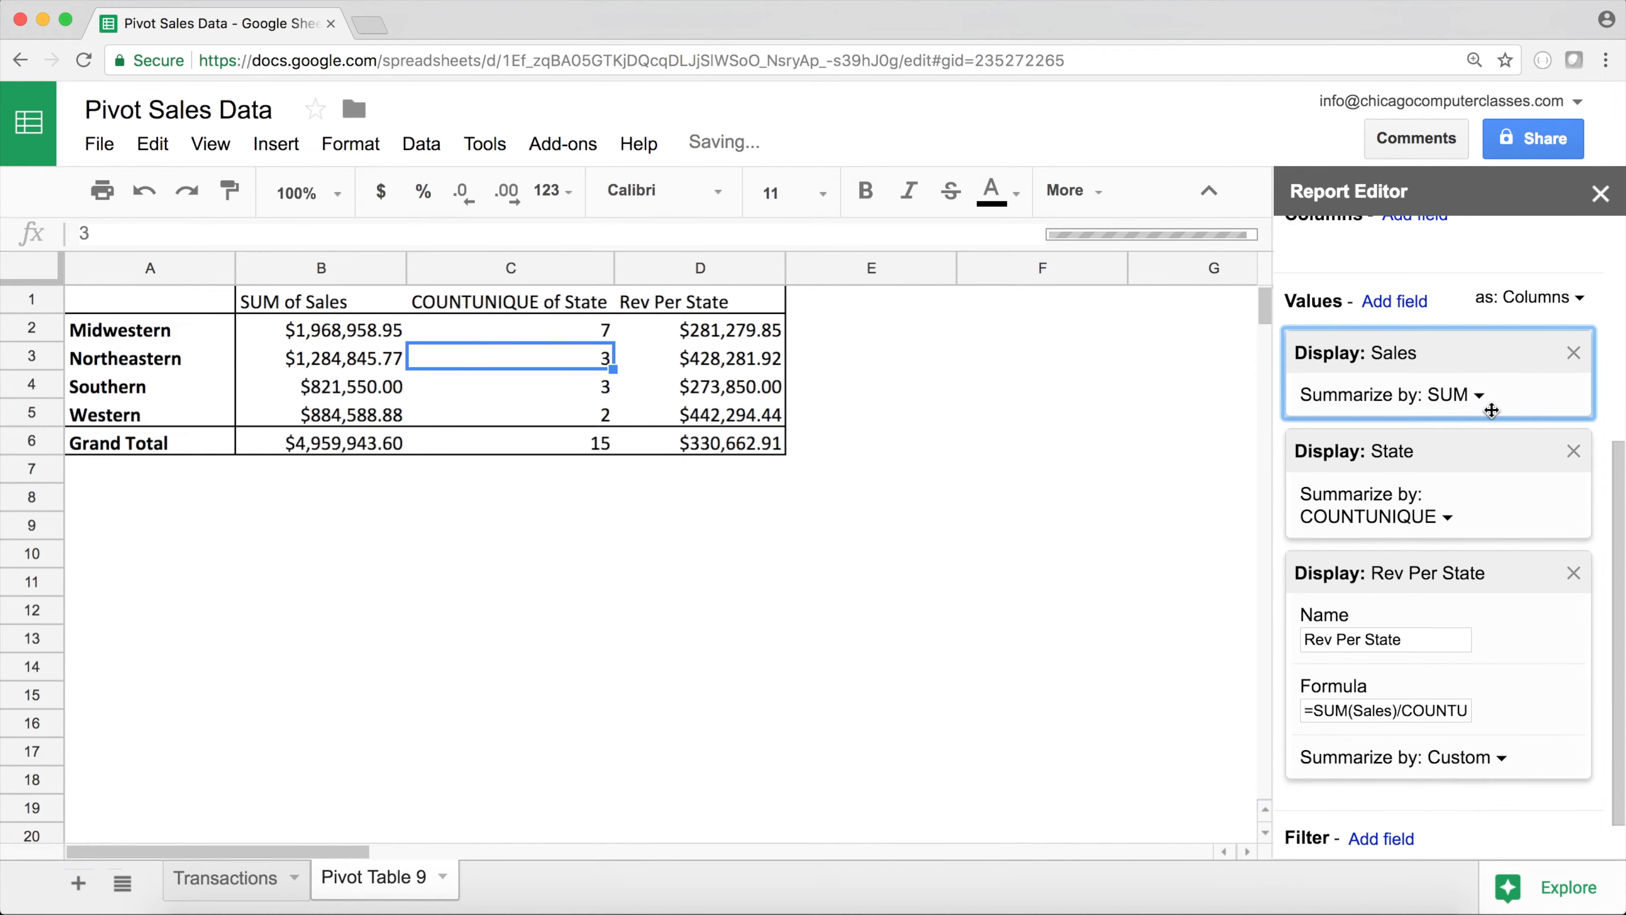
Check the SatisfactionScore values in J2:J13 of the Transactions sheet and return to the pivot table
left_click(224, 877)
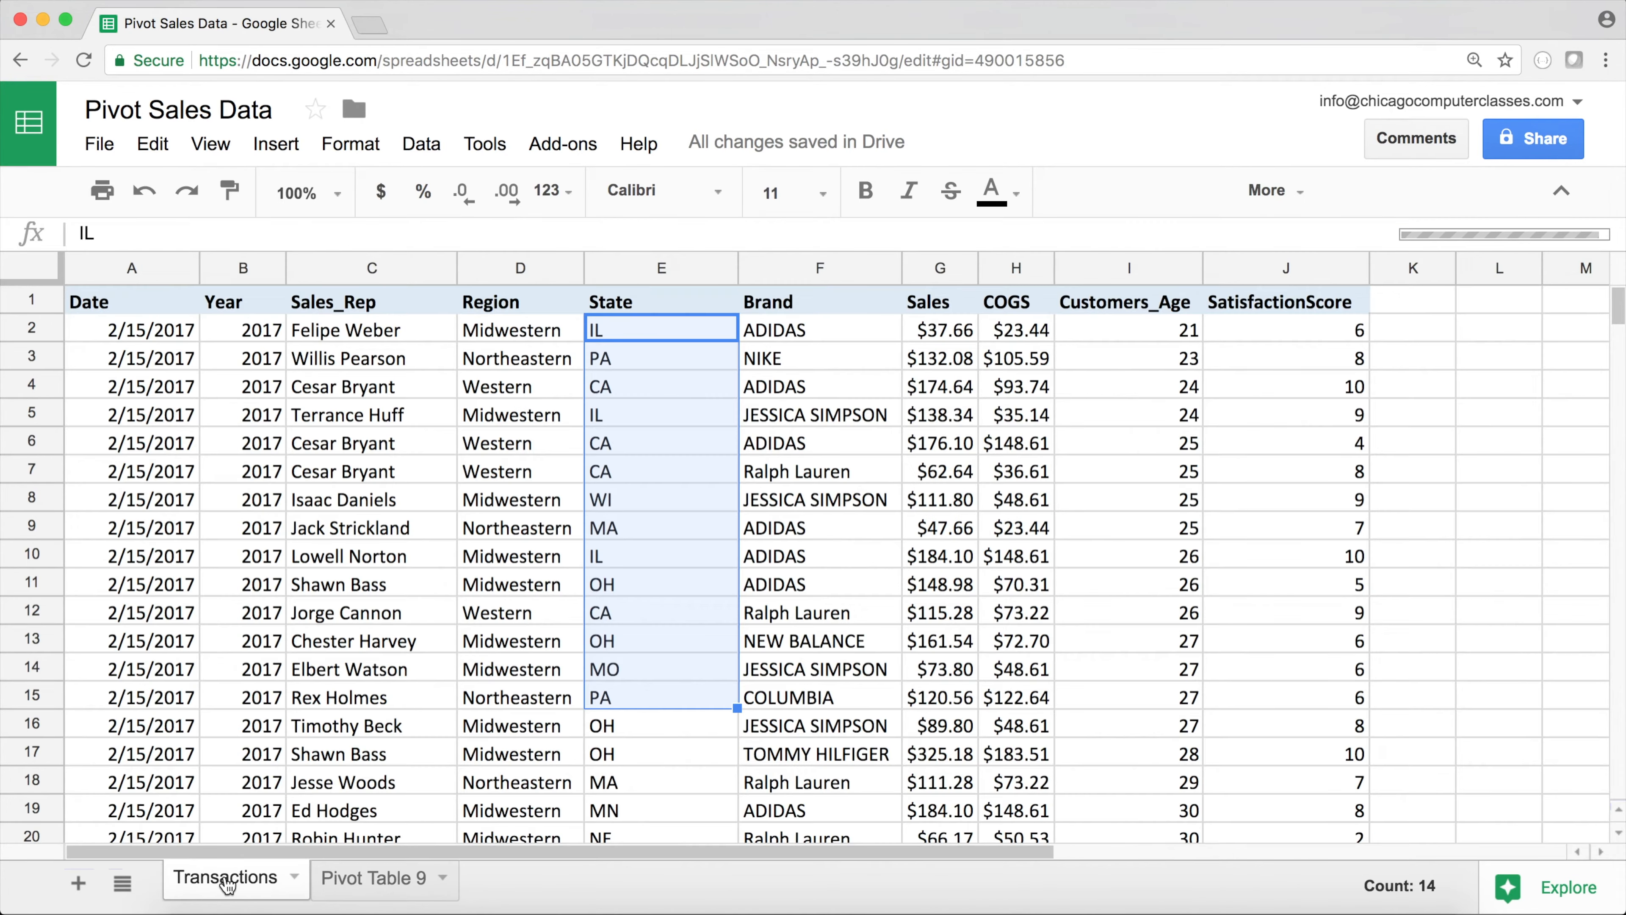
left_click_drag(1282, 328, 1287, 640)
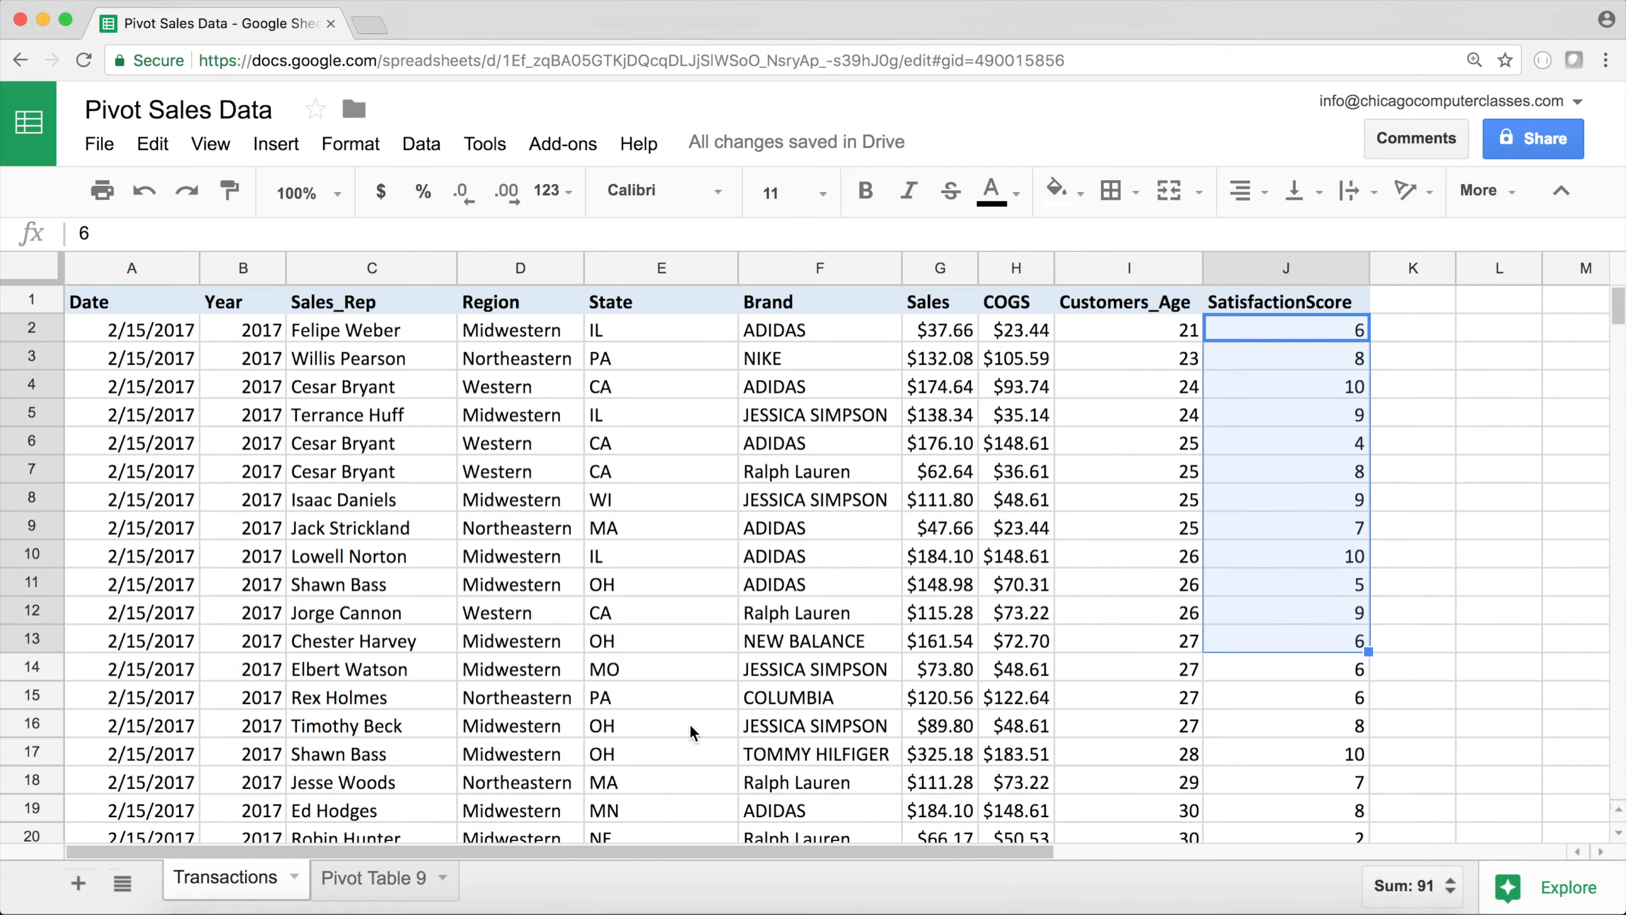
left_click(374, 878)
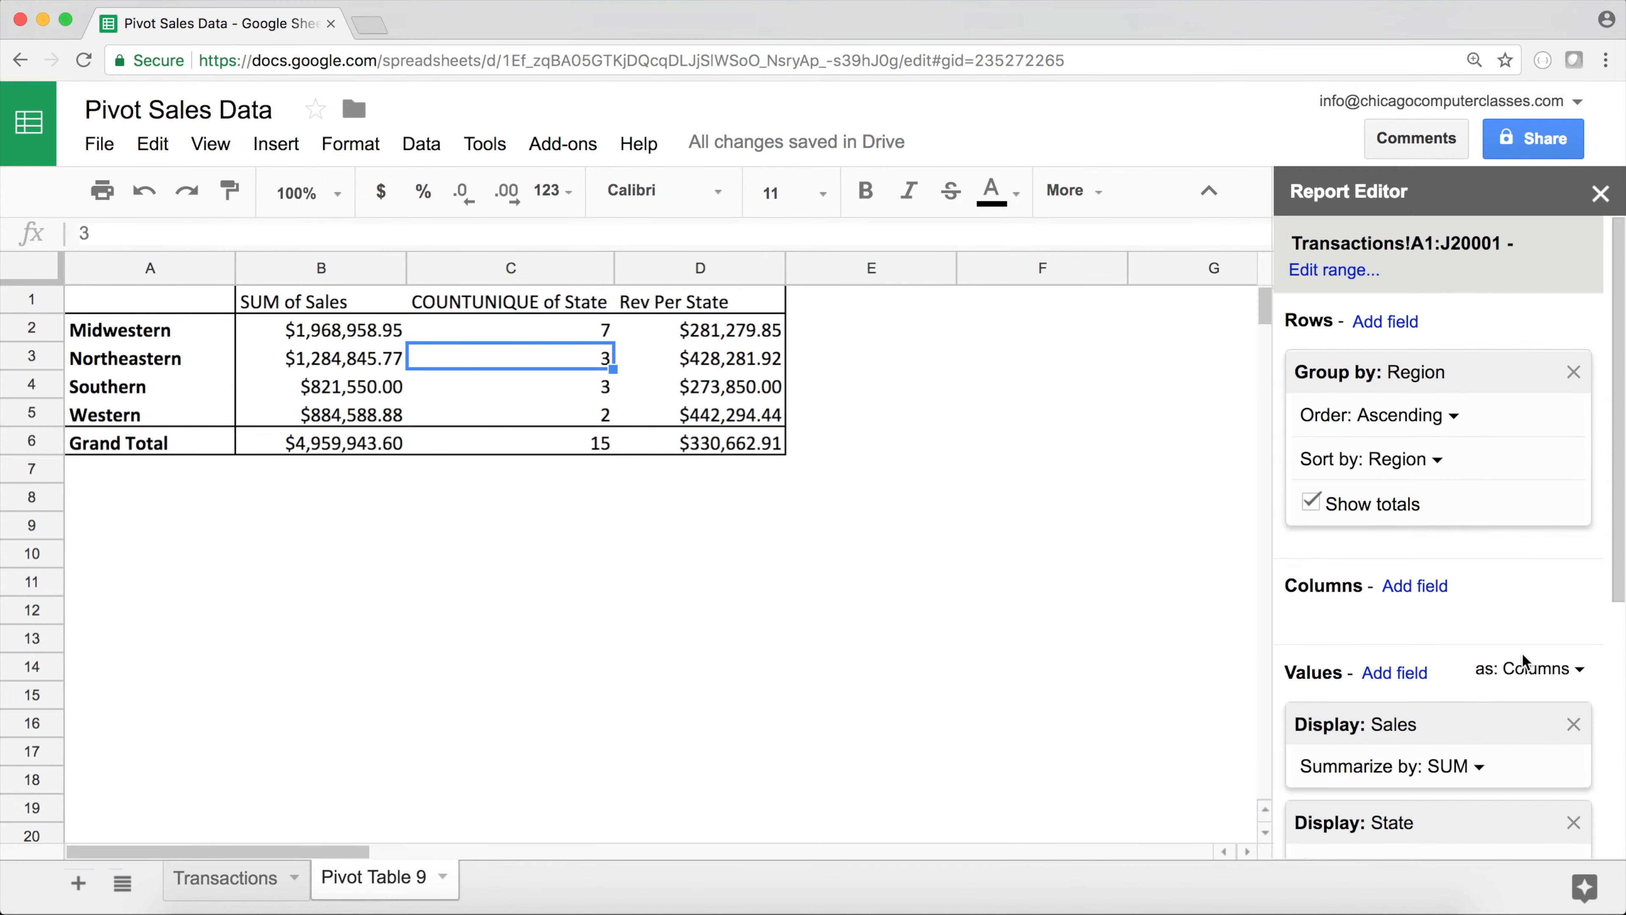
Remove the Rev Per State, State and Sales fields from the pivot table's values
scroll(1552, 693, "down", 10)
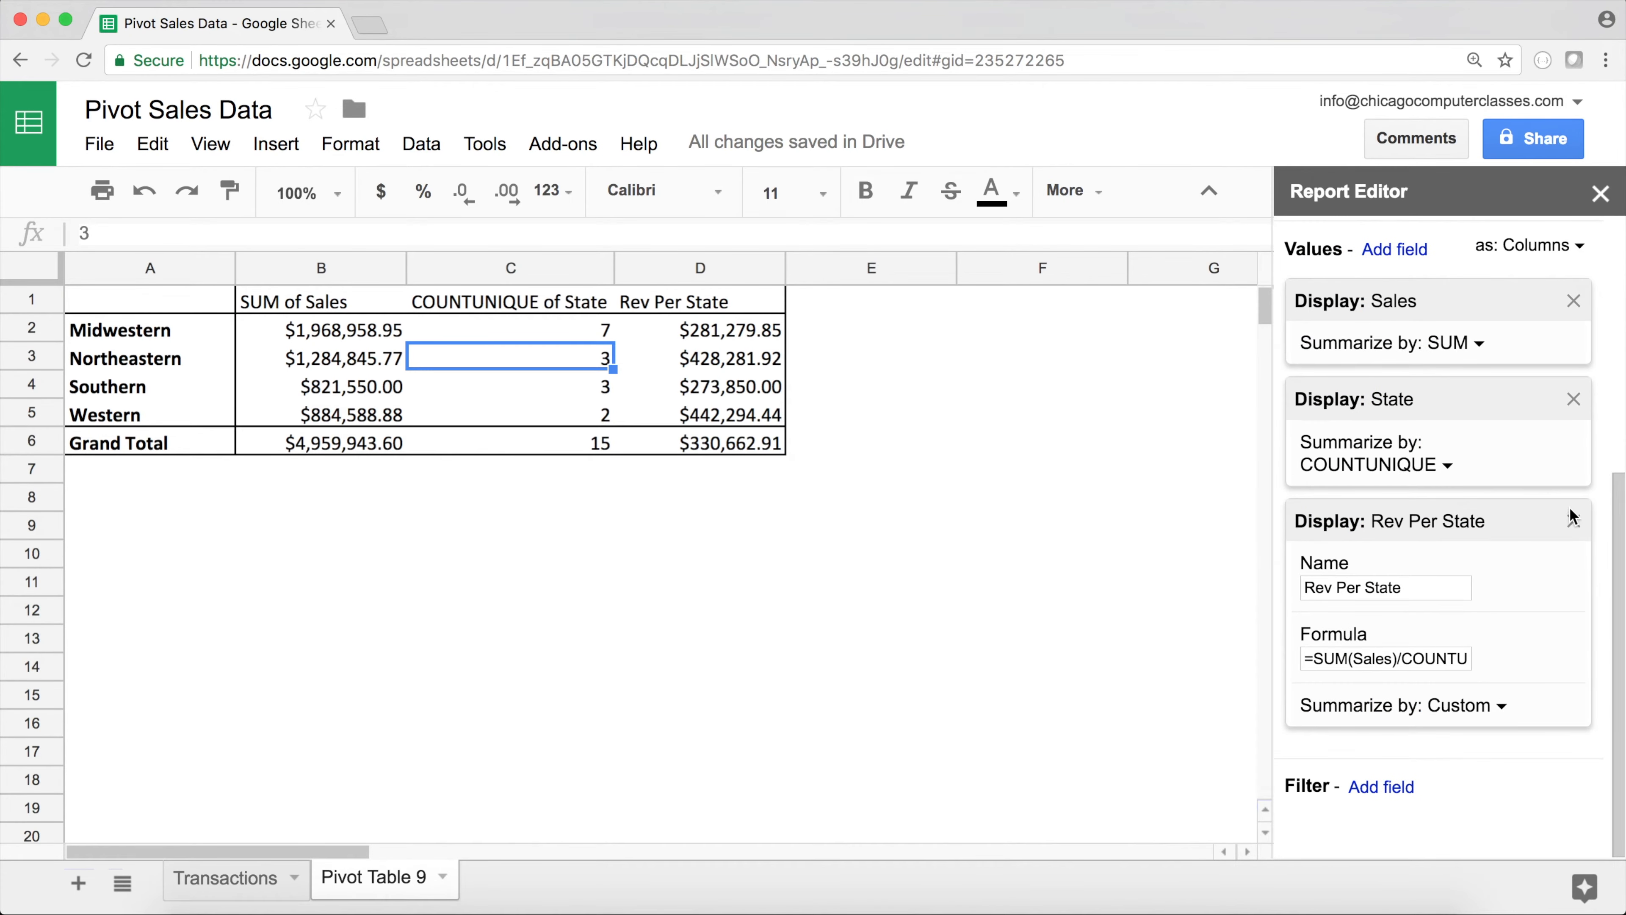
left_click(1573, 521)
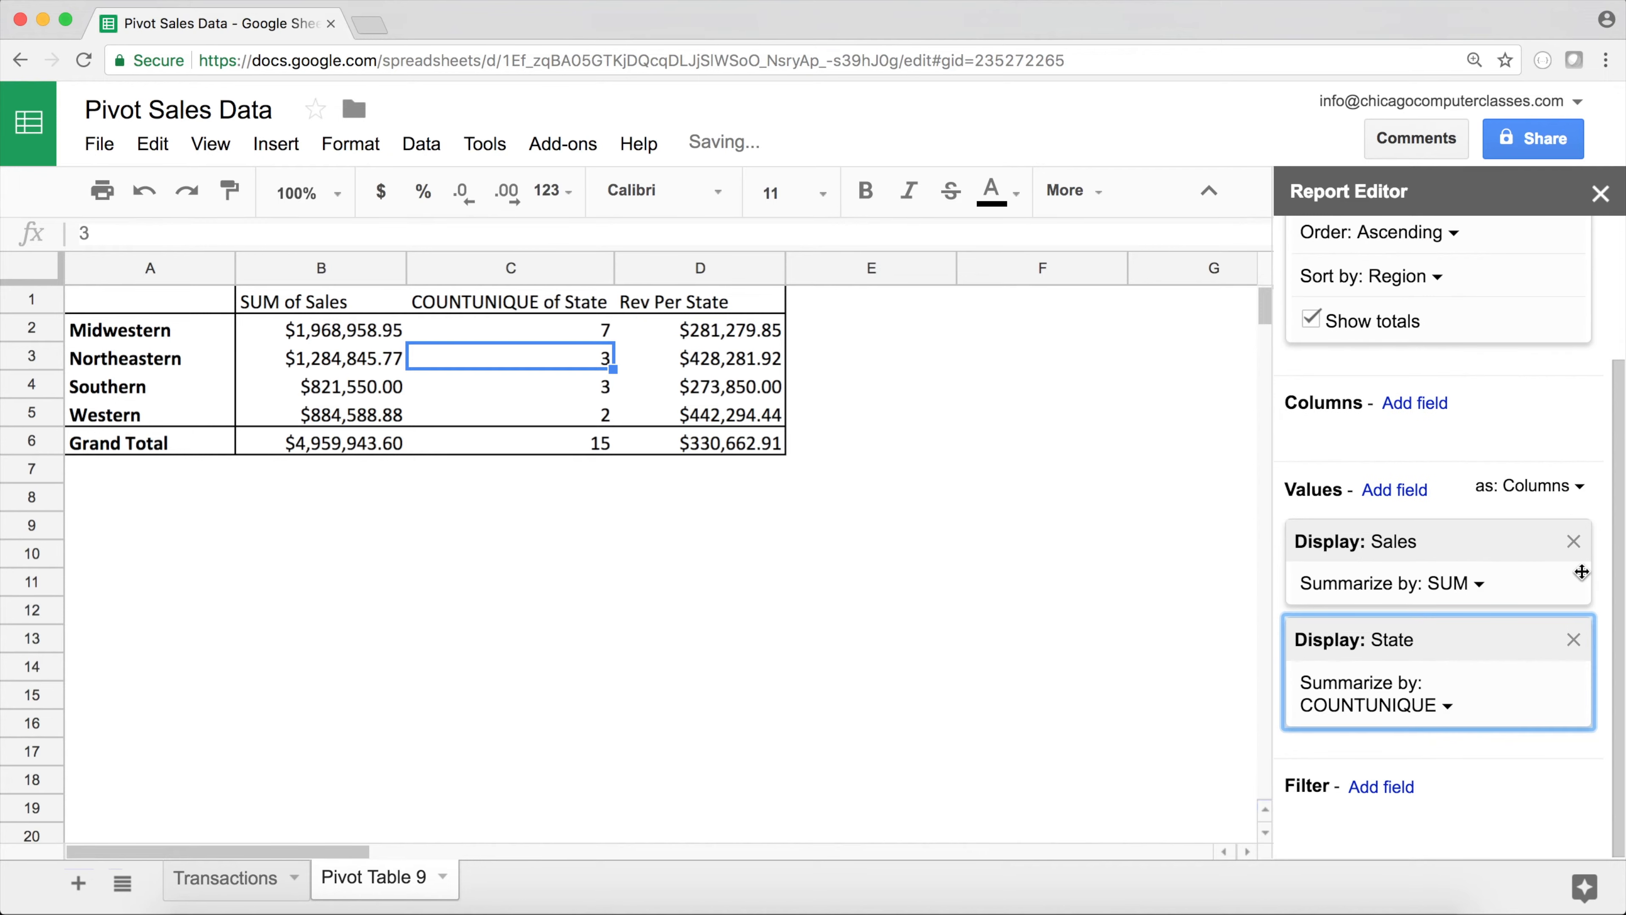
left_click(1573, 639)
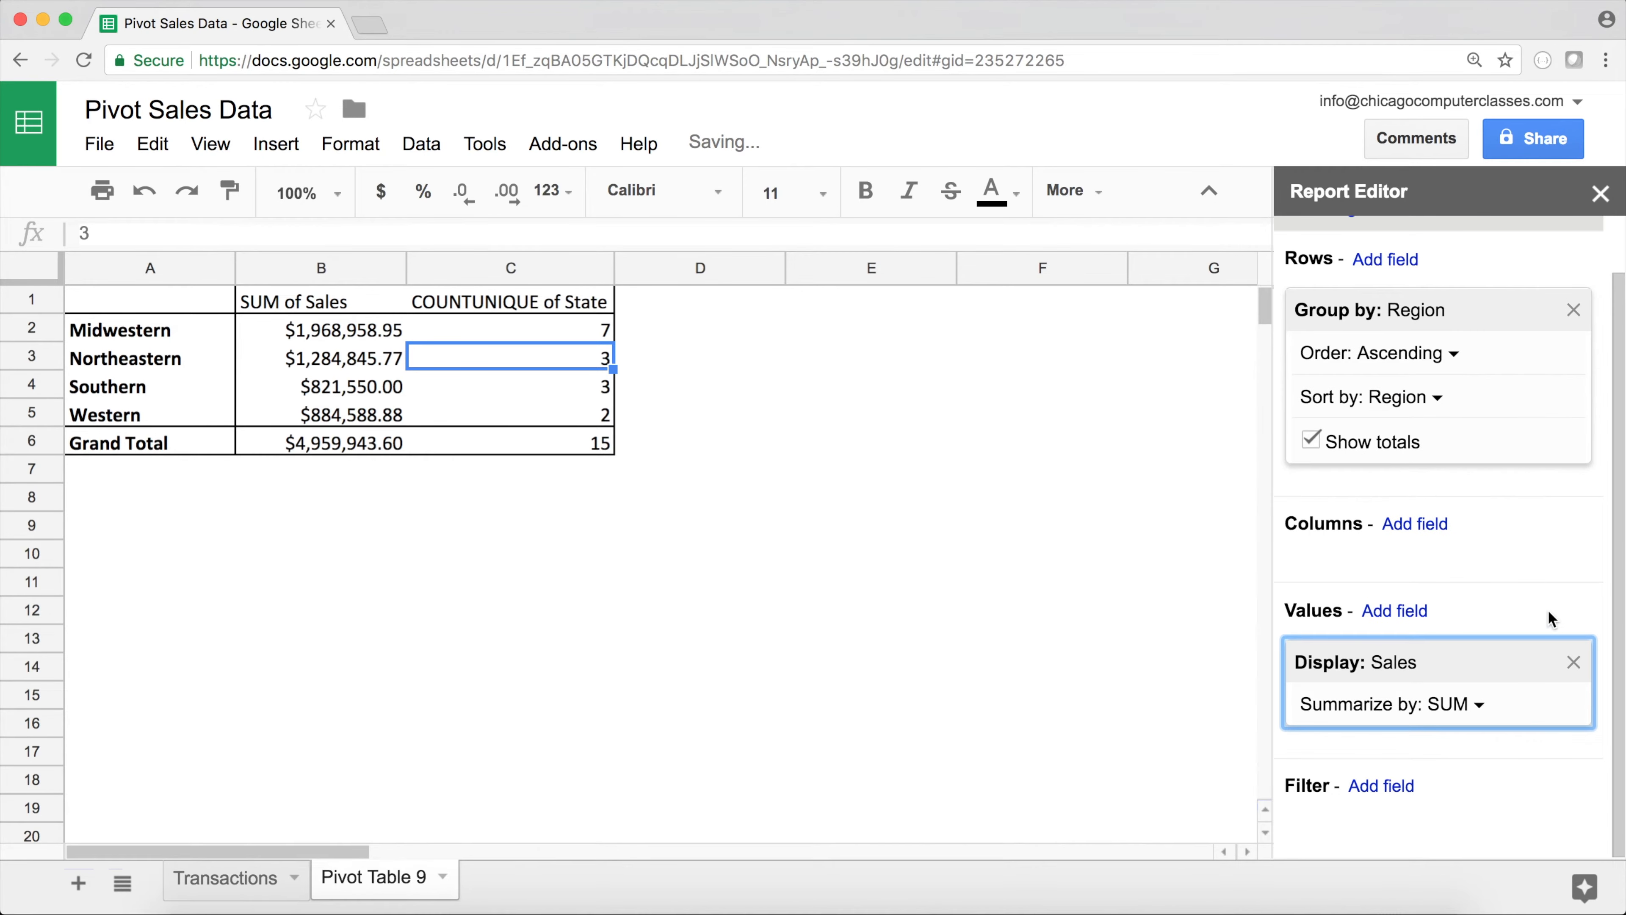
left_click(1574, 659)
Add SatisfactionScore to the pivot table's values, summarized by AVERAGE, and check the results in B1:B5
left_click(1391, 570)
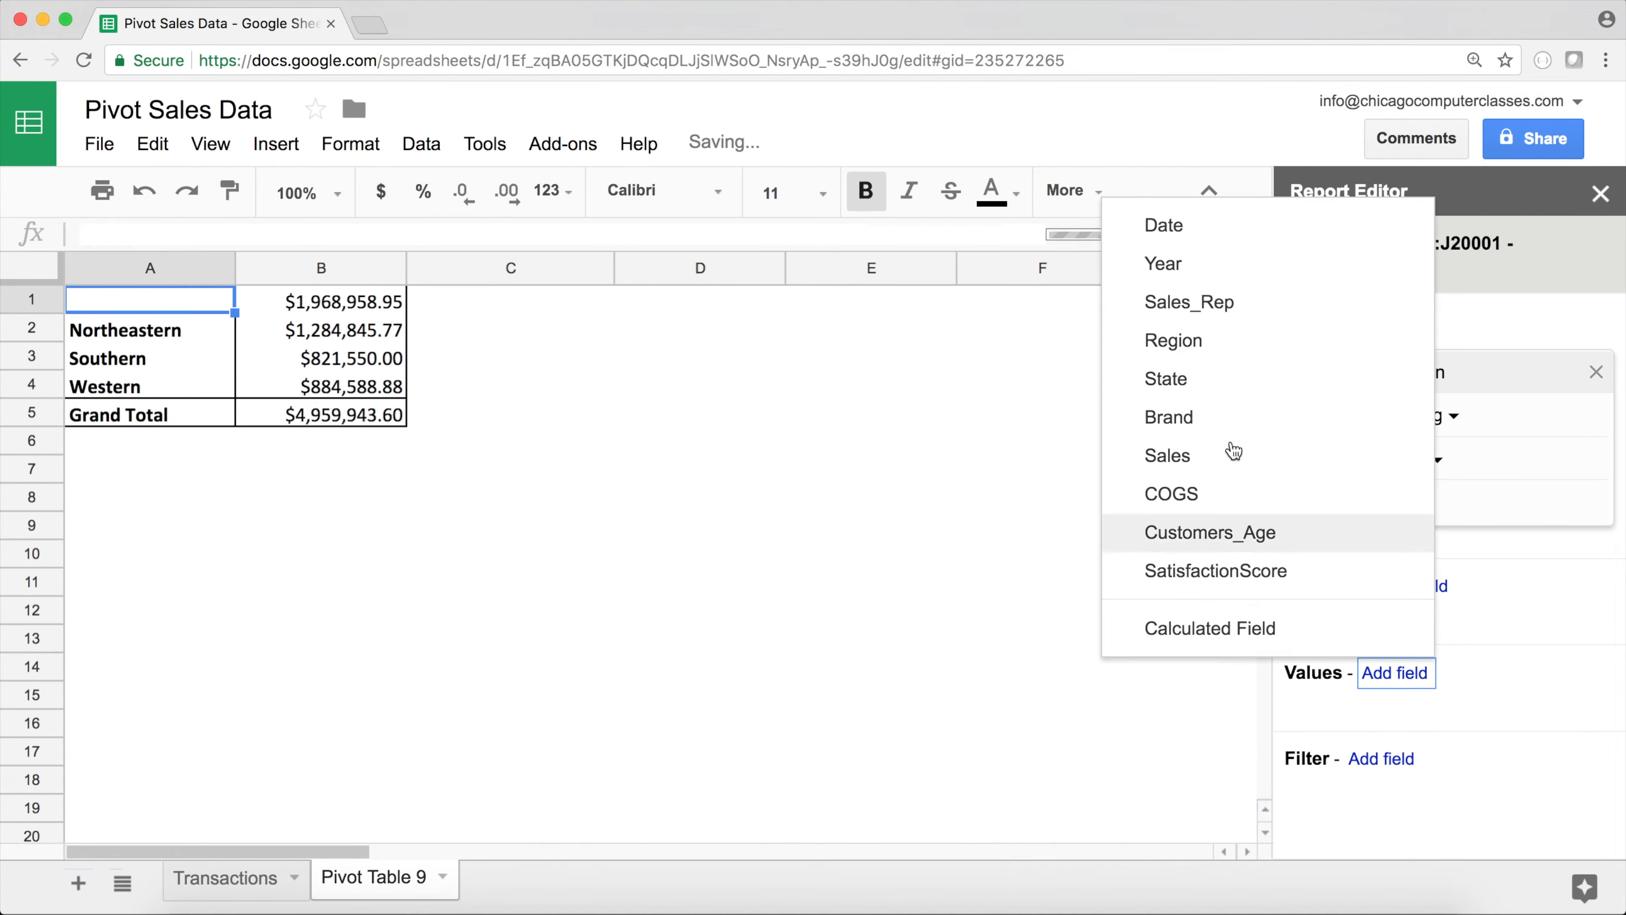
left_click(1235, 570)
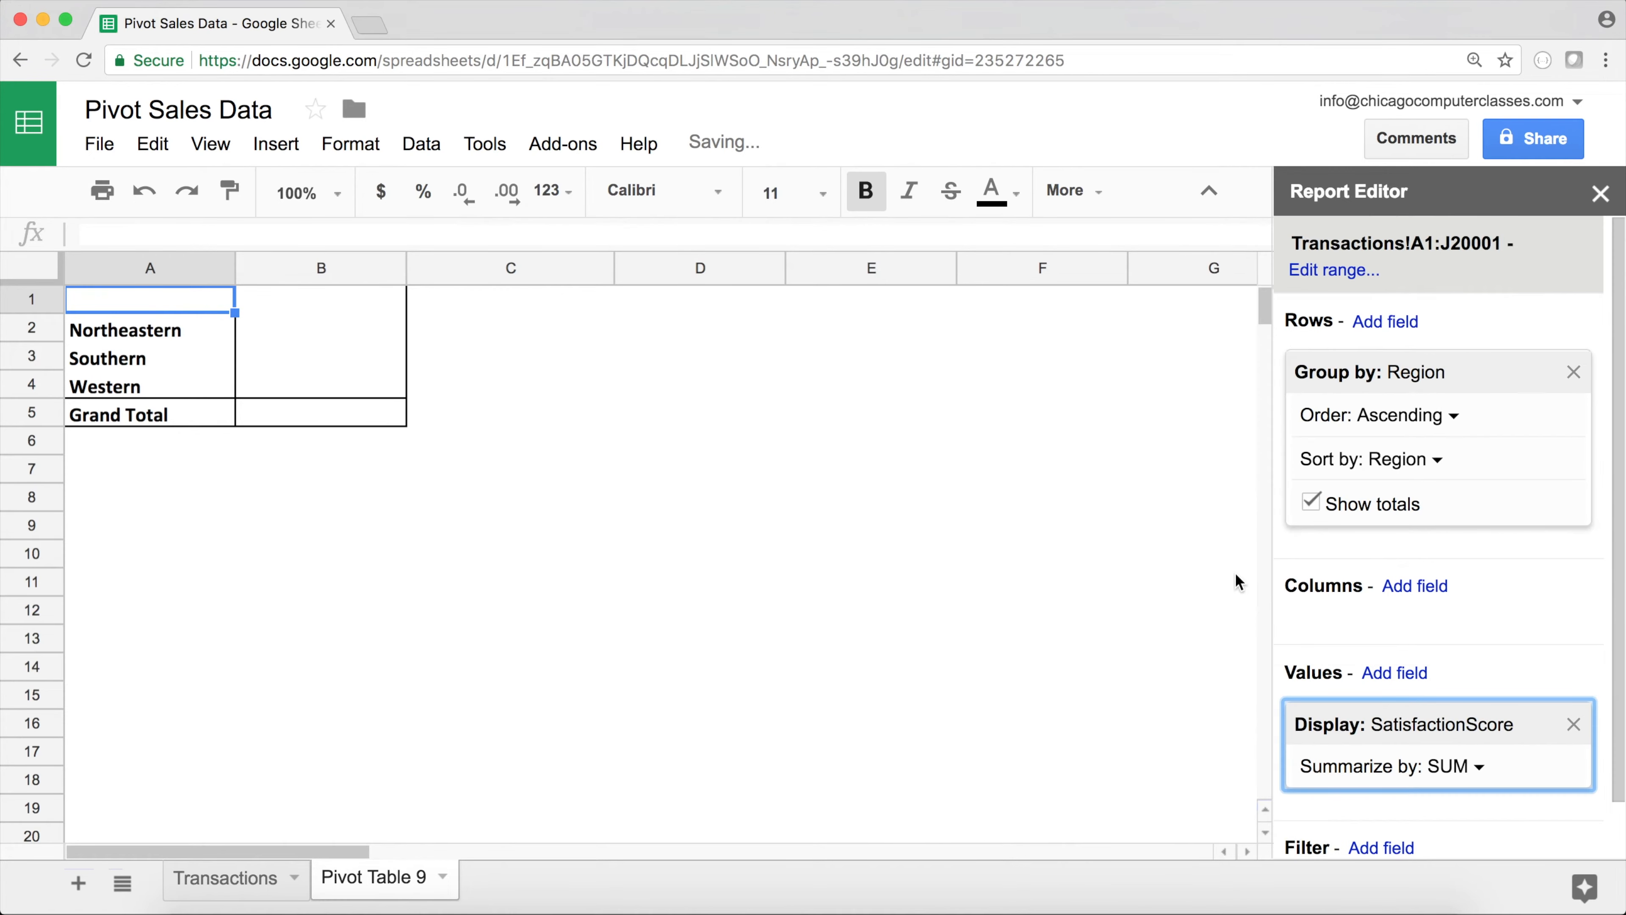
scroll(1532, 656, "down", 2)
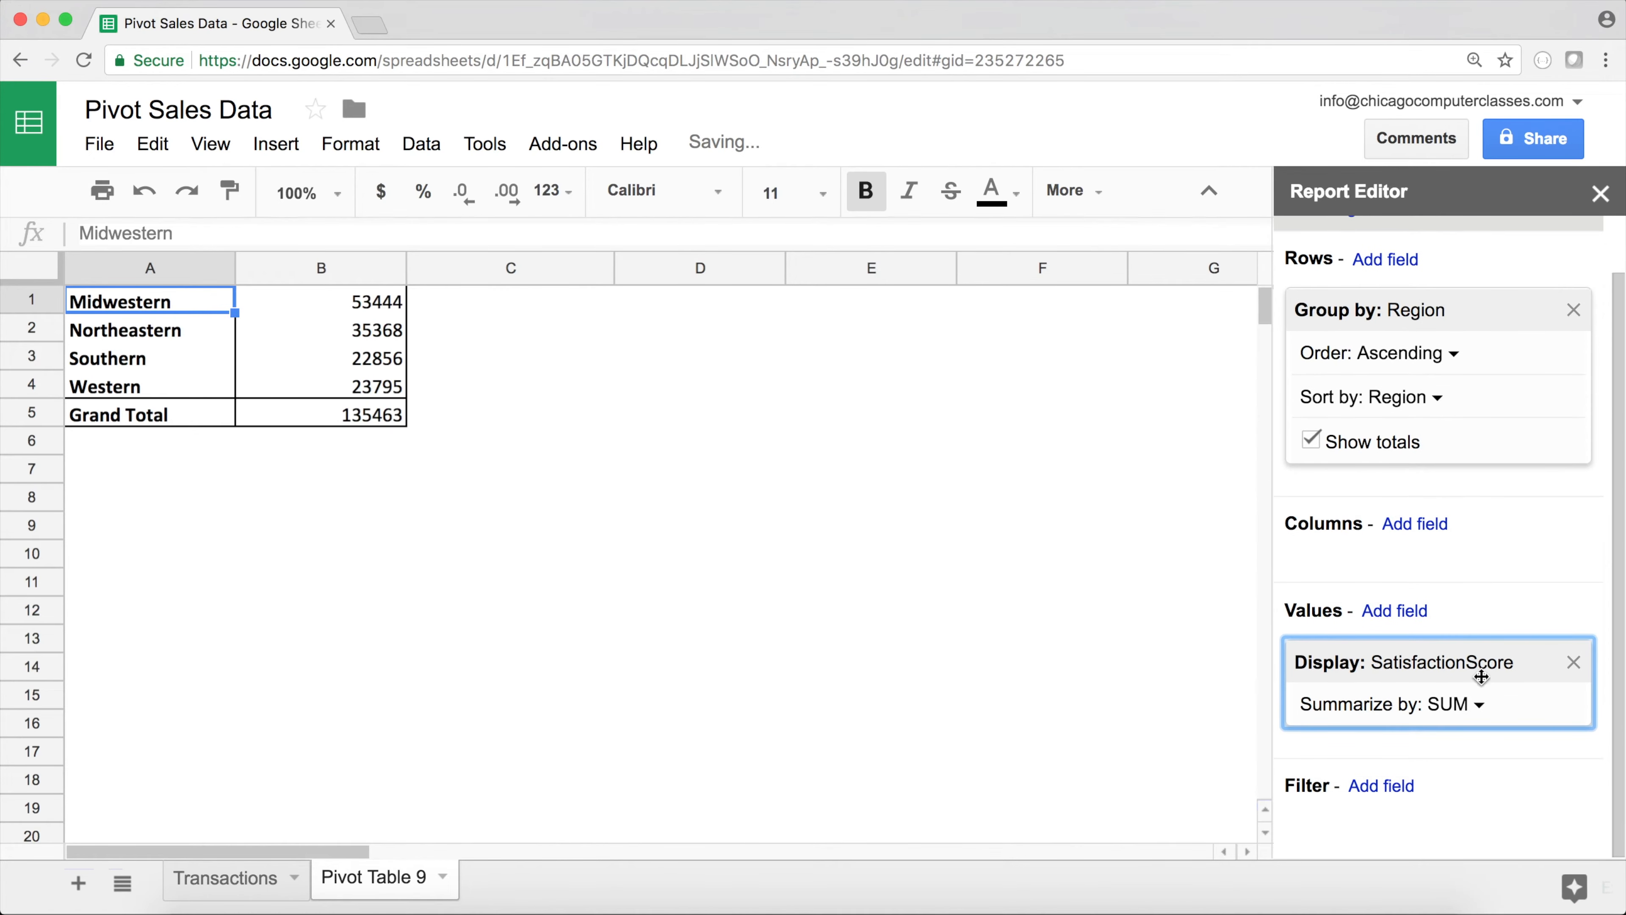
left_click(1471, 705)
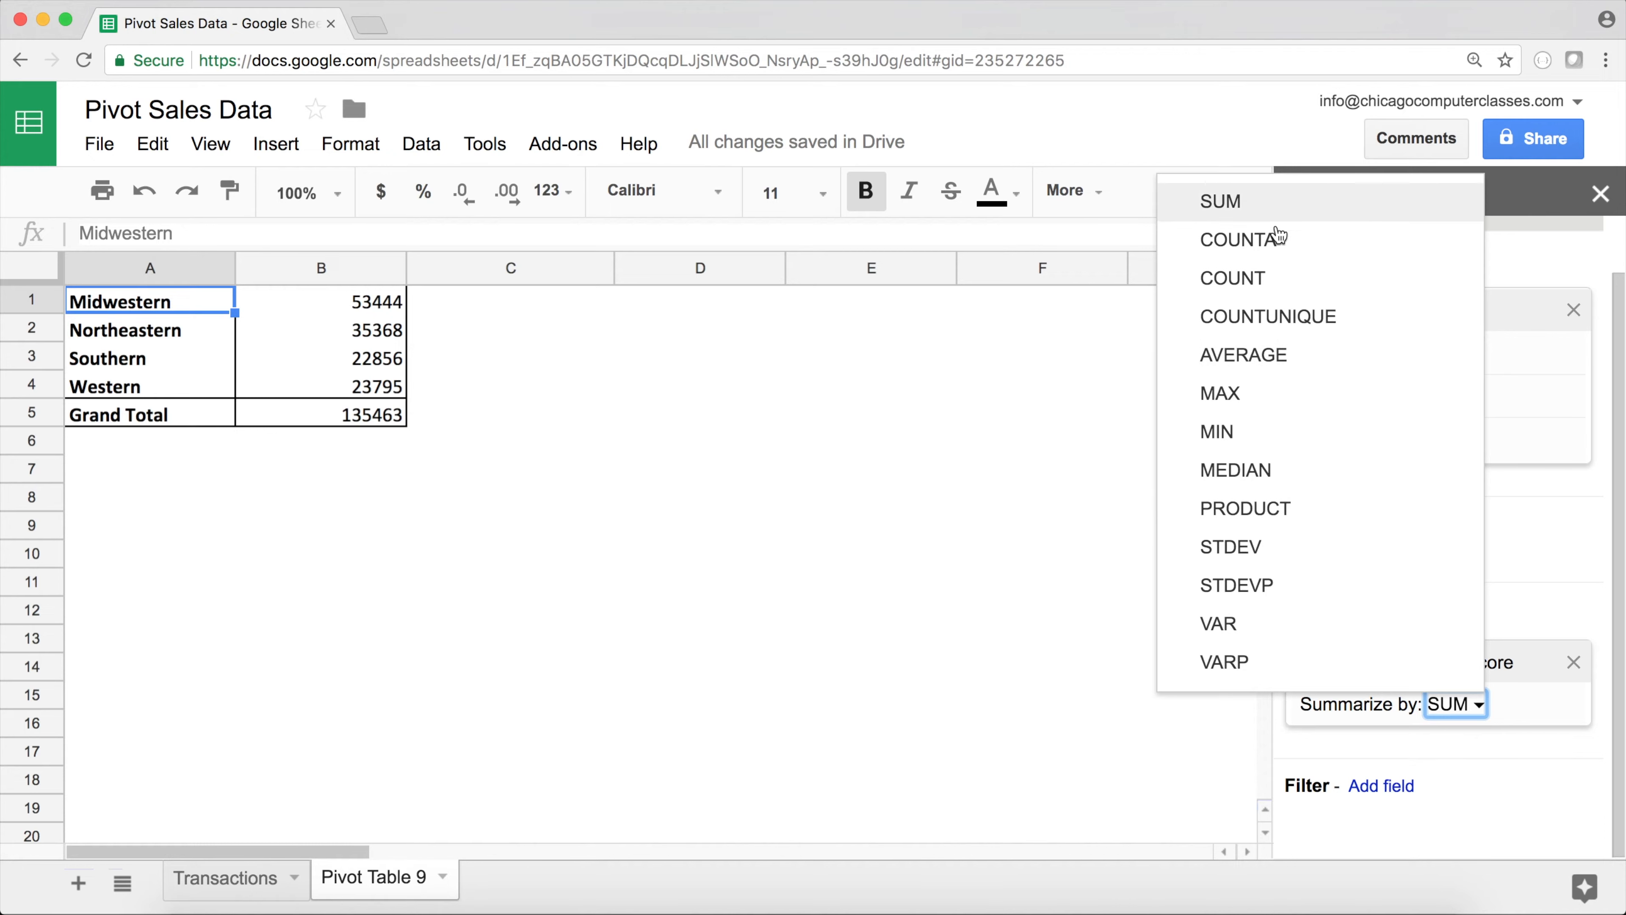
left_click(1261, 354)
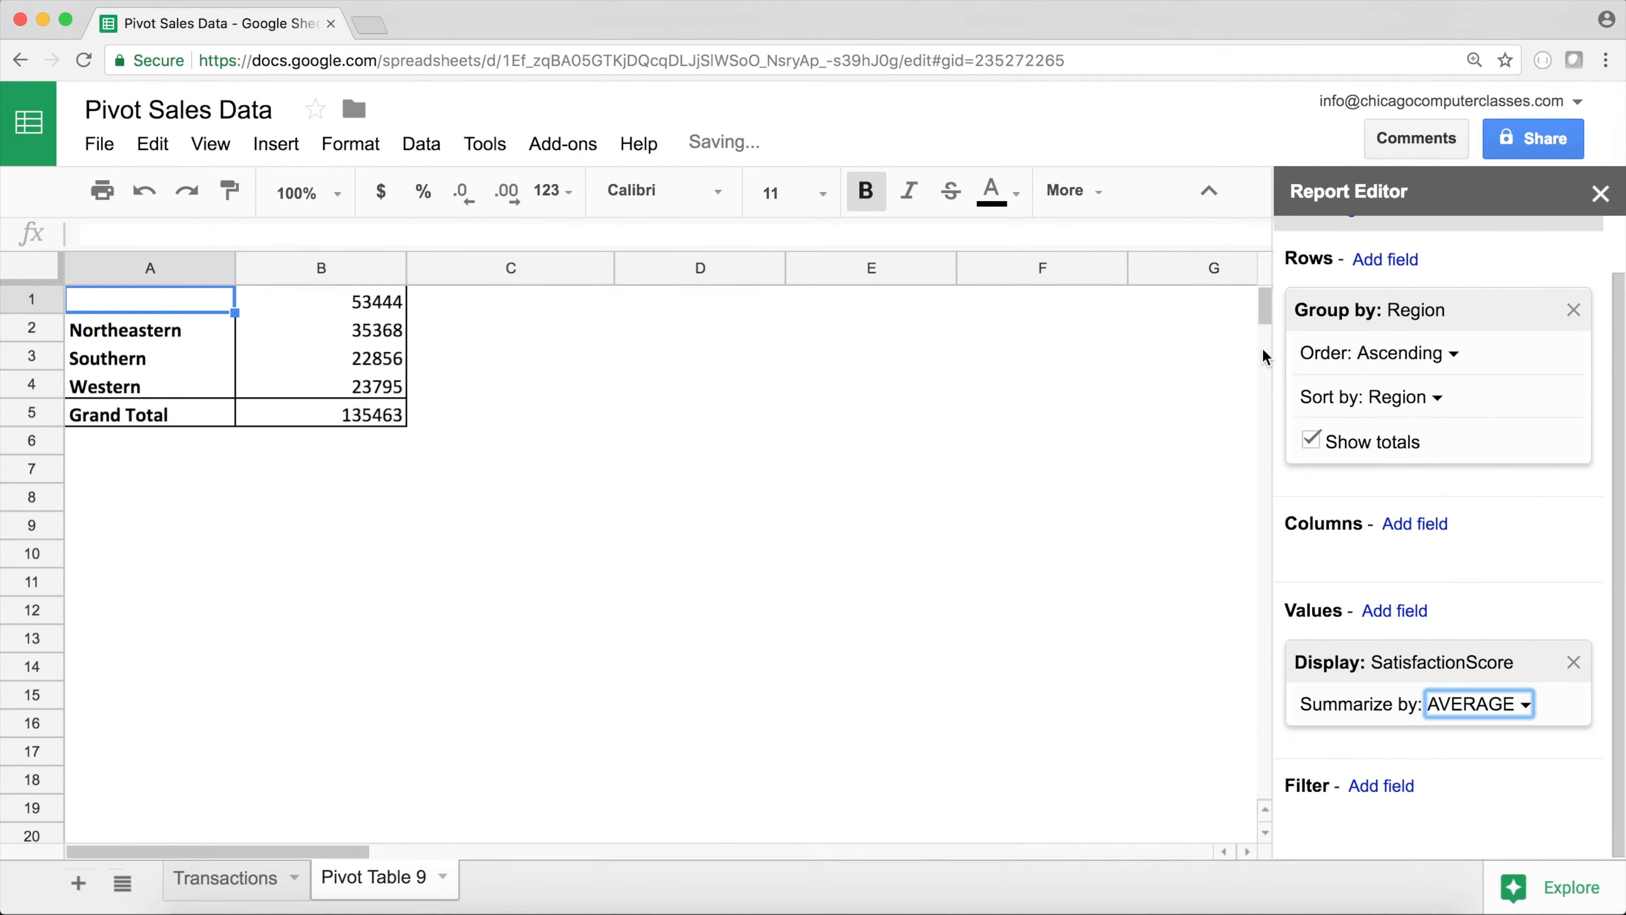
left_click_drag(344, 308, 345, 423)
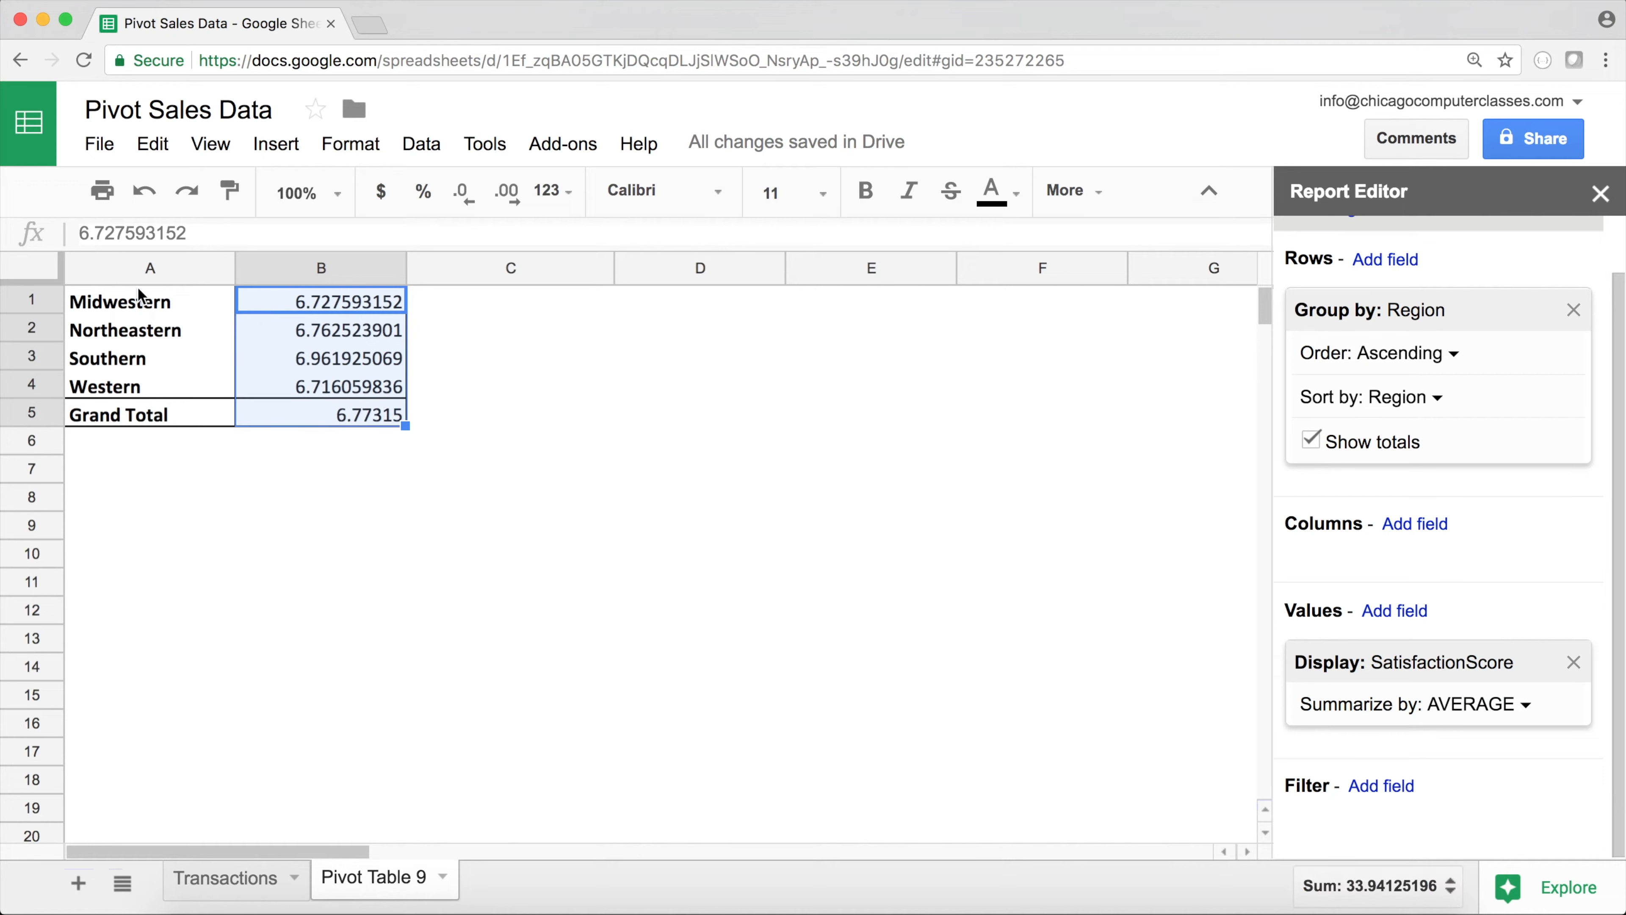
Try summarizing SatisfactionScore by STDEV and restore AVERAGE
left_click(1513, 707)
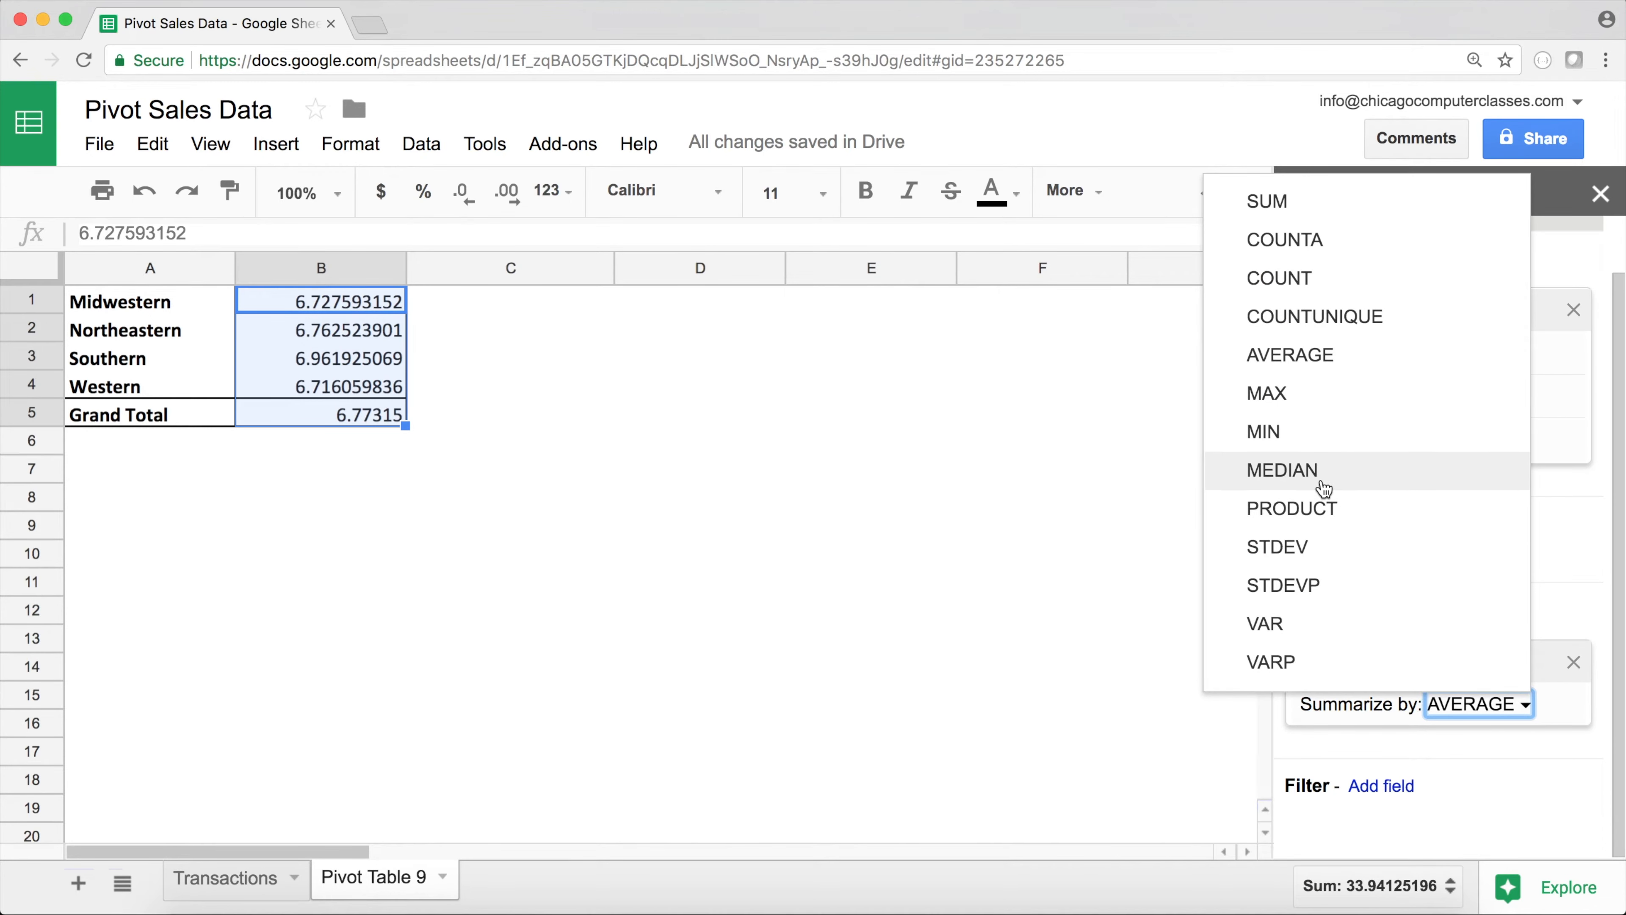
left_click(1317, 548)
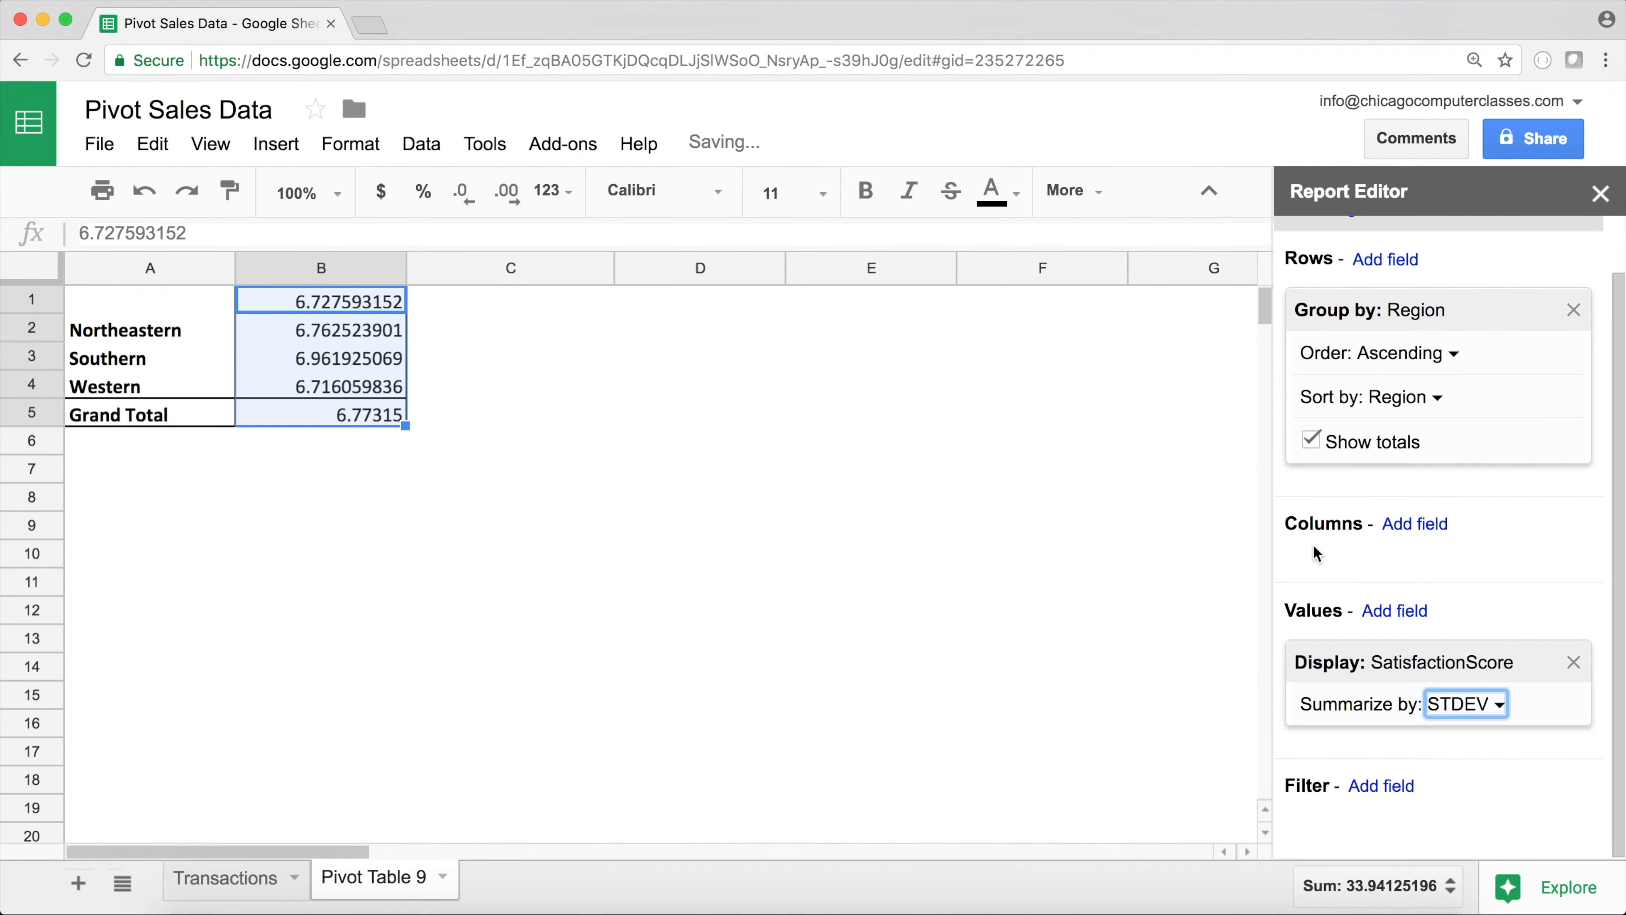
left_click(1485, 706)
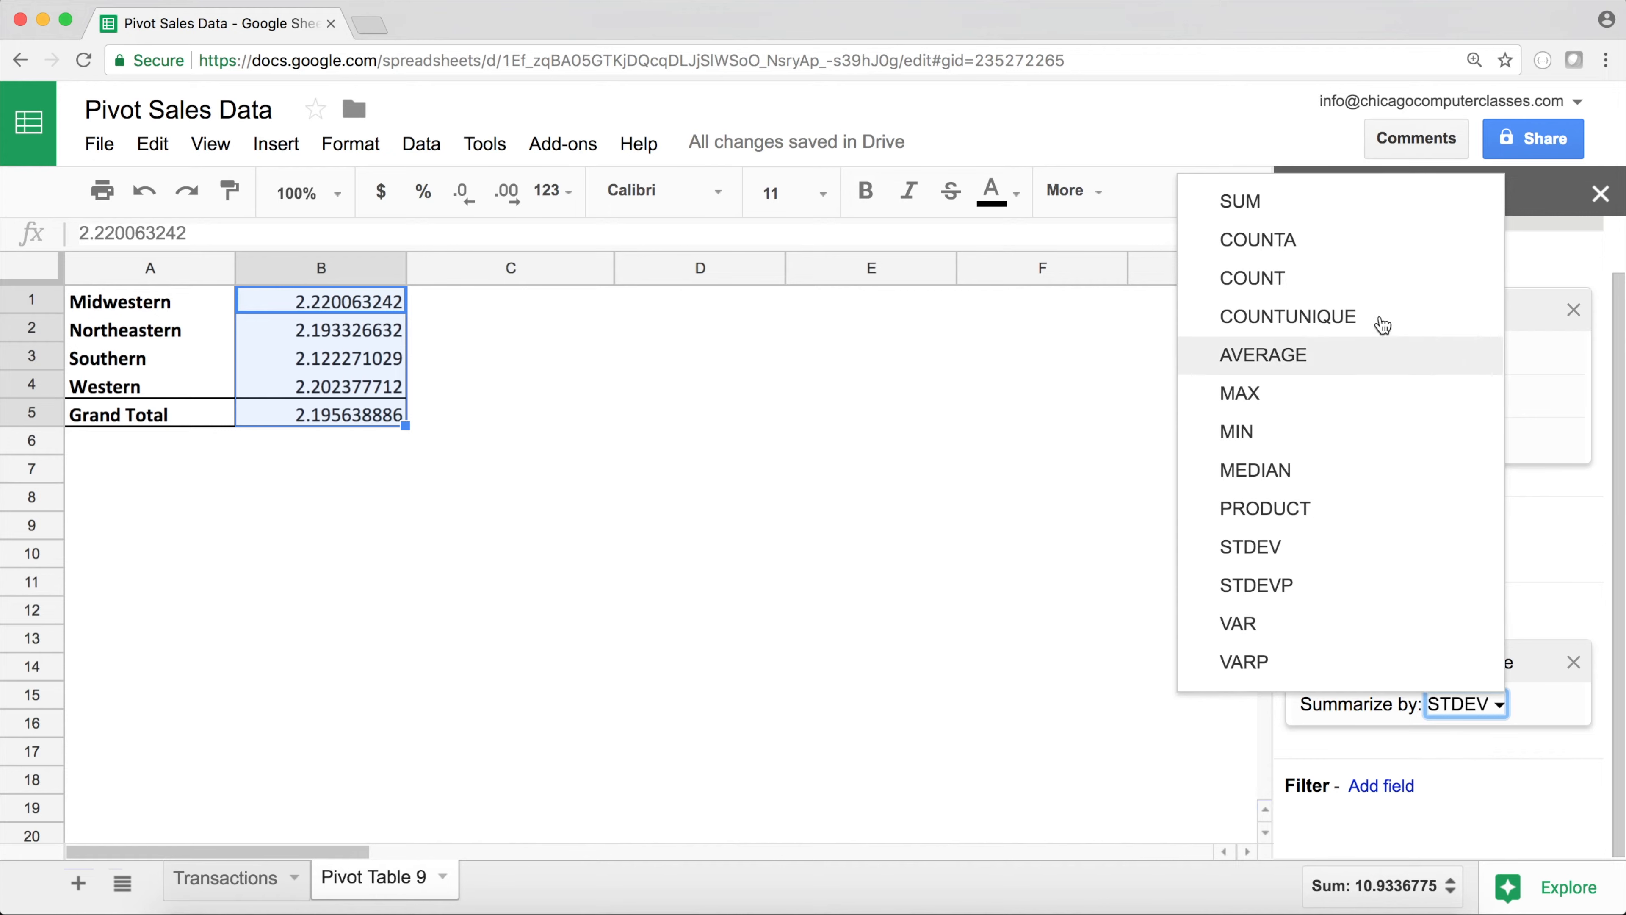
left_click(1304, 362)
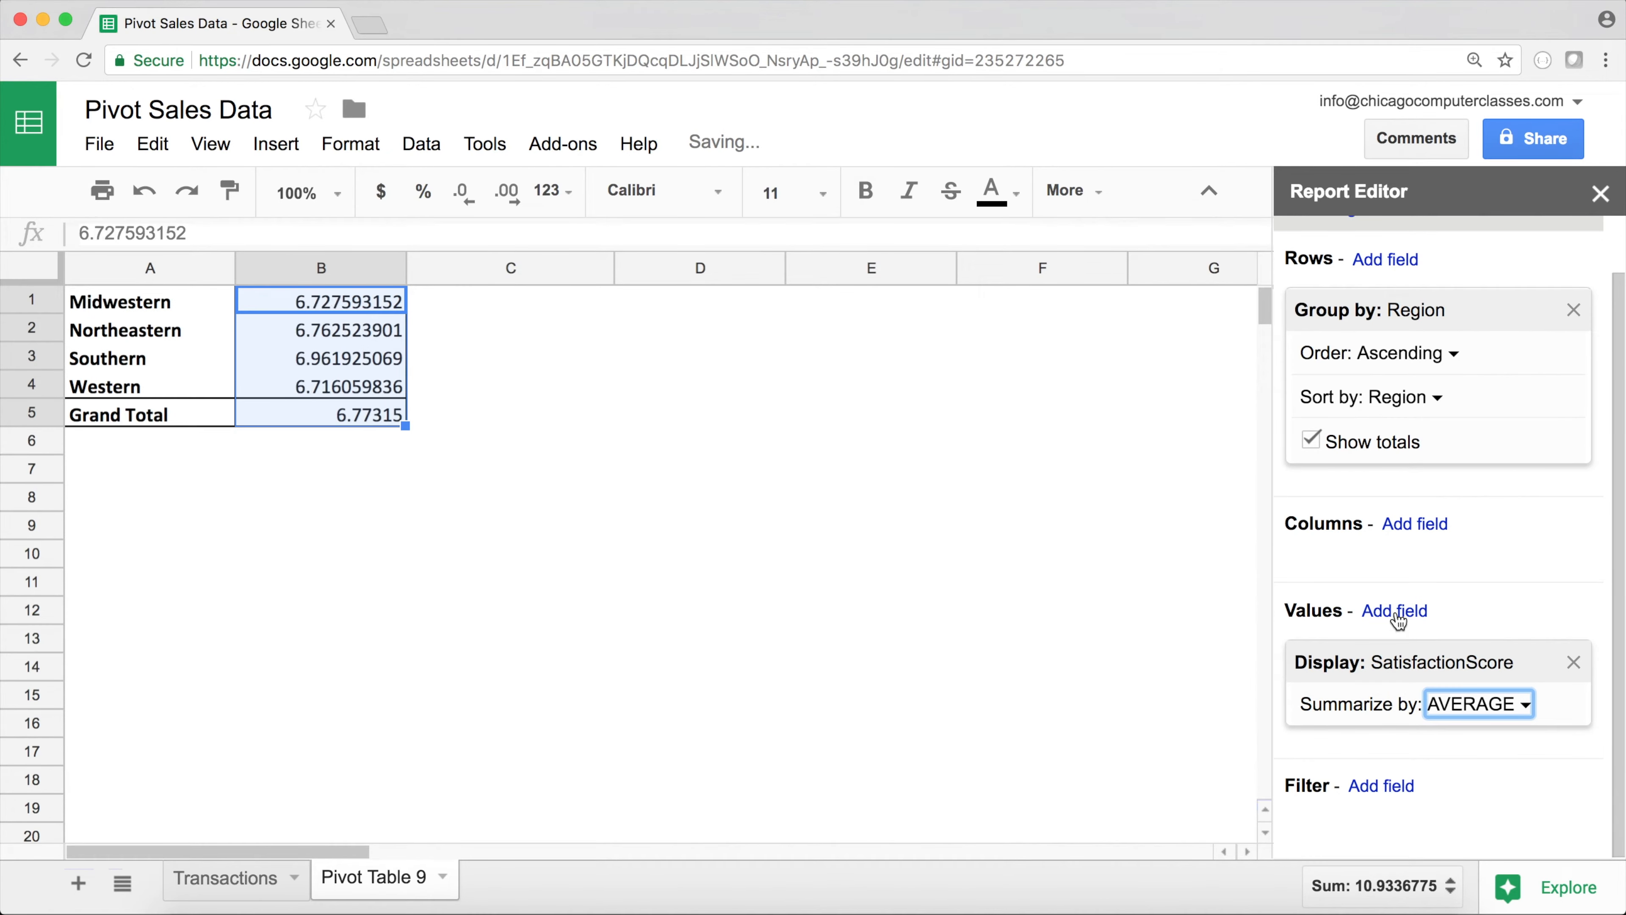
Add a calculated field named Average Deviation to the values, summarized by Custom
left_click(1396, 613)
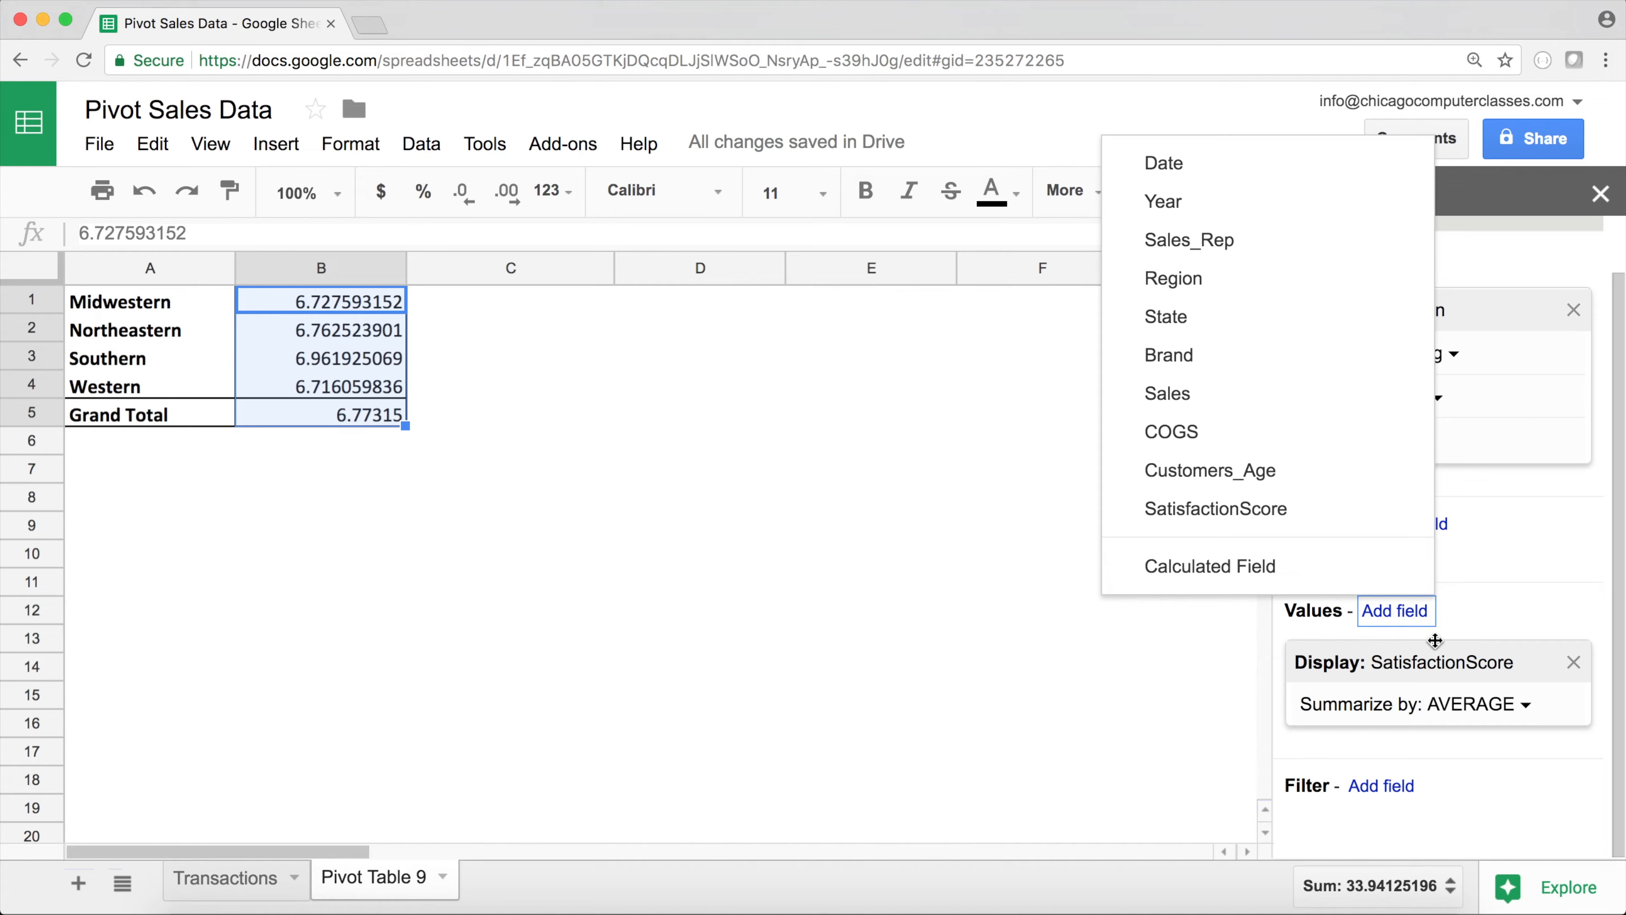
left_click(1214, 566)
scroll(1466, 660, "down", 1)
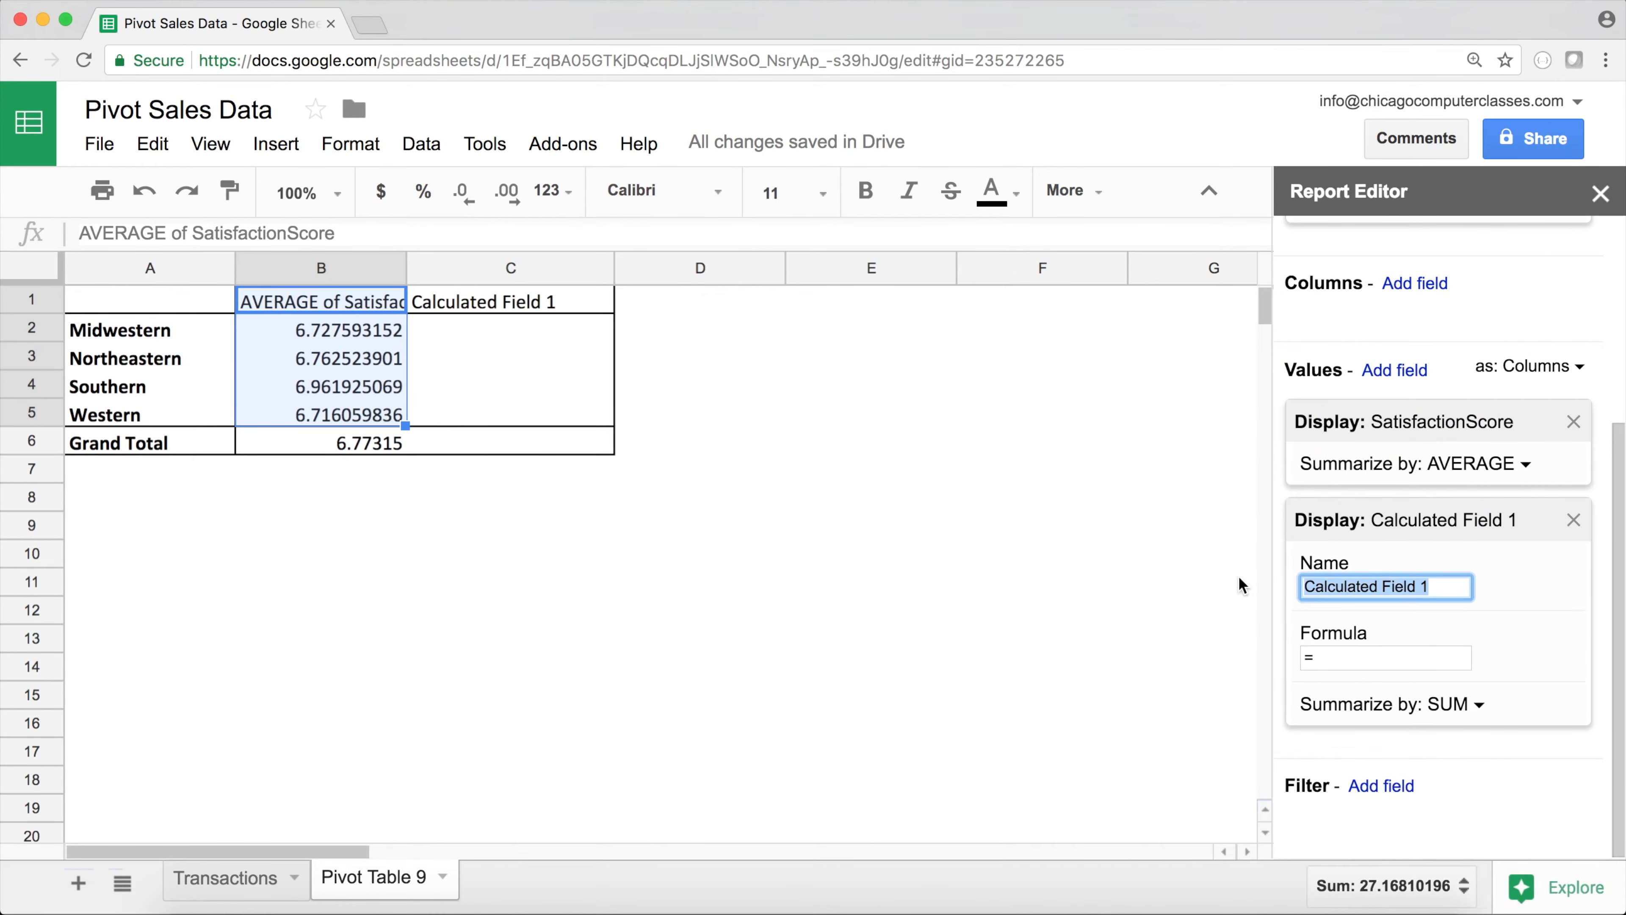
type("Average Deviation")
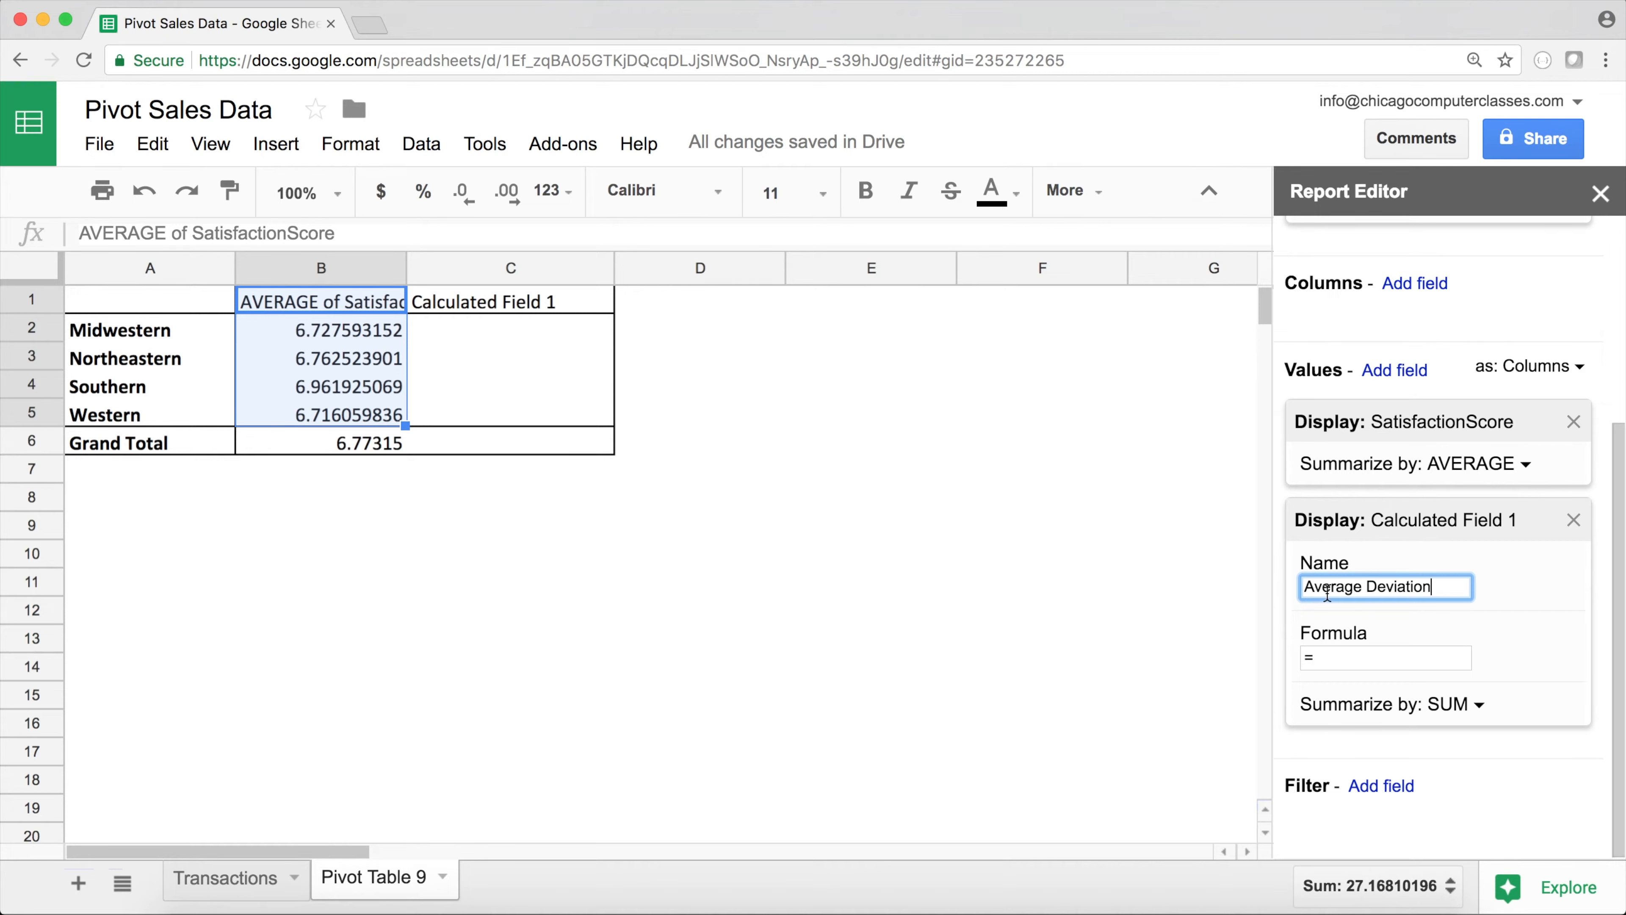
left_click(1373, 649)
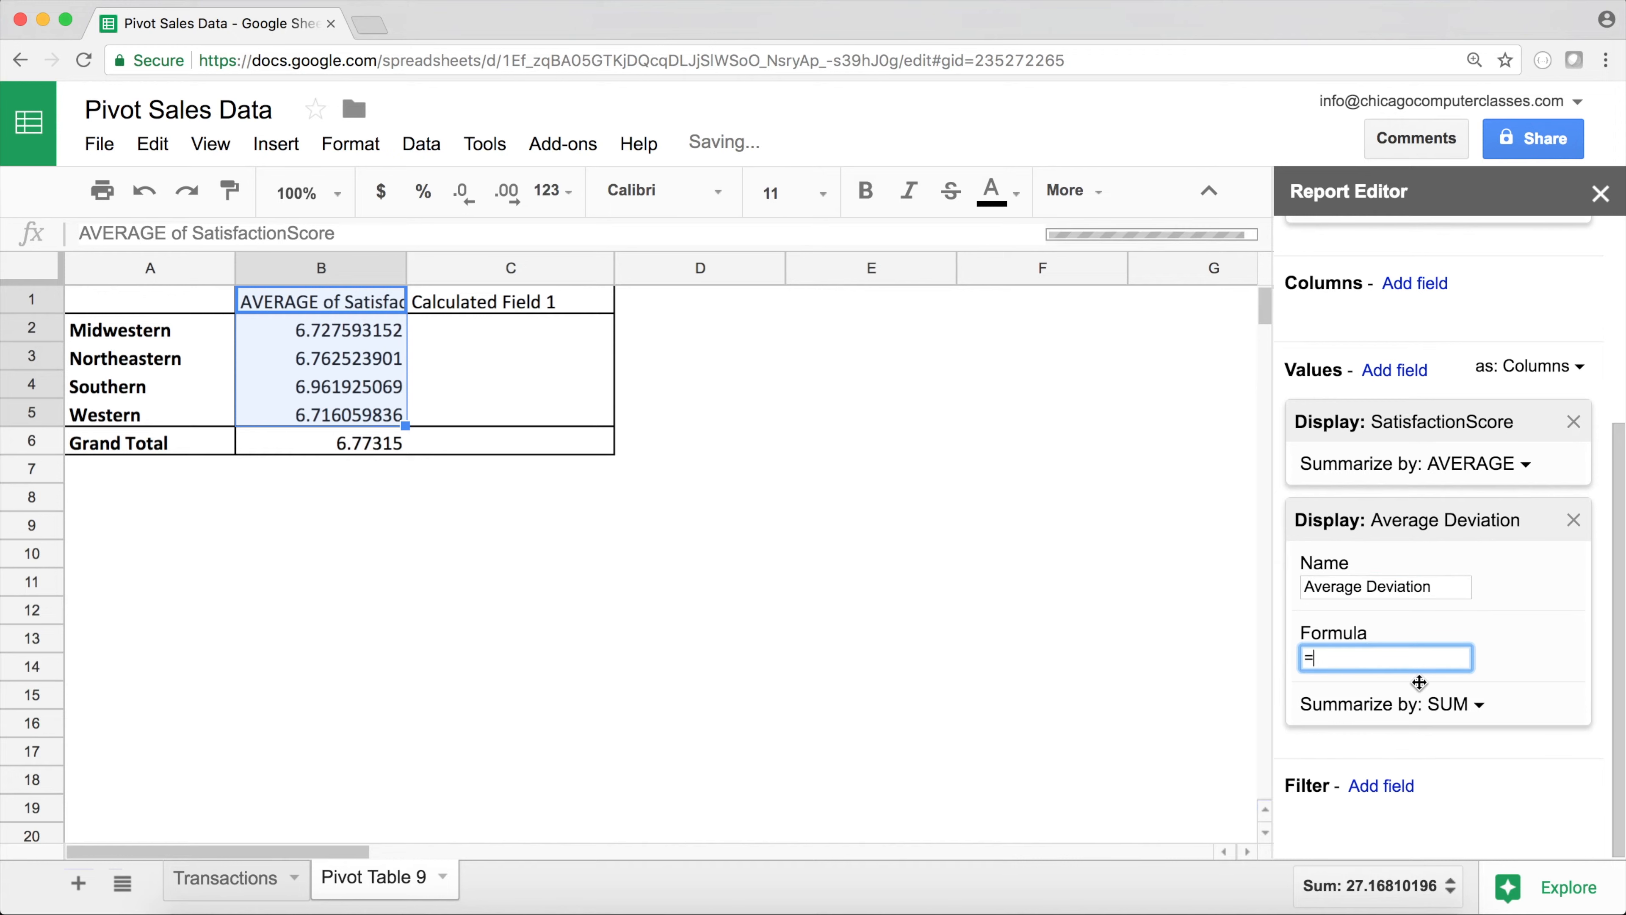
left_click(1450, 706)
left_click(1402, 783)
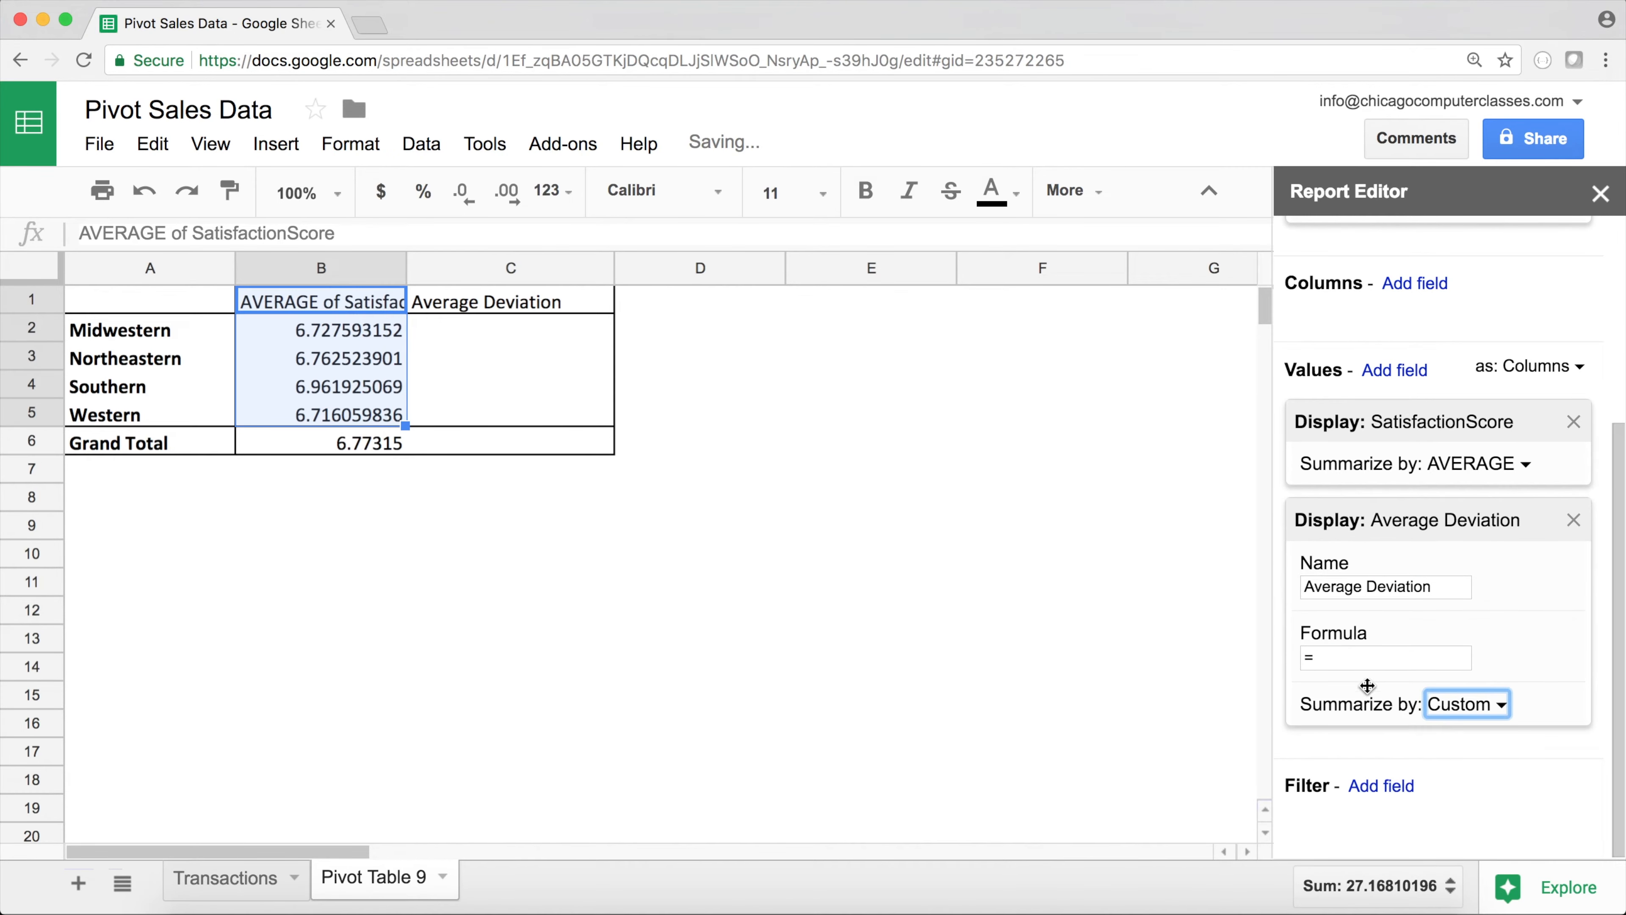
Set the Average Deviation formula to =AVEDEV(SatisfactionScore) and check the results in C2:C6
left_click(1359, 661)
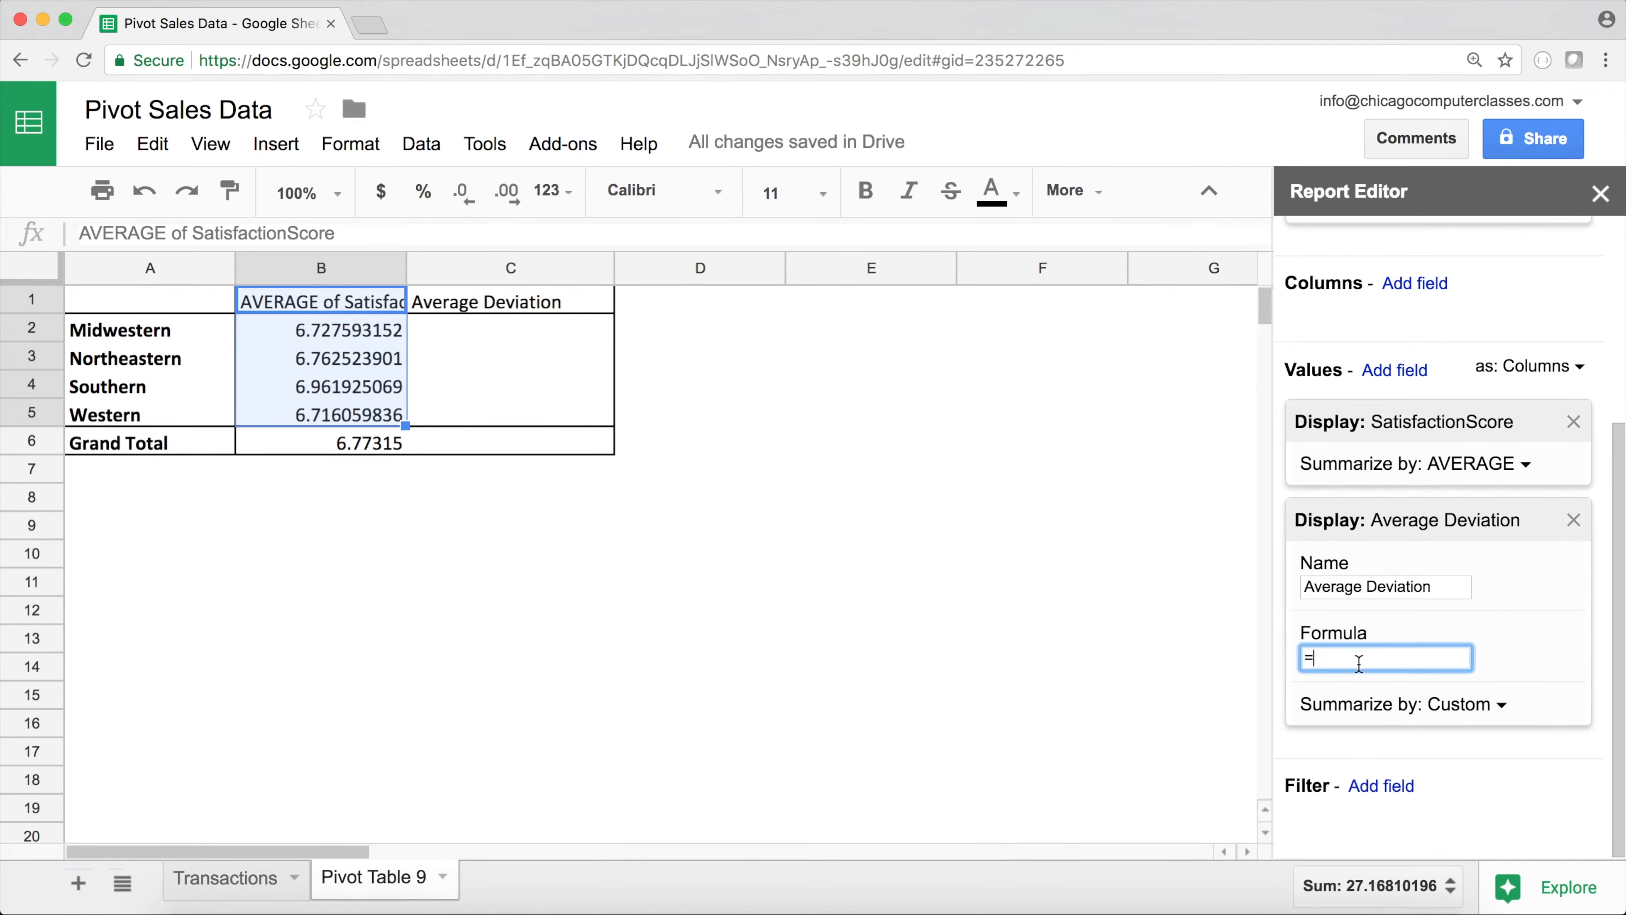
type("AVEDEV(")
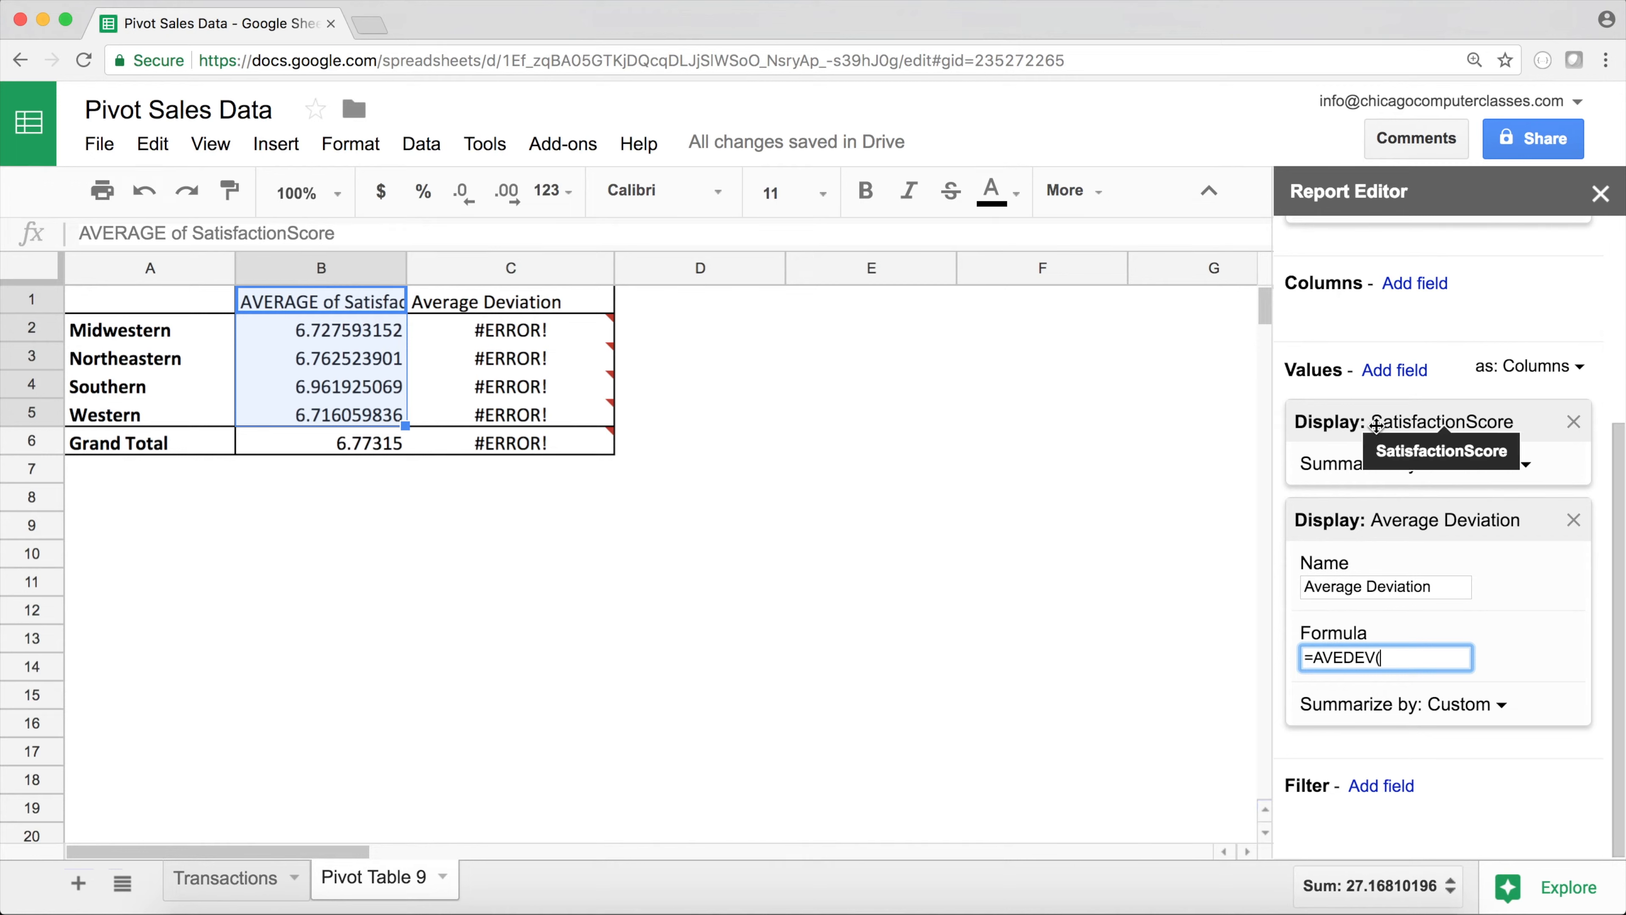
type("Satisfact")
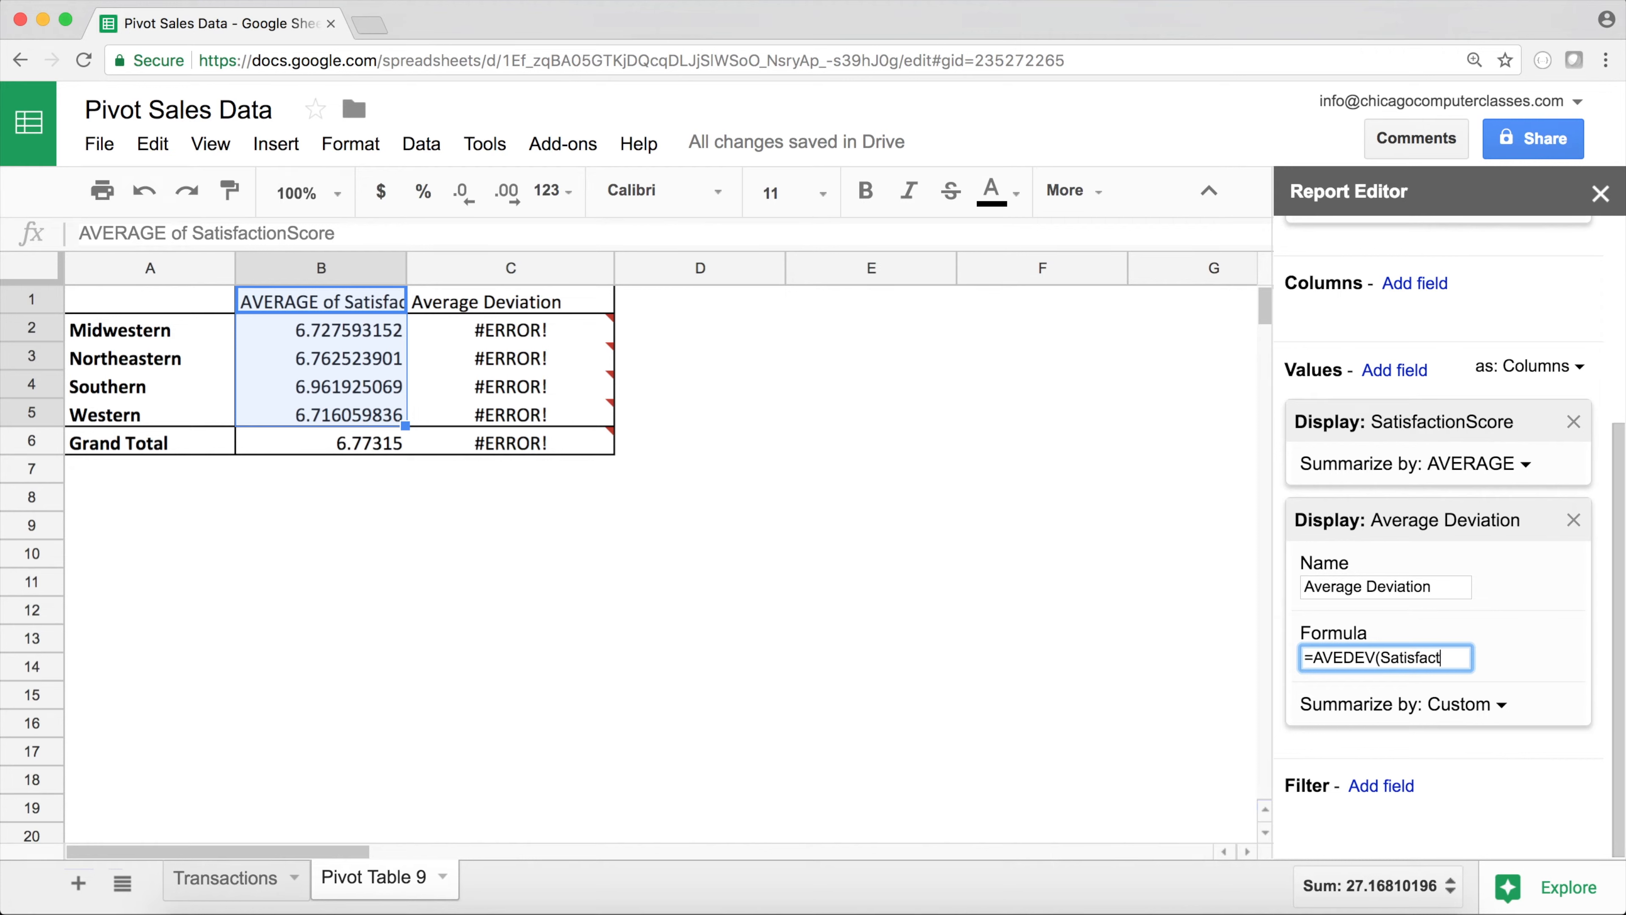
type("ionScore")
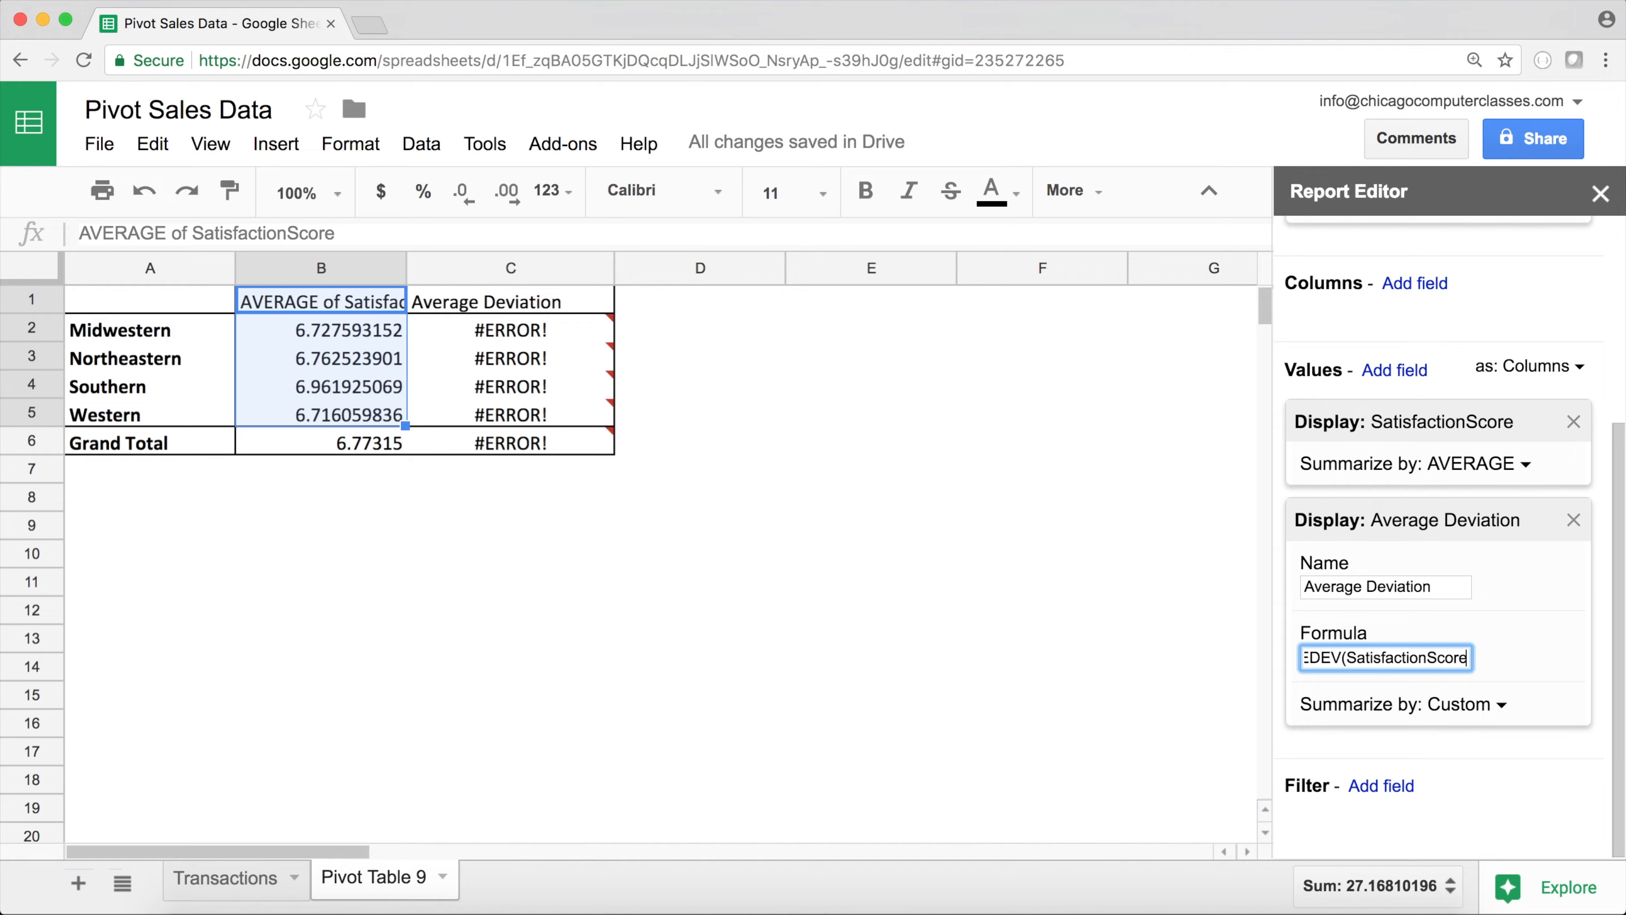
type(")")
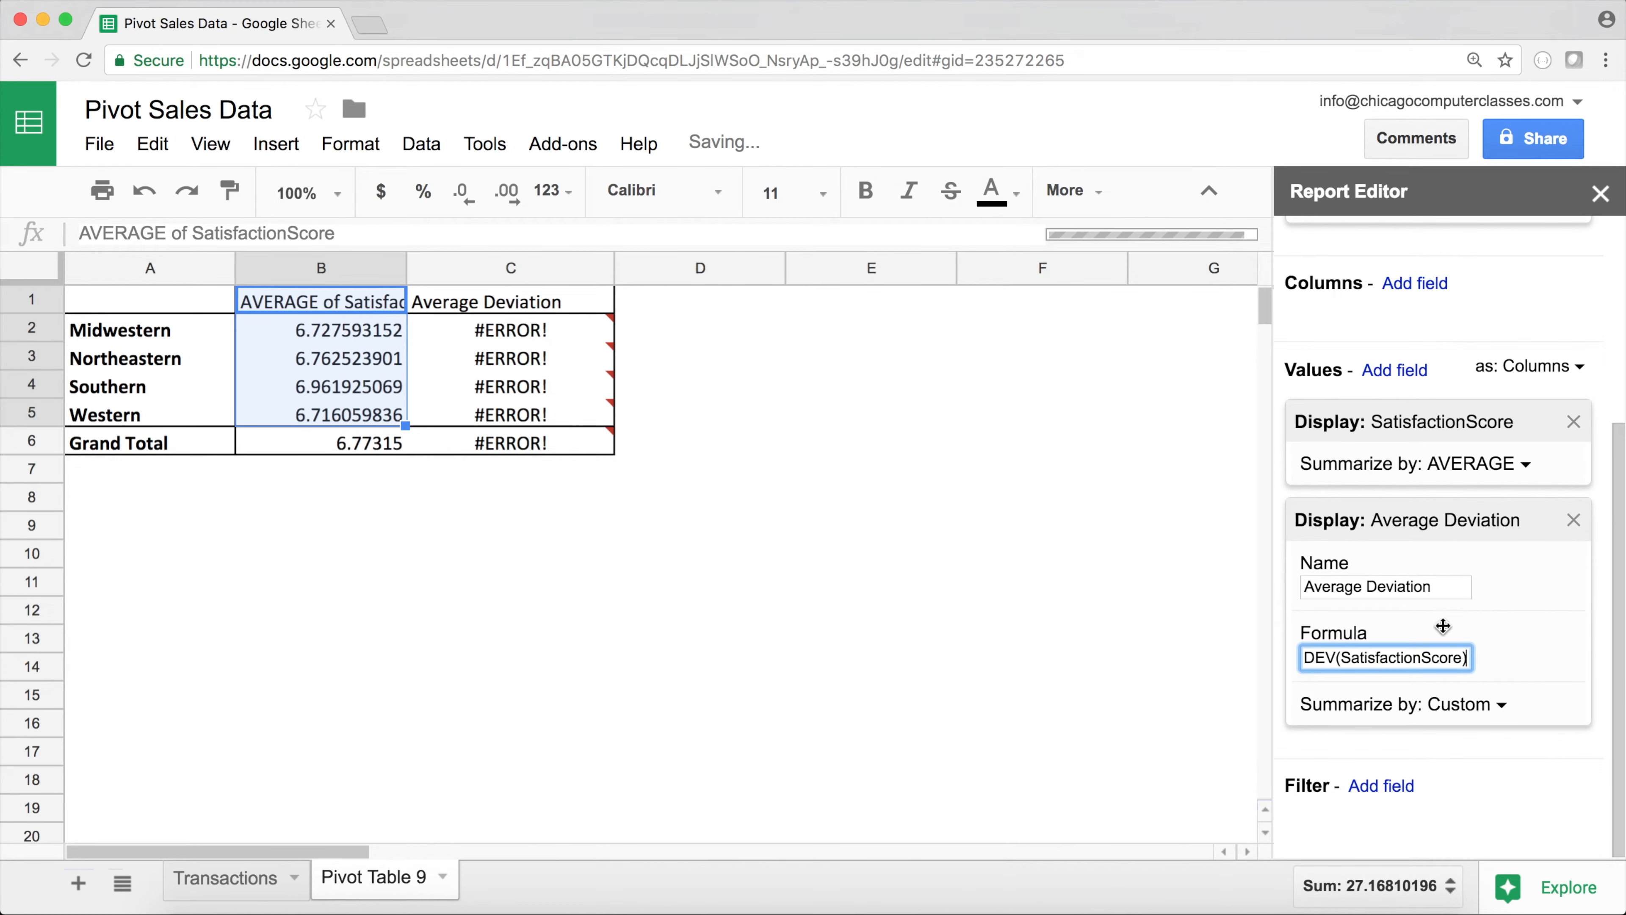
left_click_drag(551, 333, 565, 447)
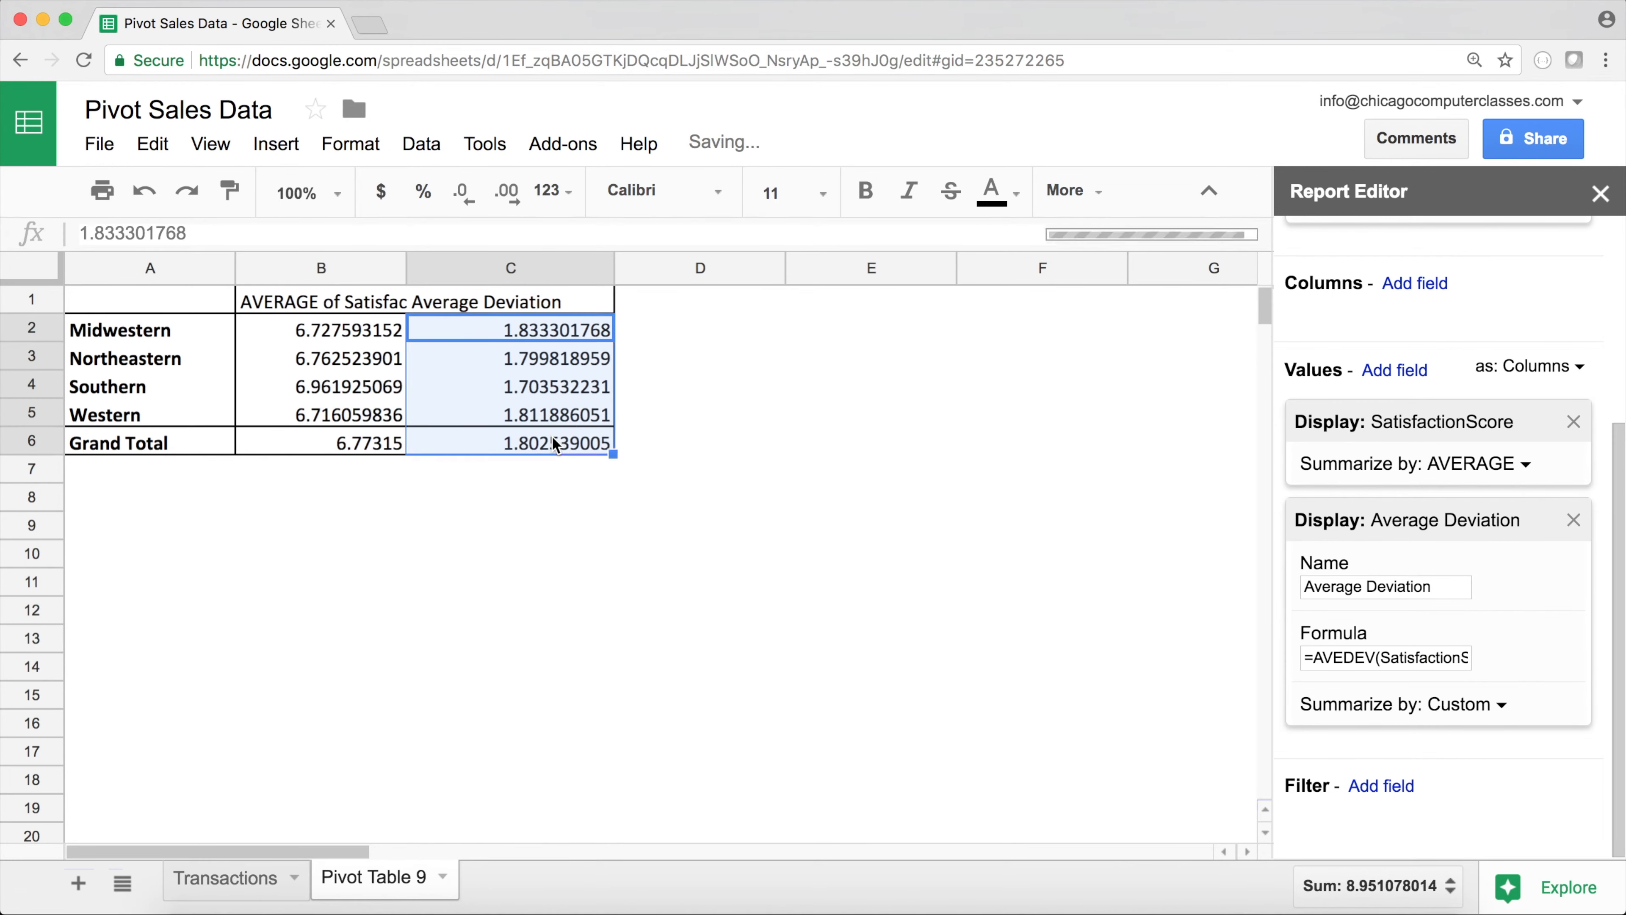
Examine the Average Deviation formula and the summary functions available for SatisfactionScore
left_click(1353, 660)
left_click_drag(1352, 660, 1498, 657)
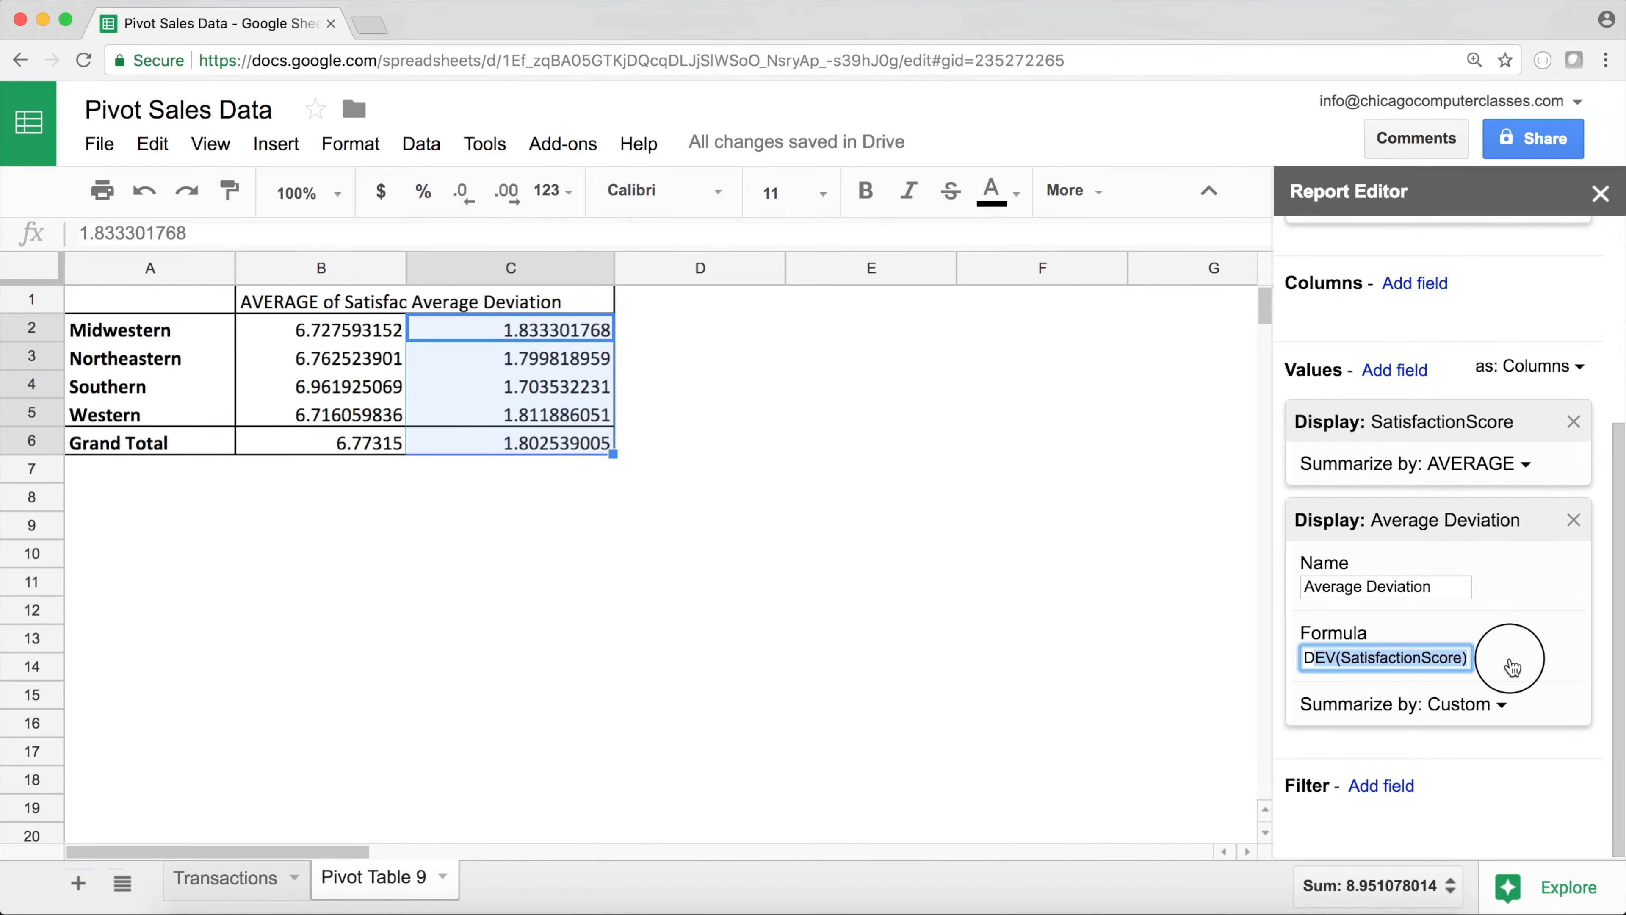
left_click(1447, 657)
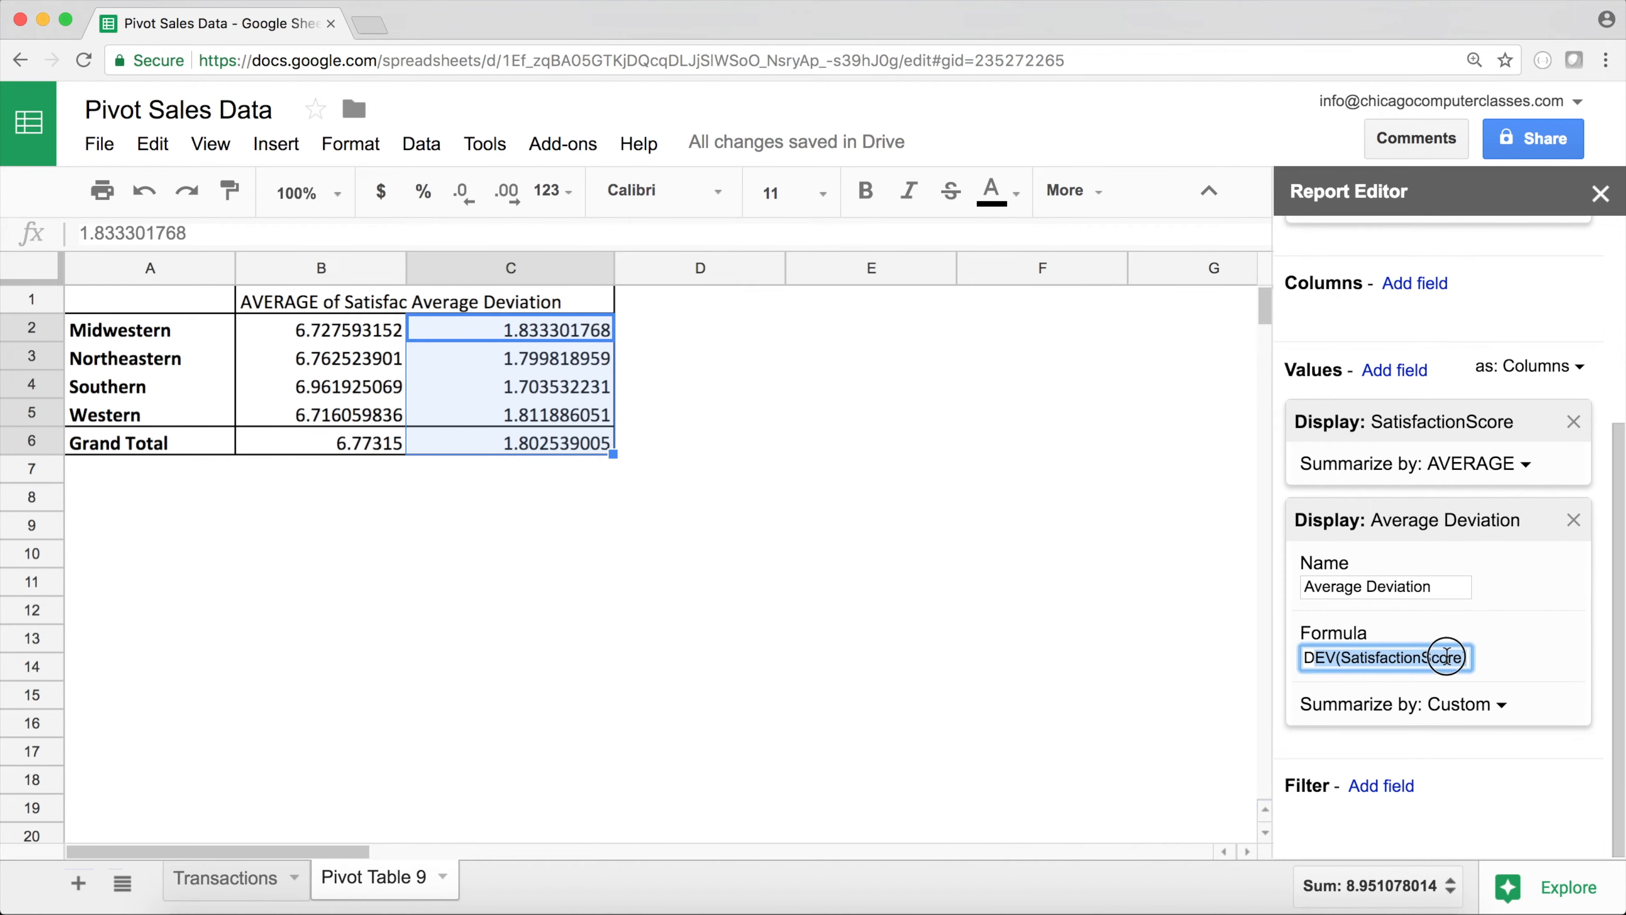
left_click(1466, 464)
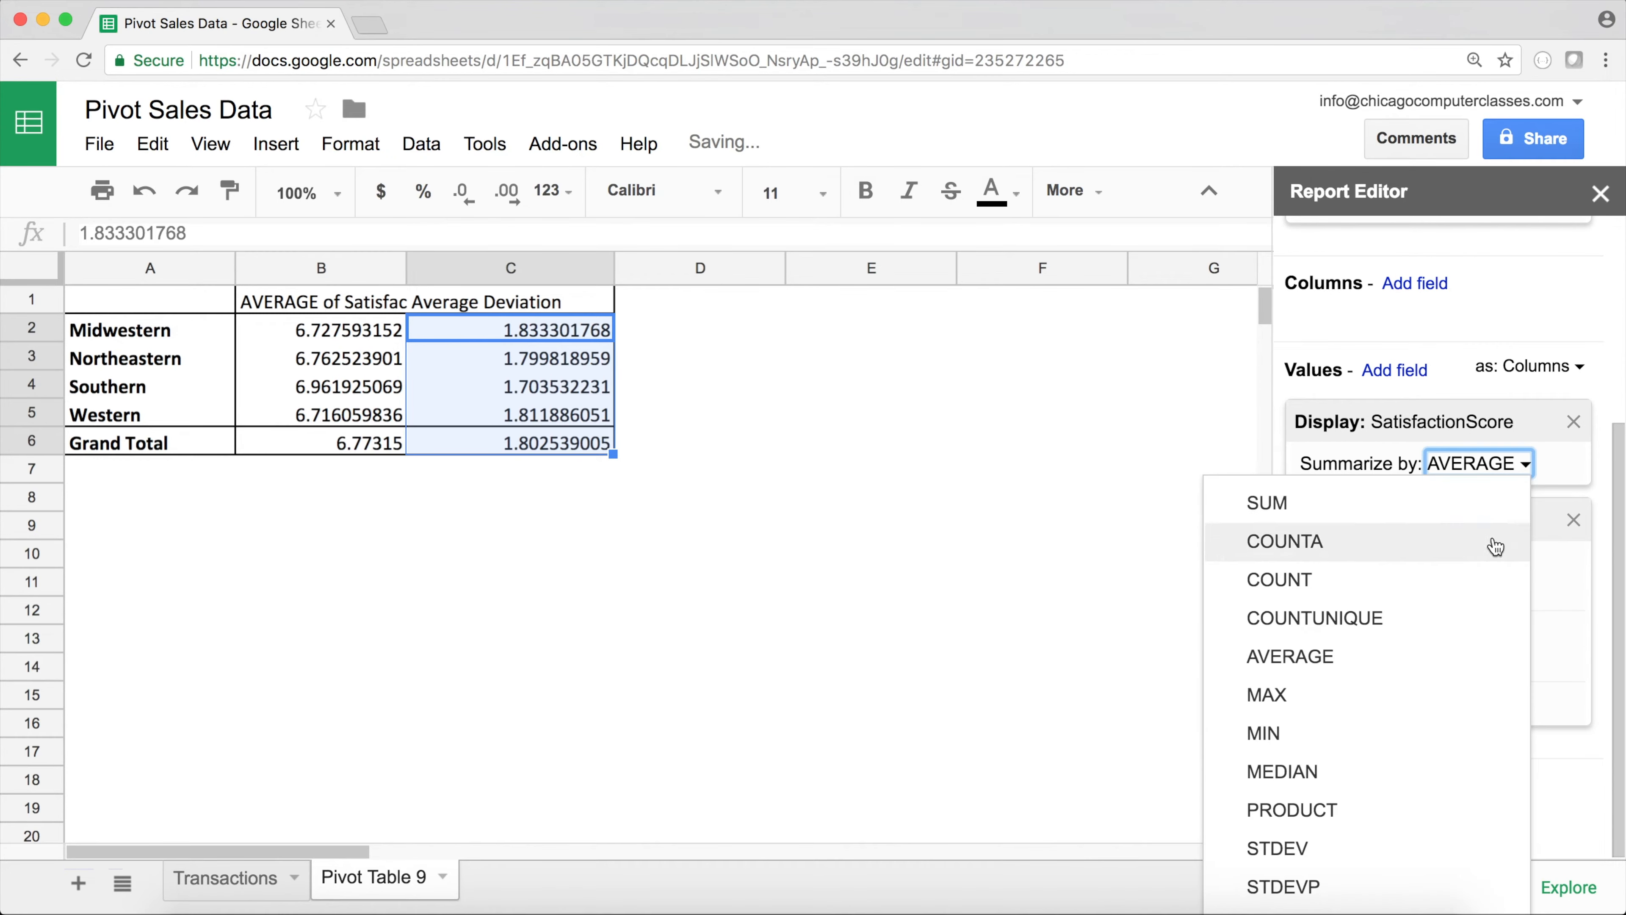
left_click(1509, 469)
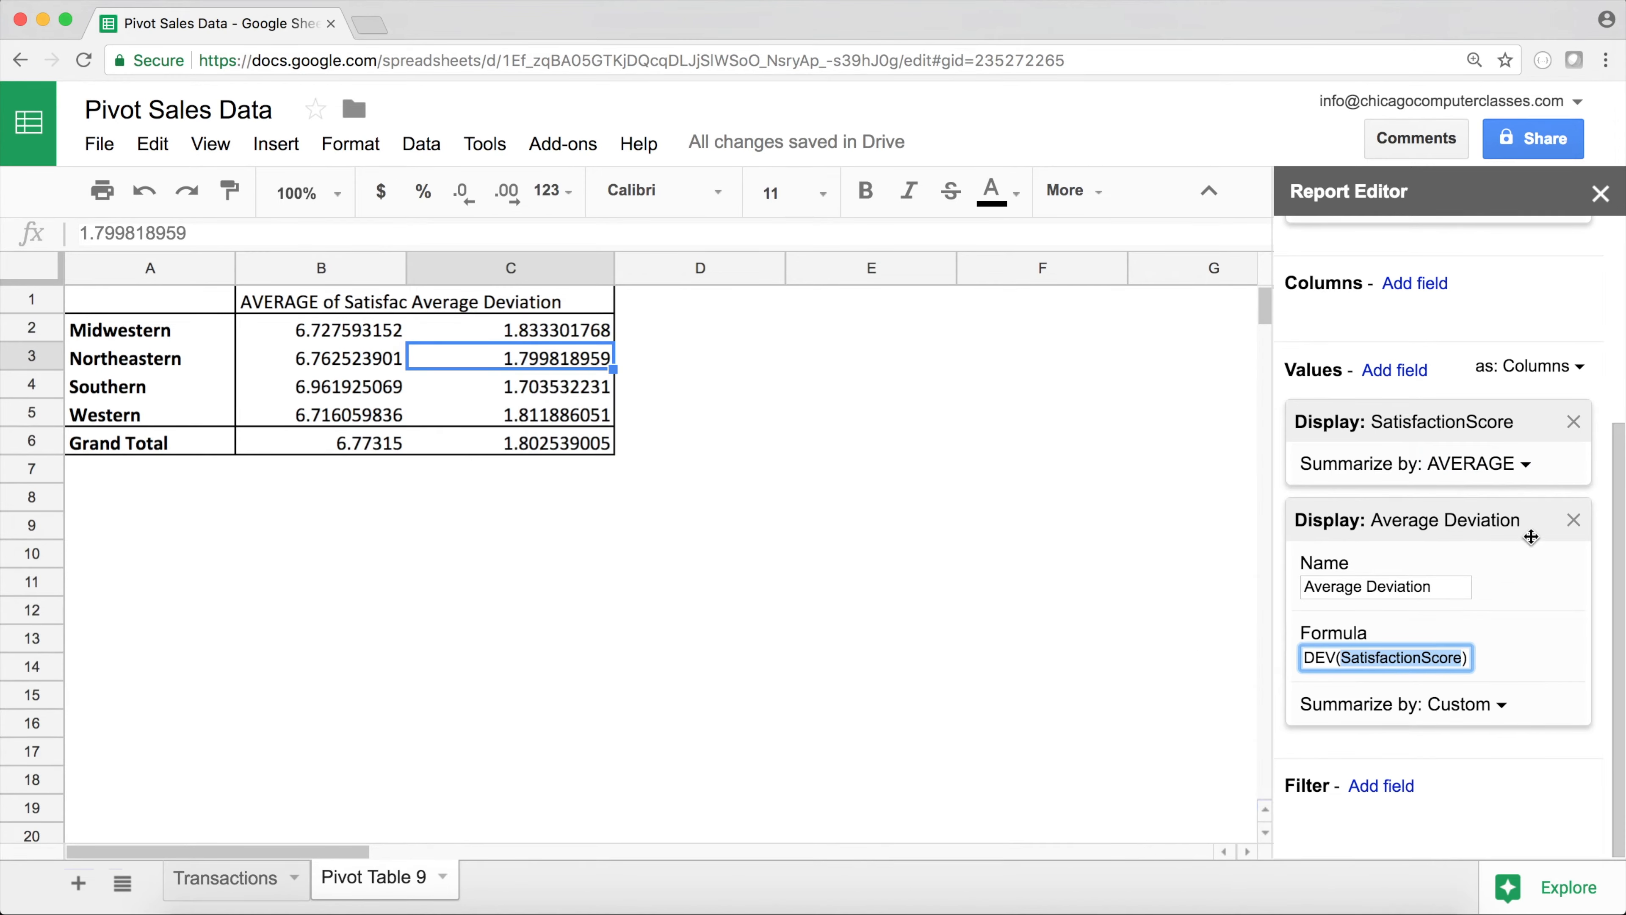
Remove the Average Deviation field from the values and summarize SatisfactionScore by SUM, checking the results in column B
left_click(1573, 520)
left_click(1508, 706)
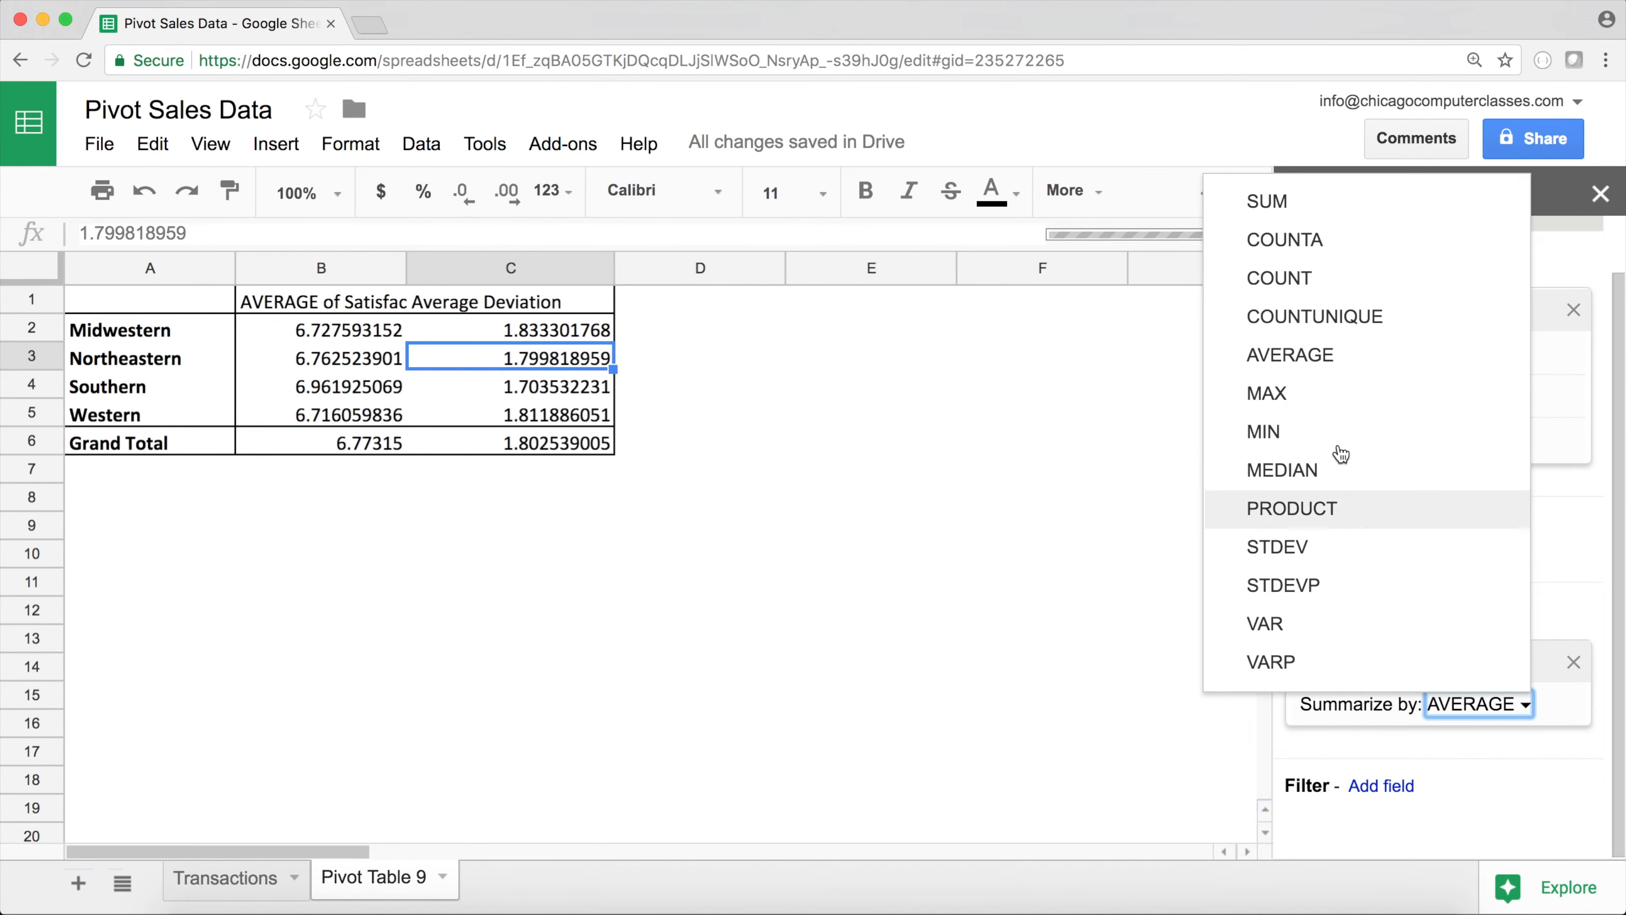
left_click(1322, 201)
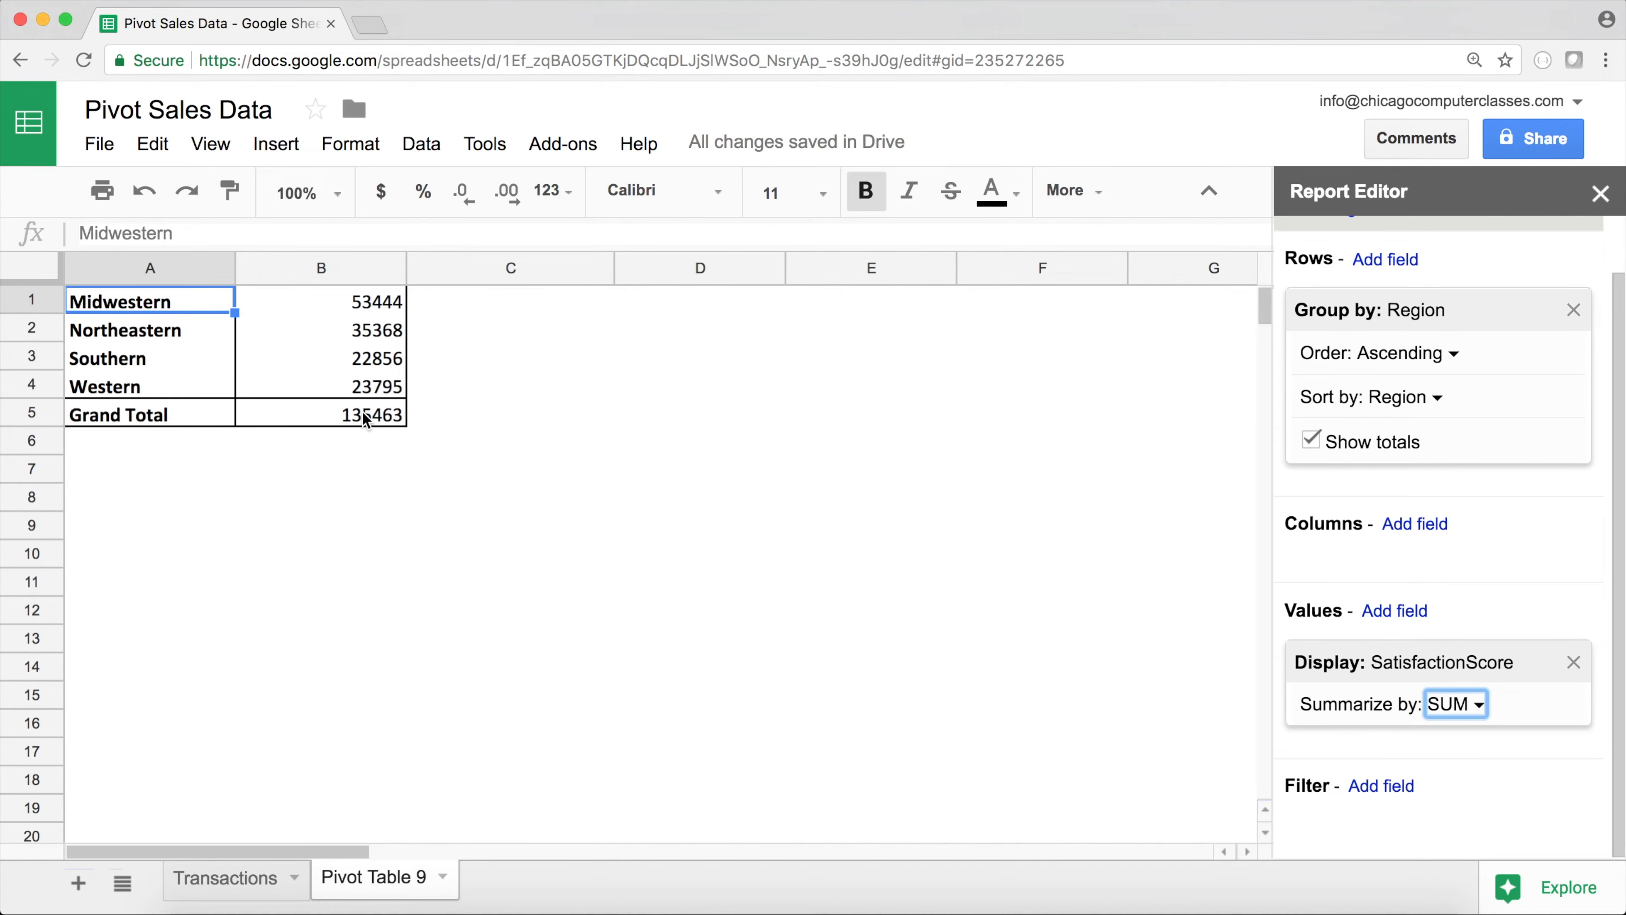
left_click(326, 265)
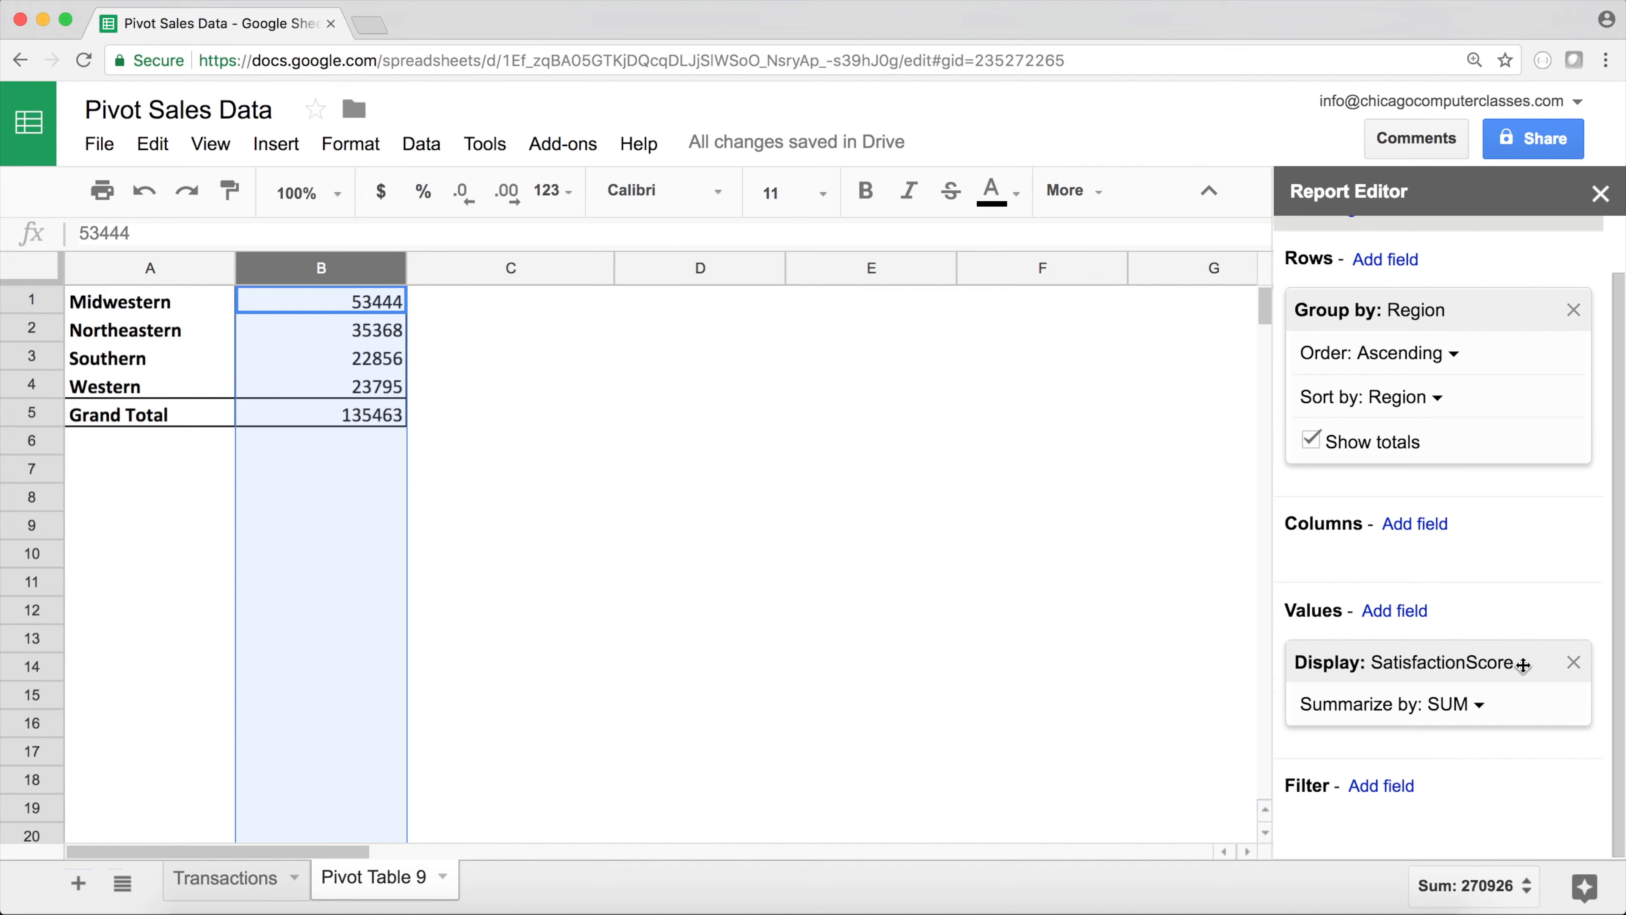
Replace SatisfactionScore in the pivot table's values with Sales, summarized by SUM
left_click(1573, 663)
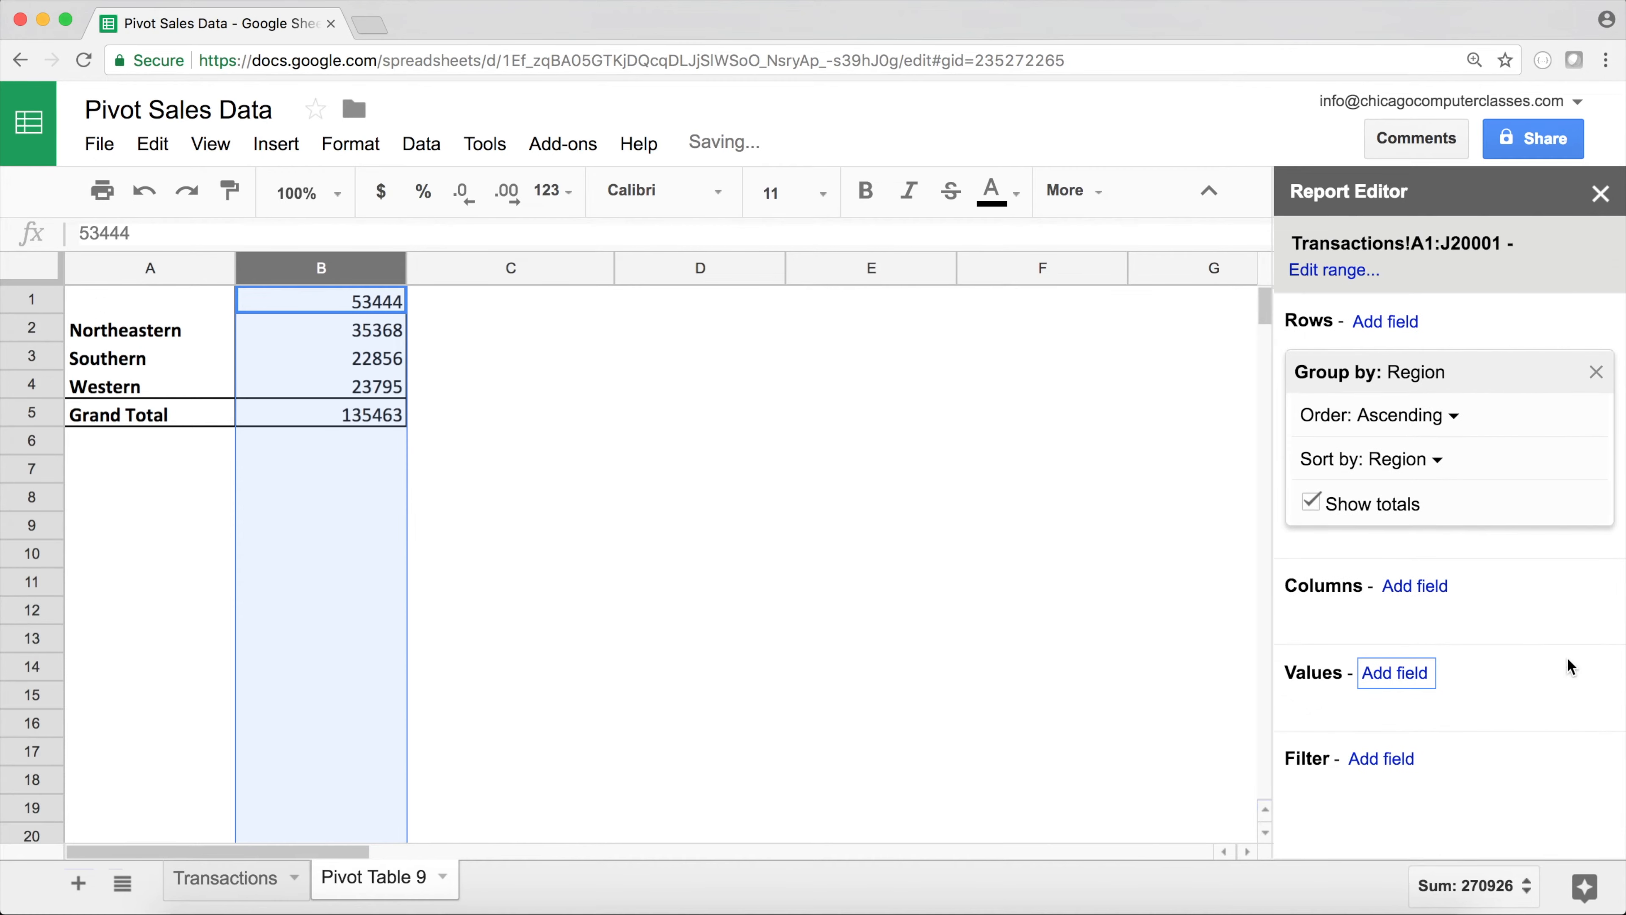
left_click(1393, 691)
left_click(1216, 454)
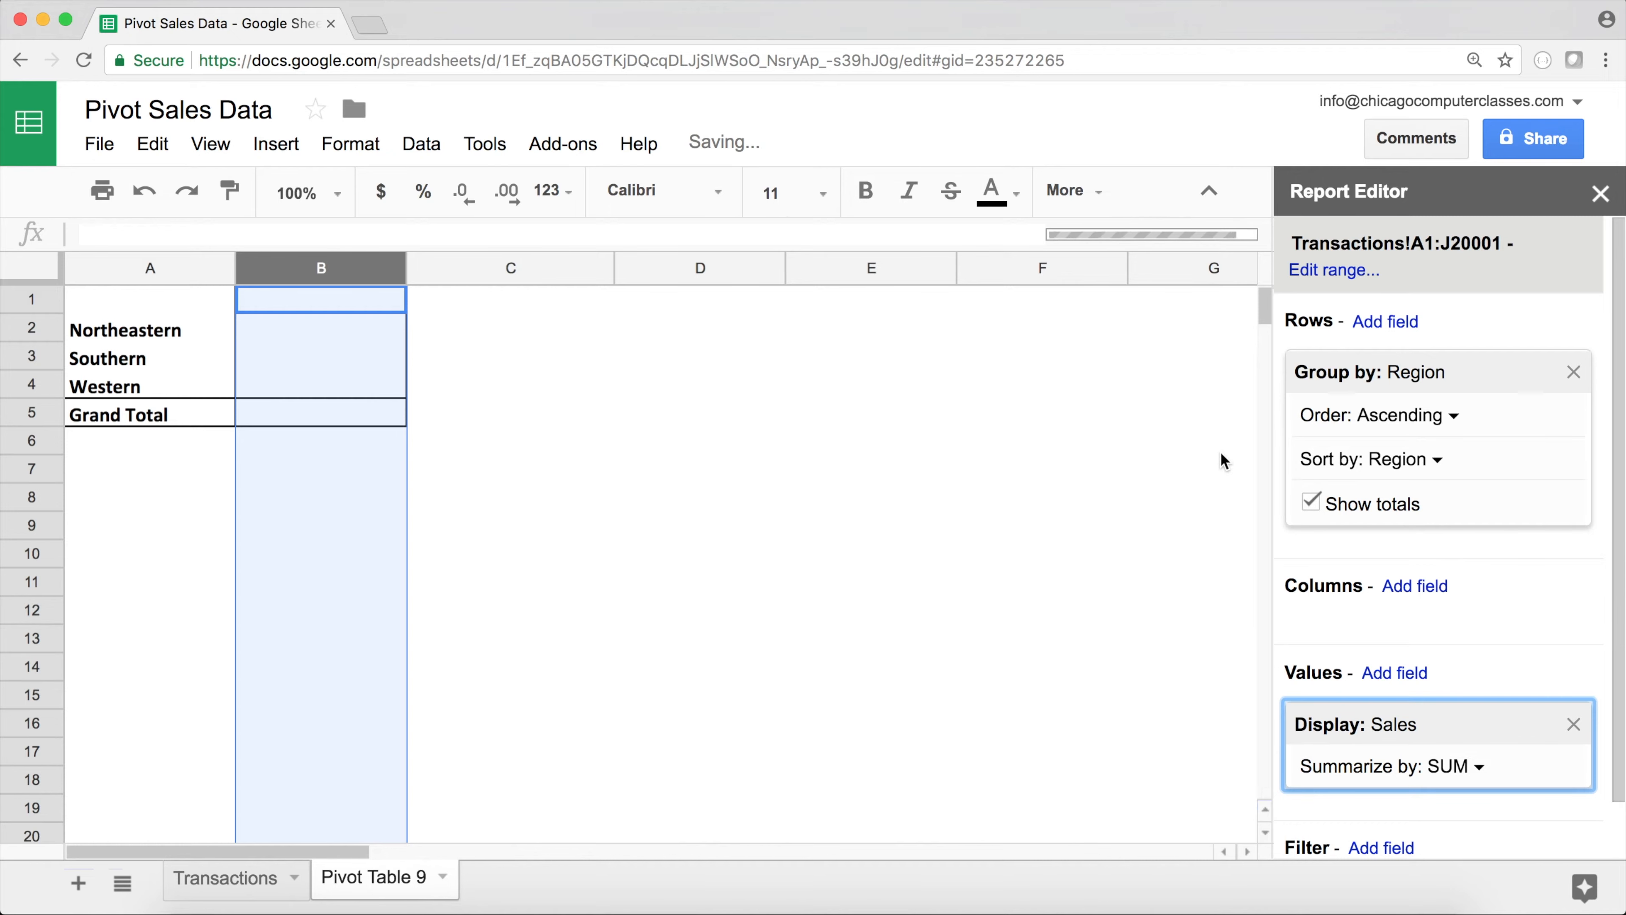
left_click(458, 378)
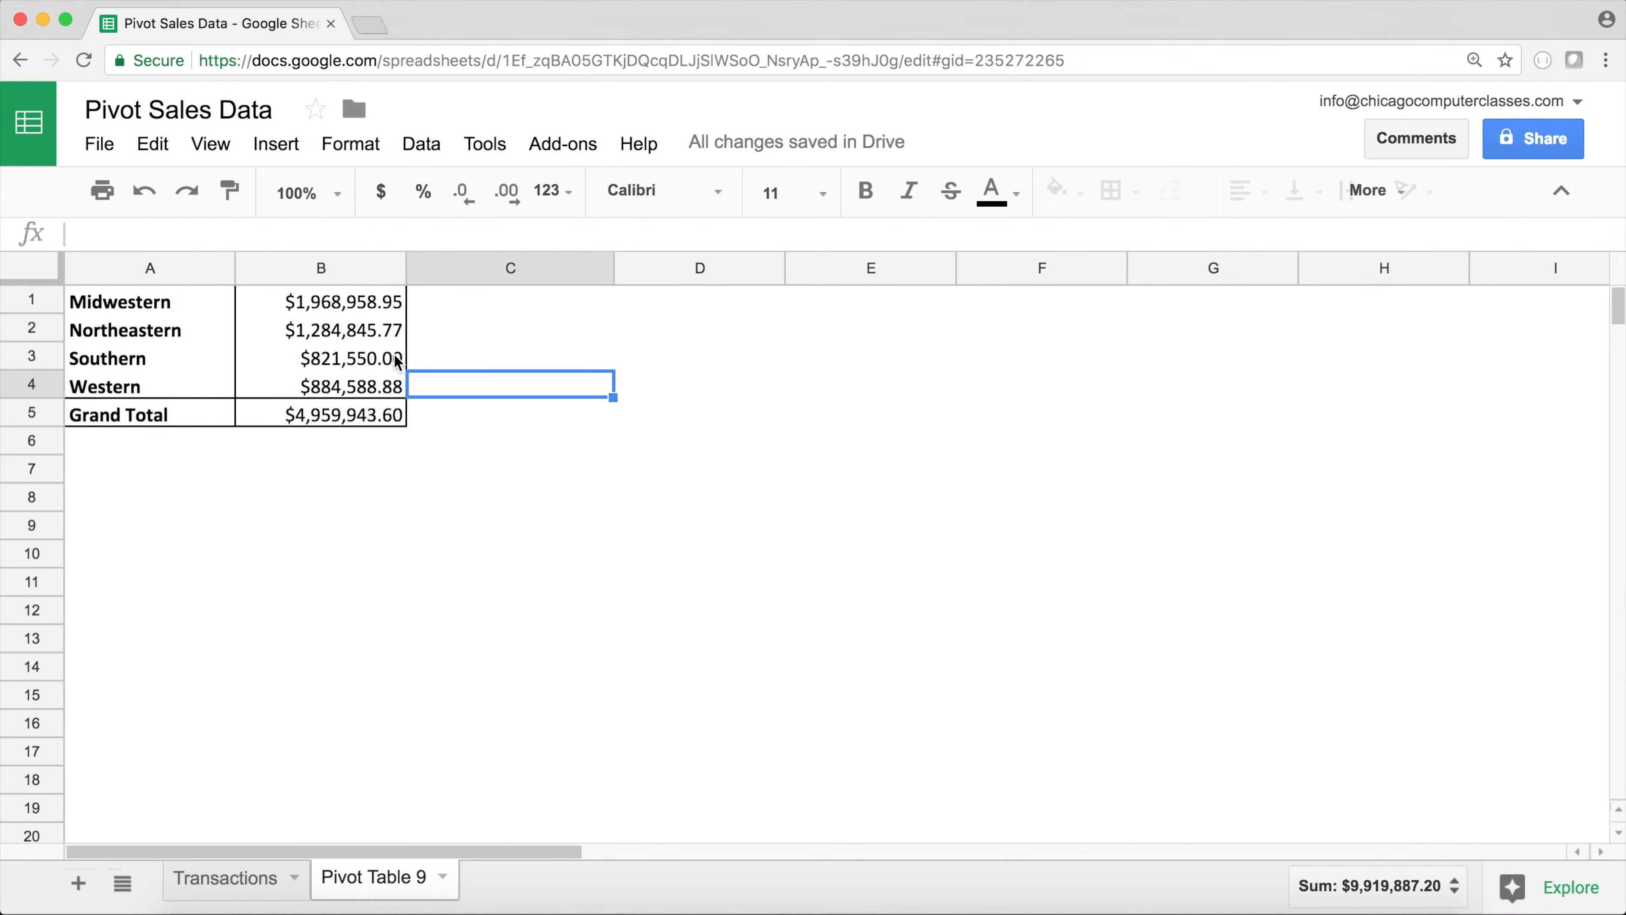
Examine each region's Sales sum in B1:B4 against the Grand Total in B5
left_click(96, 301)
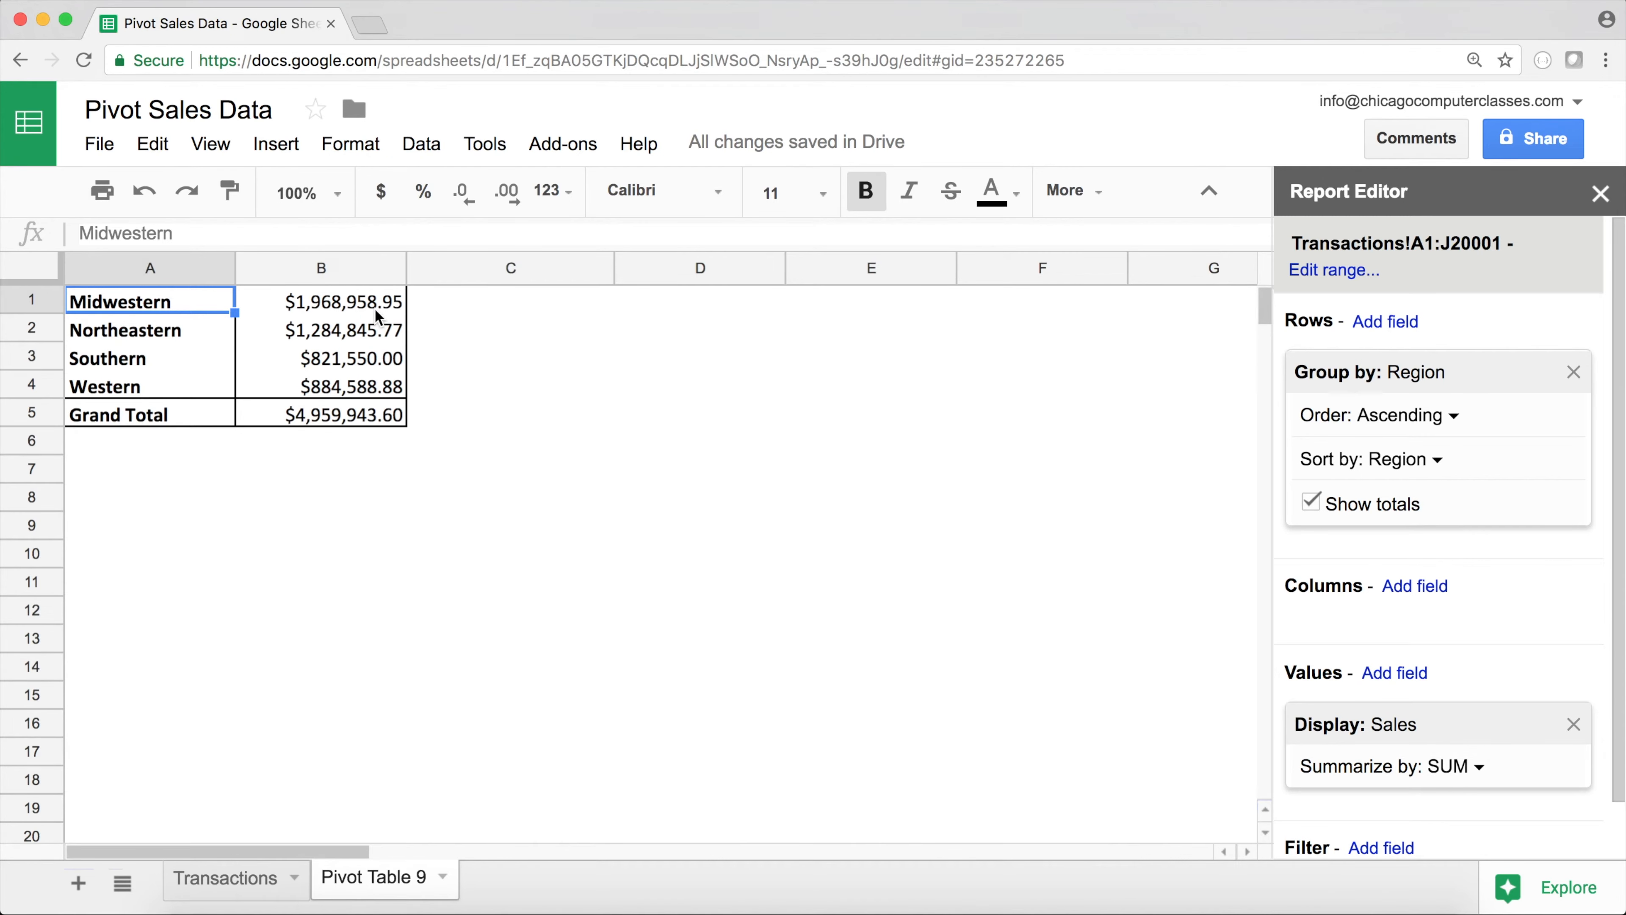
left_click(318, 311)
left_click(323, 333)
left_click(324, 360)
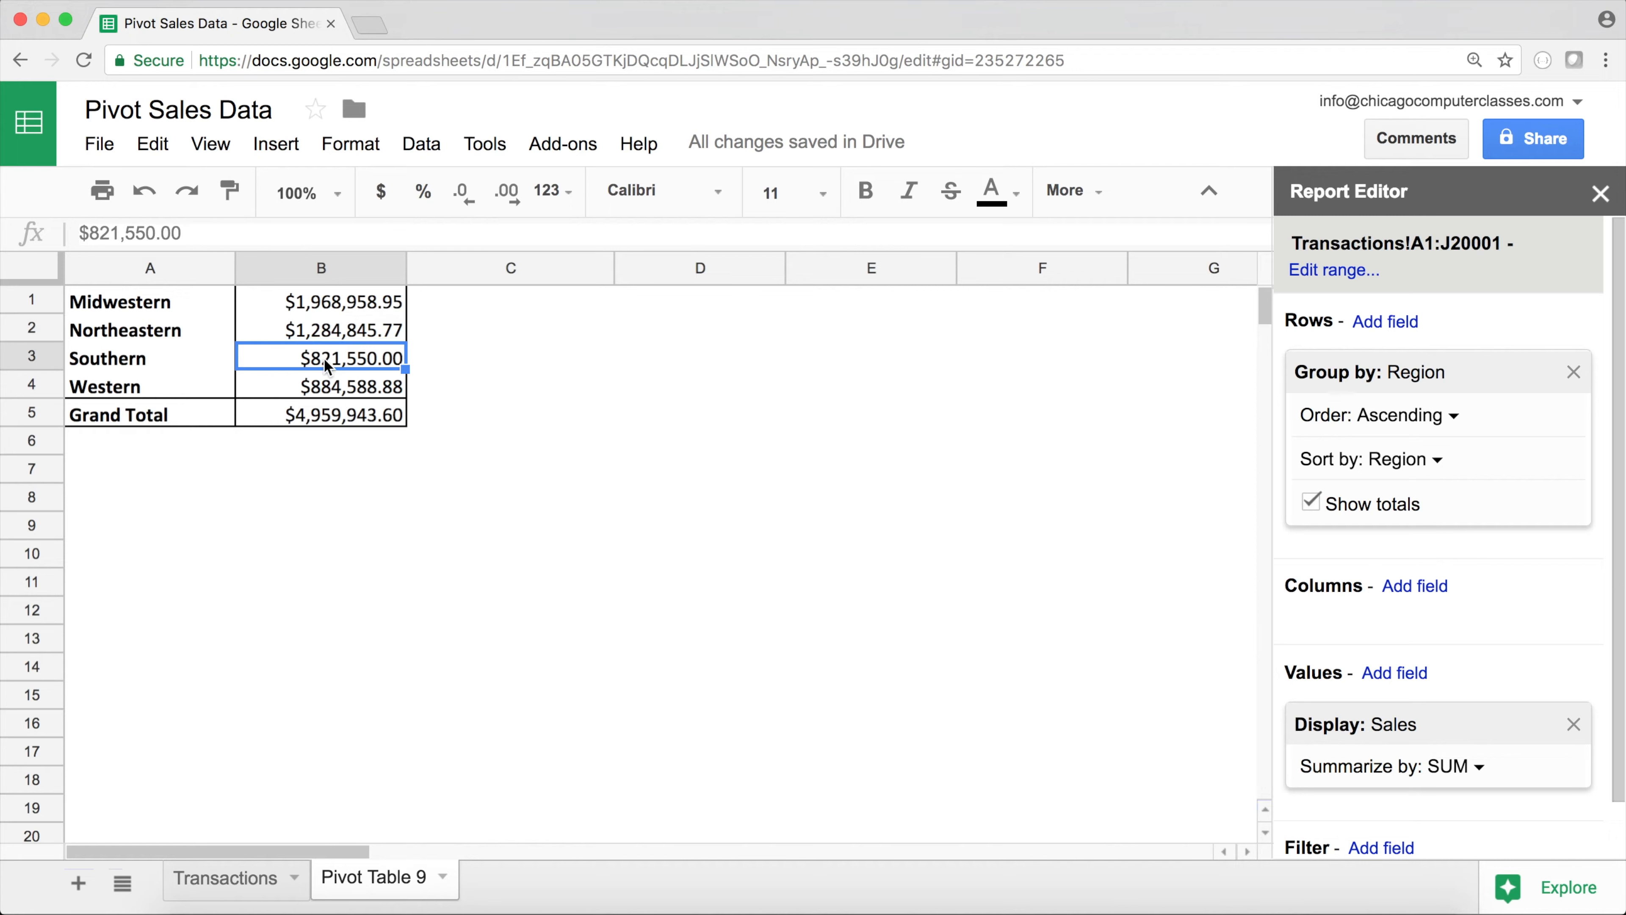
left_click(326, 387)
left_click(327, 414)
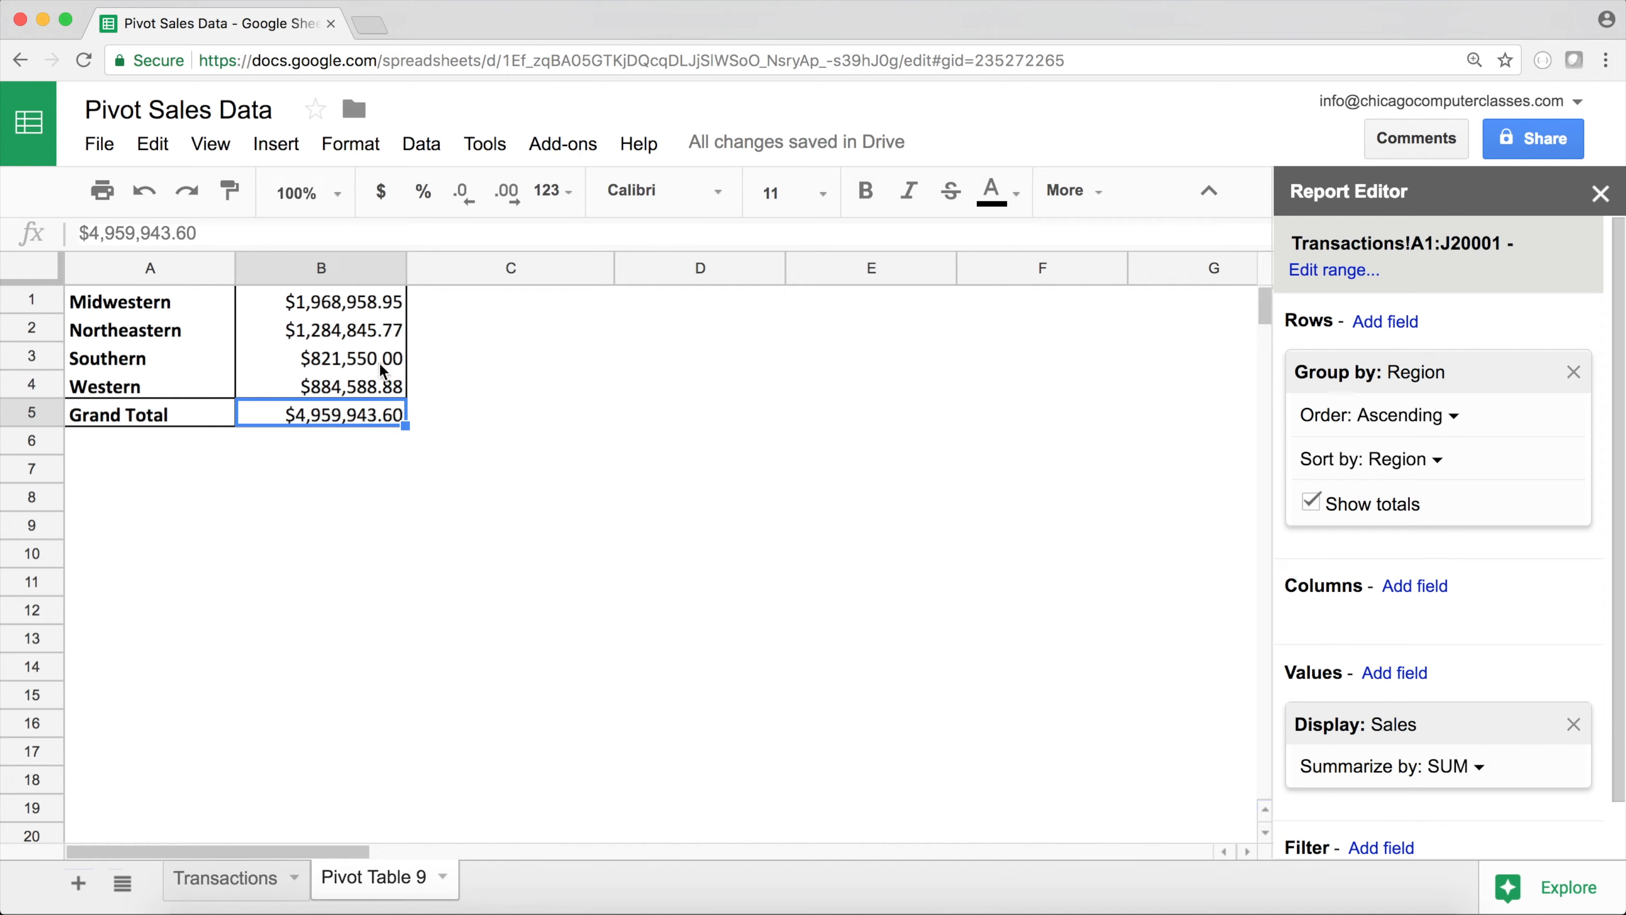
left_click(337, 304)
left_click(341, 419)
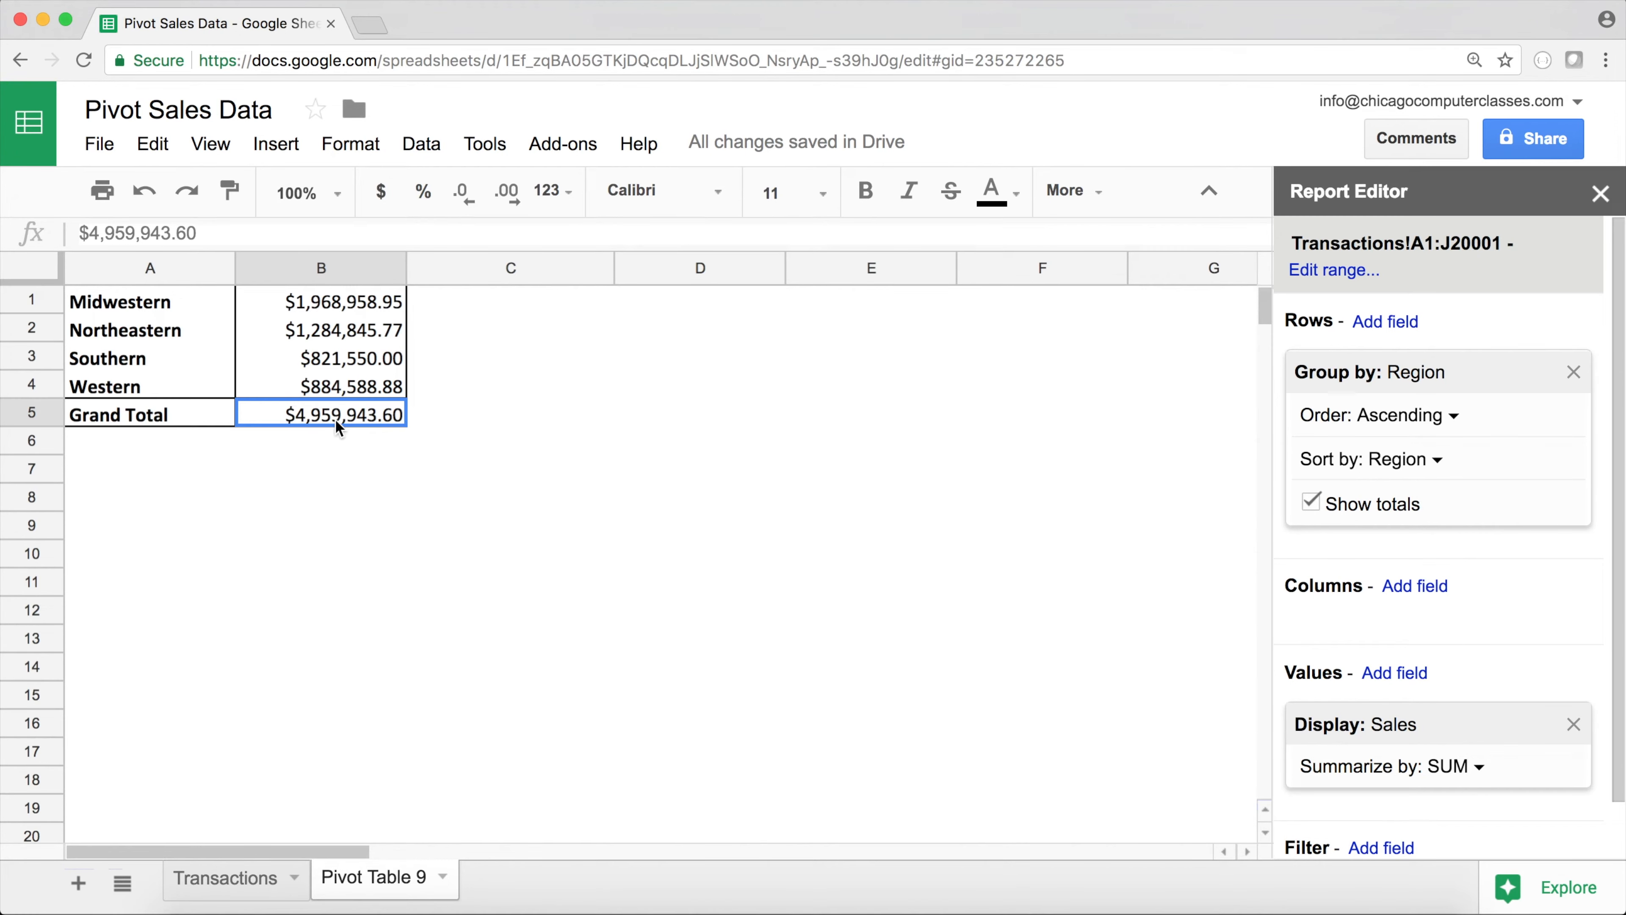
left_click(330, 335)
Enter the formula =B1/$B$5 in C1 to calculate the Midwestern share of the grand total
left_click(456, 308)
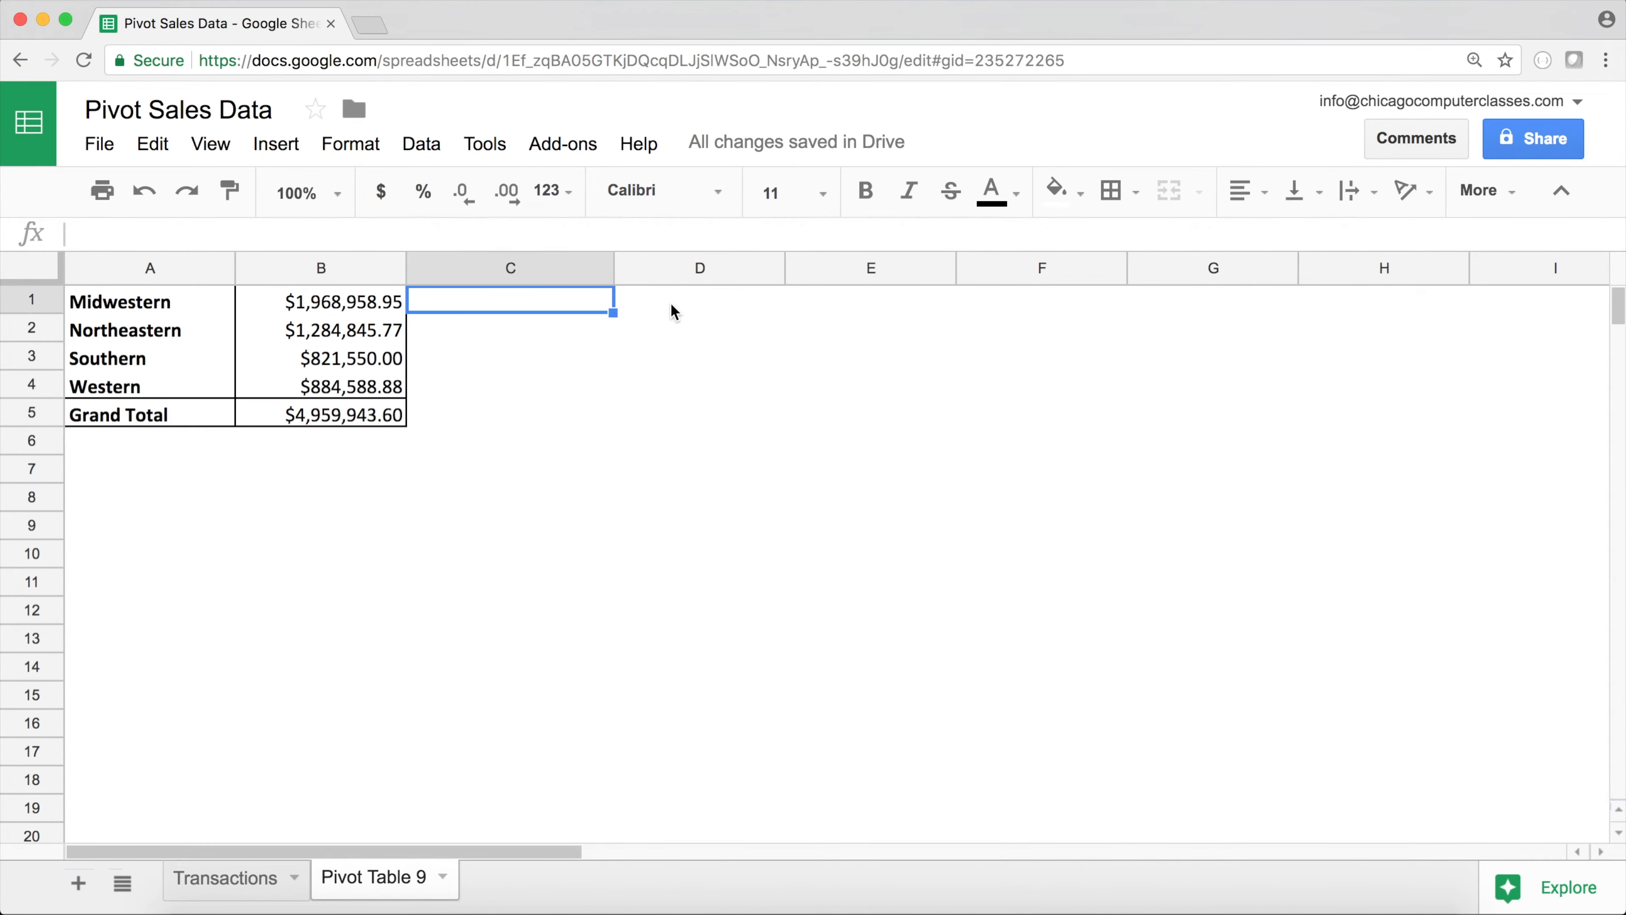
type("=")
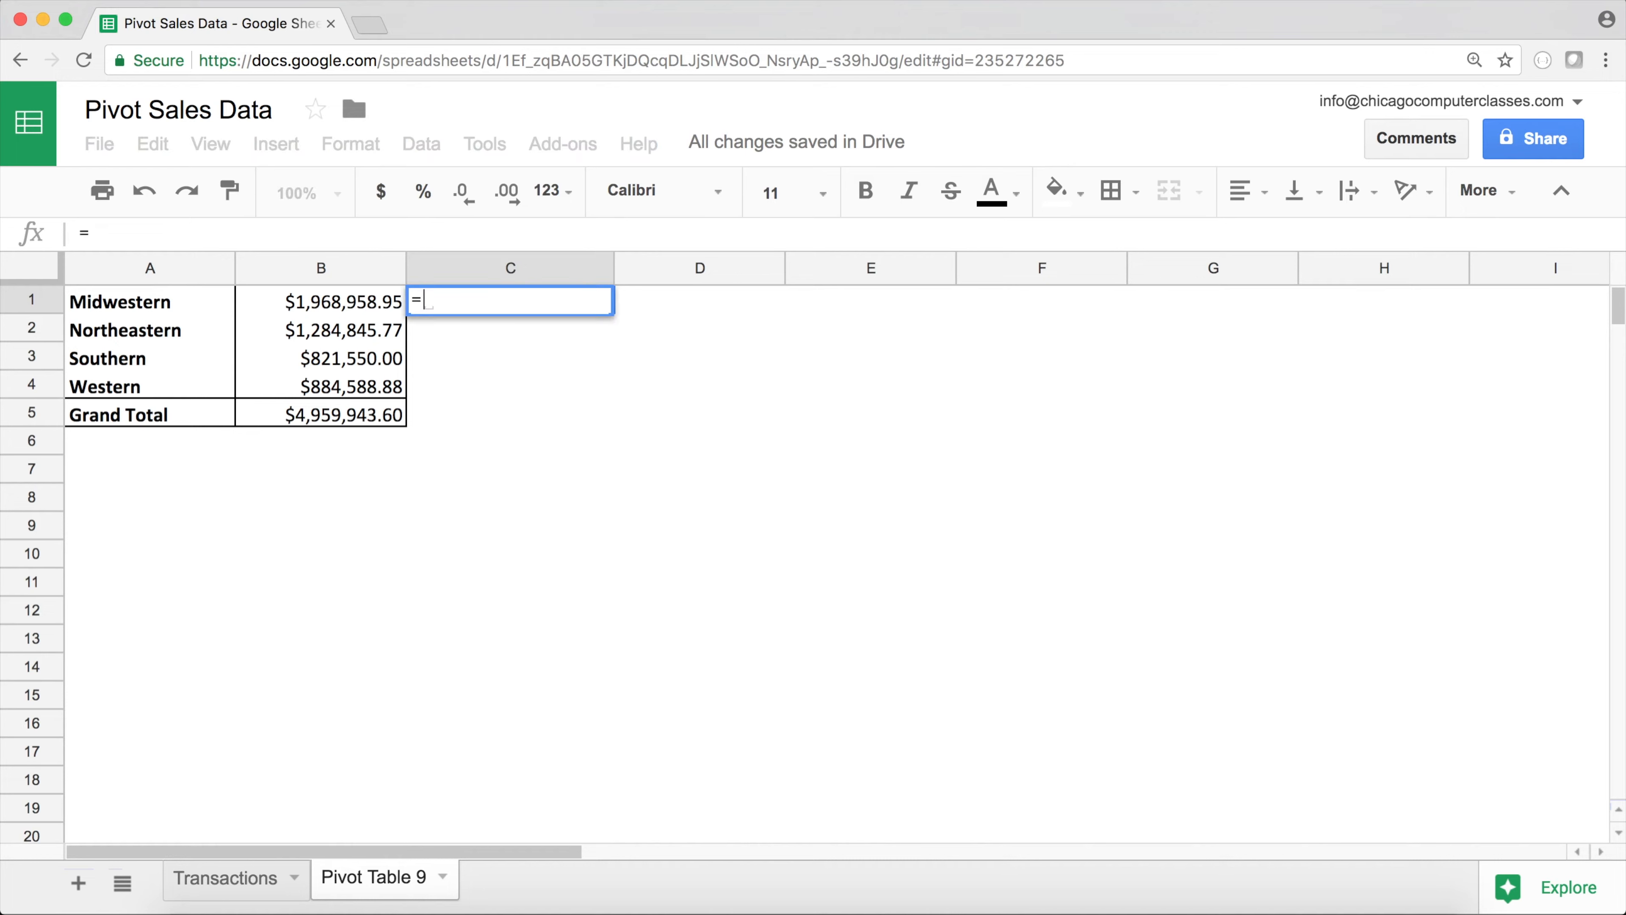
left_click(337, 313)
type("/")
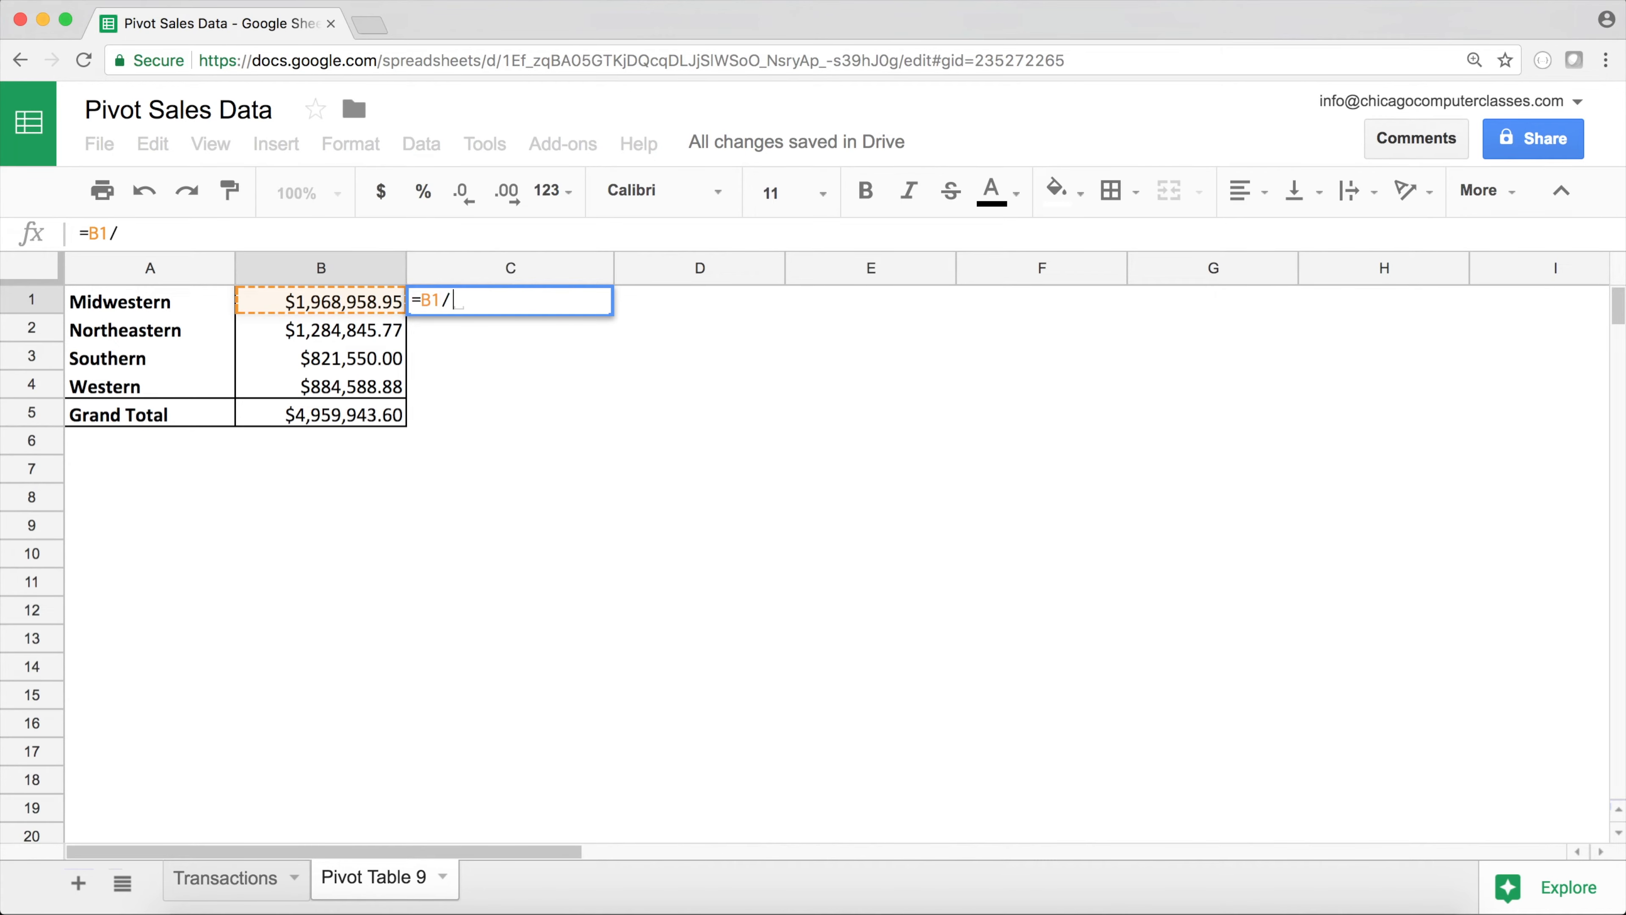
left_click(336, 420)
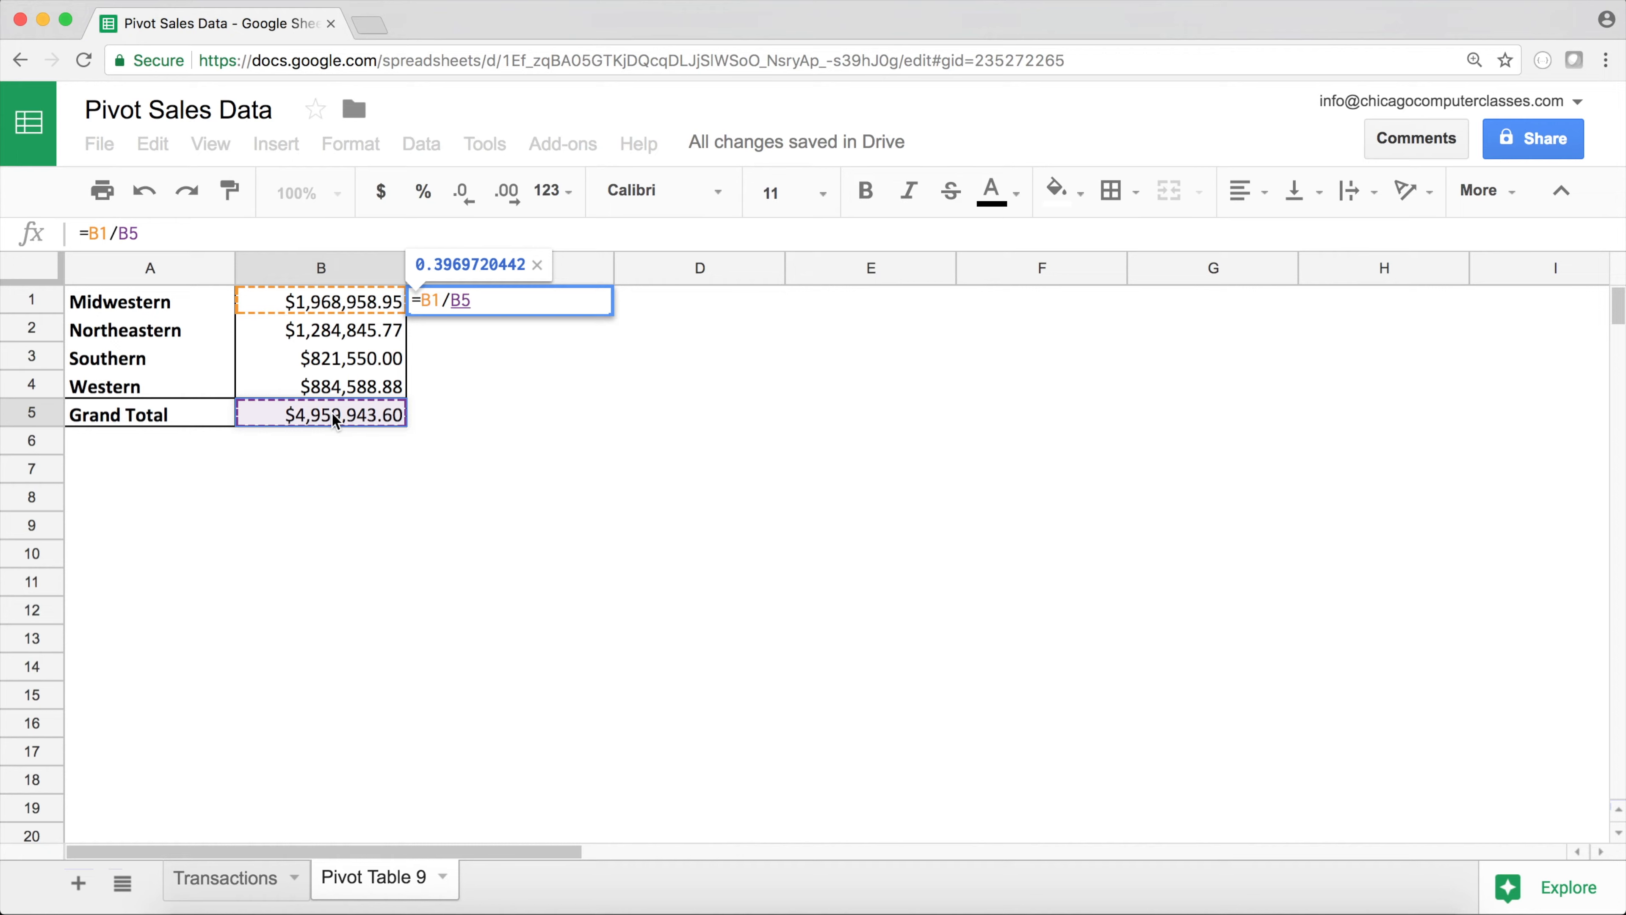
key("F4")
key("Return")
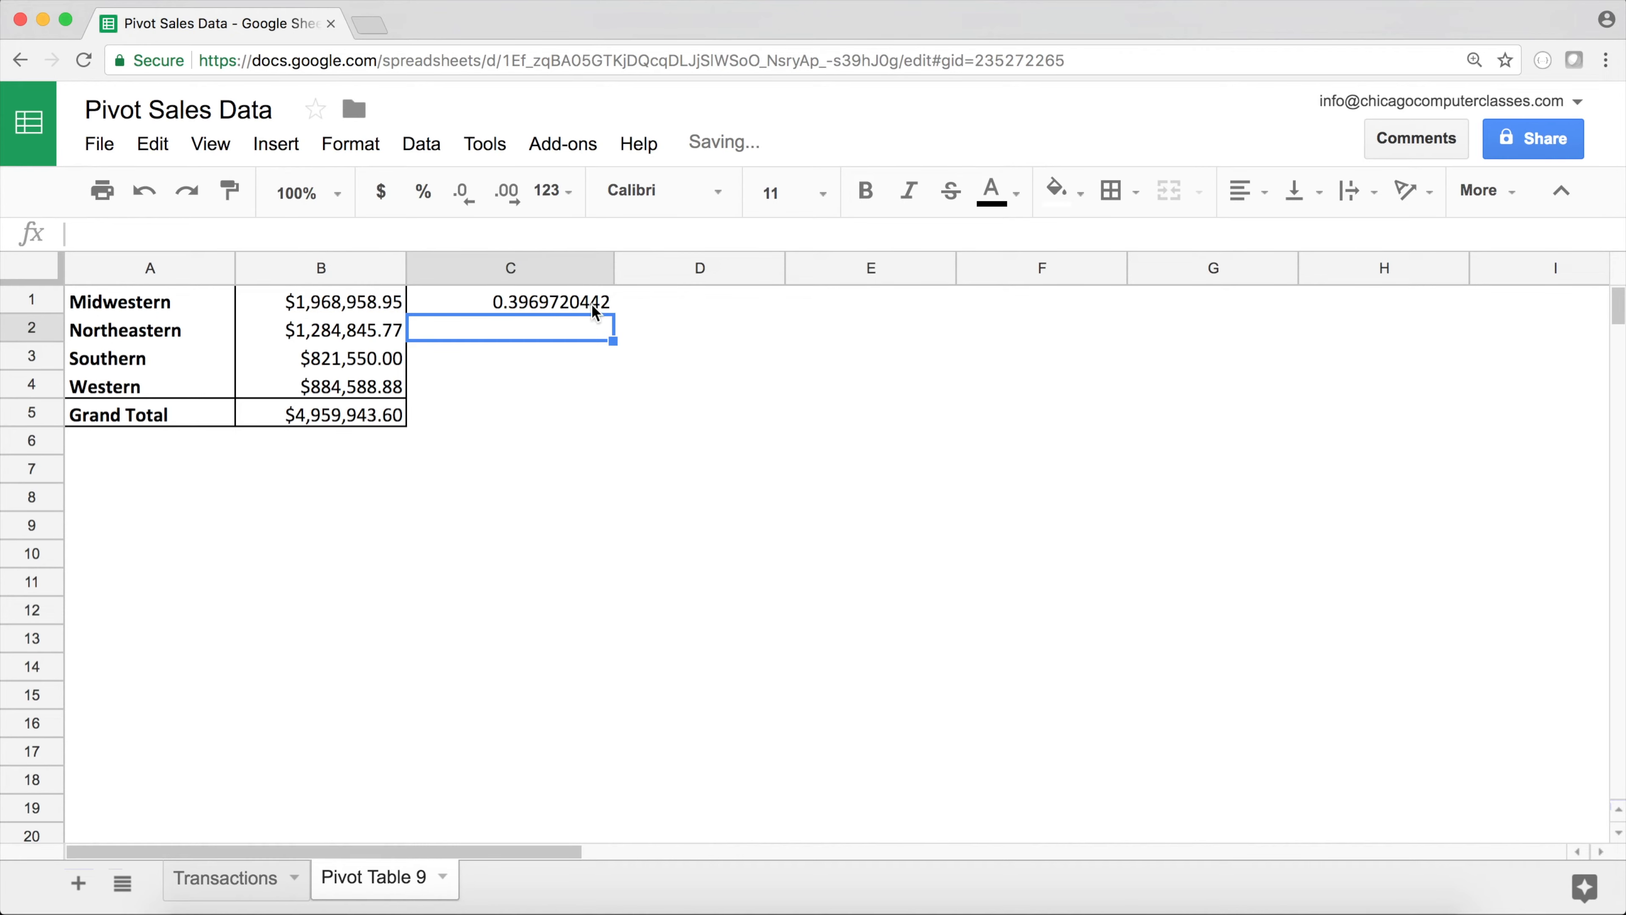
Fill the share formula from C1 down to C5 and format the cells as percentages
left_click(596, 309)
left_click_drag(612, 312, 599, 420)
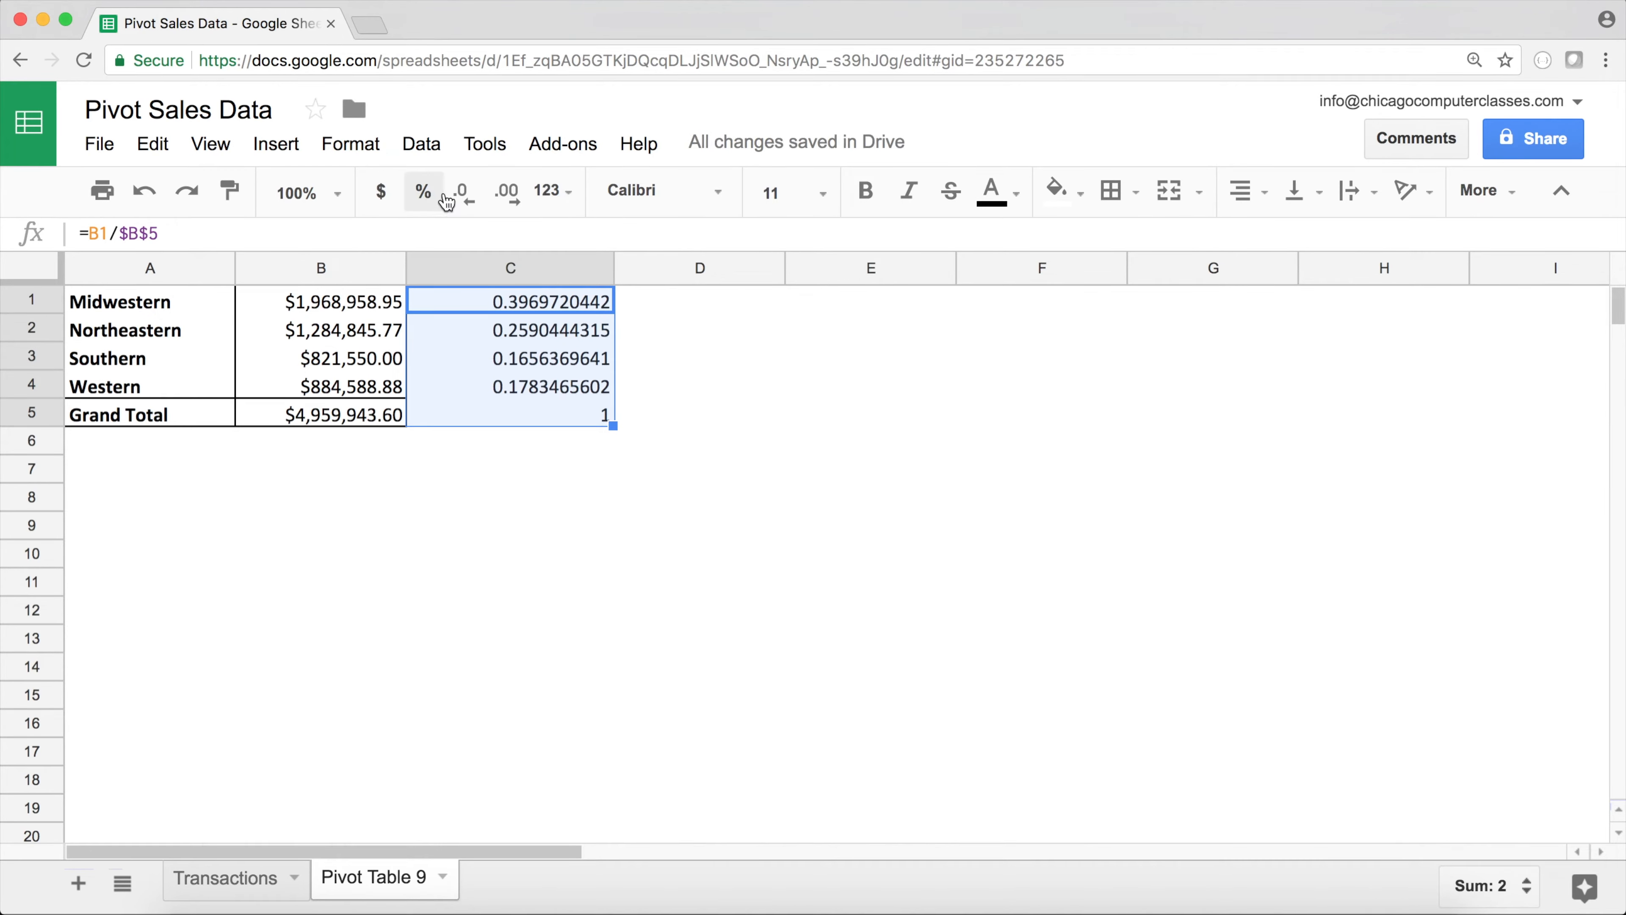
left_click(424, 190)
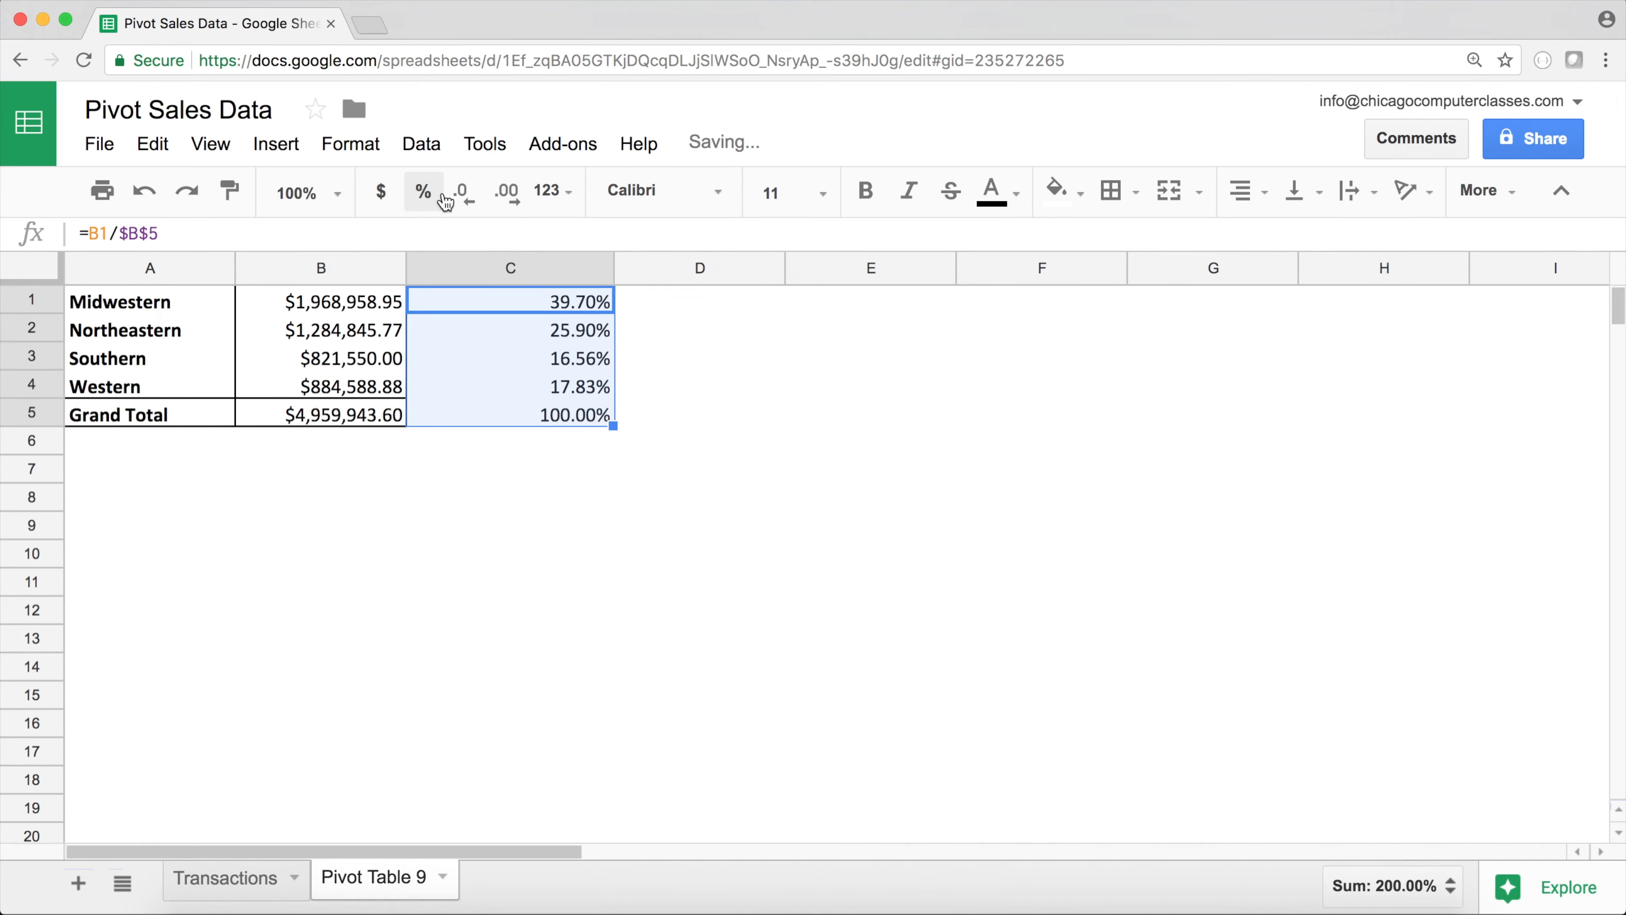
Undo the percent formatting, the fill and the share formula in column C
key("super+z")
key("super+z")
key("super+z")
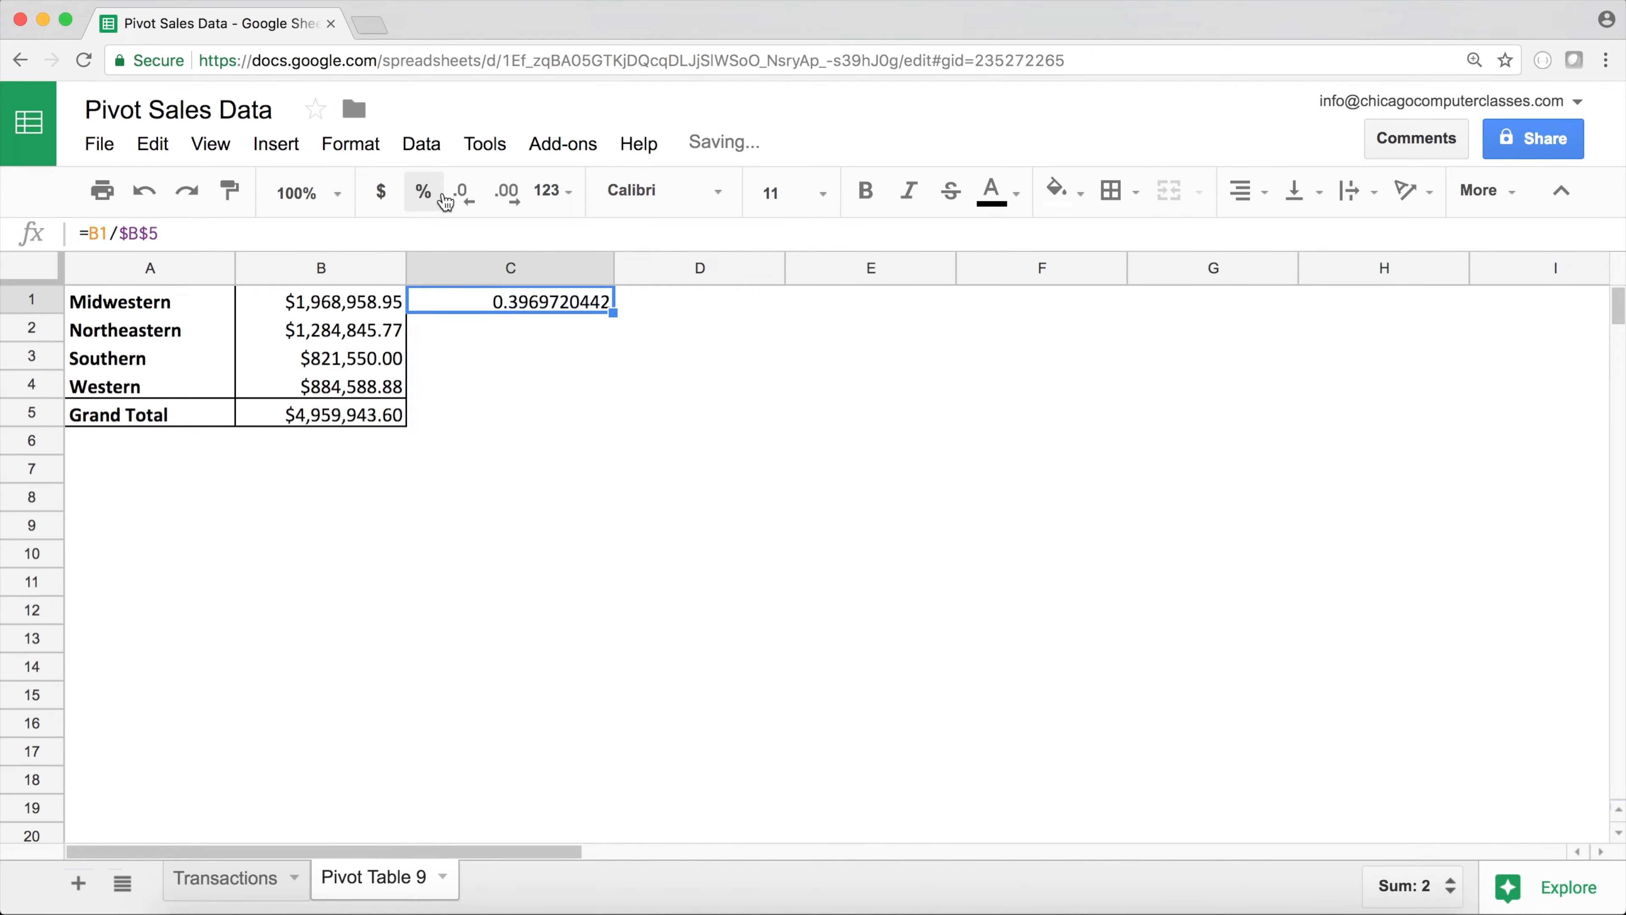
left_click(375, 314)
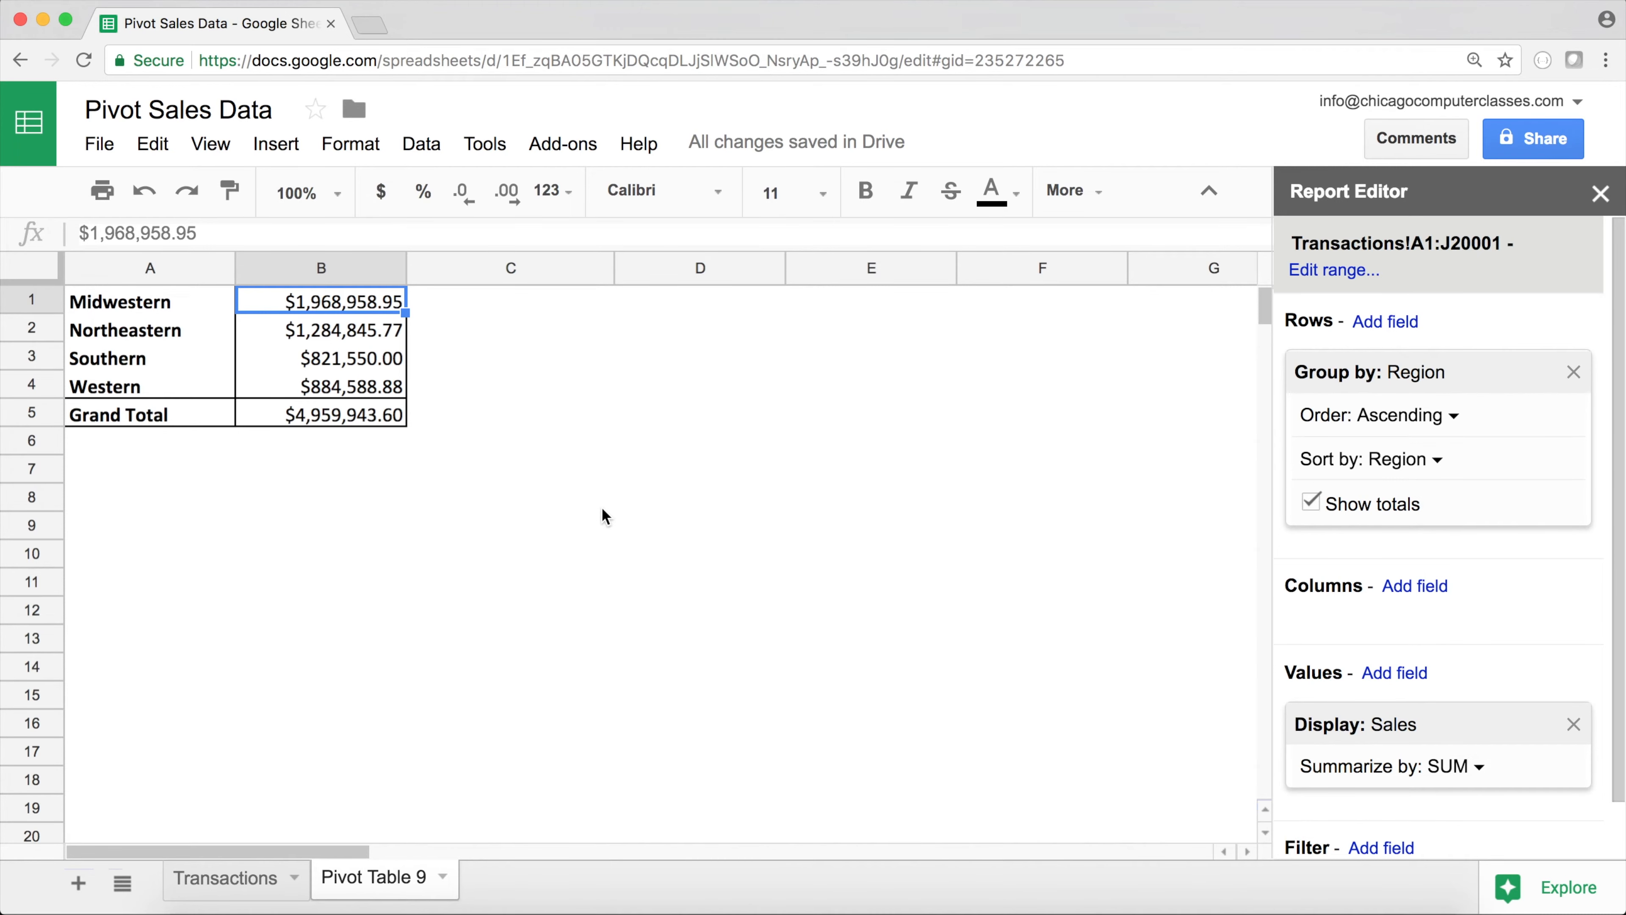
Compare the pivot table's Grand Total with the individual Sales values in column G of the Transactions sheet
left_click(242, 881)
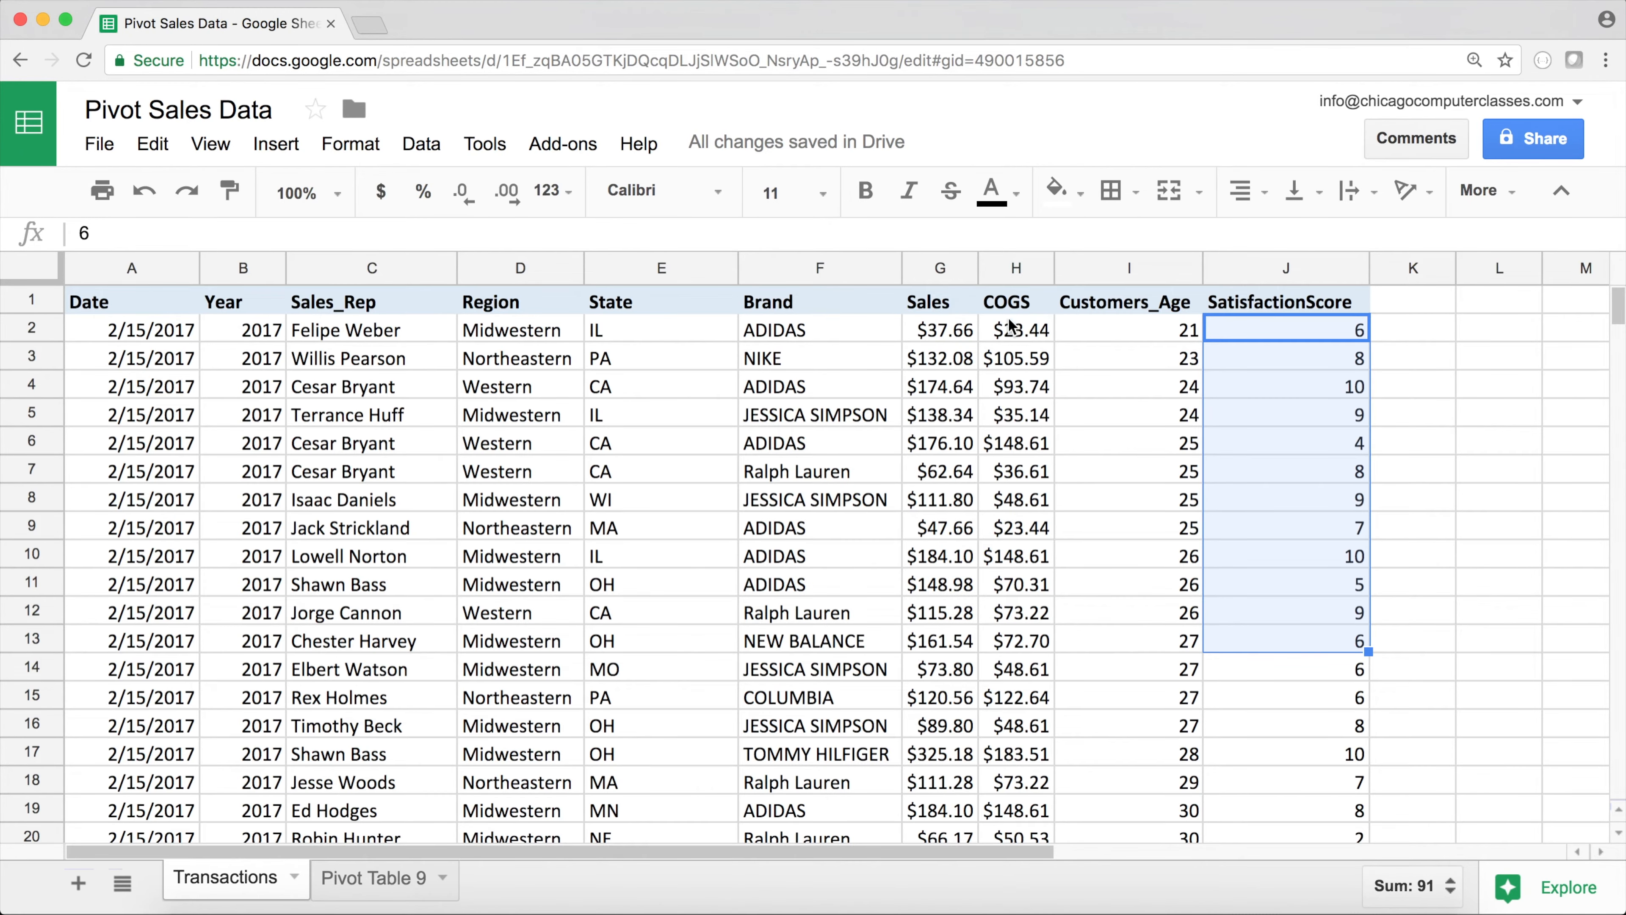
left_click(377, 879)
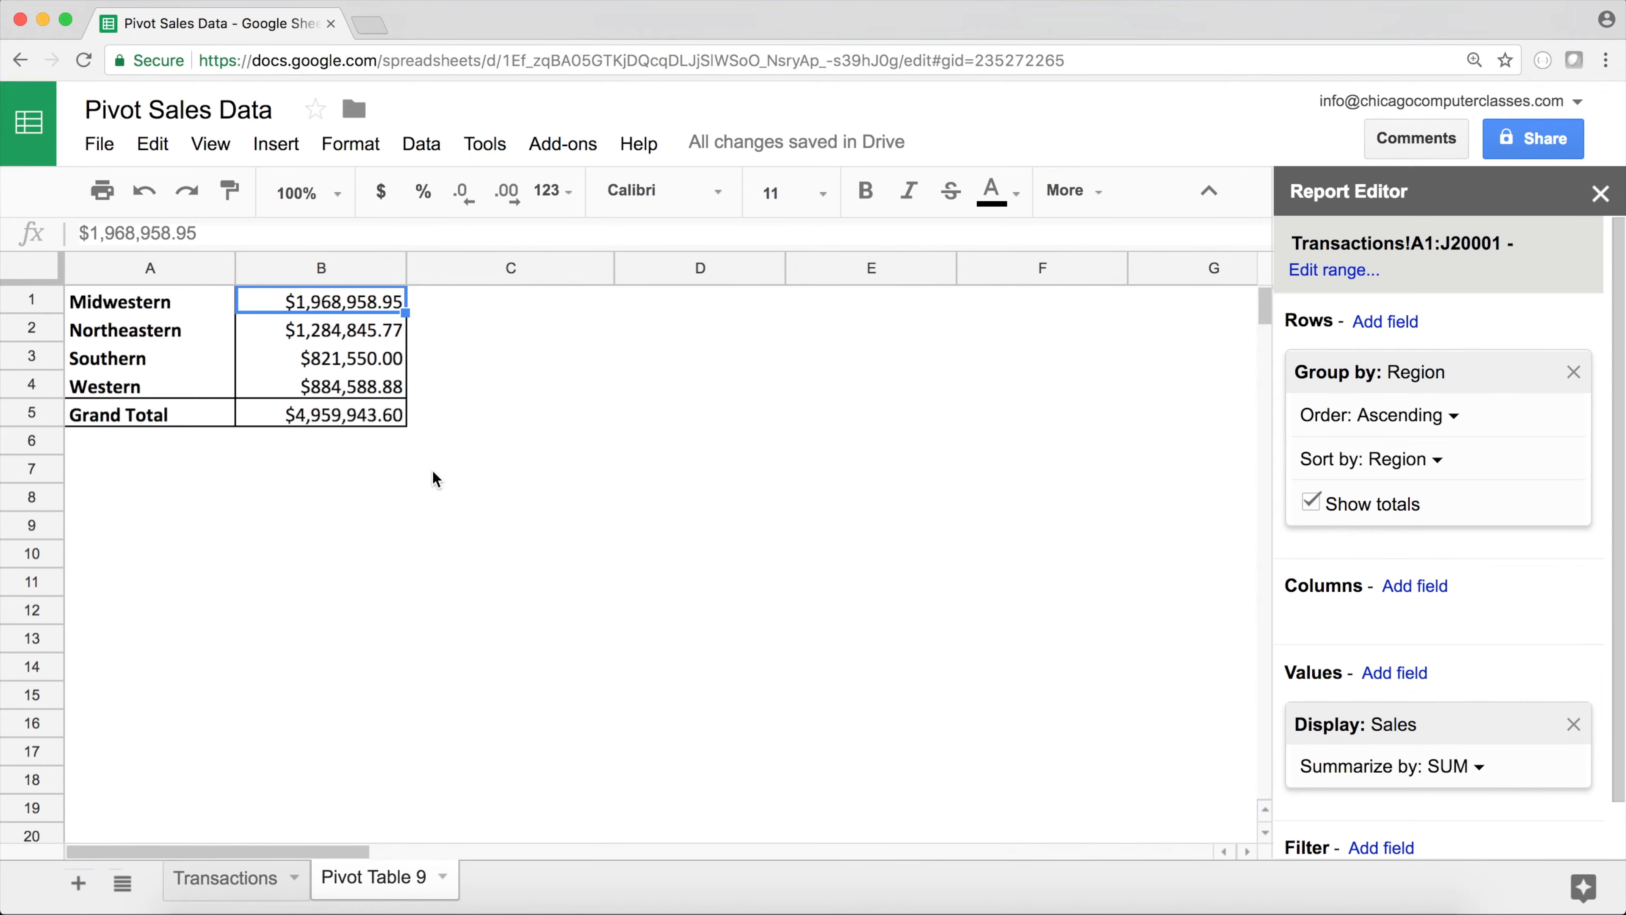
left_click(479, 492)
left_click(326, 417)
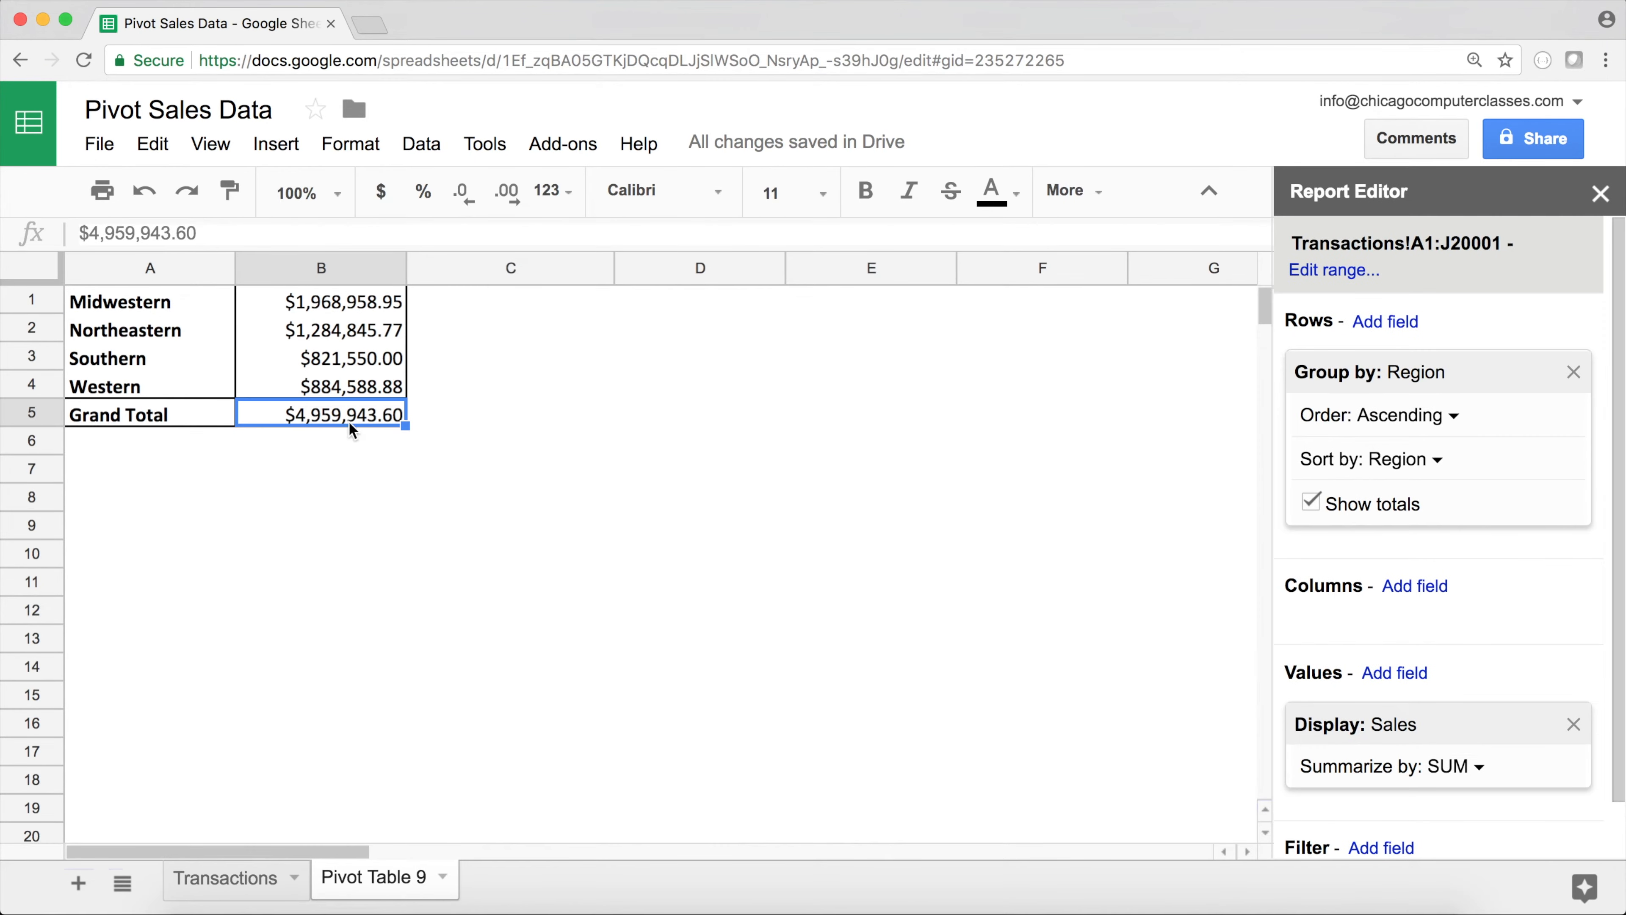
left_click(265, 883)
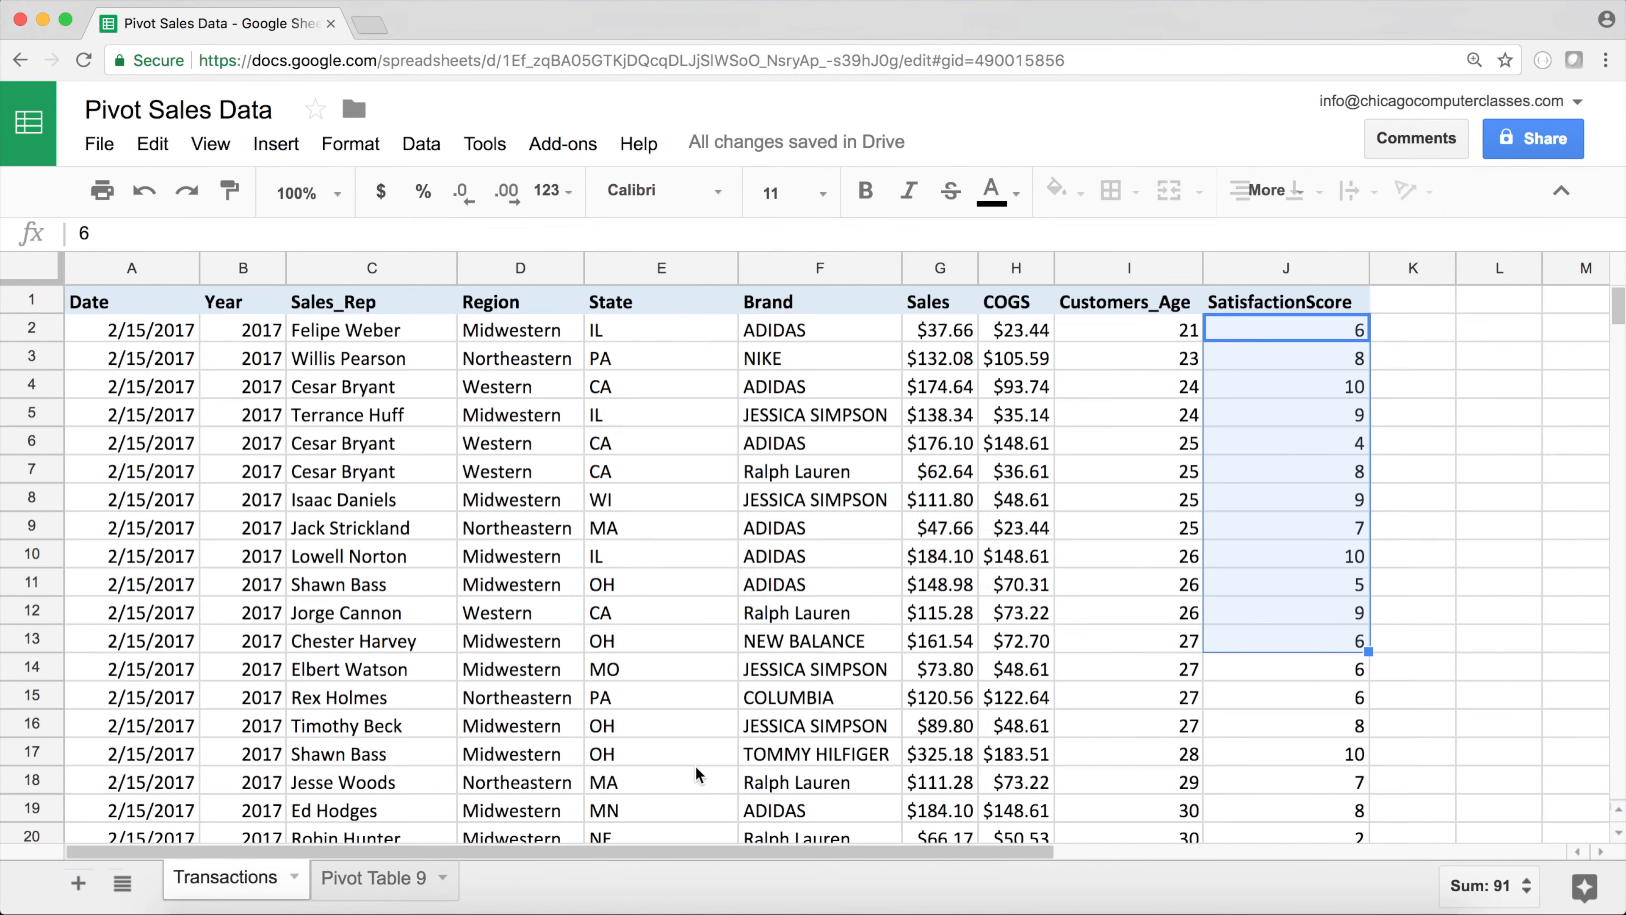
left_click(1100, 337)
left_click_drag(937, 335, 956, 606)
left_click(951, 564)
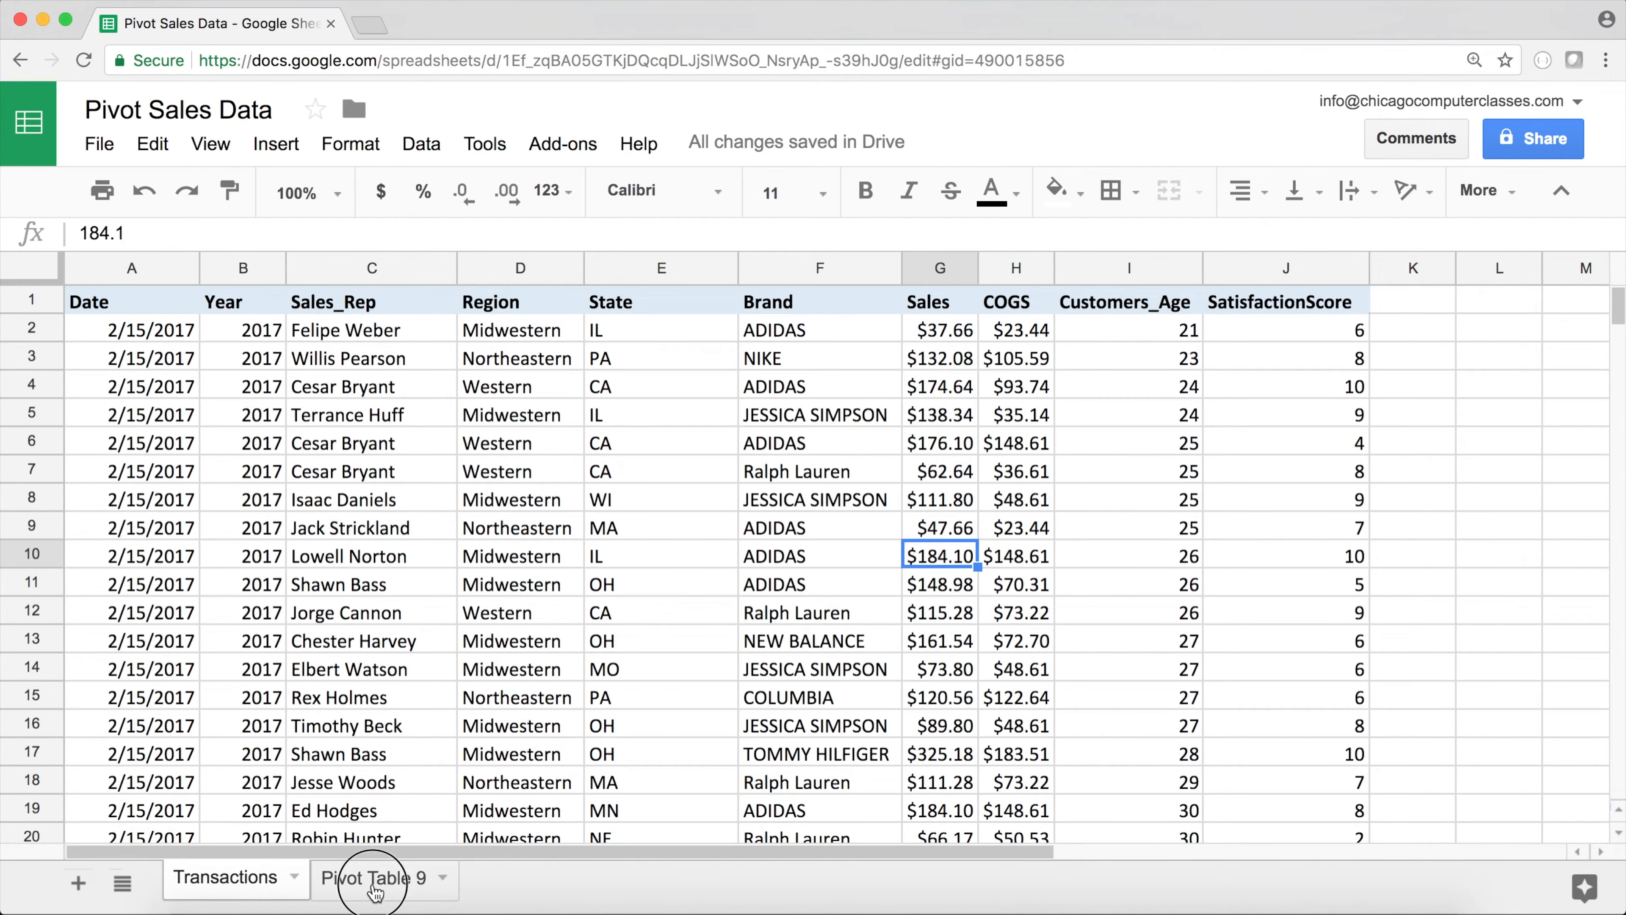
Enter the formula =SUM(Transactions!G2:G20001) in B10 of the Pivot Table 9 sheet
left_click(410, 878)
left_click(304, 553)
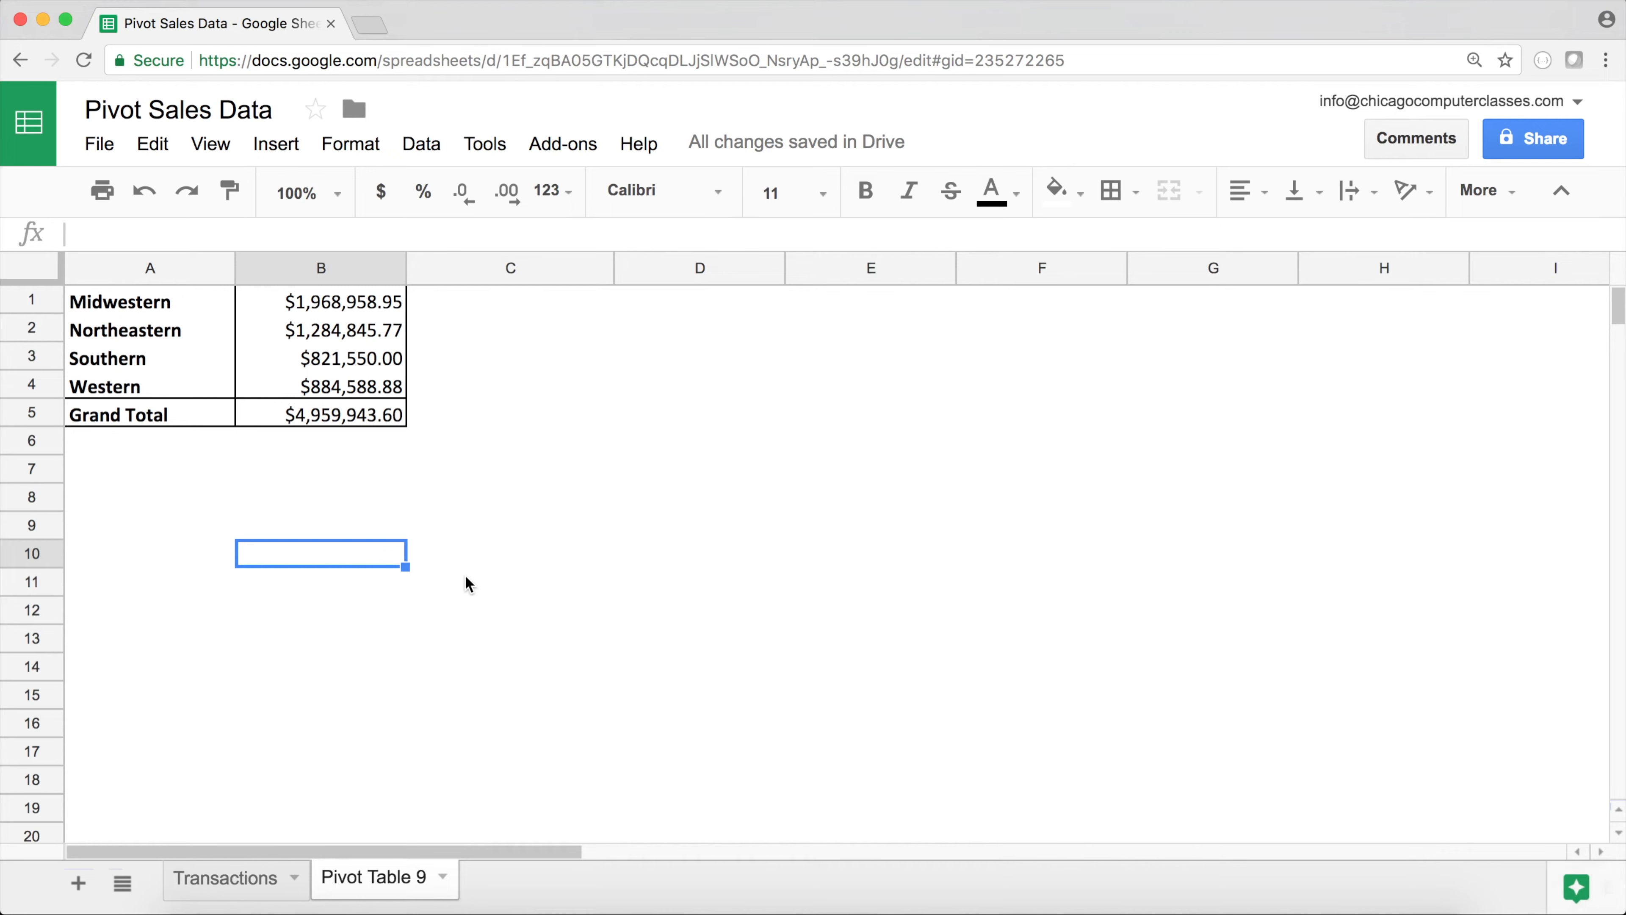
type("=SUM(")
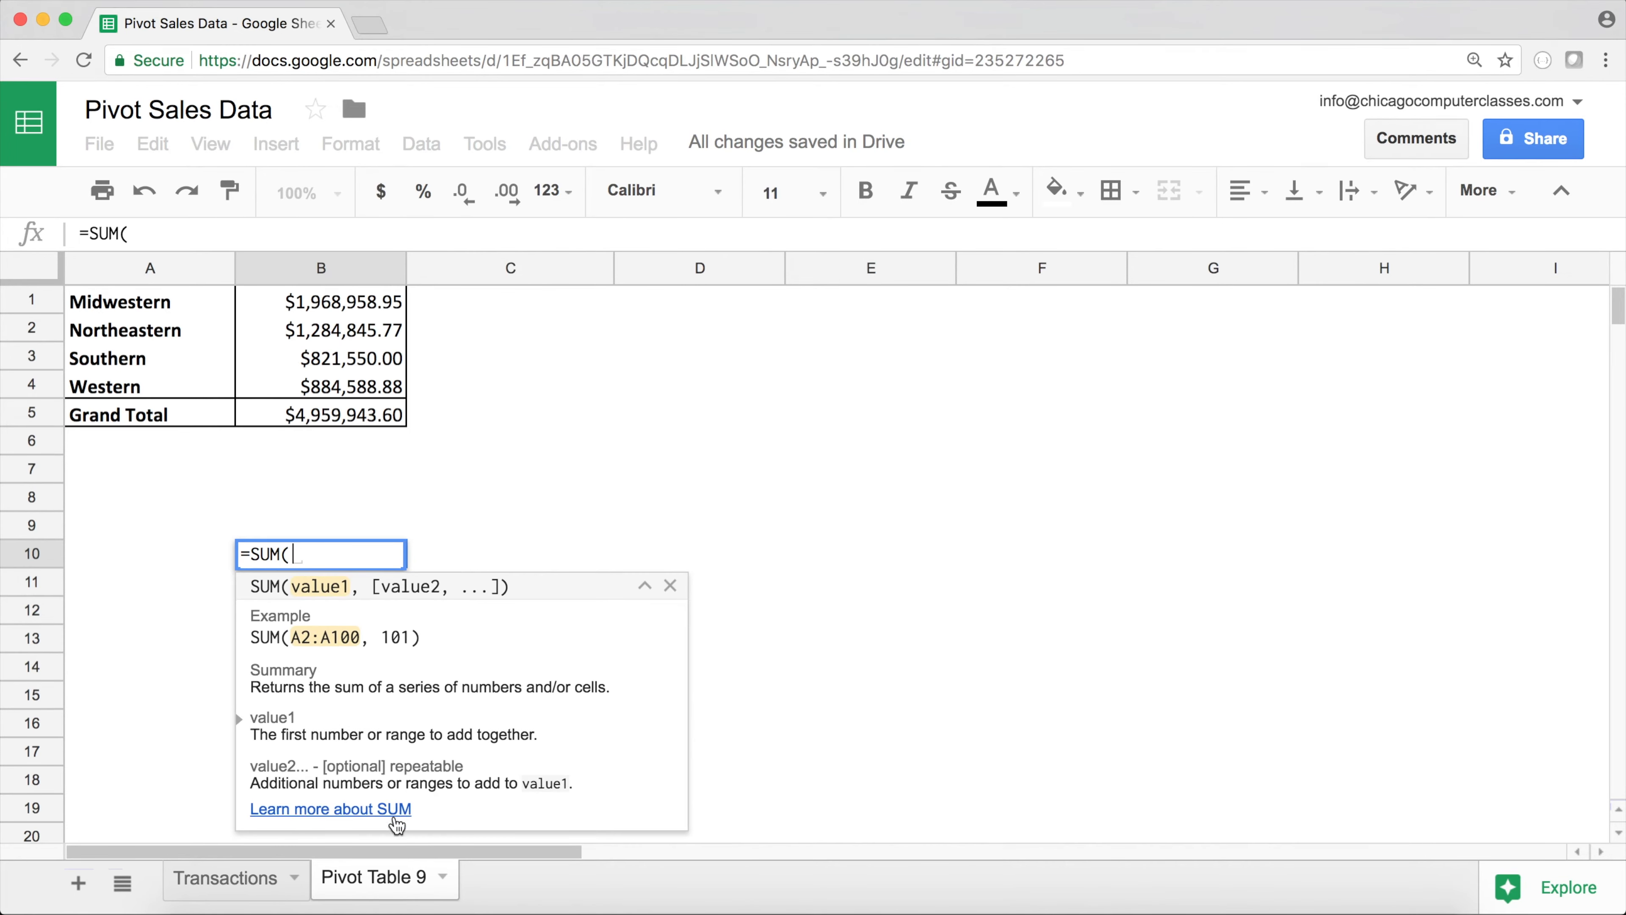
left_click(255, 884)
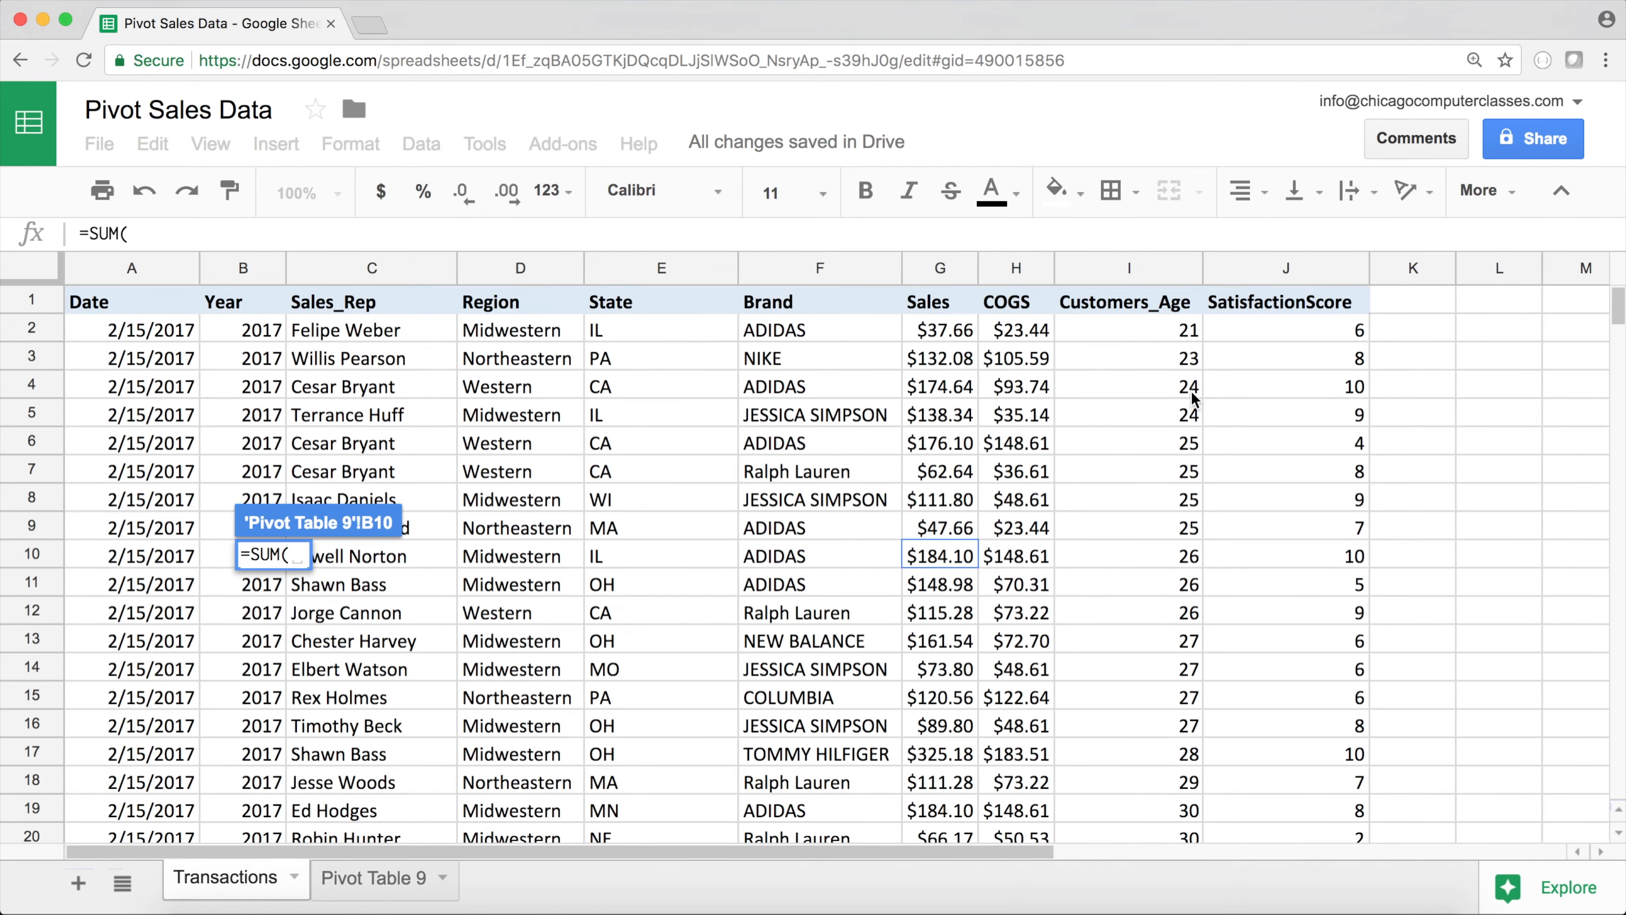
left_click(933, 332)
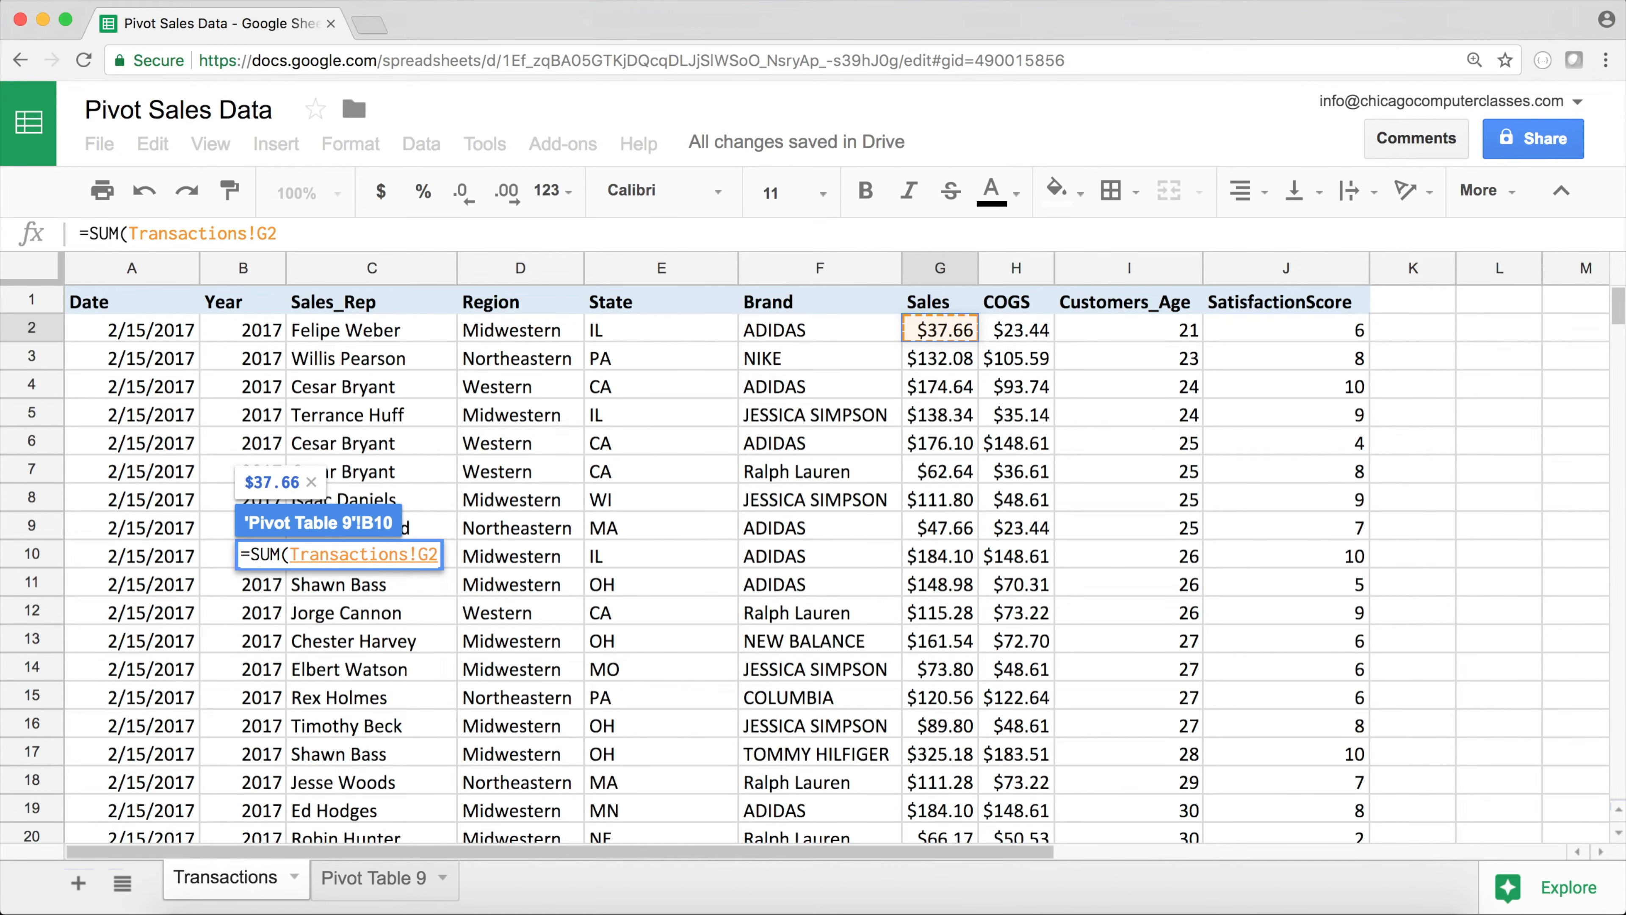
key("ctrl+shift+Down")
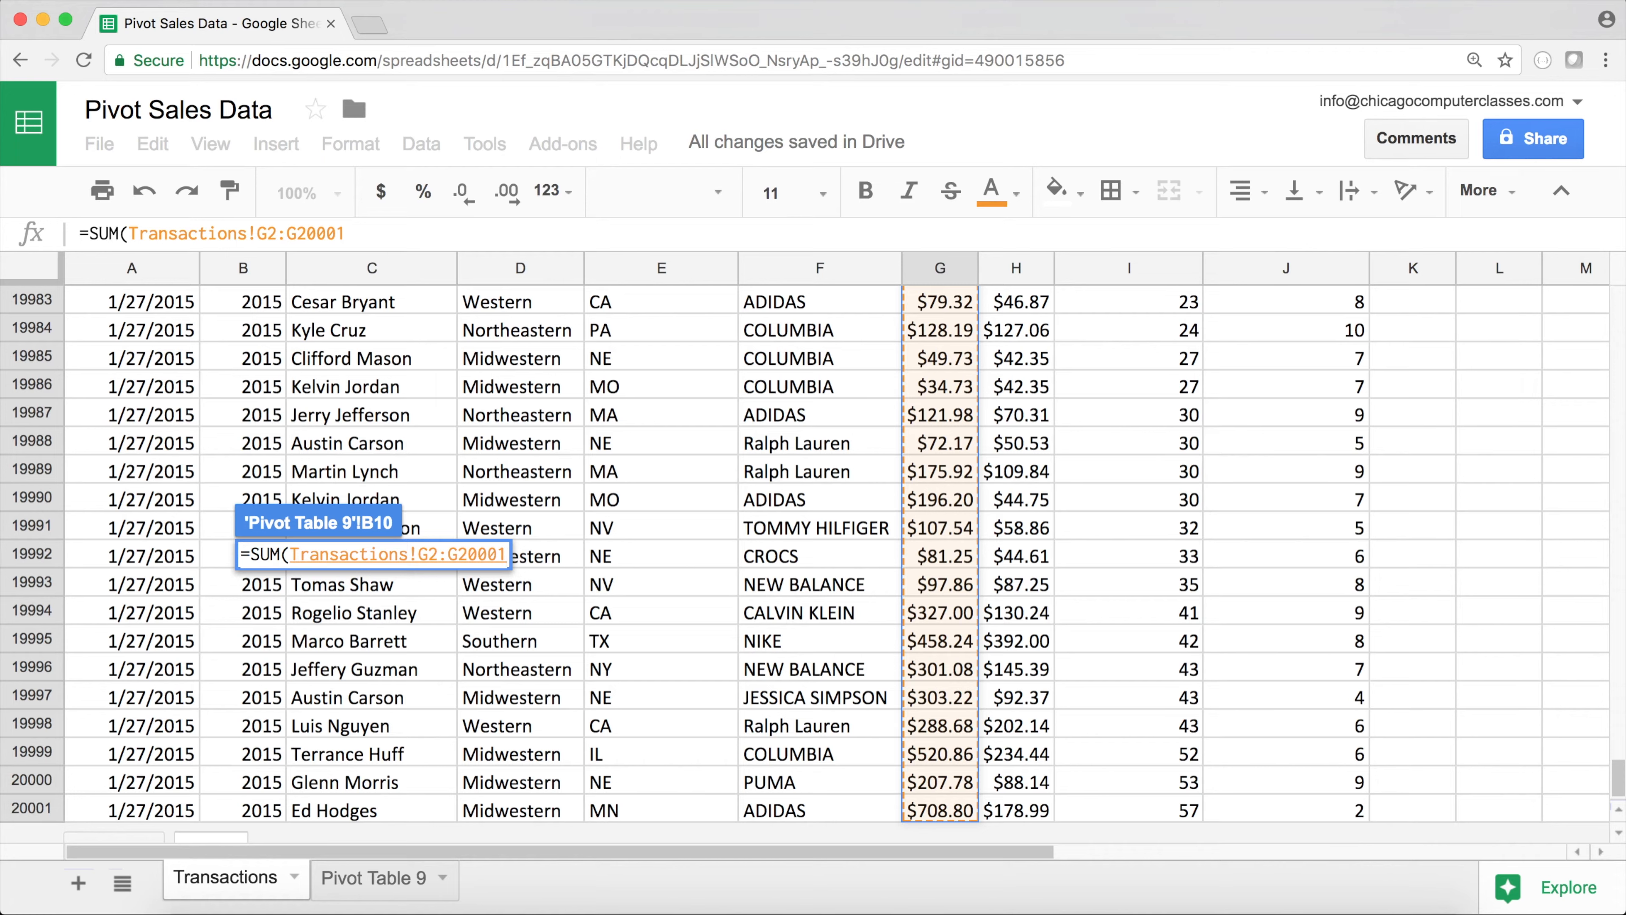
type(")")
key("Return")
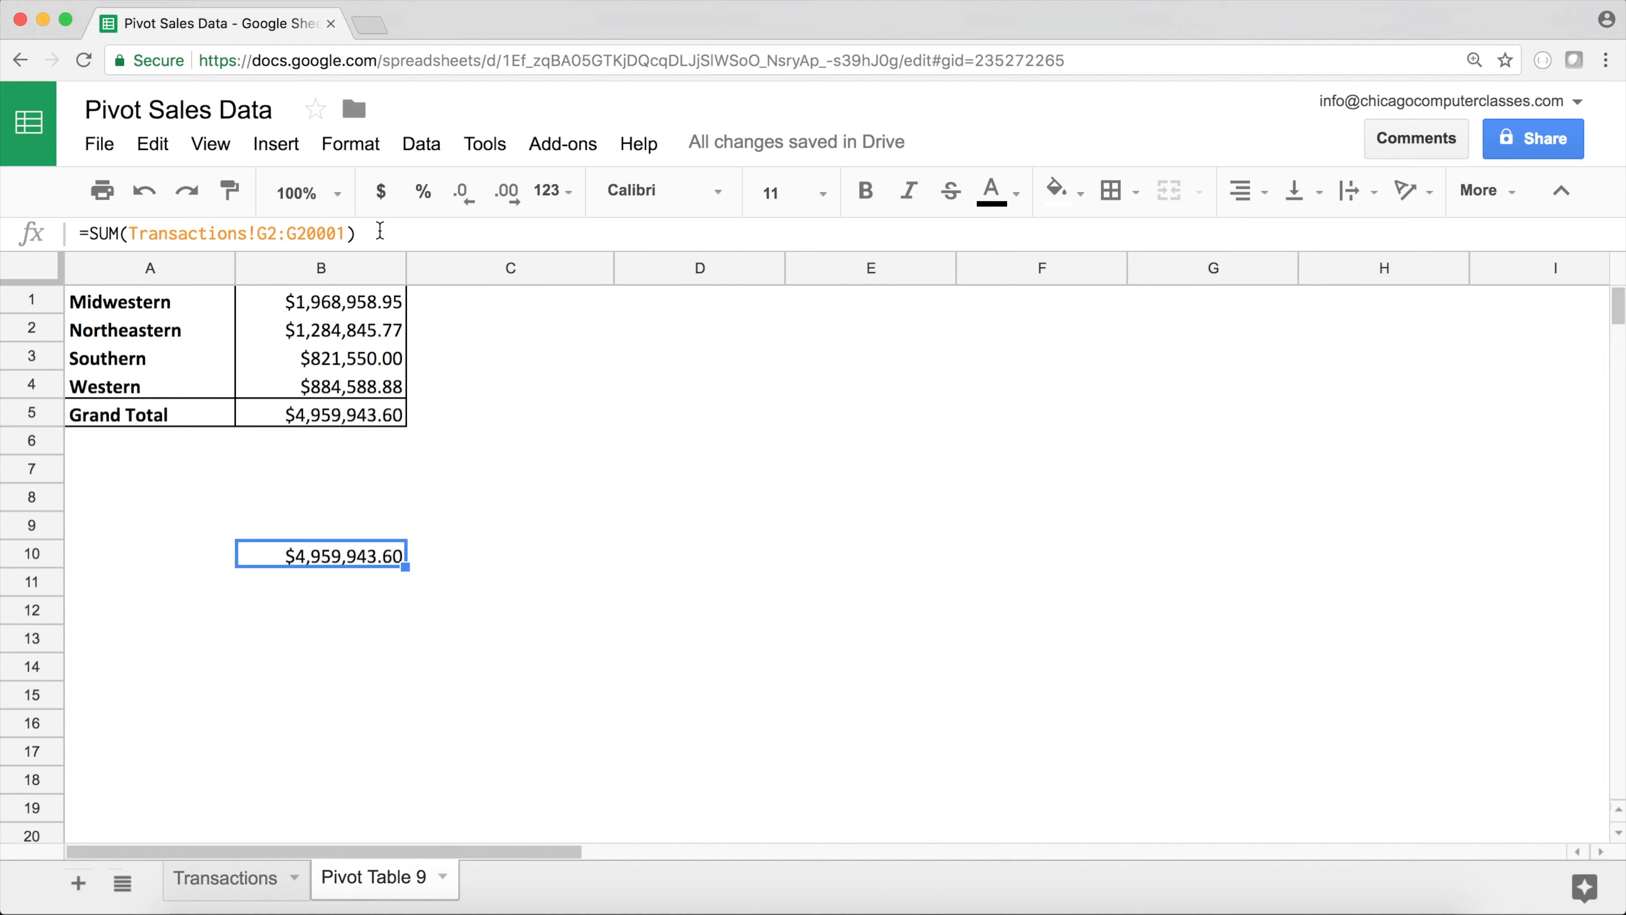
Copy the expression SUM(Transactions!G2:G20001) from B10 and clear the cell
left_click_drag(380, 231, 93, 227)
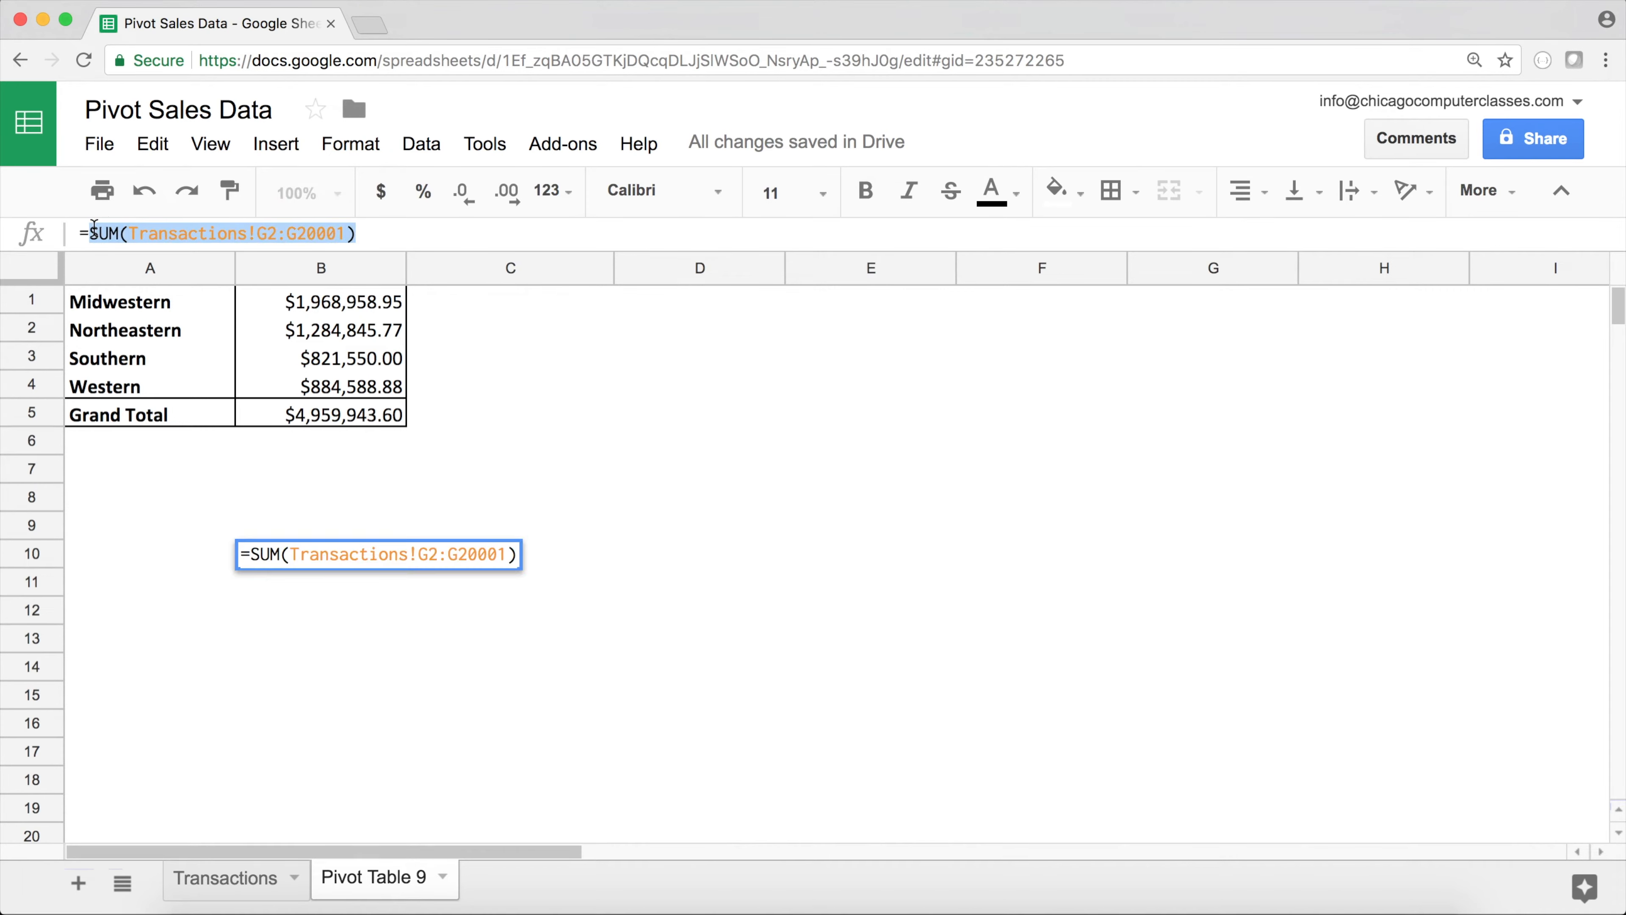
left_click(259, 555)
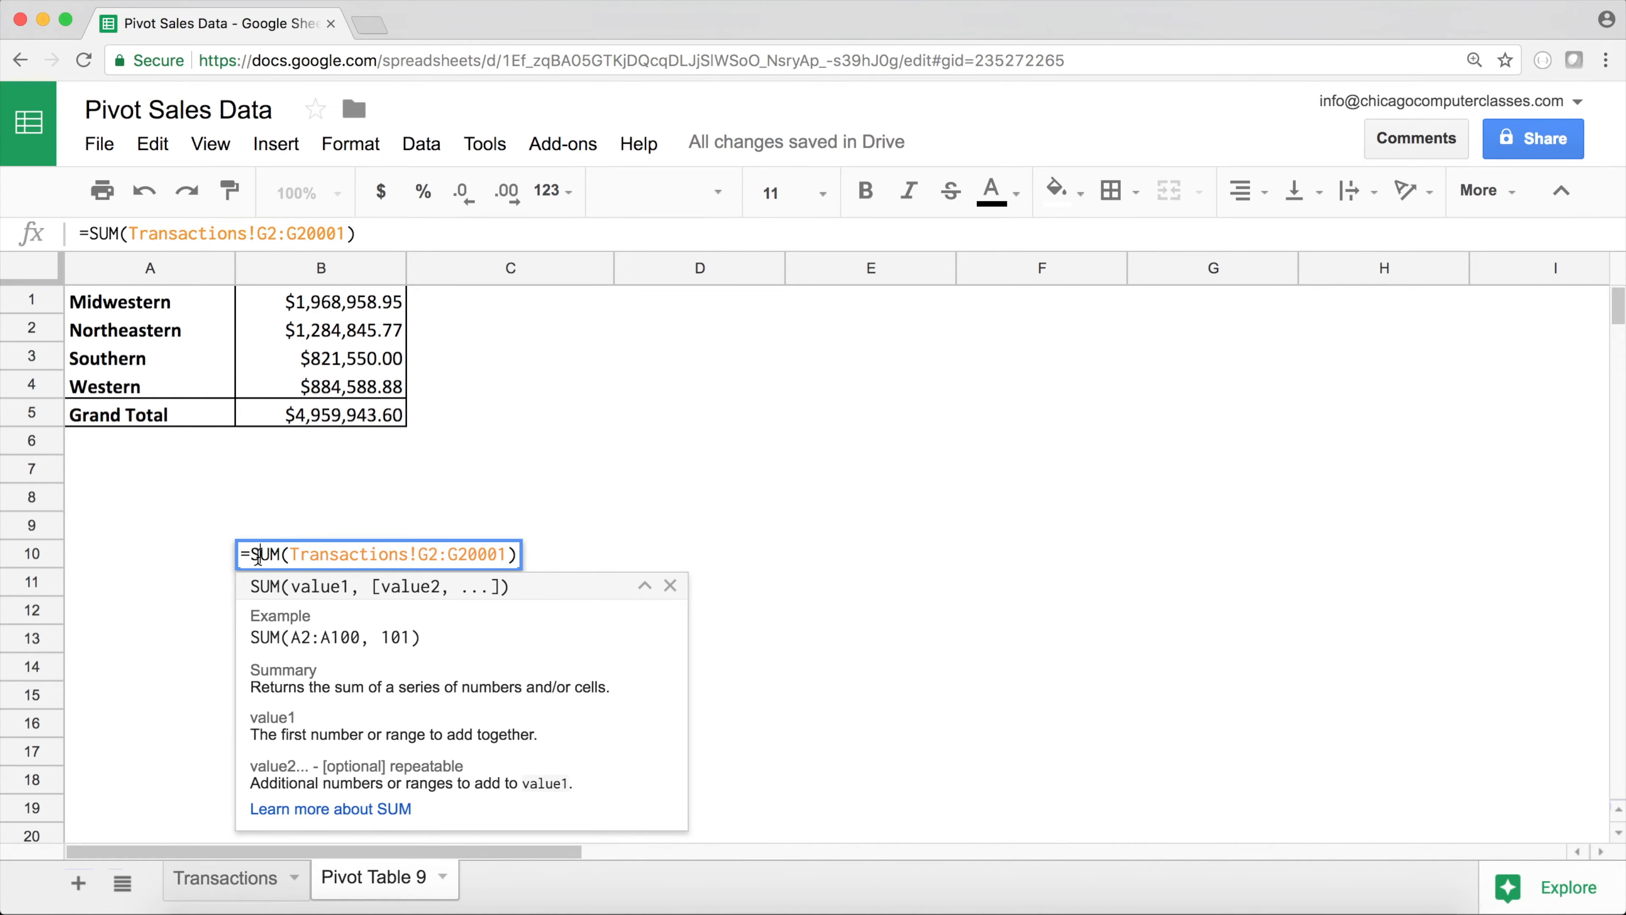
left_click_drag(252, 554, 594, 567)
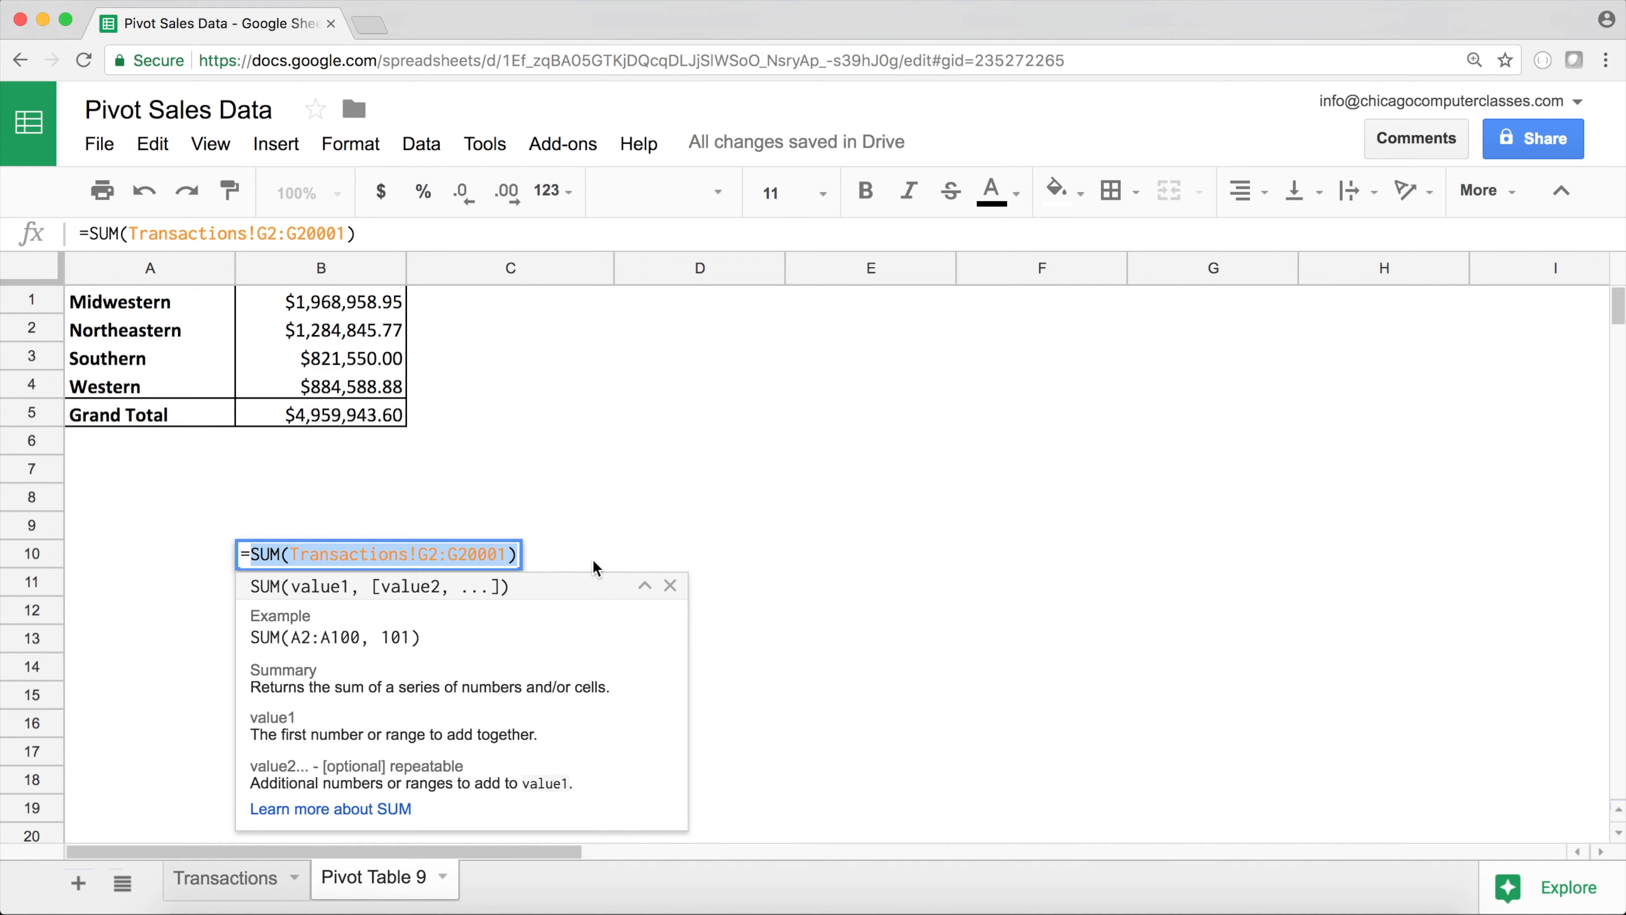
key("BackSpace")
key("BackSpace")
key("Return")
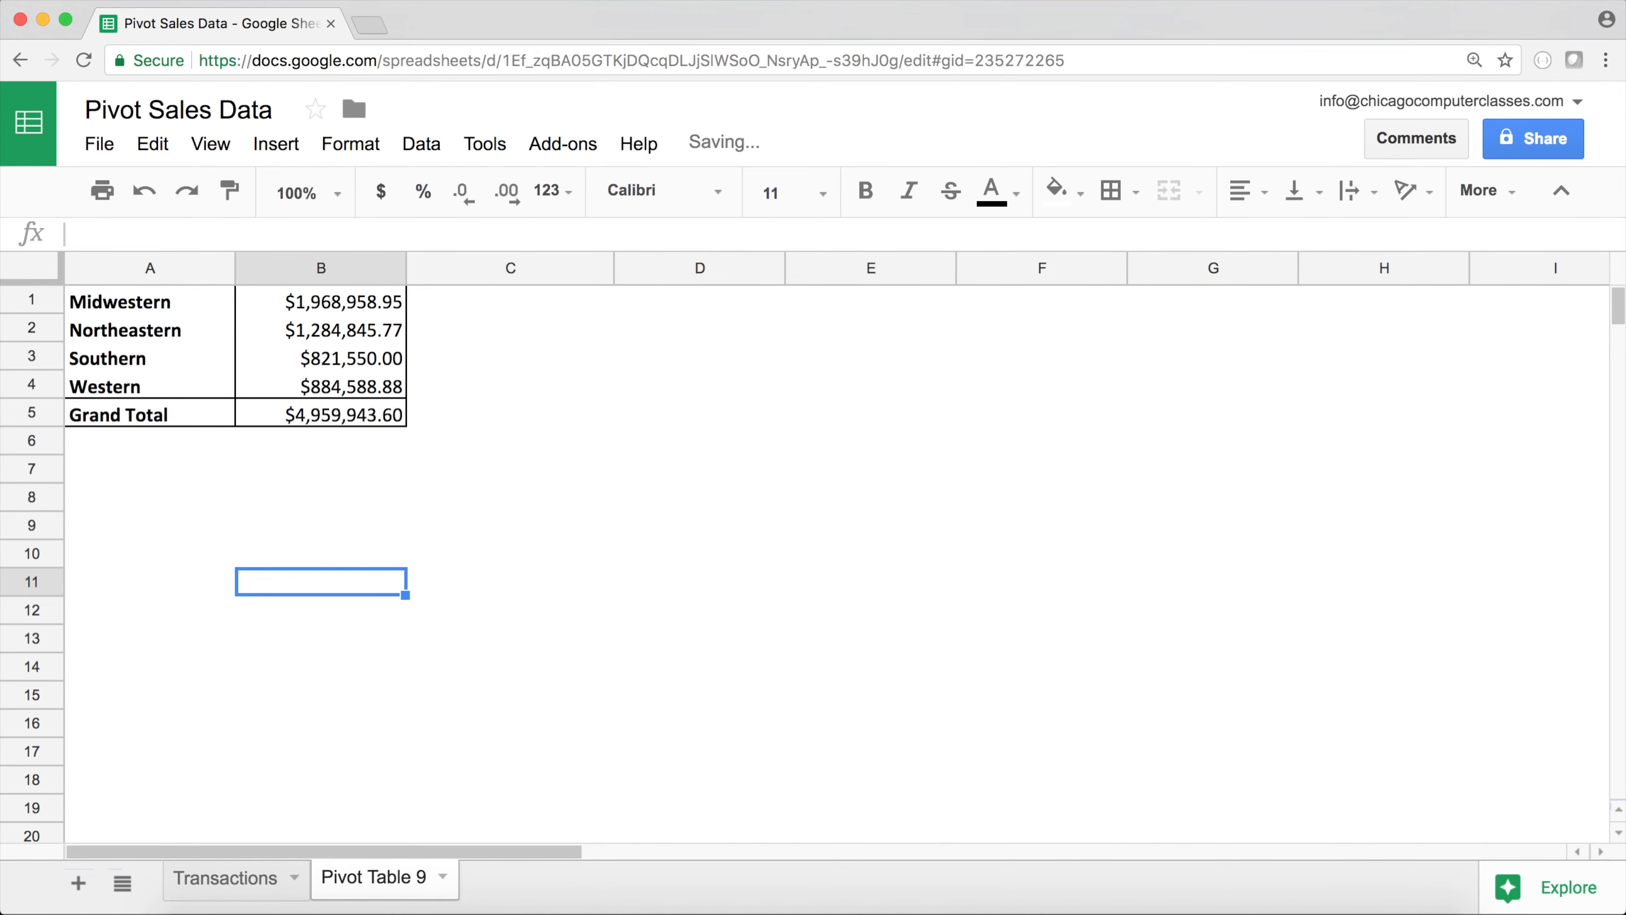
Add a calculated field to the pivot table's values and name it Percentage
left_click(389, 340)
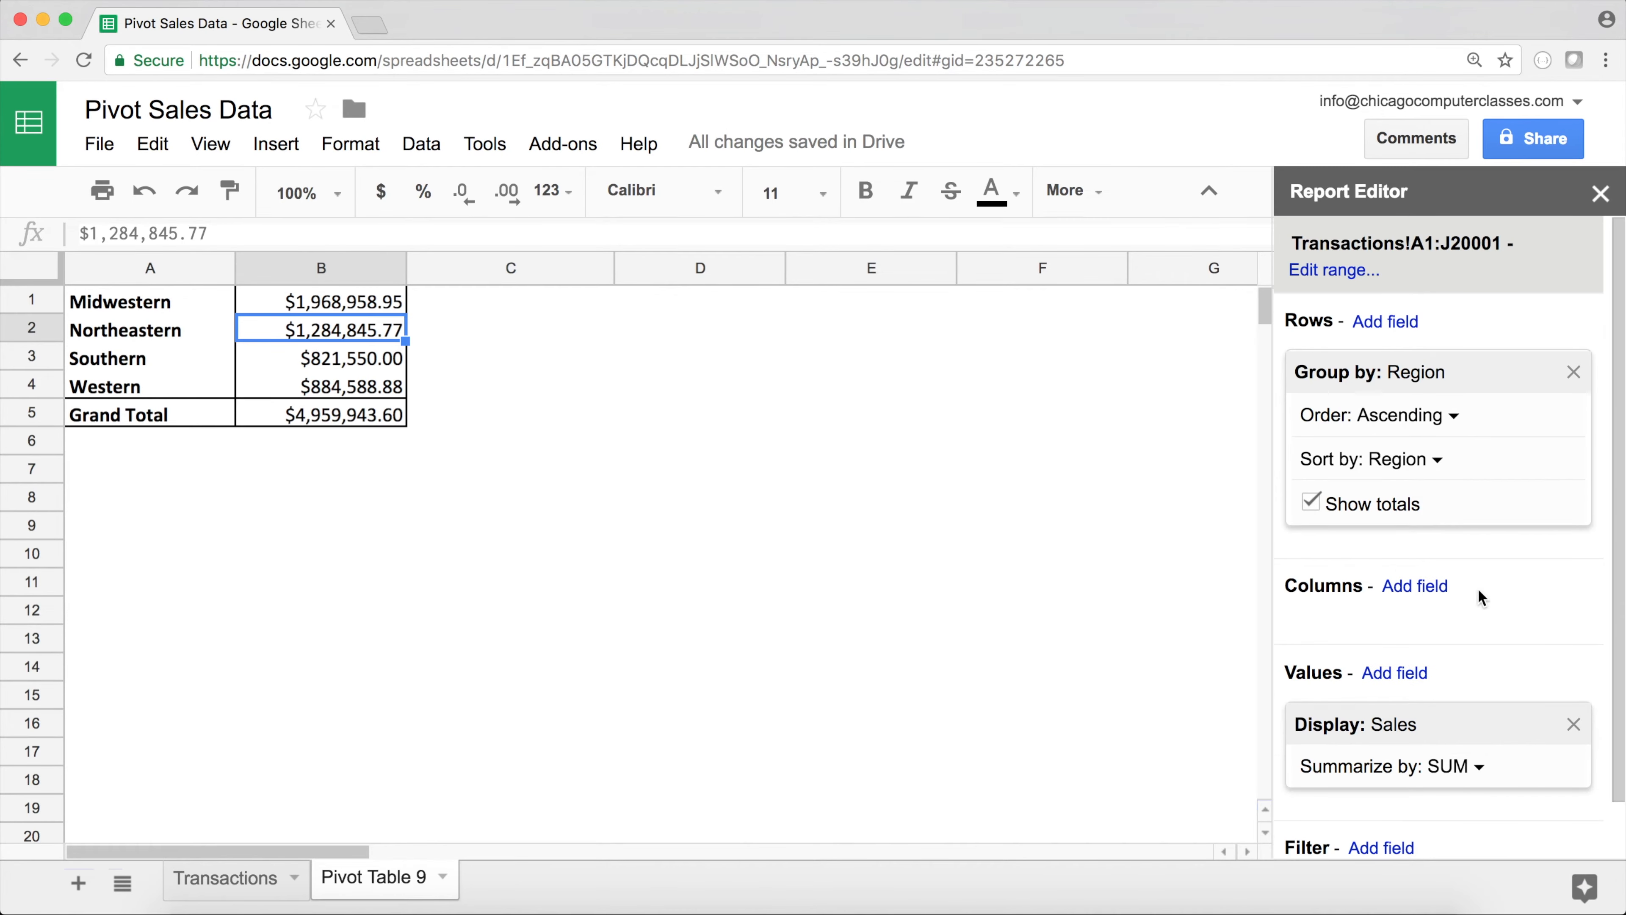
left_click(1396, 673)
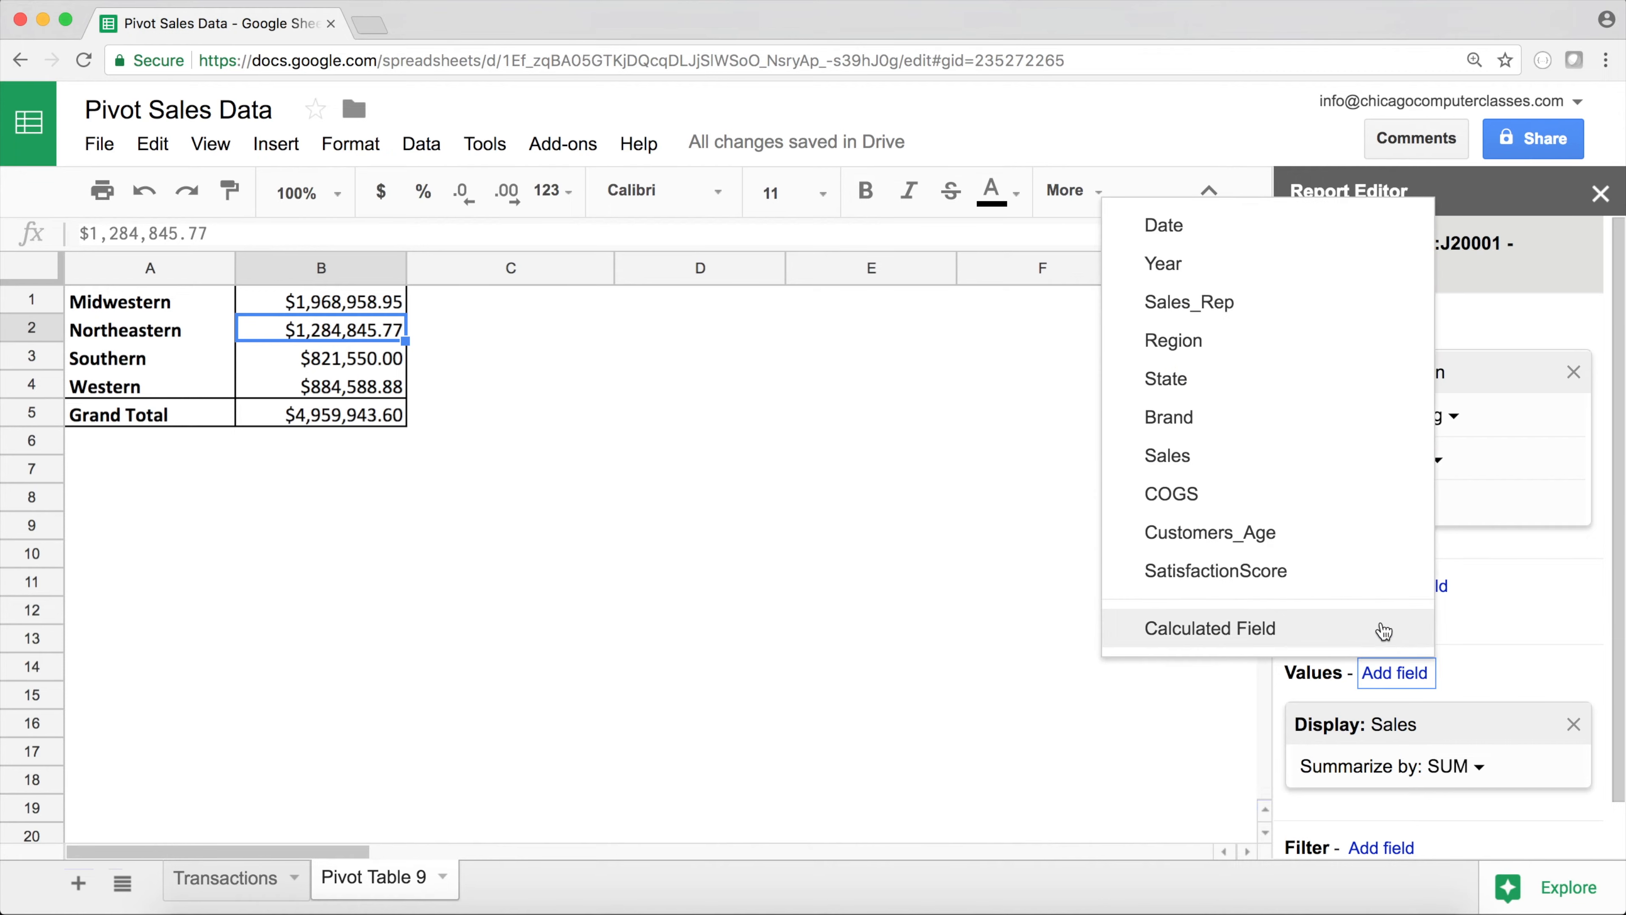
left_click(1288, 644)
key("shift+Left")
left_click_drag(1291, 568, 1245, 567)
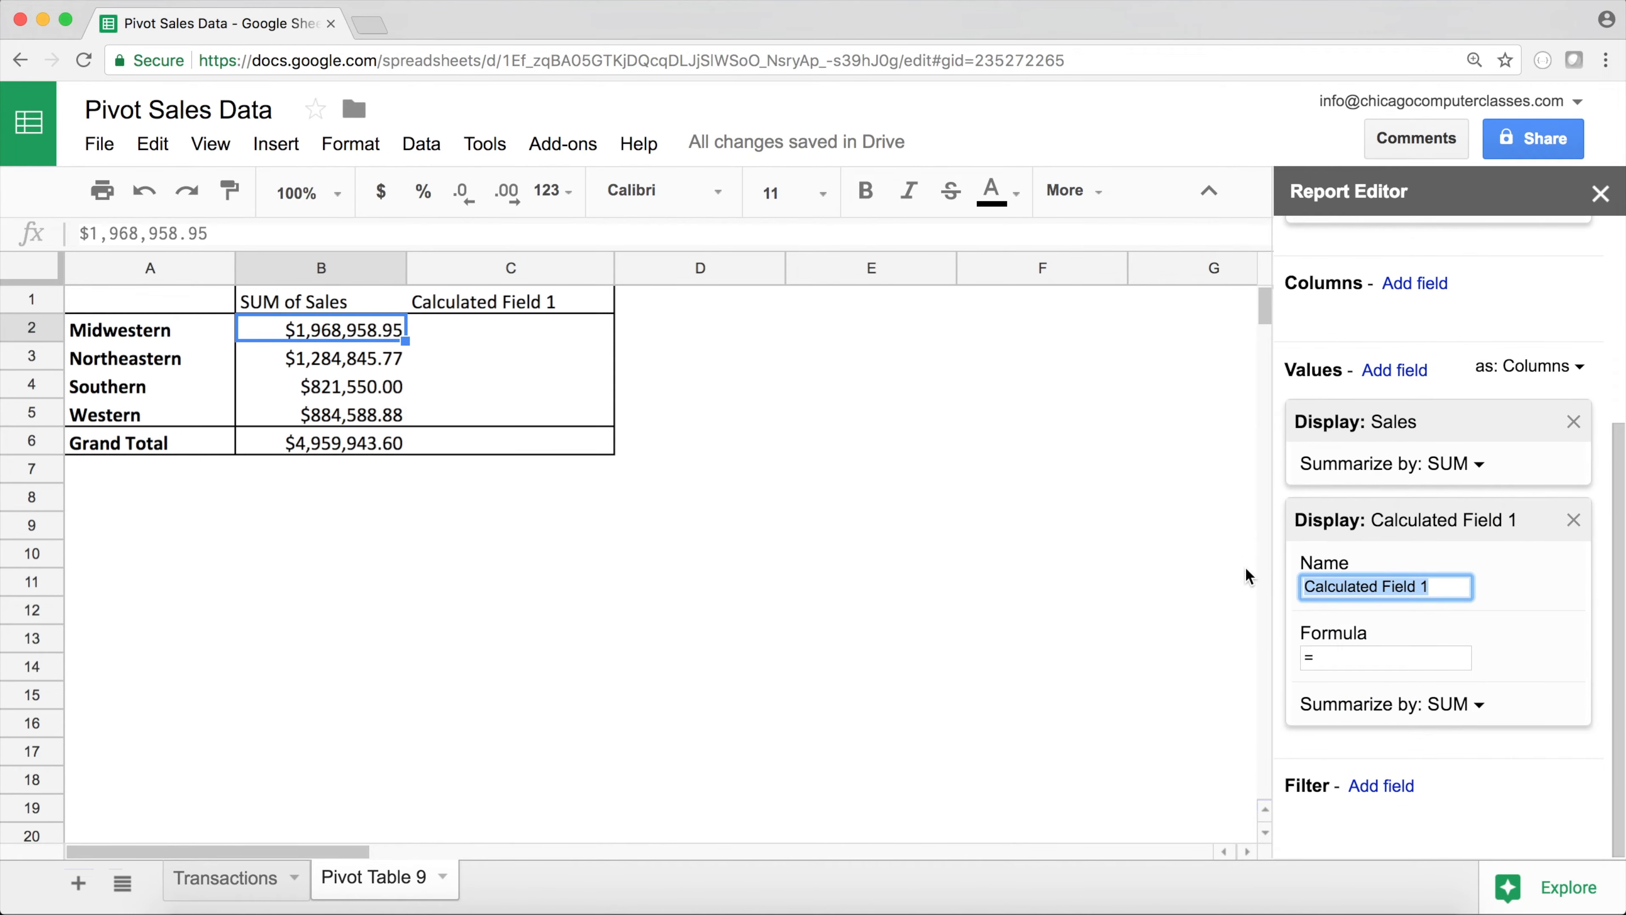
type("Percentage")
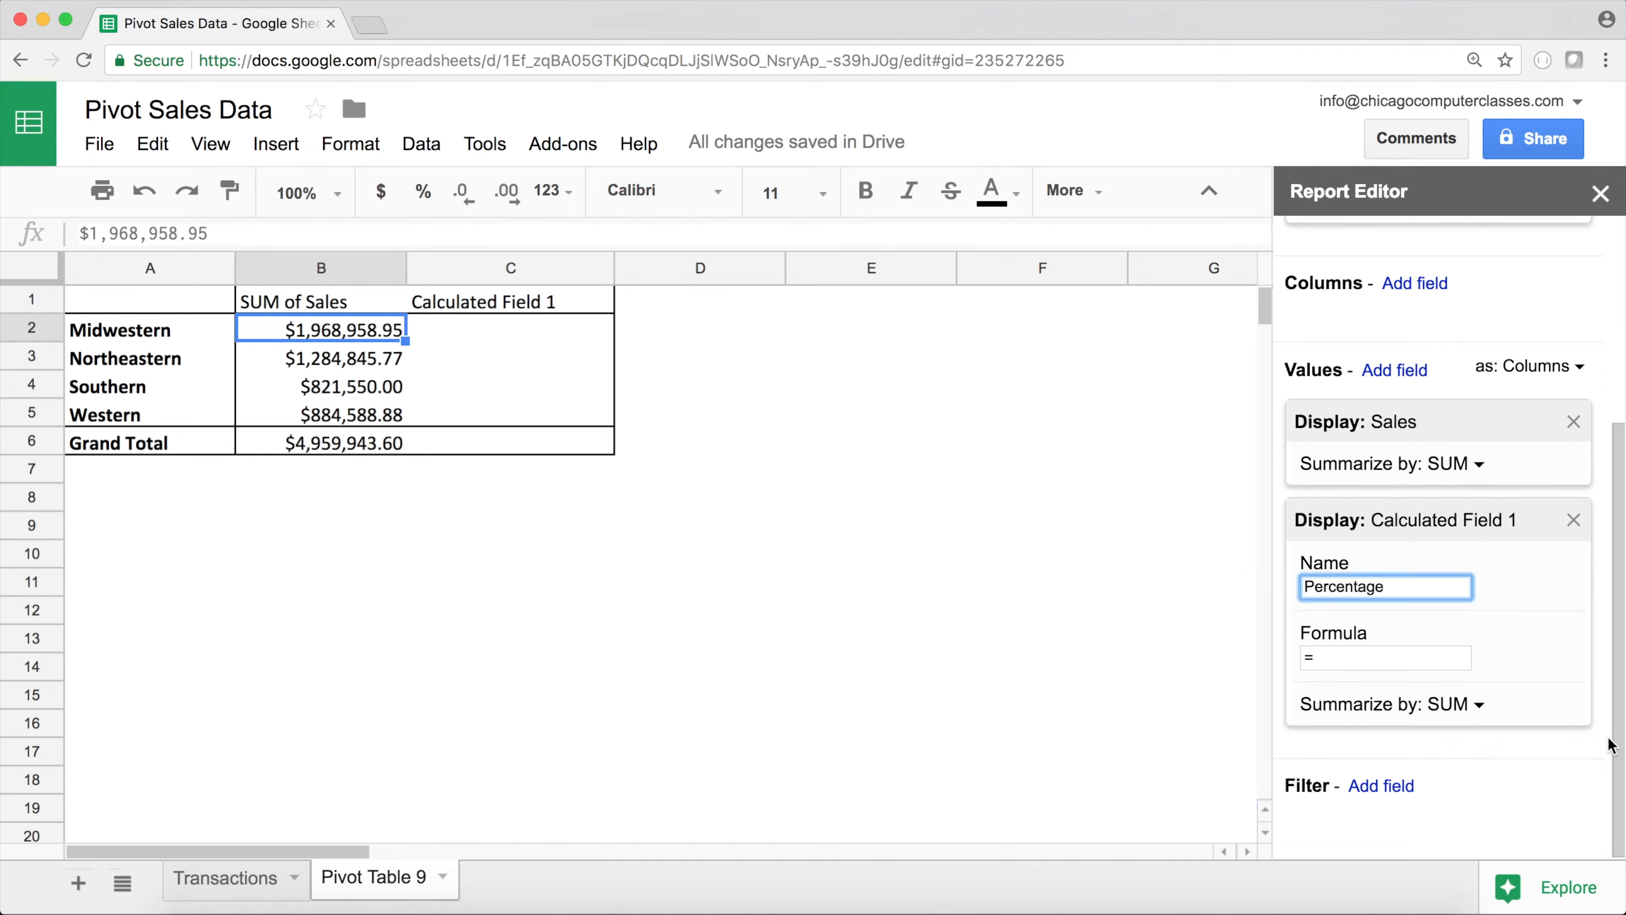
Summarize the Percentage field by Custom and set its formula to =SUM(Sales)/SUM(Transactions!G2:G20001)
left_click(1385, 659)
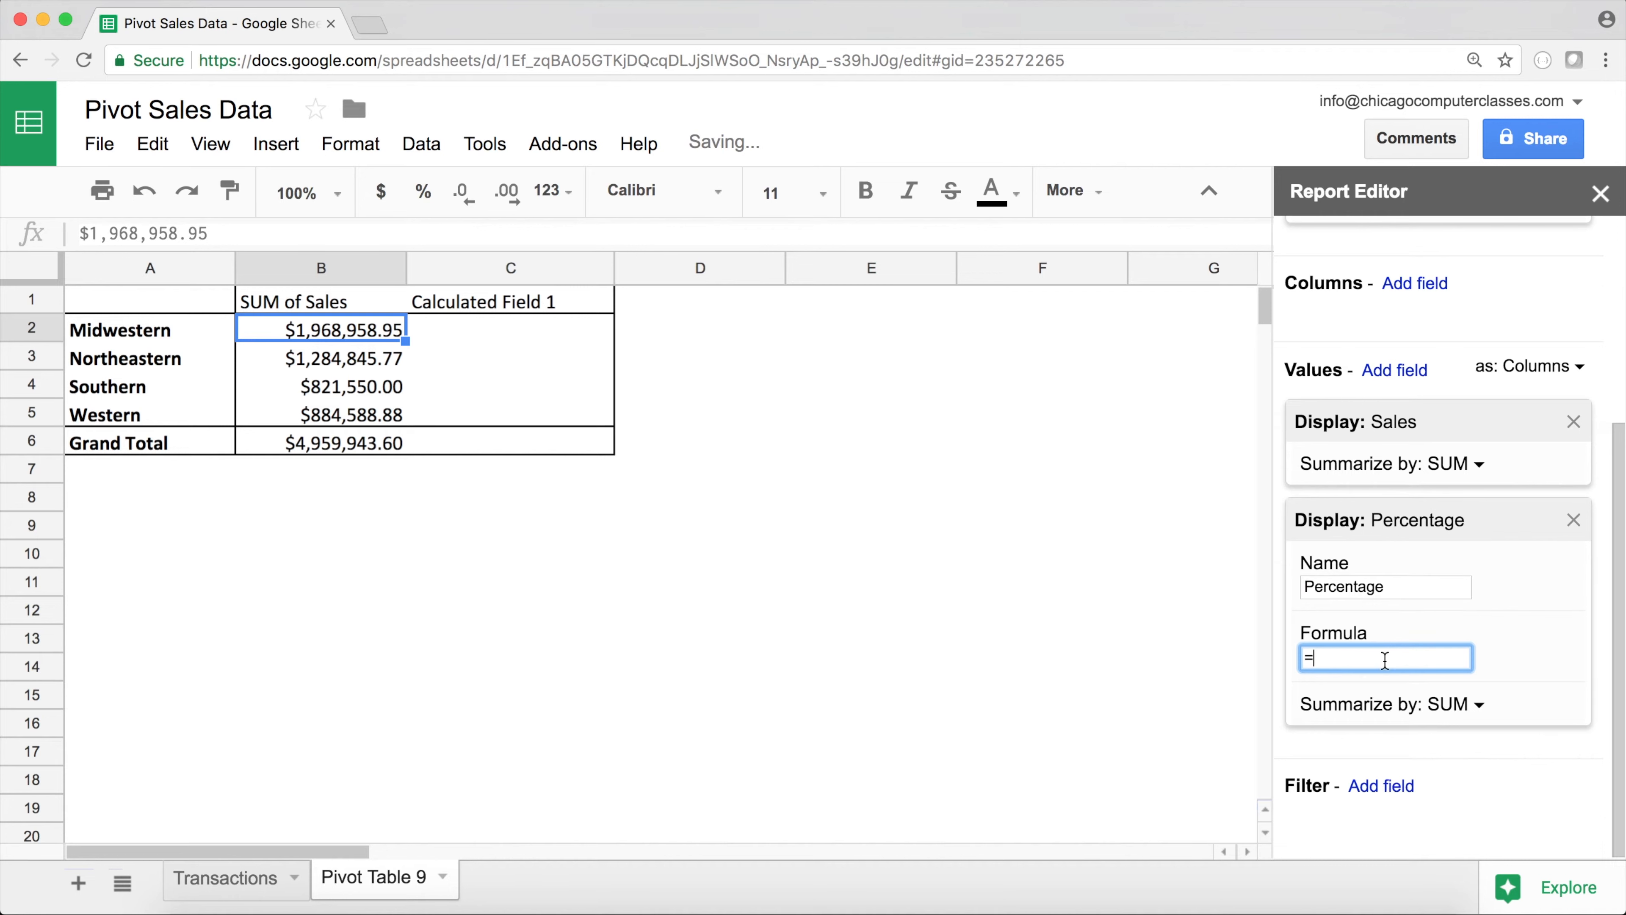
left_click(1448, 704)
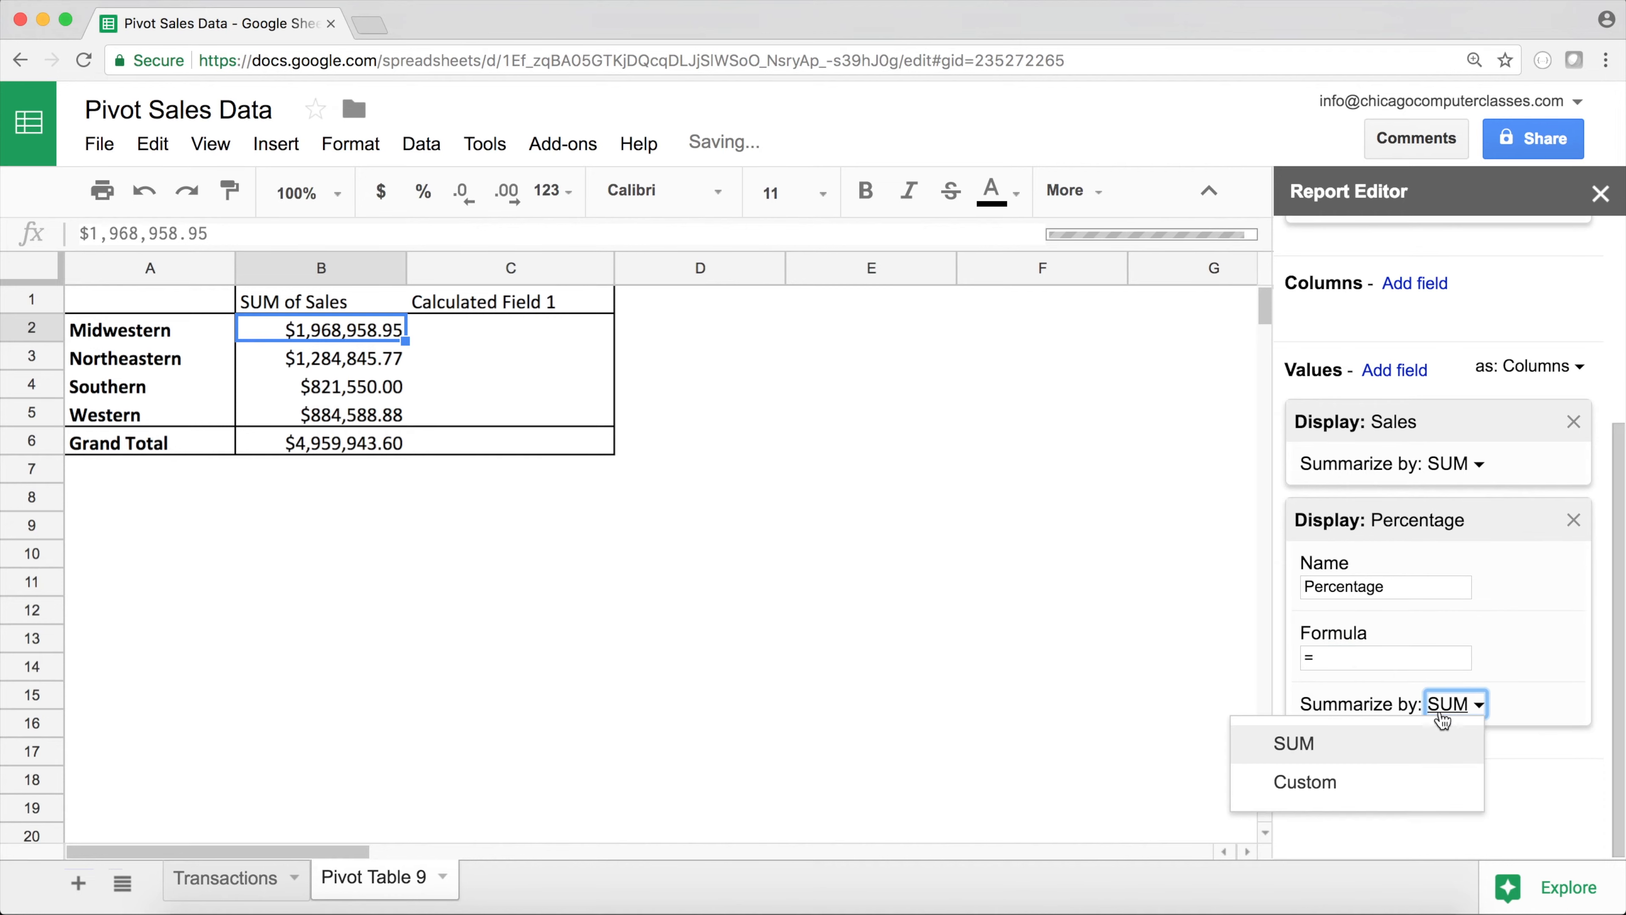
left_click(1357, 803)
left_click(1351, 659)
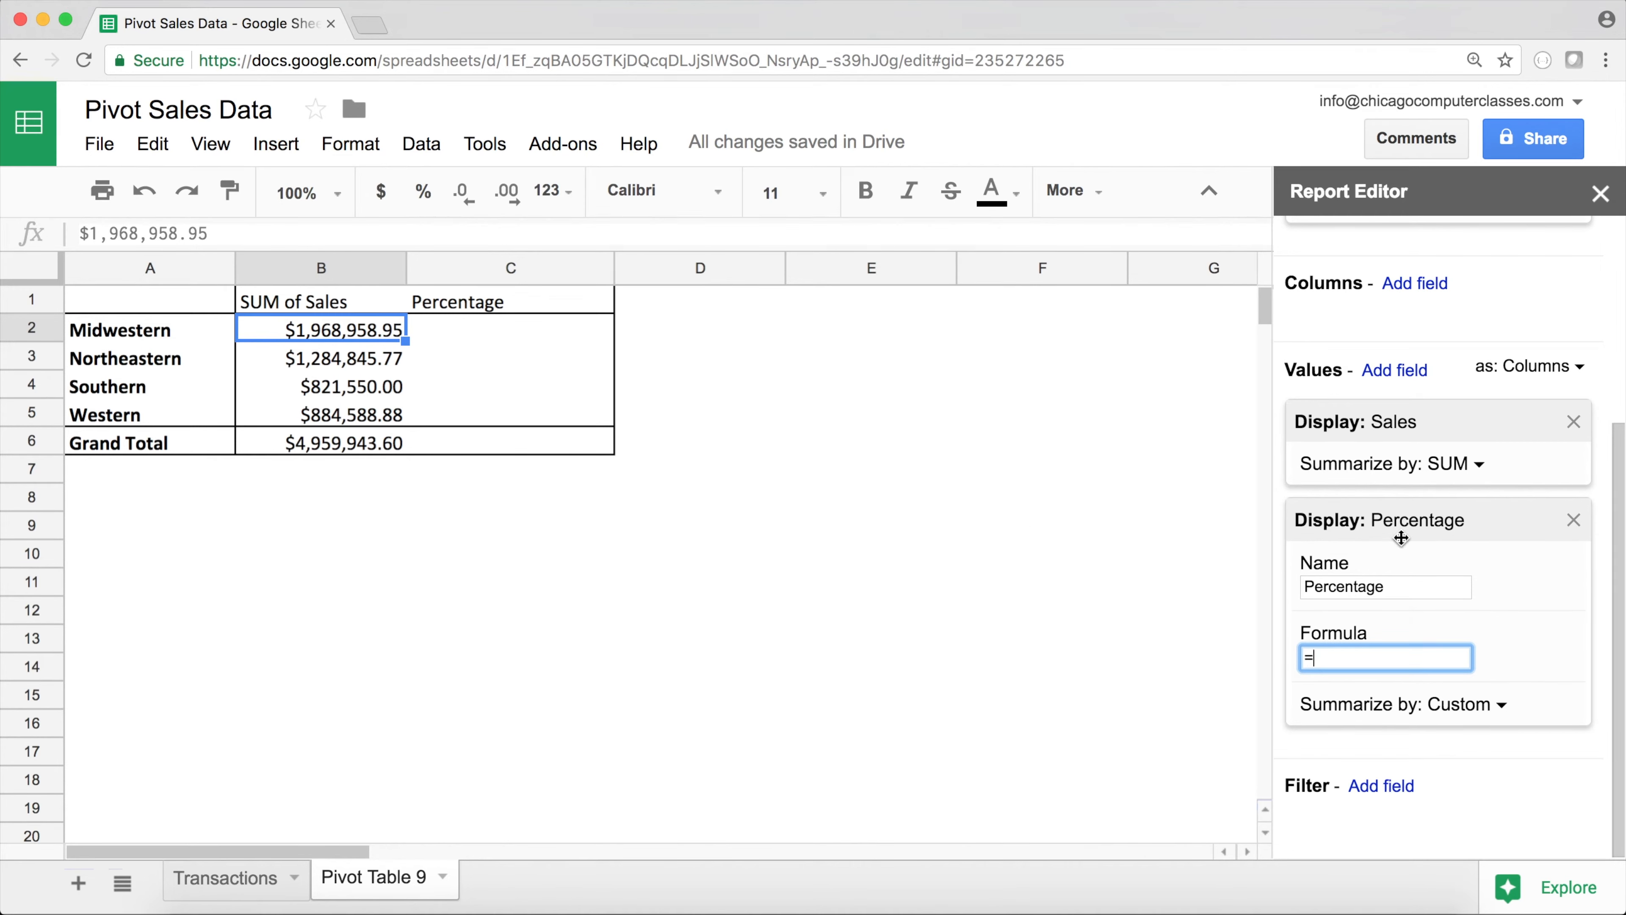
type("UM(Sales)/")
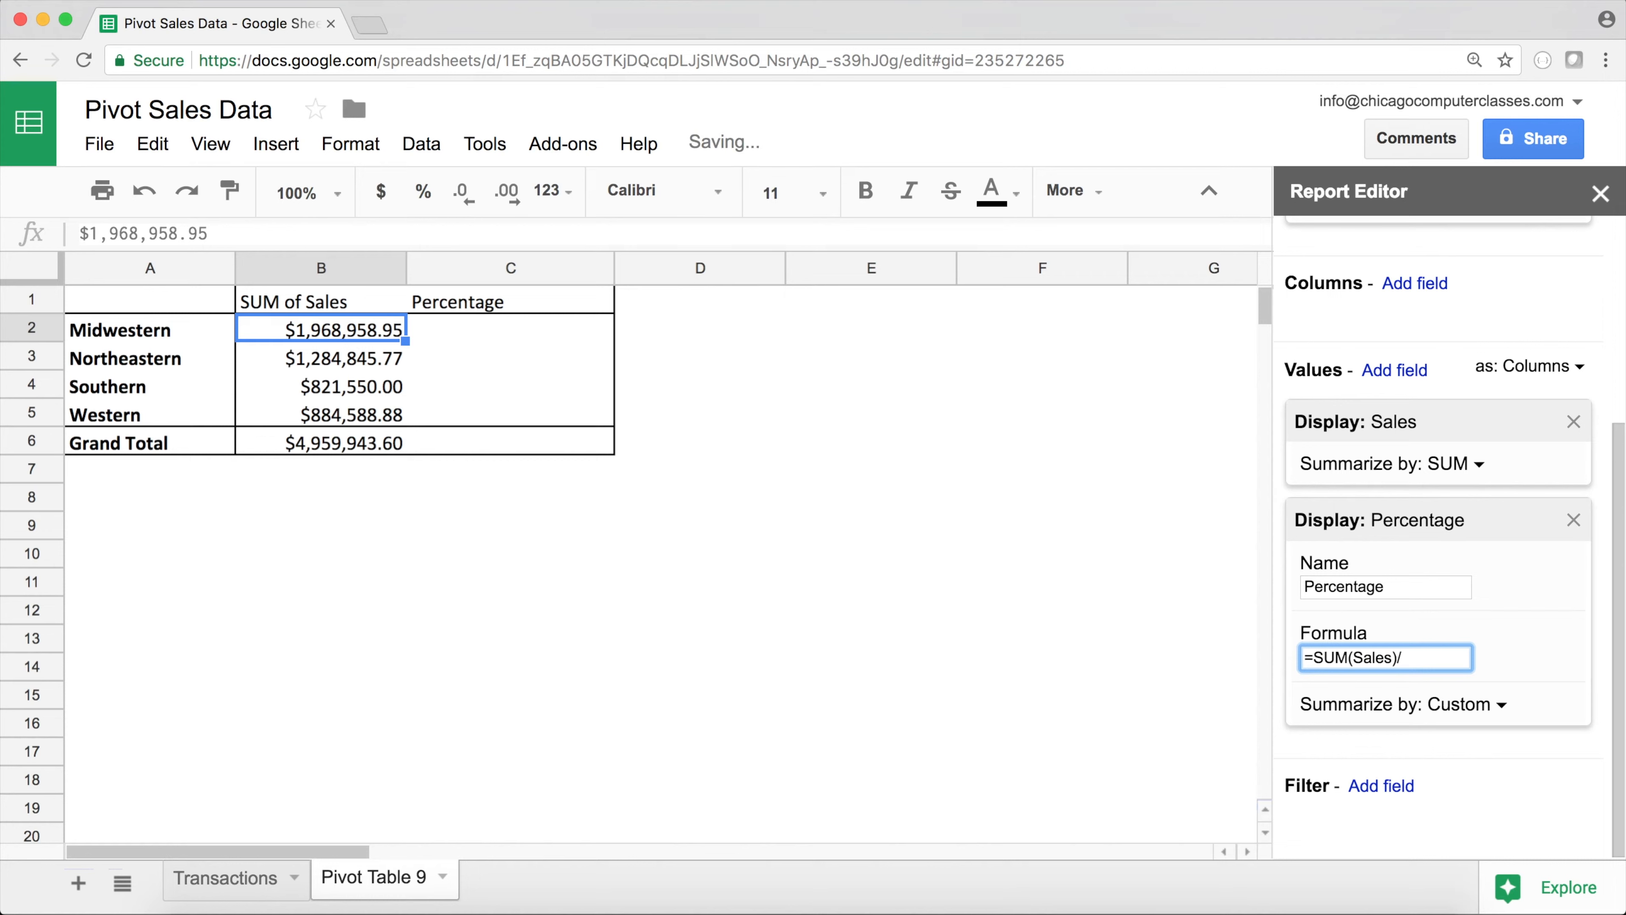
key("super+v")
key("Return")
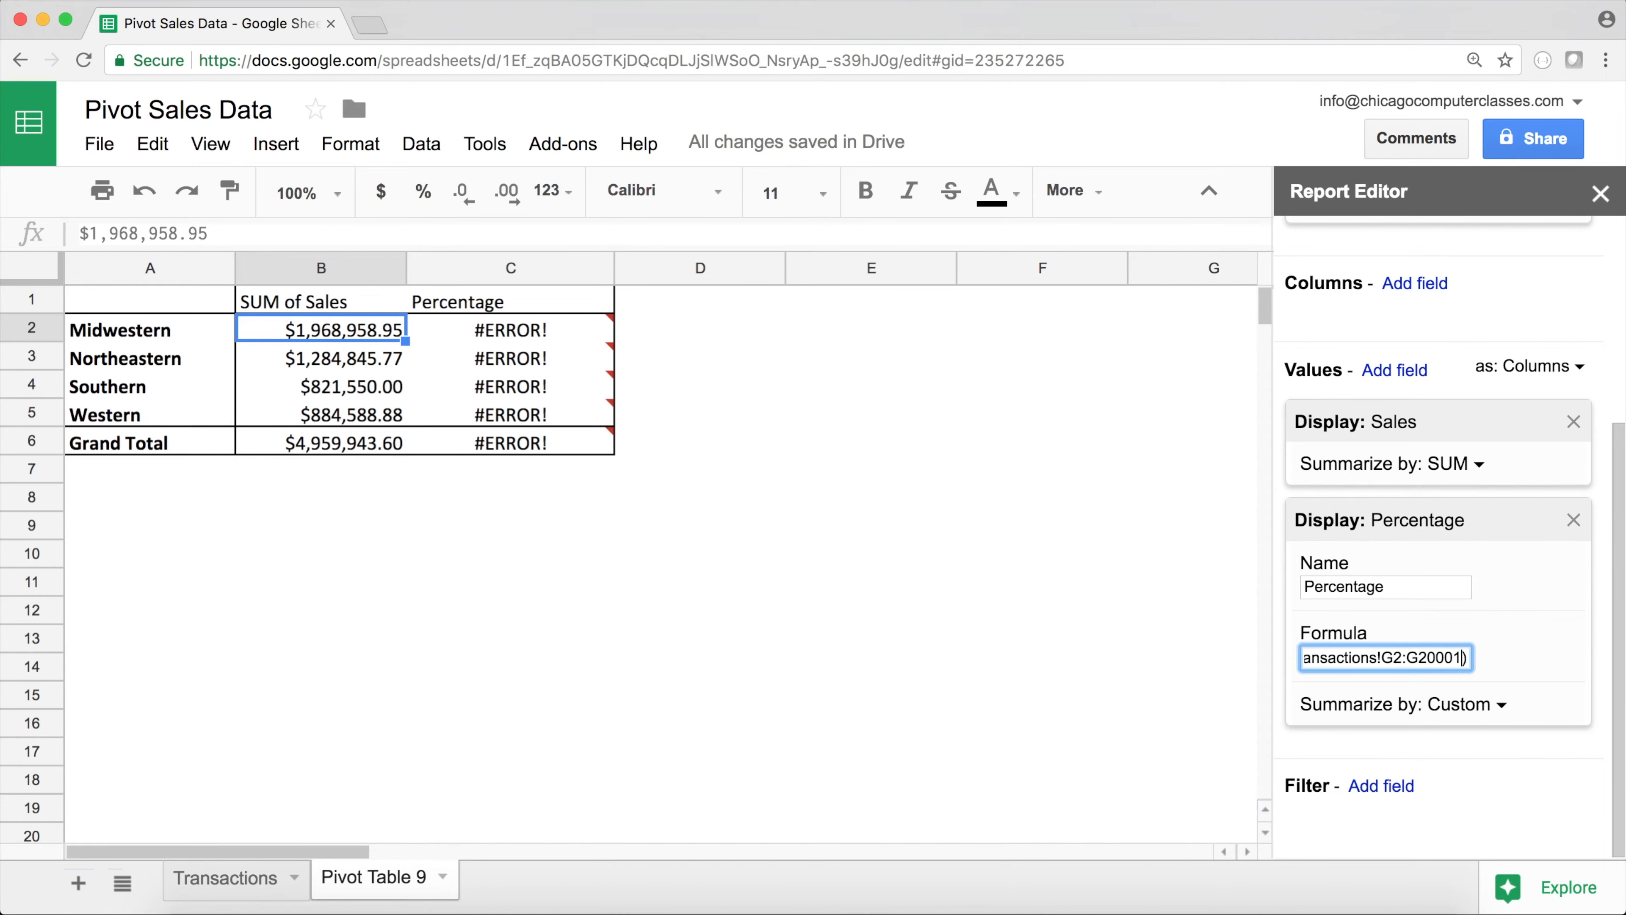
Examine the whole Percentage formula, including its reference to the sales range on the Transactions sheet
key("Left")
key("Left")
key("Left")
key("Left")
key("Left")
key("Left")
key("Left")
key("Left")
key("Left")
key("Left")
key("Left")
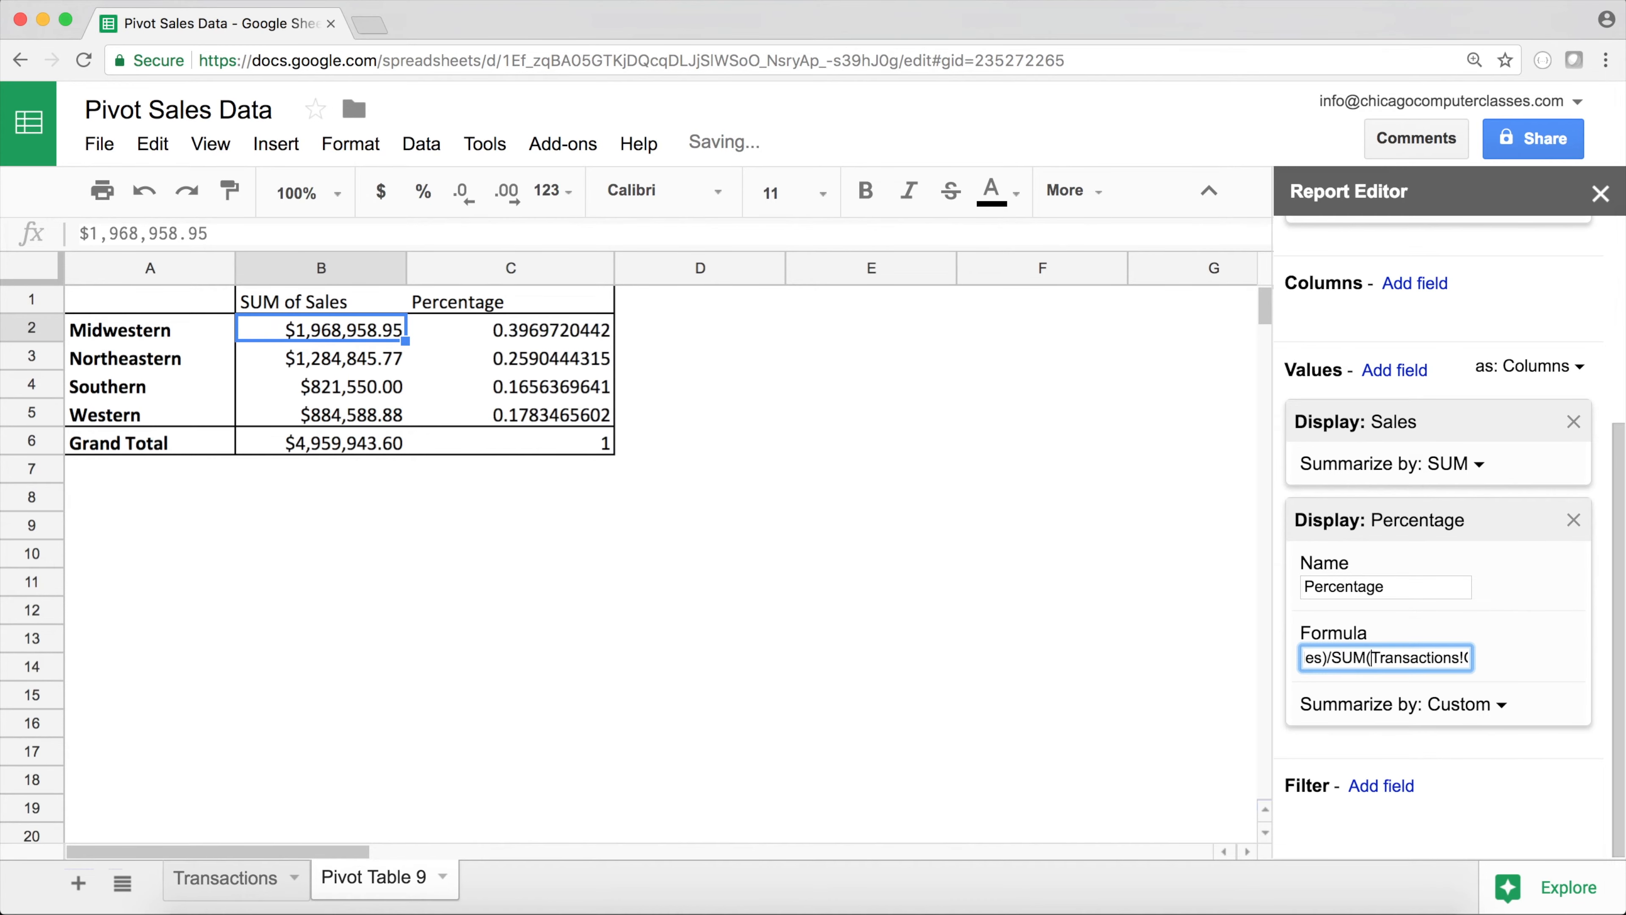
key("Right")
key("Right")
key("Right")
key("Right")
key("Right")
key("Right")
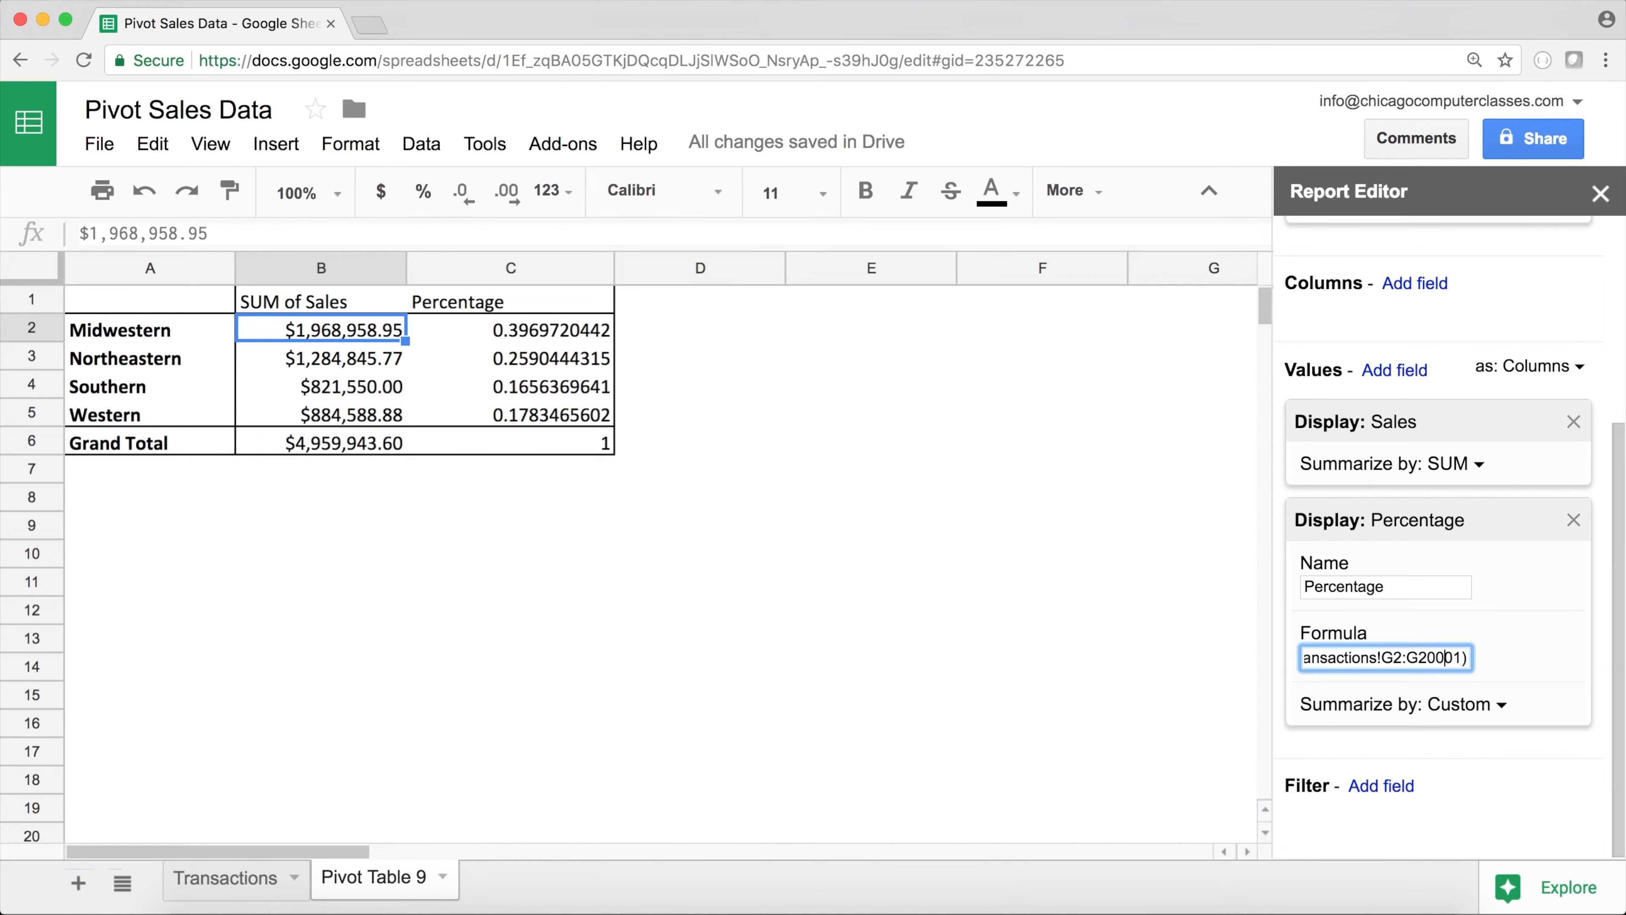
key("Left")
key("Left")
key("Left")
key("Left")
key("Left")
key("Left")
key("Left")
key("Left")
key("Left")
key("Left")
key("Left")
key("Left")
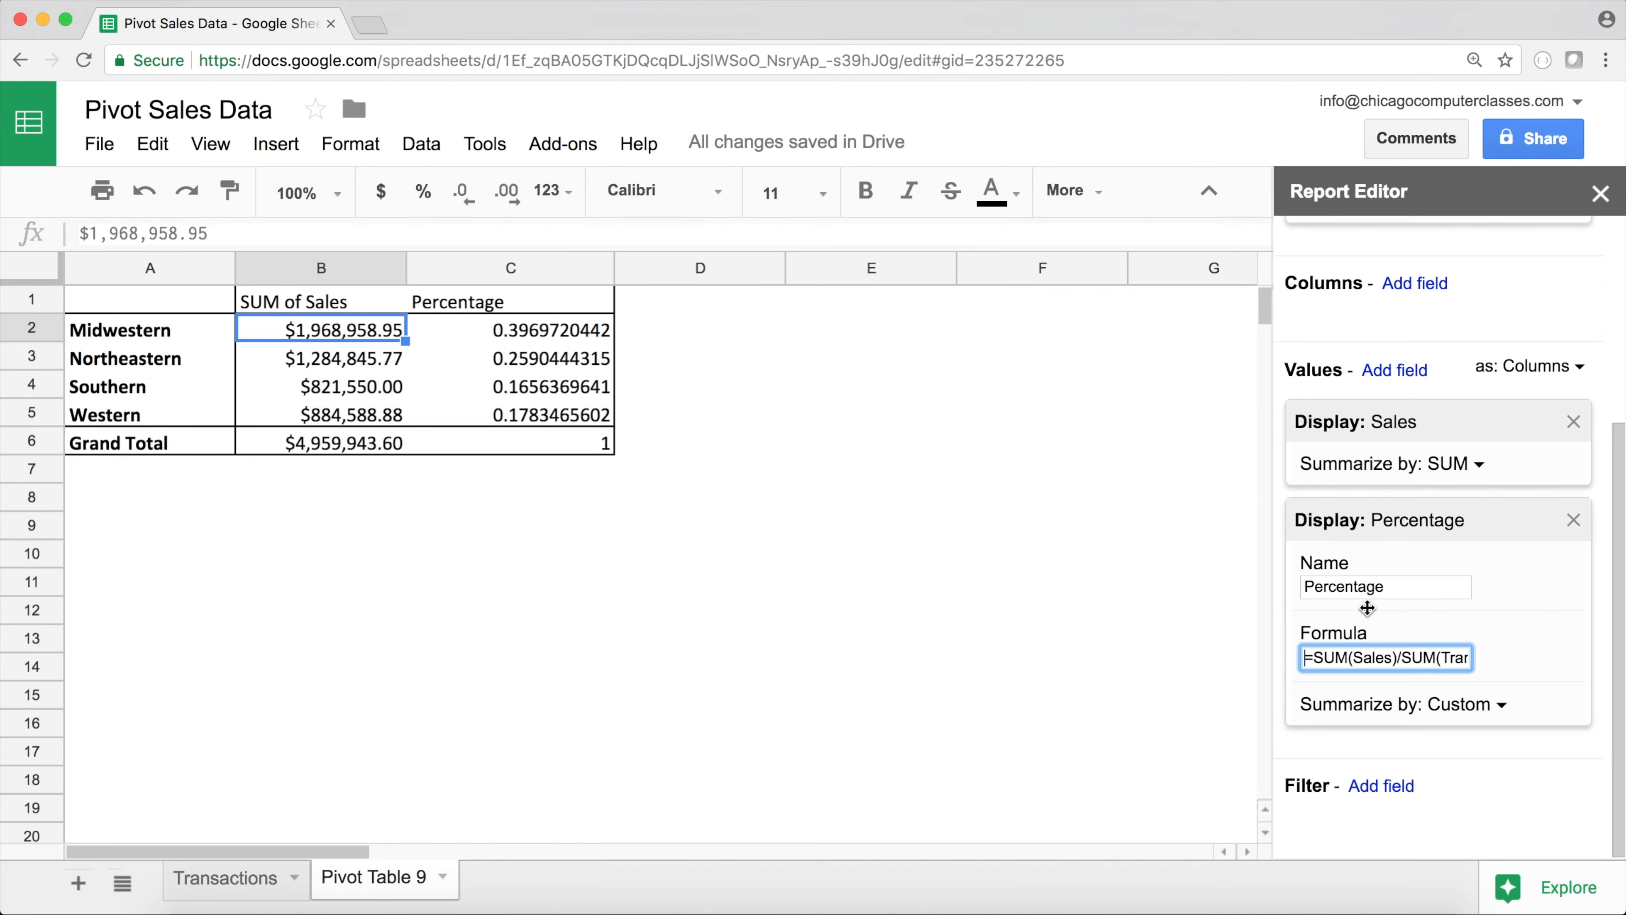
Format the Percentage values in C2:C6 as percentages
left_click(744, 440)
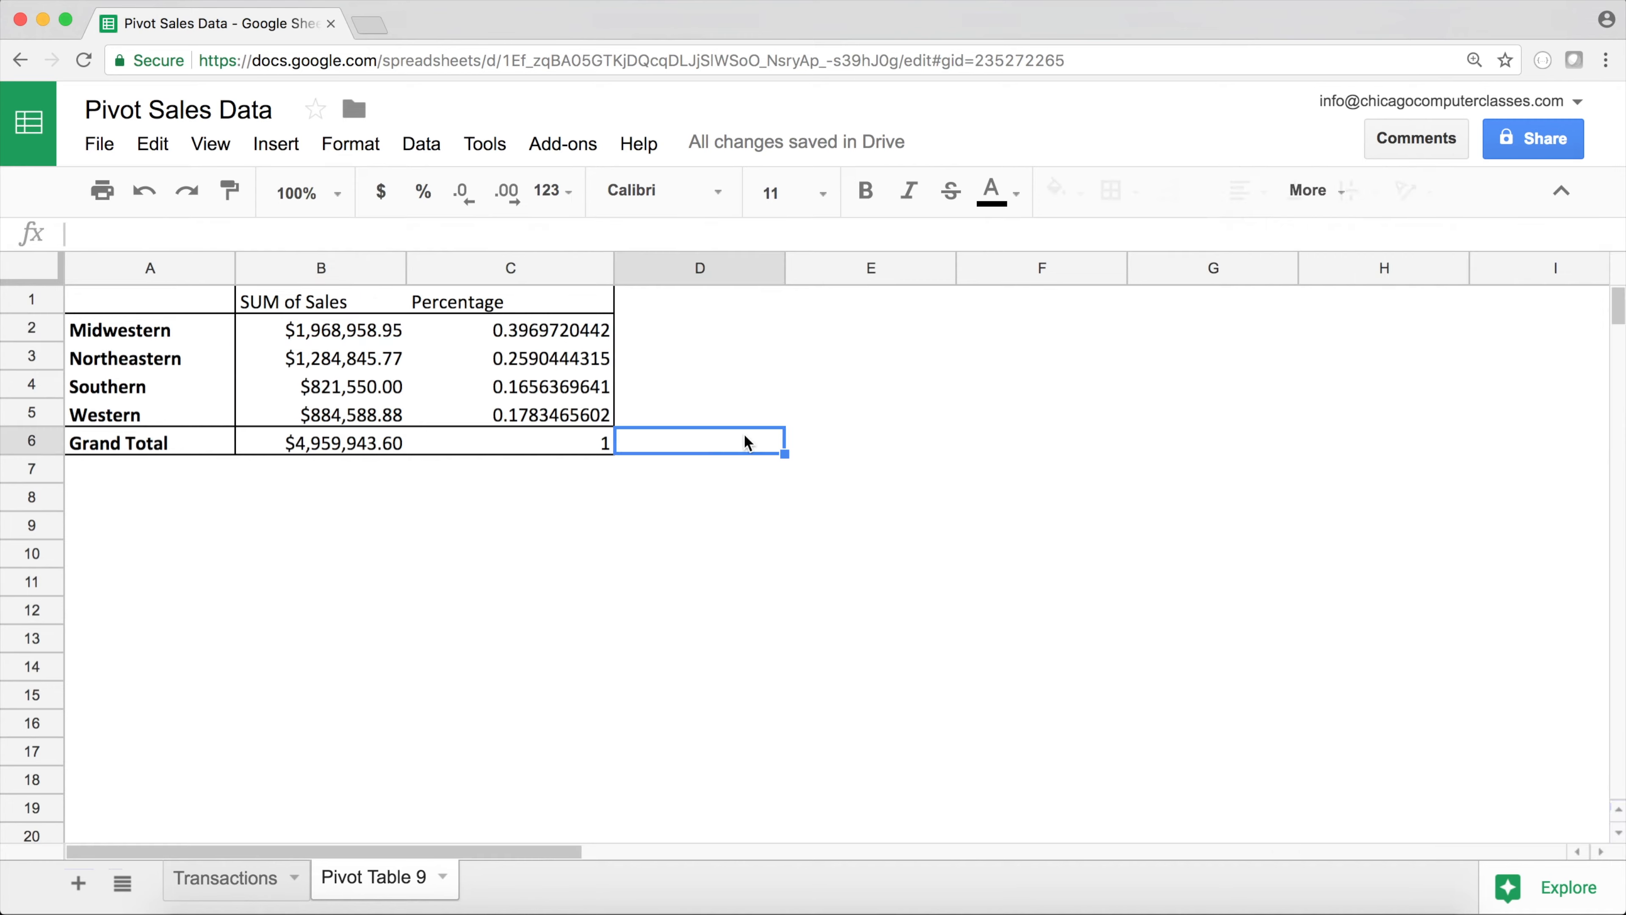
left_click_drag(543, 330, 562, 451)
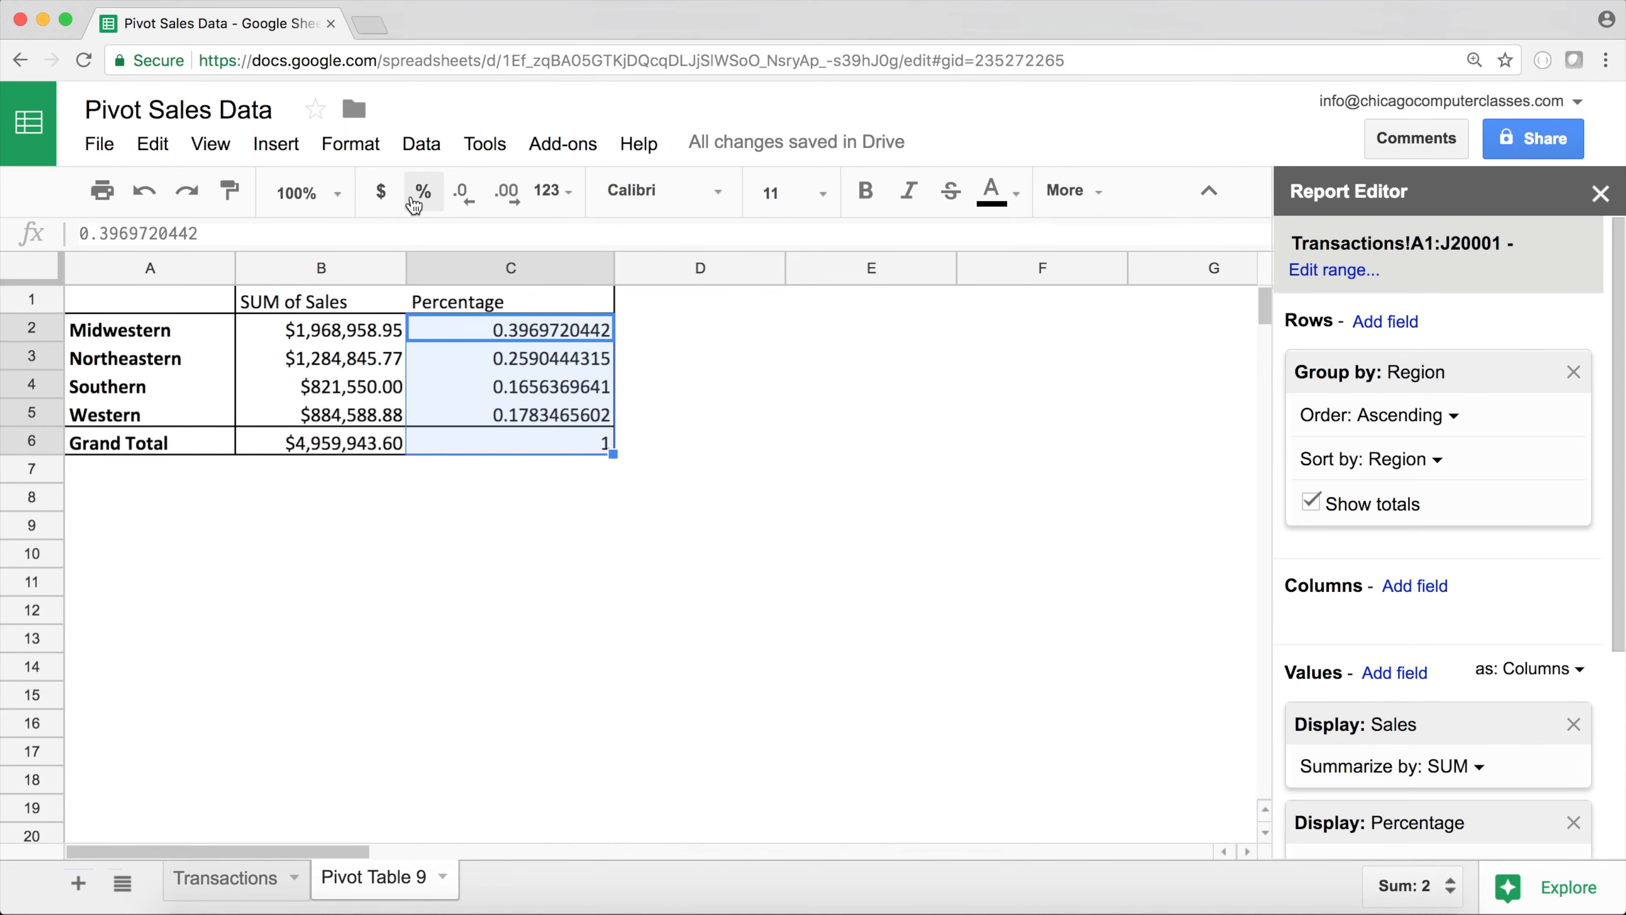
left_click(423, 191)
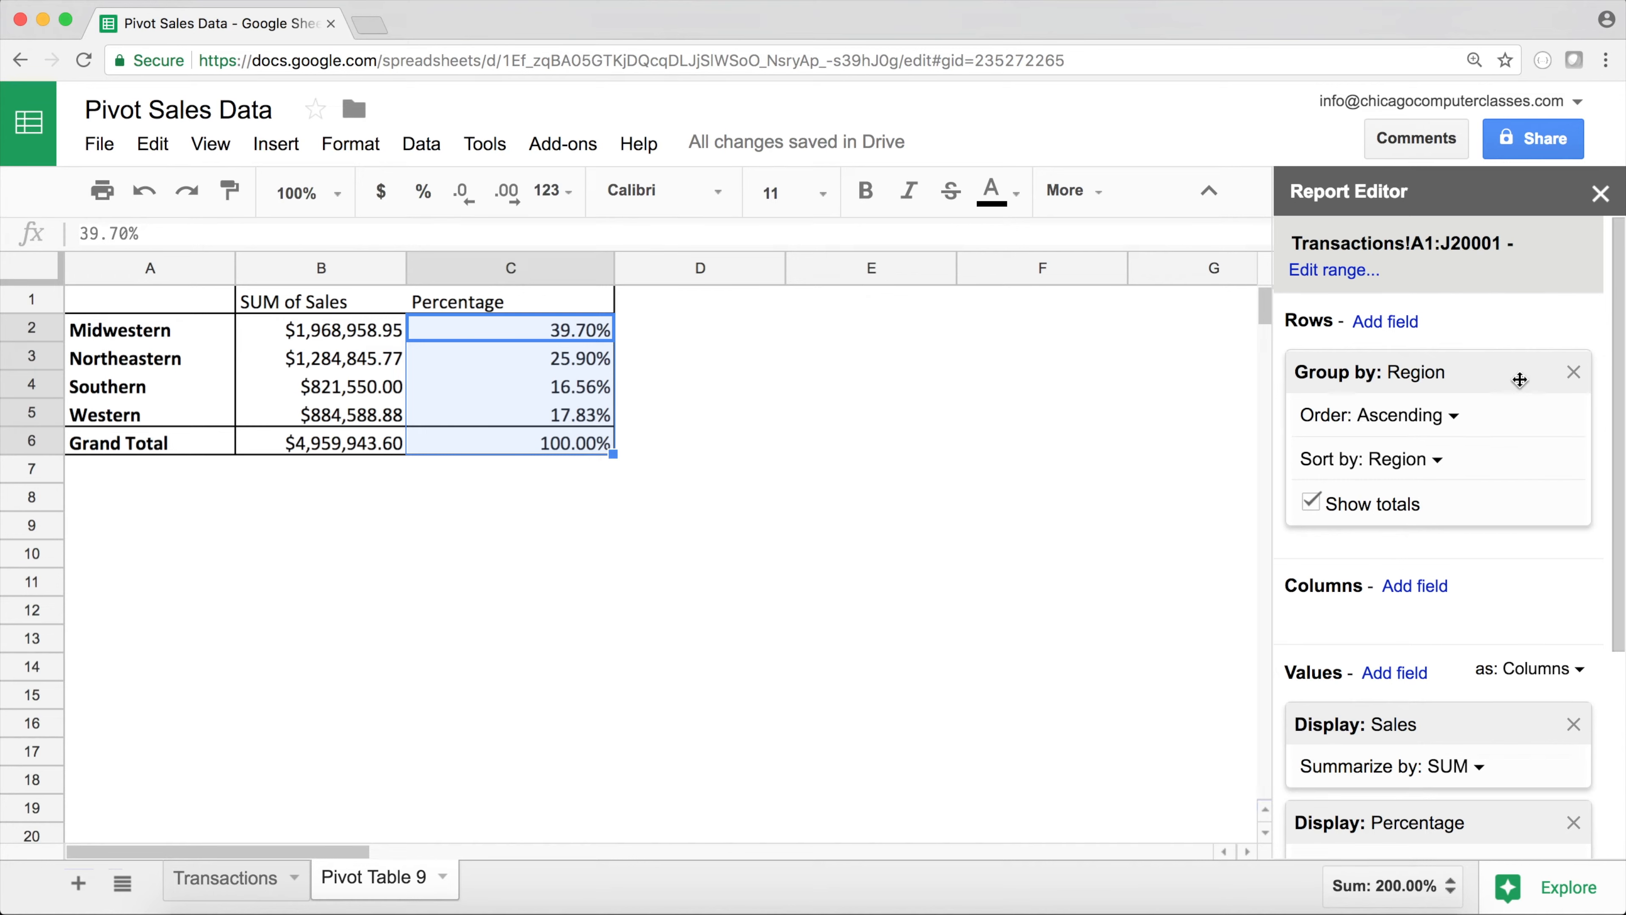
Replace the Region row grouping with a grouping by State
left_click(1573, 376)
left_click(1393, 333)
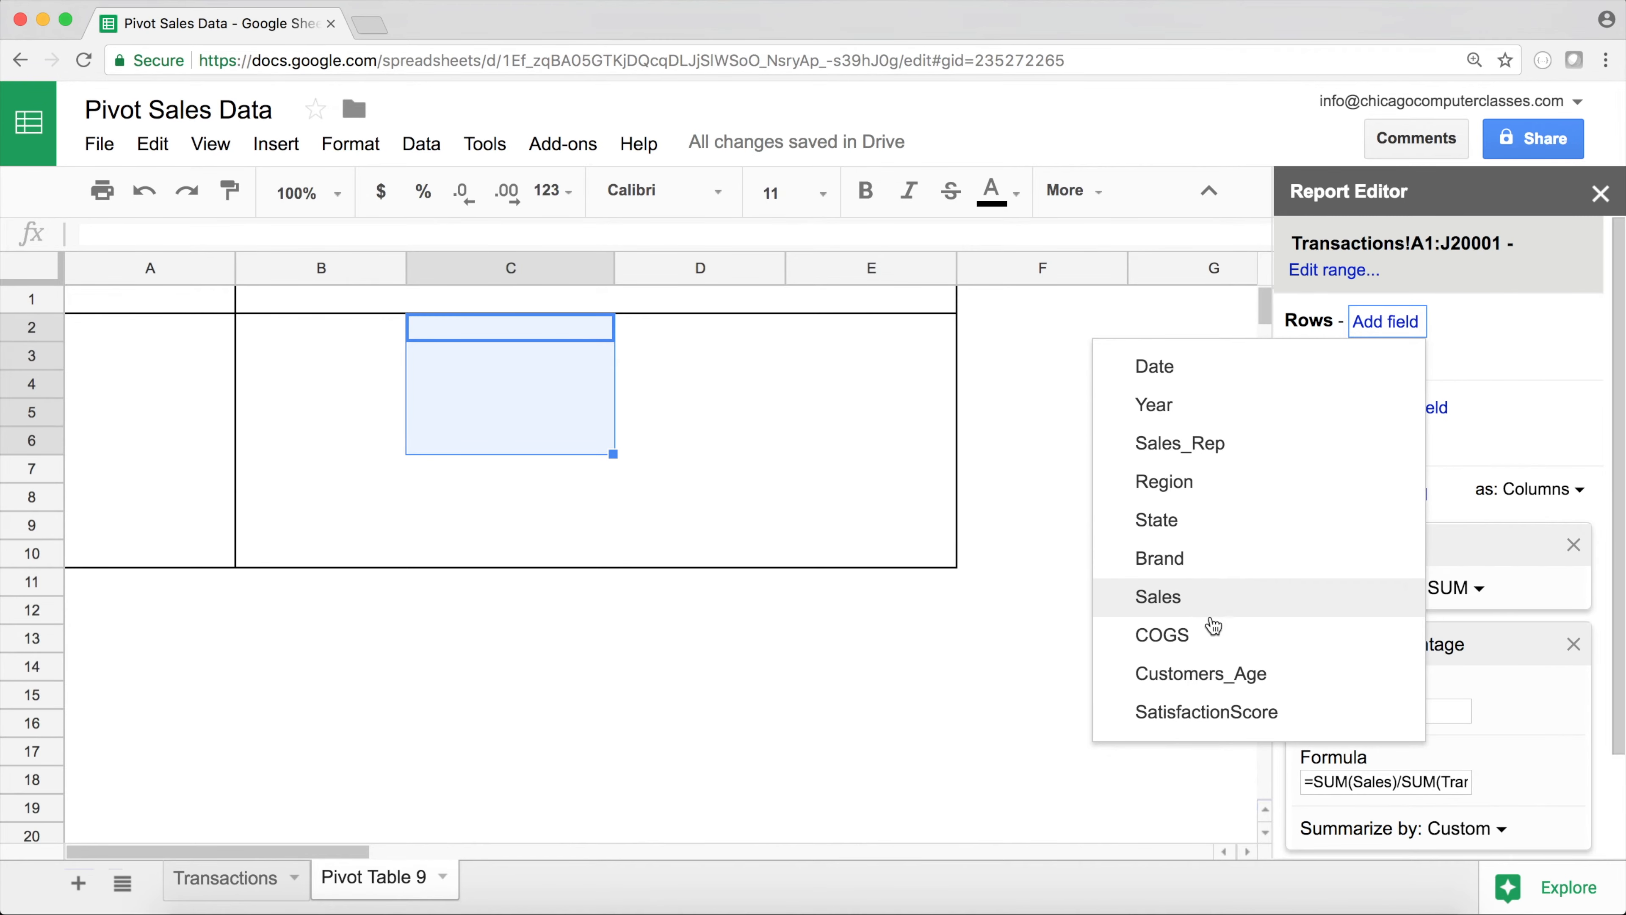
left_click(1196, 520)
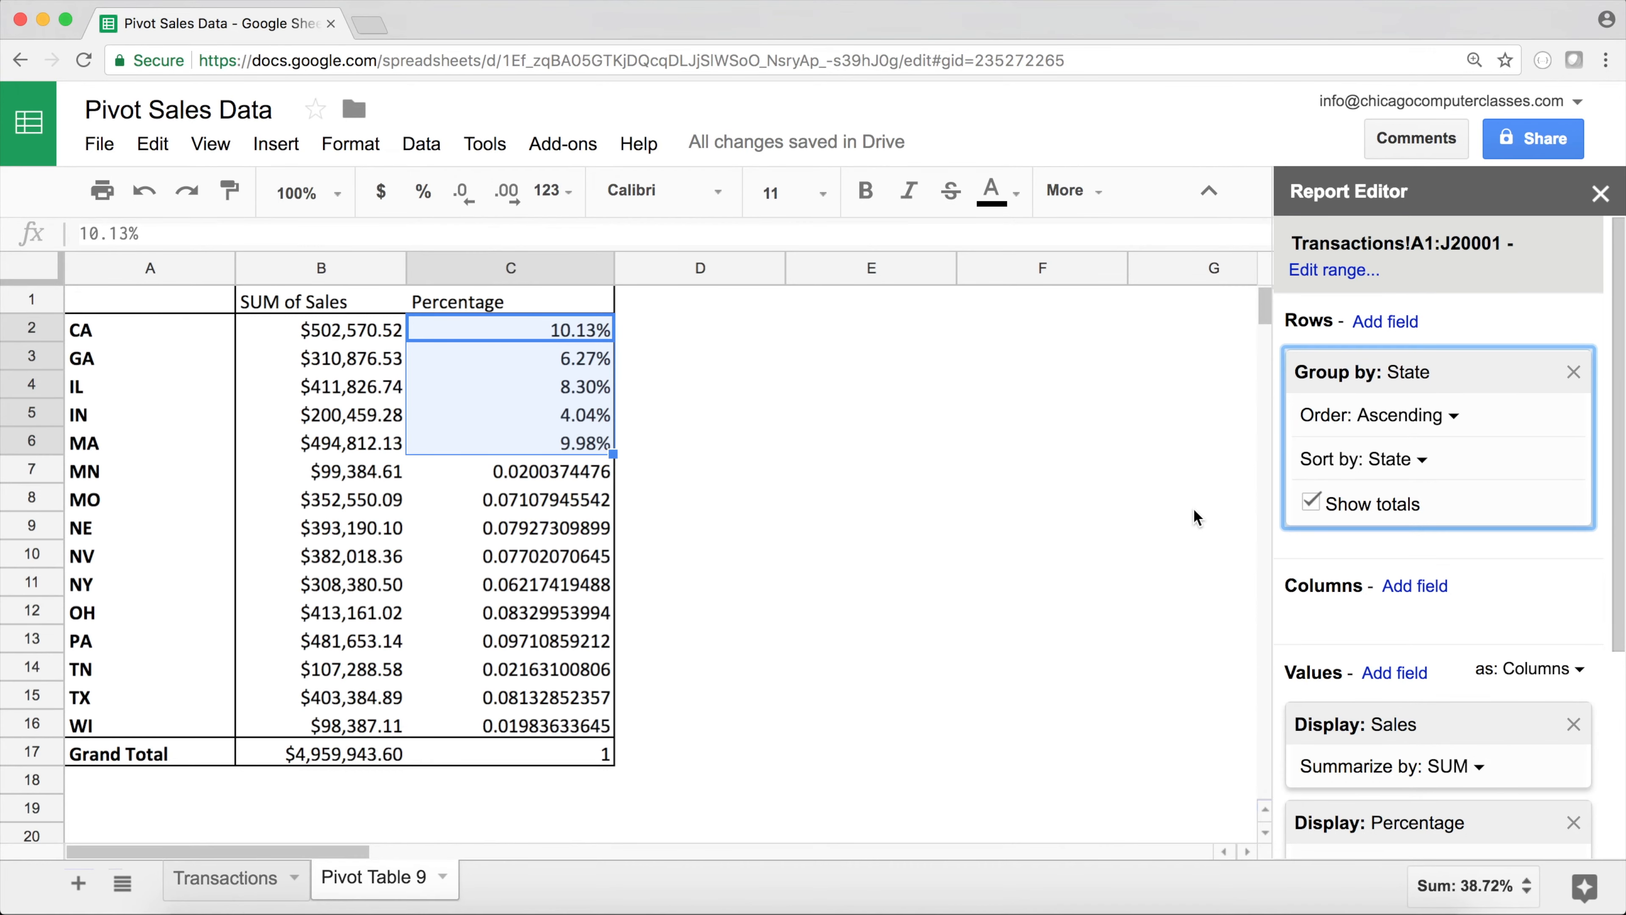
Apply percent formatting to the whole of column C
left_click(566, 640)
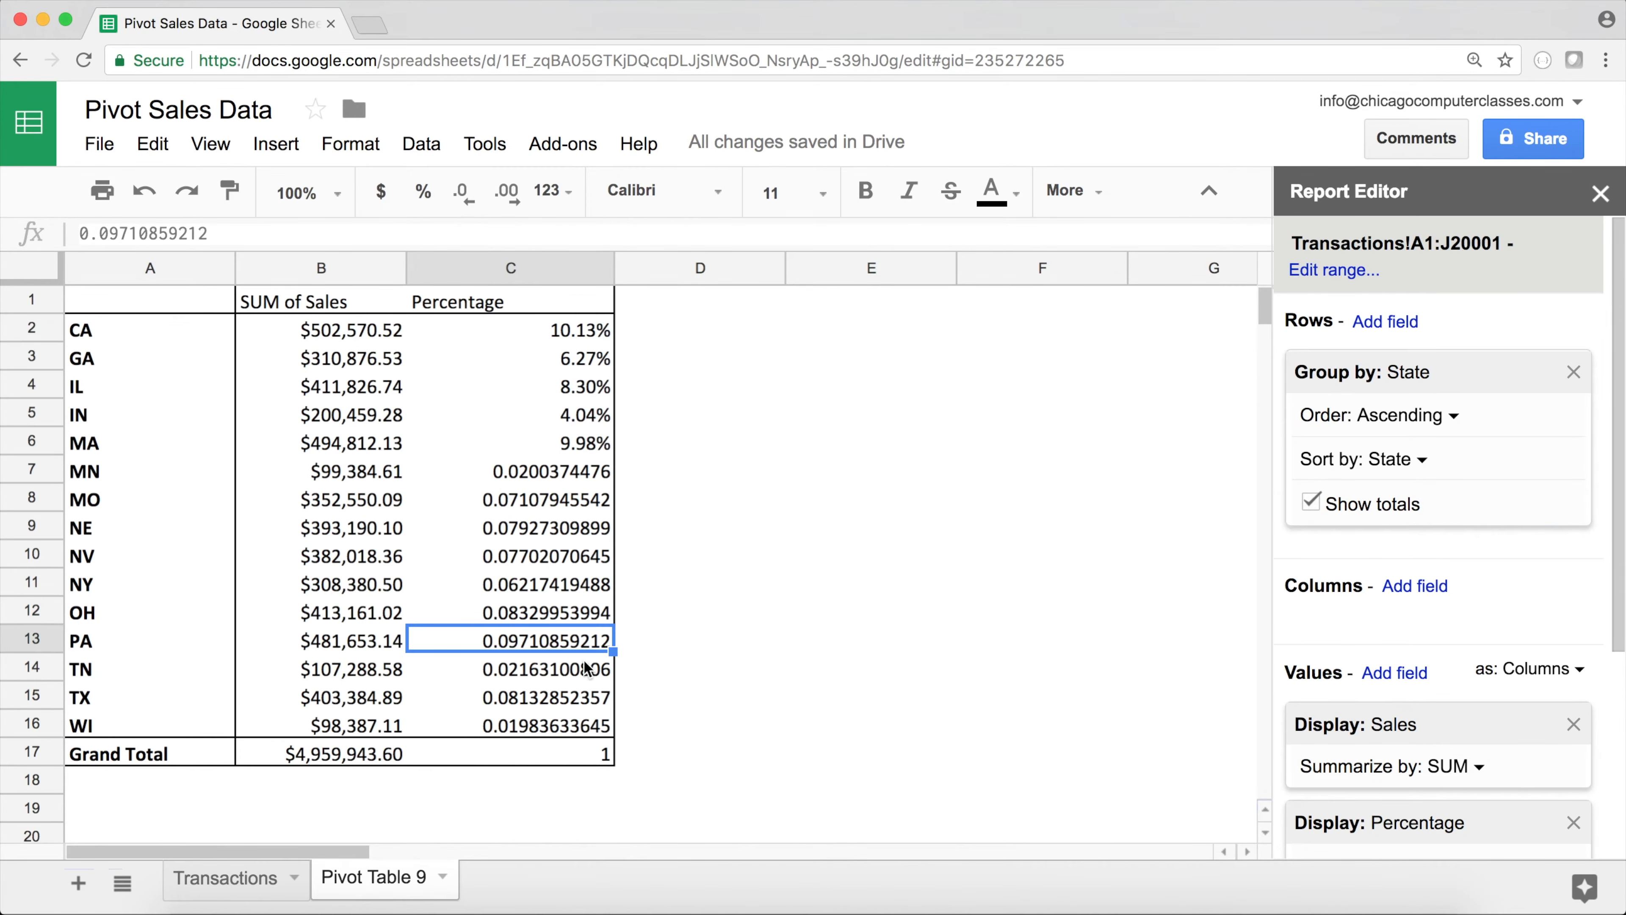
left_click(563, 280)
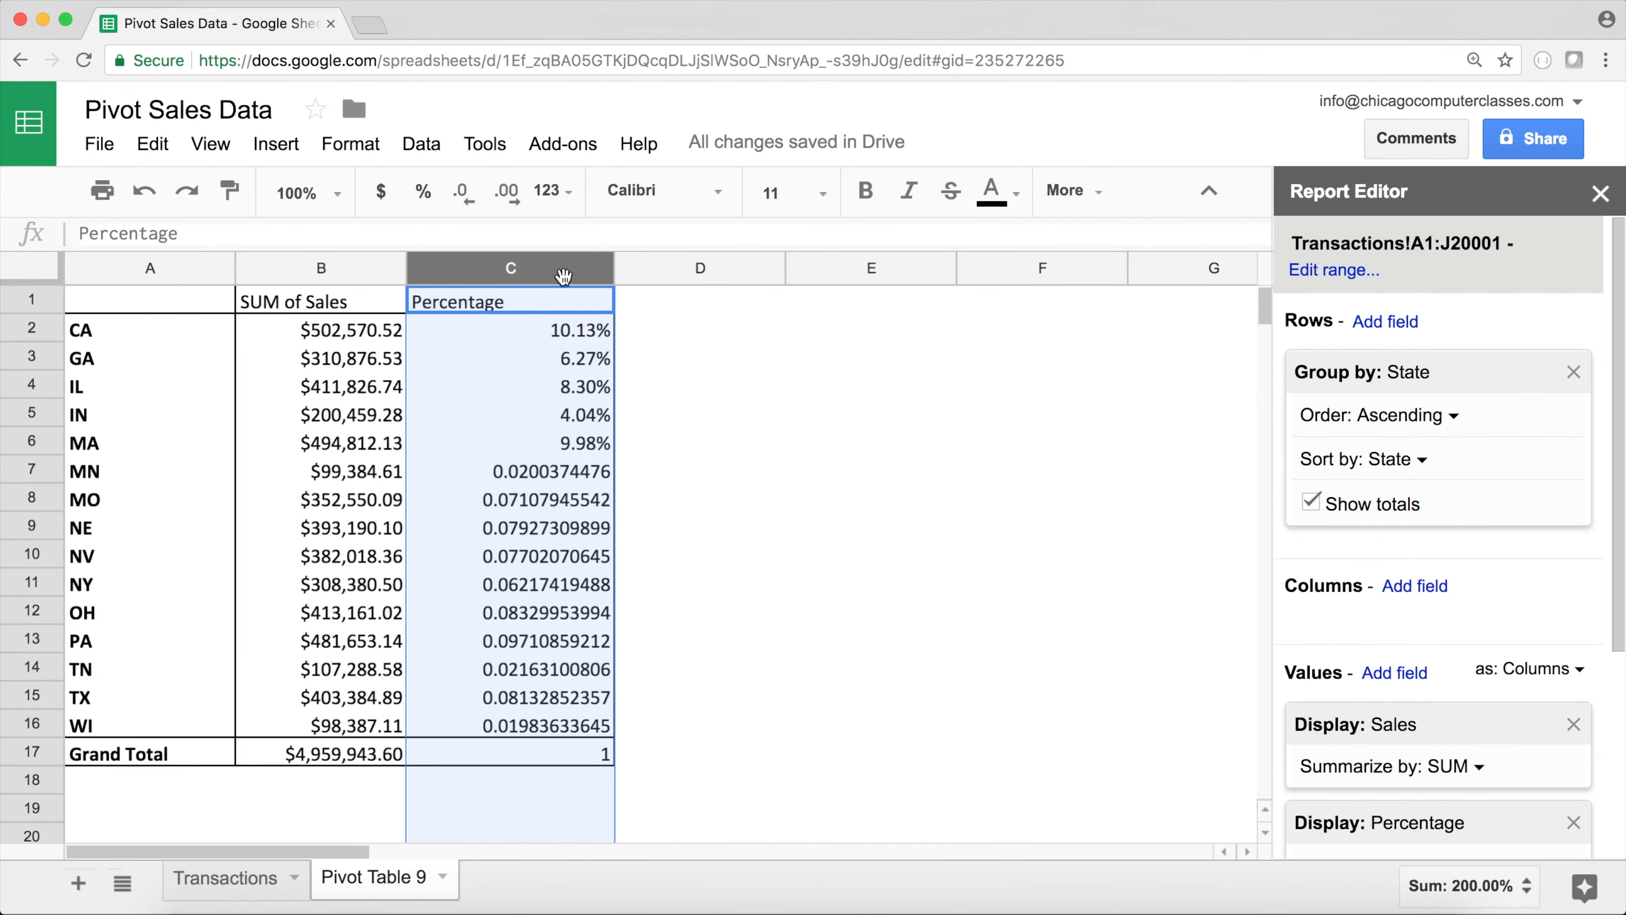
left_click(422, 192)
Examine the state percentages and their Grand Total against both parts of the Percentage formula
scroll(1582, 477, "down", 3)
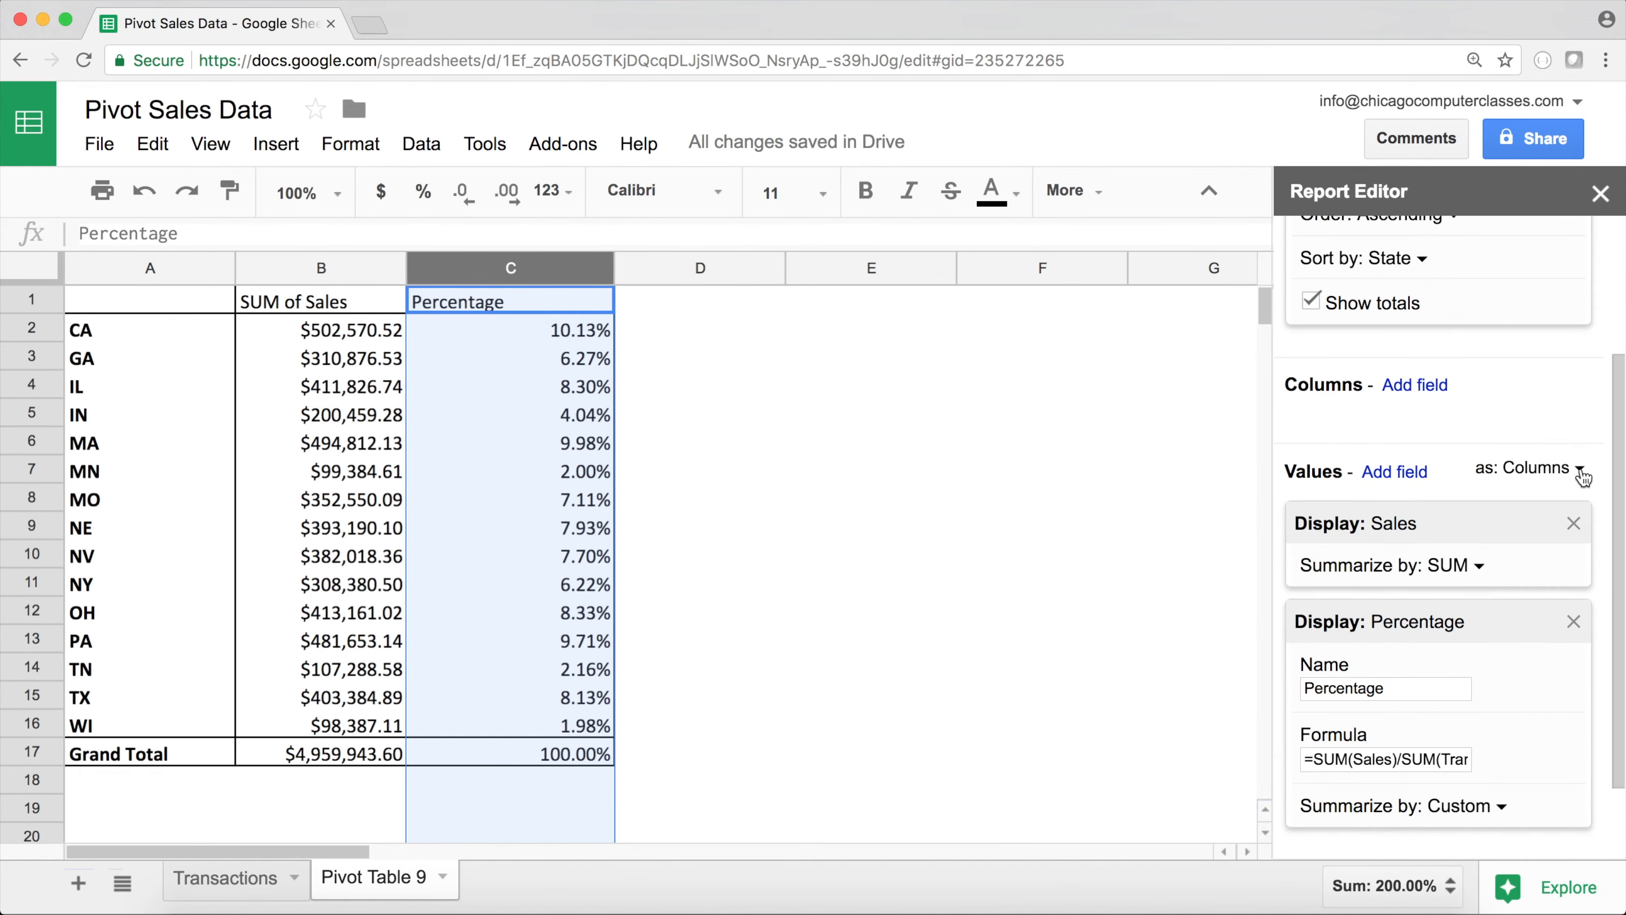
left_click(560, 365)
left_click(565, 330)
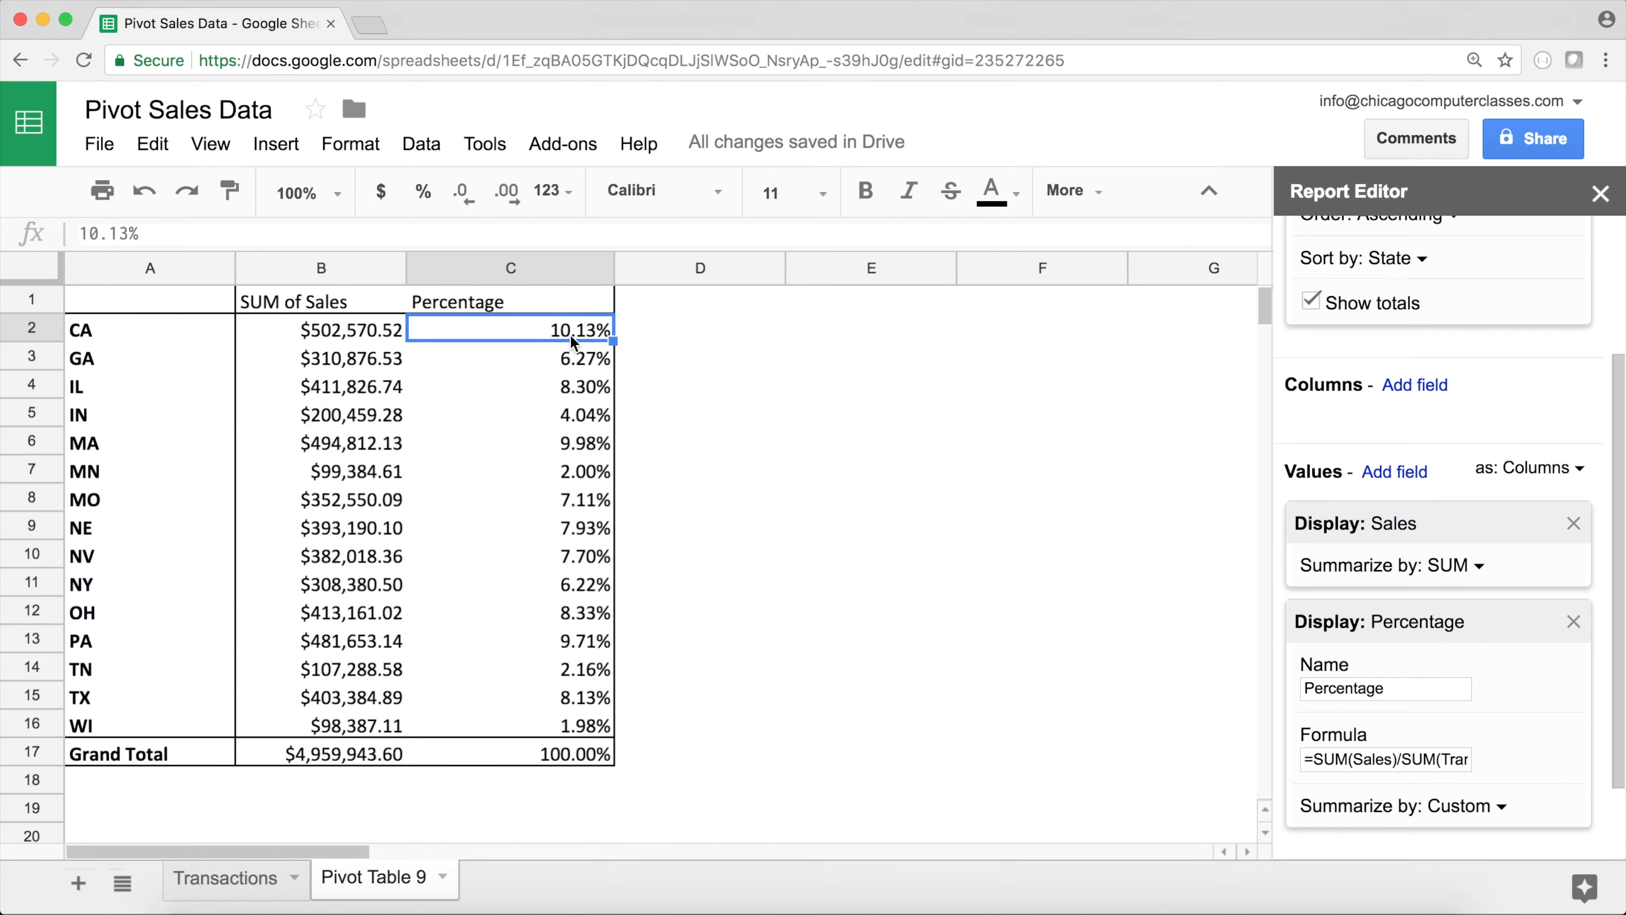
left_click(600, 368)
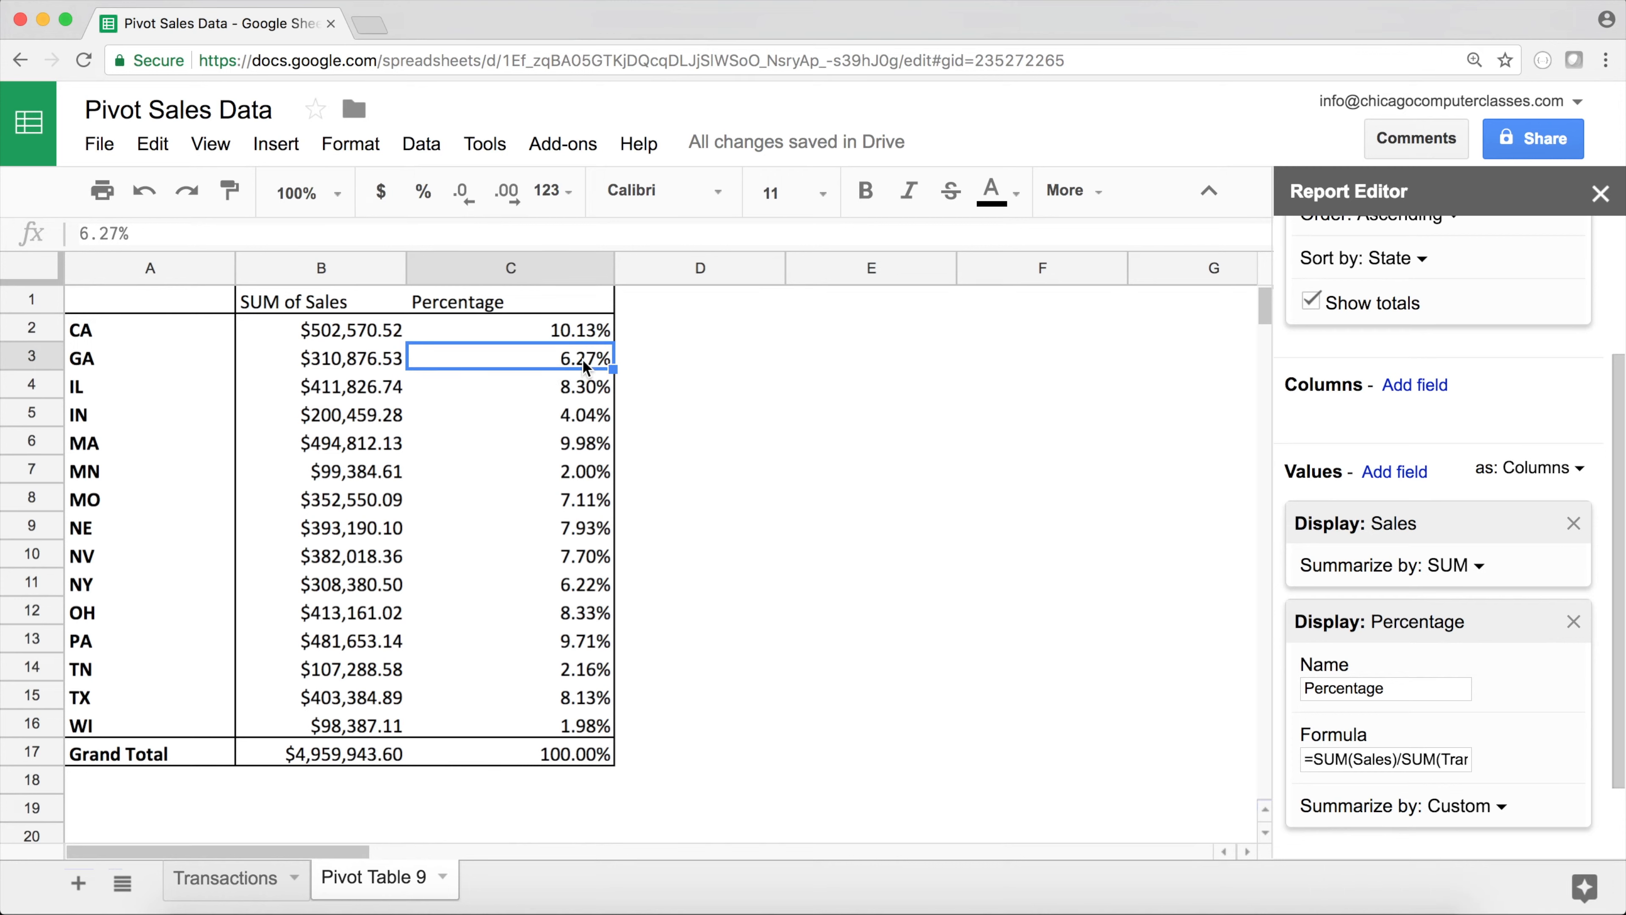
left_click(554, 761)
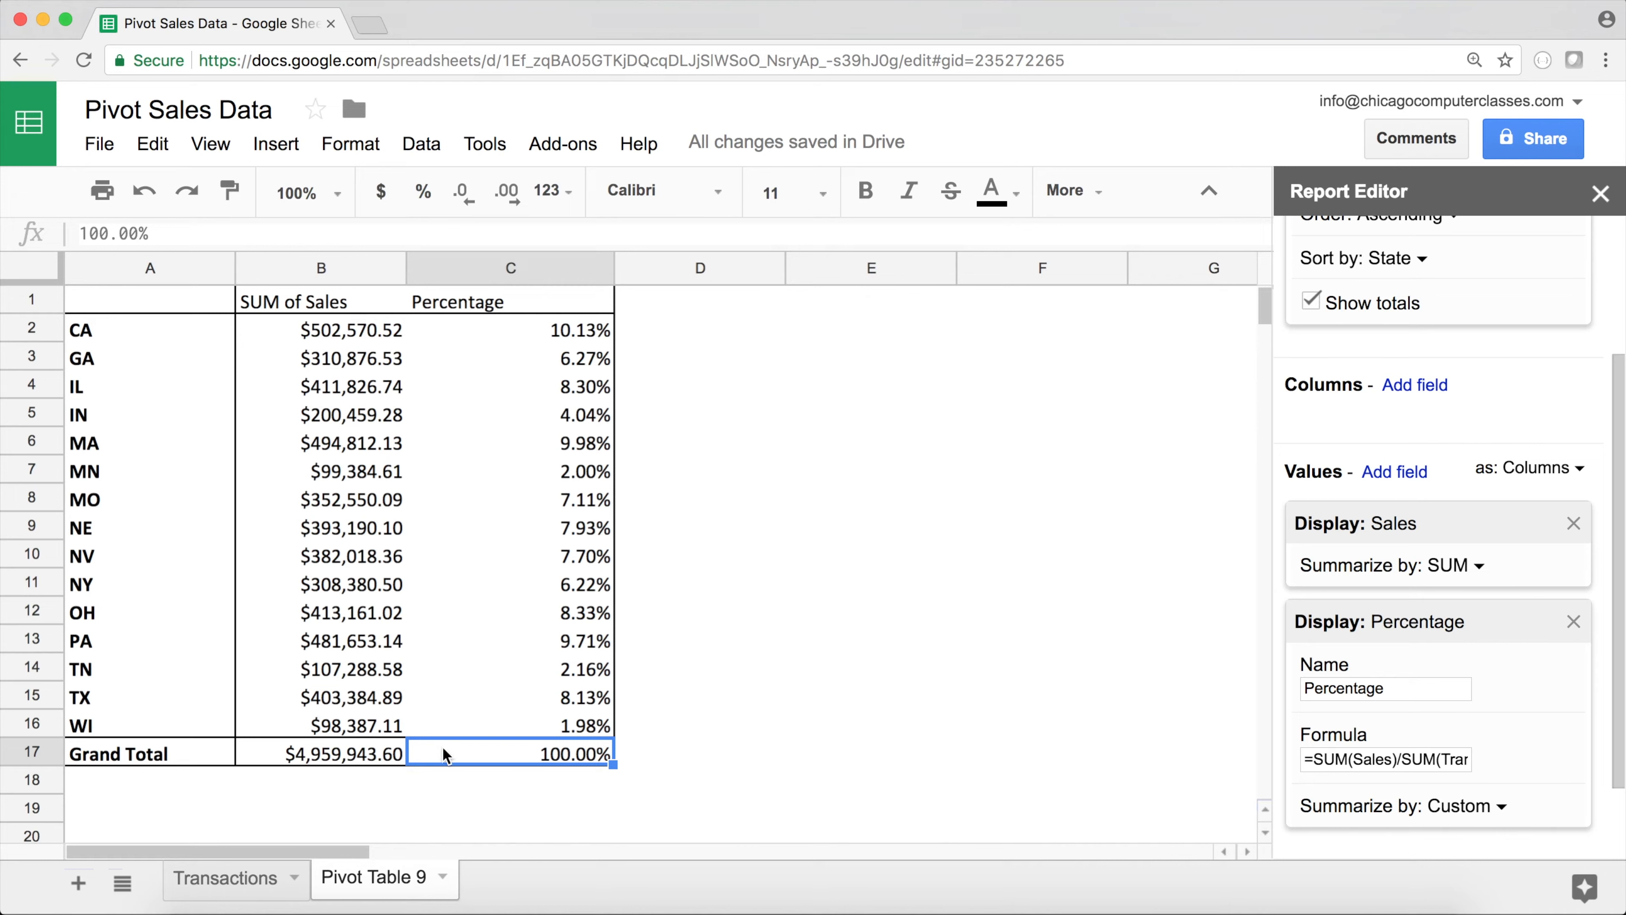
scroll(1479, 641, "up", 1)
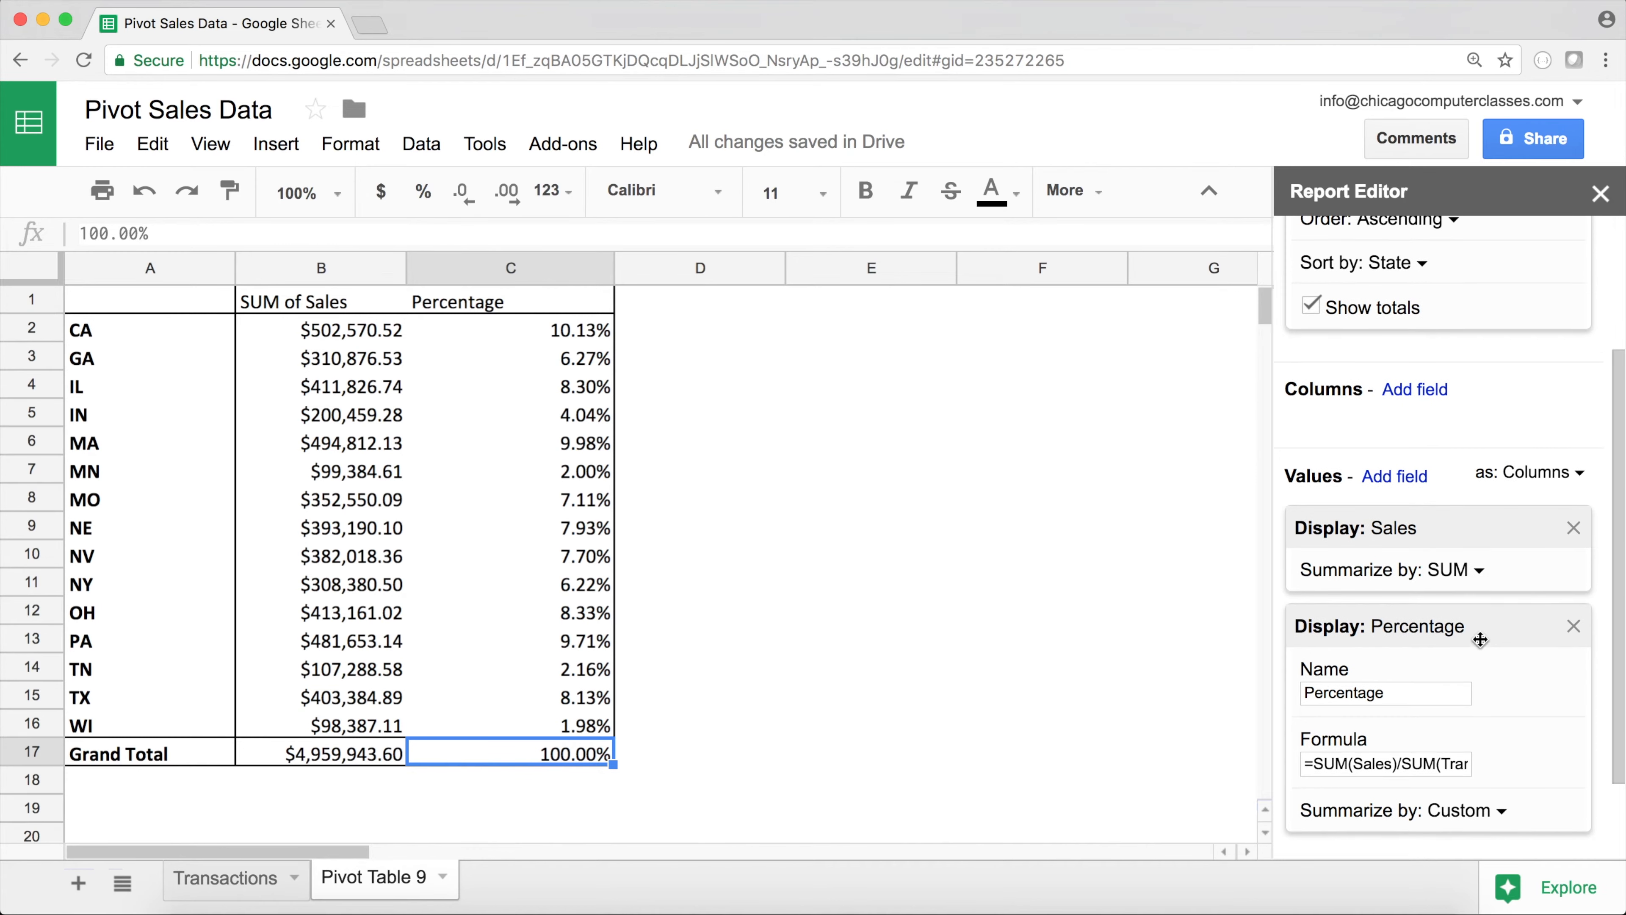
left_click_drag(1402, 773, 1499, 763)
left_click(1355, 767)
left_click_drag(1356, 767, 1415, 759)
left_click(1386, 764)
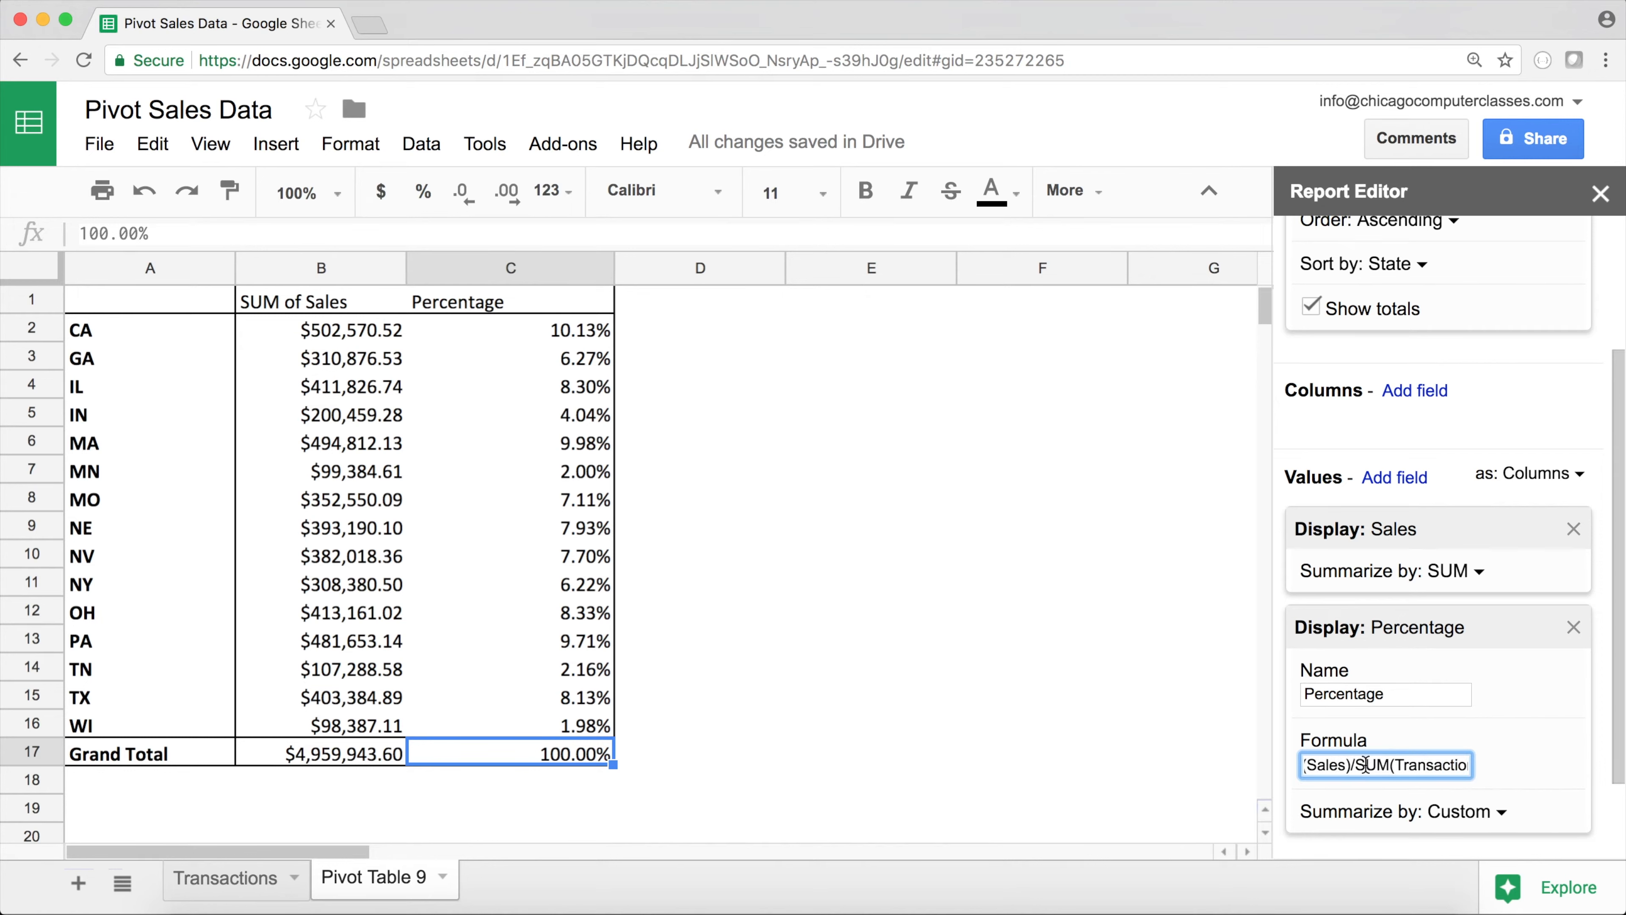
left_click_drag(1359, 767, 1496, 781)
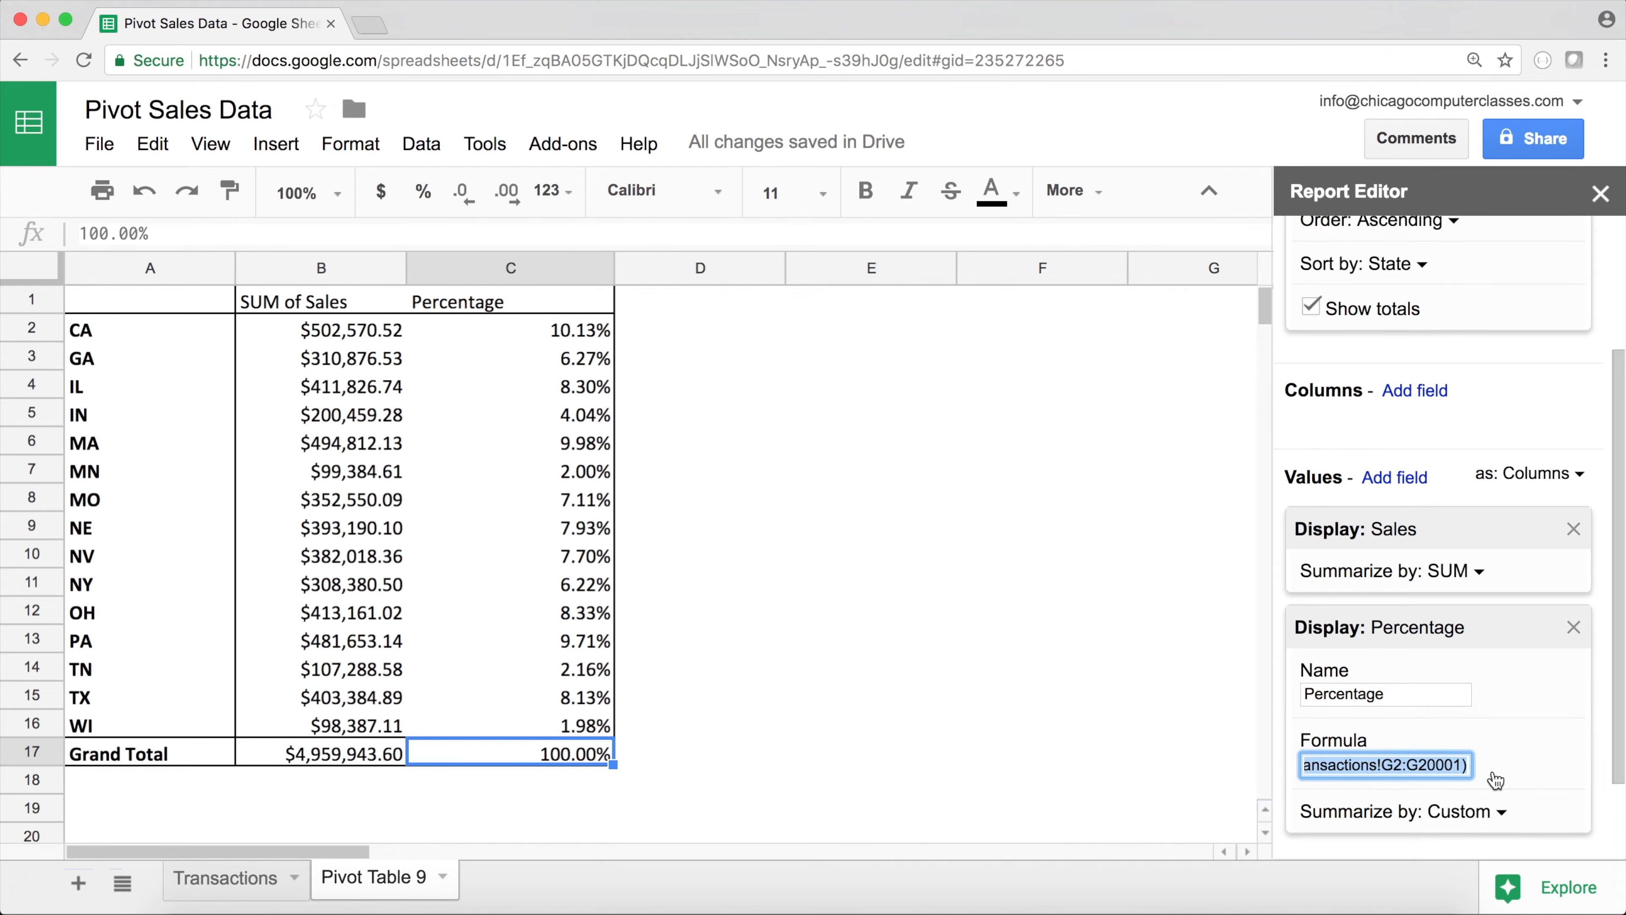
left_click(339, 471)
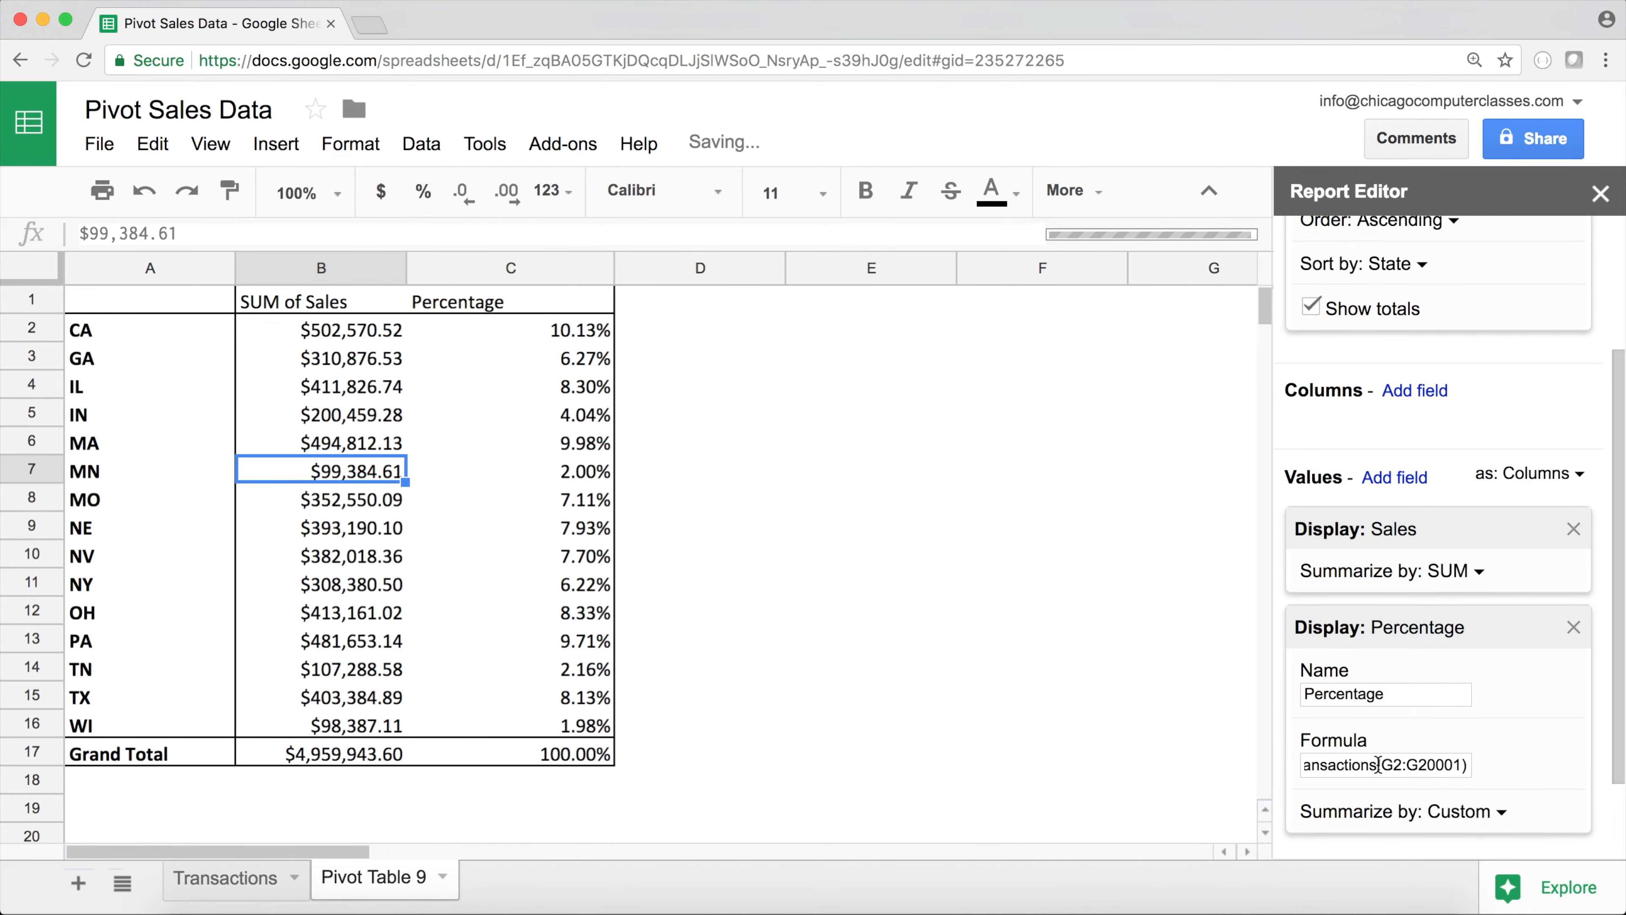
Clear the Percentage field's formula and remove that calculated field from the pivot table's values
left_click_drag(1330, 769, 1515, 776)
key("BackSpace")
key("BackSpace")
key("BackSpace")
key("BackSpace")
key("BackSpace")
key("BackSpace")
key("BackSpace")
key("BackSpace")
key("BackSpace")
key("BackSpace")
key("BackSpace")
key("BackSpace")
key("BackSpace")
key("BackSpace")
key("BackSpace")
key("BackSpace")
key("BackSpace")
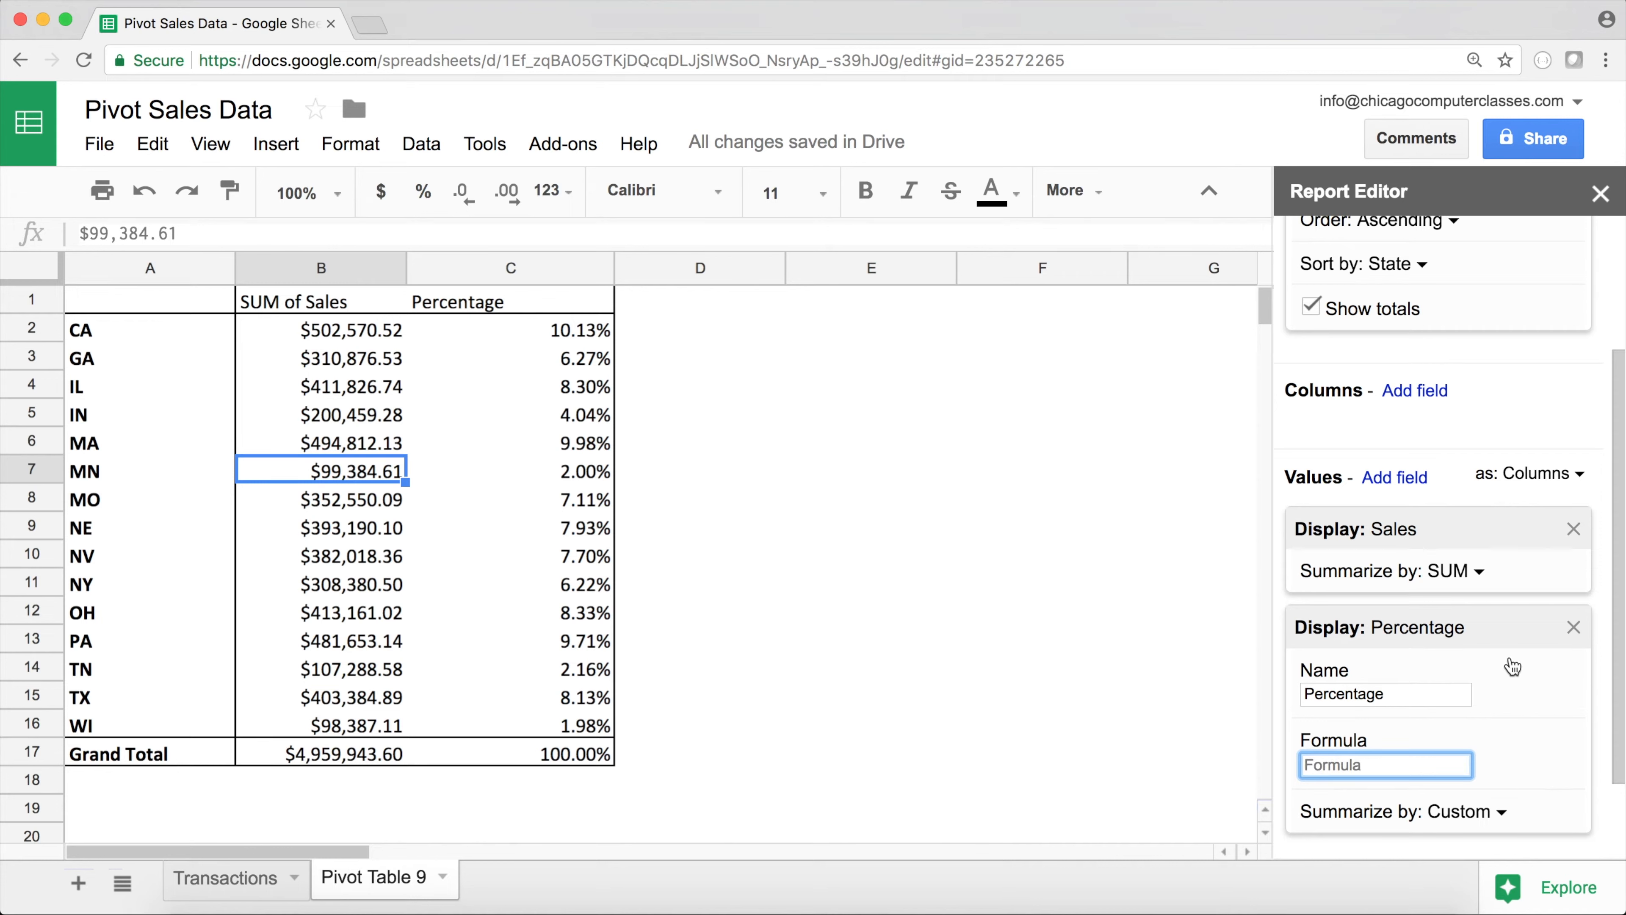
left_click(1573, 626)
left_click(211, 373)
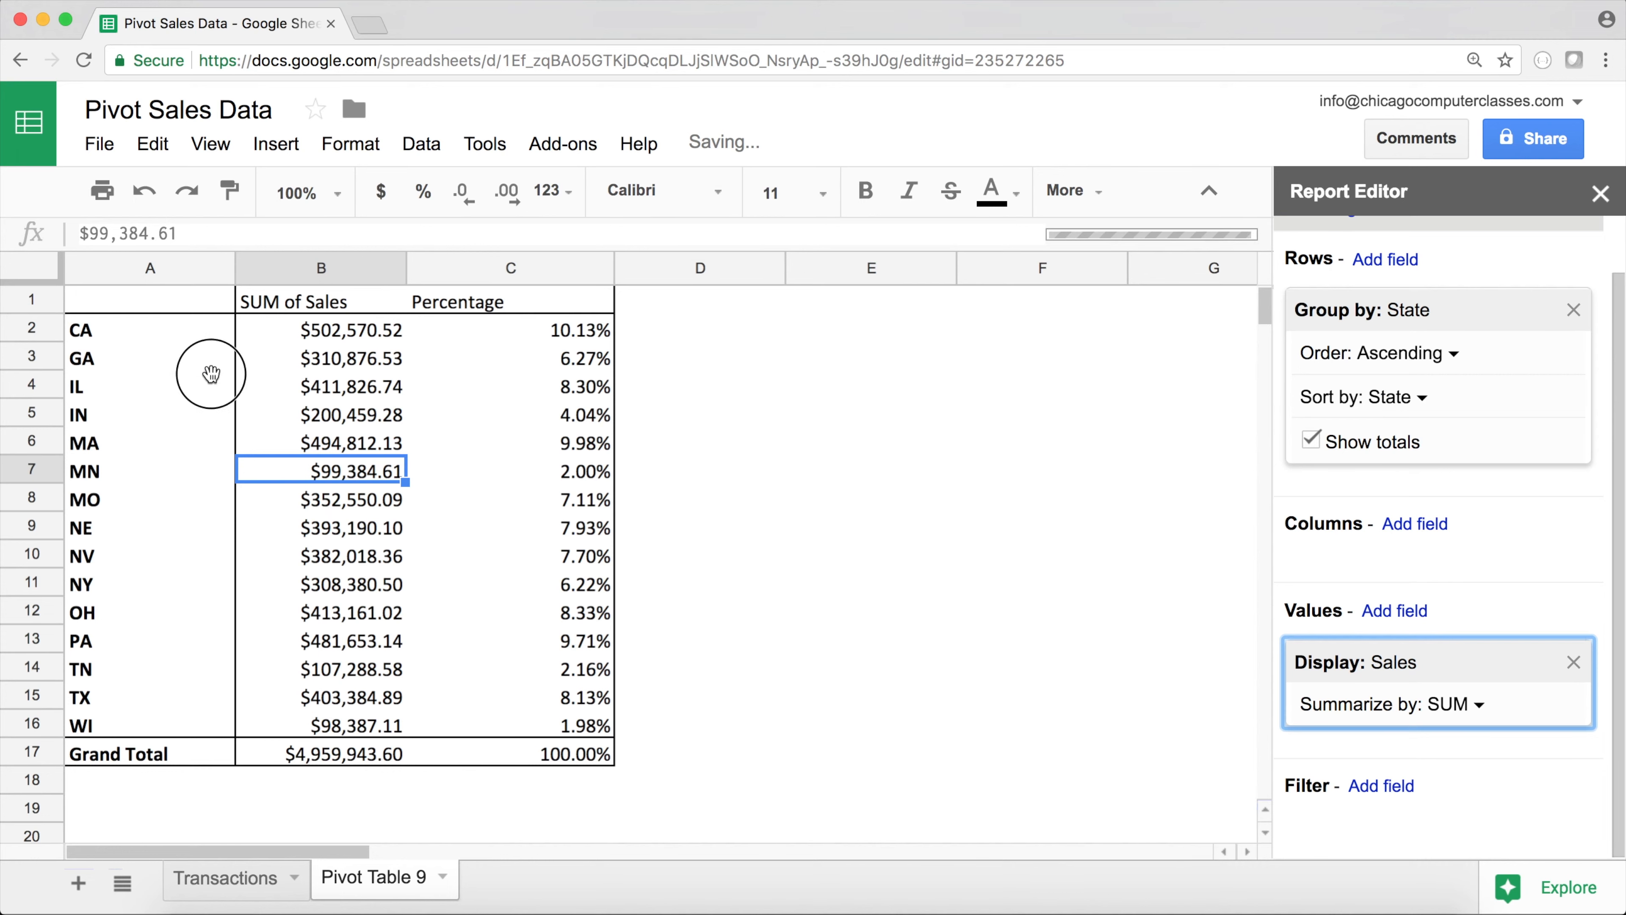
Delete the Pivot Table 9 sheet from the spreadsheet
left_click(243, 886)
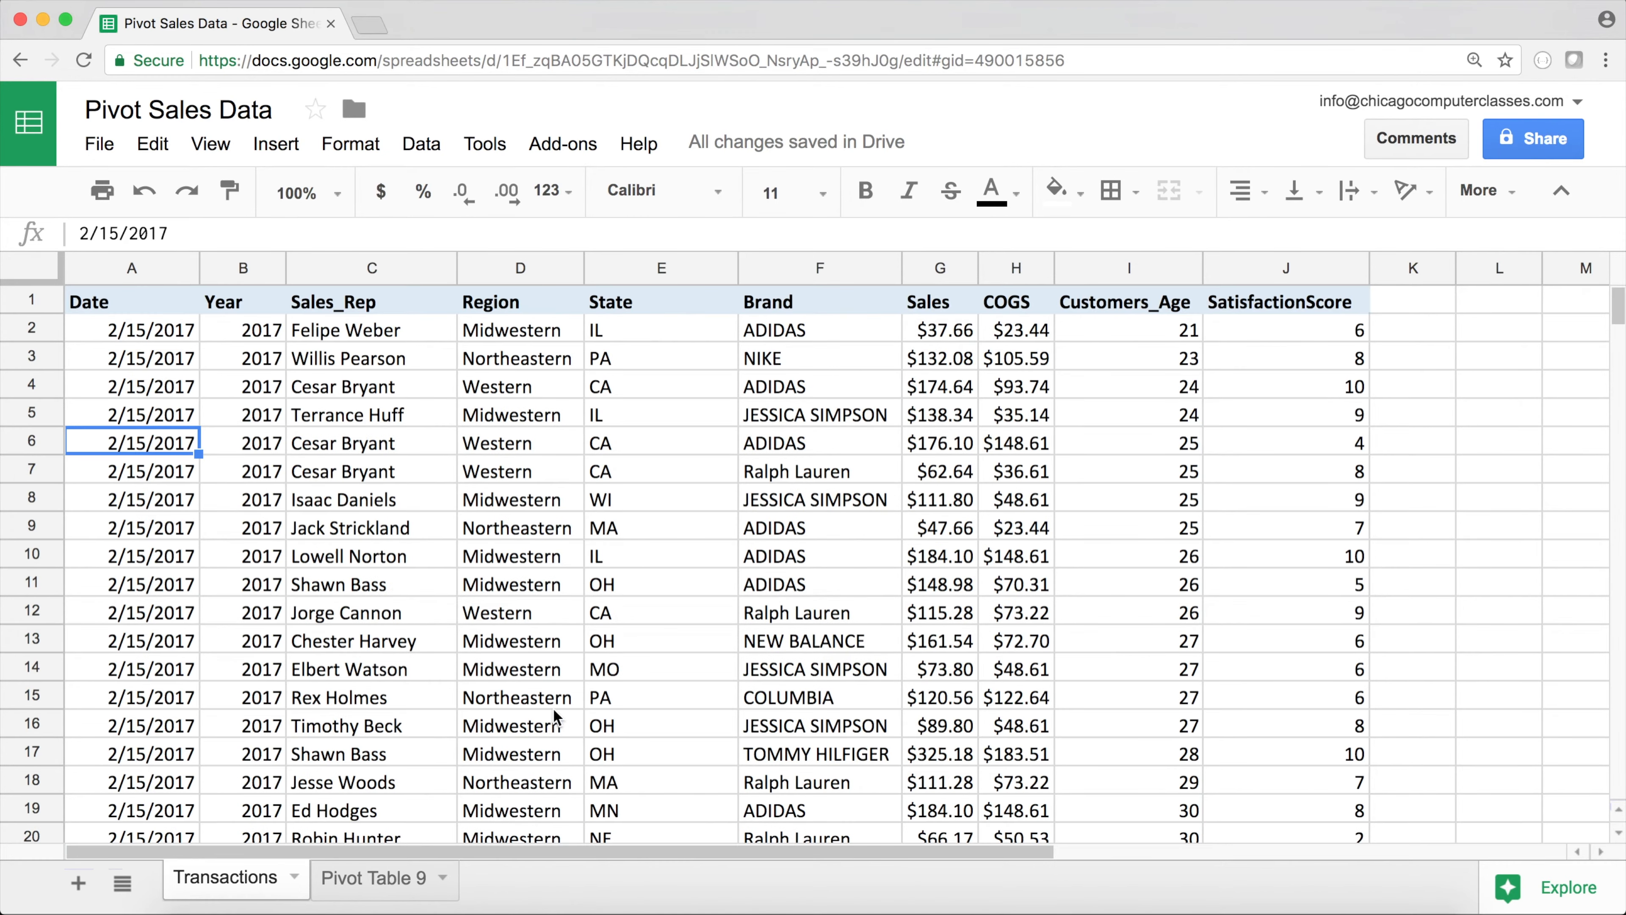
left_click(450, 889)
left_click(442, 877)
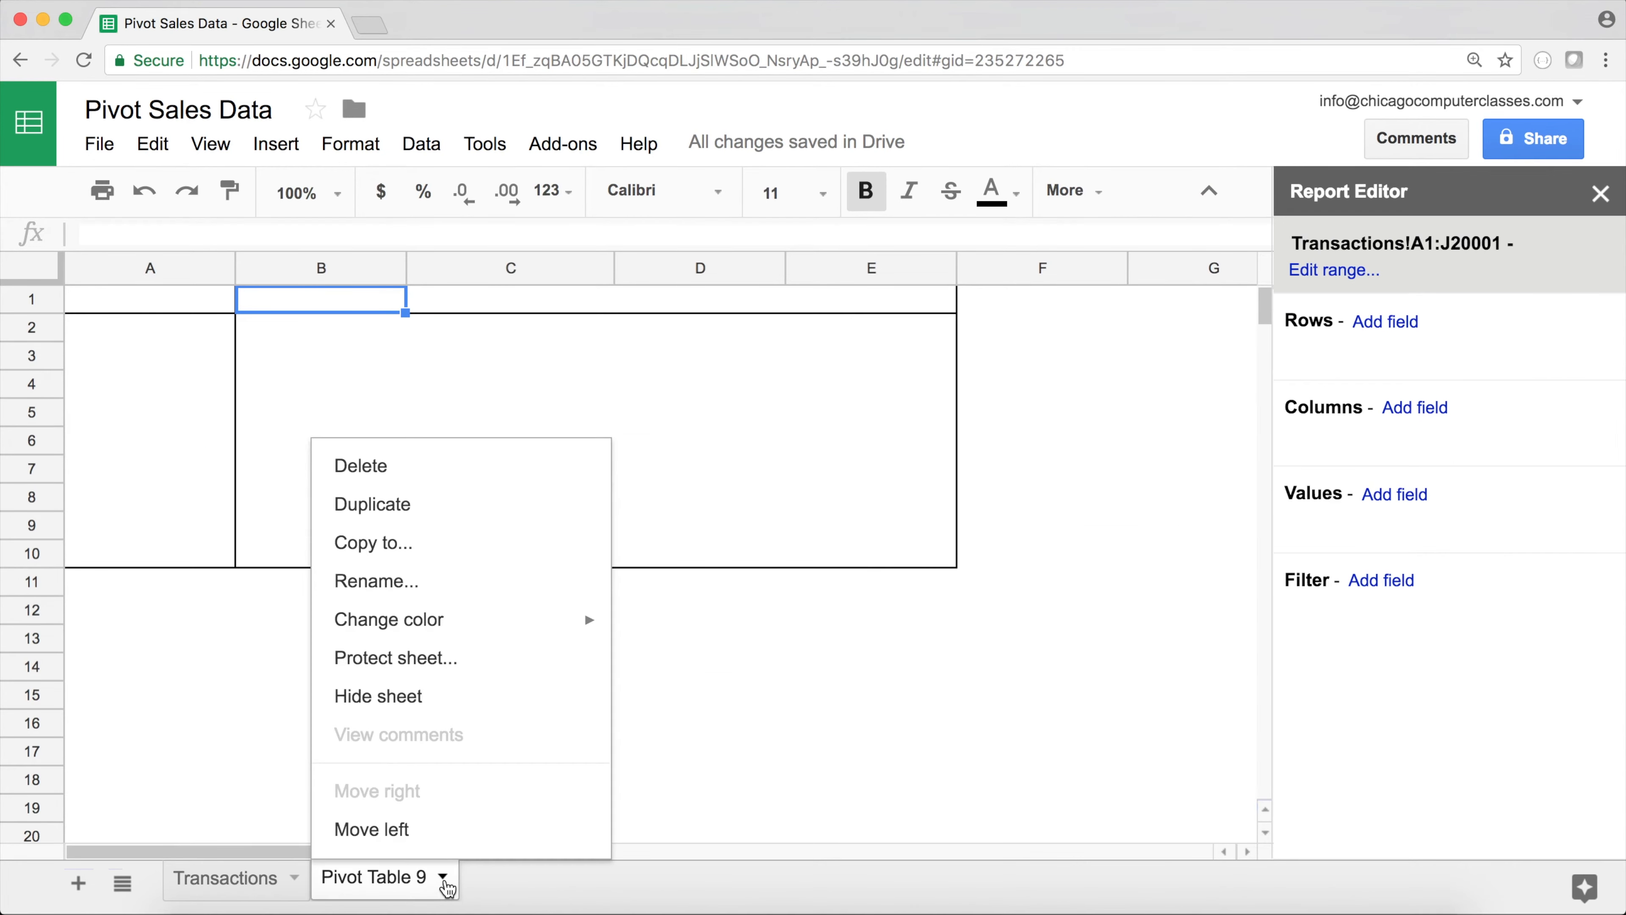
left_click(357, 471)
left_click(526, 551)
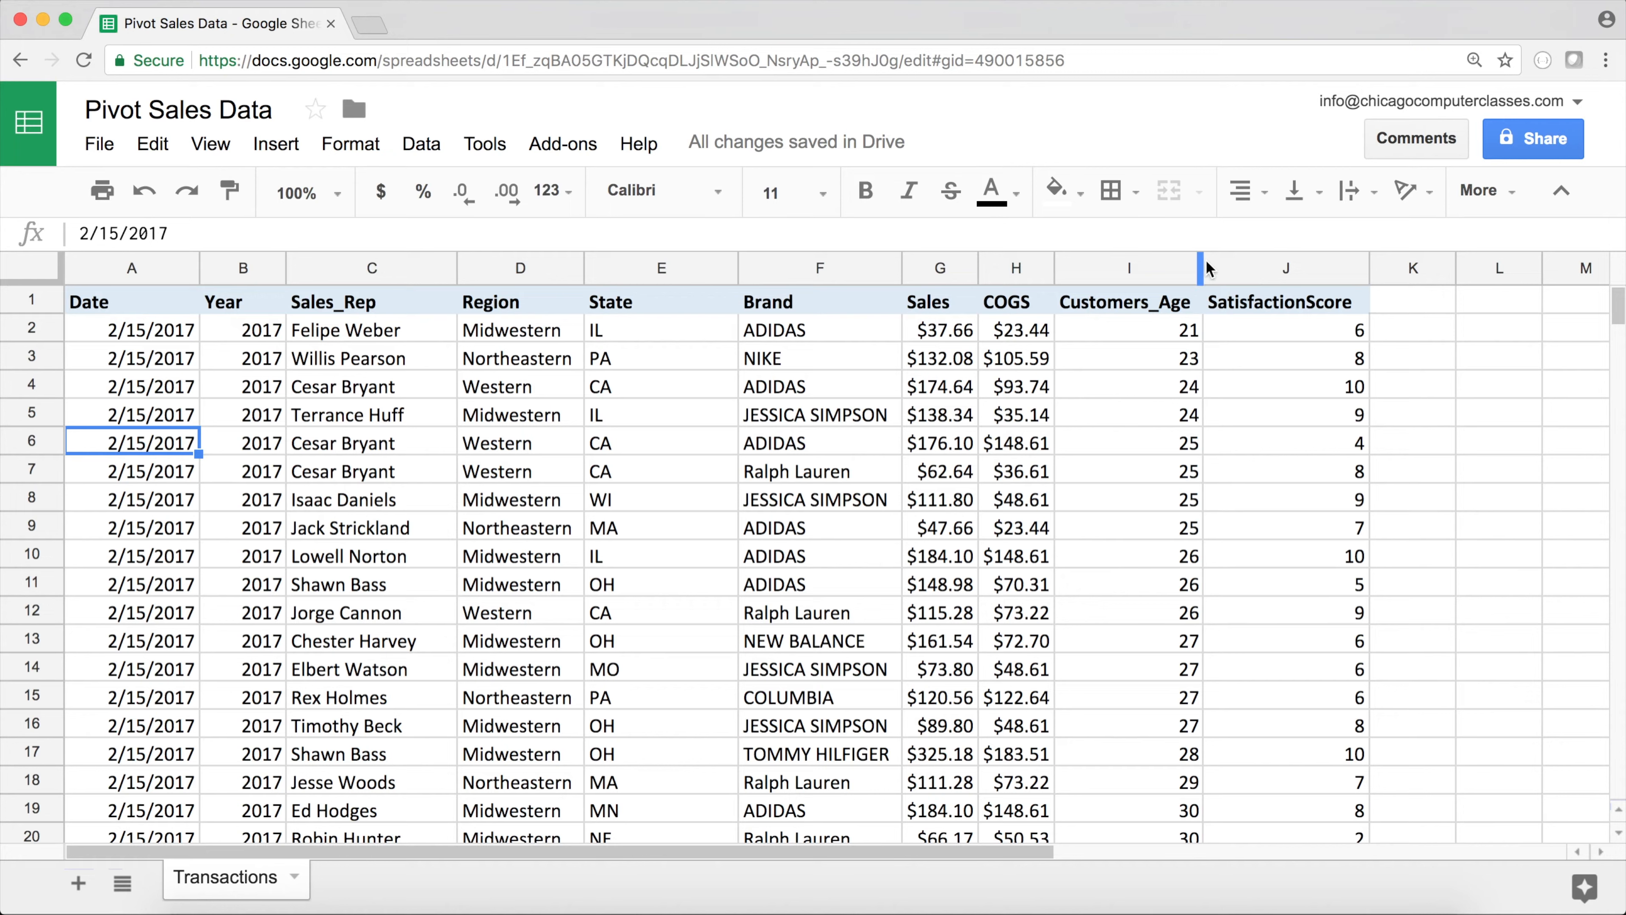
Widen the Customers_Age column slightly on the Transactions sheet and select the ages in I2:I10
mouse_move(1201, 260)
left_mouse_down()
mouse_move(1170, 261)
mouse_move(1230, 261)
left_mouse_up()
left_click_drag(1194, 329, 1186, 555)
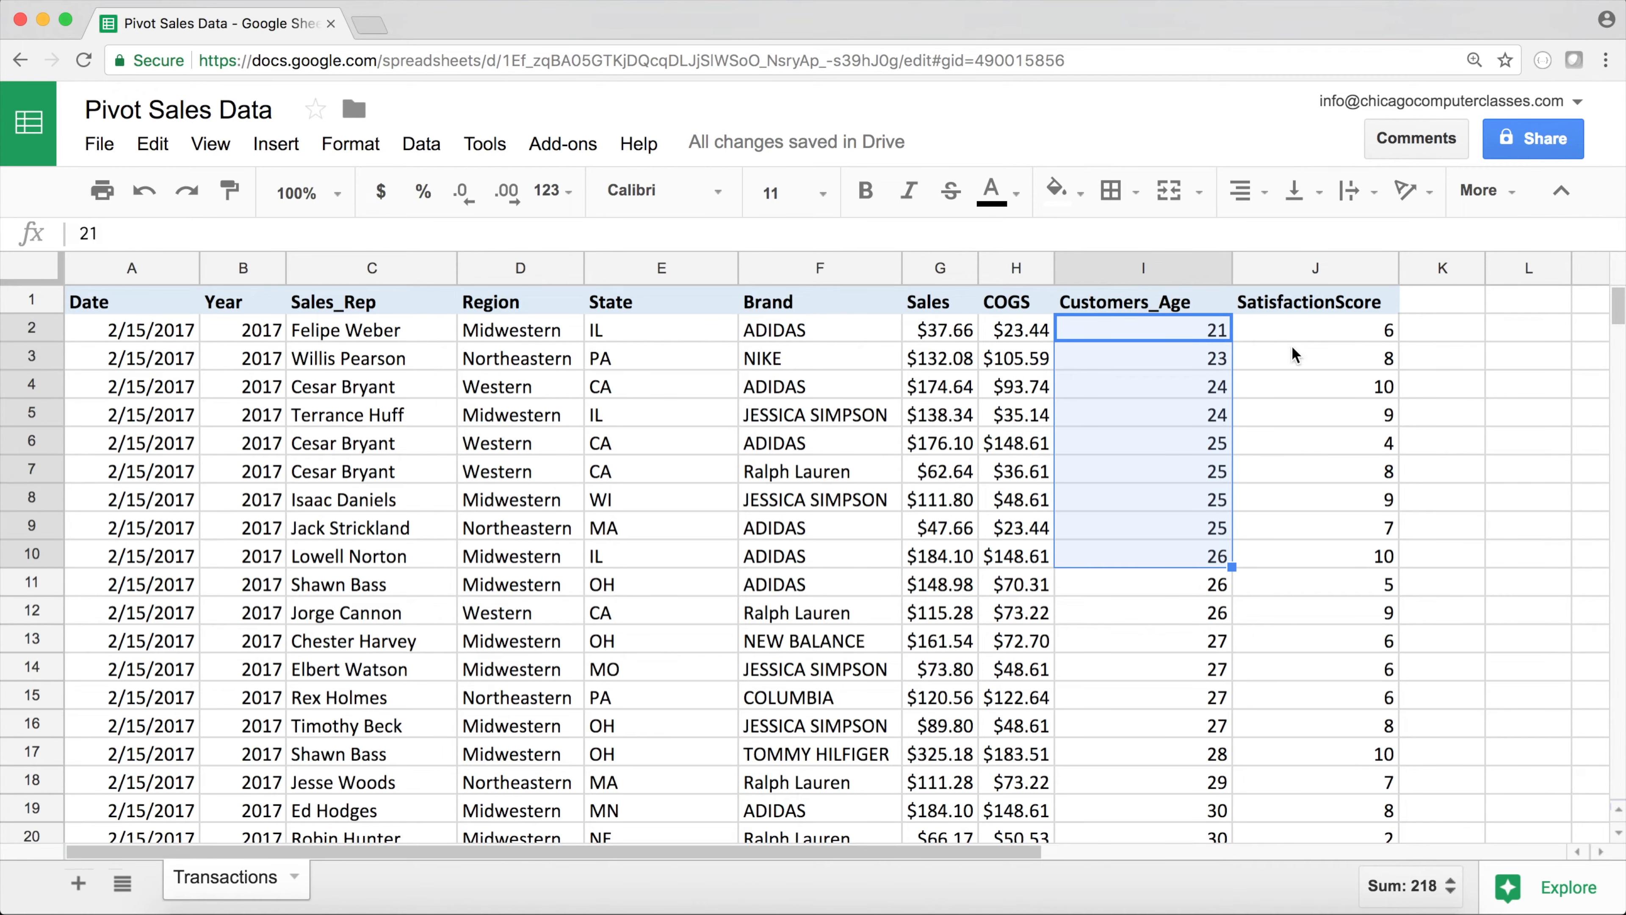
Add a new sheet and rename it Age Groups
left_click(95, 887)
double_click(343, 884)
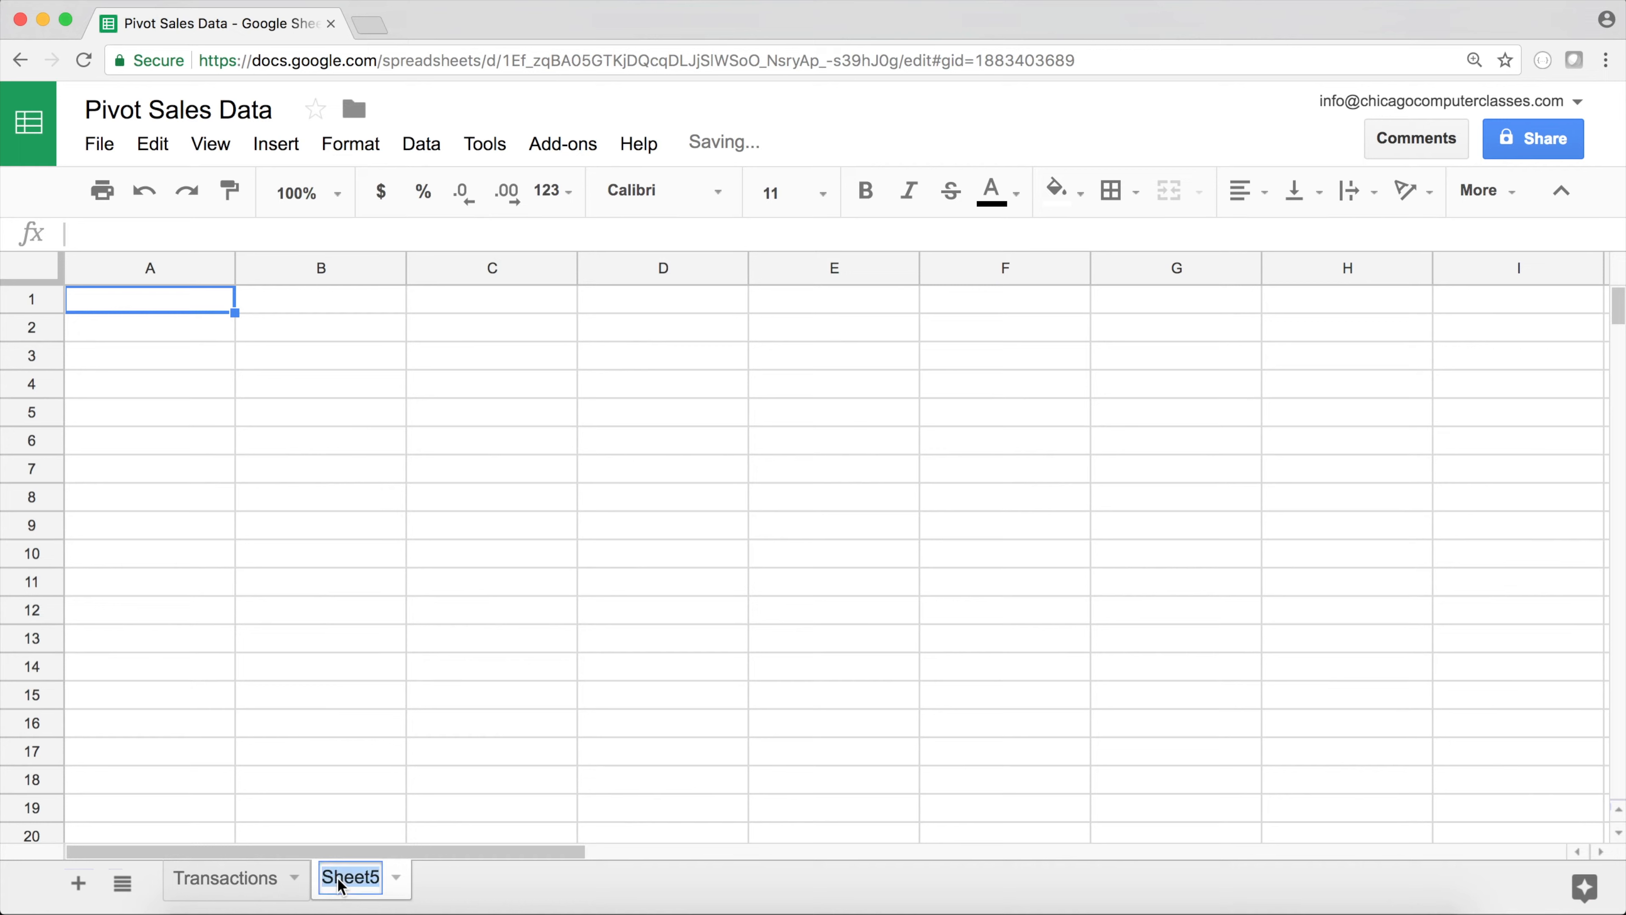
type("Age Gr")
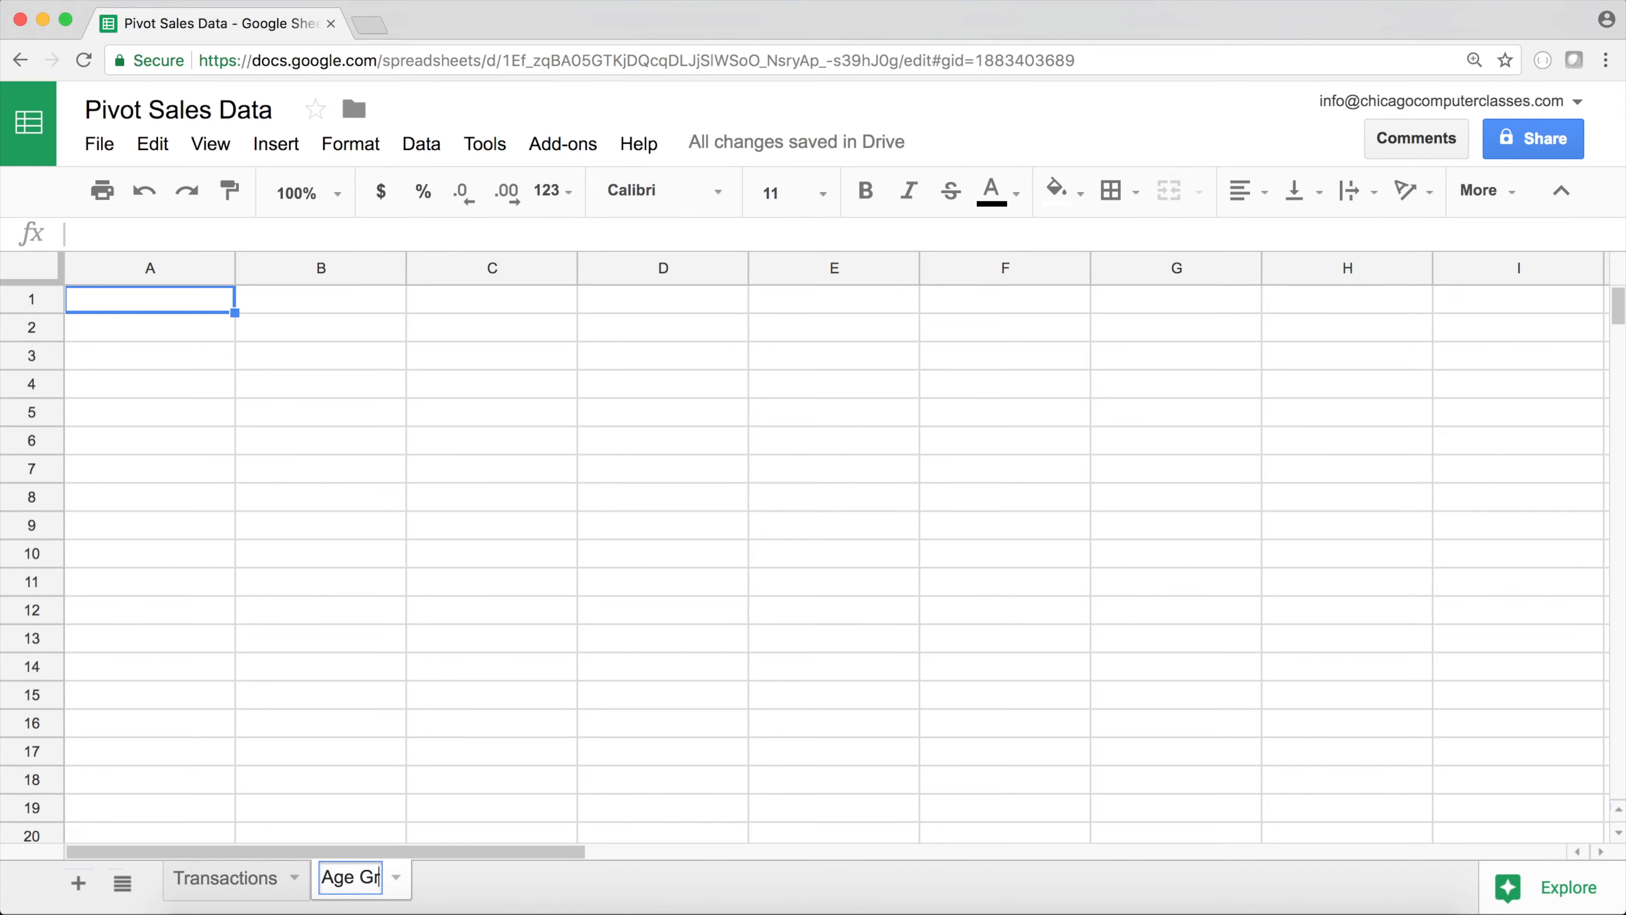
type("oups")
key("Return")
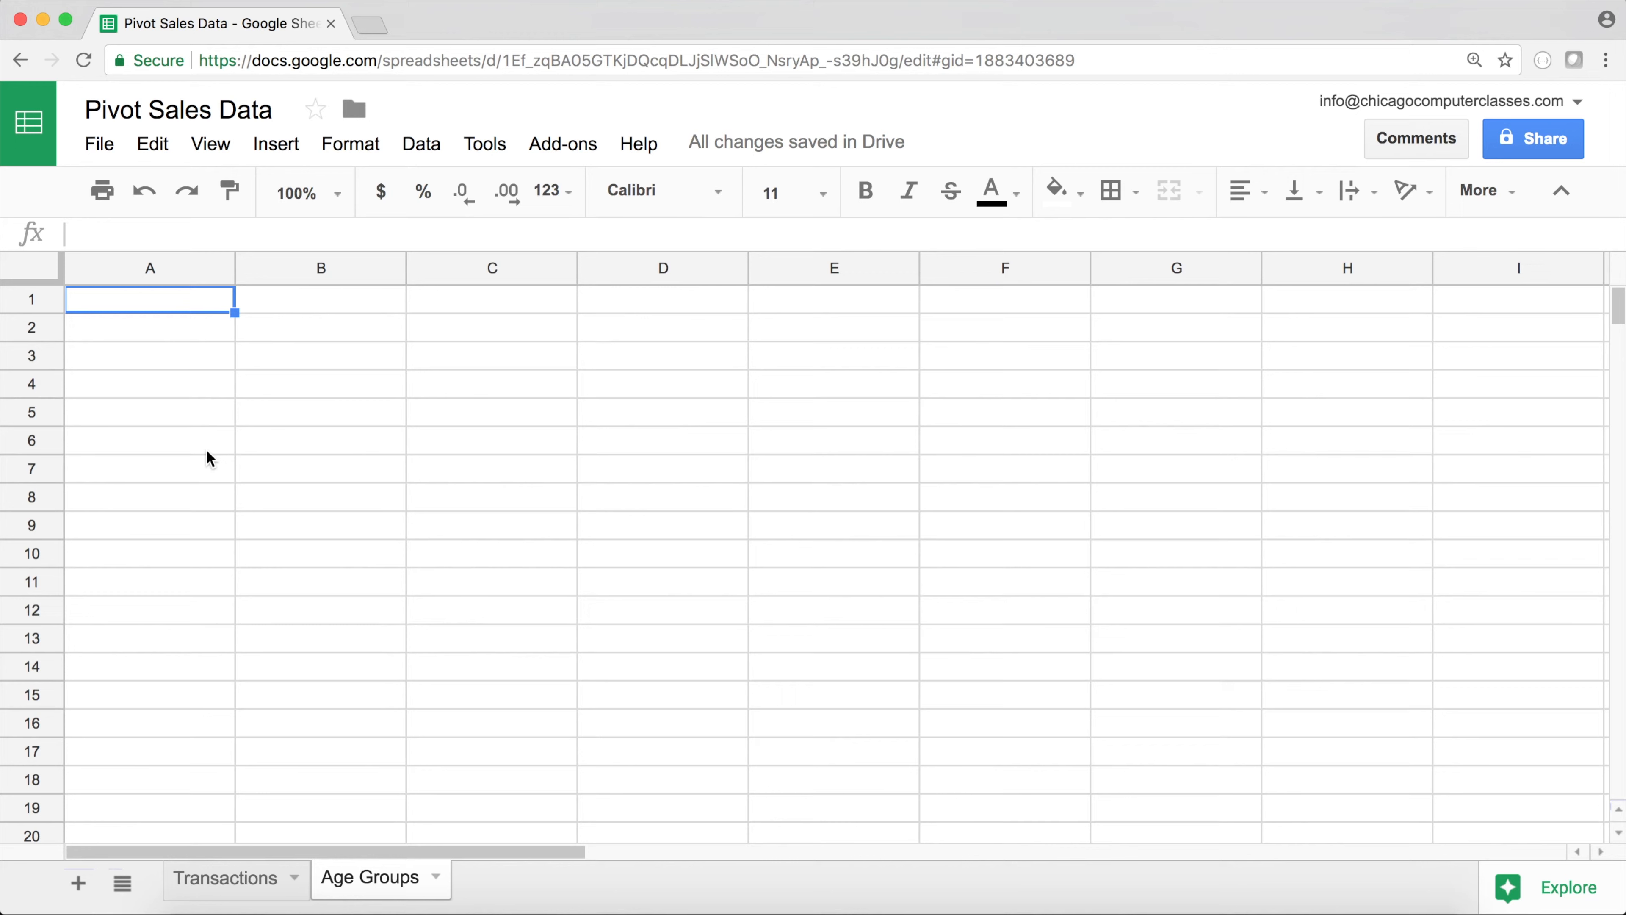
type("0")
key("Return")
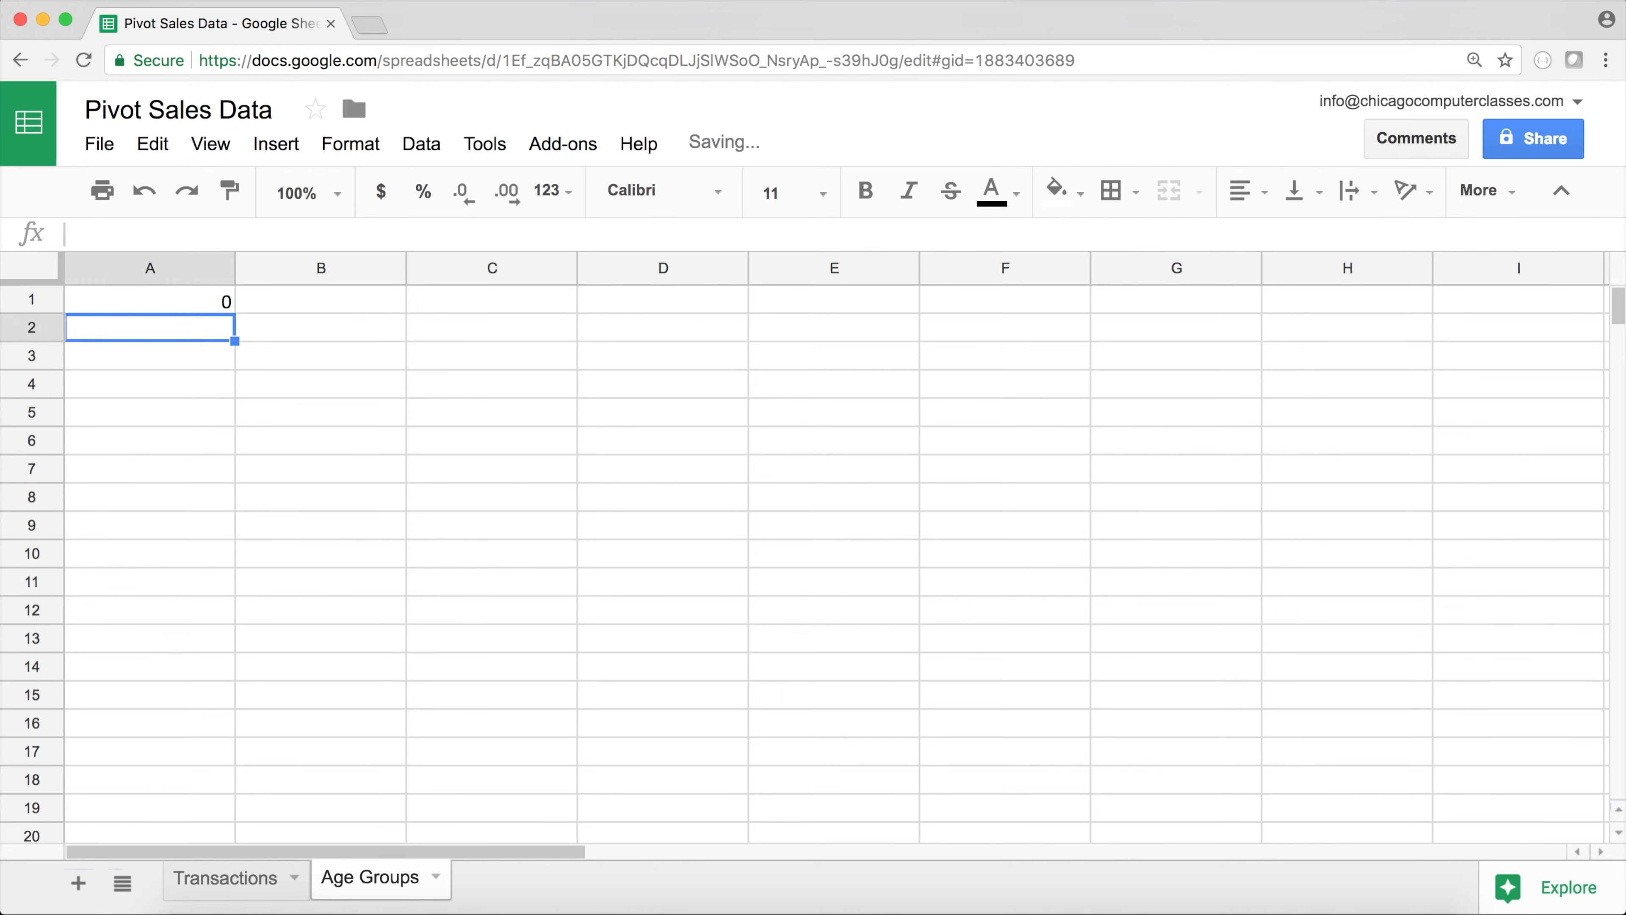
type("50")
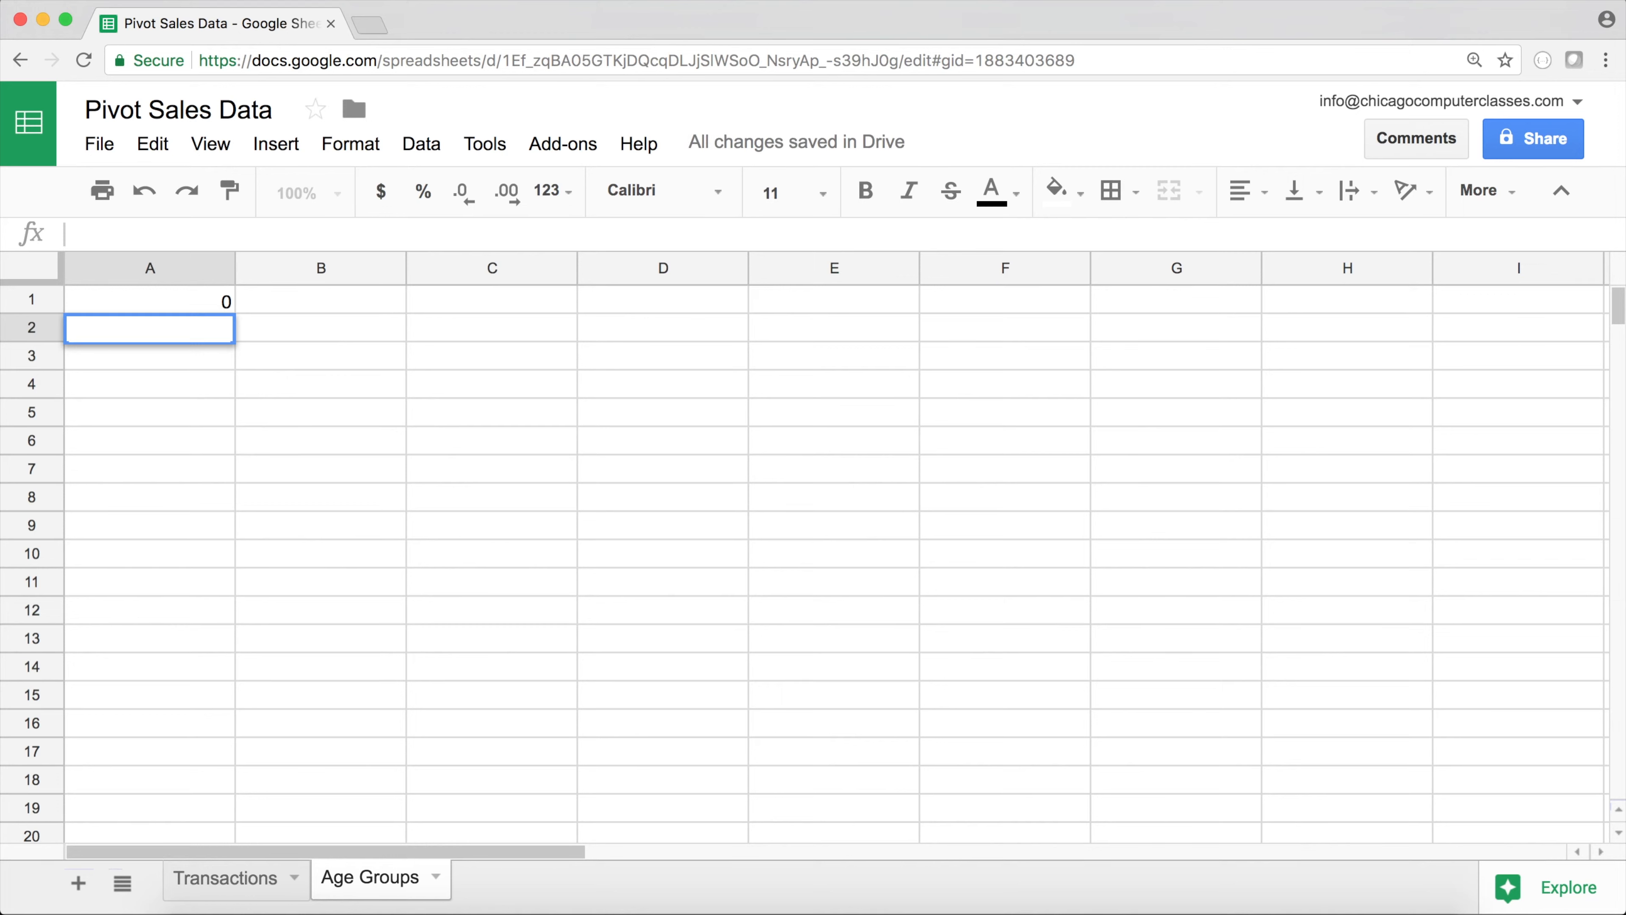
key("Up")
key("BackSpace")
key("Return")
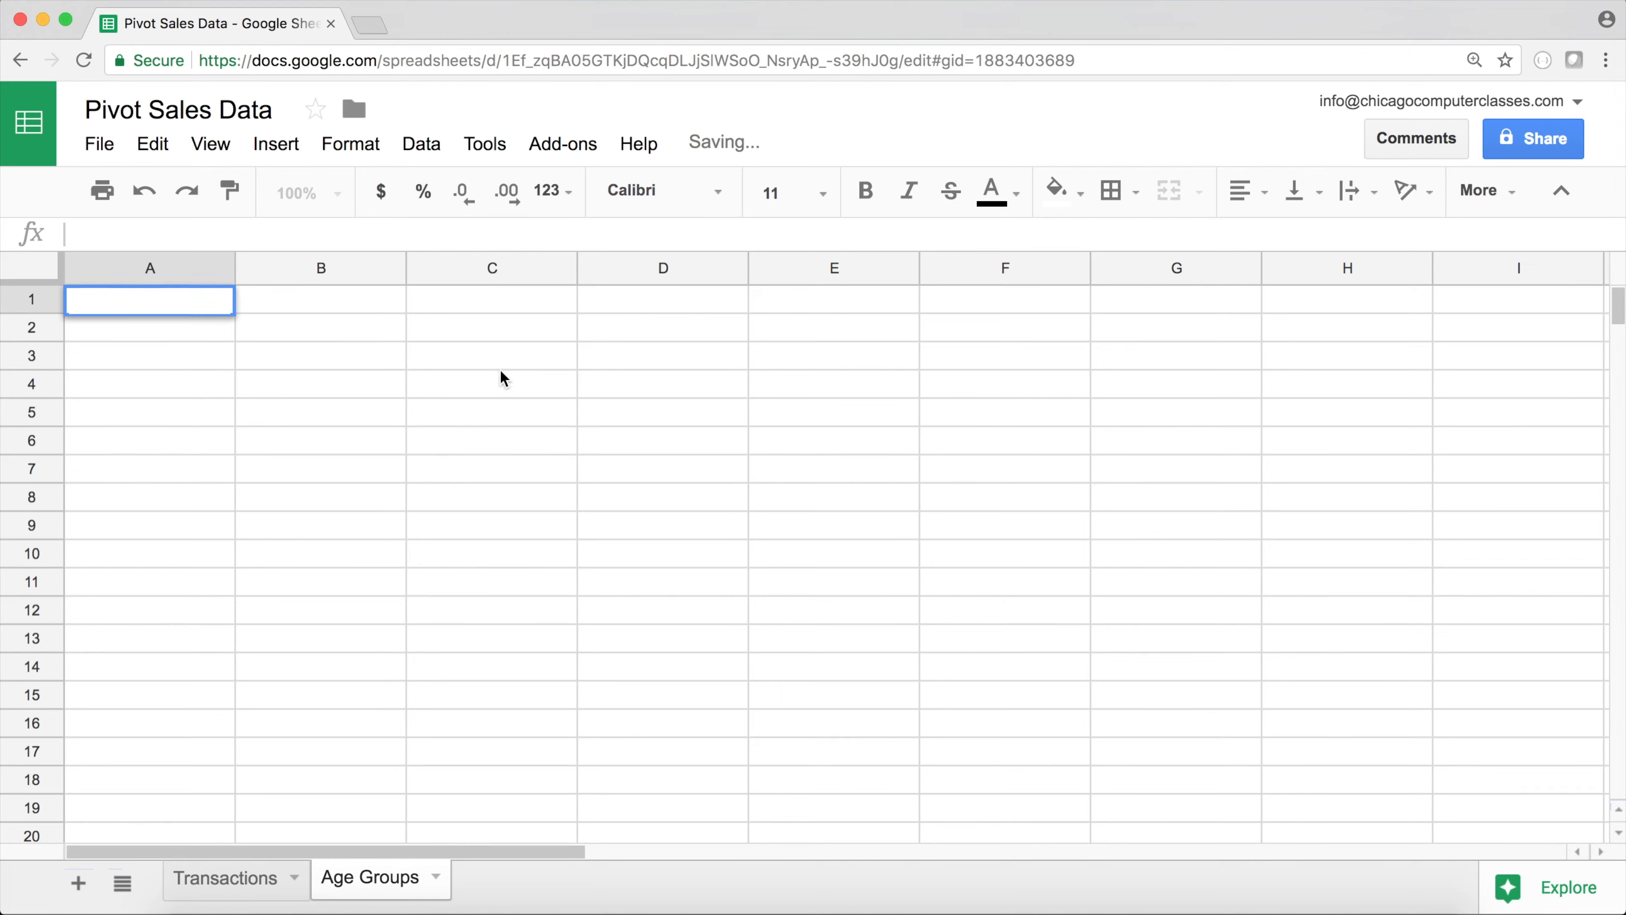
Check the minimum and maximum of the whole Customers_Age column on the Transactions sheet
left_click(265, 889)
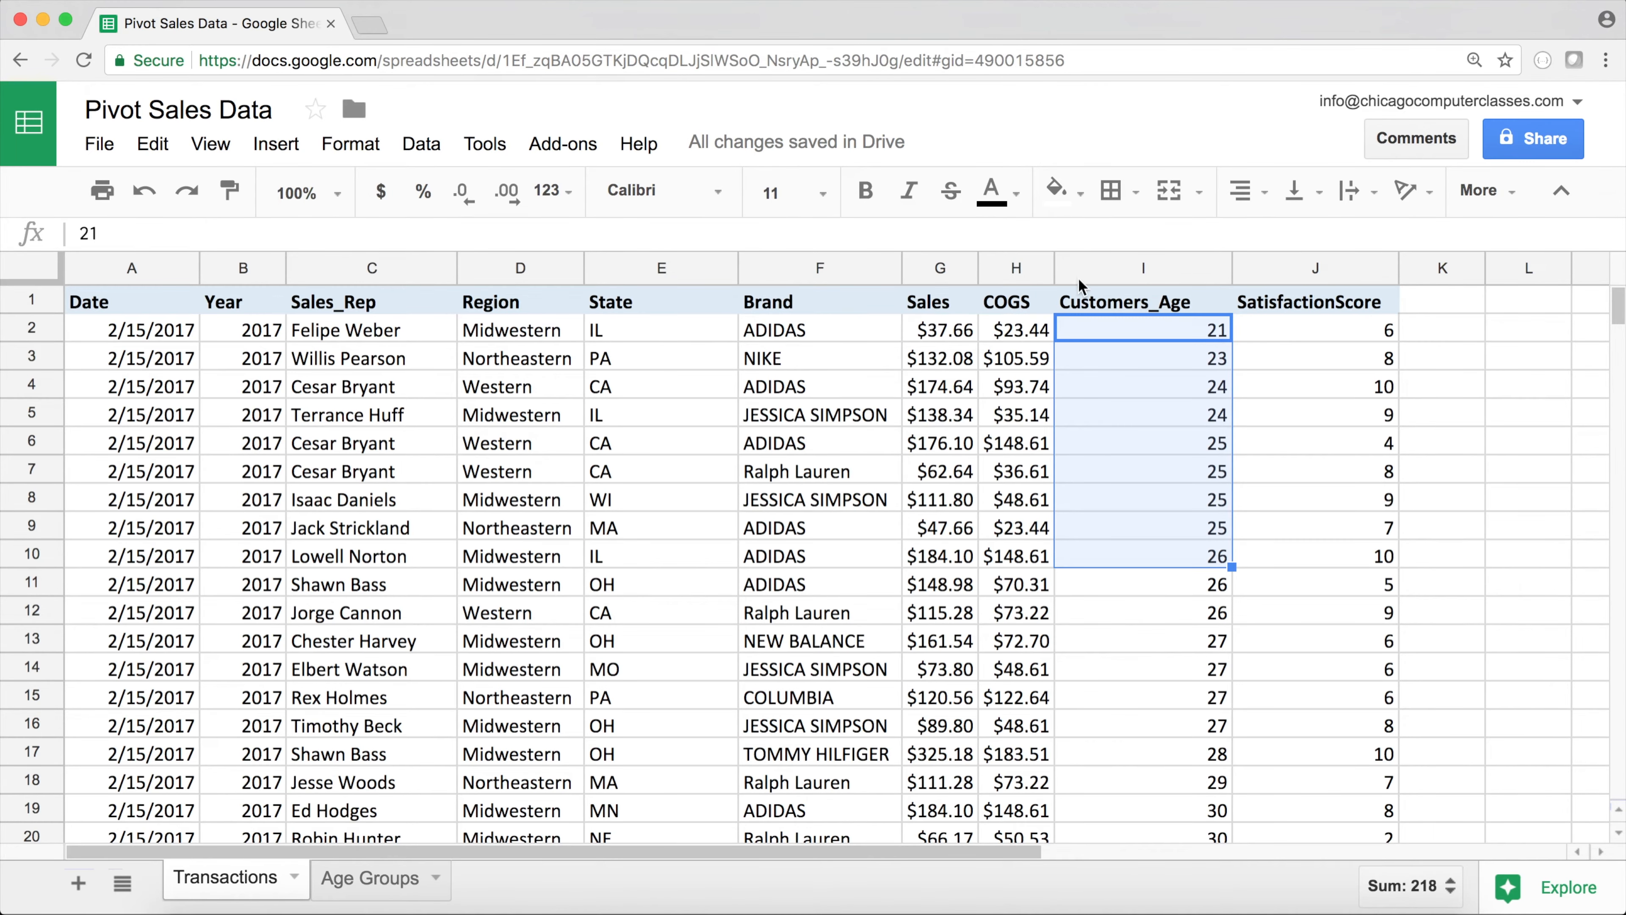
left_click(1168, 272)
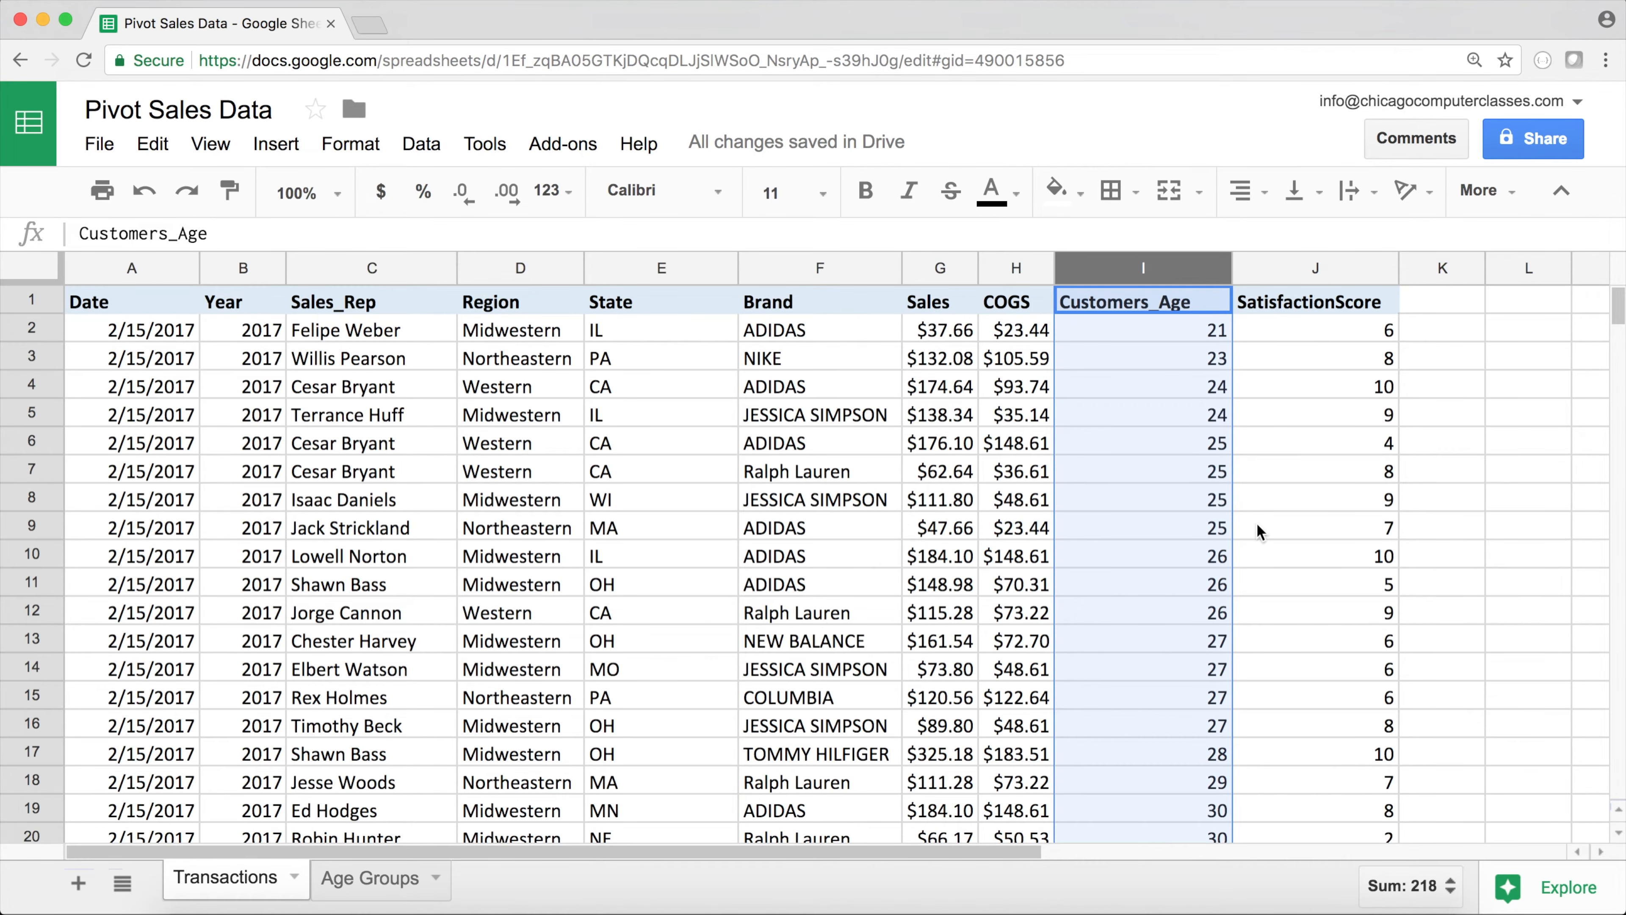
left_click(1491, 892)
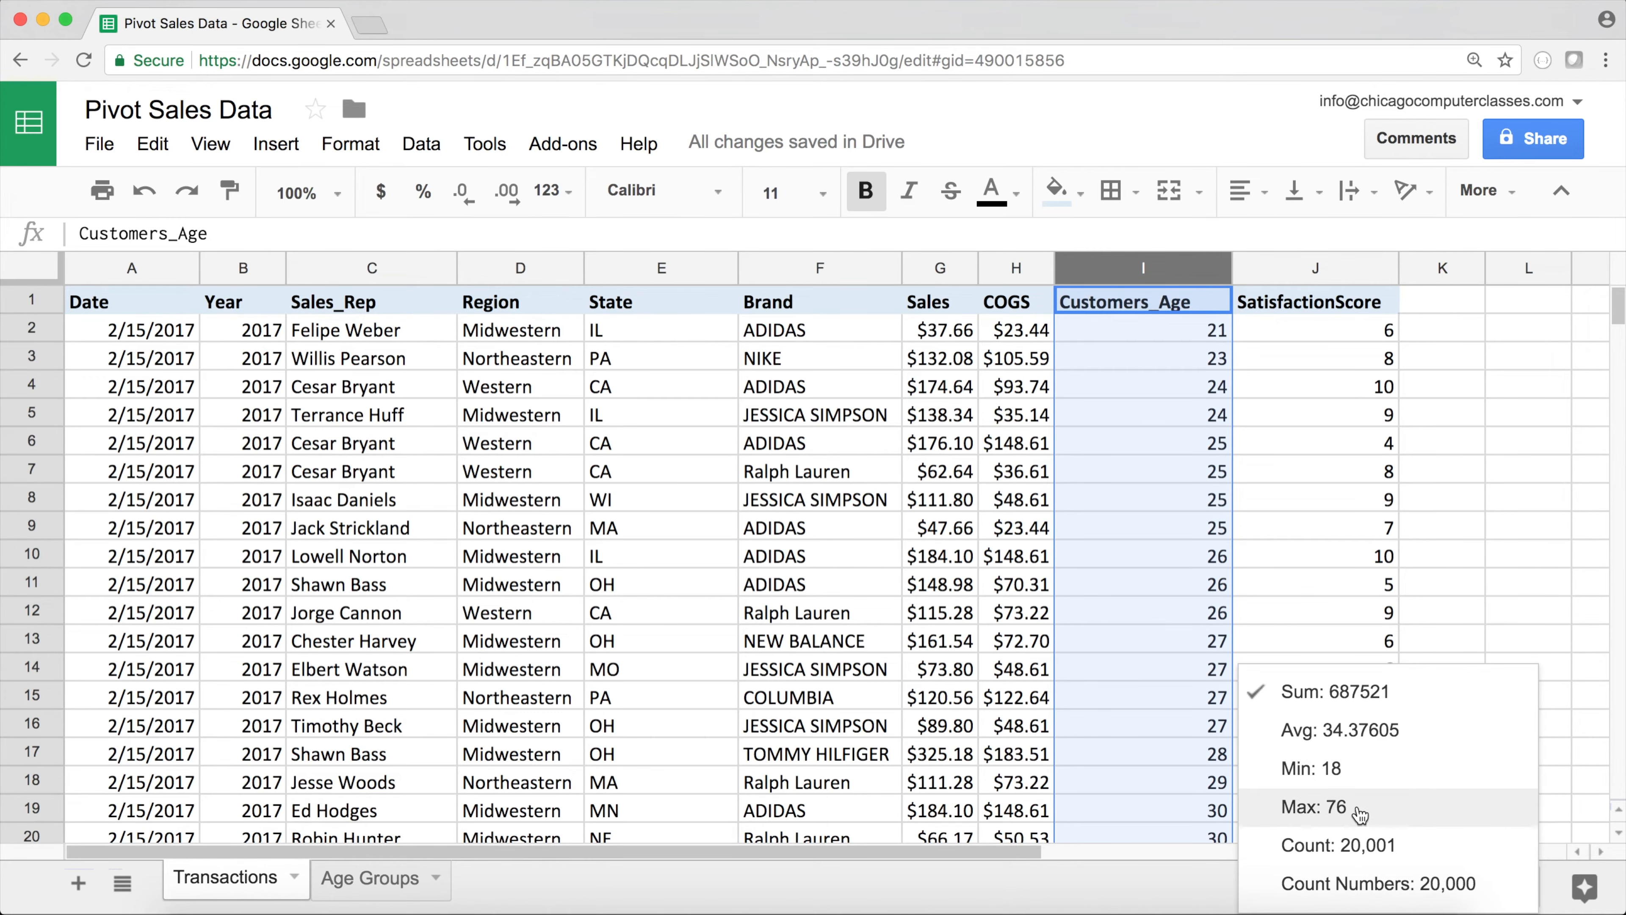
left_click(1197, 310)
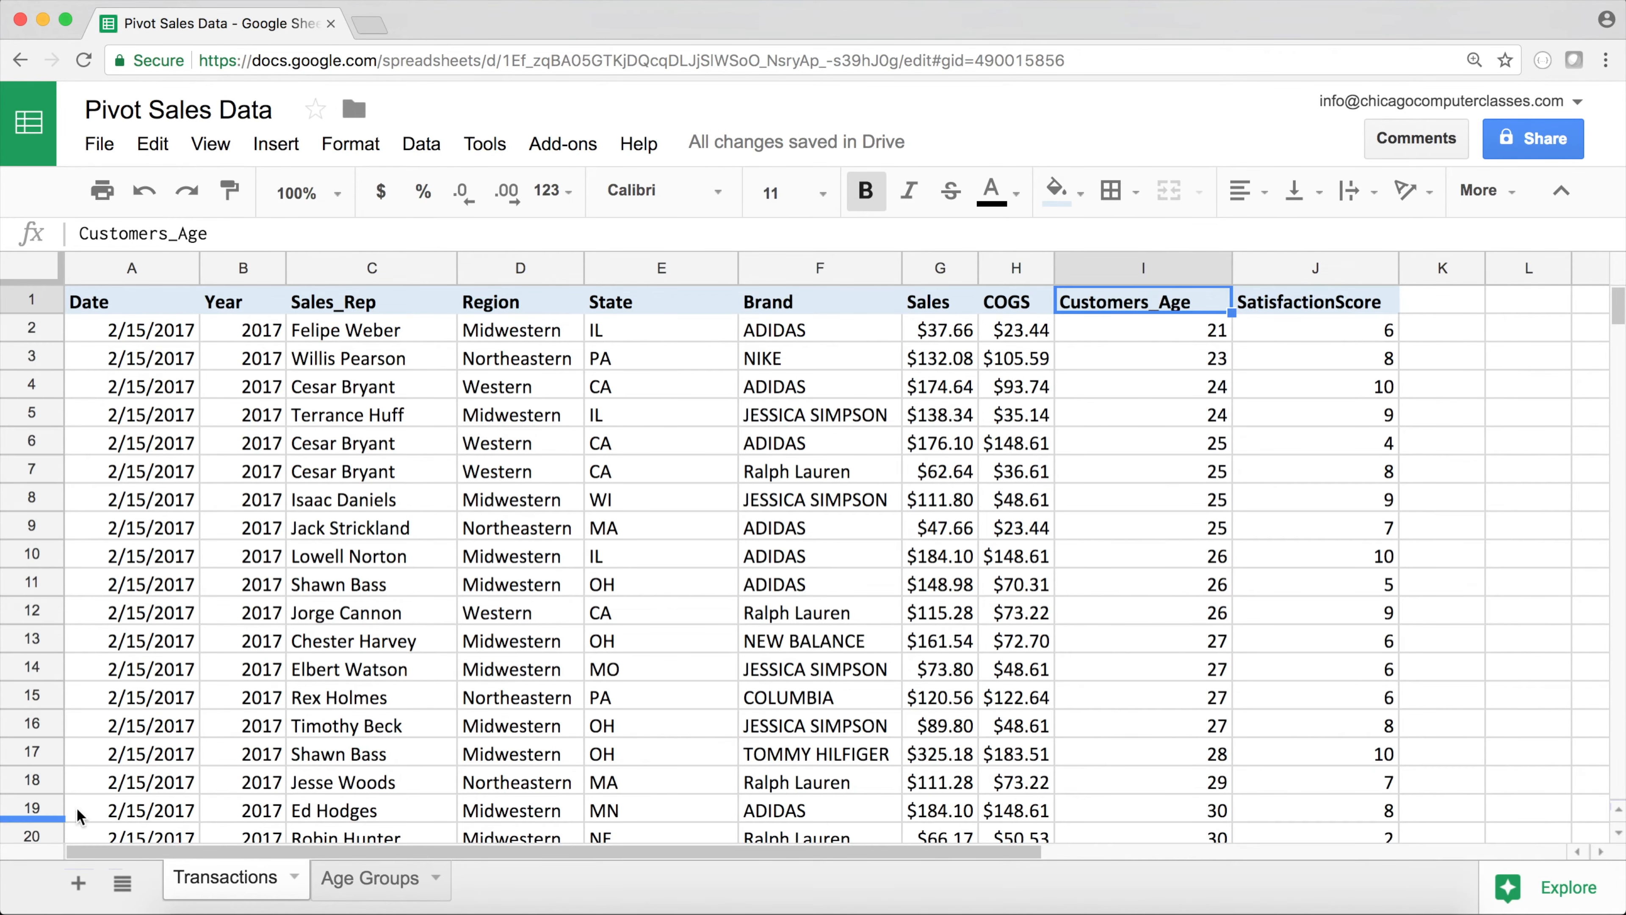
On the Age Groups sheet, enter 18 in A1 and 23 in A2, and extend the series down to A12
left_click(367, 879)
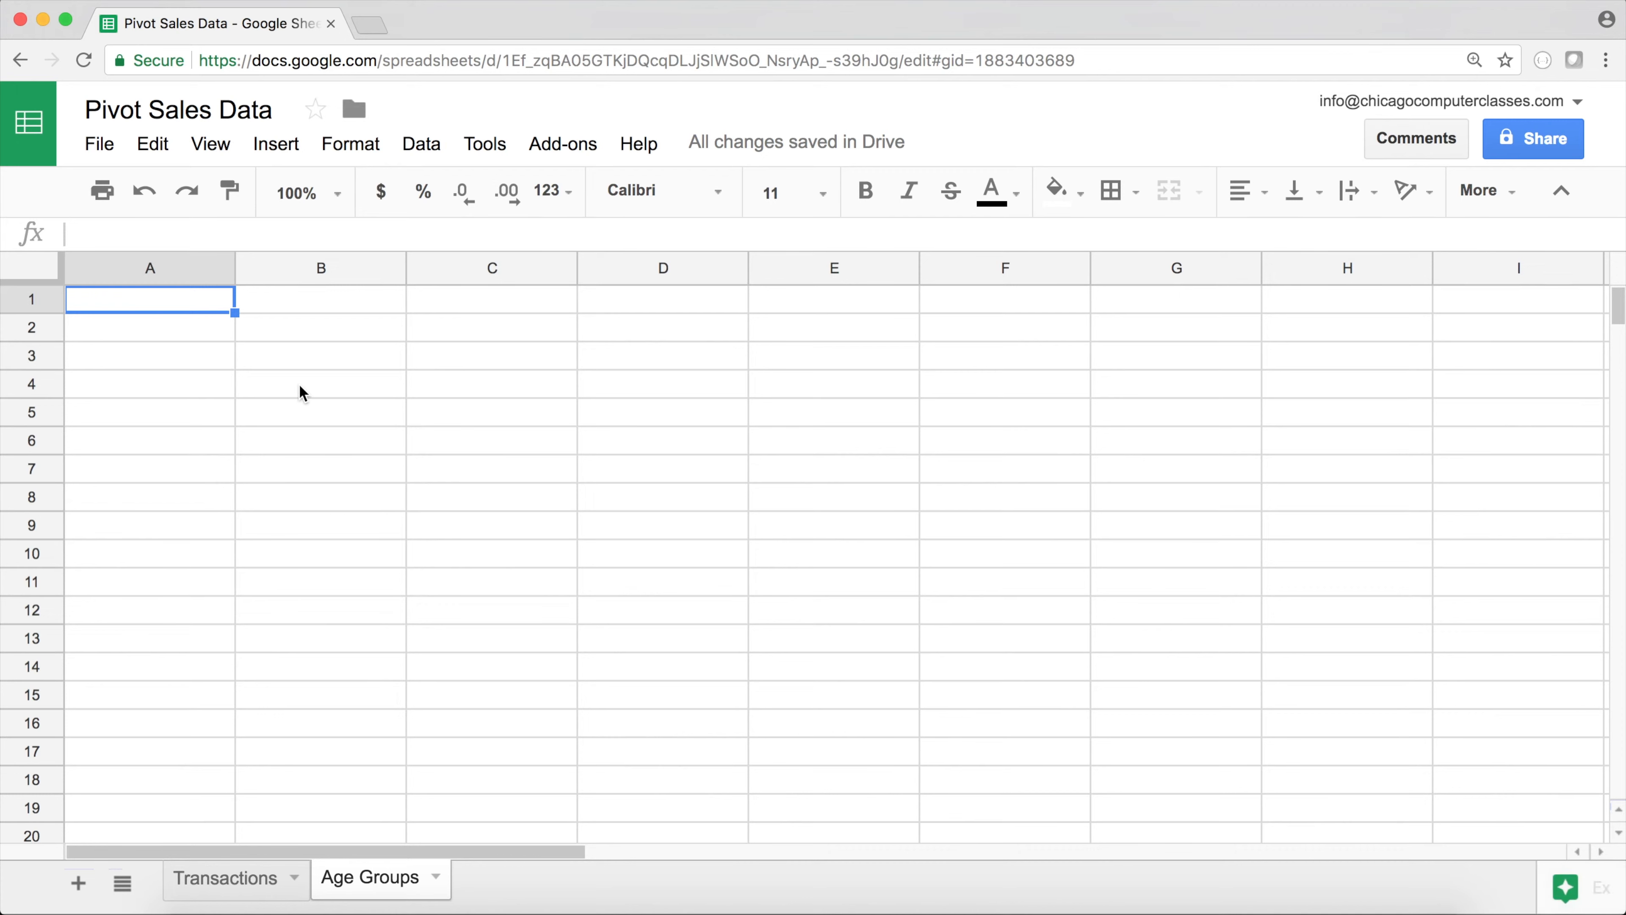
type("18")
key("Return")
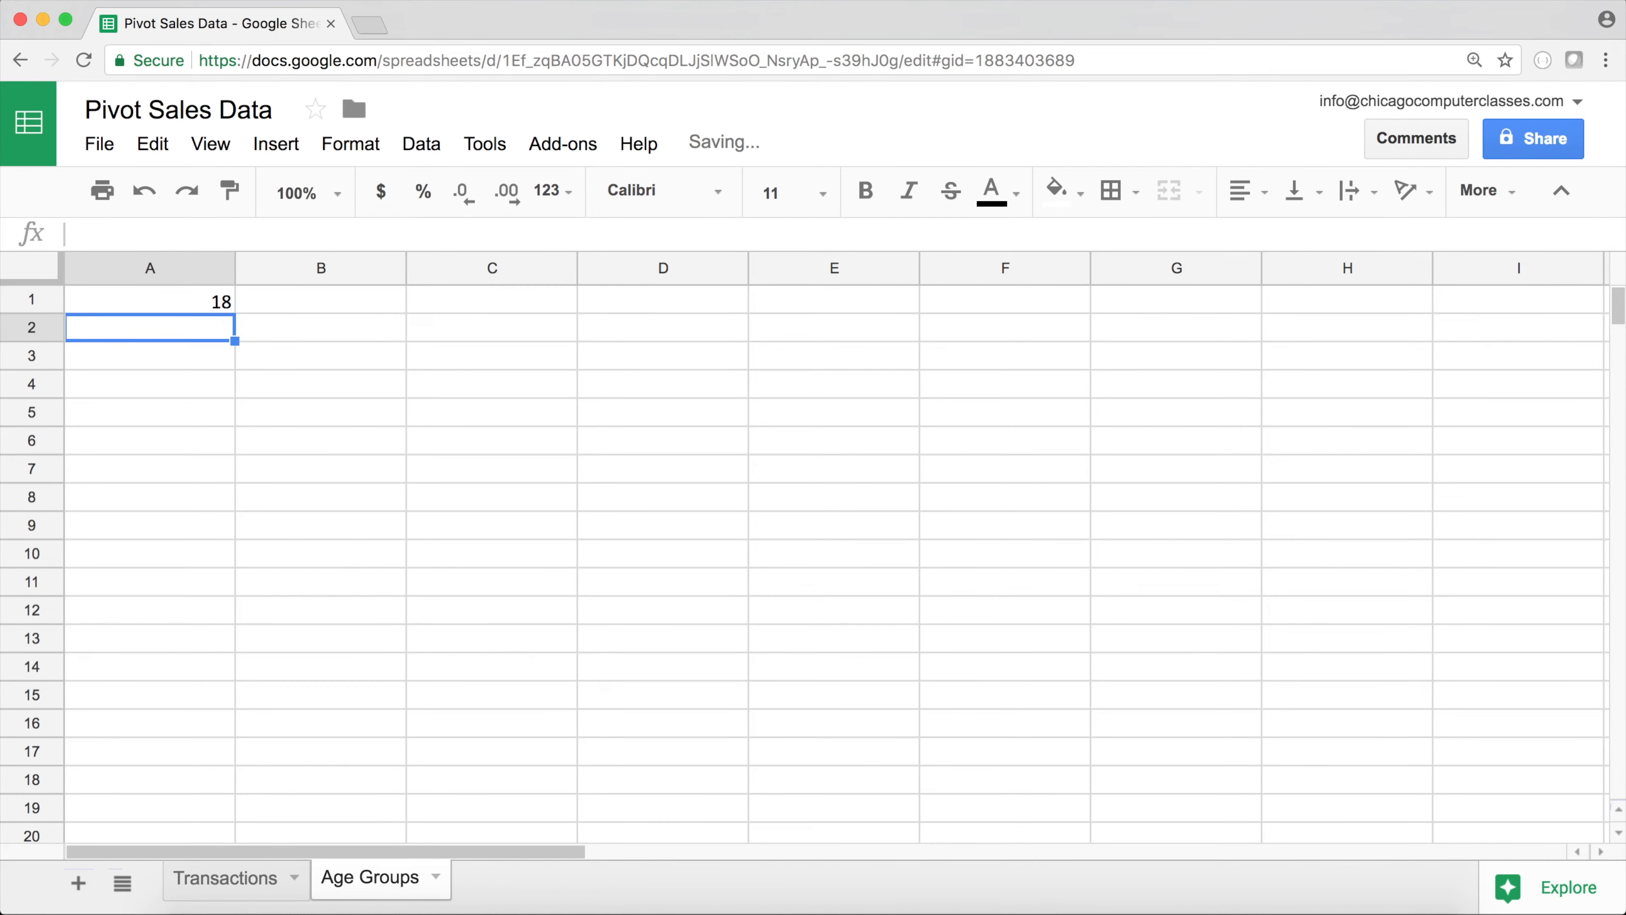
type("23")
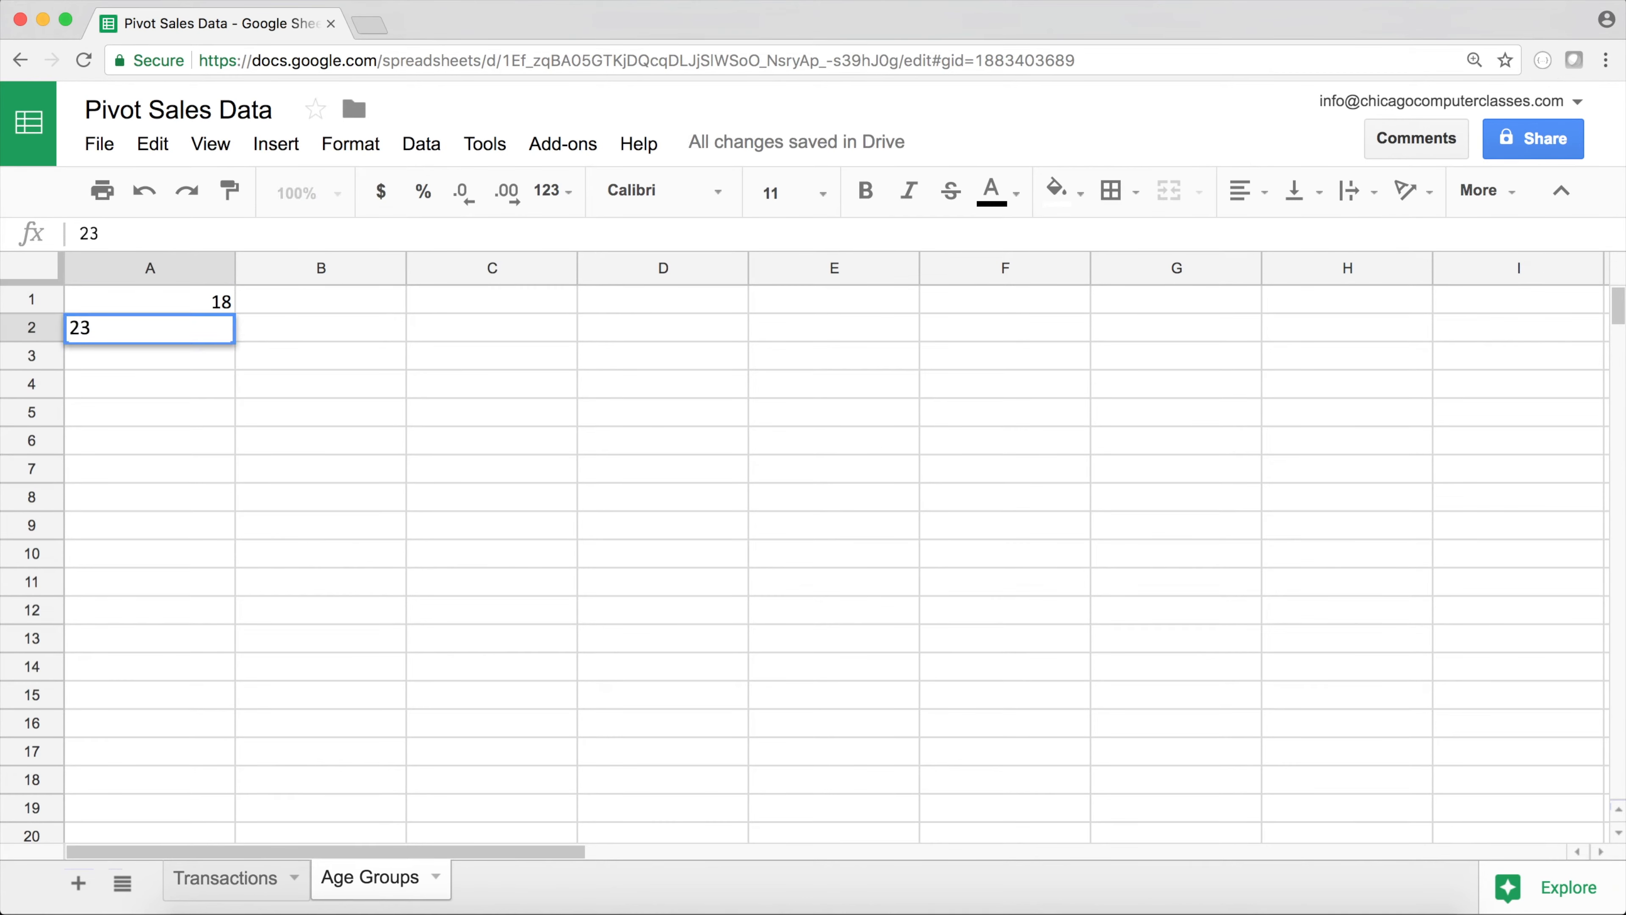
key("Return")
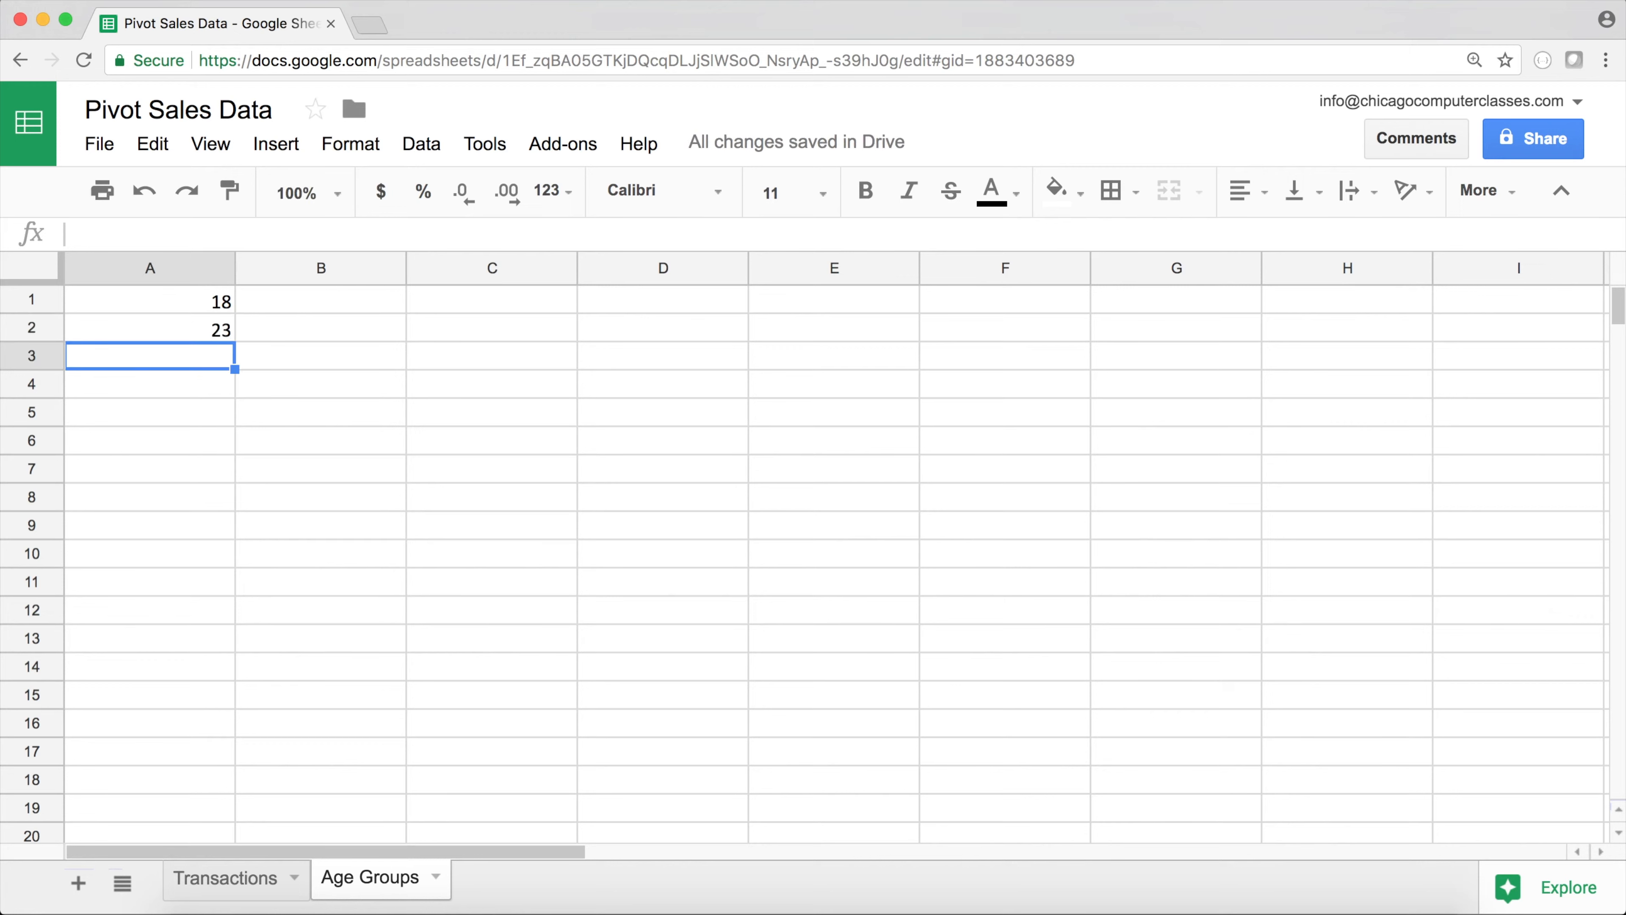
left_click_drag(181, 298, 218, 622)
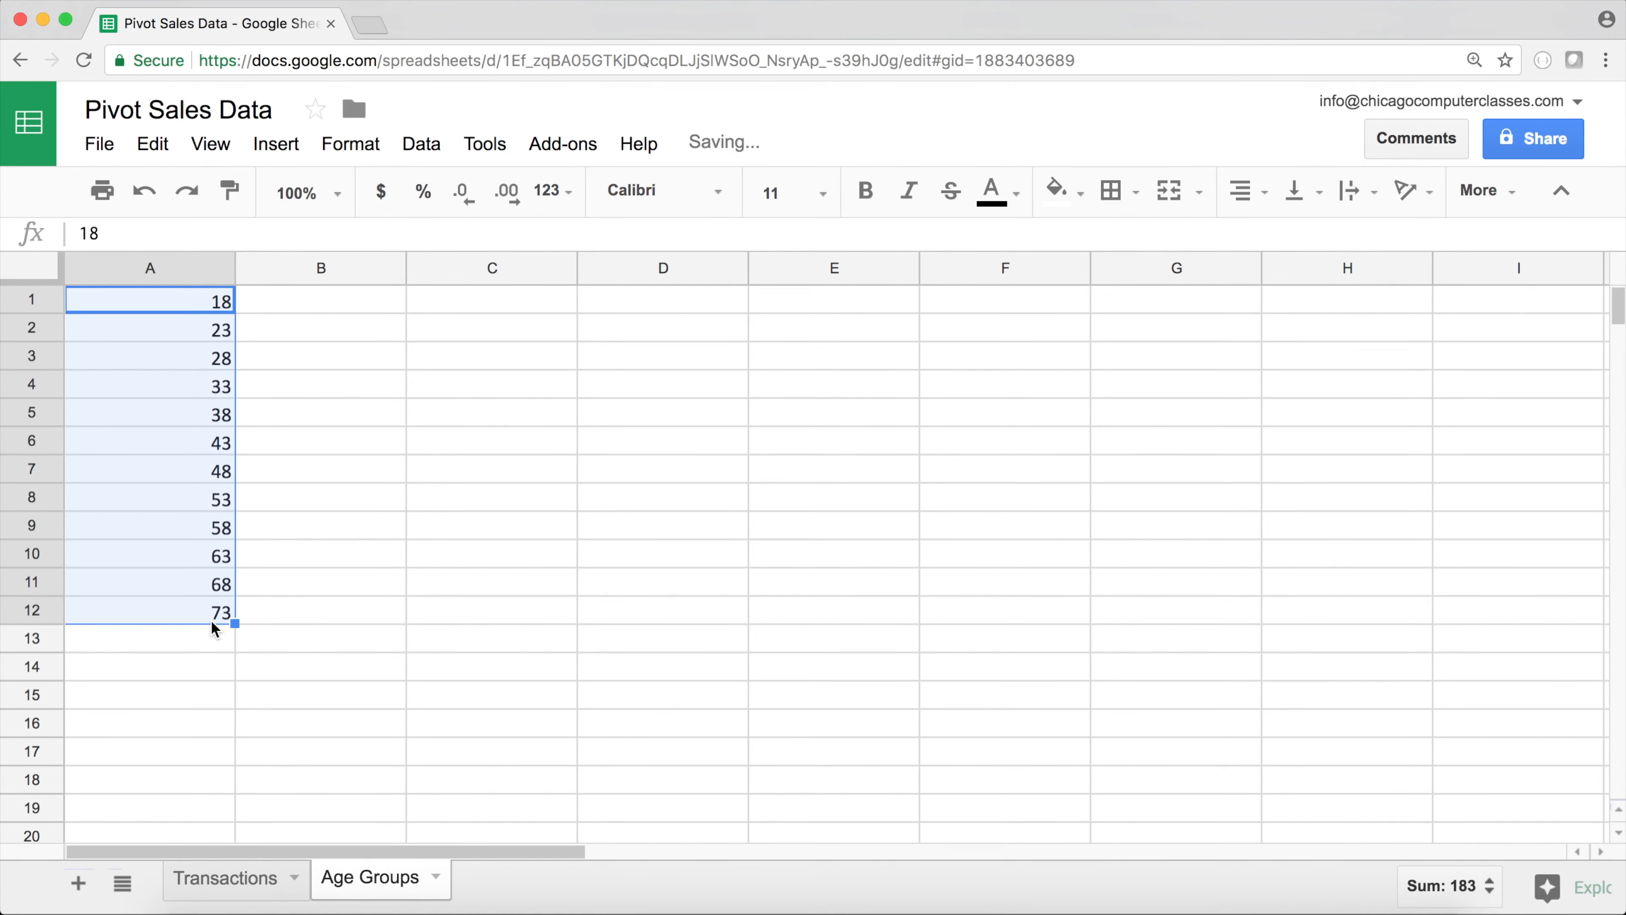
left_click(230, 626)
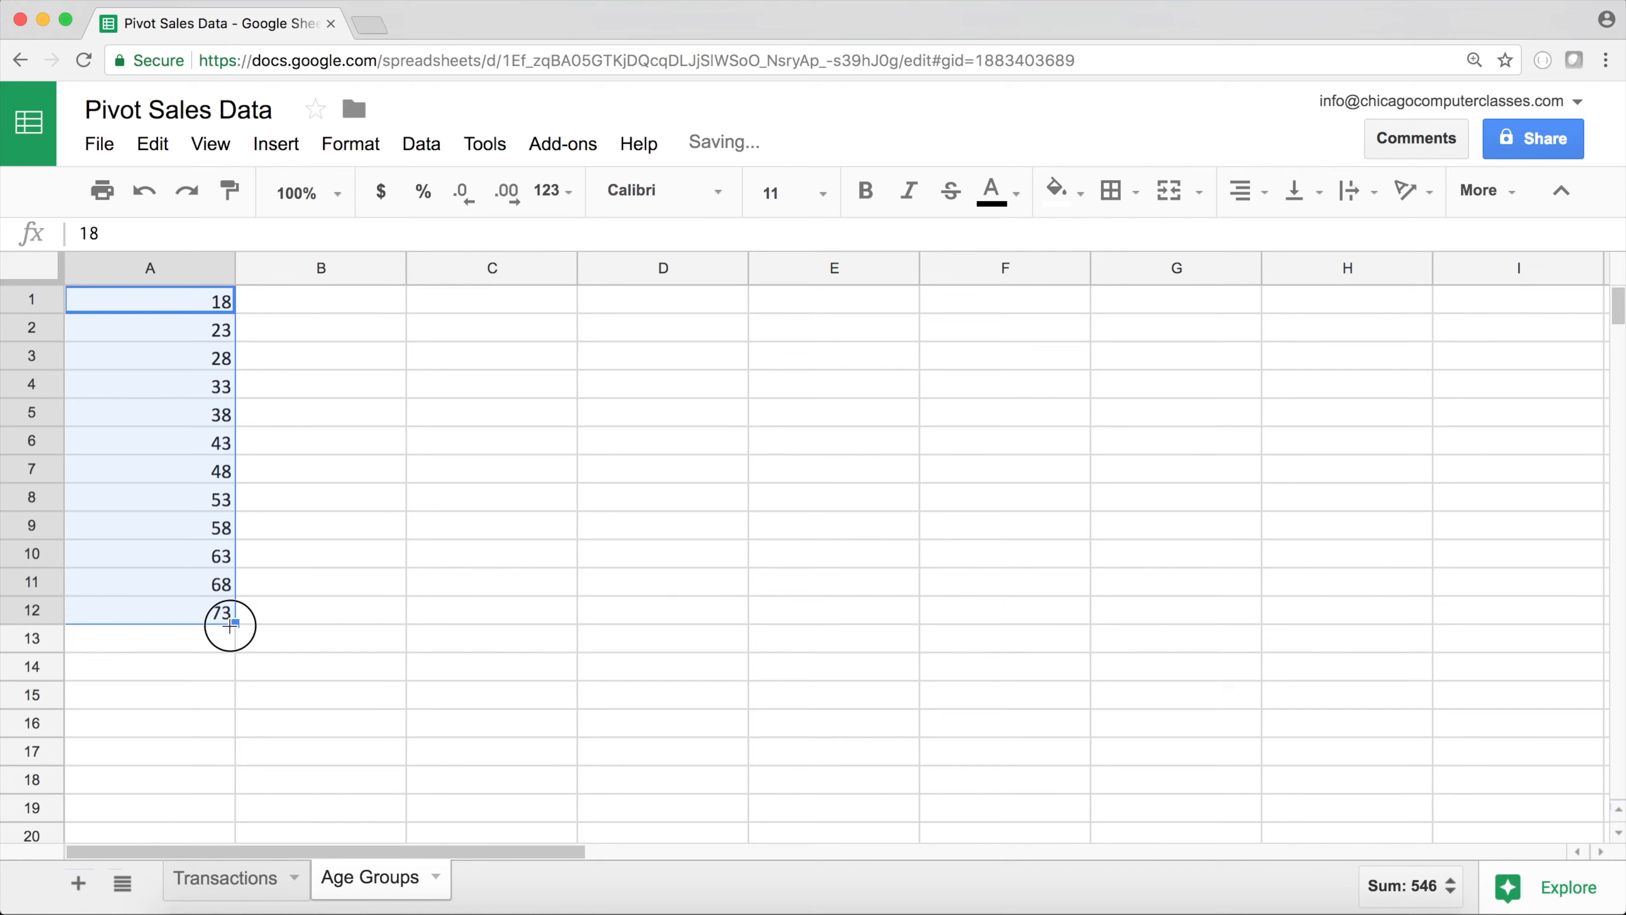
Enter the formula =JOIN(" to ",A1:A2) in B1 to label the first age group
left_click(268, 303)
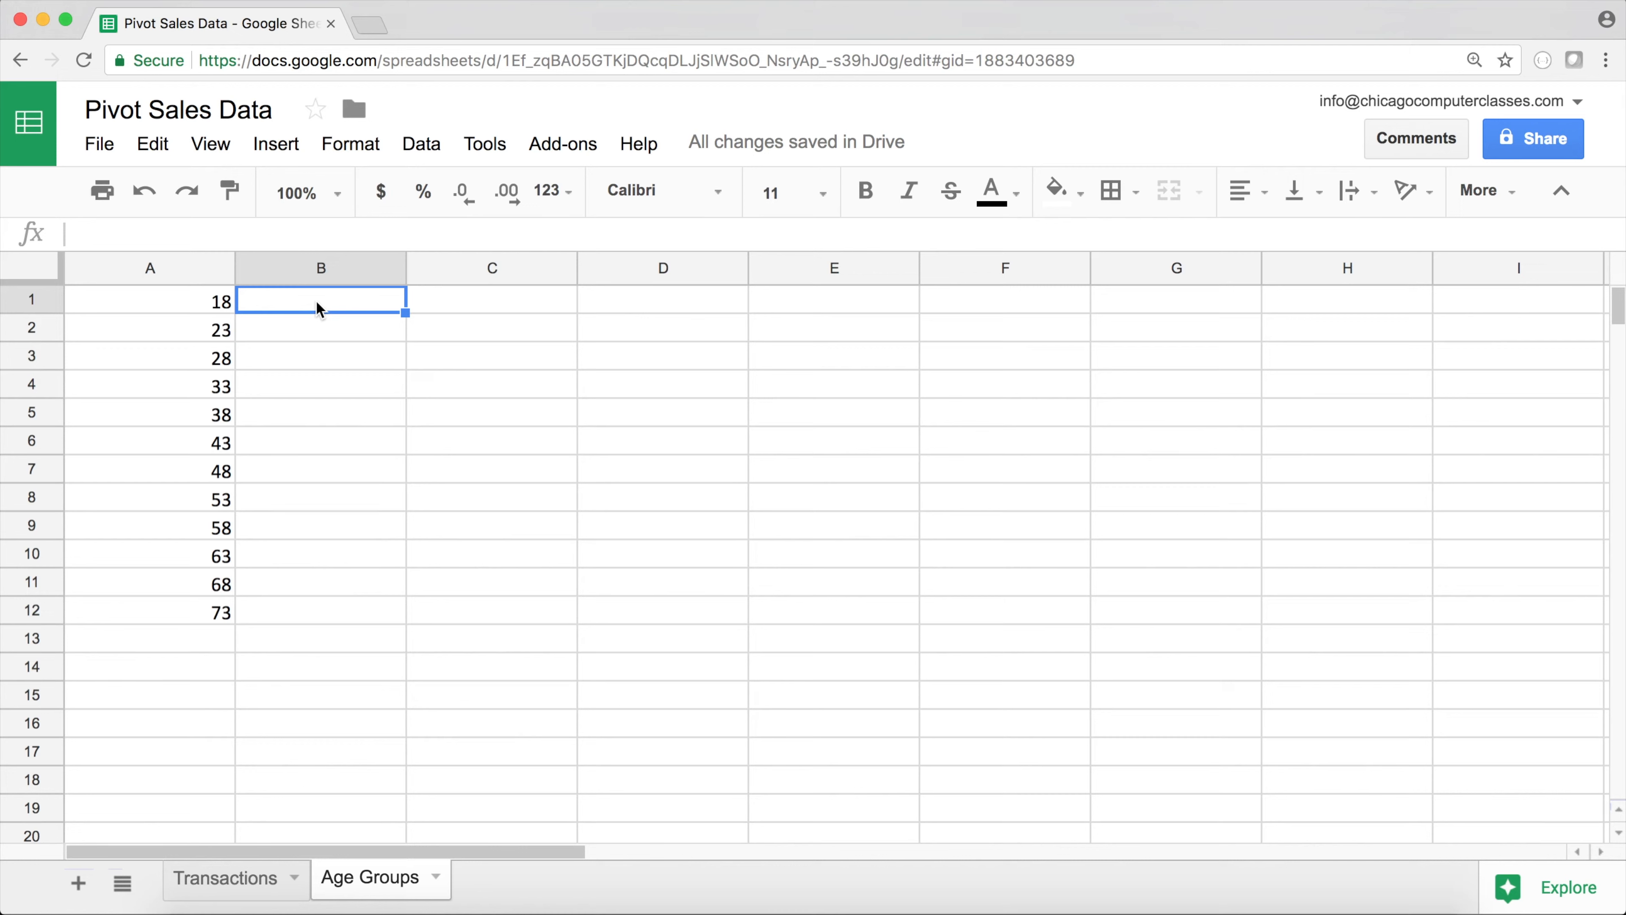
type("=")
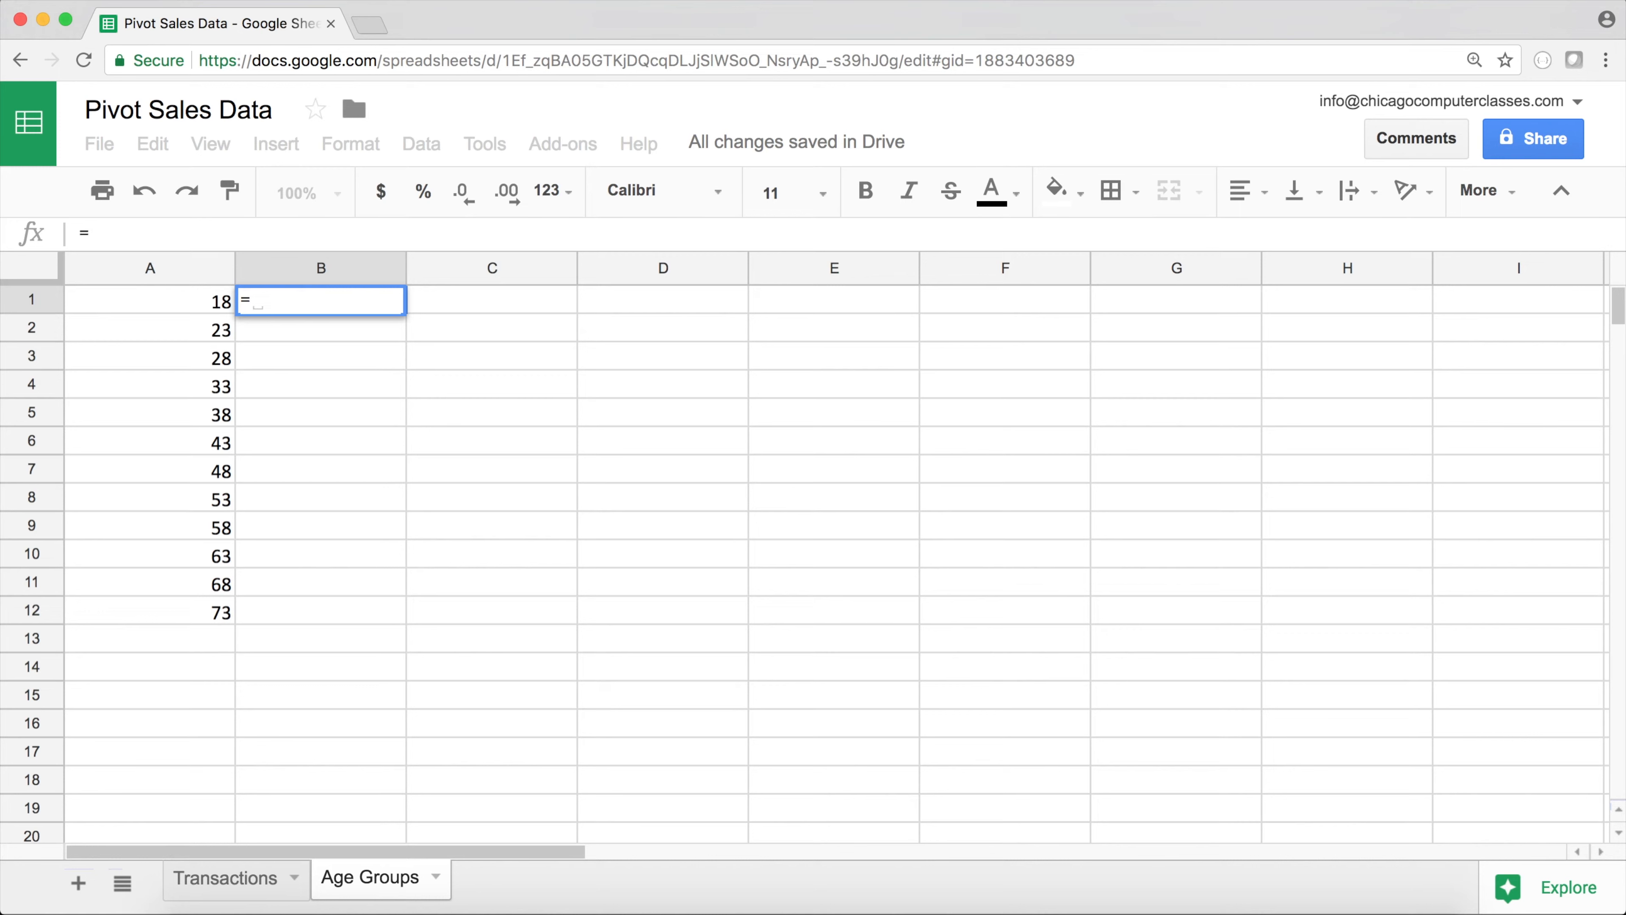
left_click(170, 312)
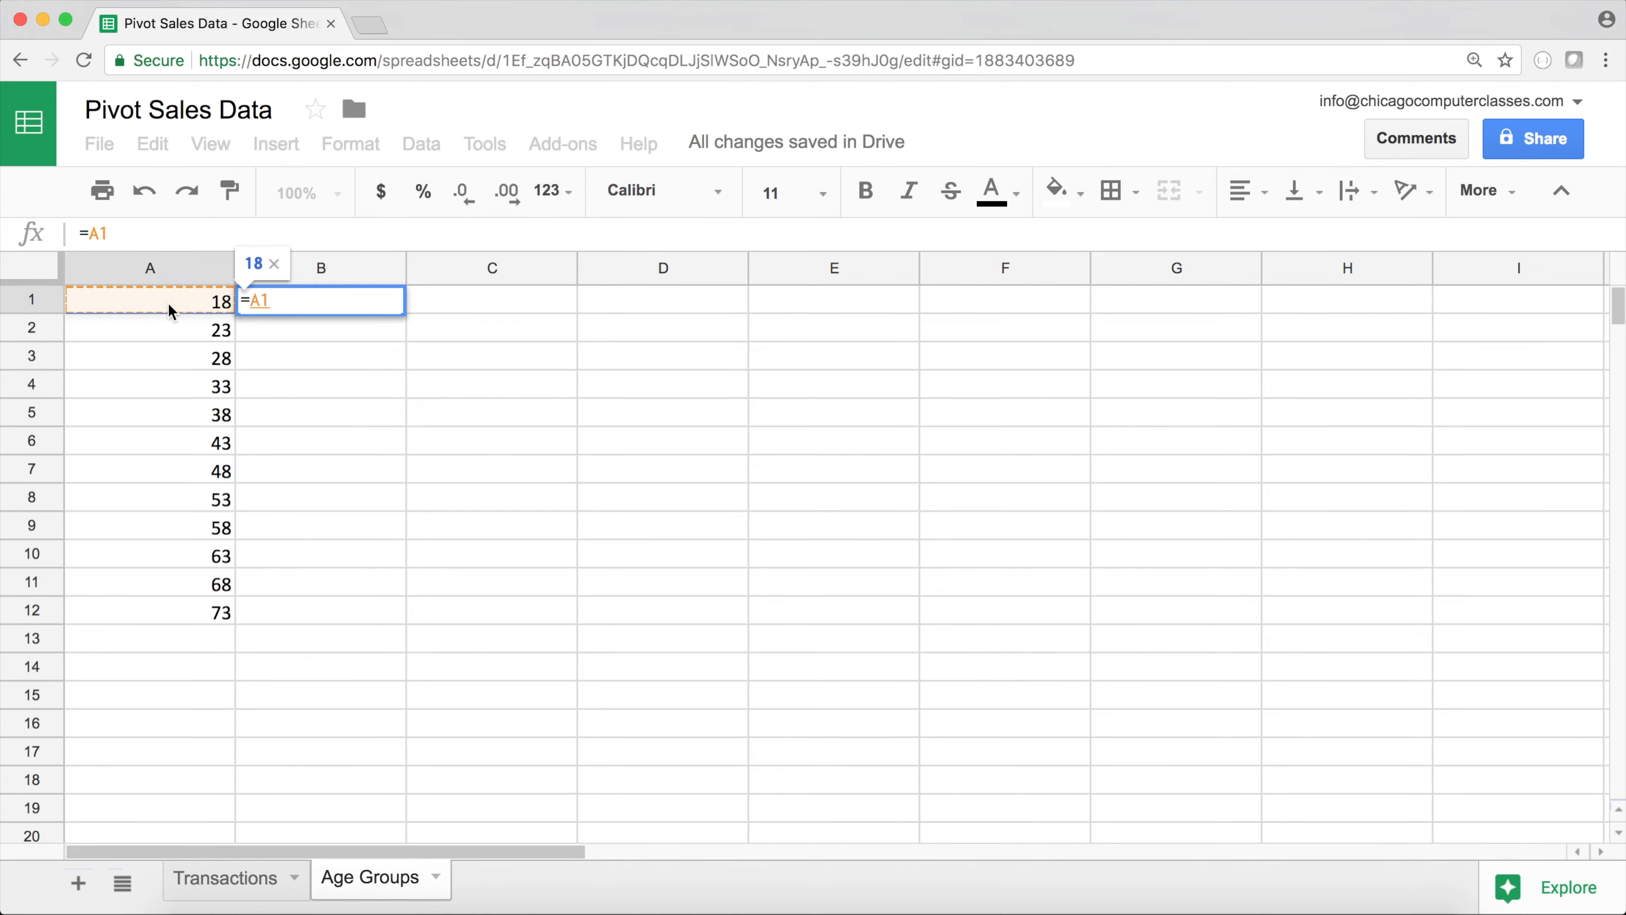
key("BackSpace")
key("BackSpace")
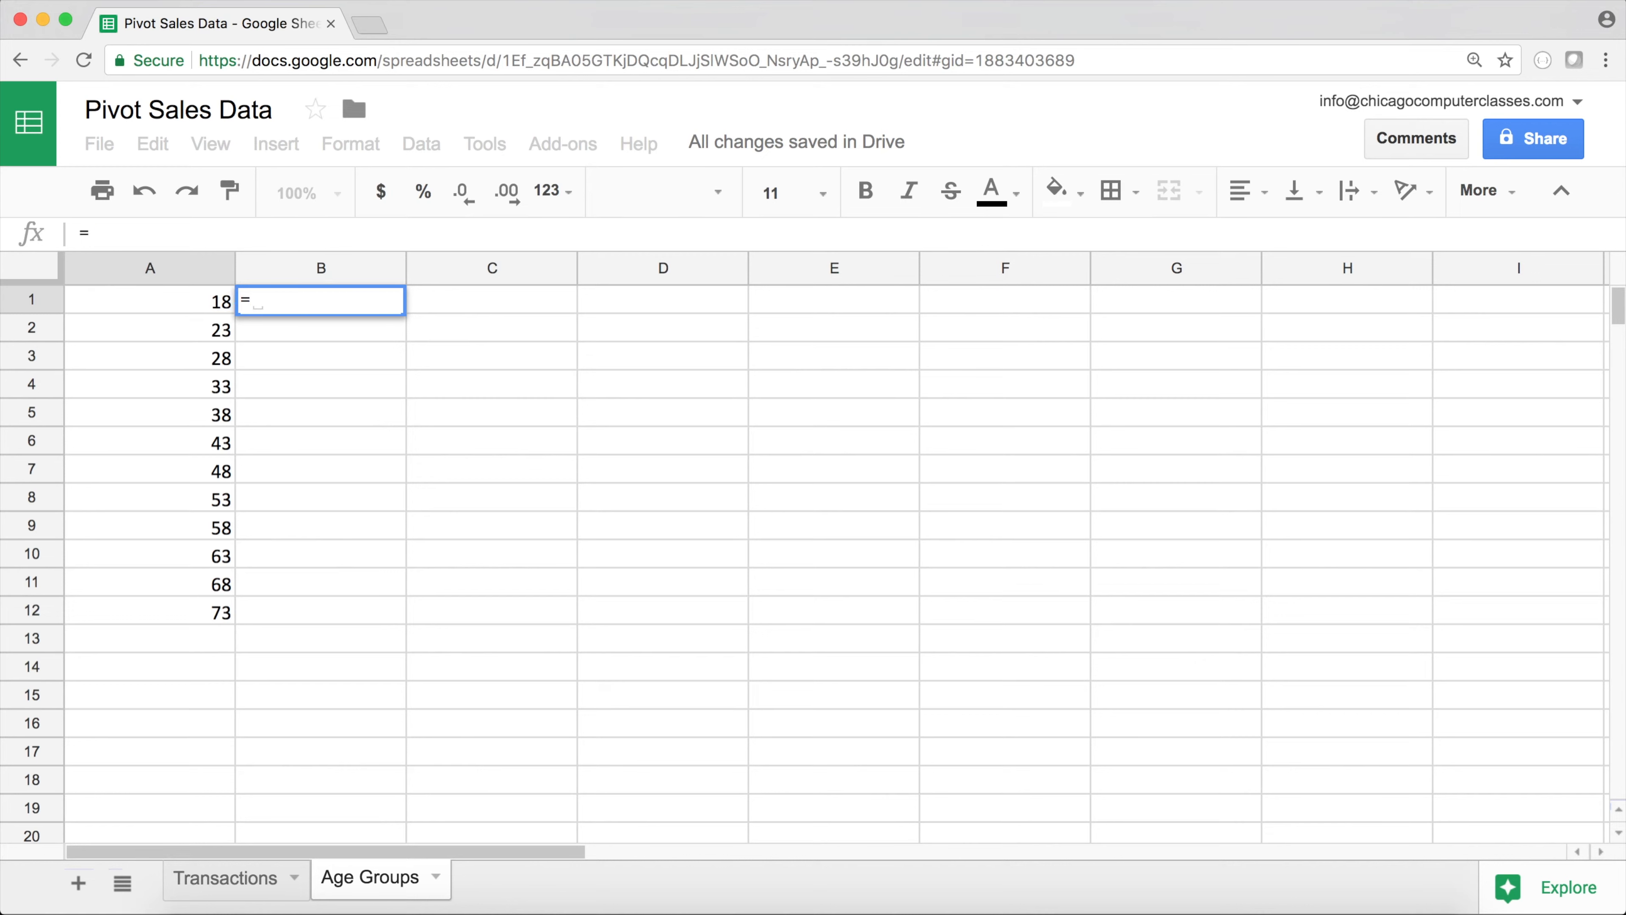
type("joi")
key("BackSpace")
key("BackSpace")
key("BackSpace")
type("J0")
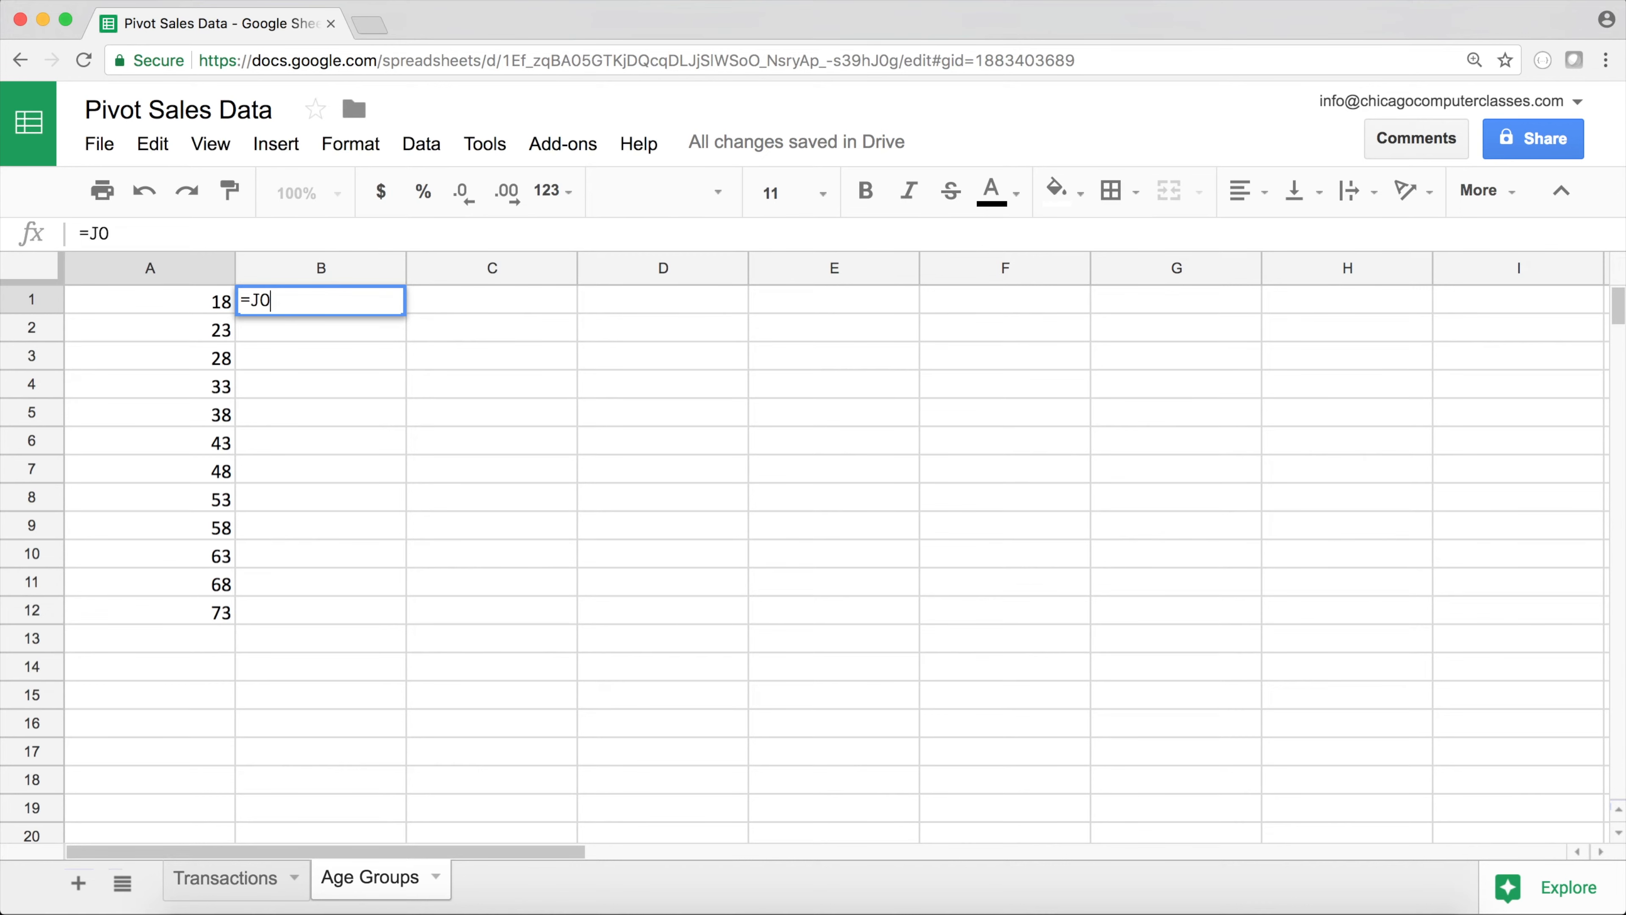
type("IN(")
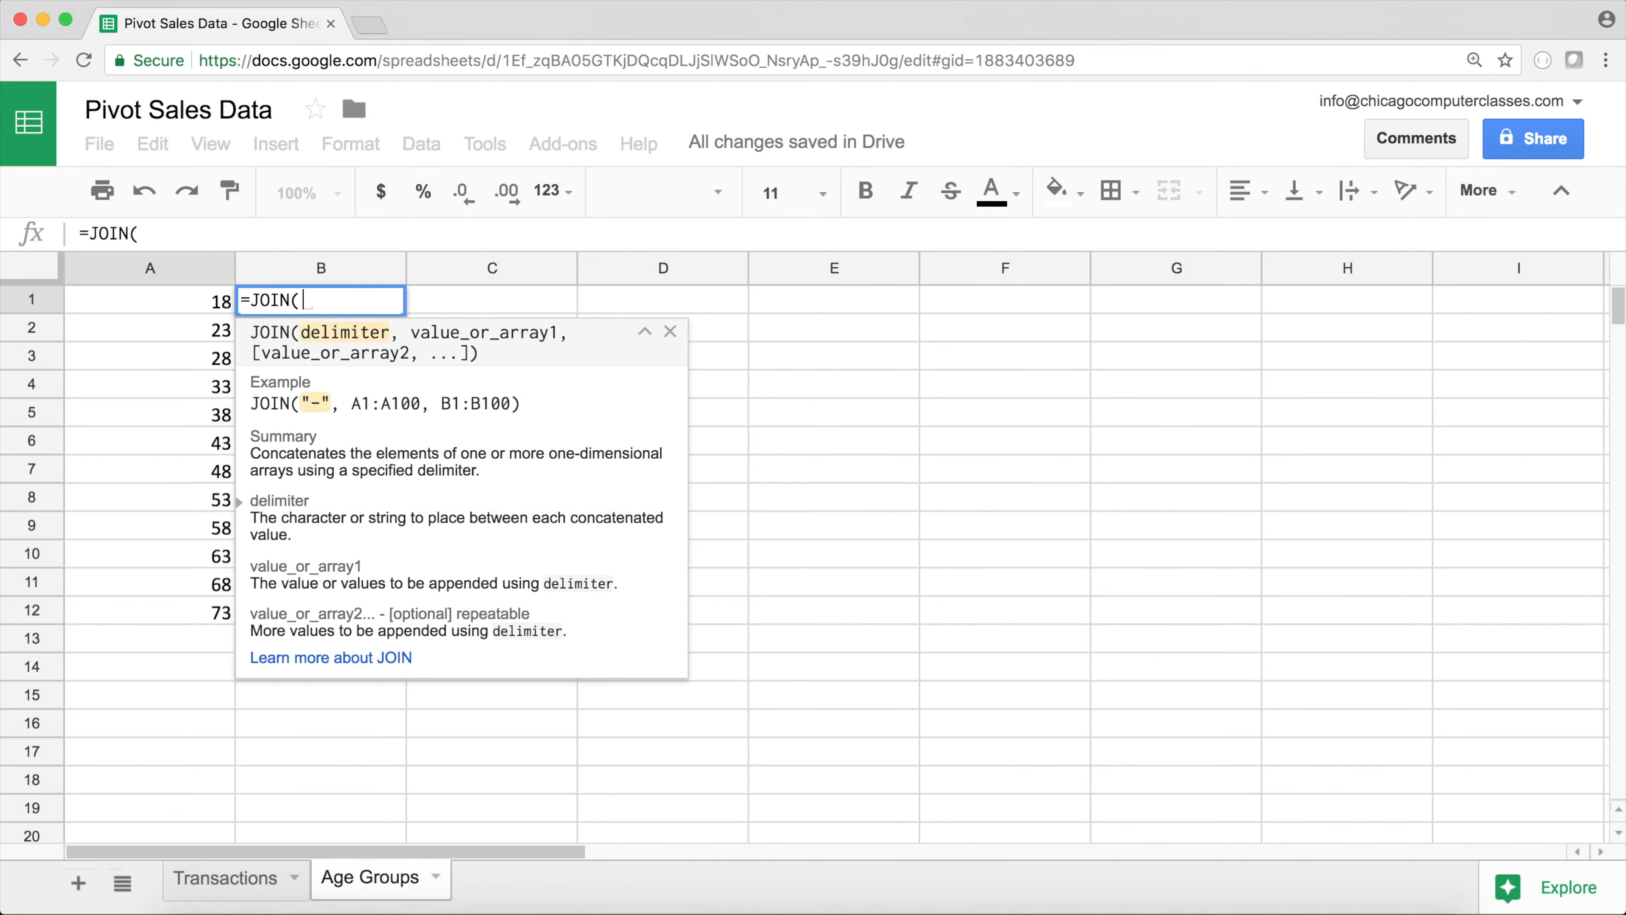
type("\" to ")
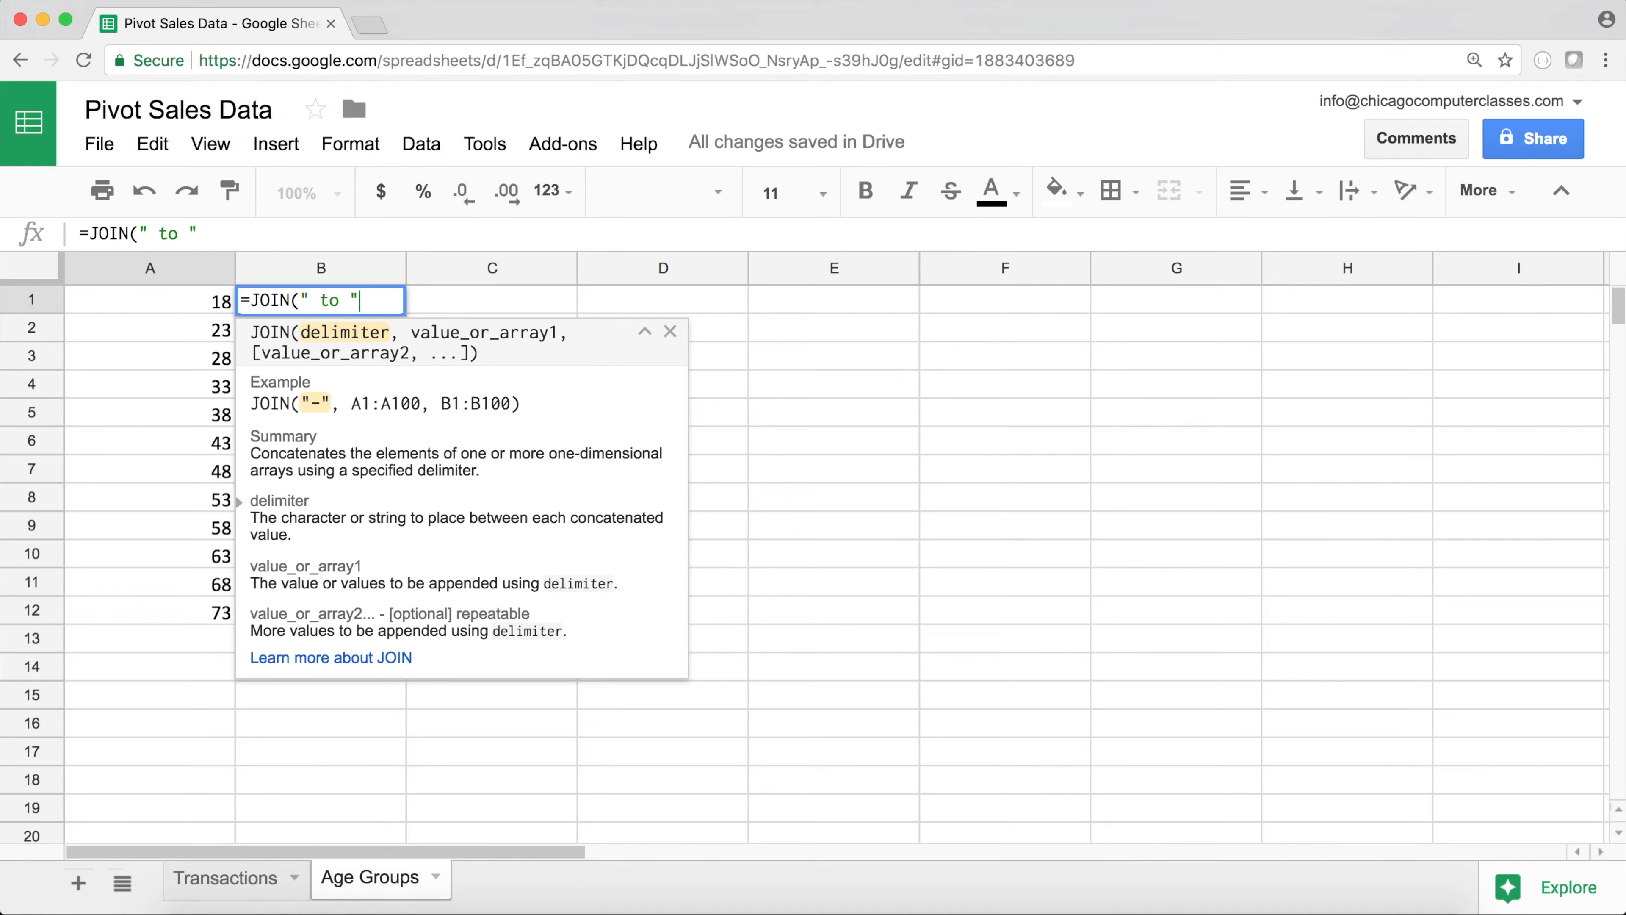
type("\",")
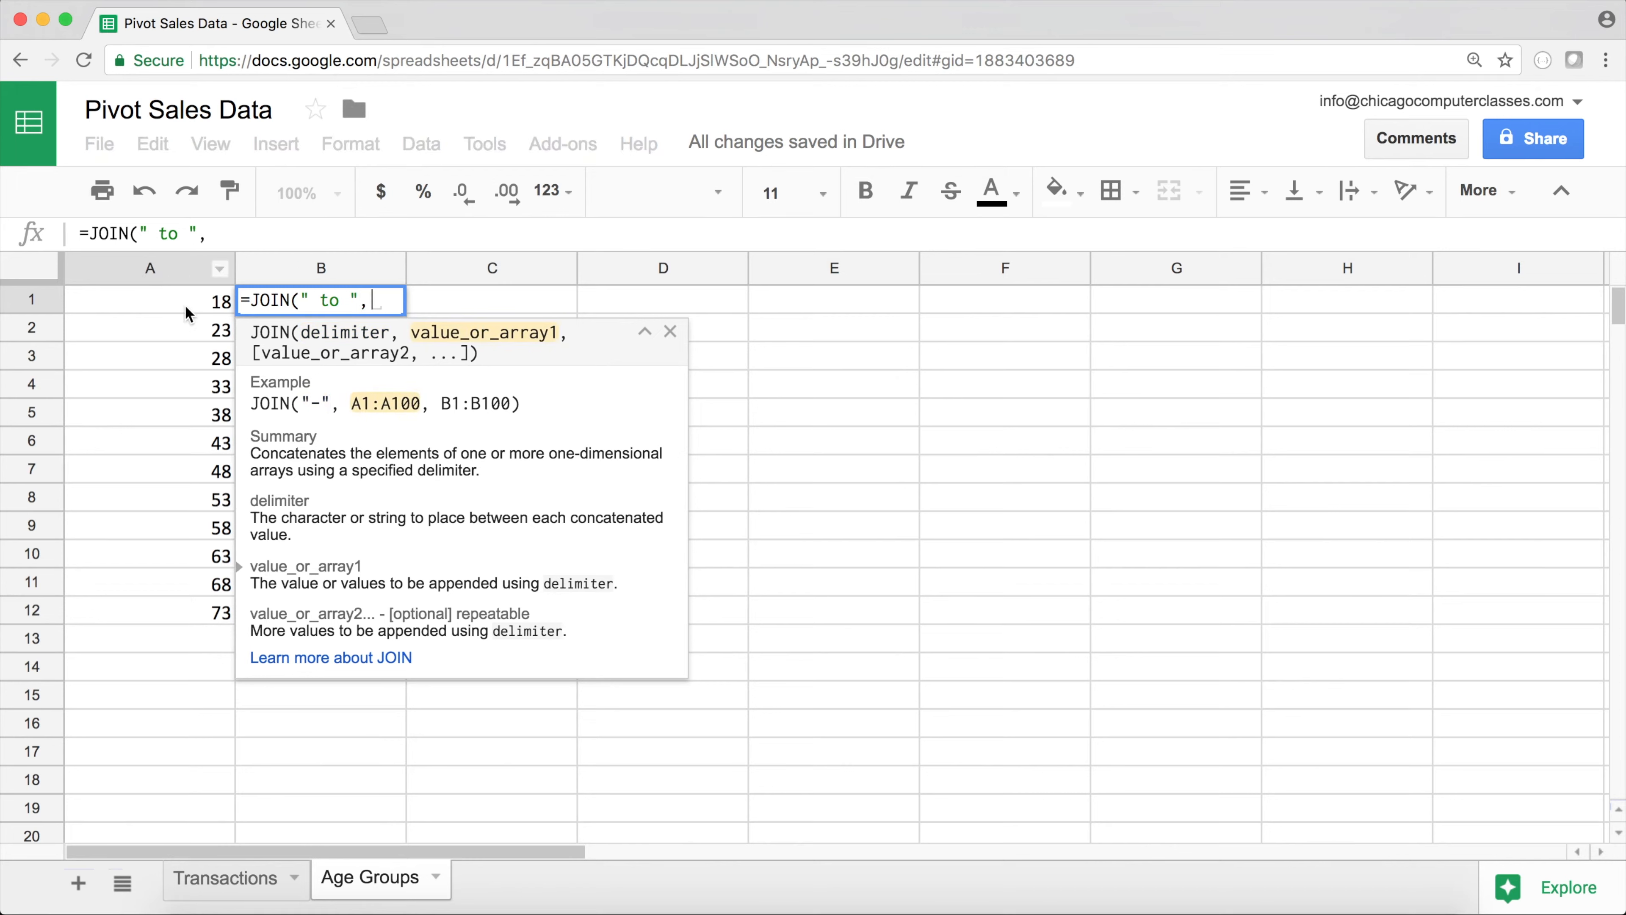
left_click_drag(186, 304, 187, 333)
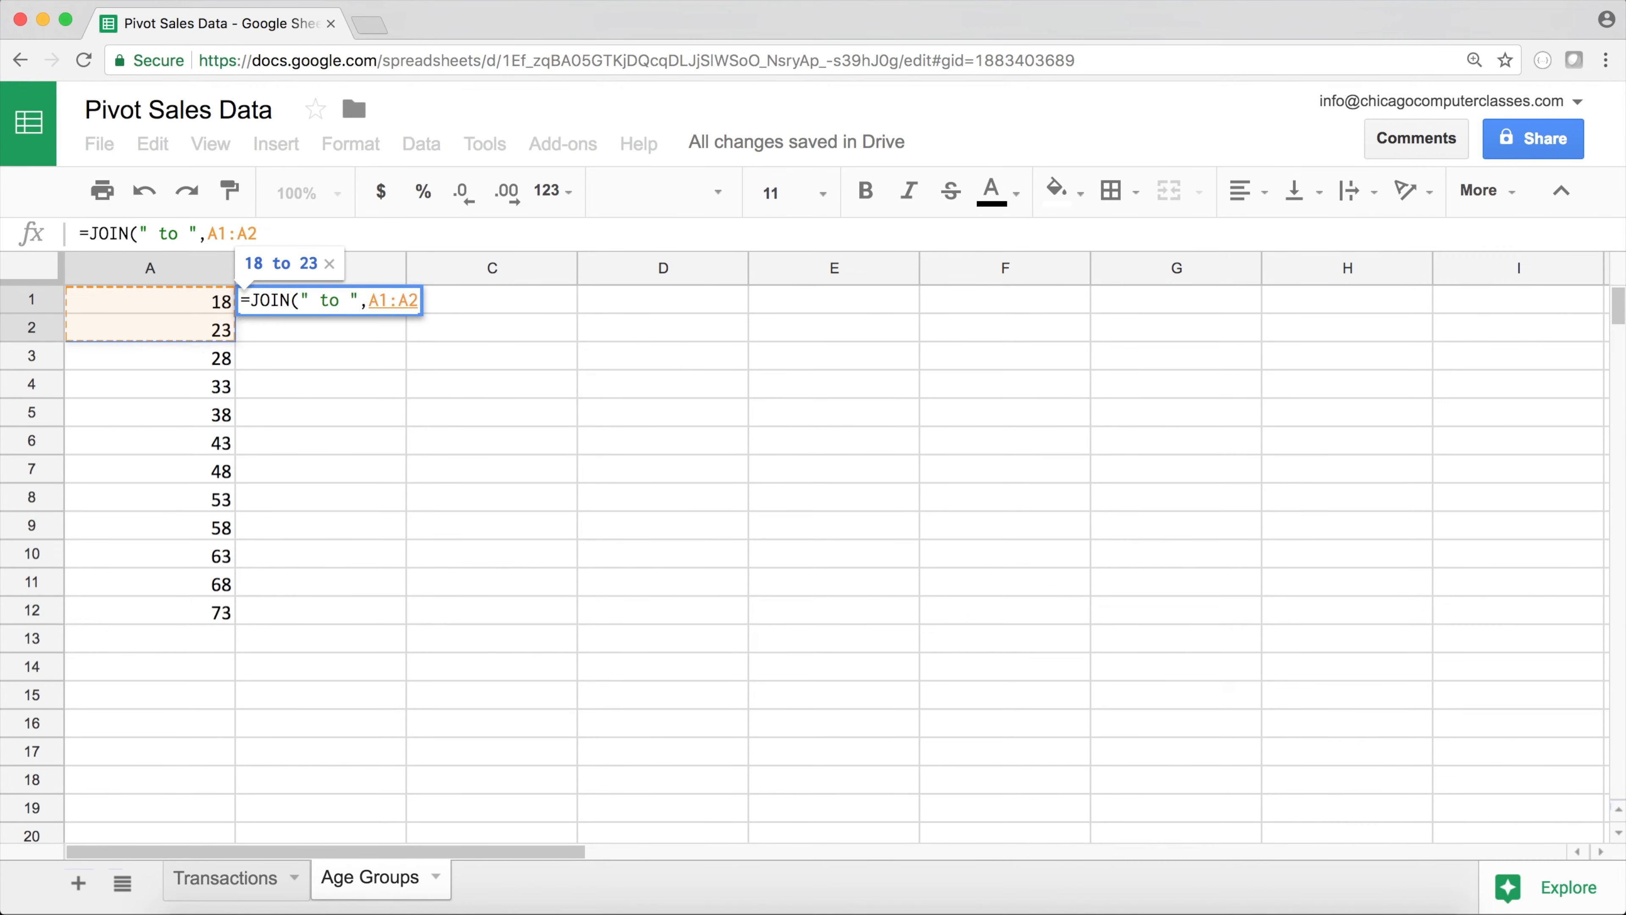
type(")")
key("Return")
Fill the JOIN formula from B1 down to B12 beside the age thresholds
left_click(382, 309)
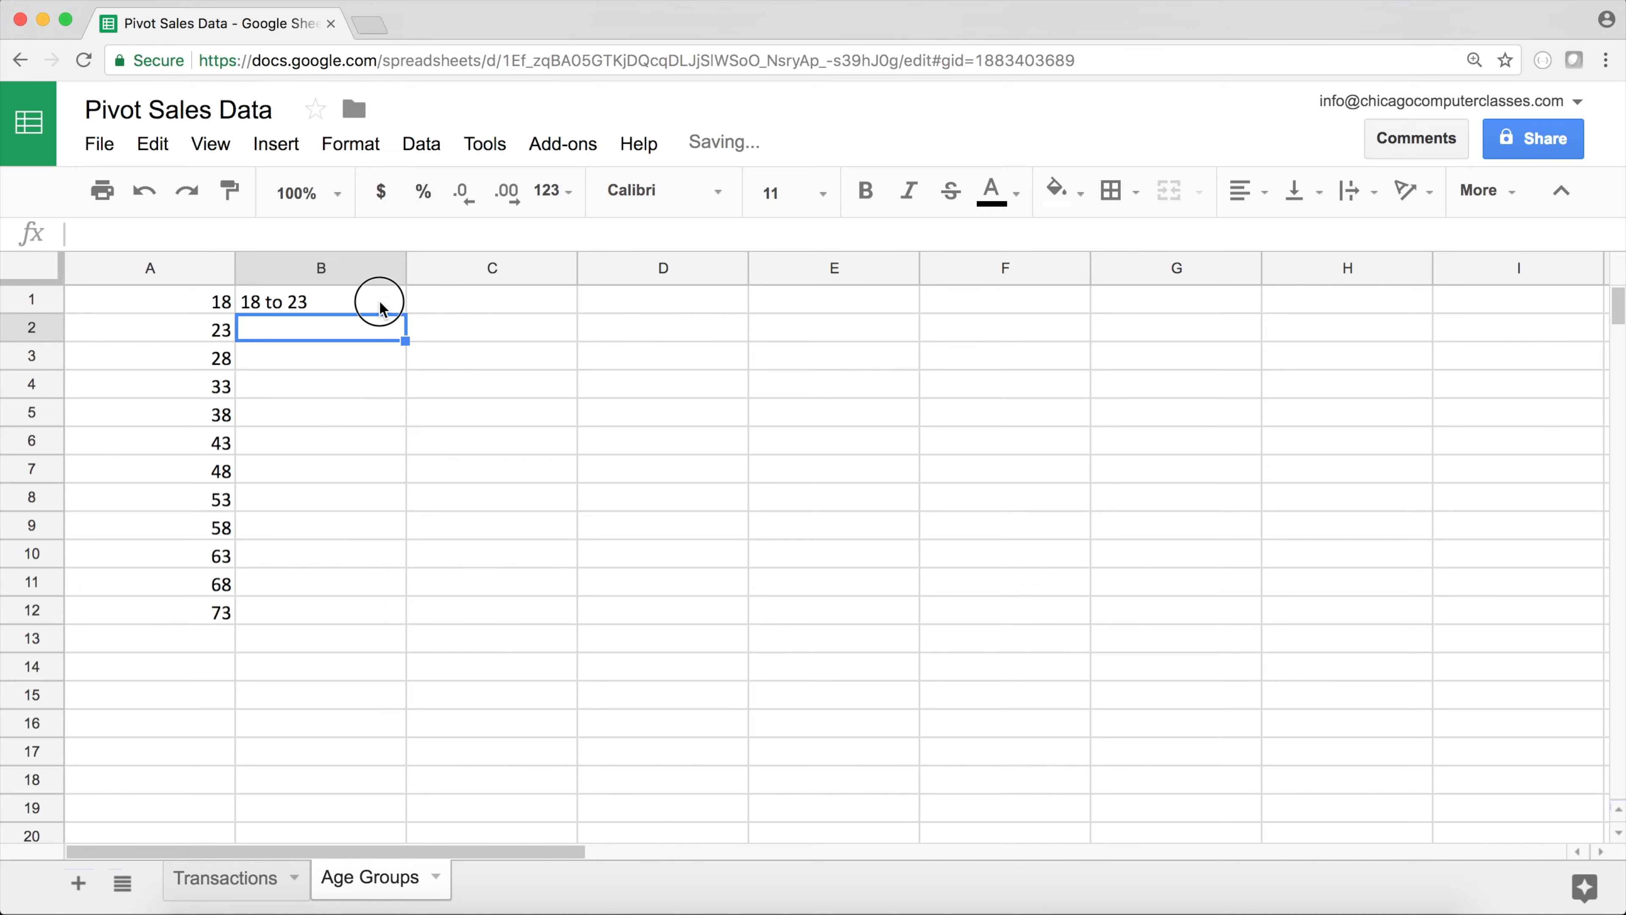
left_click_drag(410, 315, 359, 614)
left_click(324, 616)
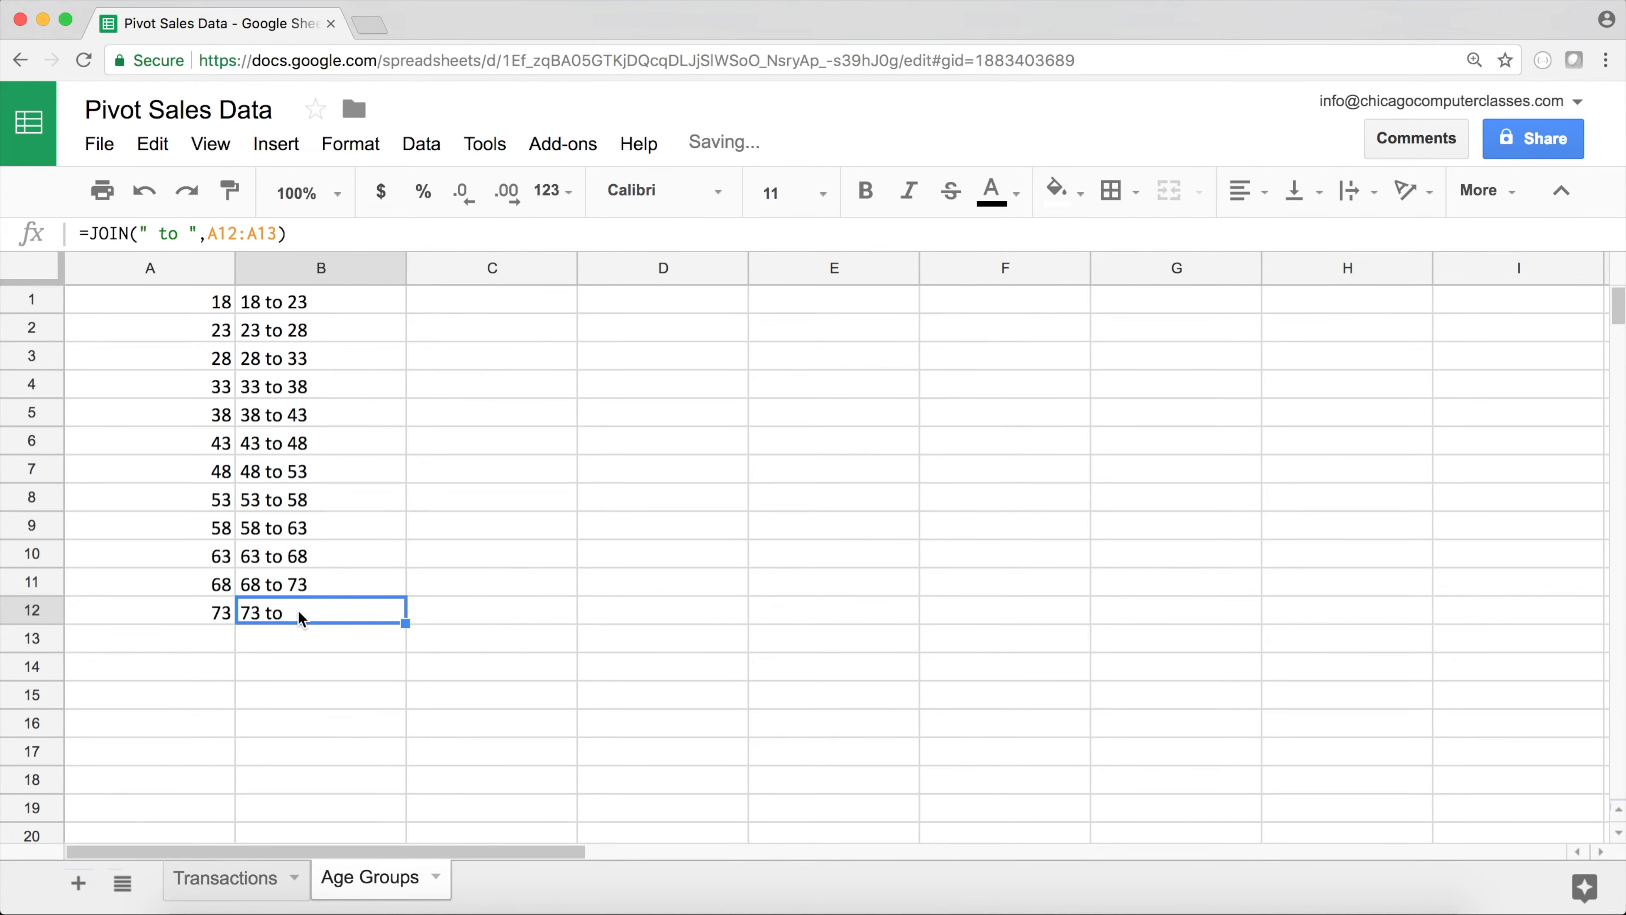
Replace the formula in B12 with the text "73 and up"
double_click(305, 612)
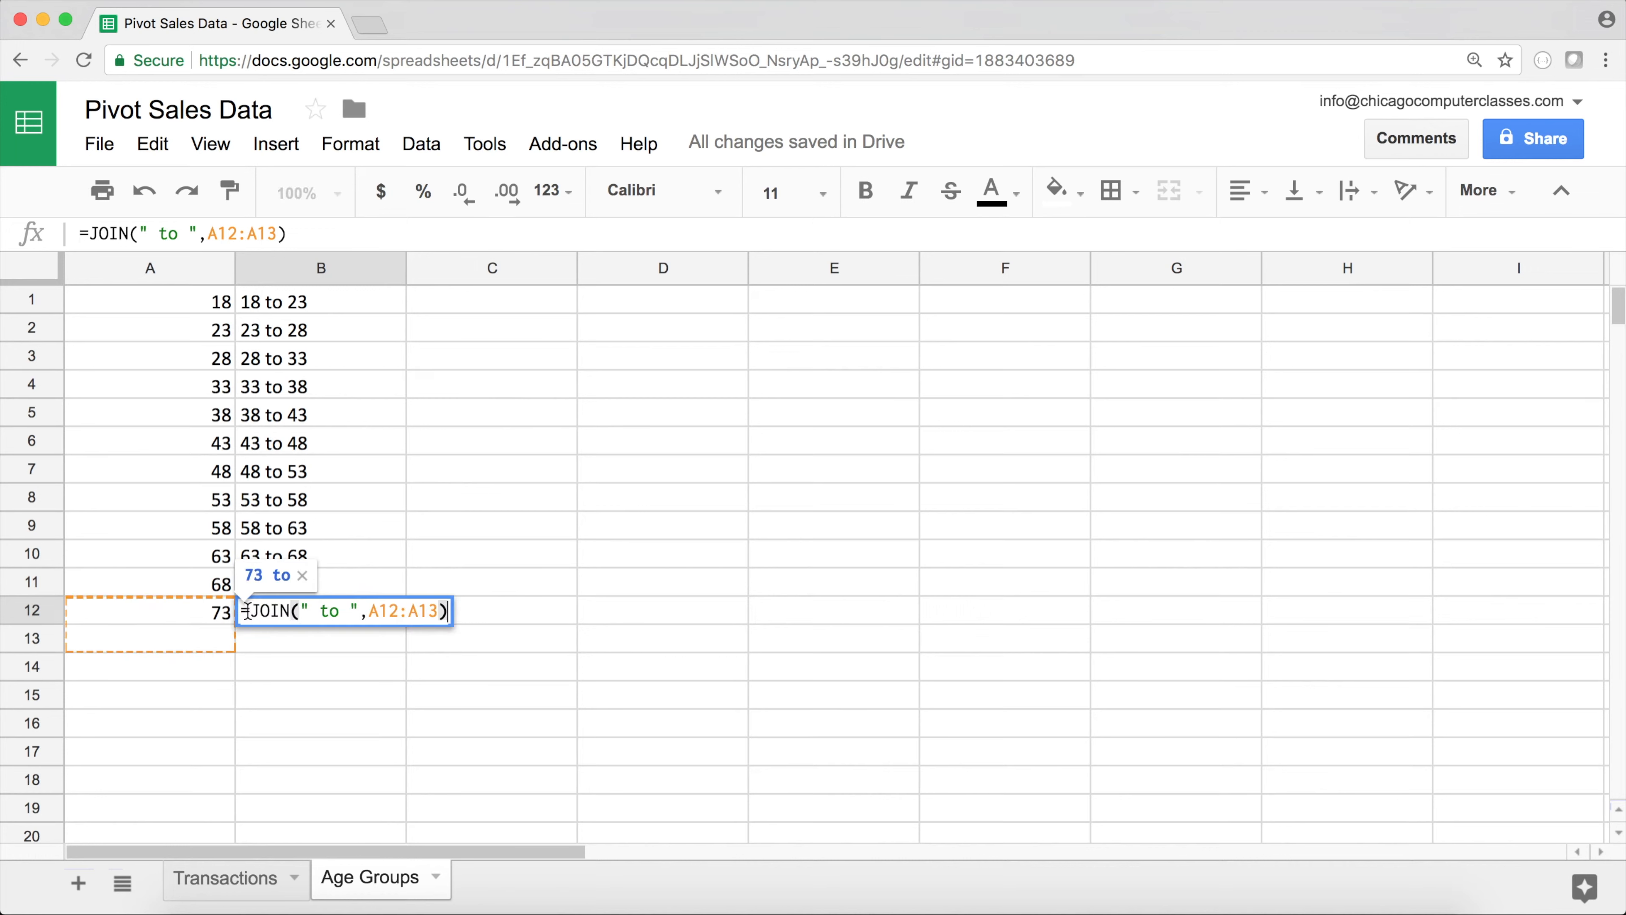
left_click_drag(244, 610, 552, 639)
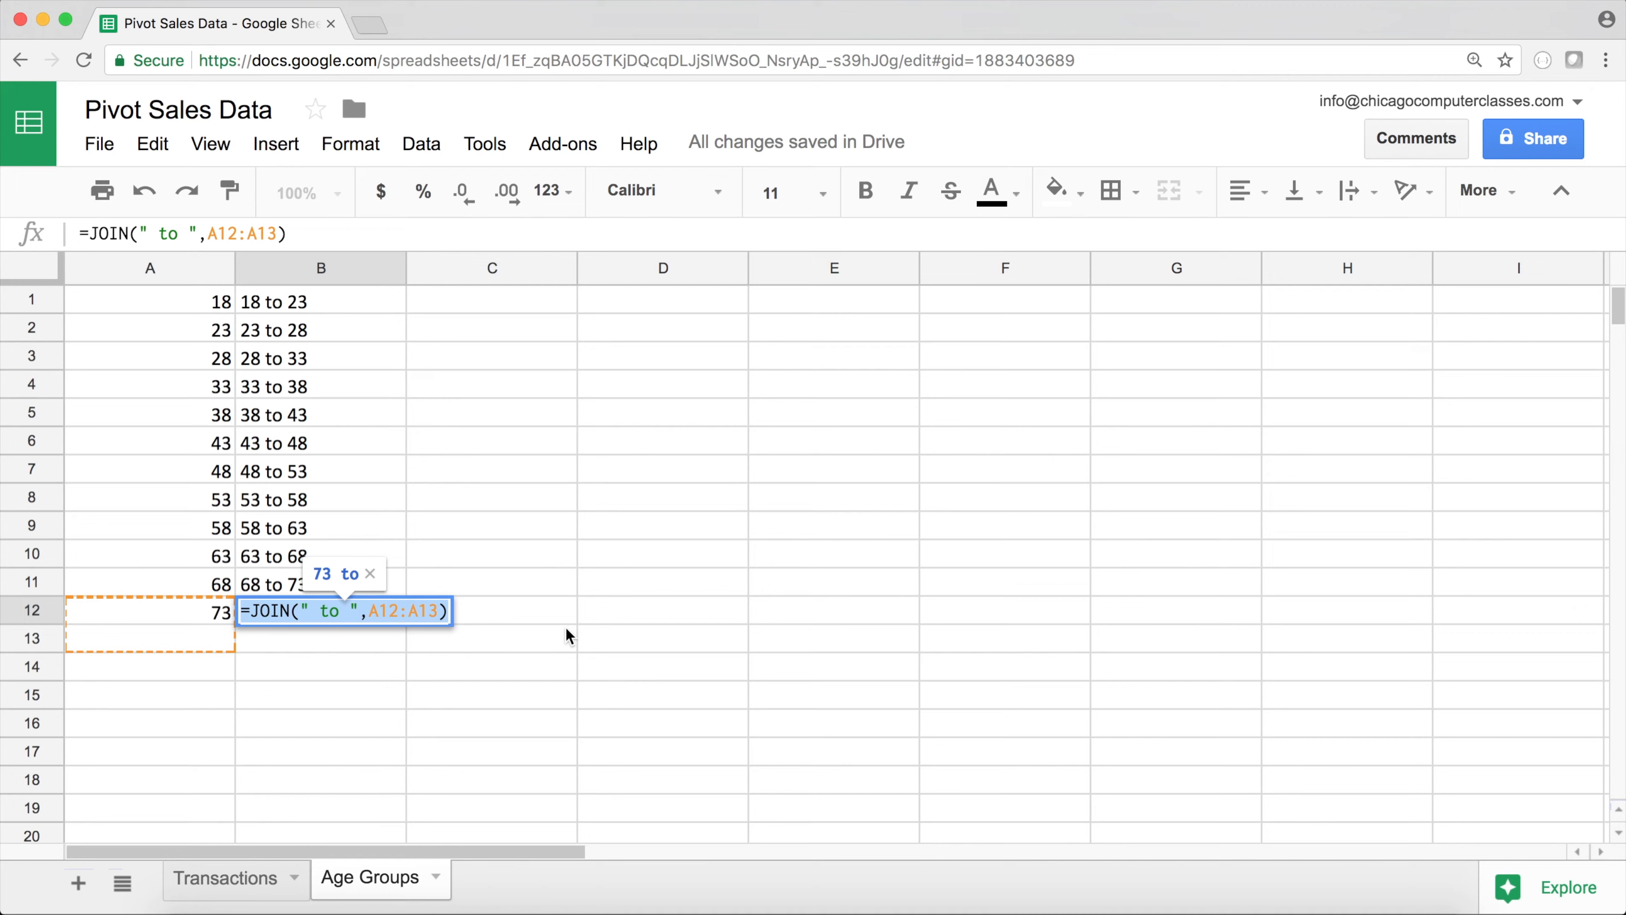
type("73 and up")
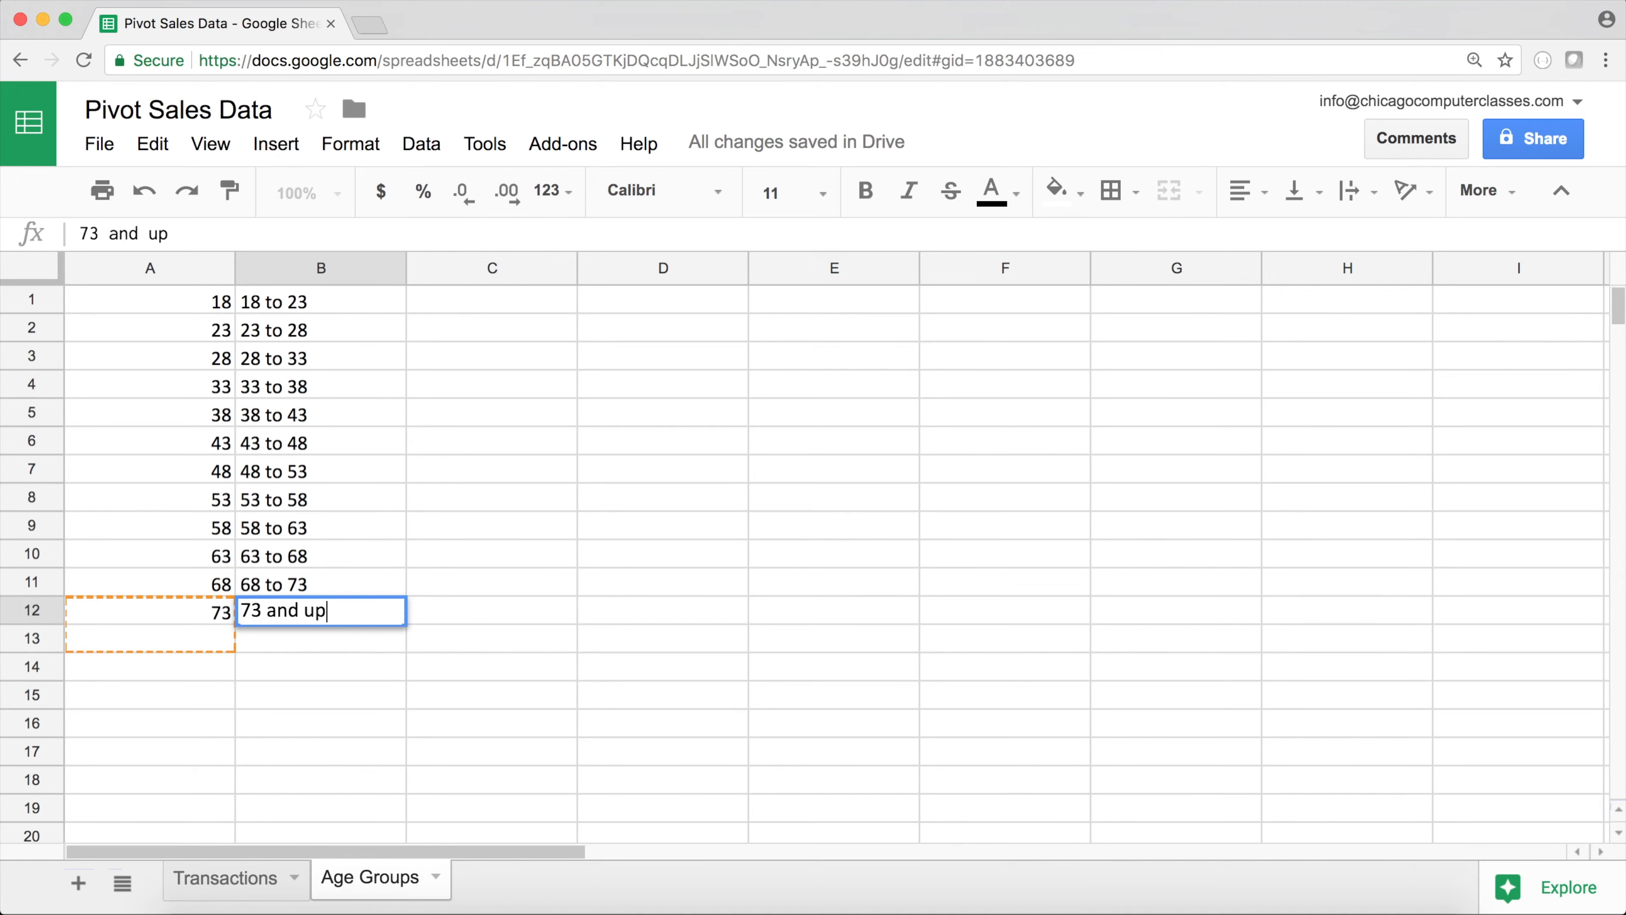
key("Return")
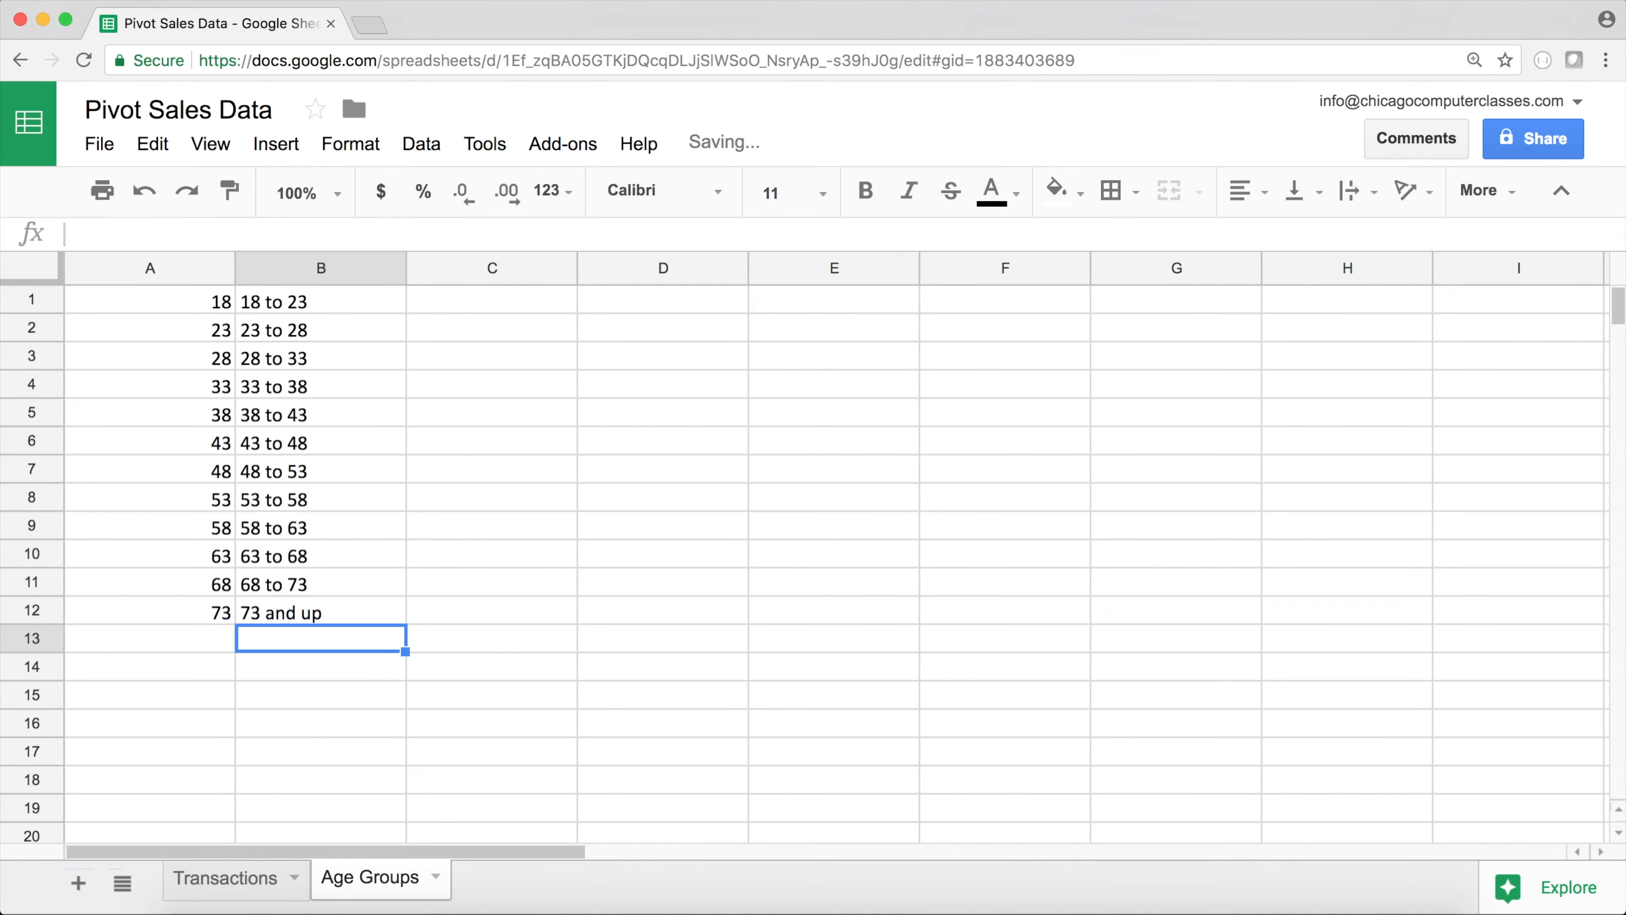
left_click_drag(313, 299, 301, 612)
left_click_drag(205, 301, 171, 605)
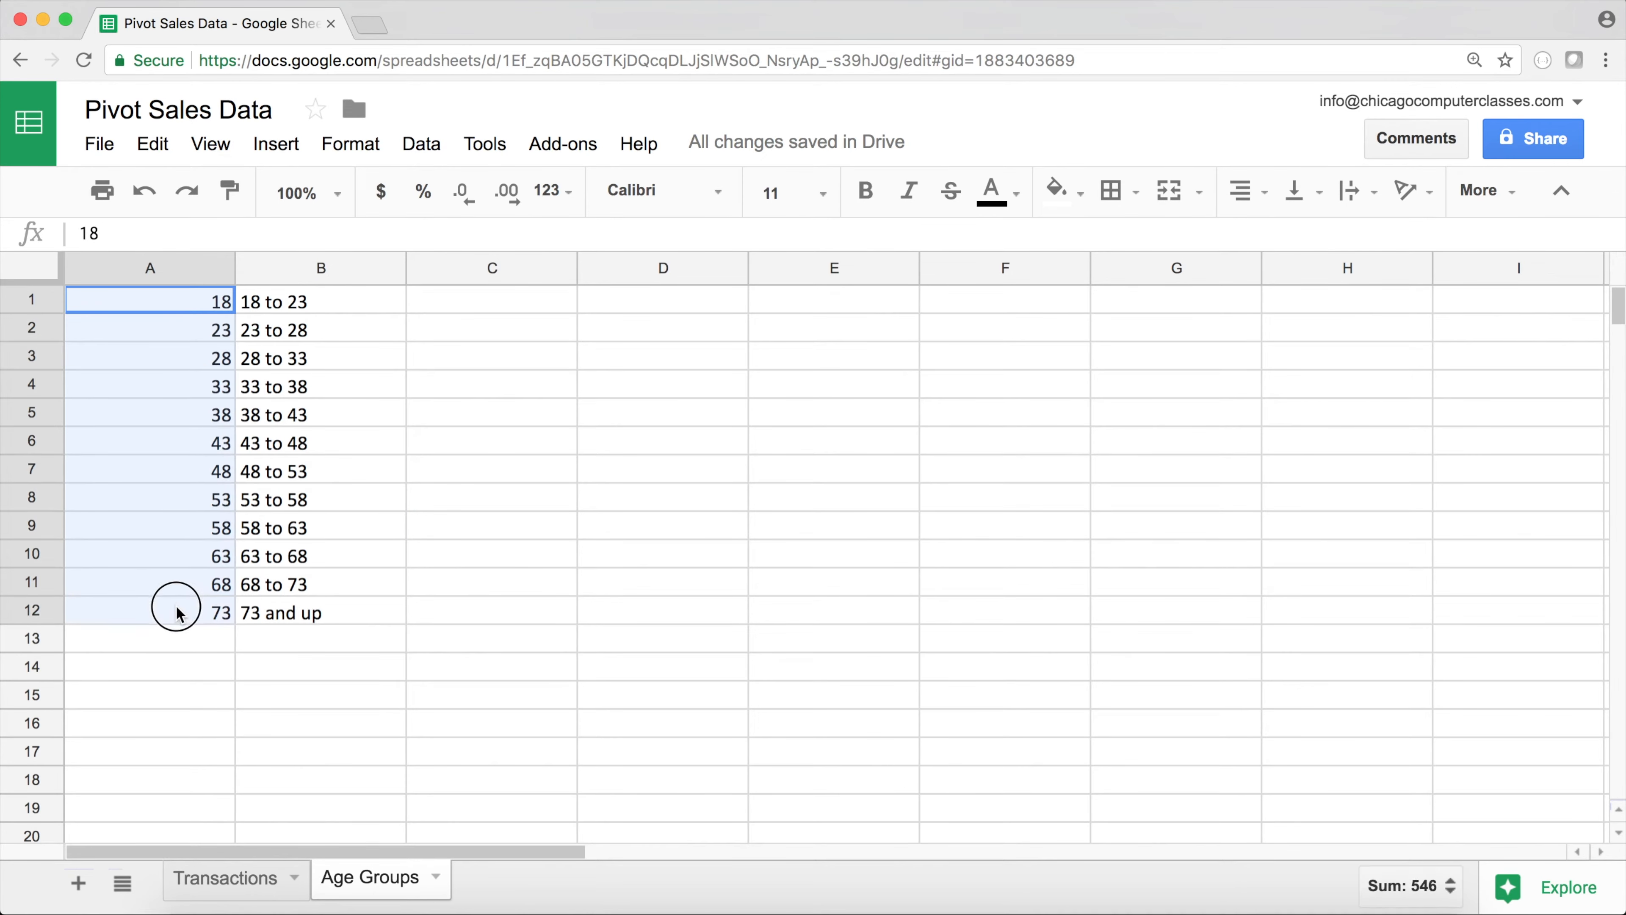
left_click(257, 307)
Add the header "Age Group" in K1 of the Transactions sheet and widen column K to fit it
left_click(240, 881)
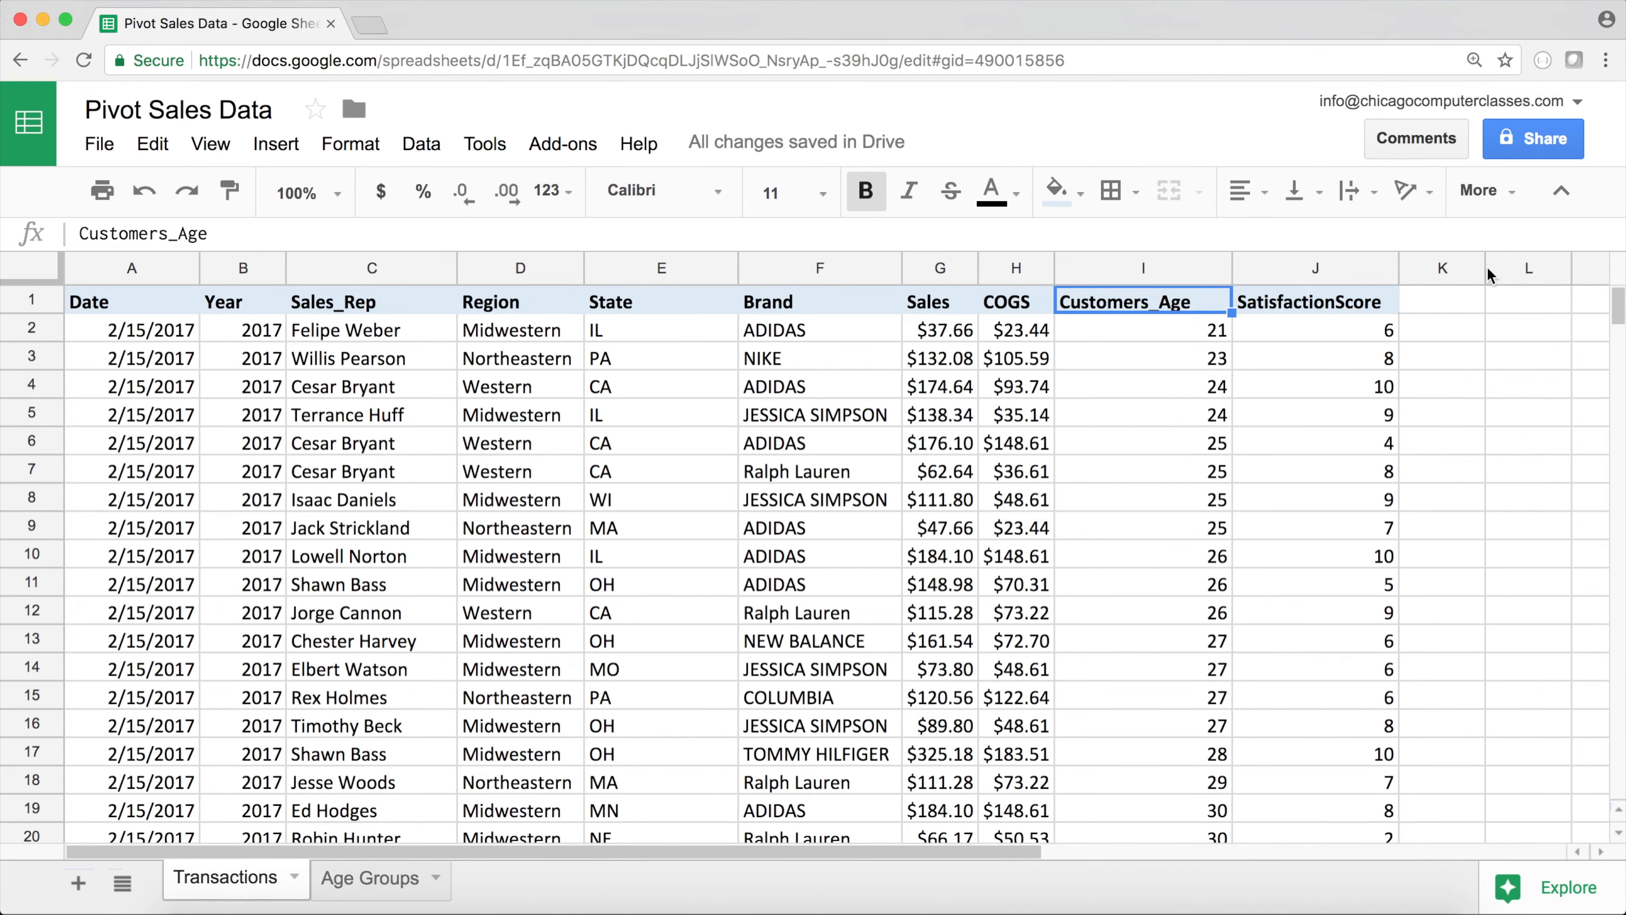
left_click(1462, 303)
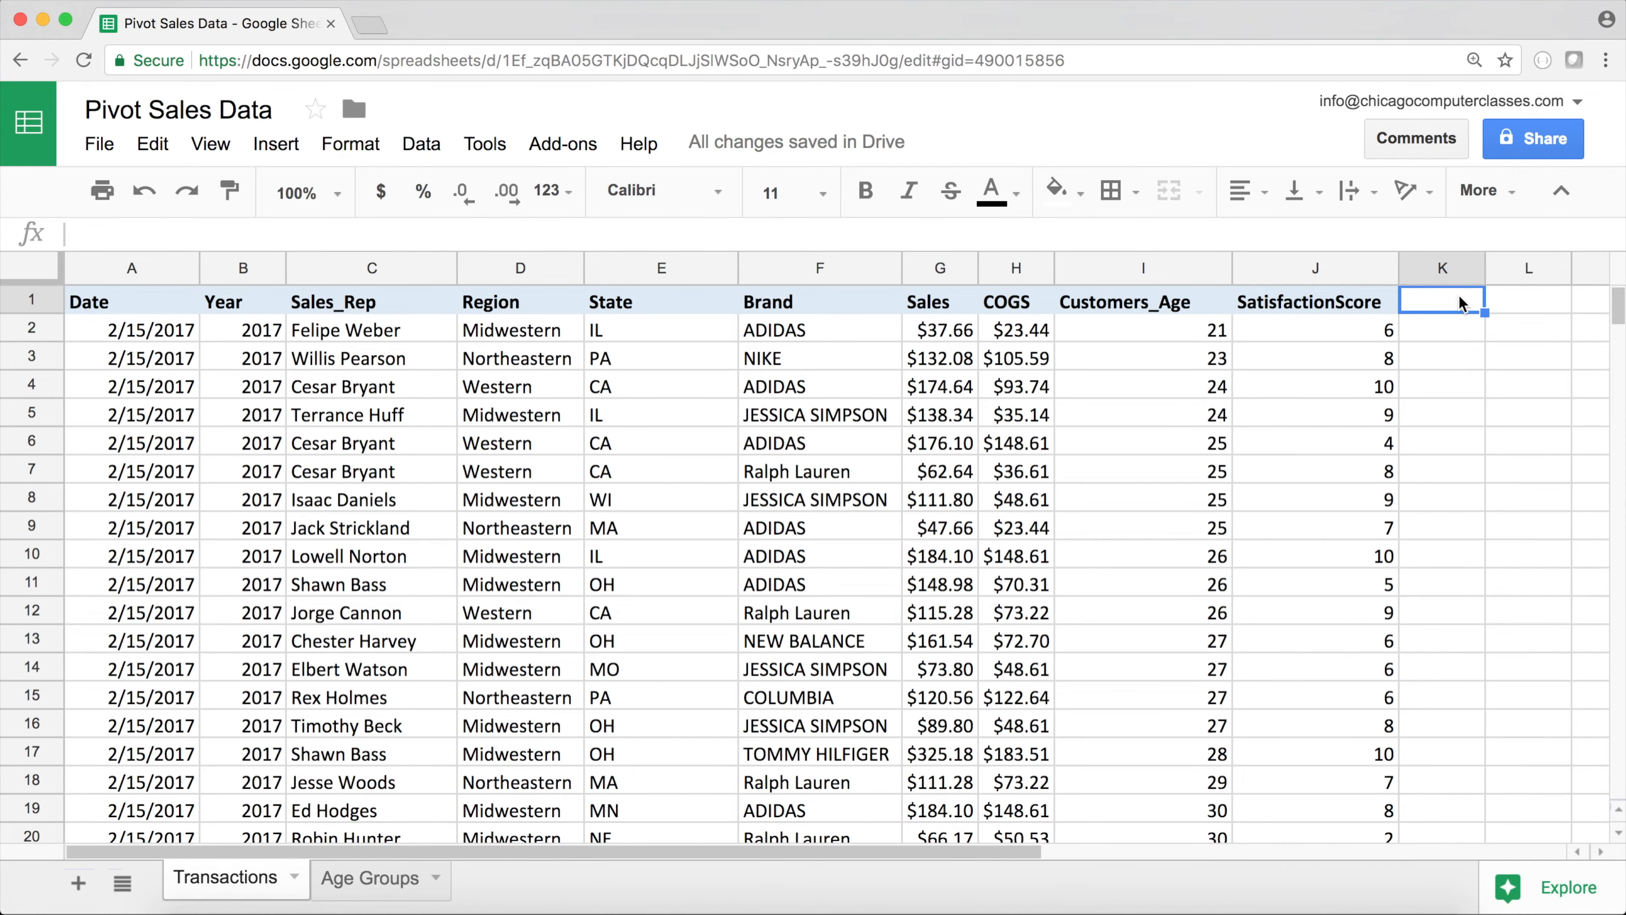
type("Age Group")
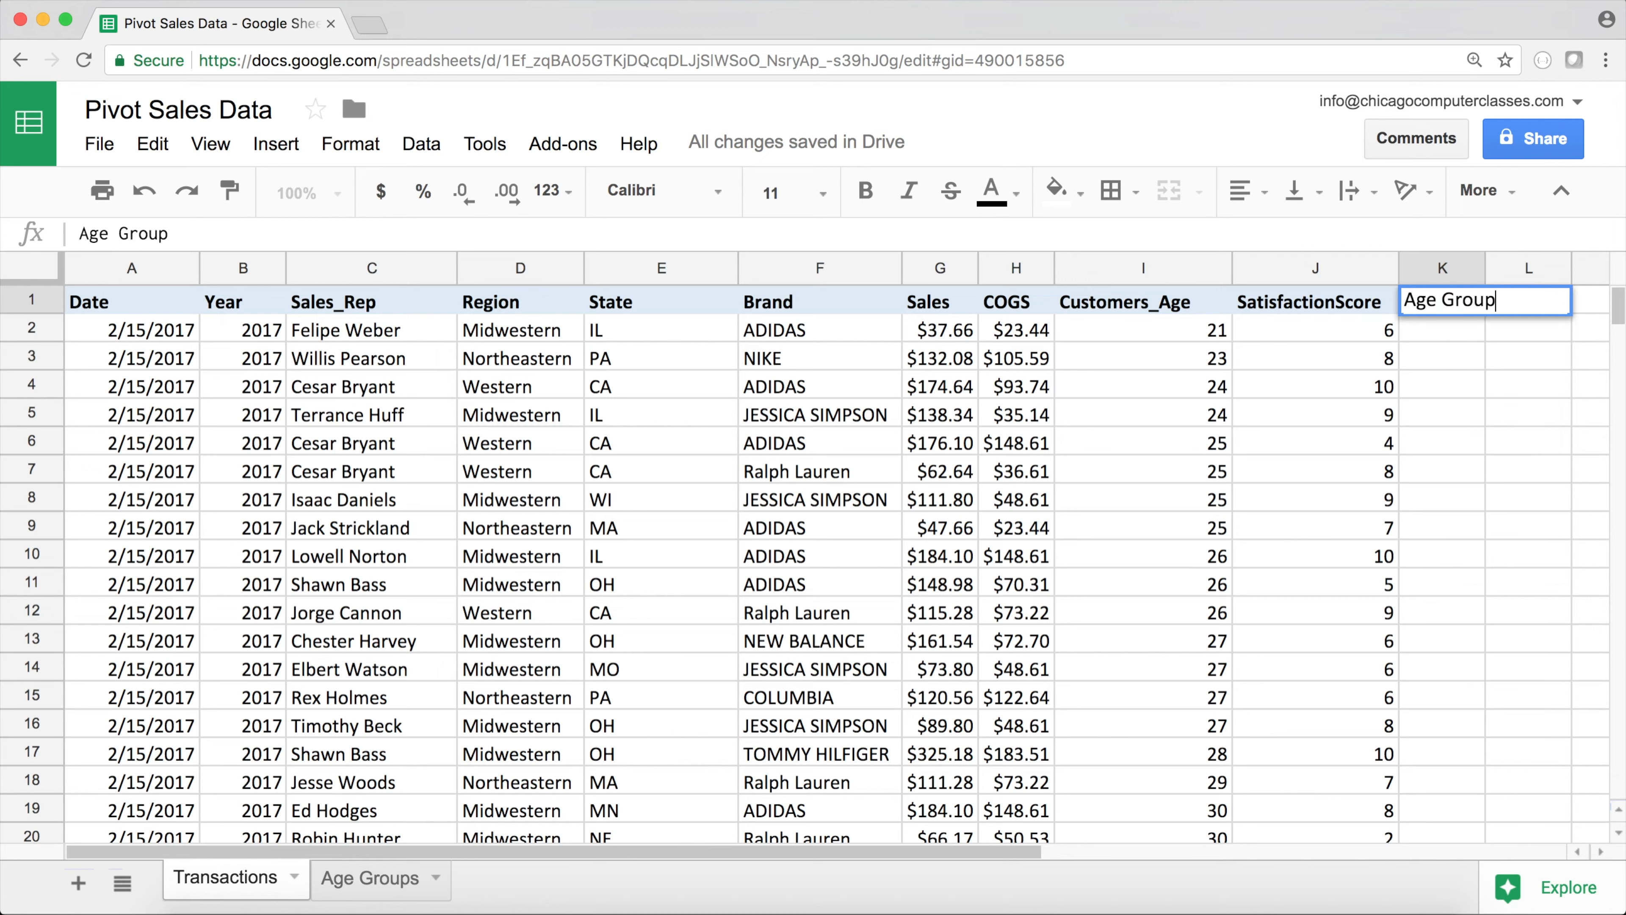
key("Return")
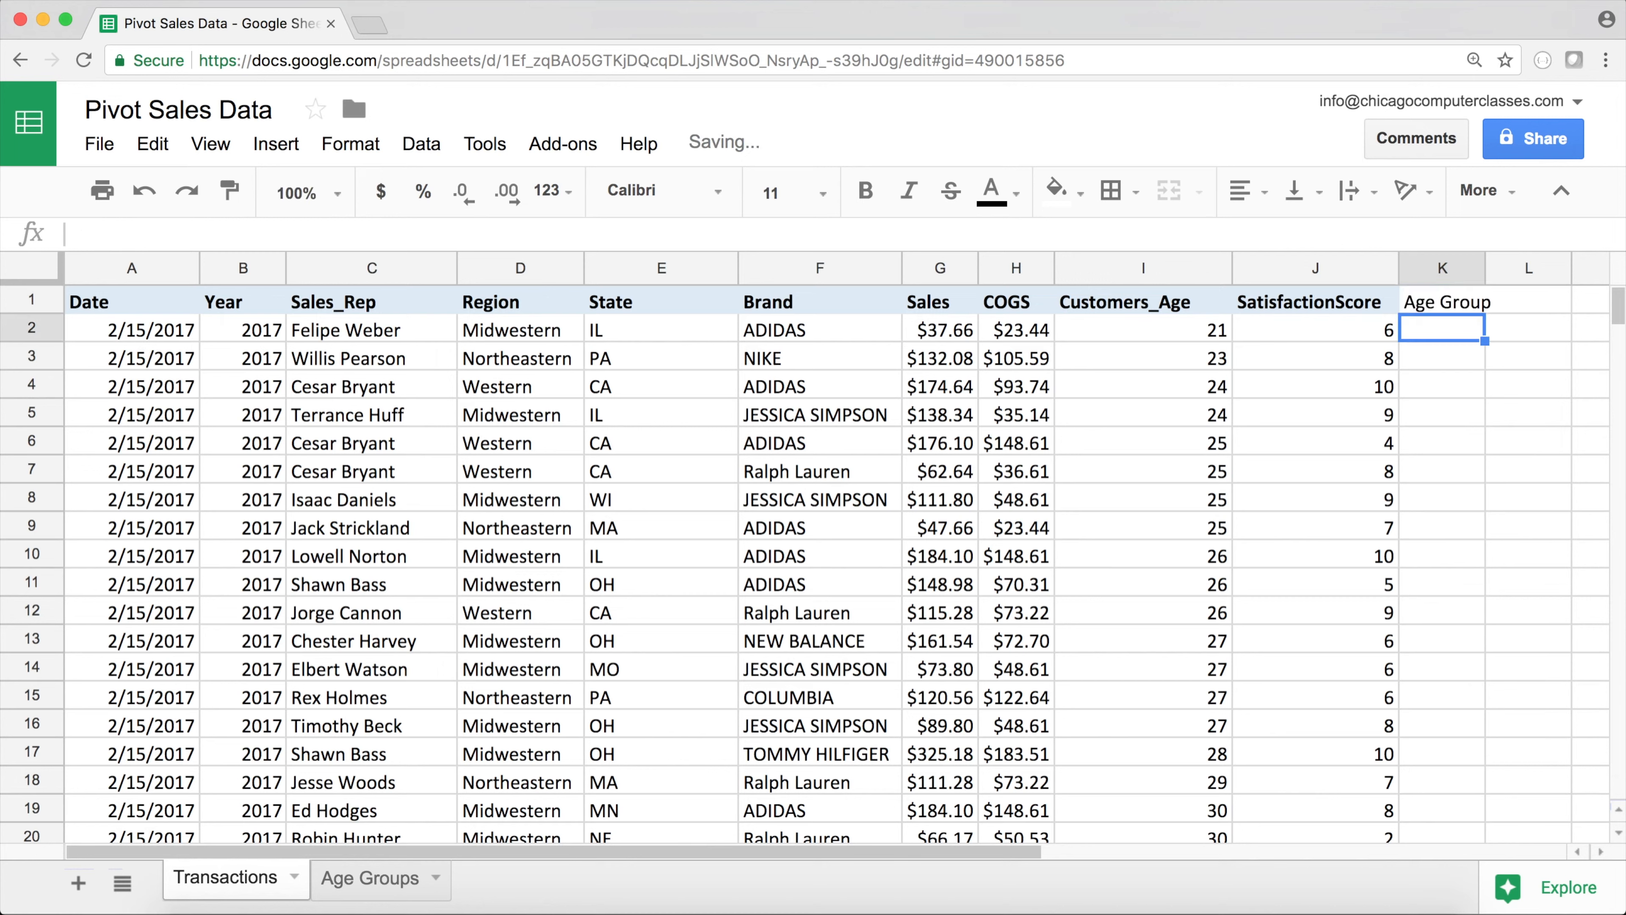
left_click_drag(1484, 265, 1515, 264)
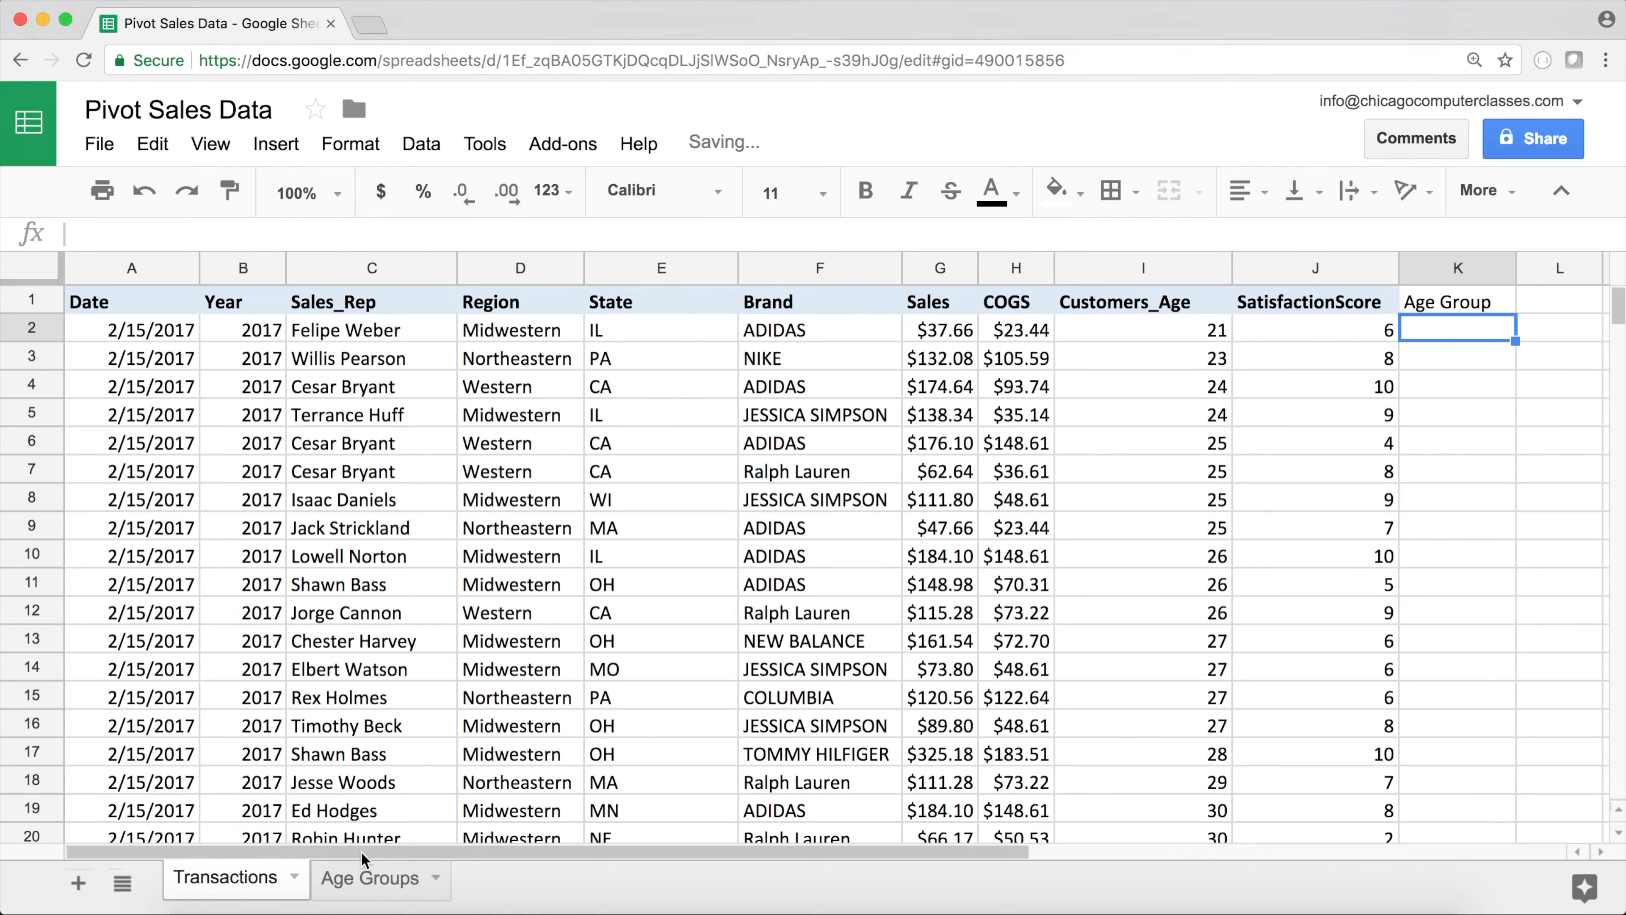
Enter the formula =vlookup(I2,'Age Groups'!$A$1:$B$12,2,1) in K2 of the Transactions sheet to look up the customer's age group
left_click(364, 878)
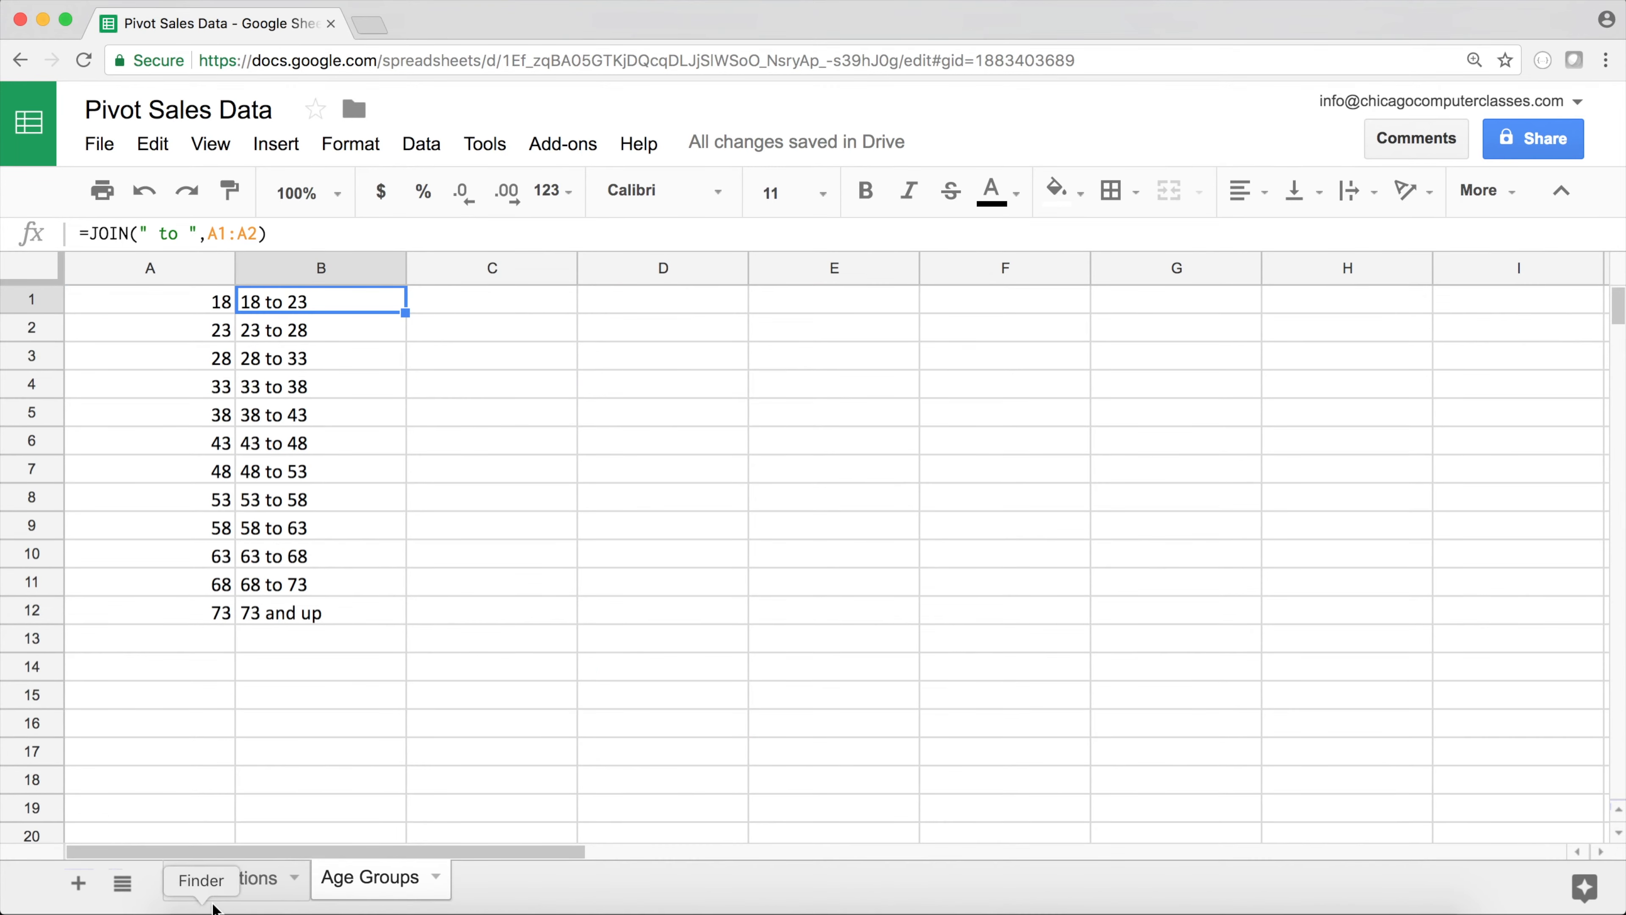
left_click(225, 878)
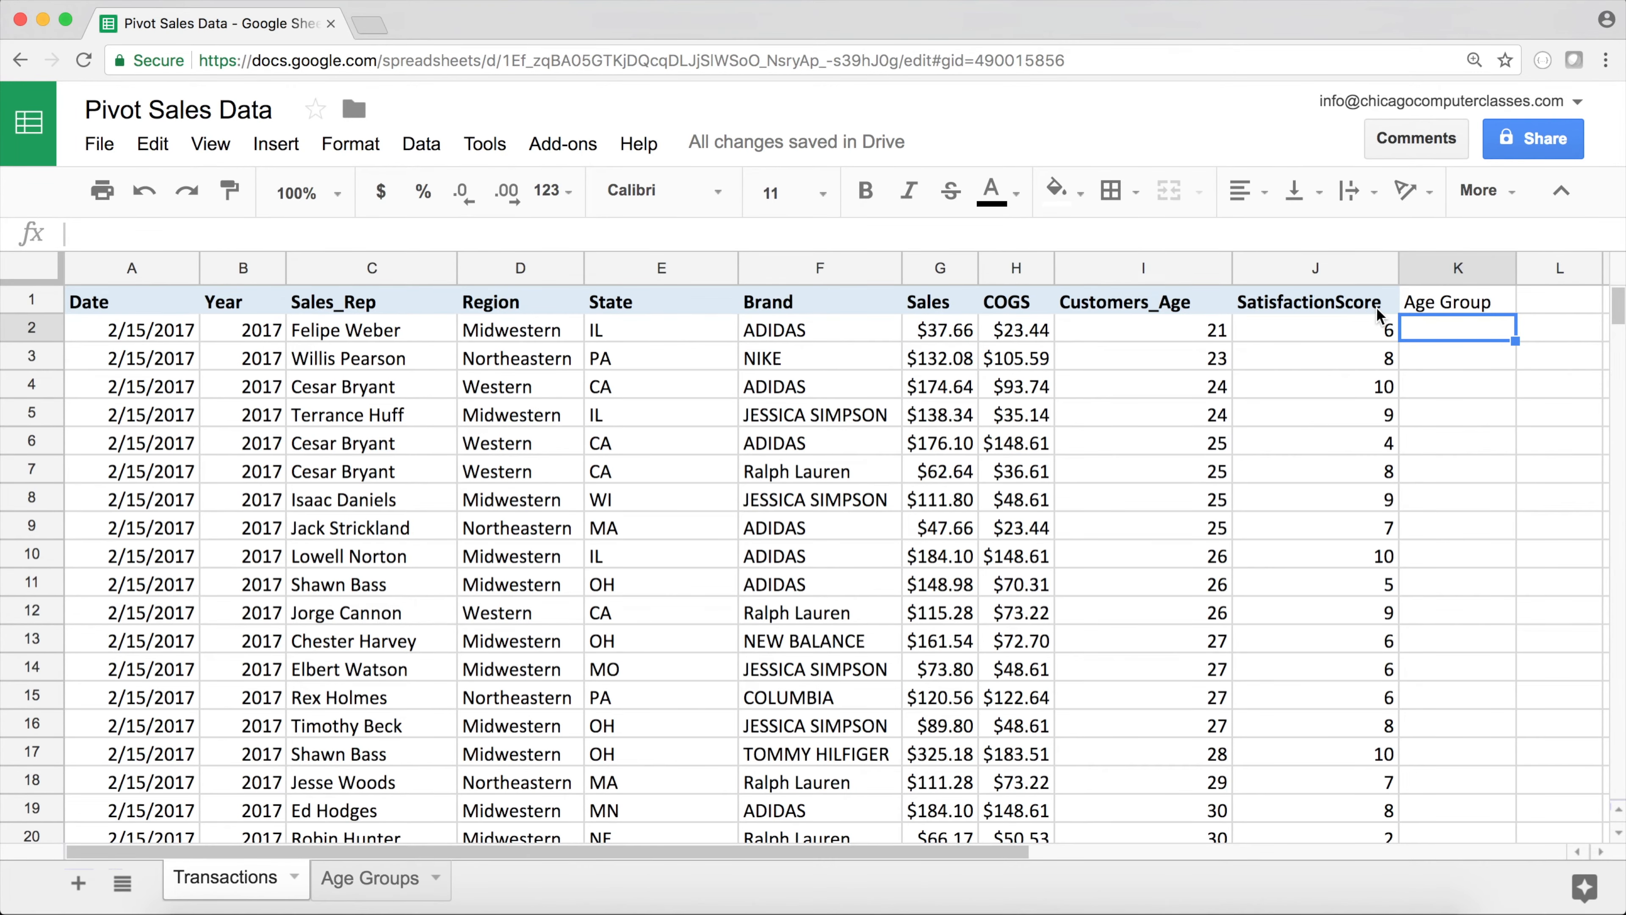
type("=vlo")
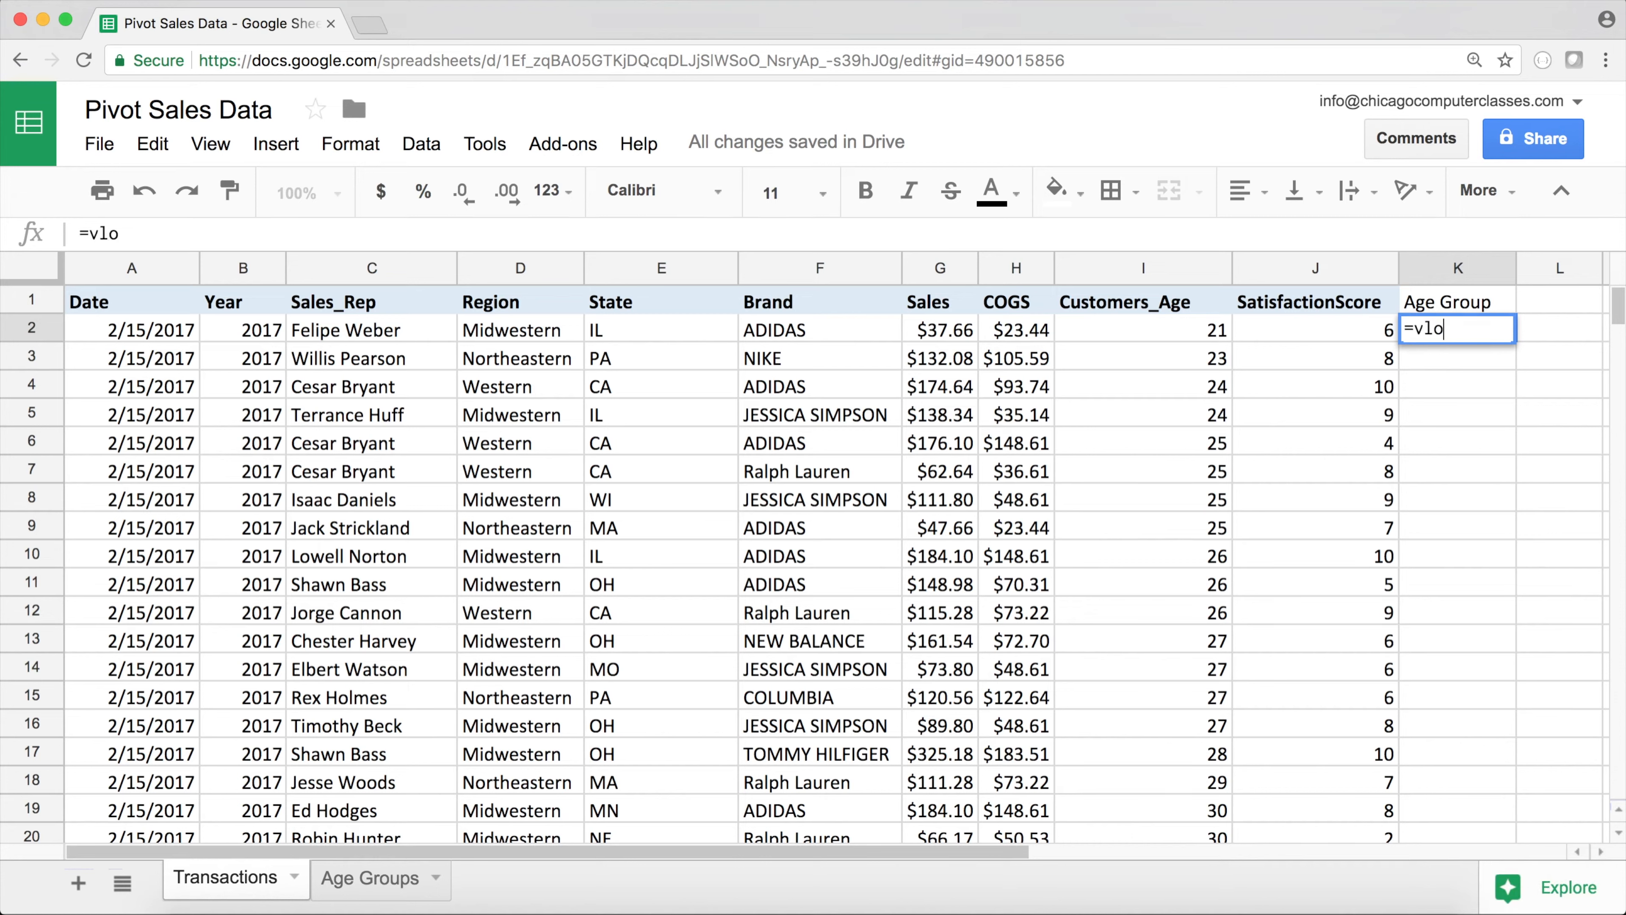
type("okup(")
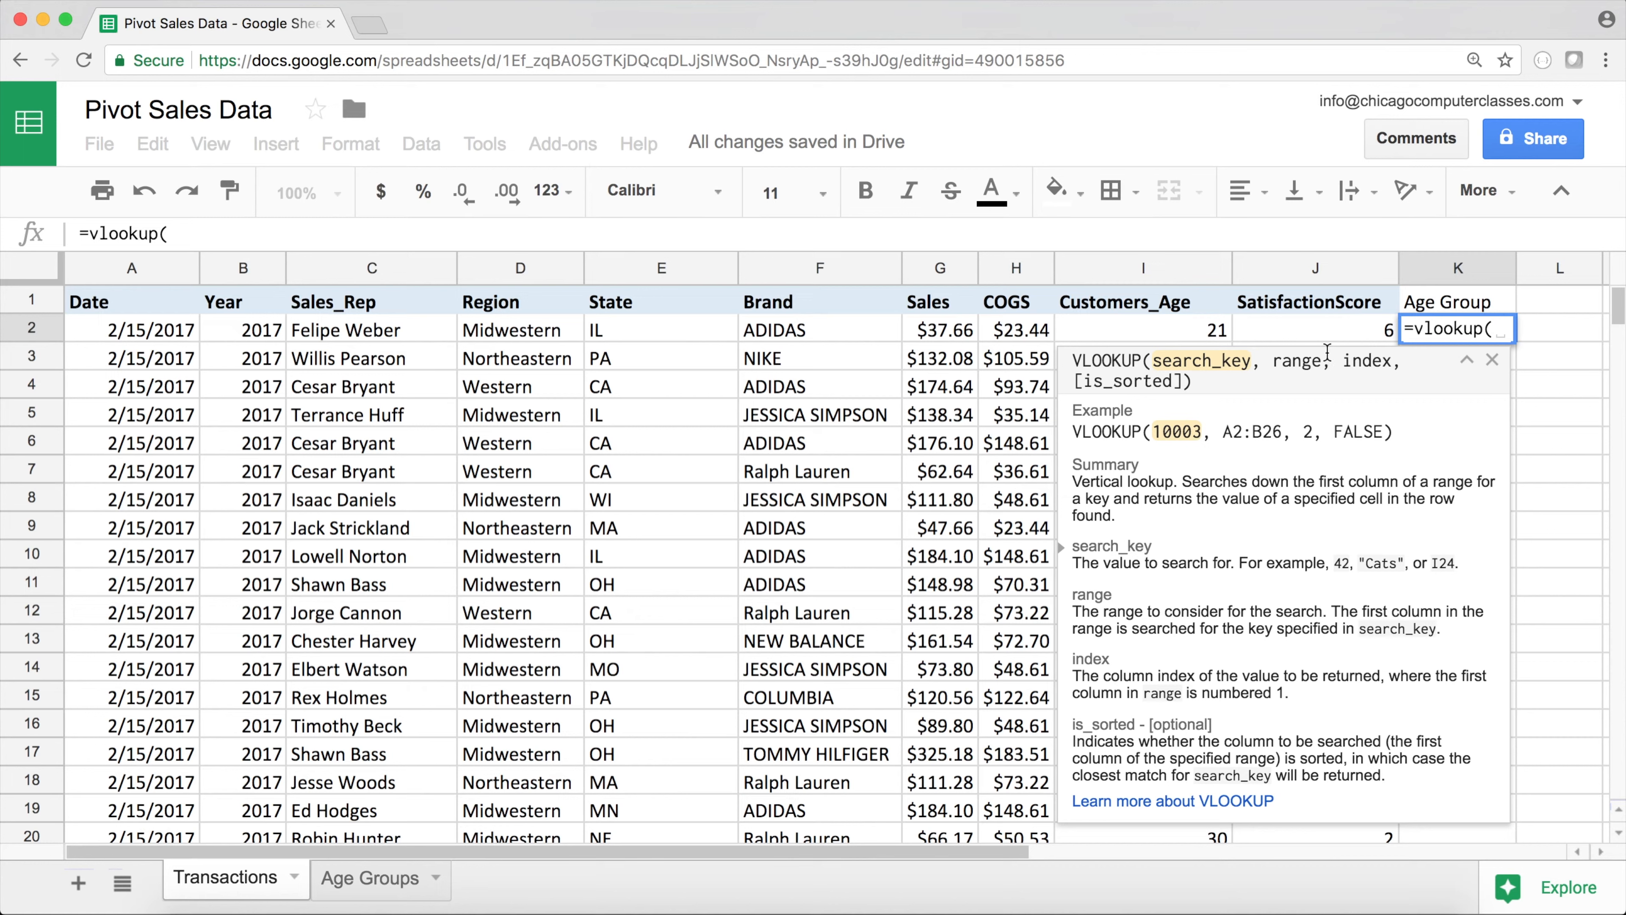
left_click(1189, 327)
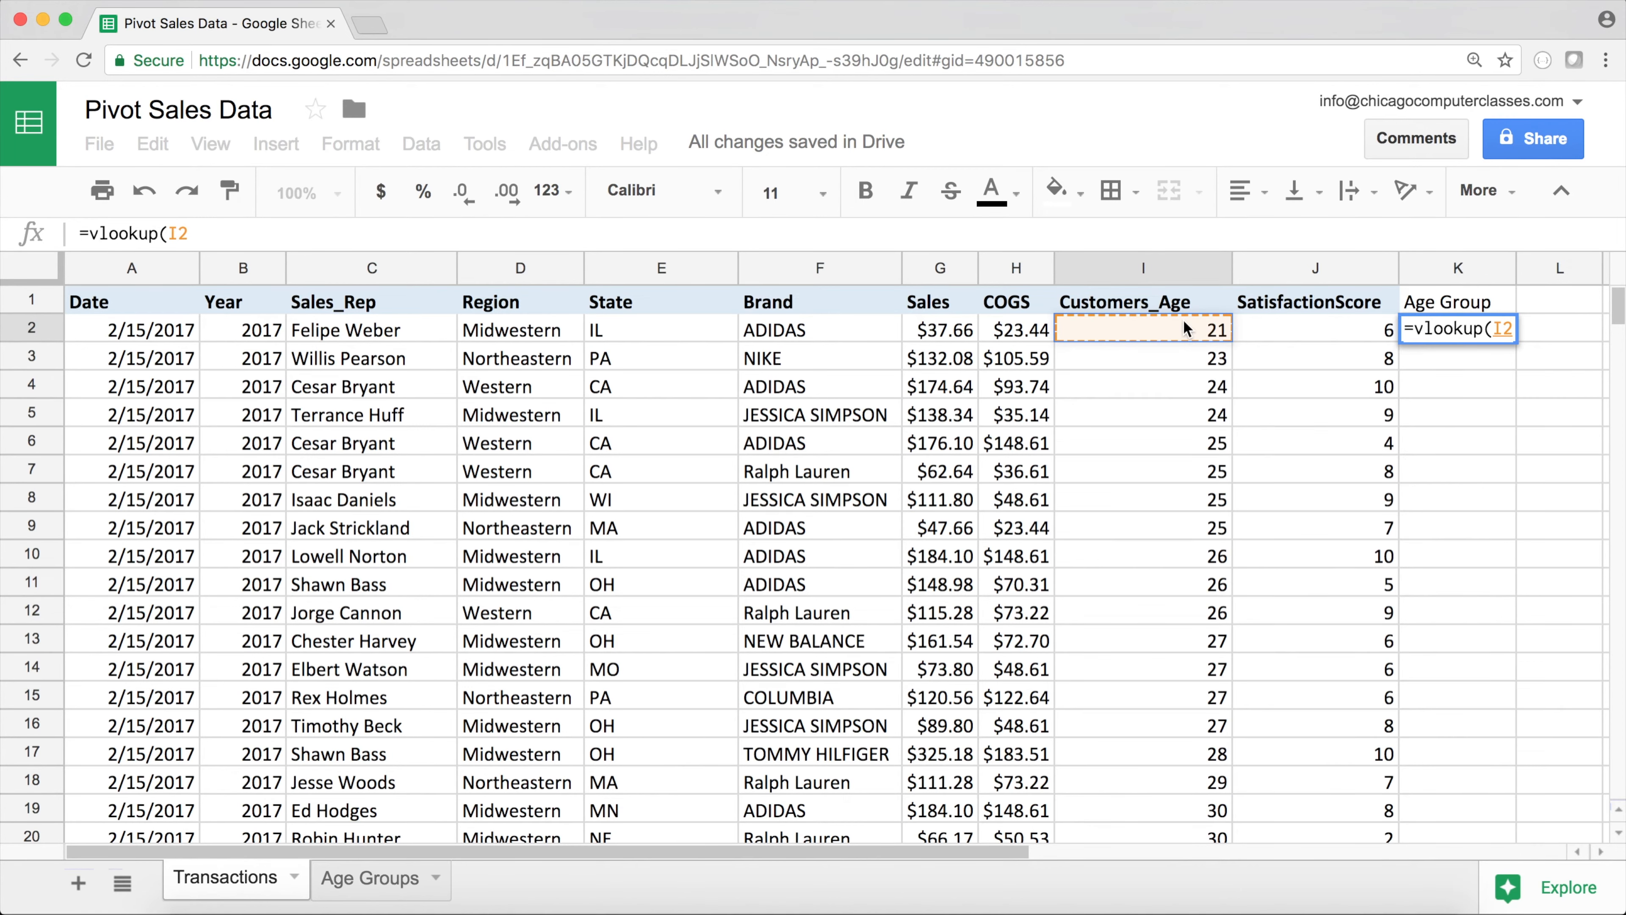
type(",")
left_click(355, 882)
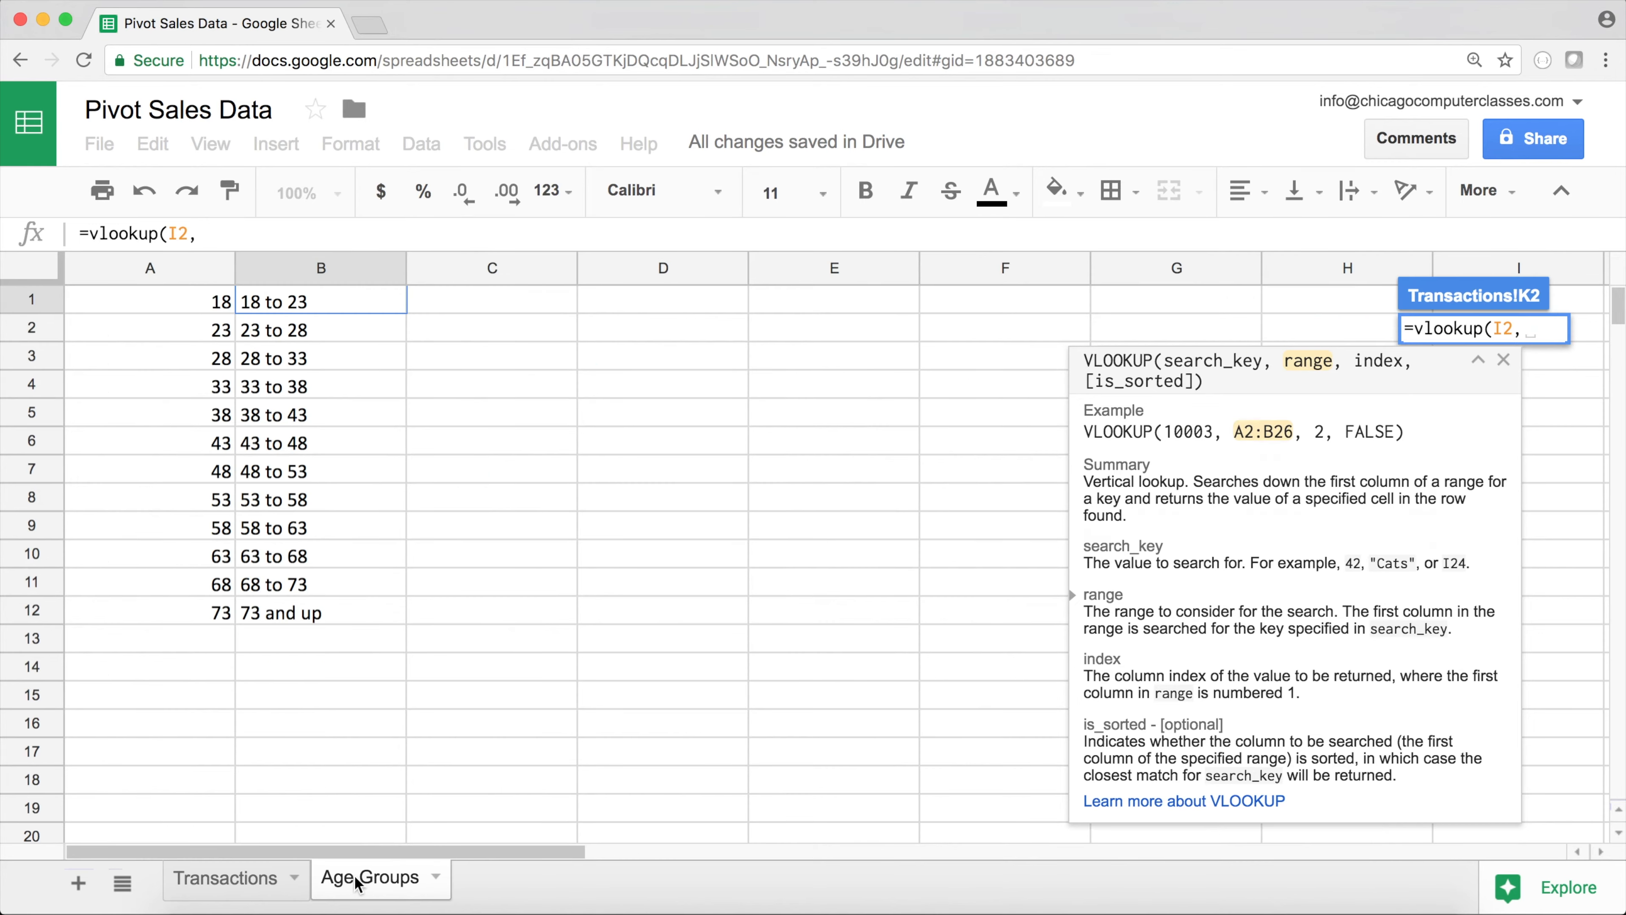
left_click_drag(192, 305, 302, 614)
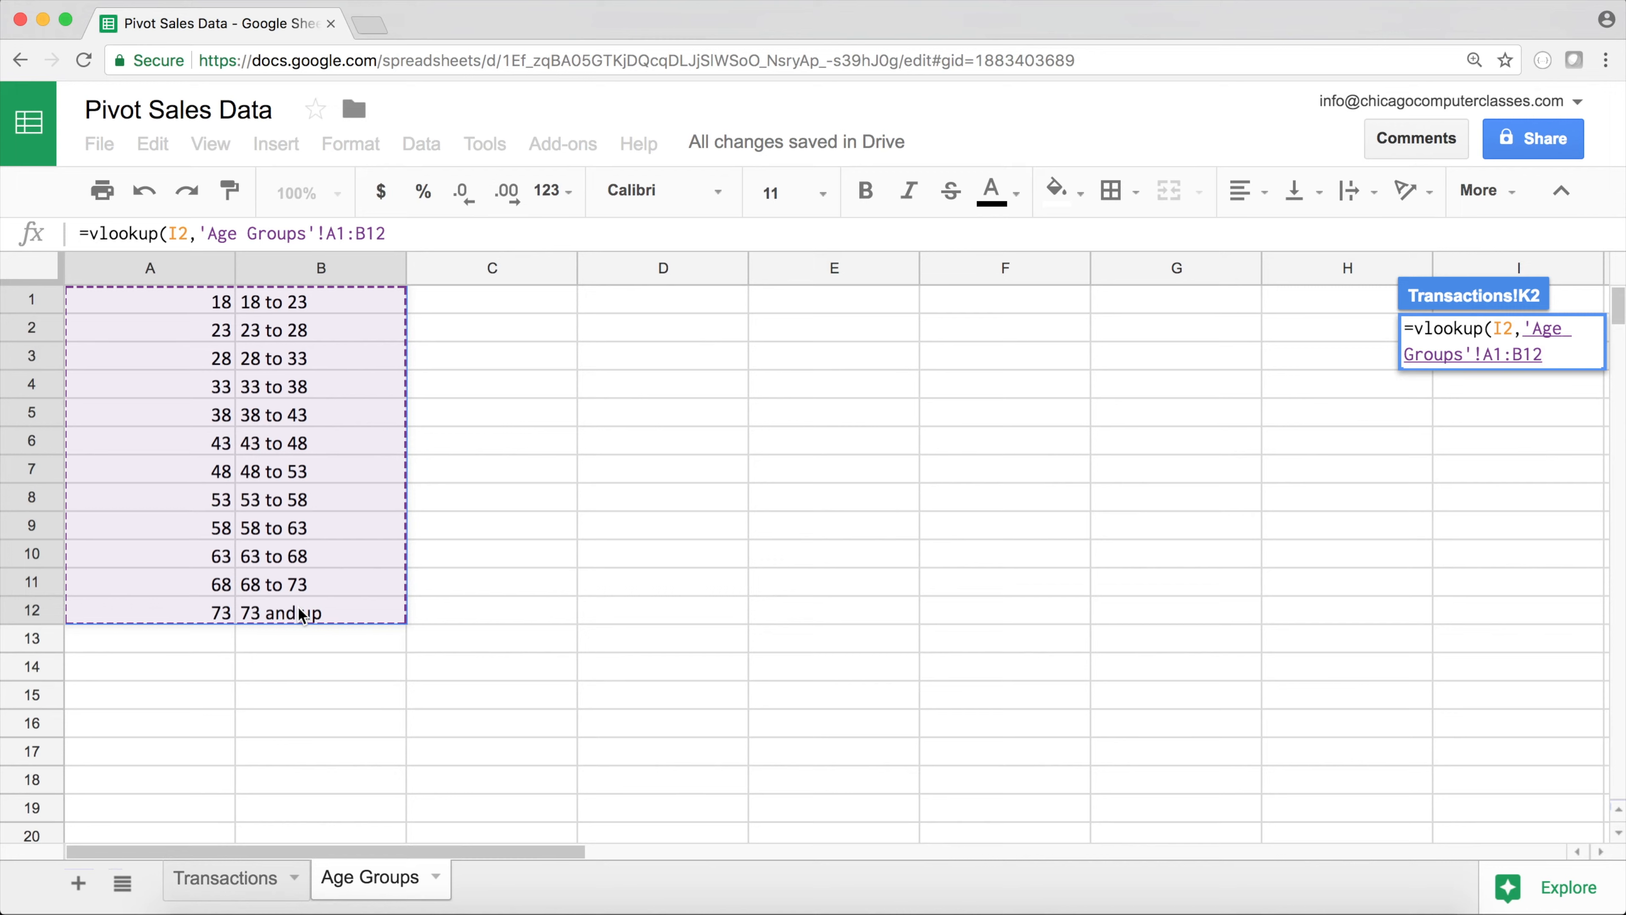
key("F4")
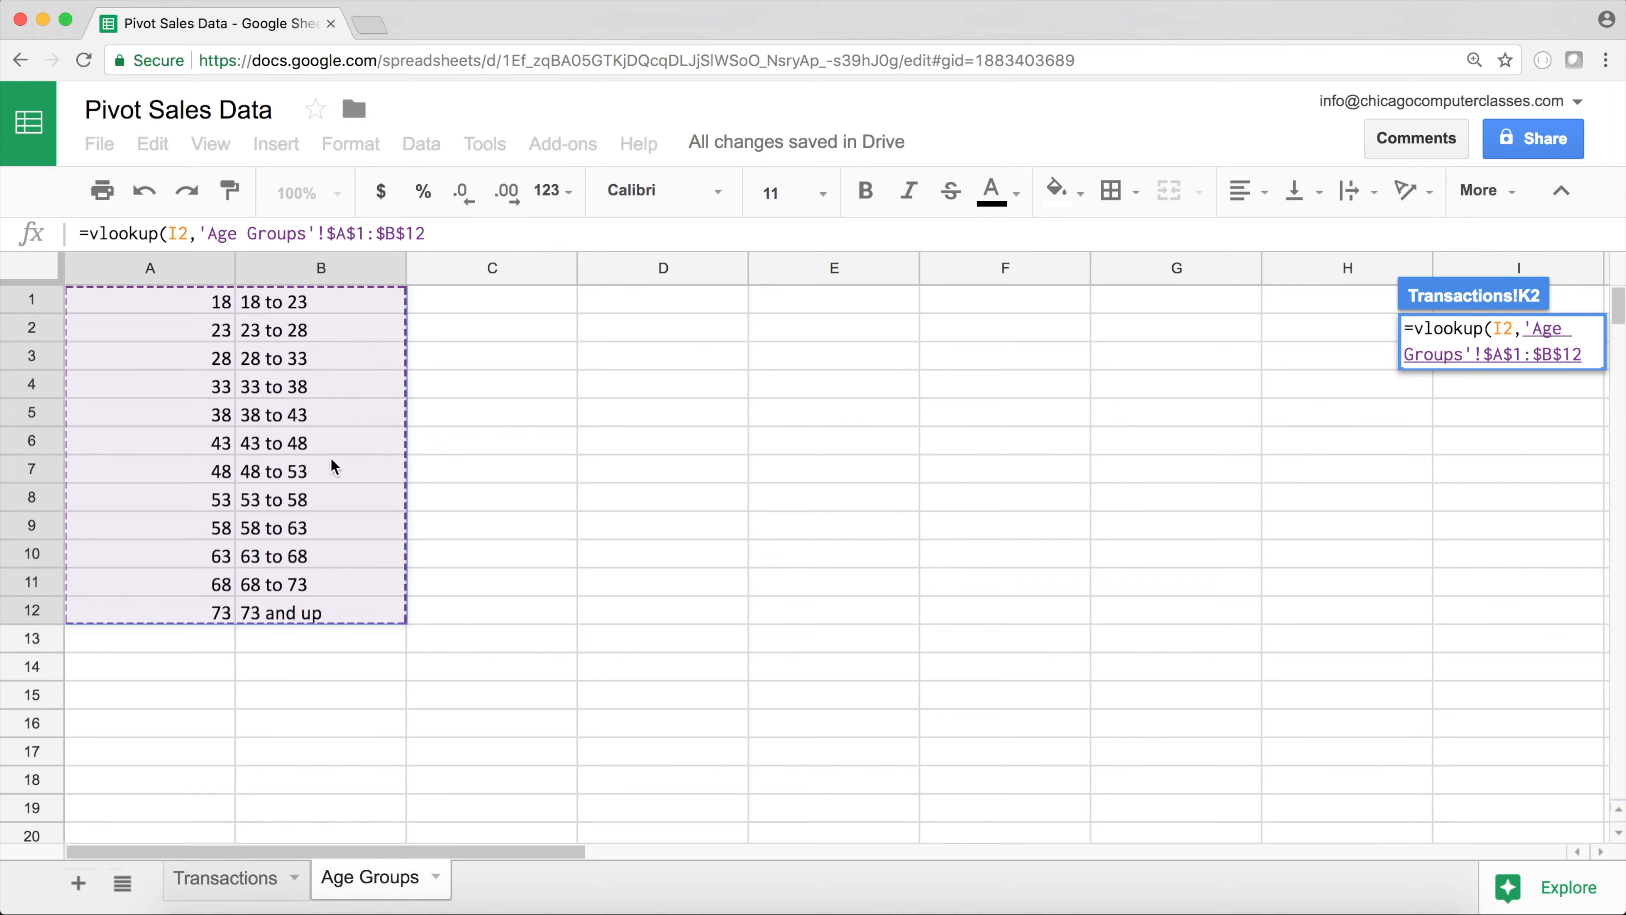
type(",")
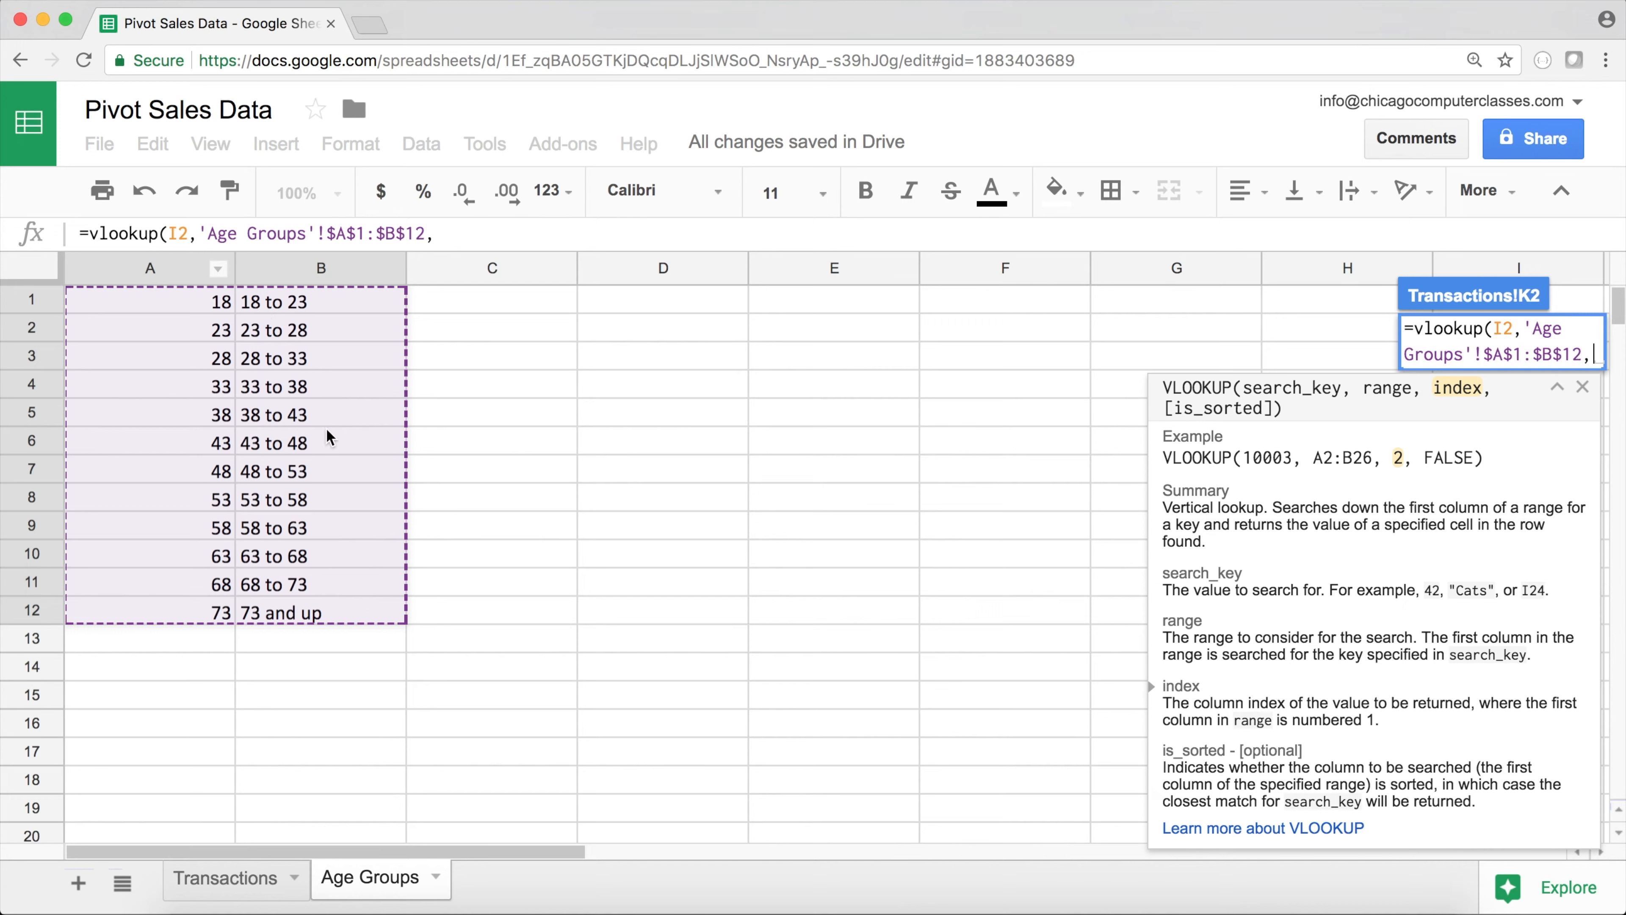
type("2")
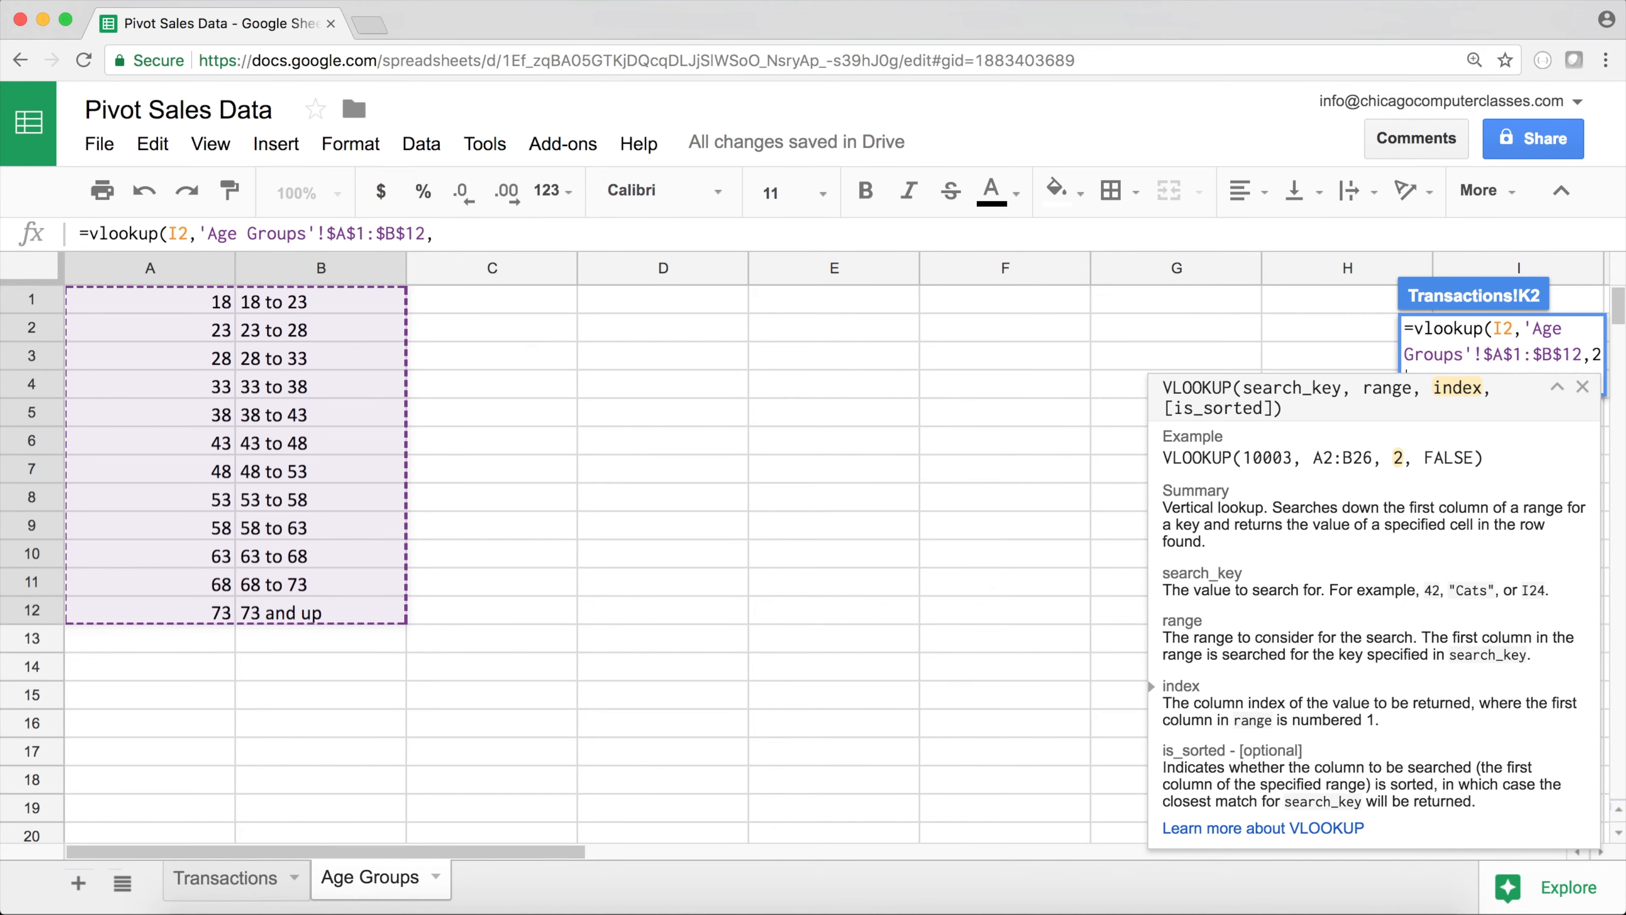
type(",")
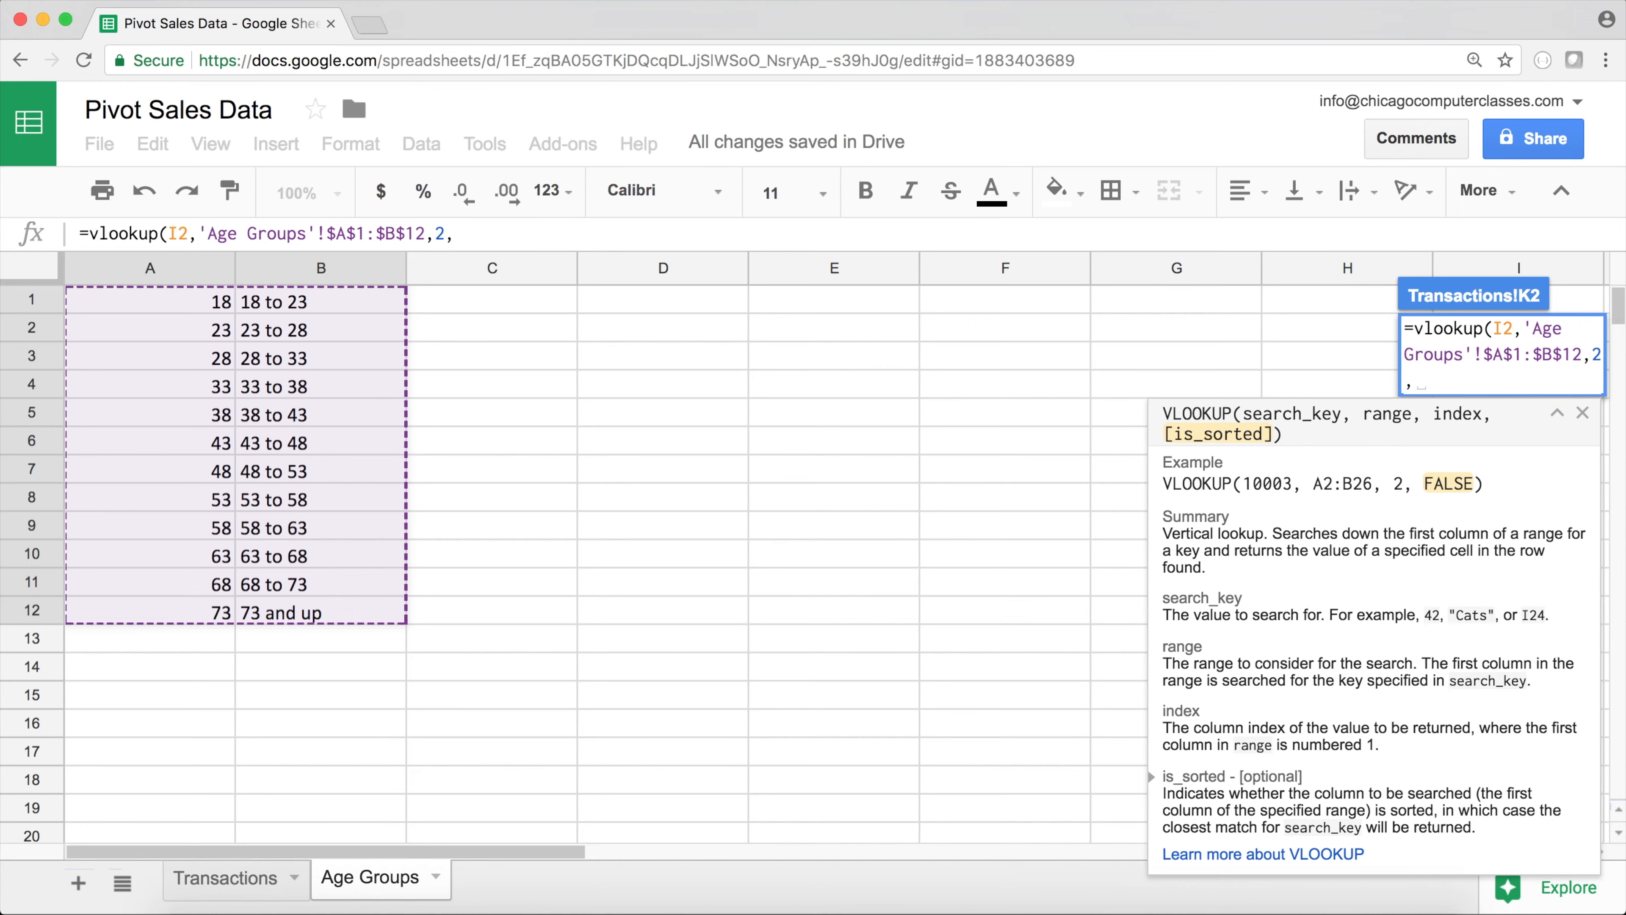
type("1")
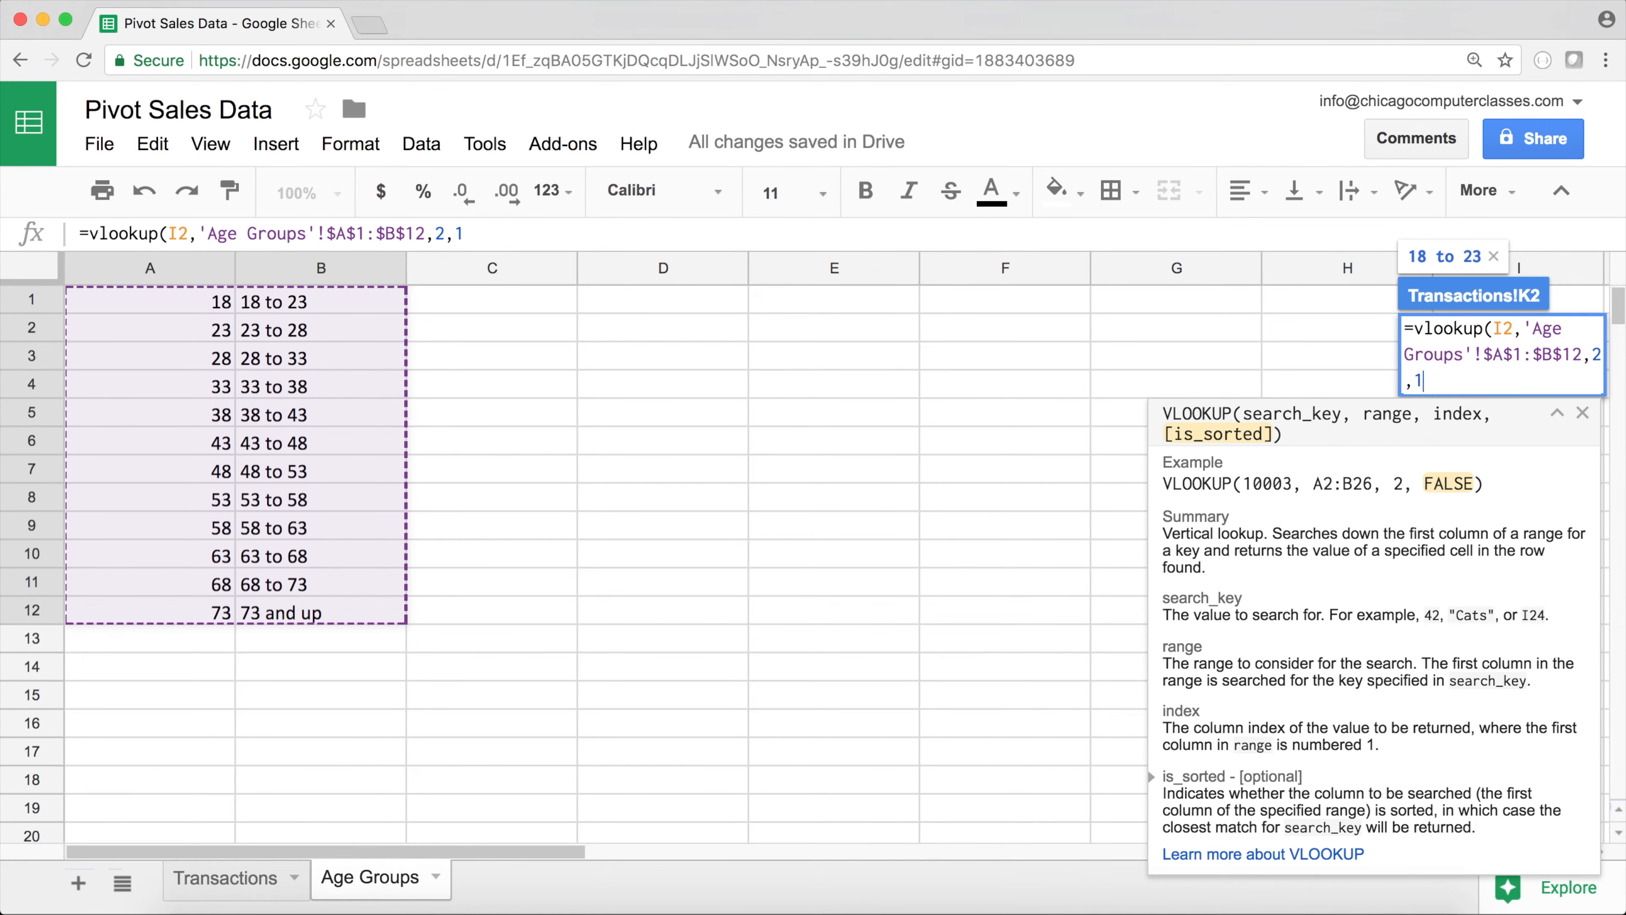
type(")")
key("Return")
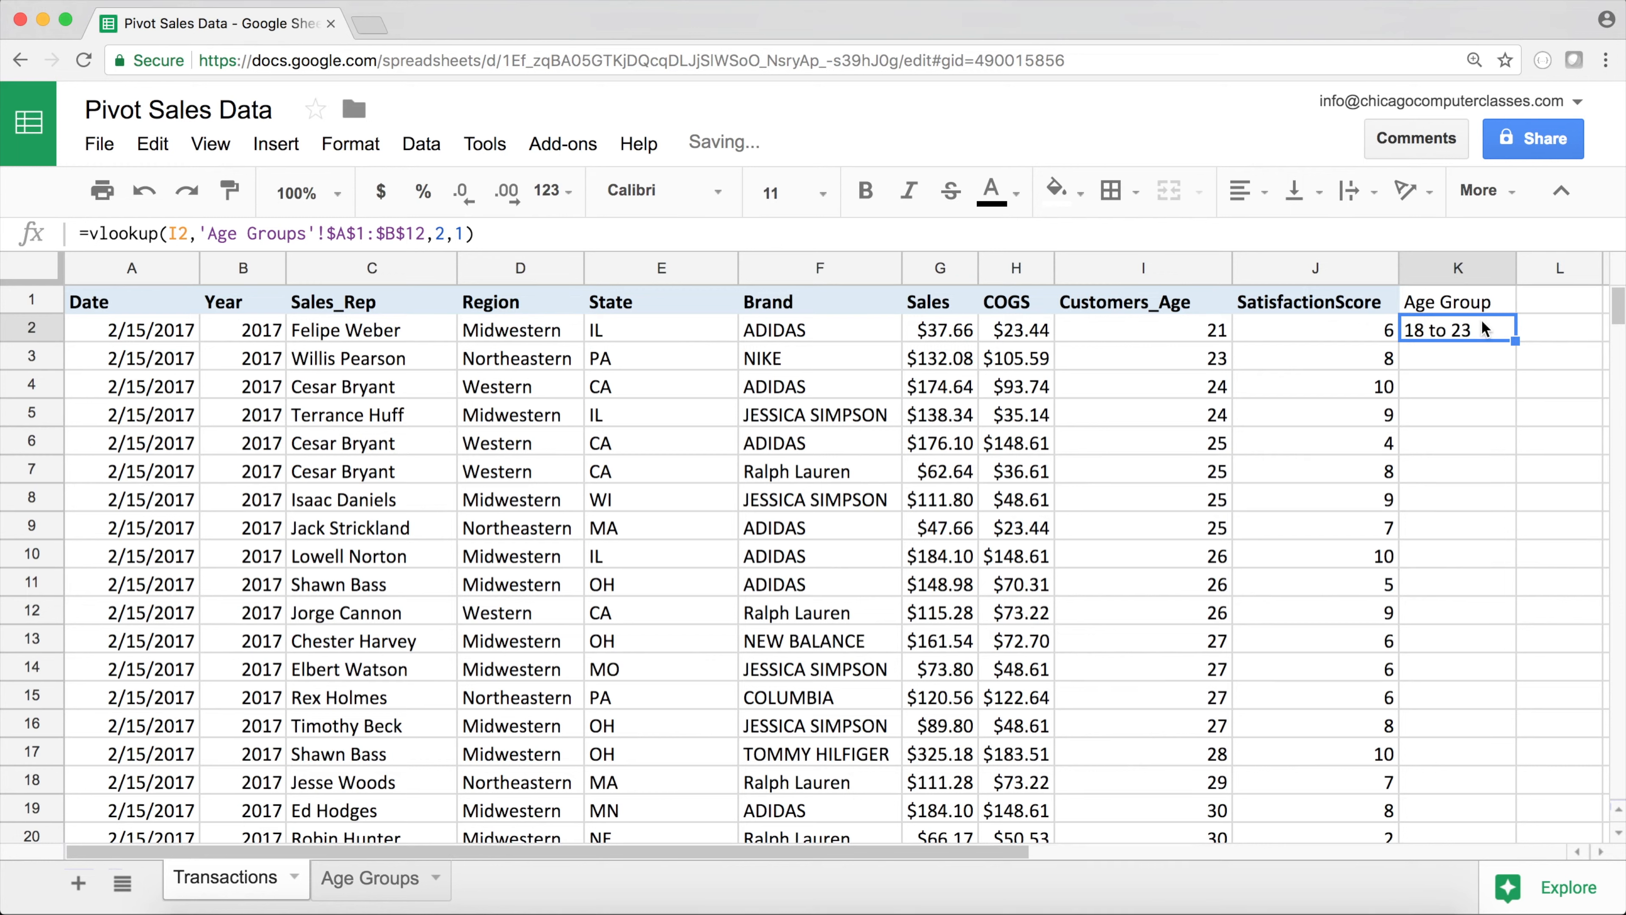
Fill the VLOOKUP formula from K2 down the Age Group column to the last transaction row
left_click(1143, 341)
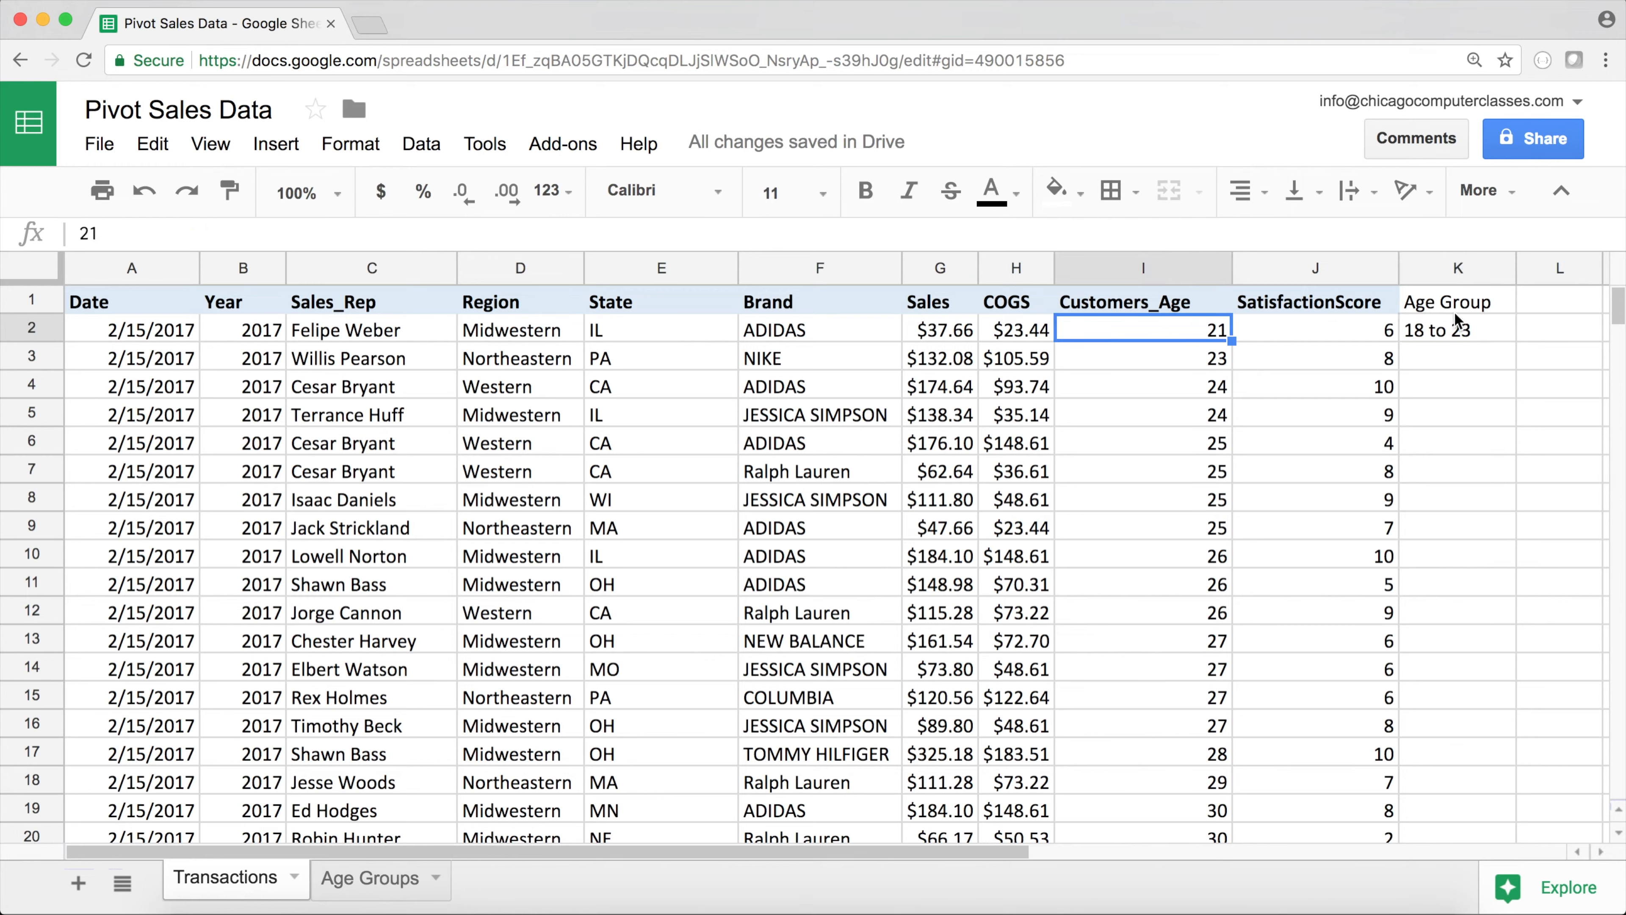
left_click(1471, 336)
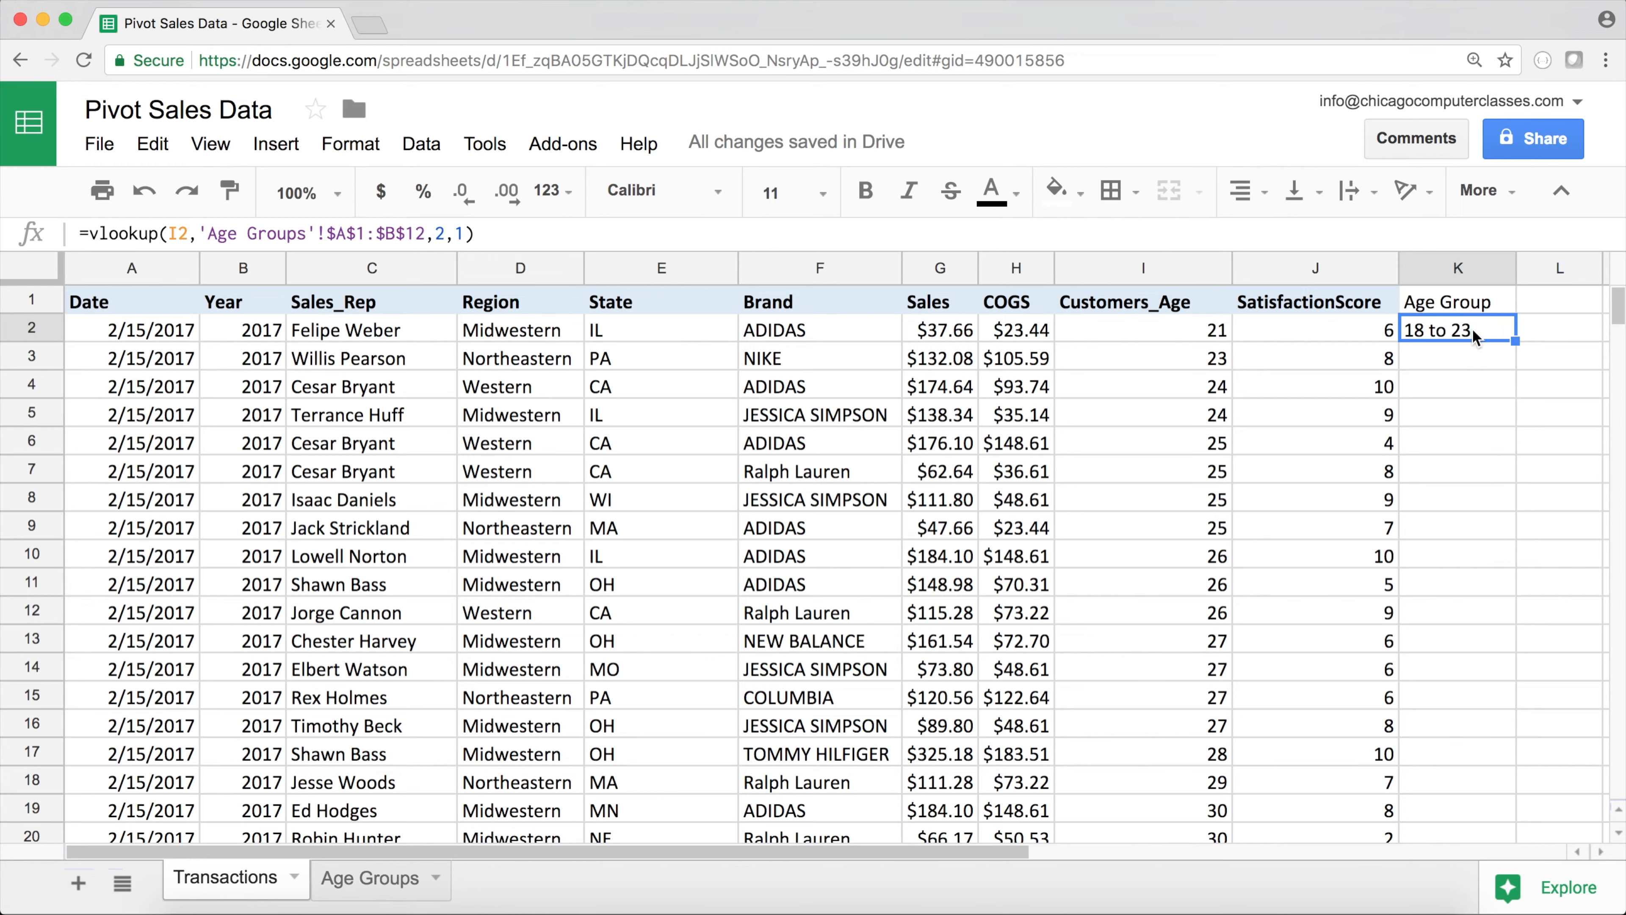
double_click(1515, 340)
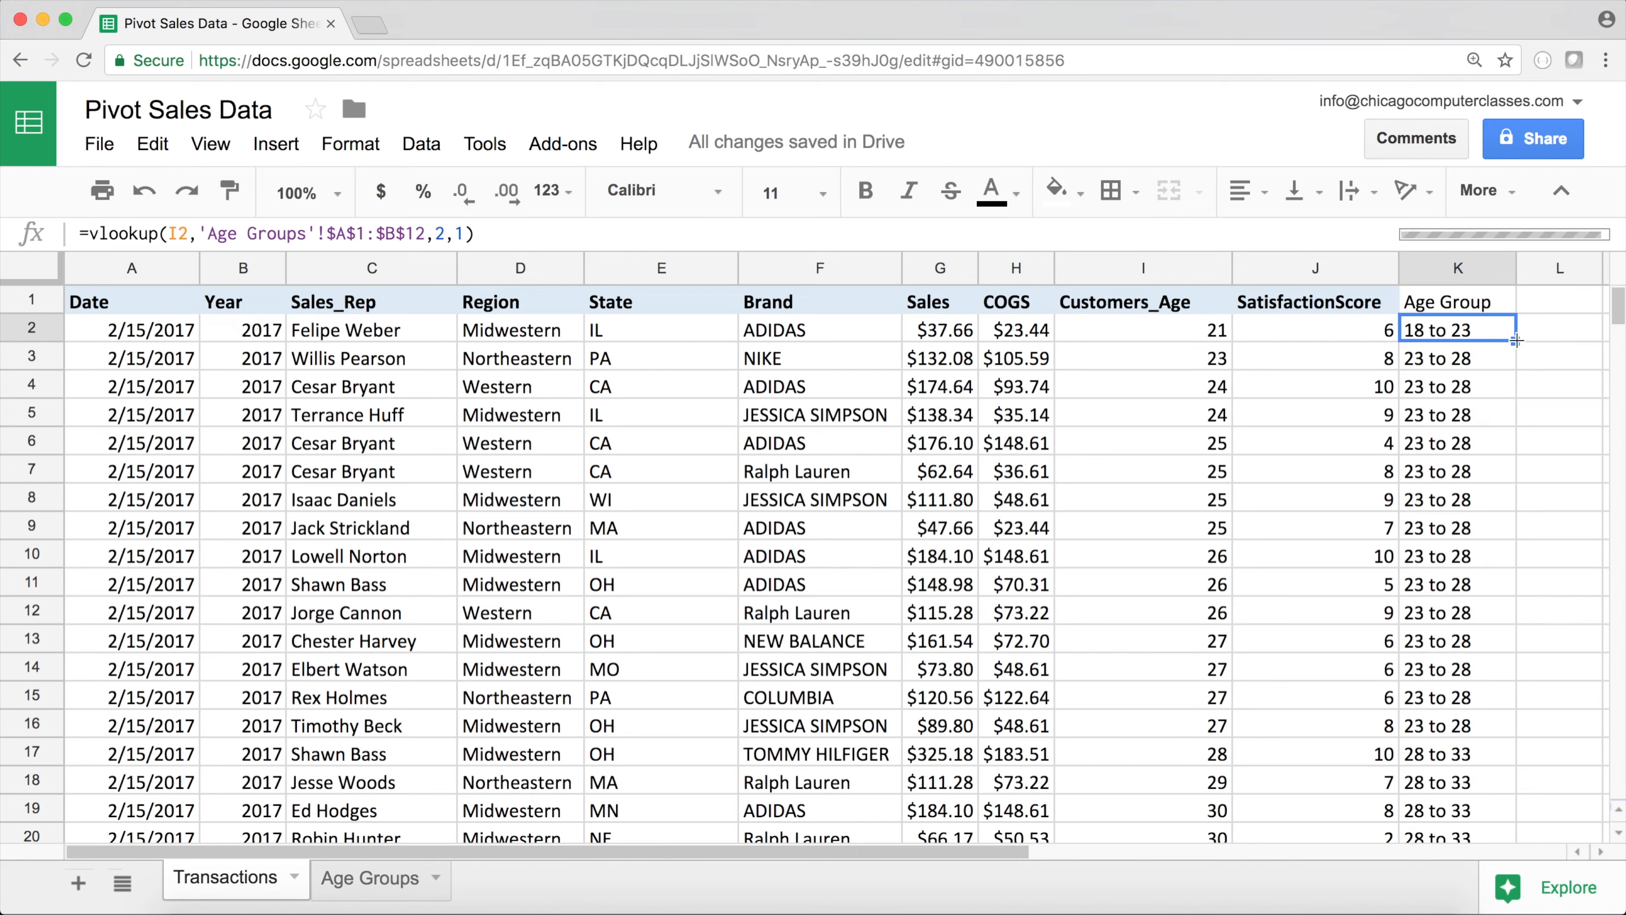
Examine the filled Age Group values at the end of the Transactions data, and return to the column header
key("super+Down")
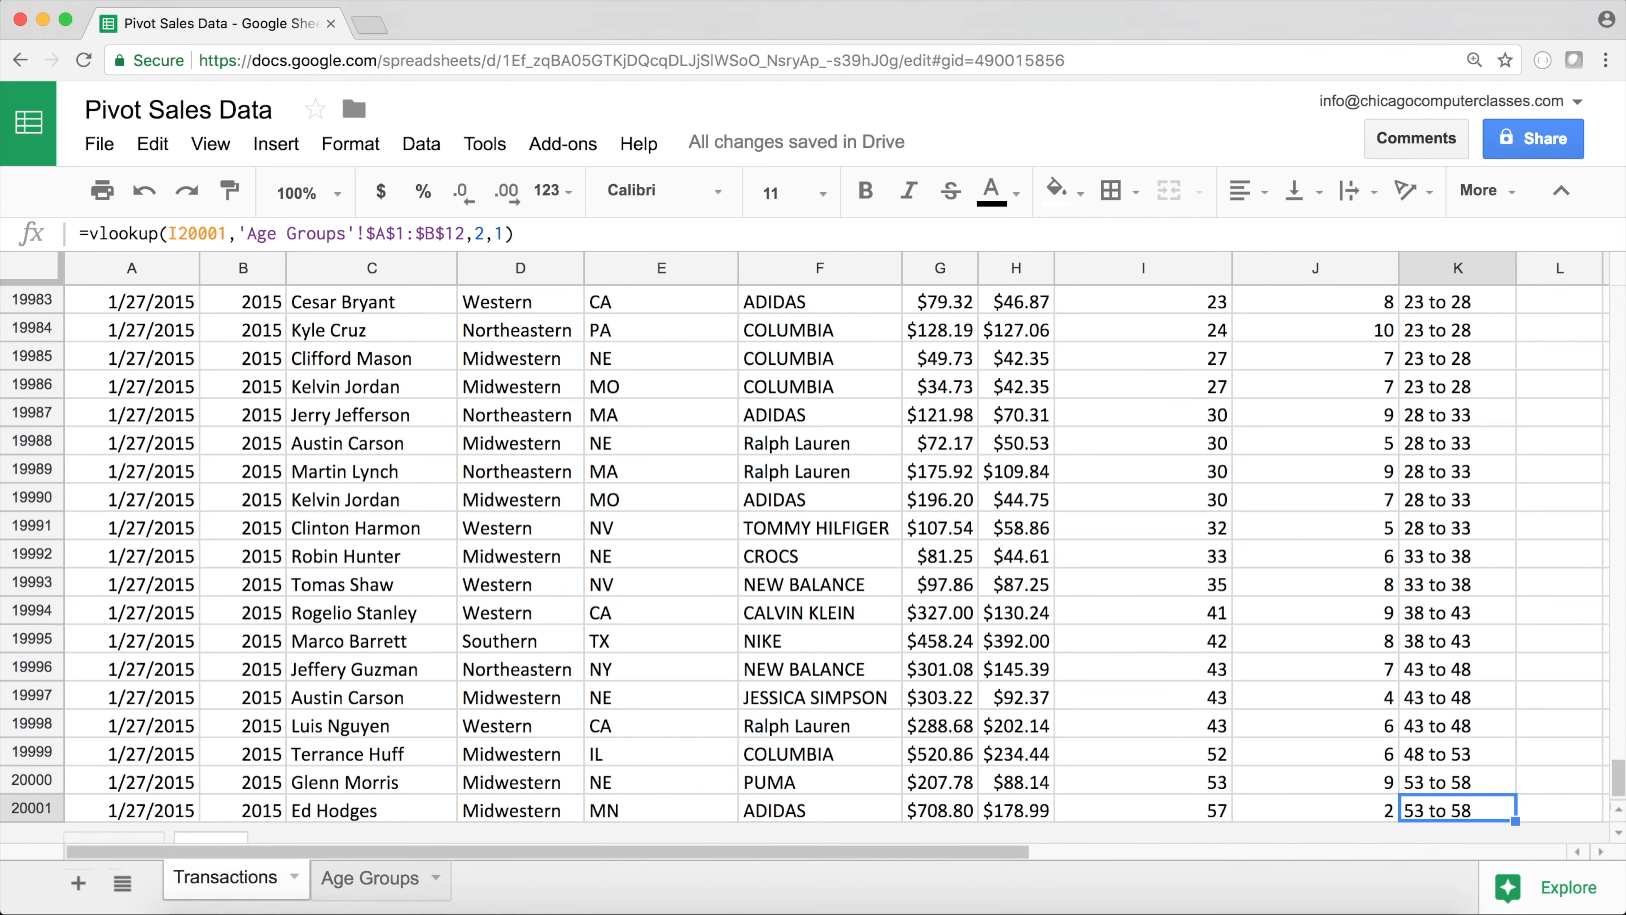
scroll(804, 567, "down", 1)
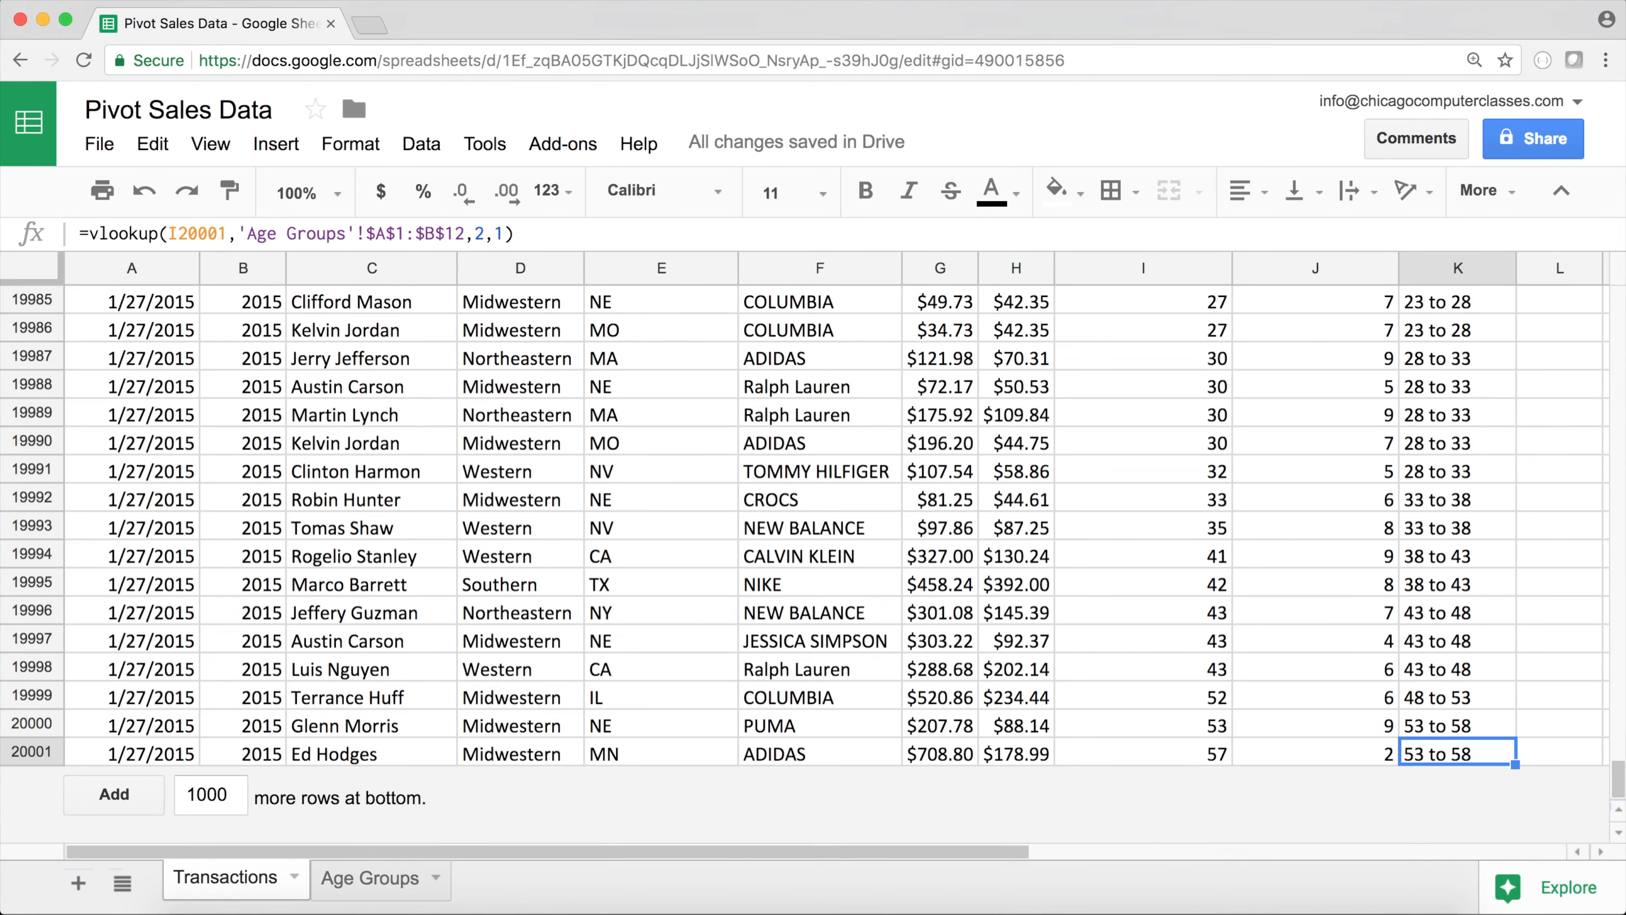
key("Left")
key("Left")
key("Right")
key("Right")
key("Up")
key("Up")
key("Up")
key("Up")
key("Up")
key("Up")
key("Up")
key("Up")
key("Up")
key("Up")
key("Up")
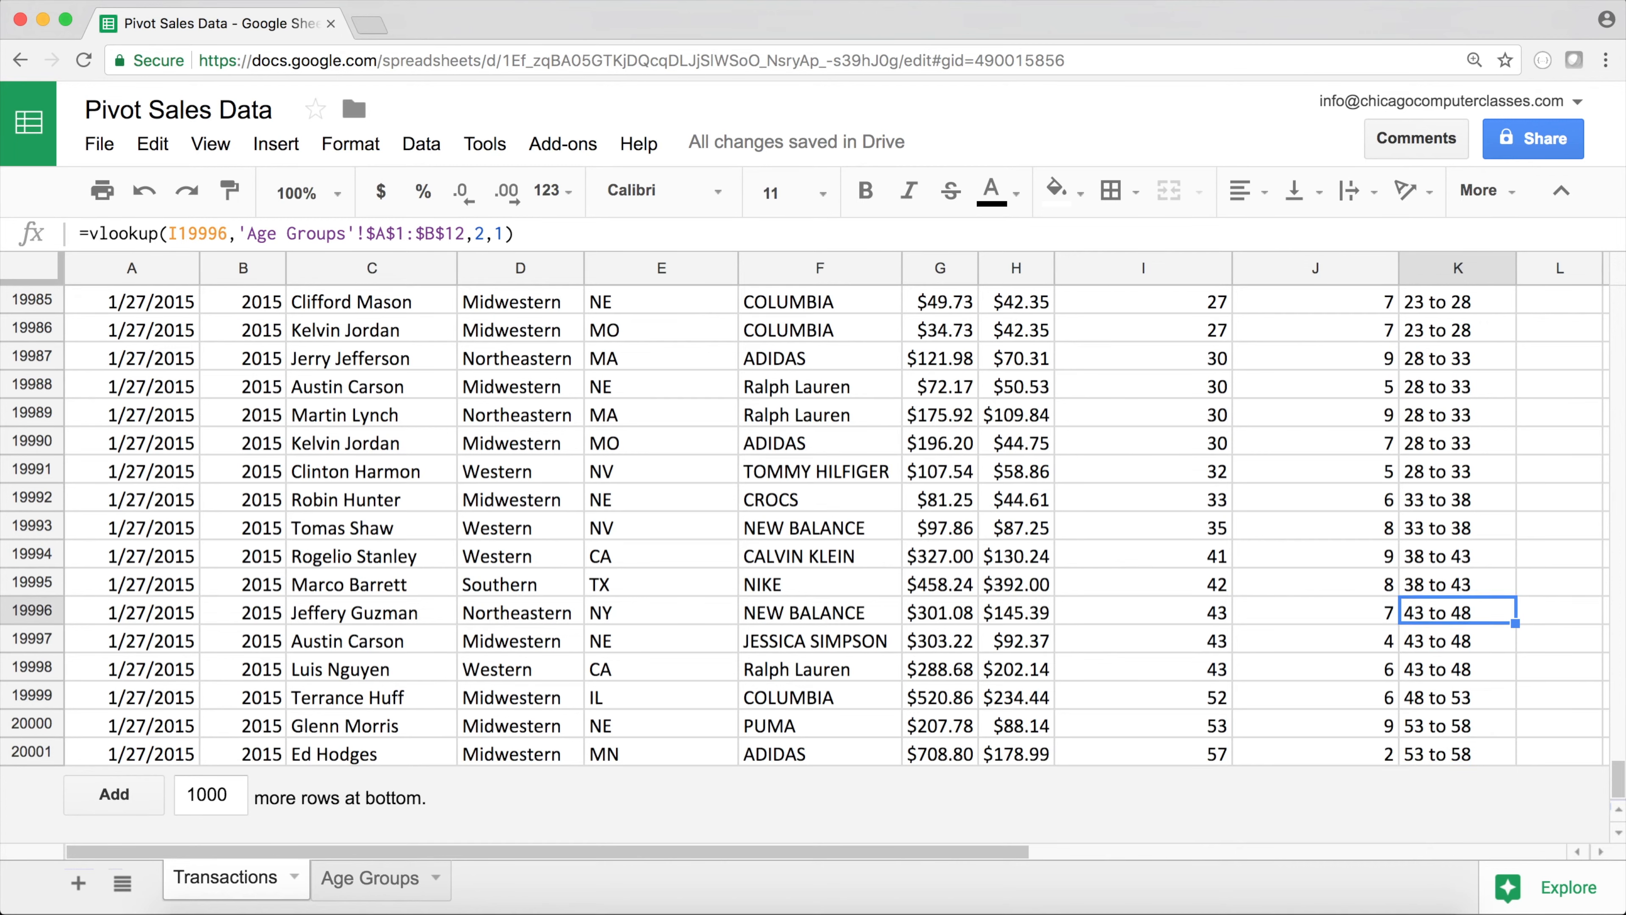
key("super+Up")
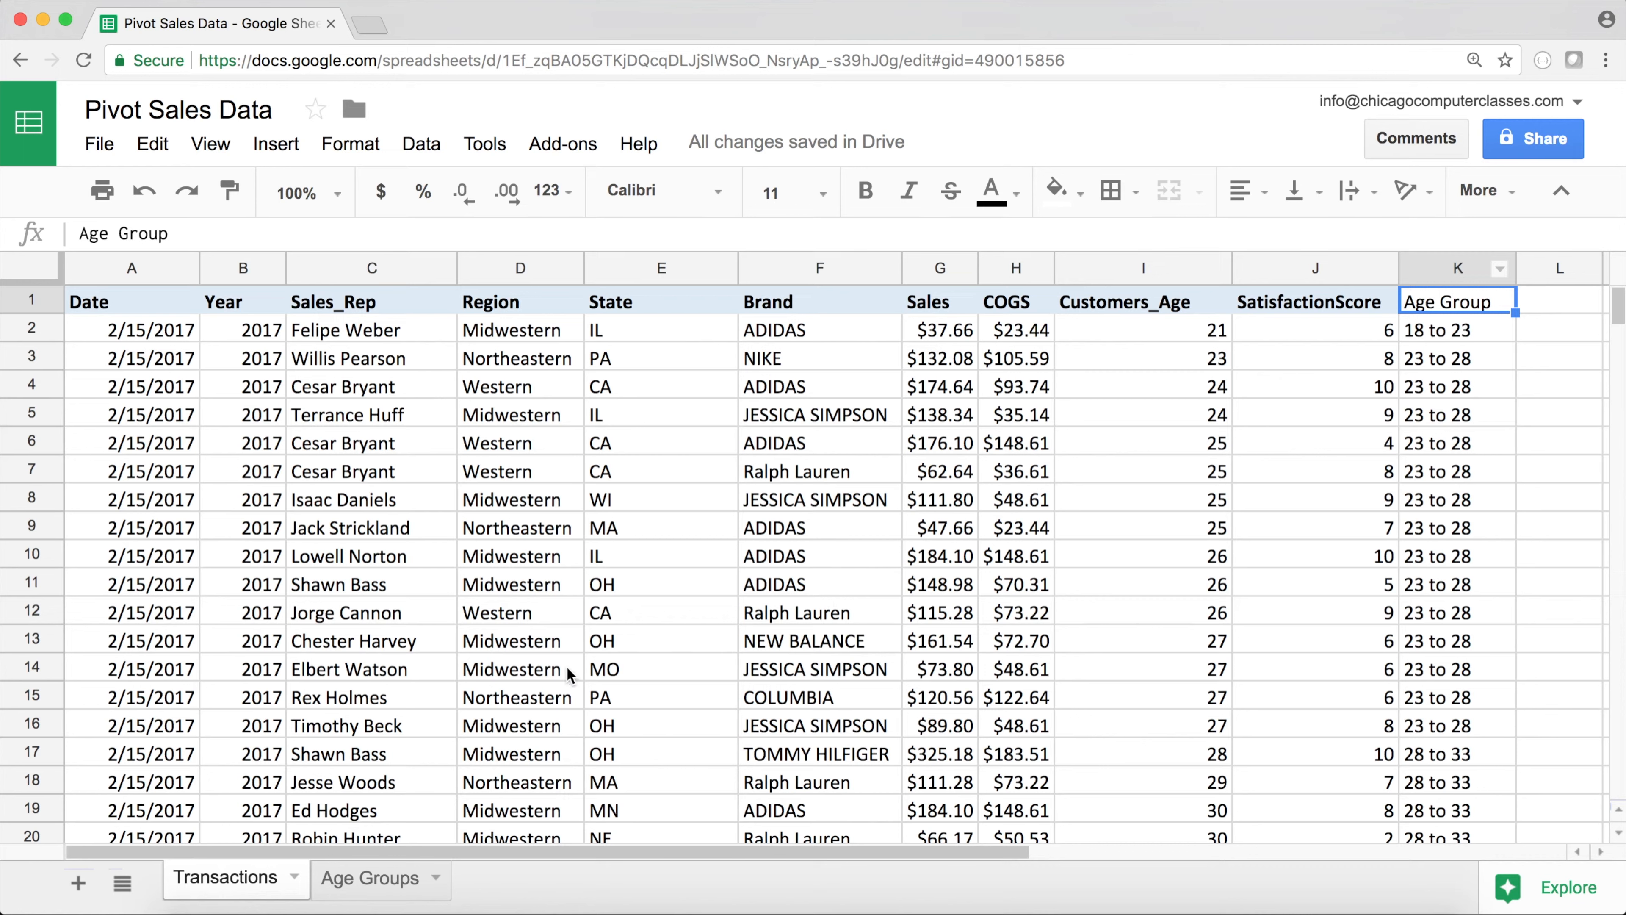
Compare the lookup table on the Age Groups sheet with the Age Group and Customers_Age values on the Transactions sheet
left_click(393, 888)
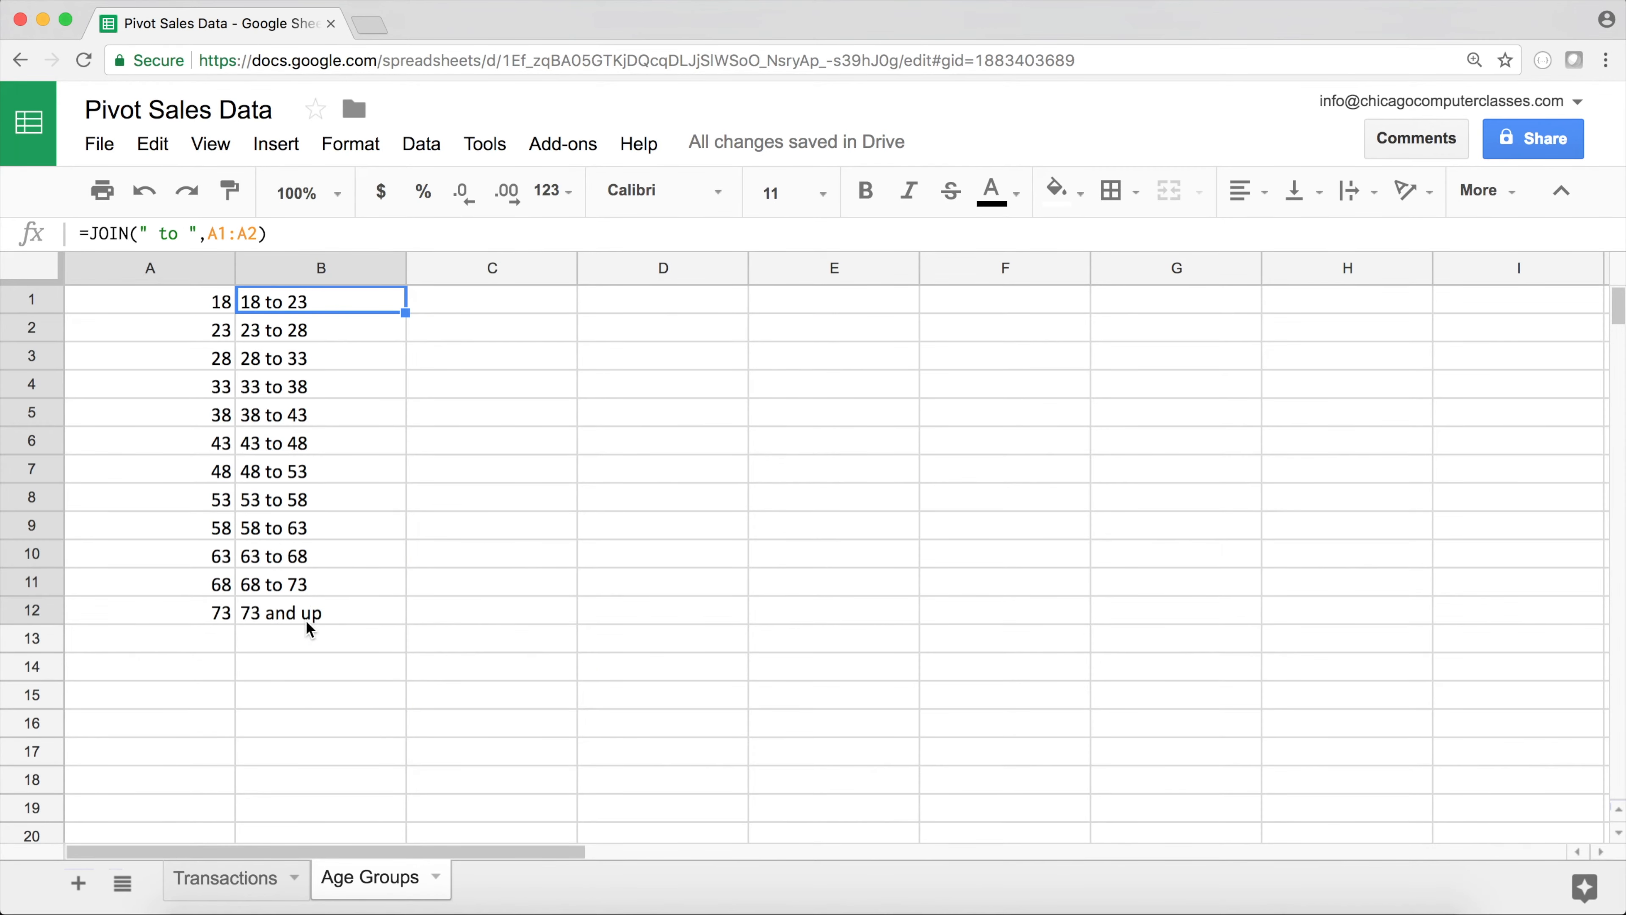
left_click_drag(308, 612, 178, 308)
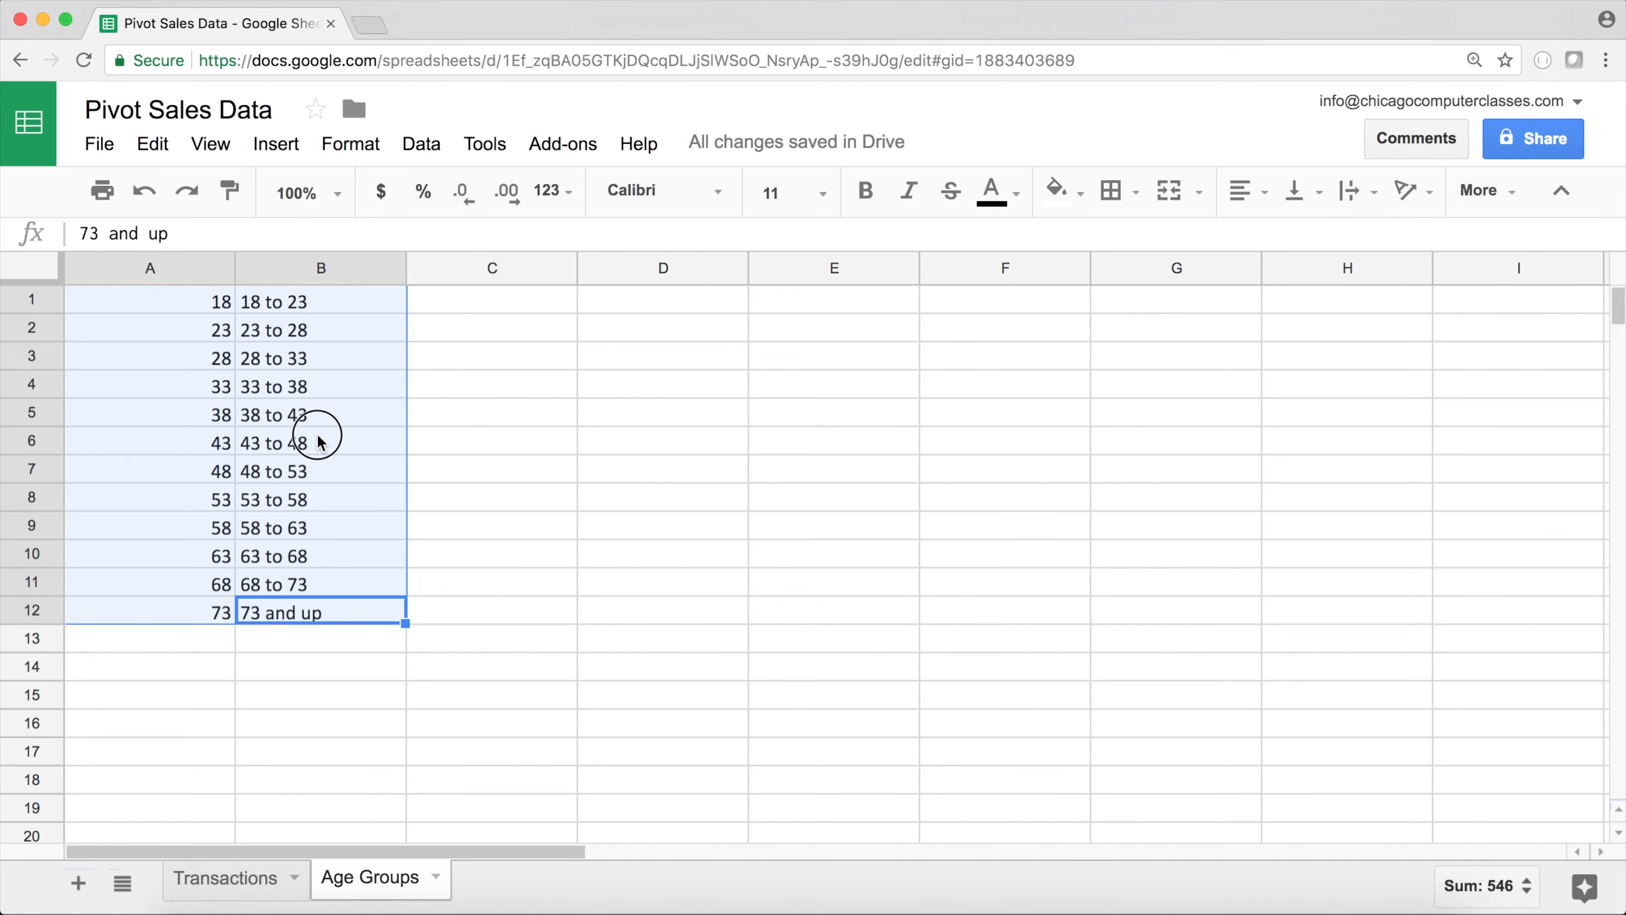
left_click(318, 441)
left_click(226, 882)
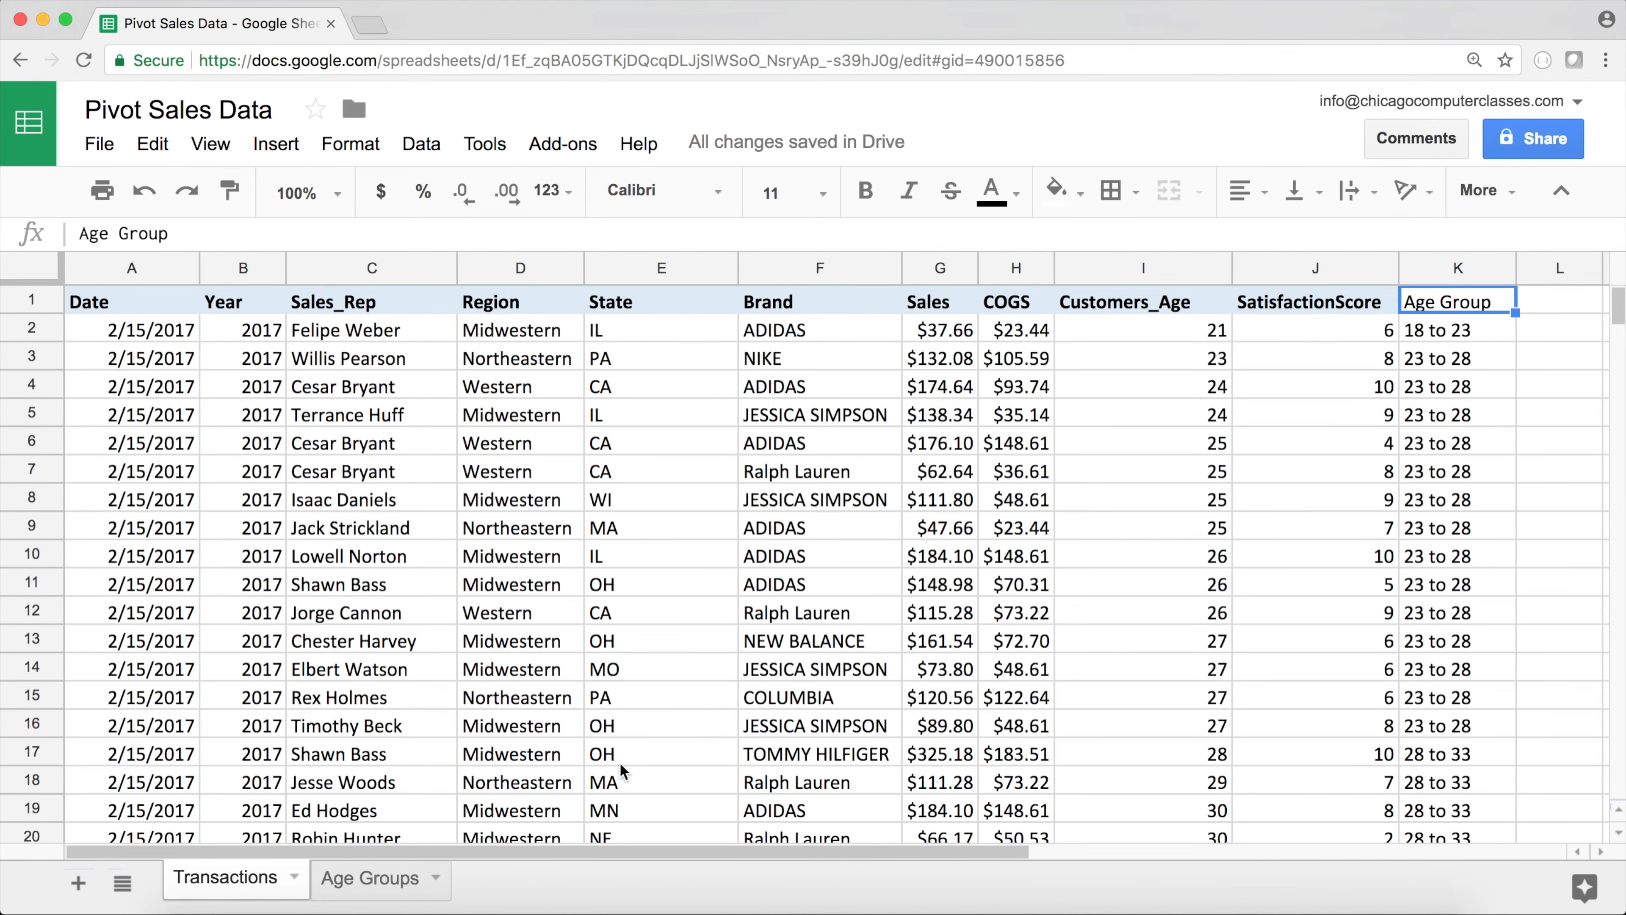
left_click_drag(1466, 340, 1456, 725)
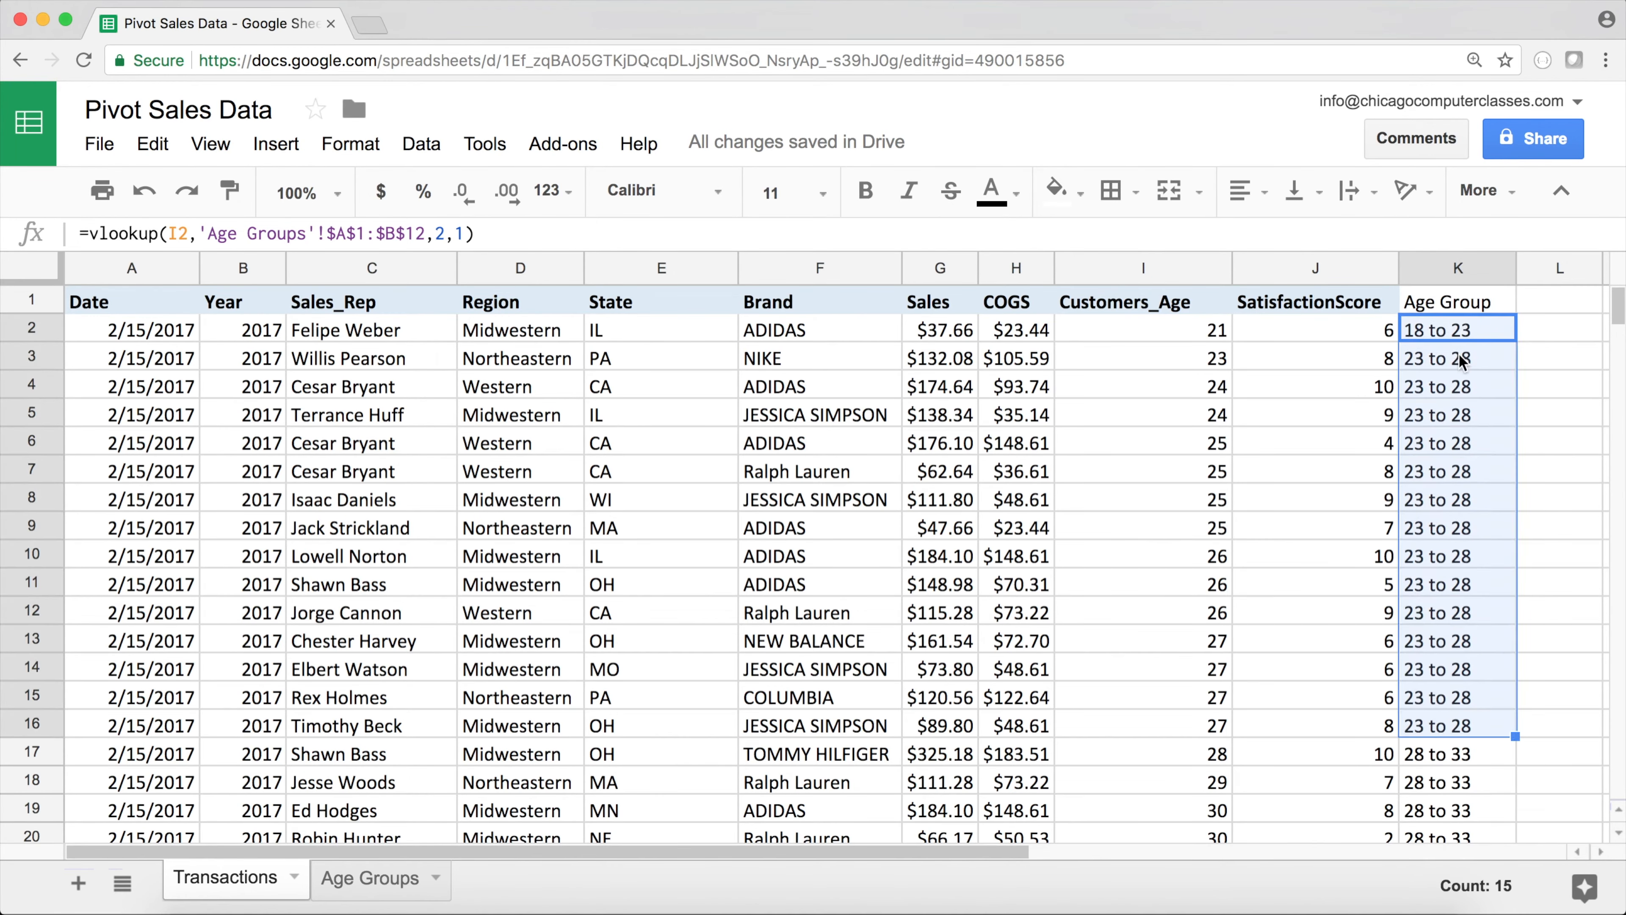
left_click(1191, 327)
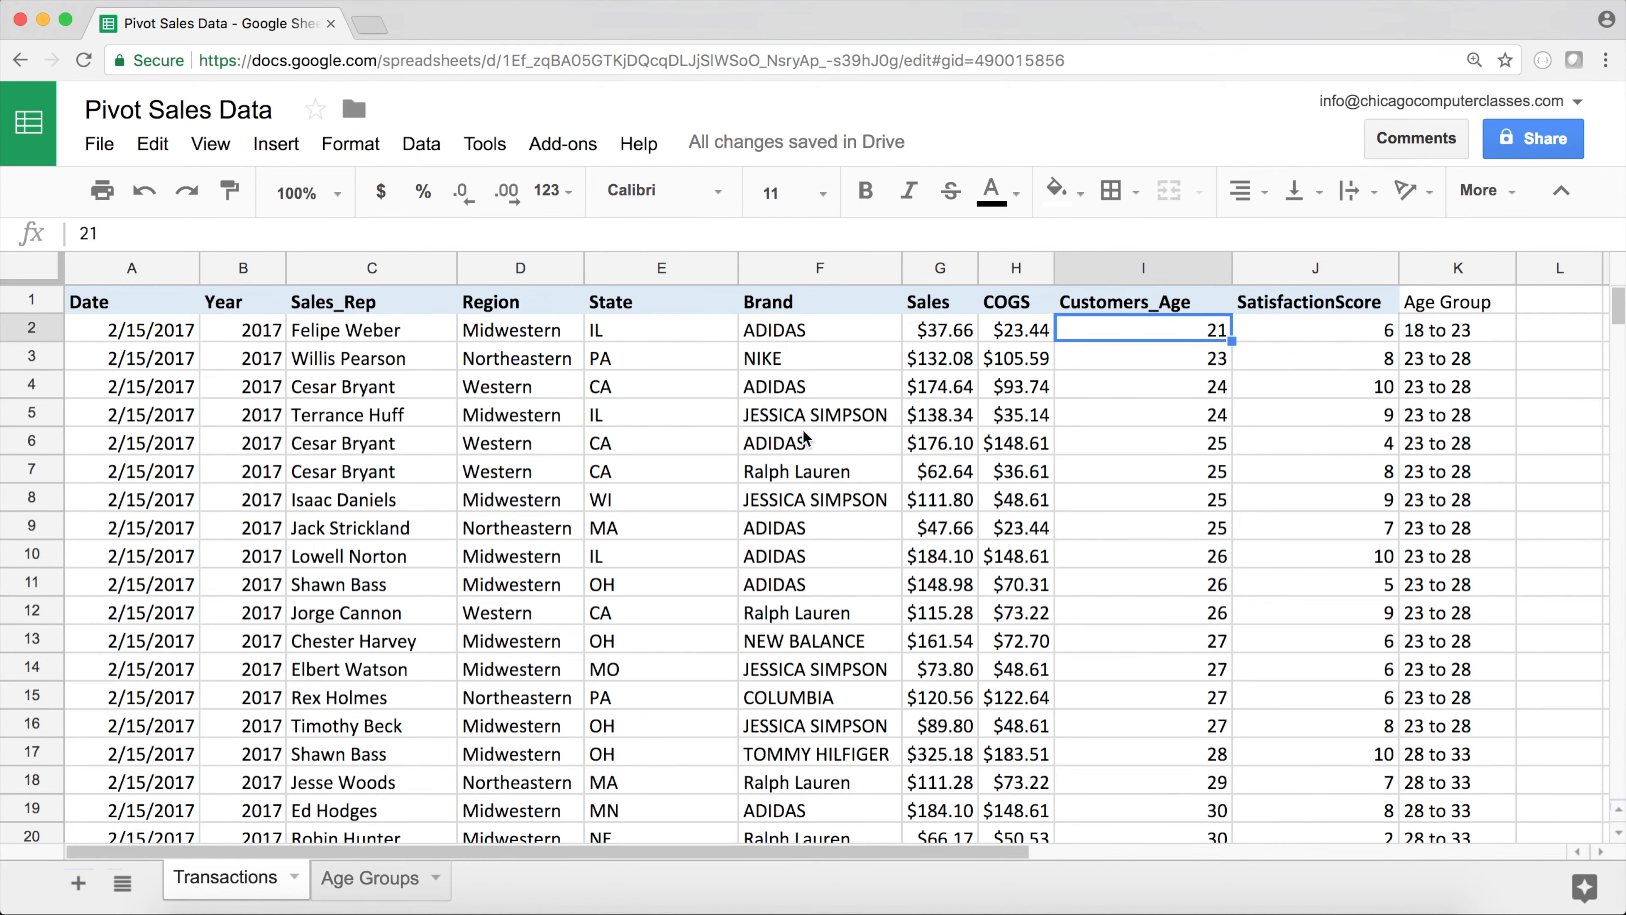
Create a pivot table from the Transactions data with Age Group as the row field
left_click(265, 310)
left_click(426, 144)
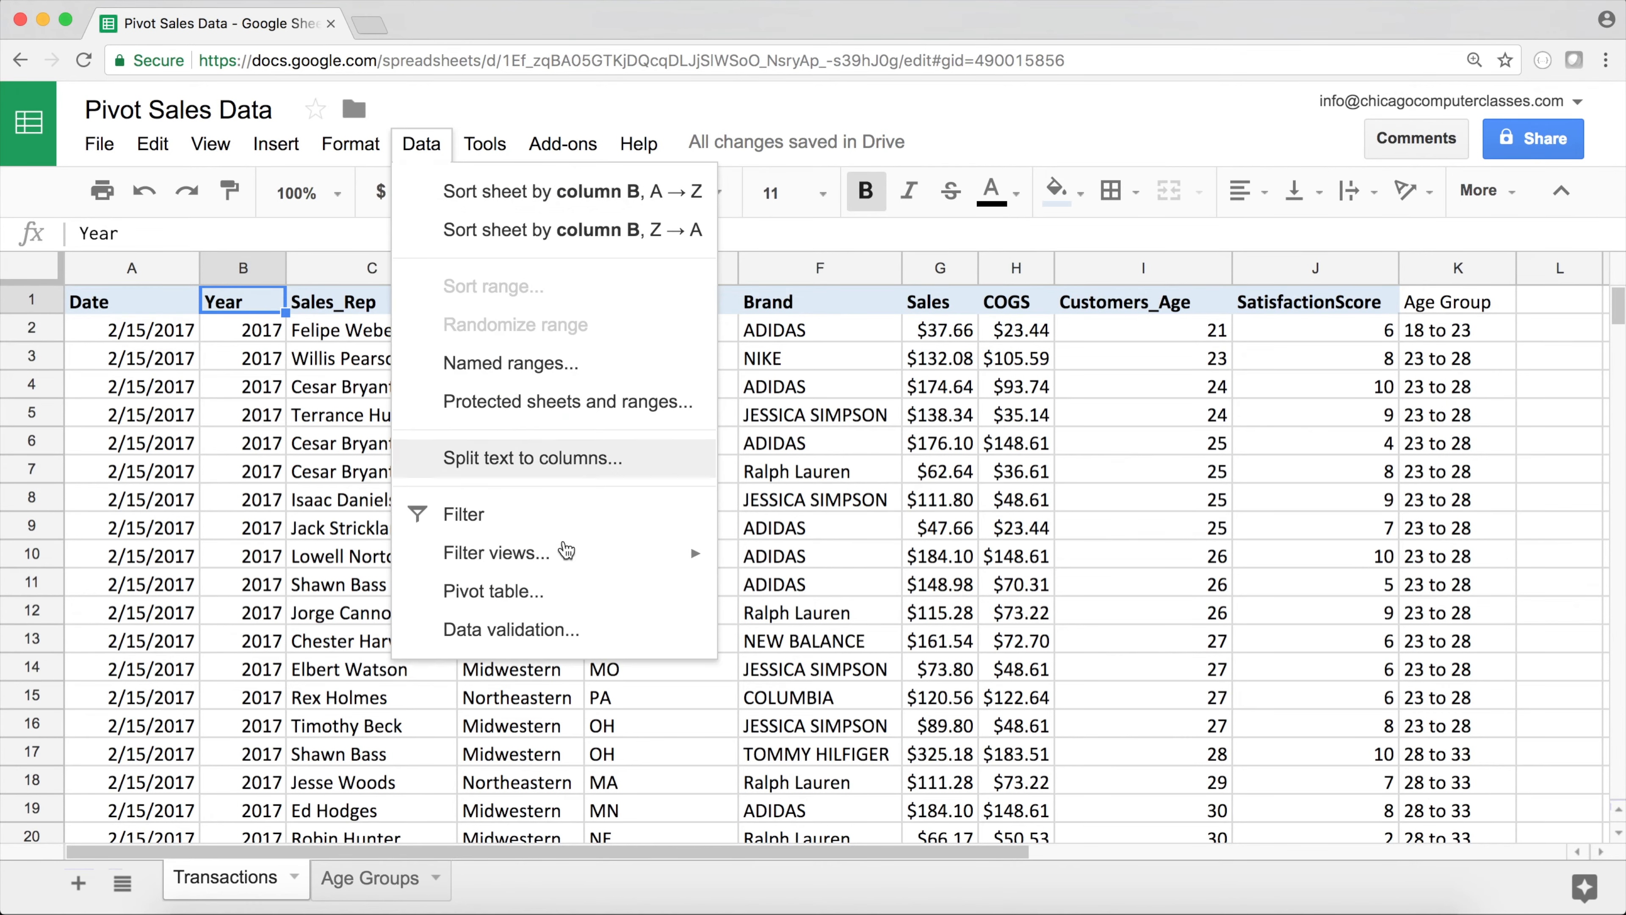
left_click(544, 599)
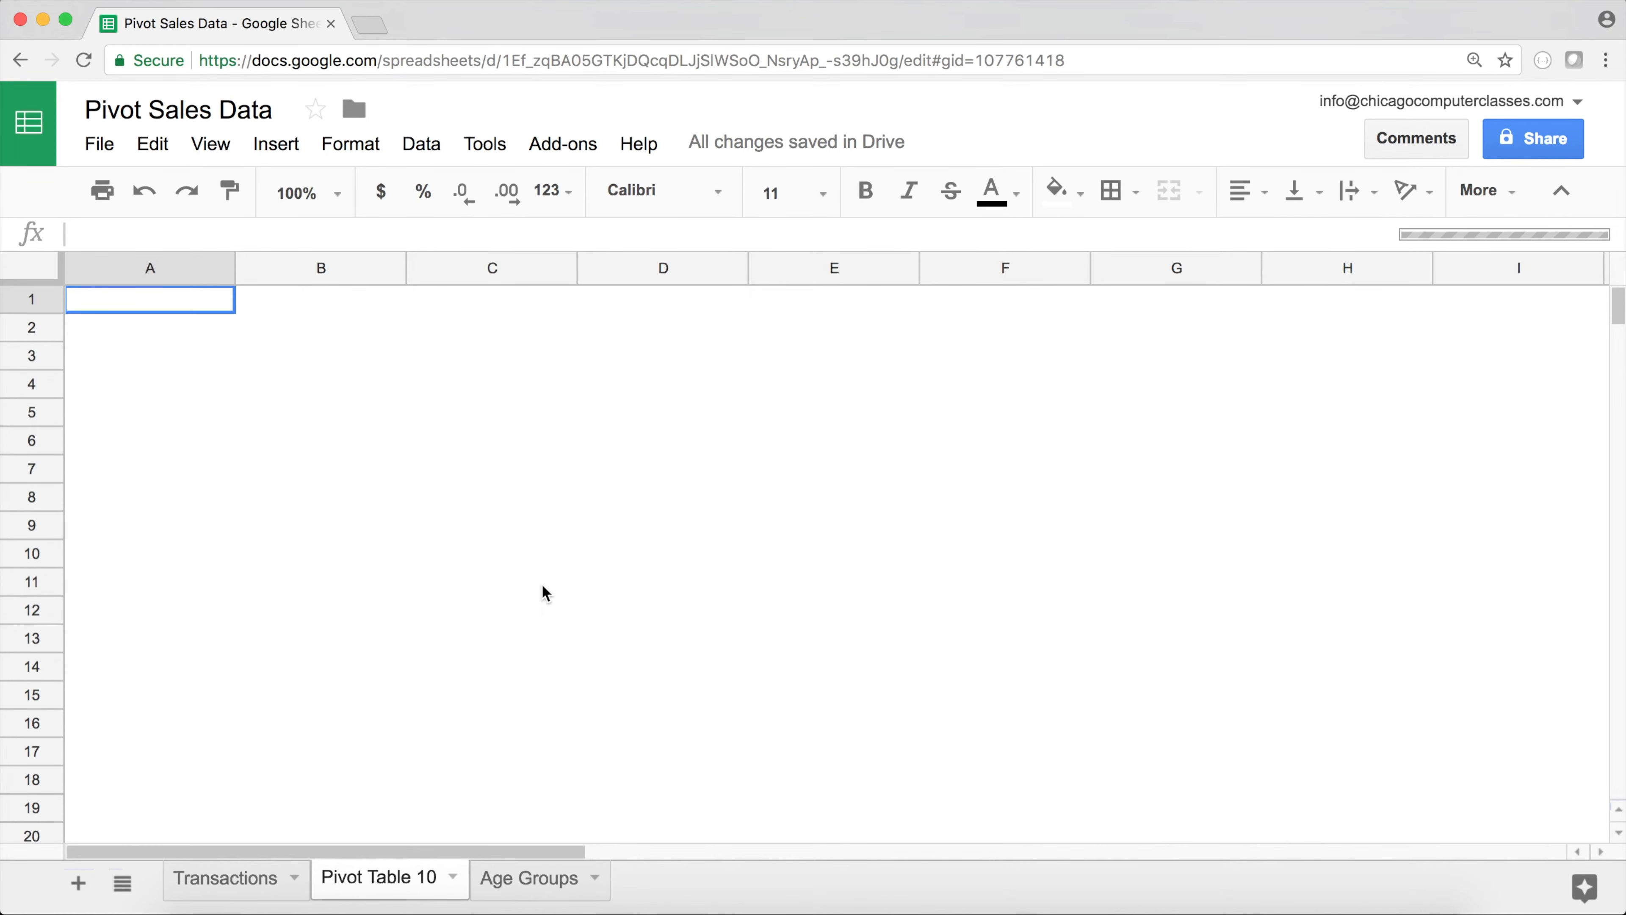
left_click(1371, 326)
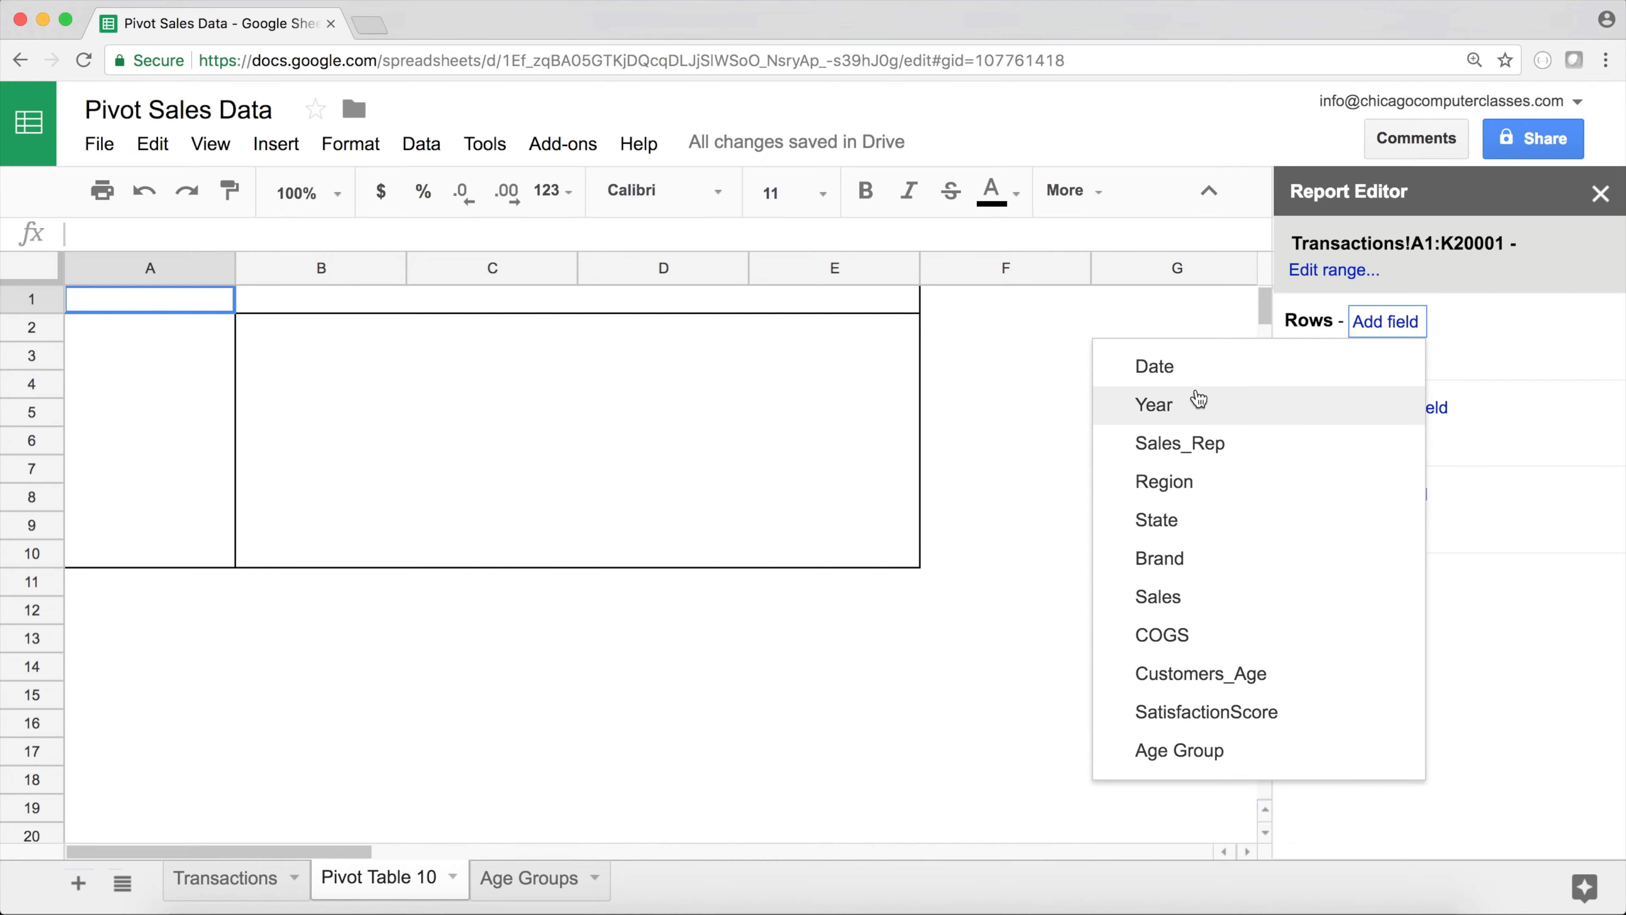
left_click(1217, 753)
Add Sales as the pivot table's value field, summarized by SUM, and examine the figures for each age group
left_click(1401, 678)
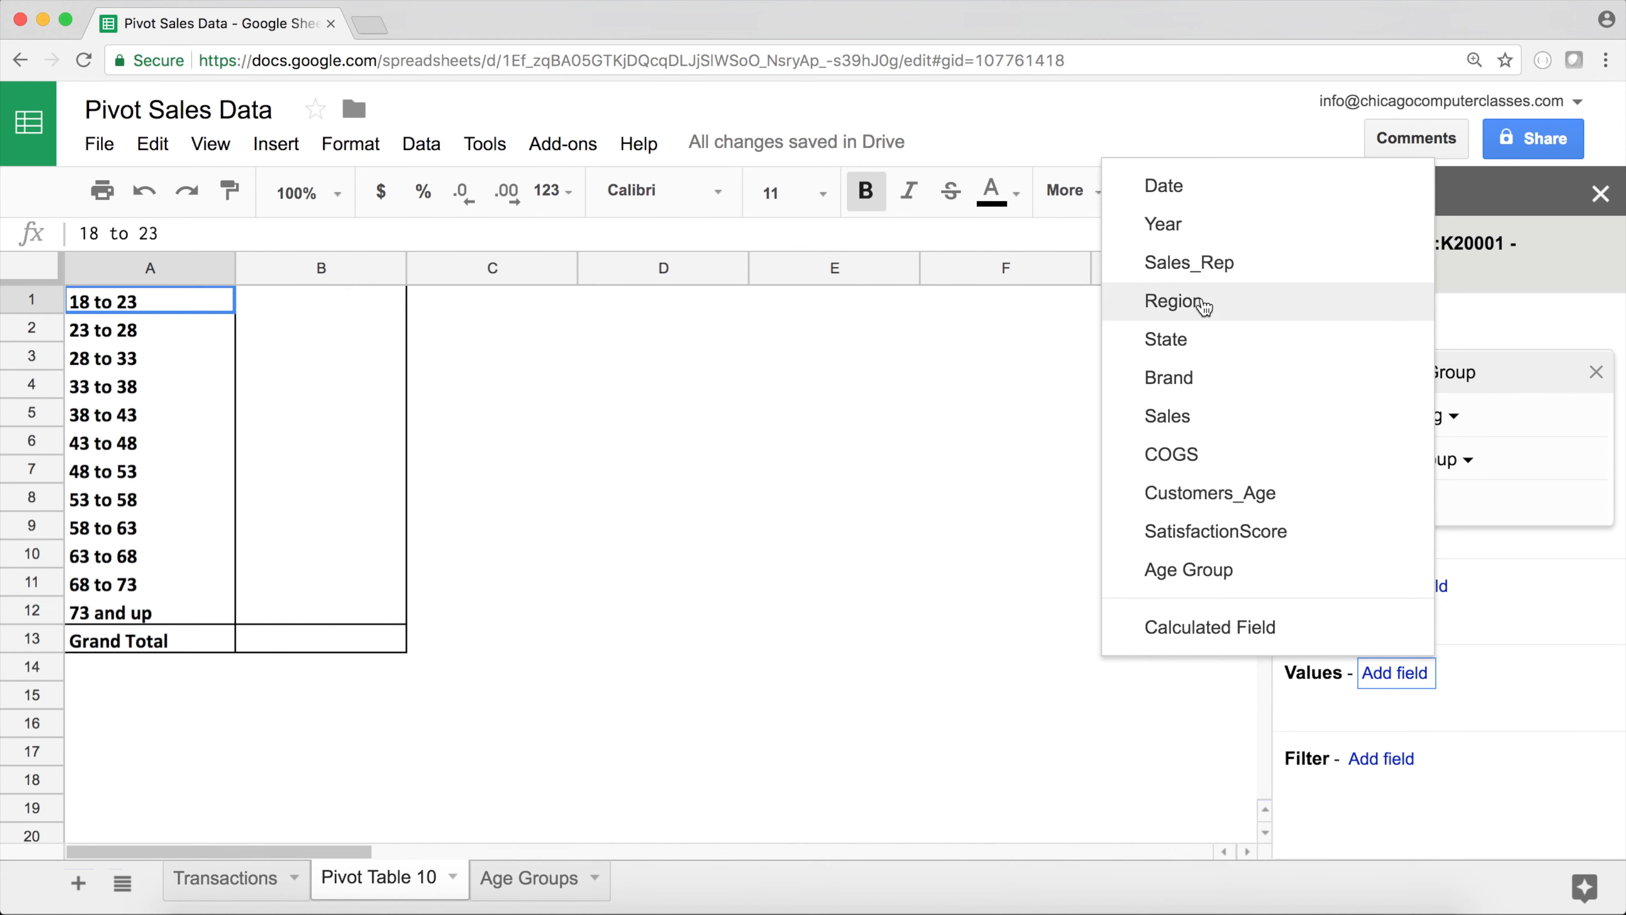
left_click(1223, 416)
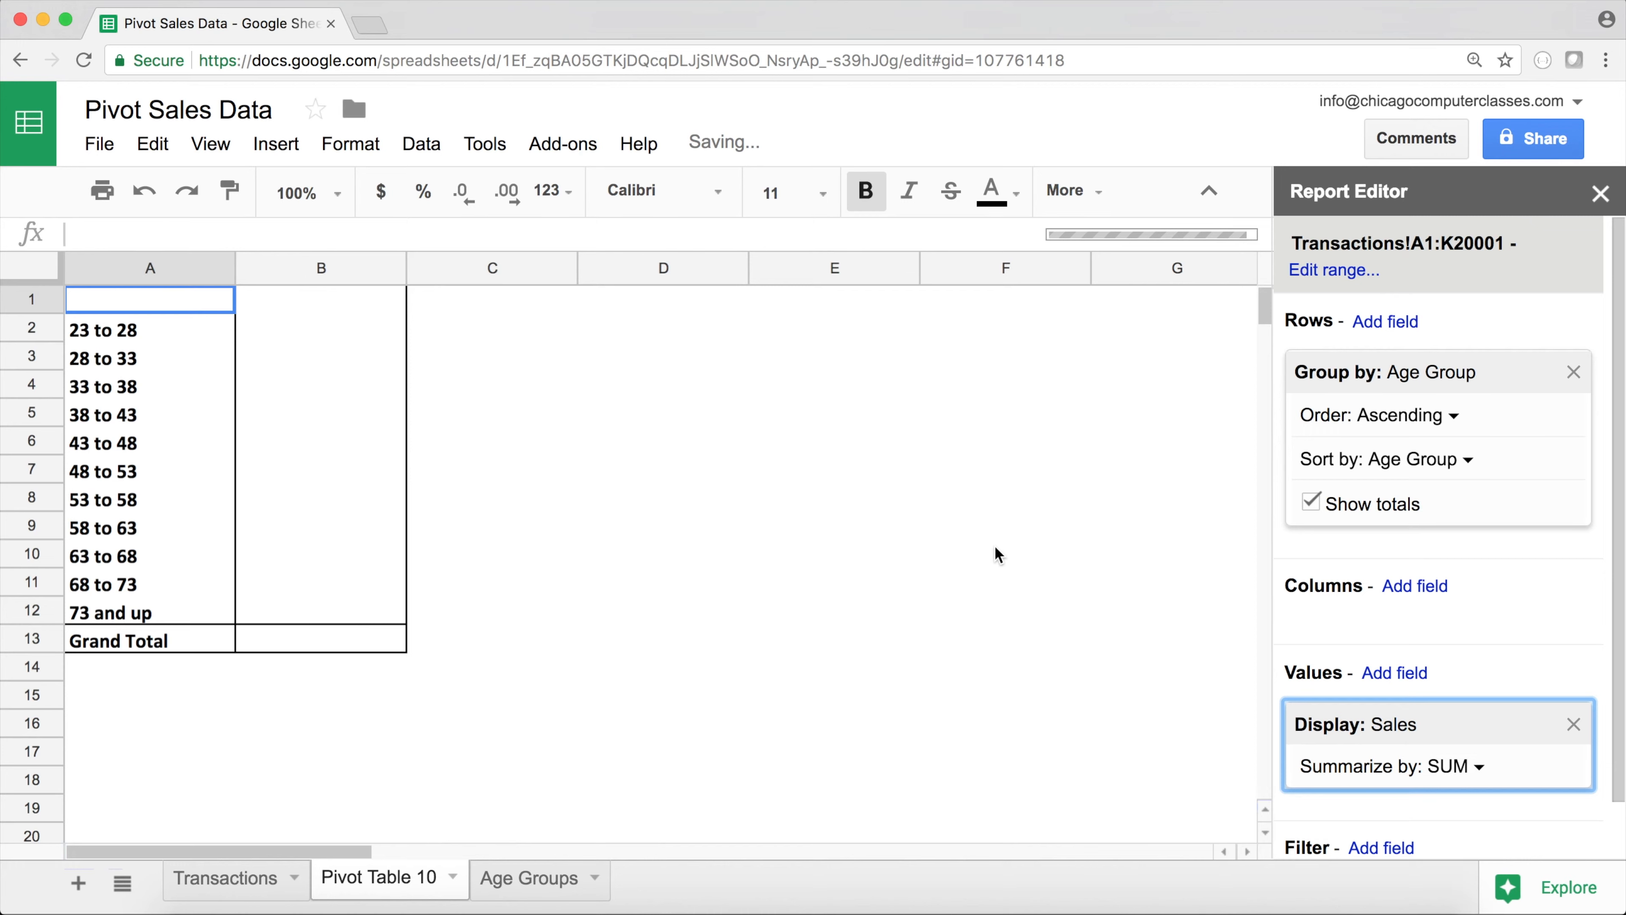
left_click_drag(346, 307, 356, 619)
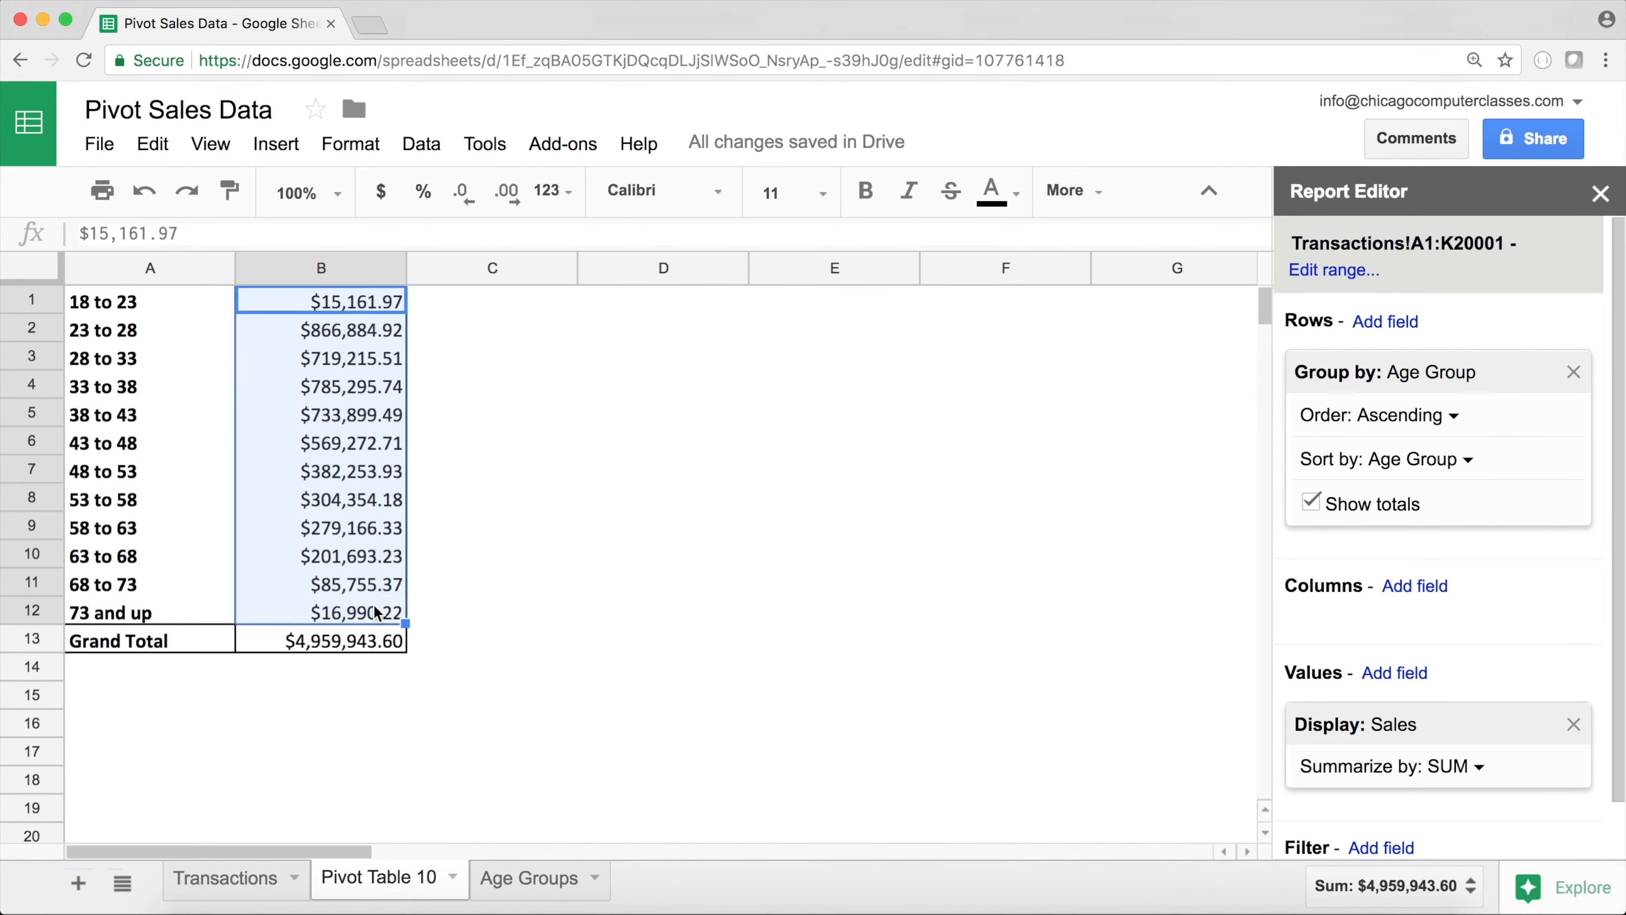
left_click(343, 502)
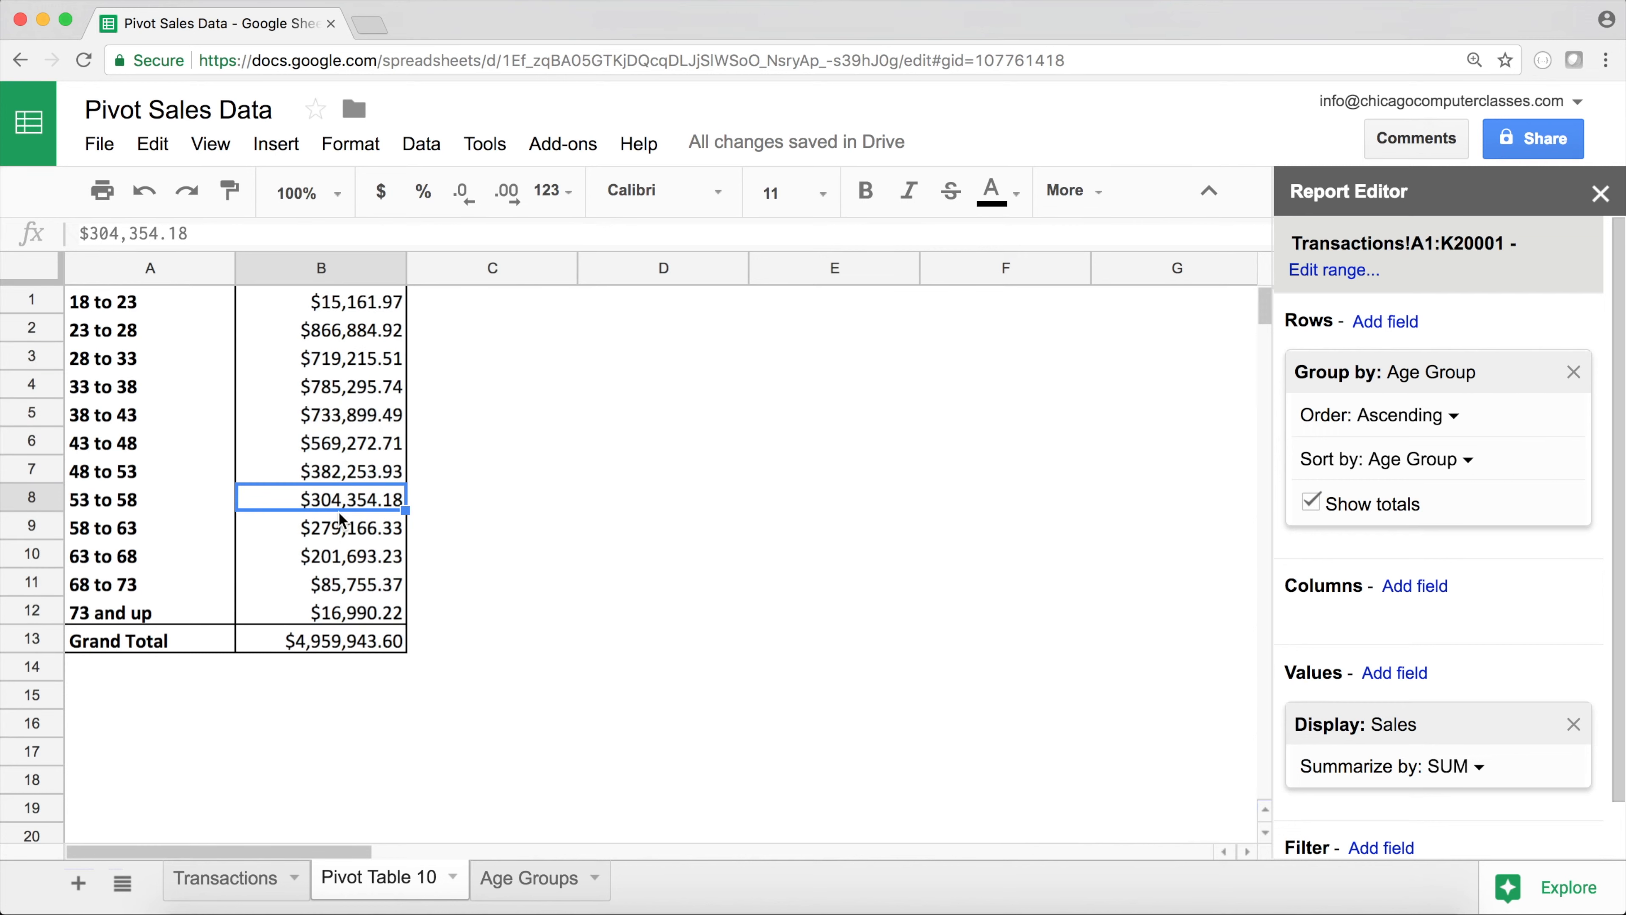
Replace the Sales value field in the pivot table with SatisfactionScore, summarized by AVERAGE
left_click(1571, 725)
left_click(1396, 672)
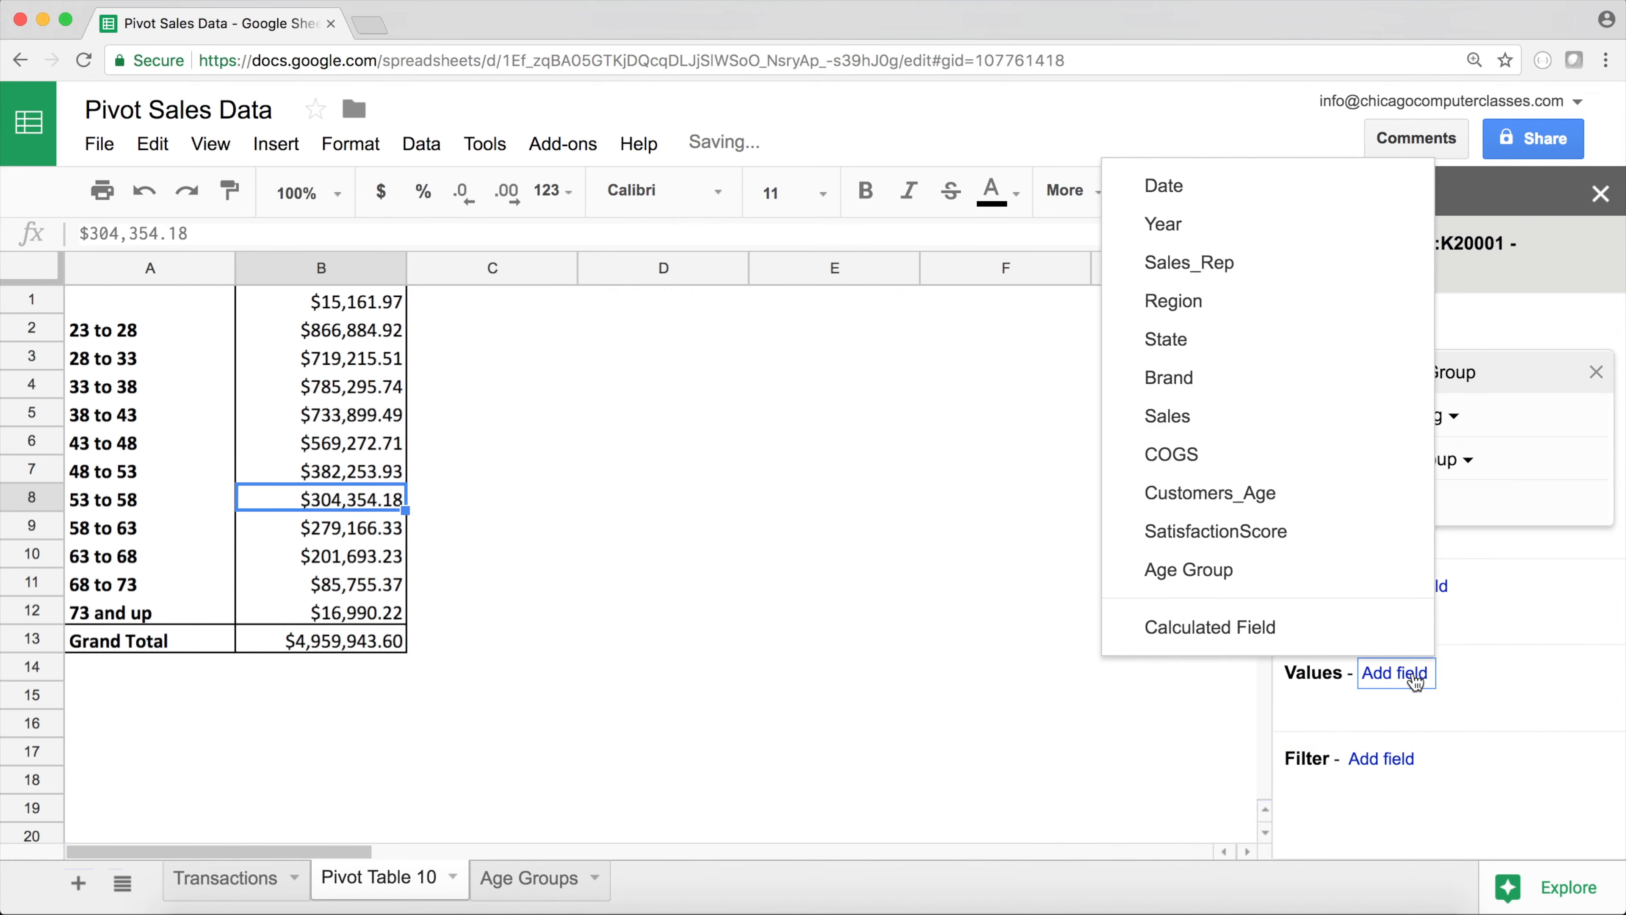
left_click(1277, 530)
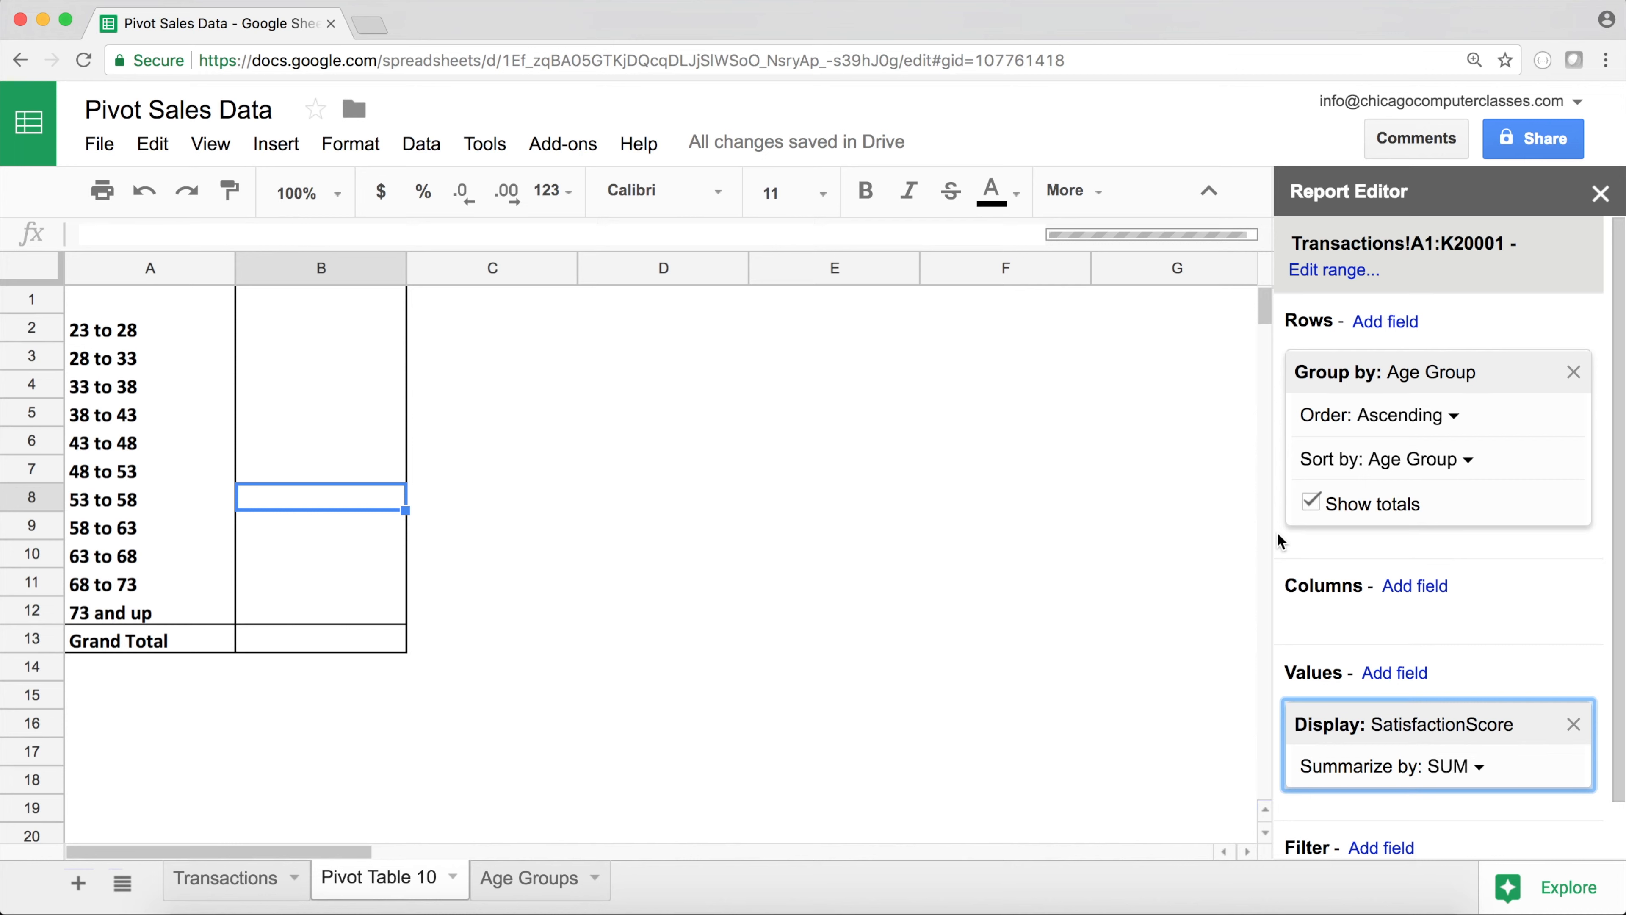
left_click(1466, 766)
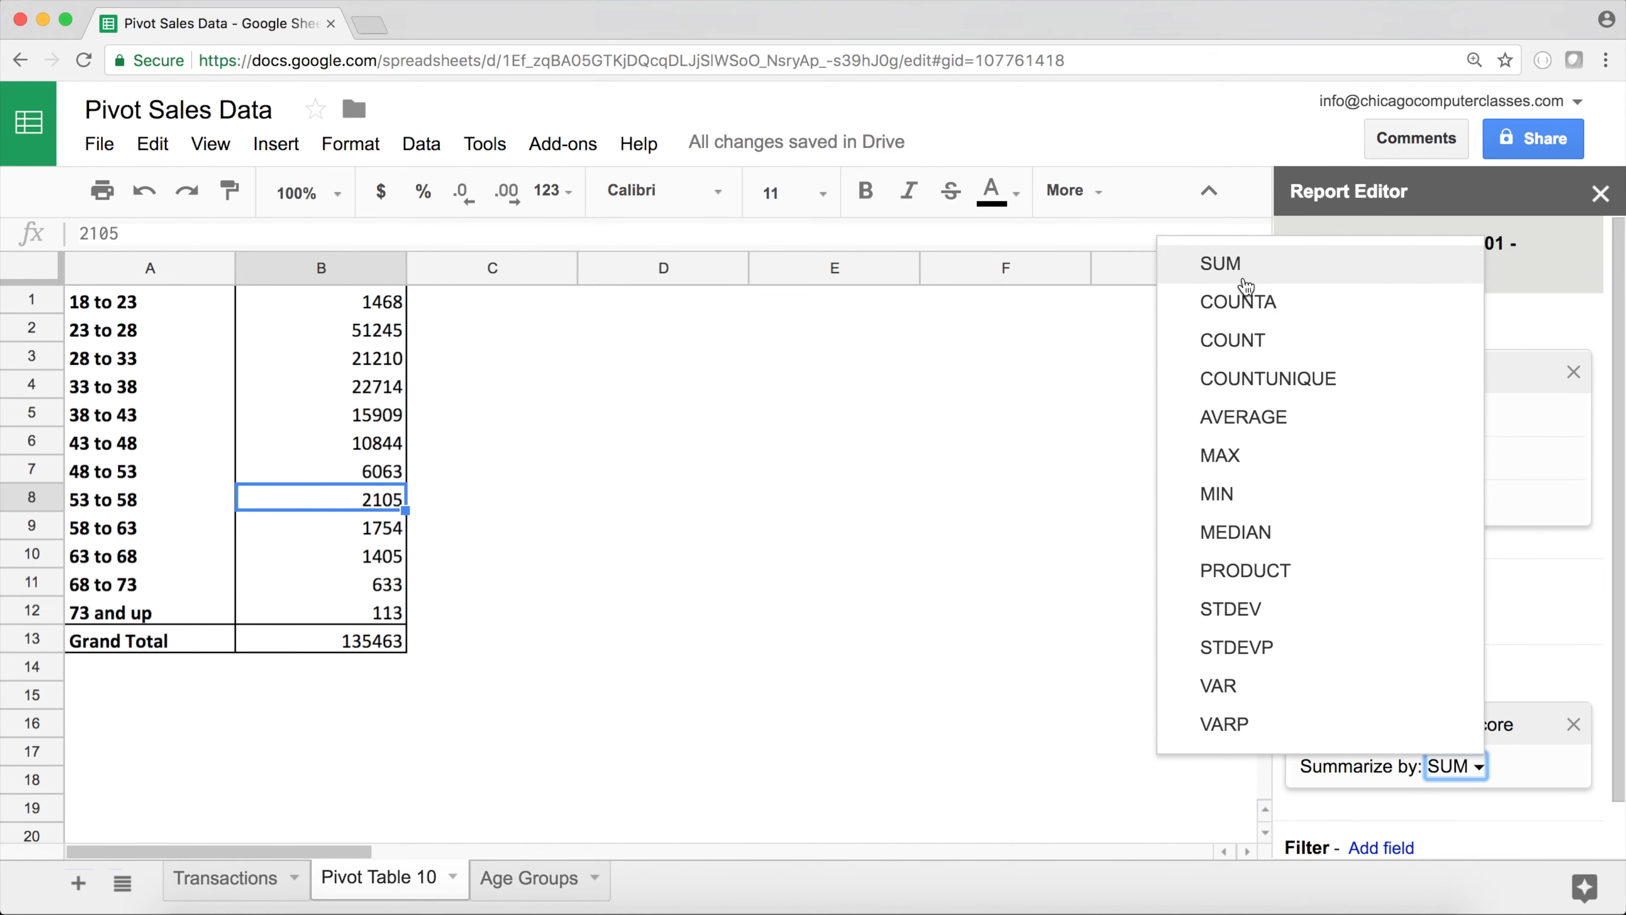
left_click(1268, 423)
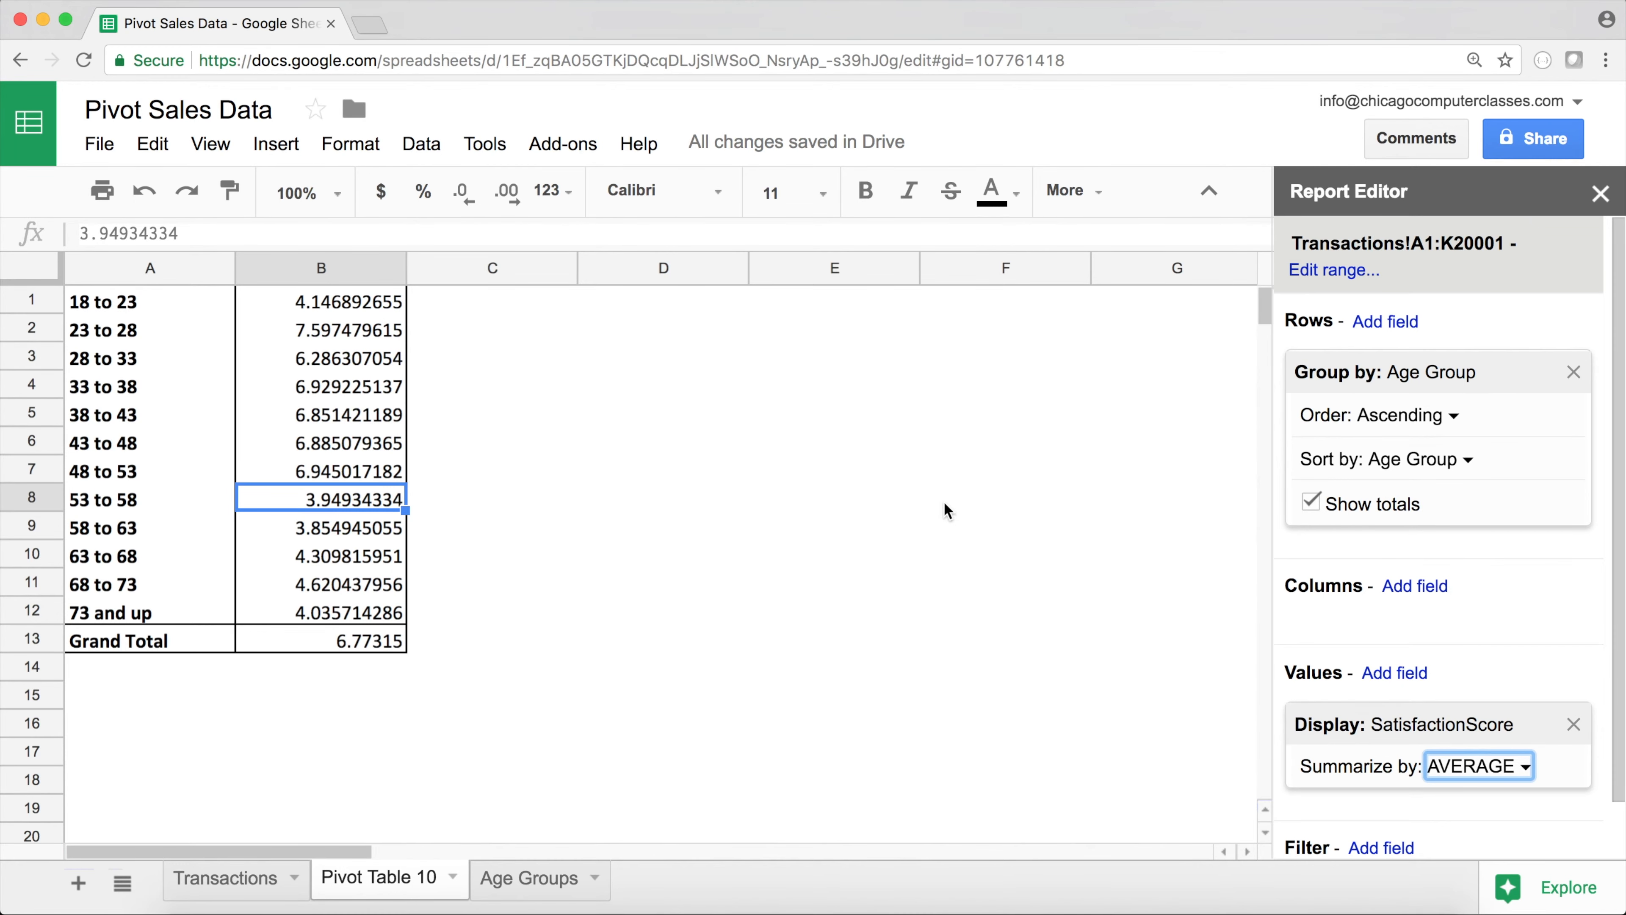
Compare the average satisfaction scores of the 18 to 23, 23 to 53, and 53 and older age groups
left_click(321, 305)
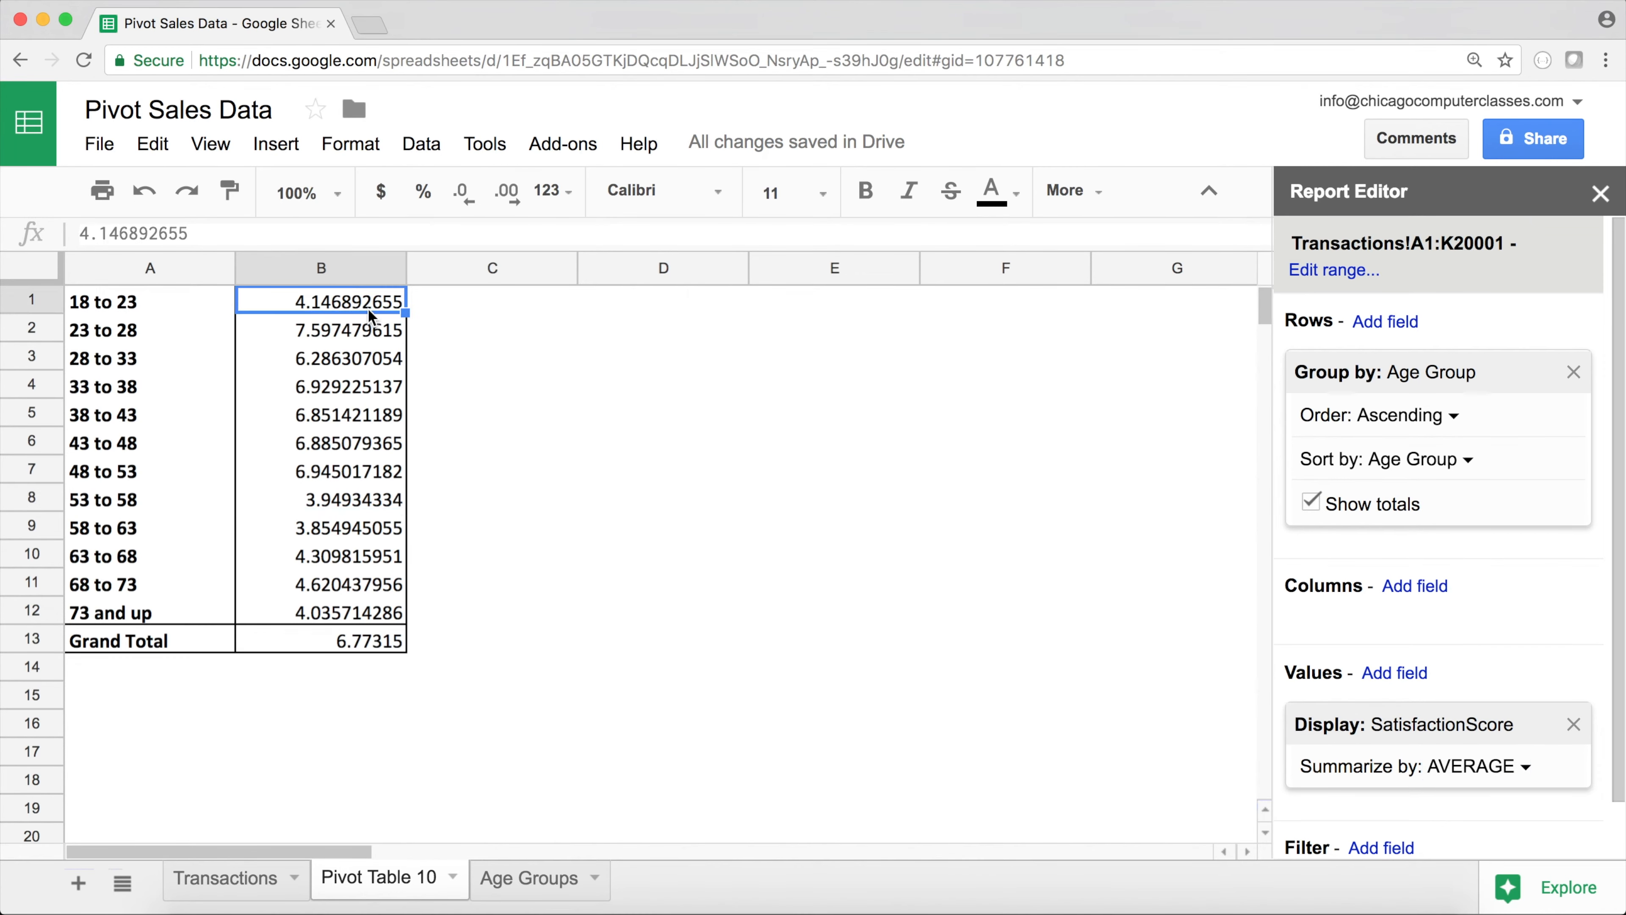
left_click(336, 332)
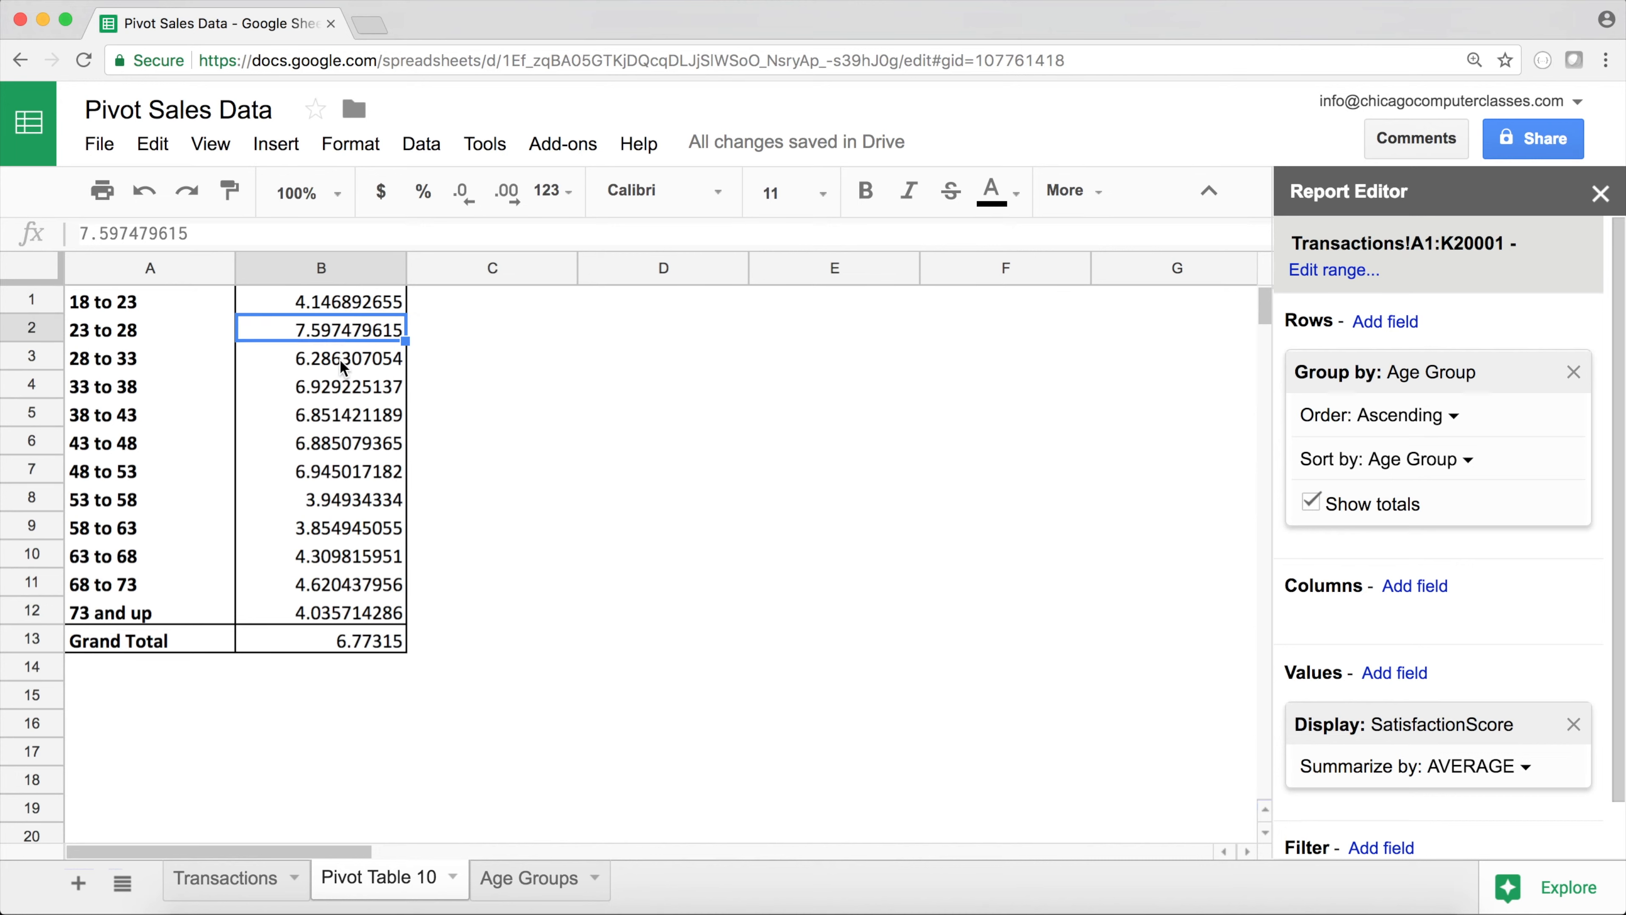
left_click(313, 497)
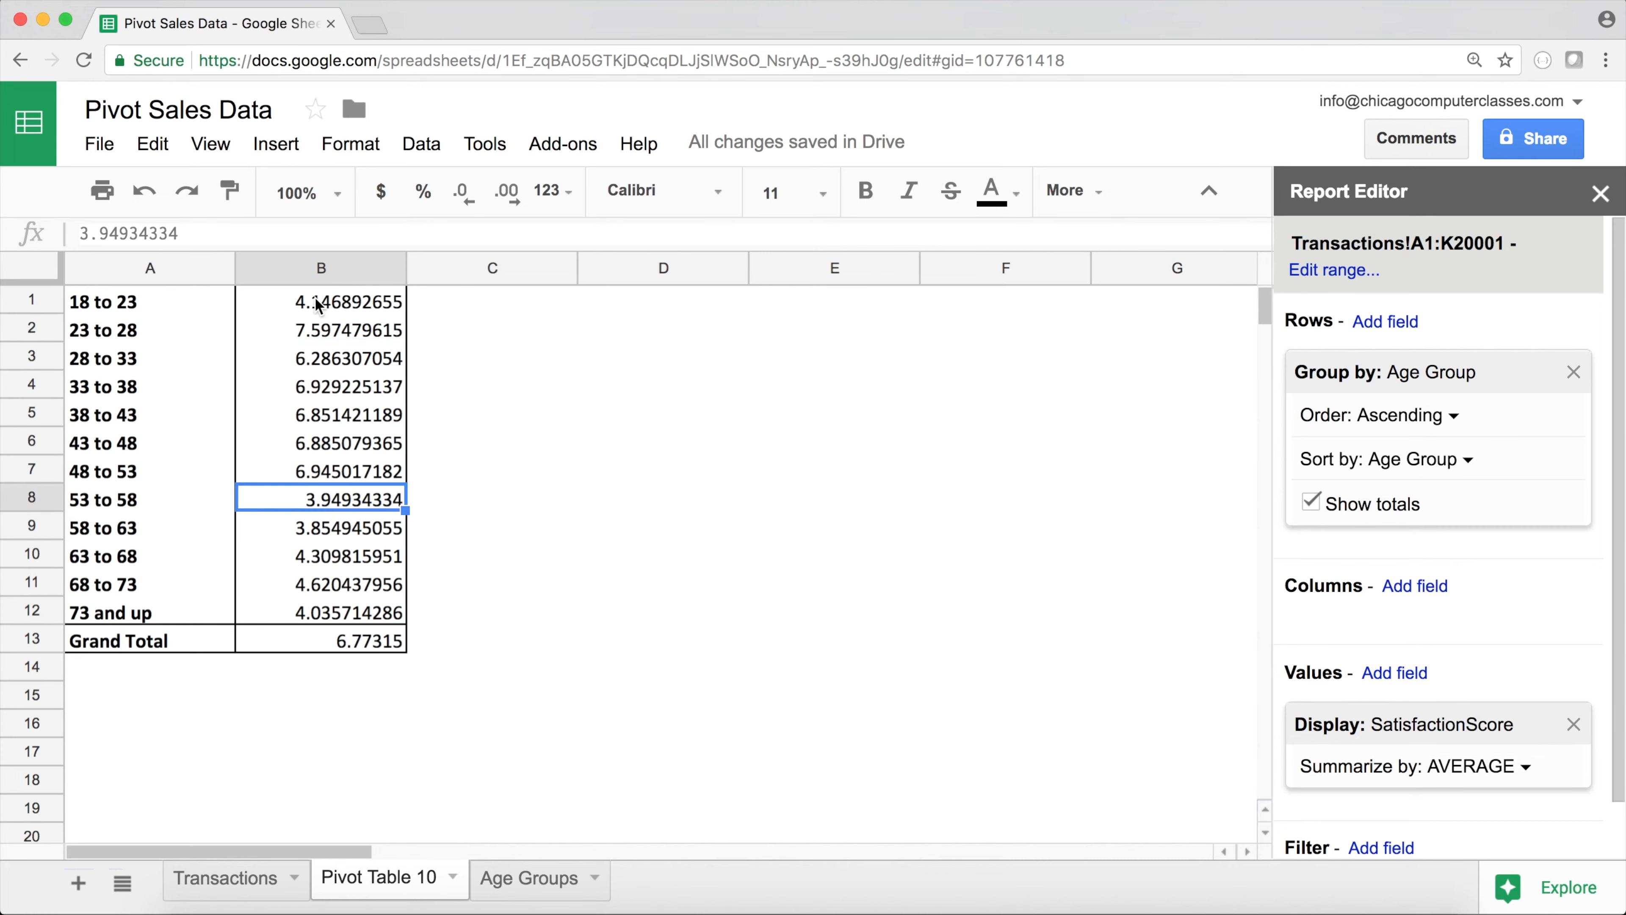
left_click_drag(209, 505, 327, 612)
left_click(201, 511)
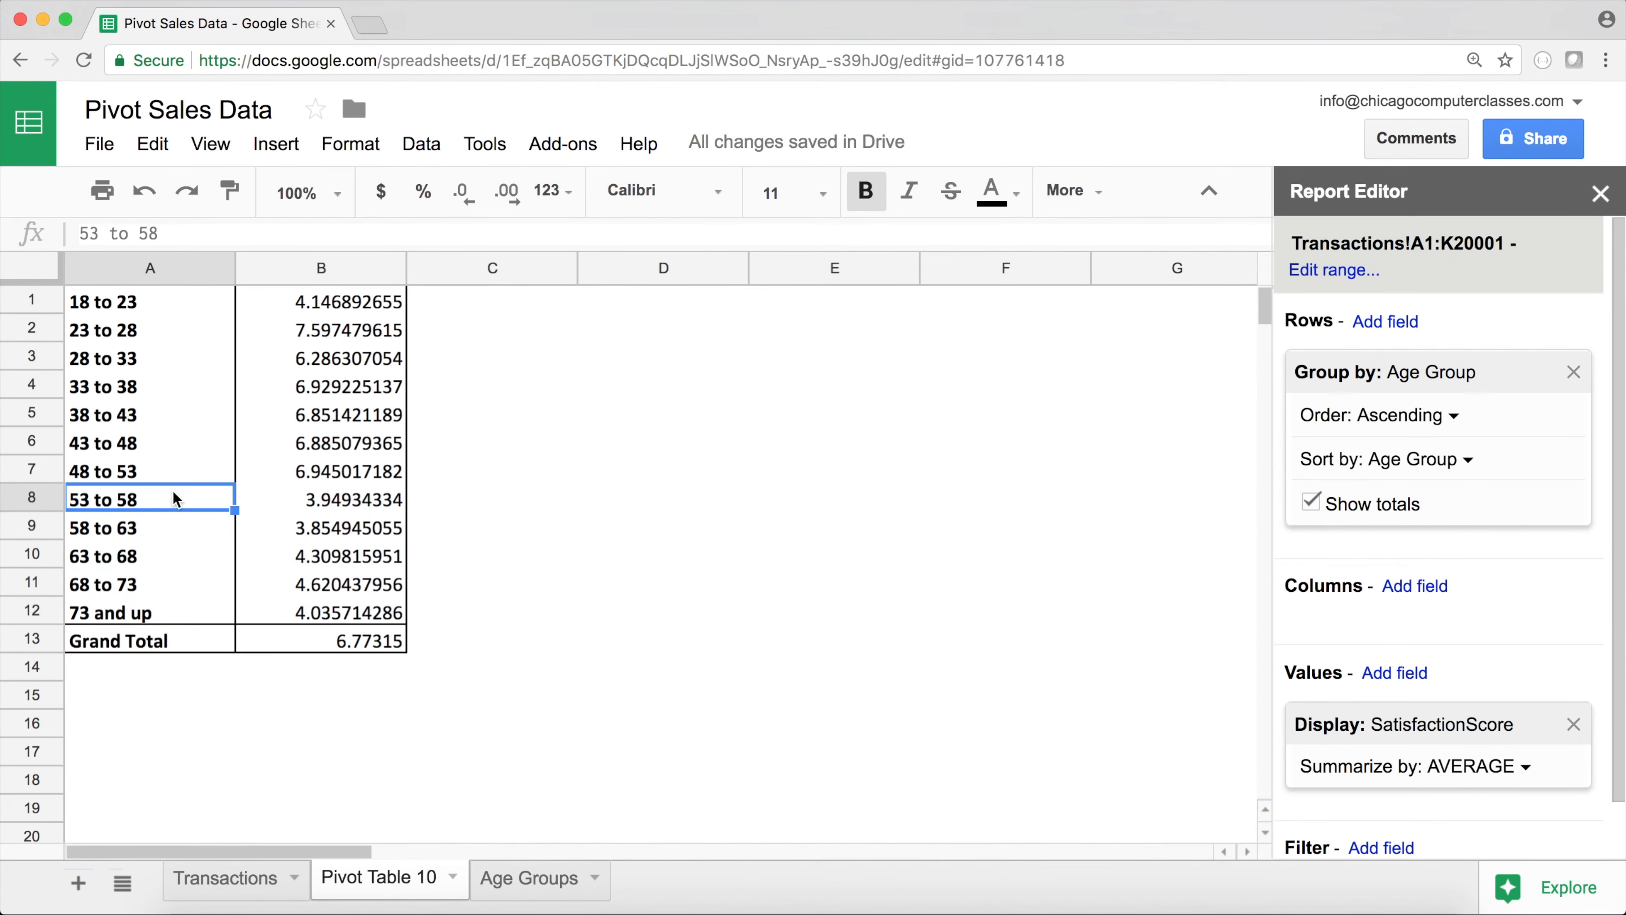
left_click_drag(309, 509, 364, 612)
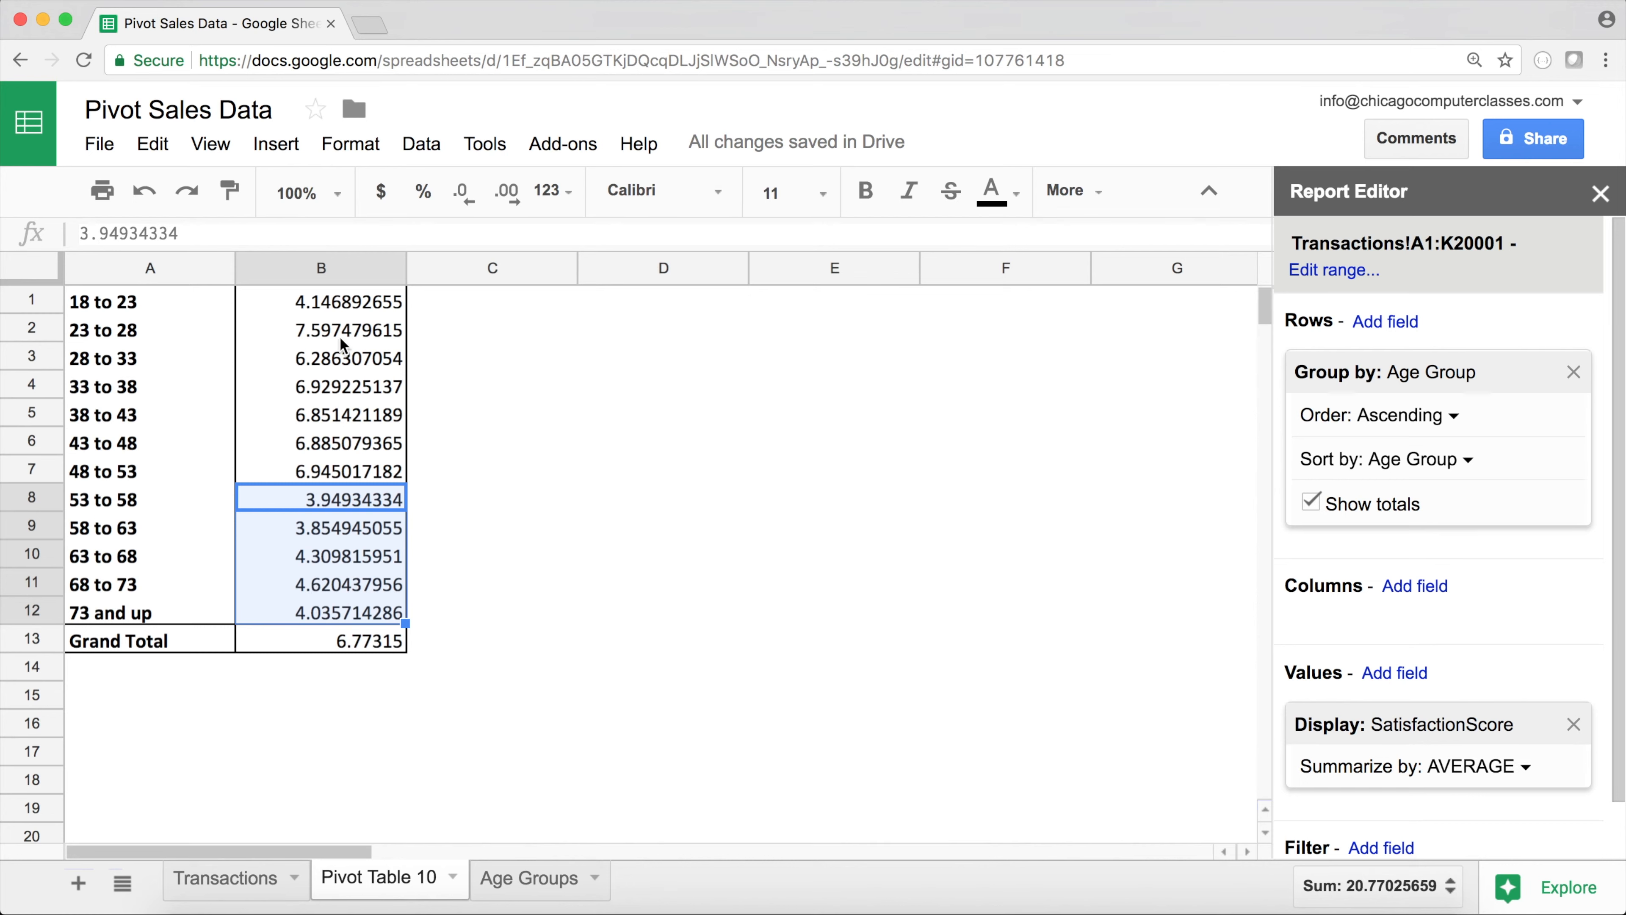
left_click_drag(340, 333, 346, 468)
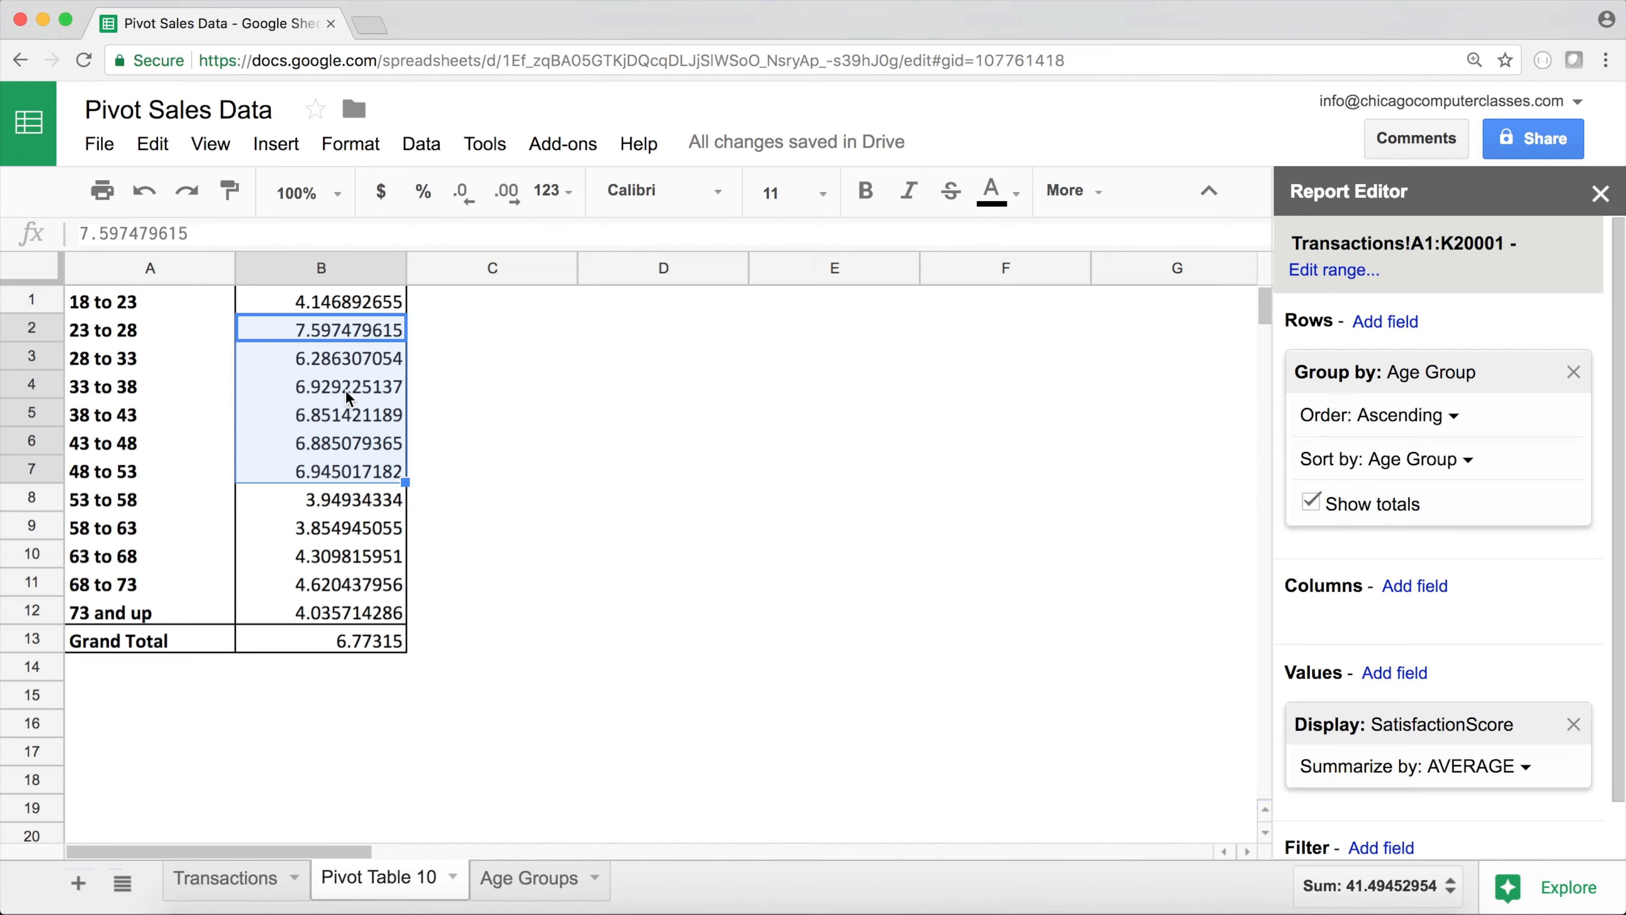
left_click(382, 304)
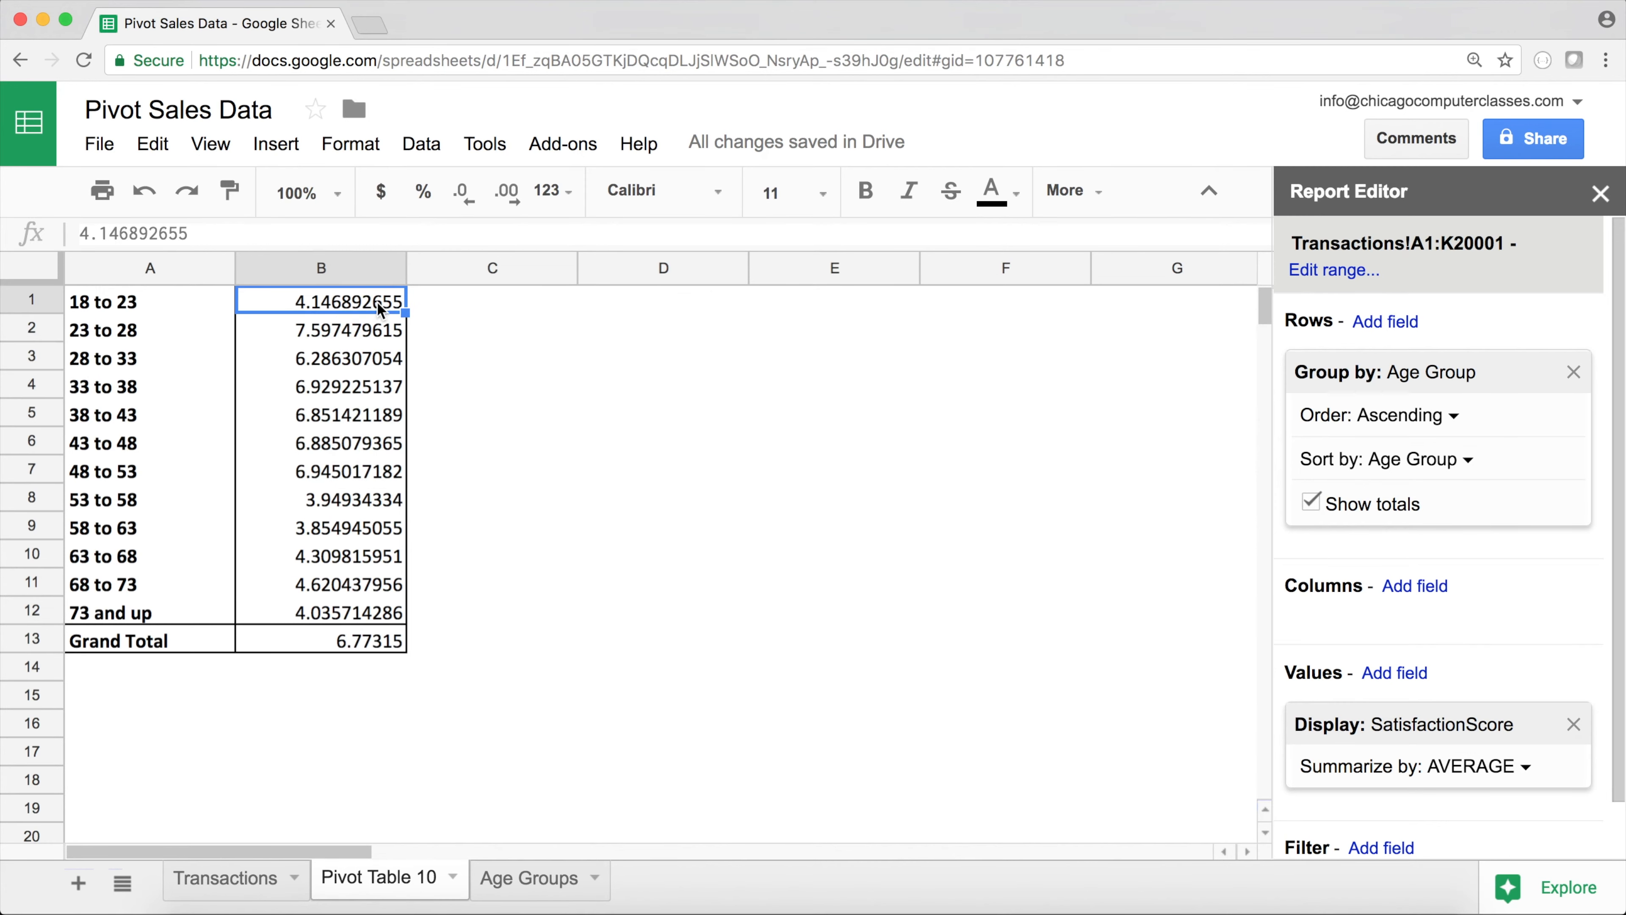
Try MEDIAN as the SatisfactionScore summary, inspect the values per age group, and return the summary to AVERAGE
left_click(1451, 769)
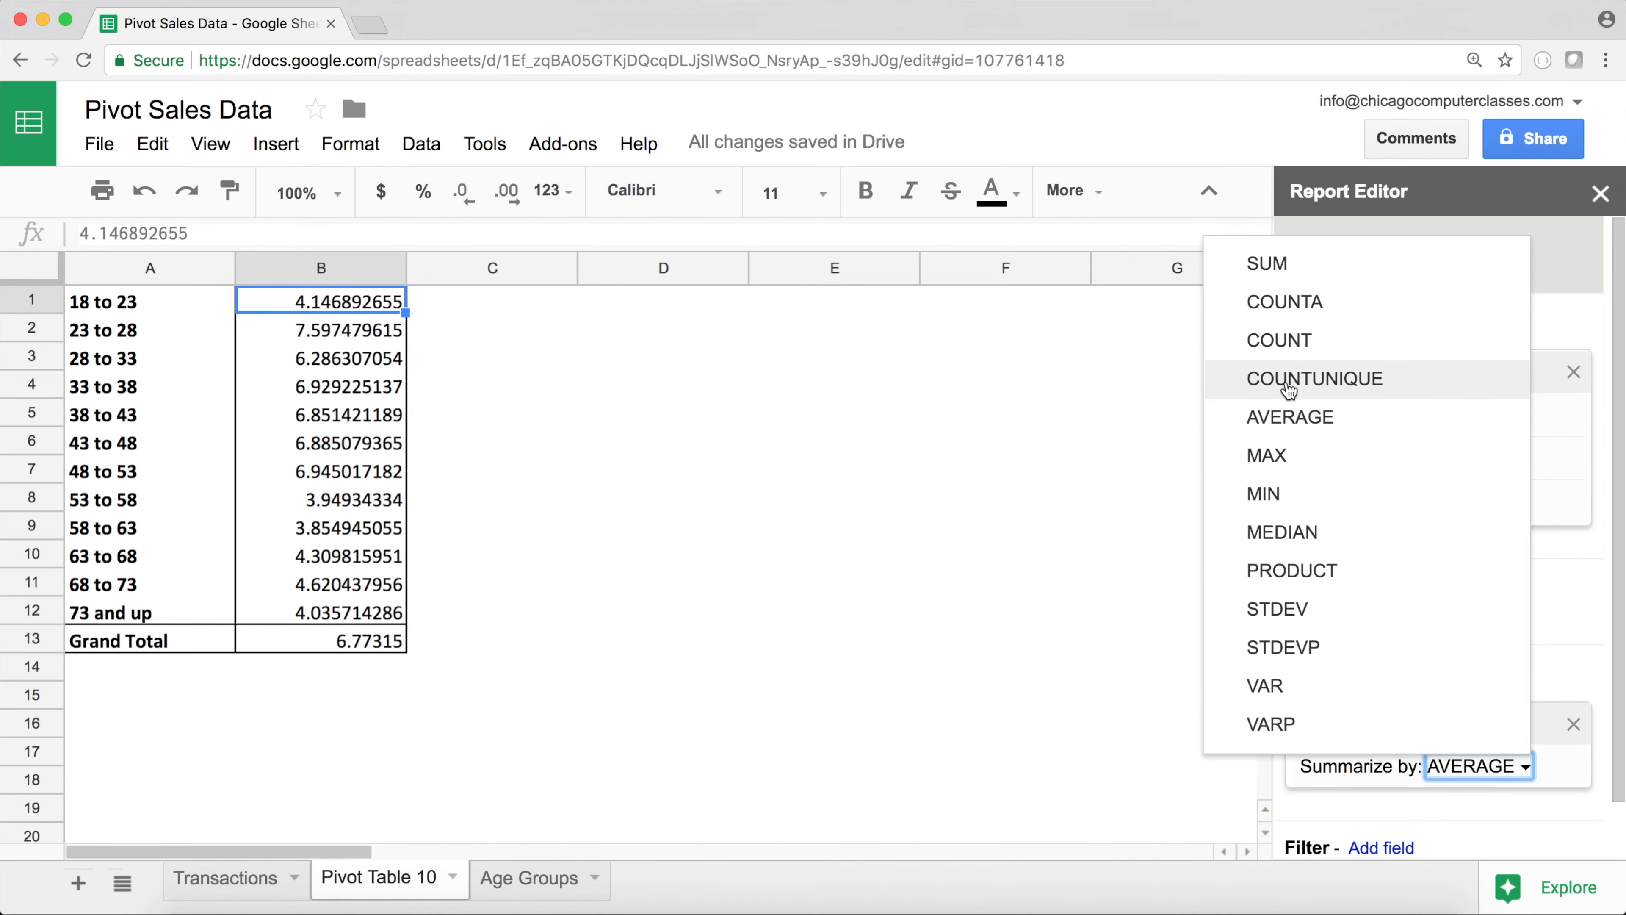
left_click(1324, 530)
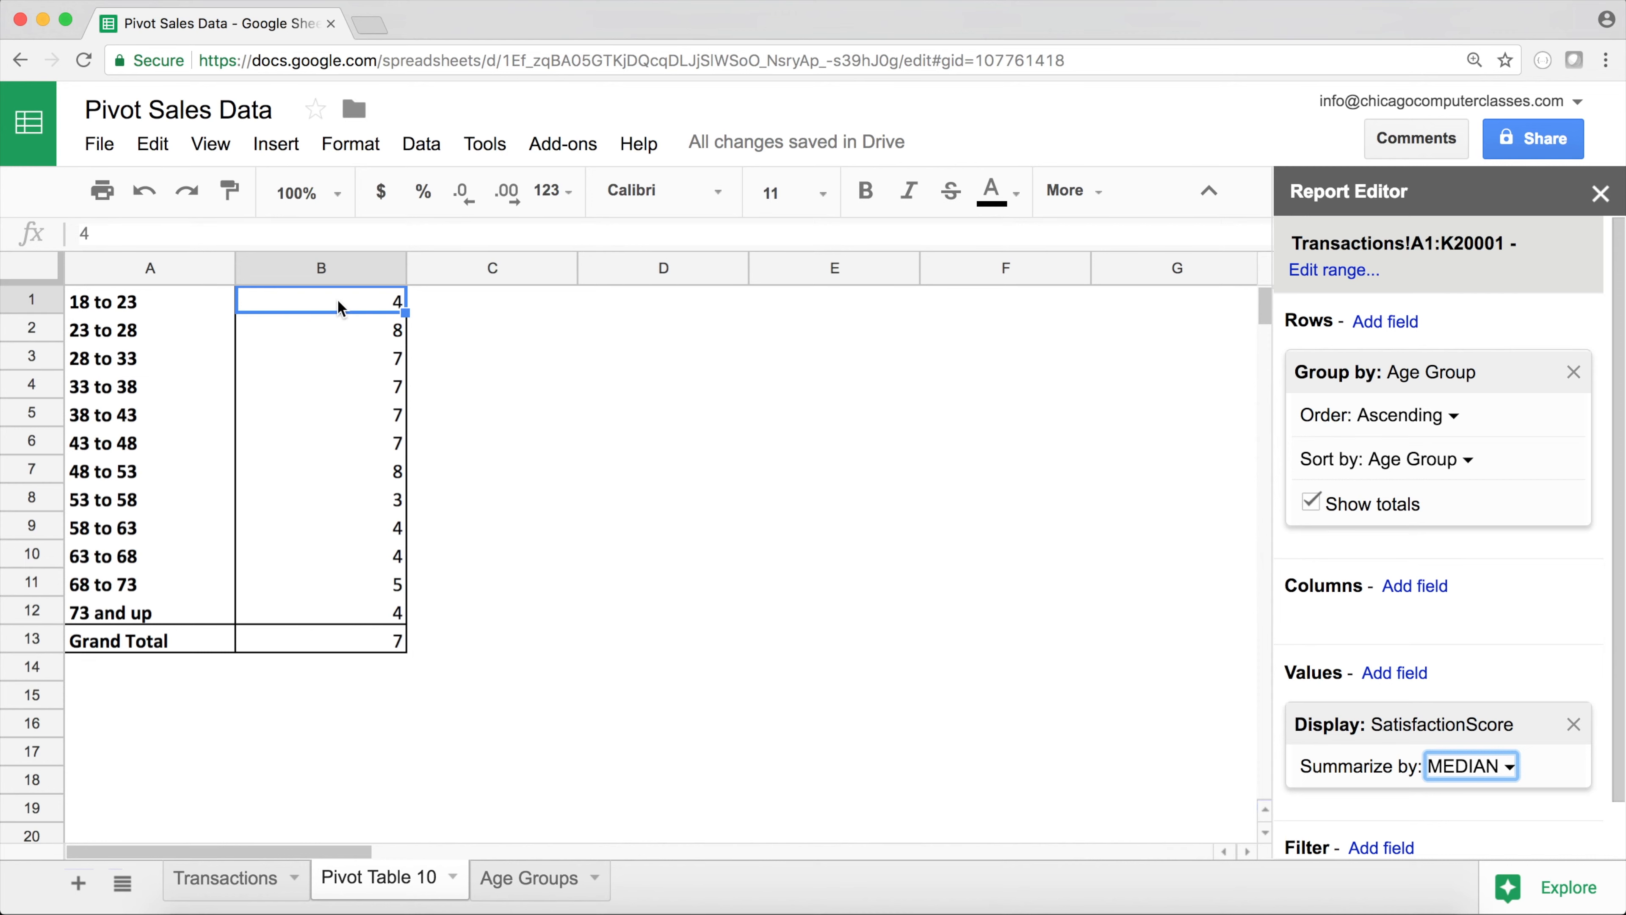
left_click(365, 329)
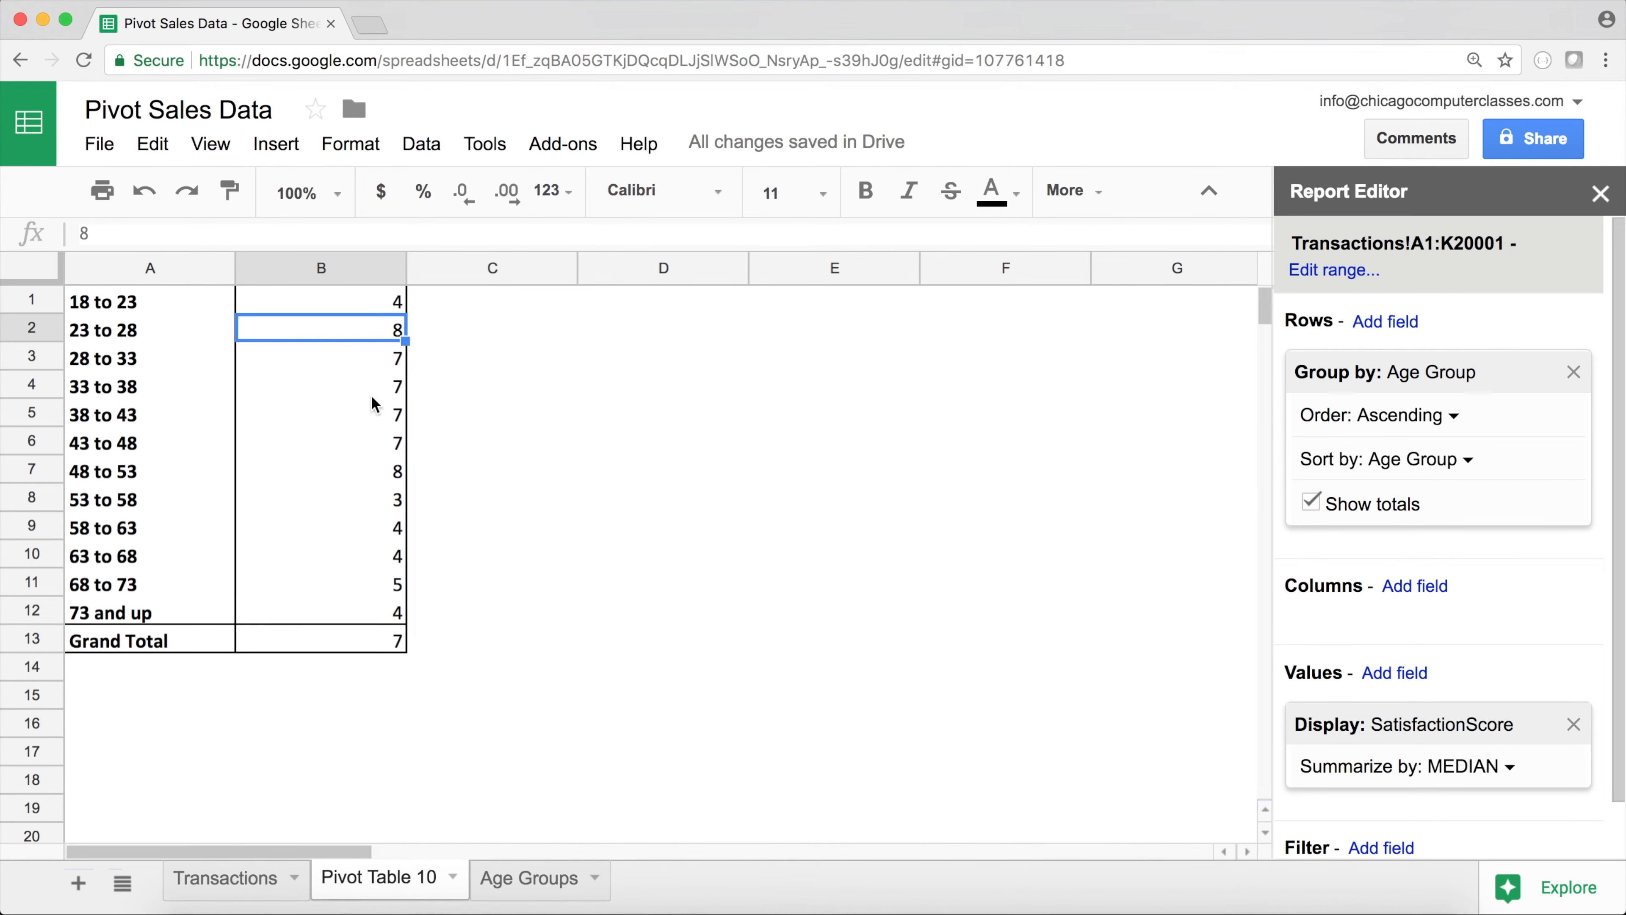
left_click(376, 453)
left_click(360, 474)
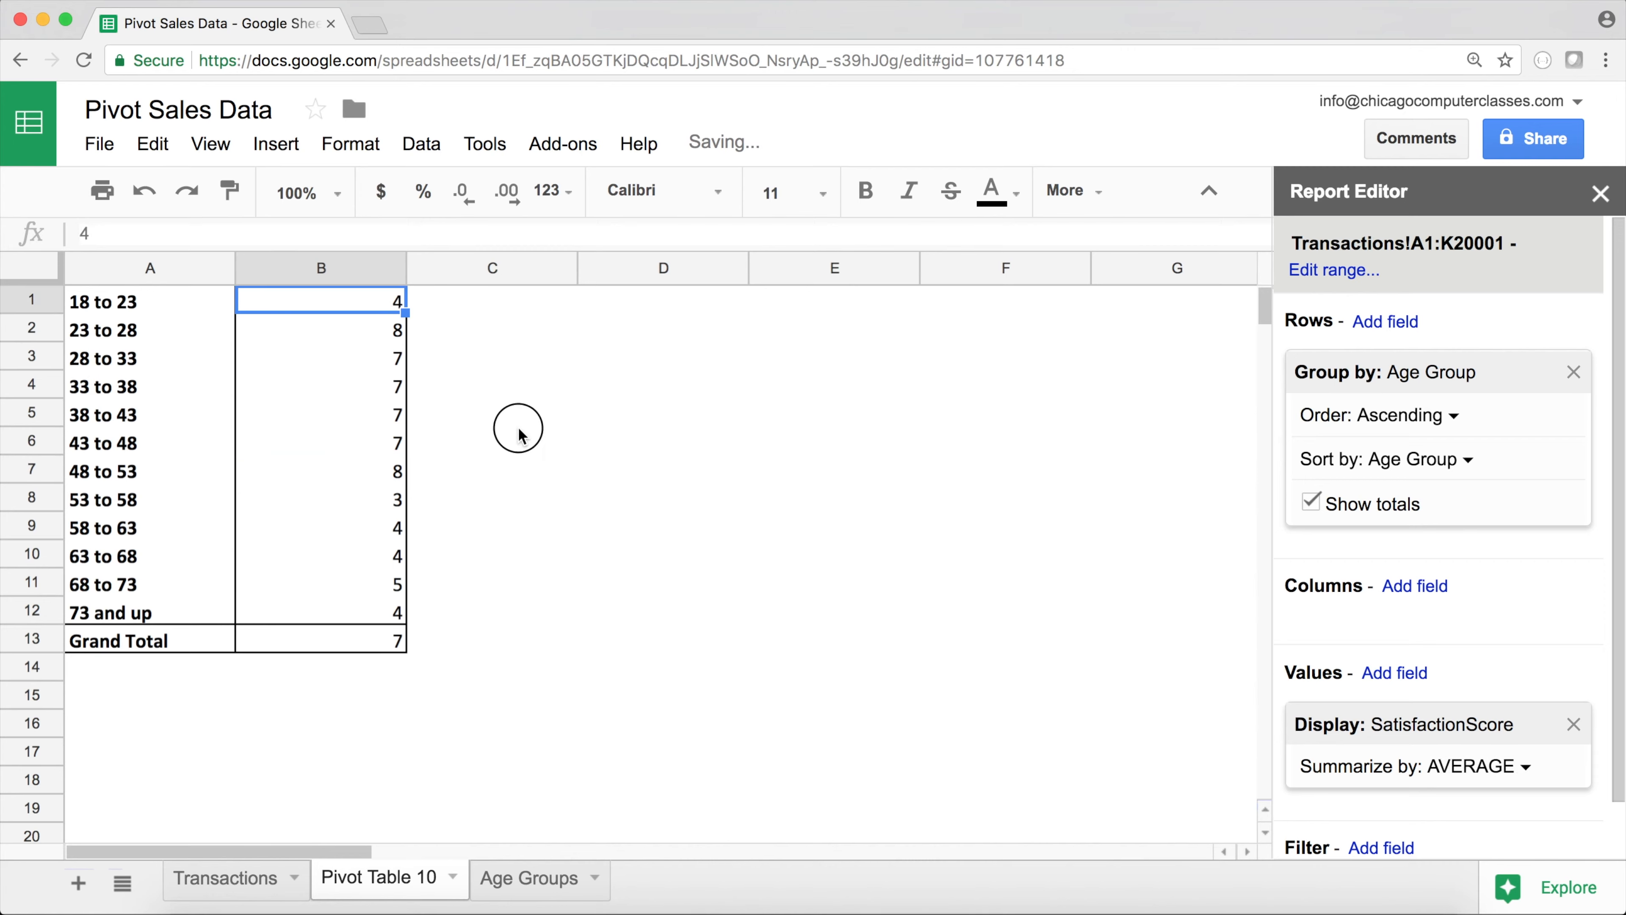
left_click(519, 424)
Examine the individual scores in the SatisfactionScore column of the Transactions sheet and return to the Pivot Table 10 sheet
left_click(363, 501)
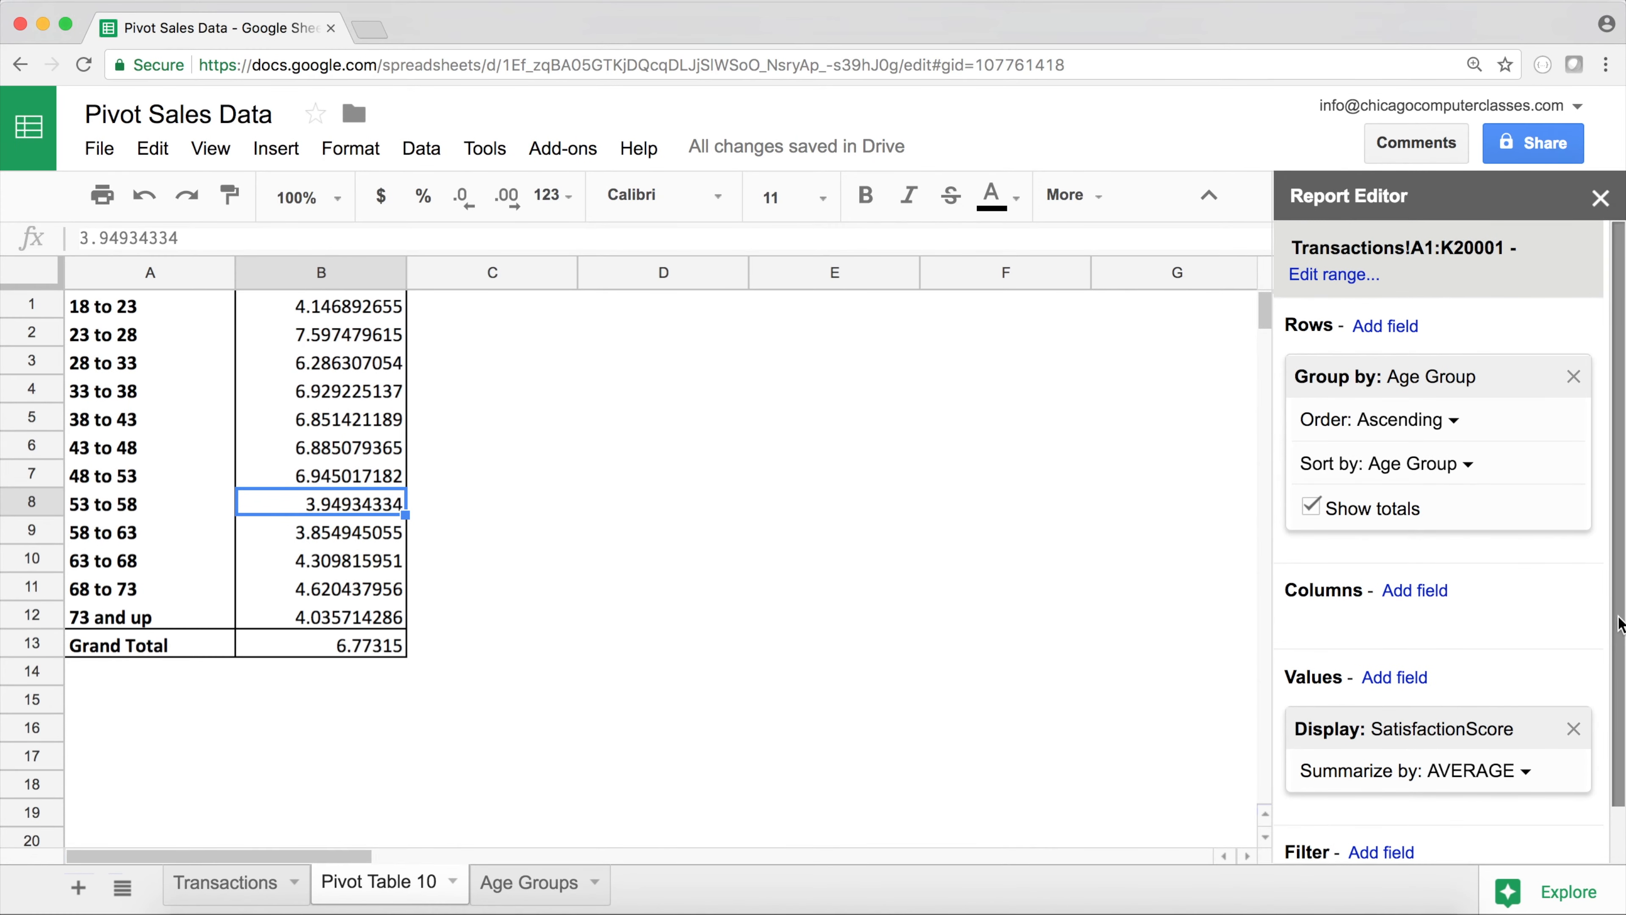
scroll(1611, 625, "down", 1)
scroll(447, 403, "down", 1)
scroll(446, 404, "up", 1)
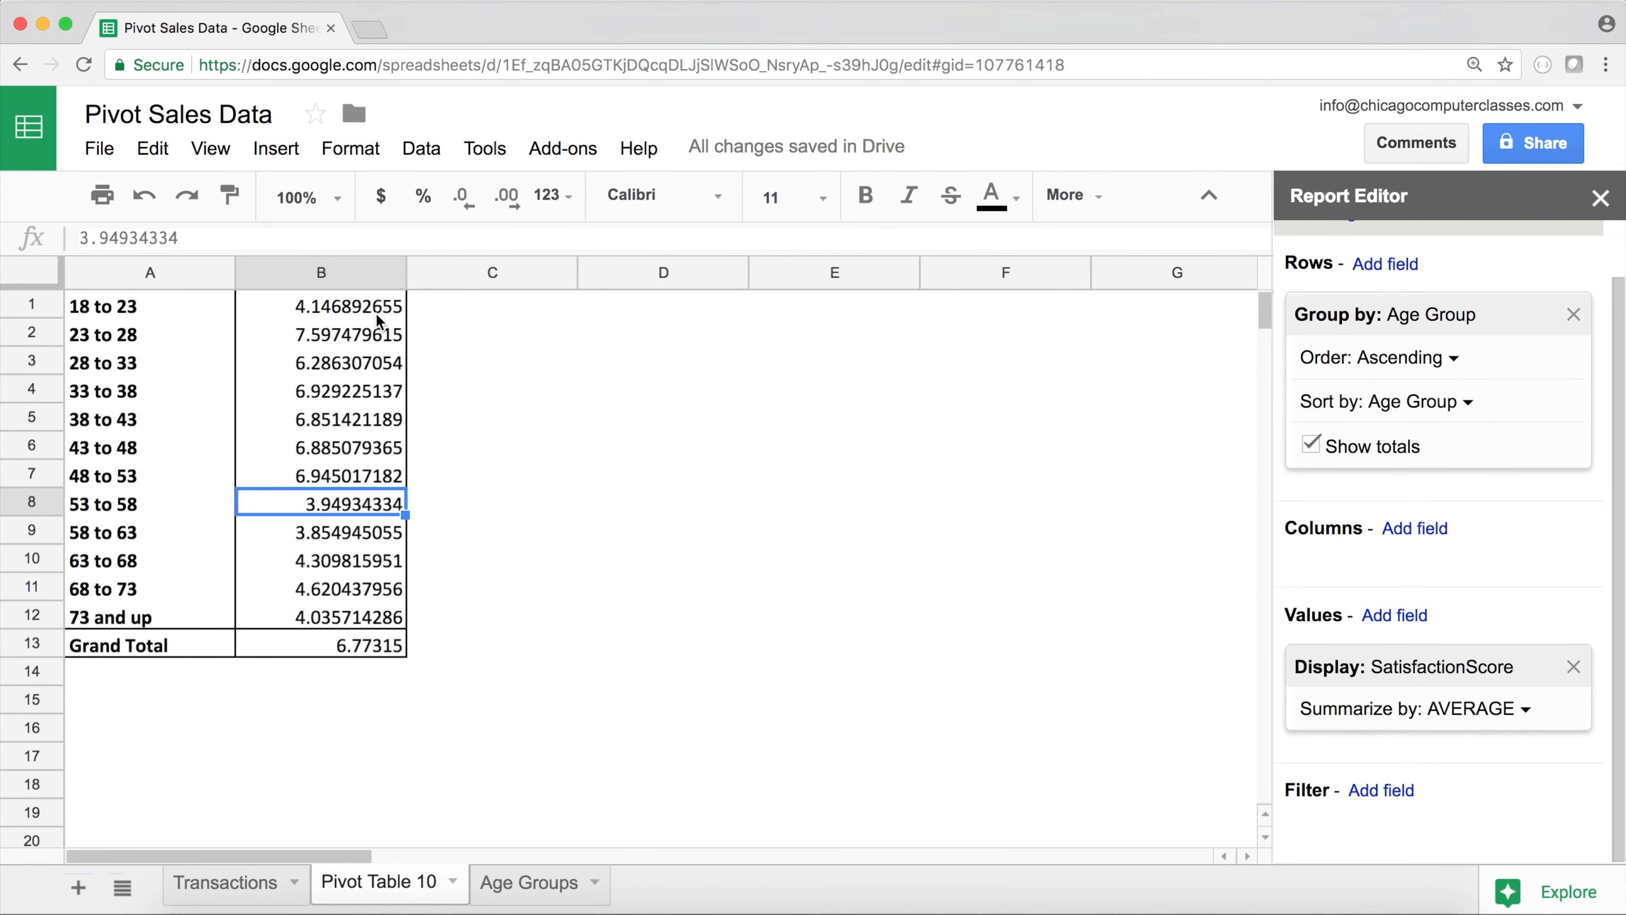
left_click(275, 882)
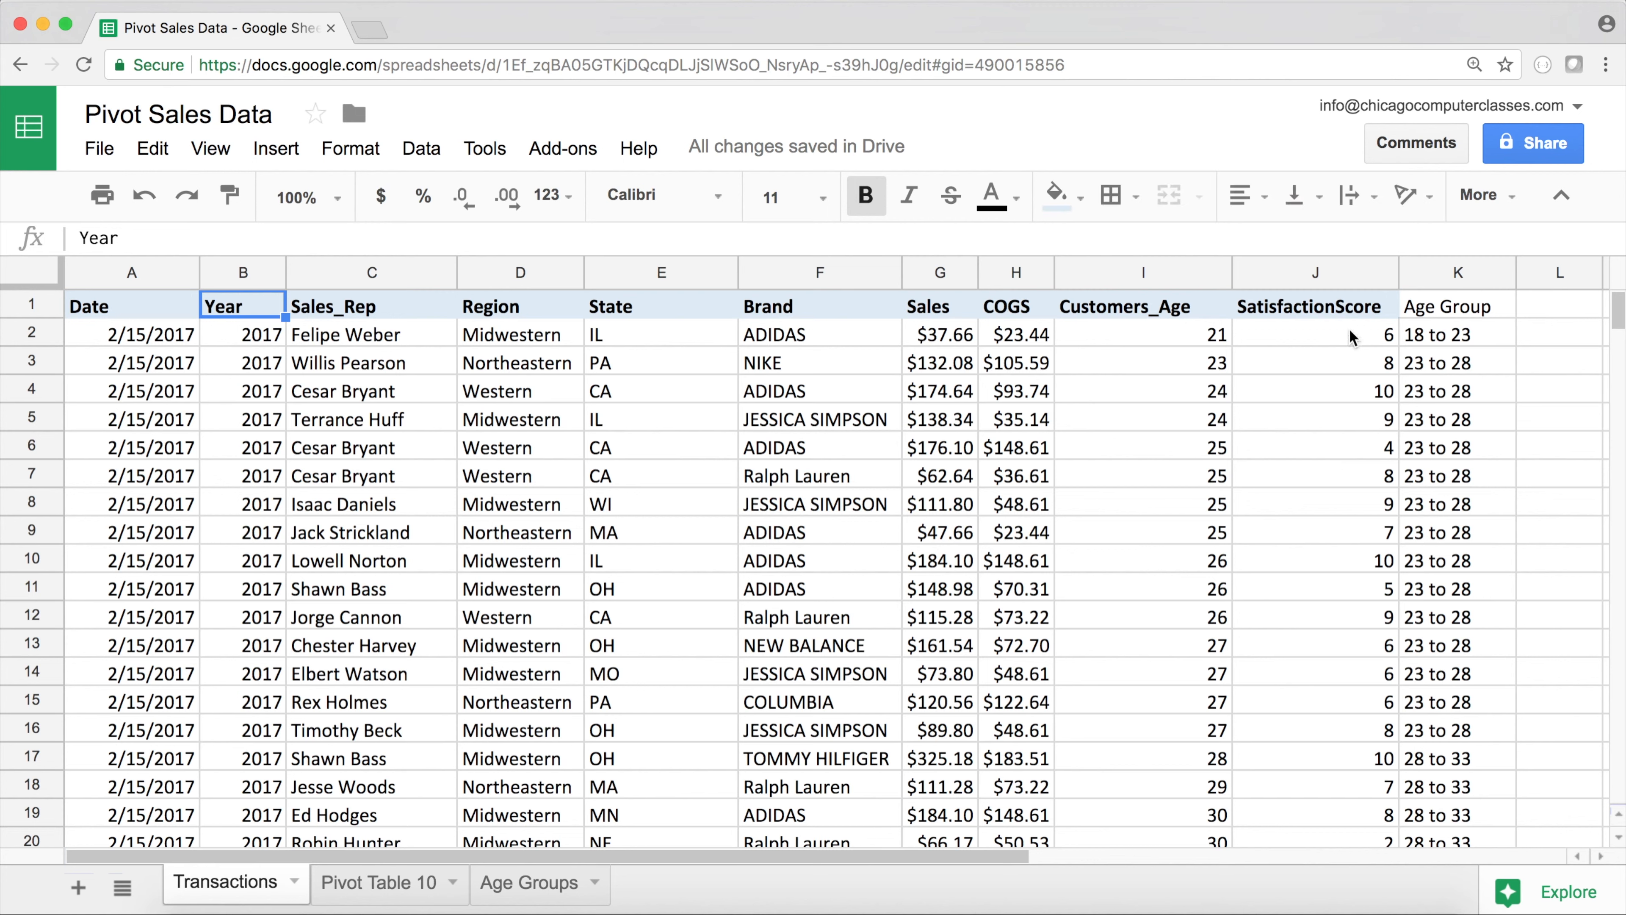
left_click(1338, 273)
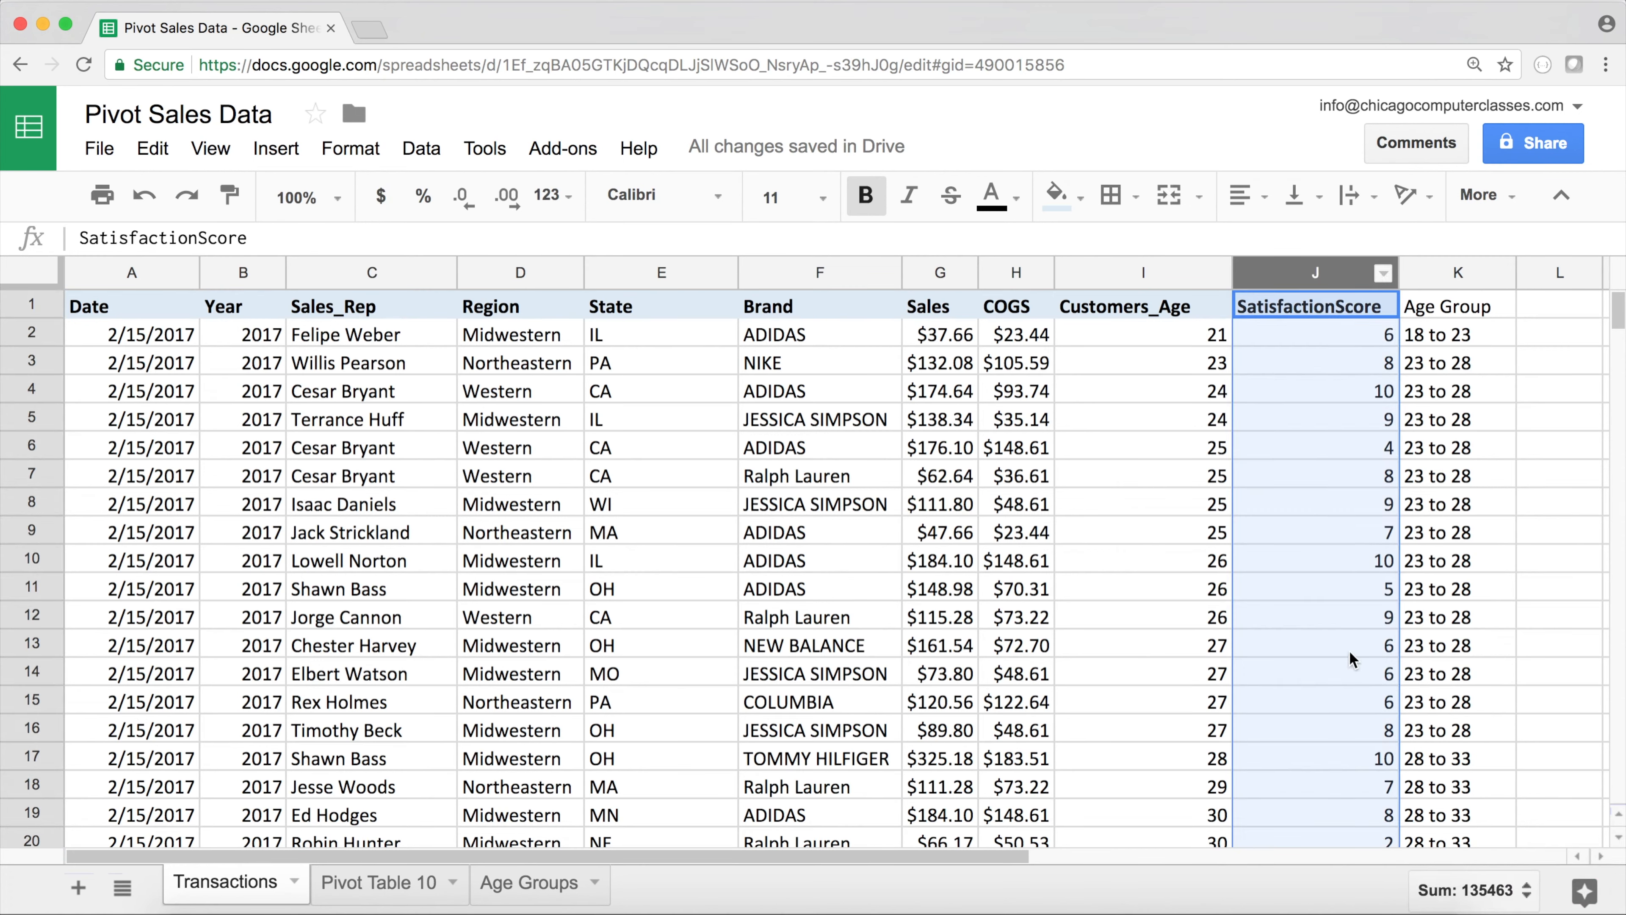
left_click(1362, 368)
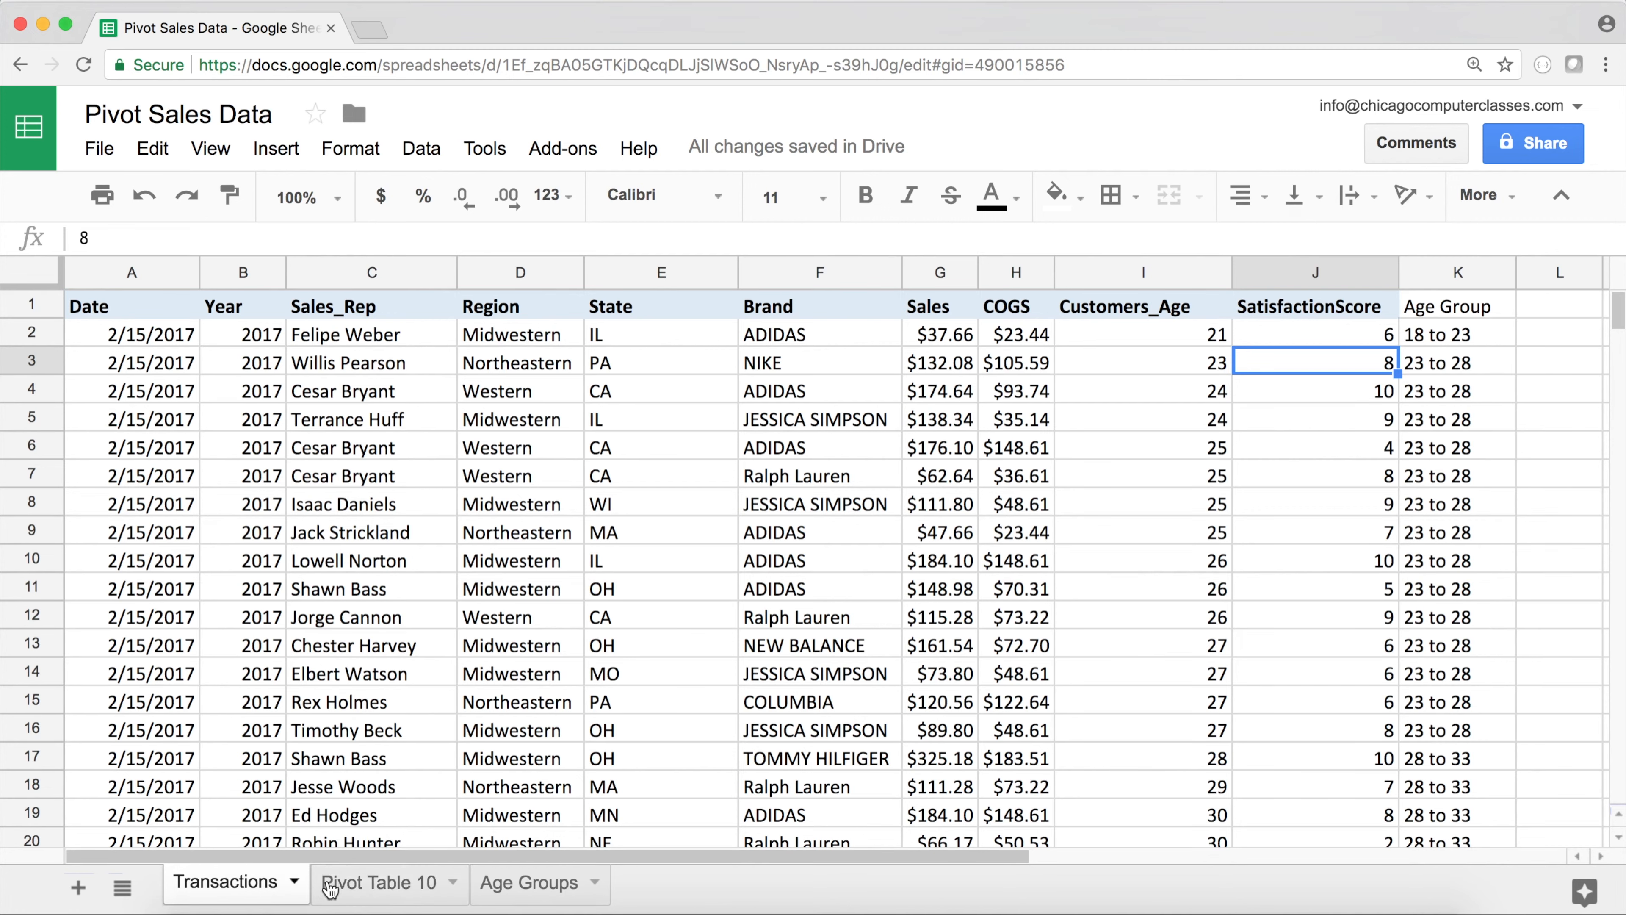
left_click(368, 887)
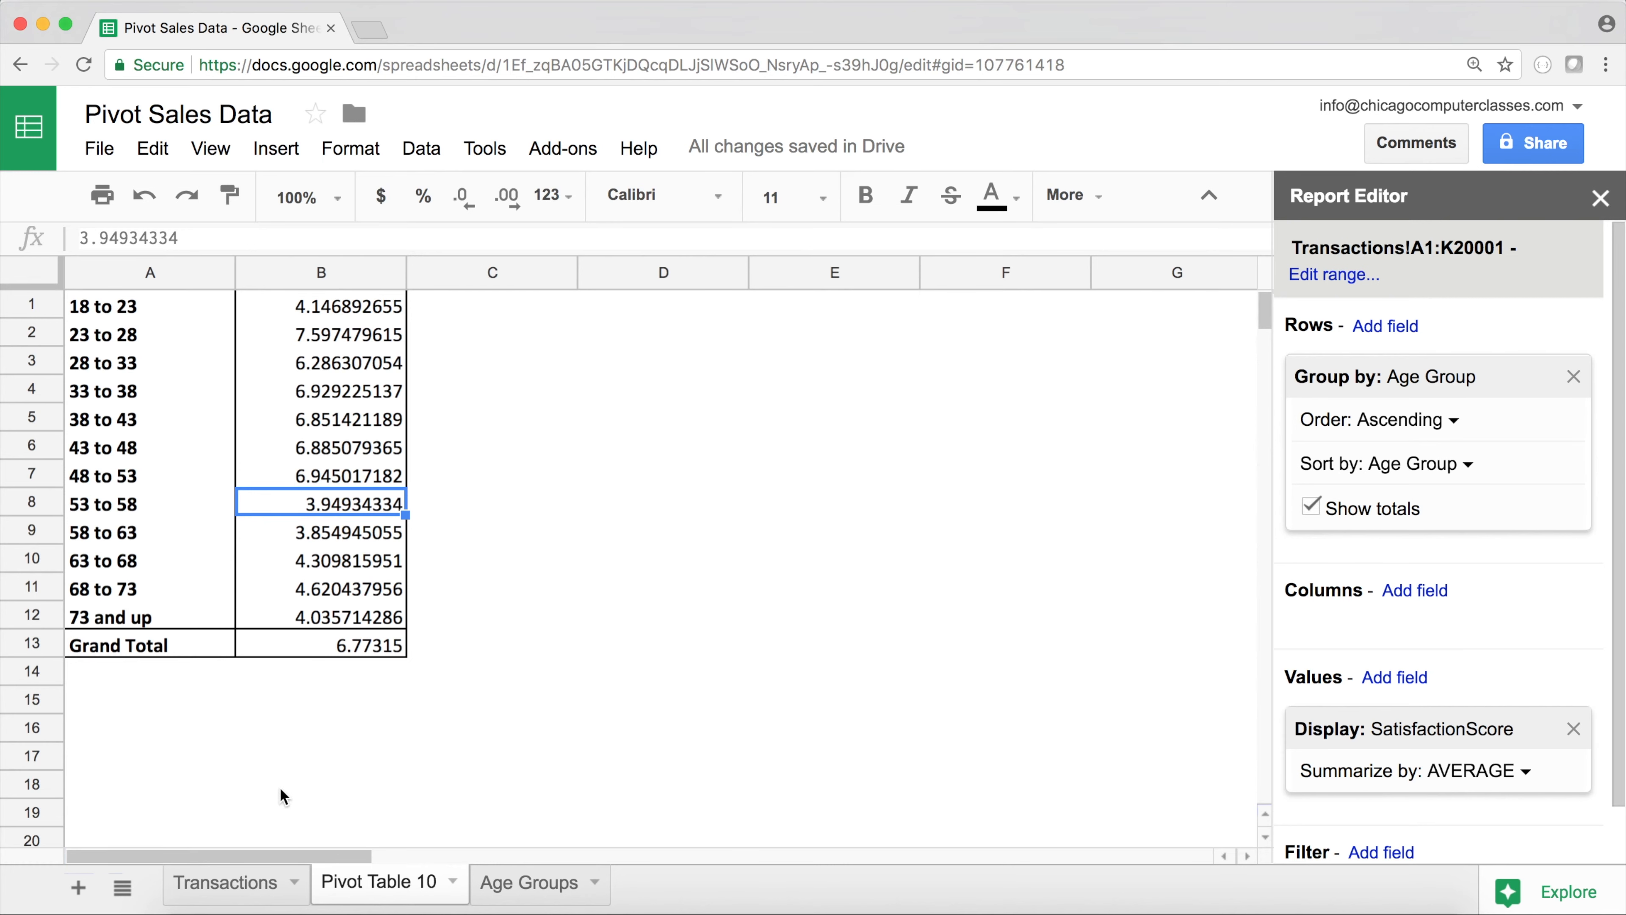
Add a new sheet after Pivot Table 10 and name it "Satisfation Groups"
left_click(79, 888)
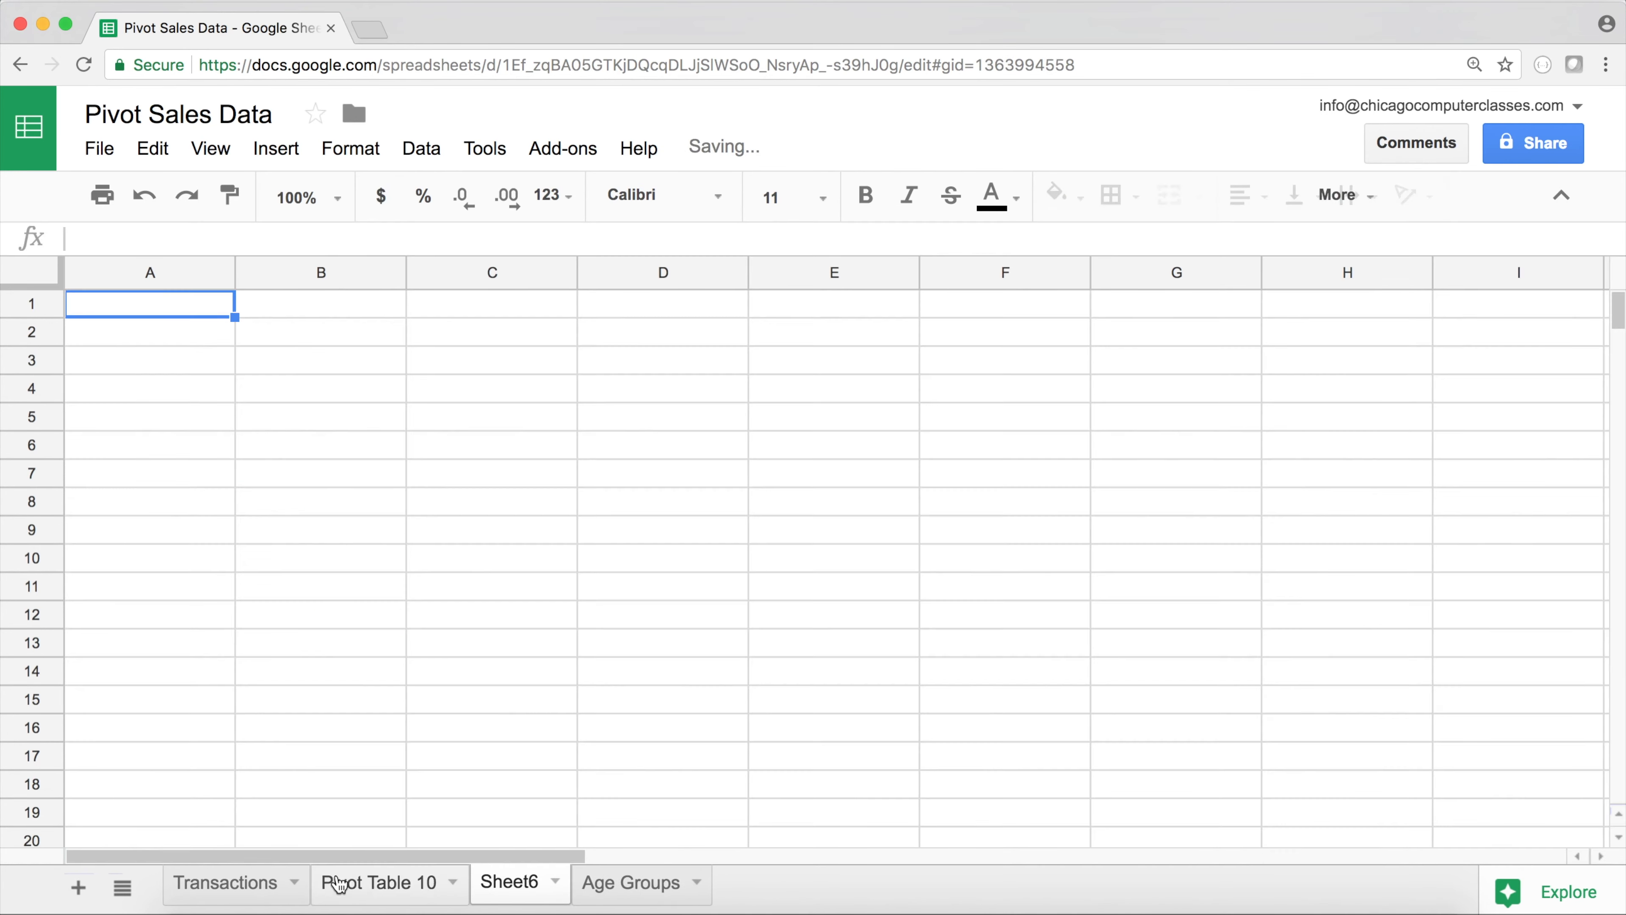
double_click(508, 883)
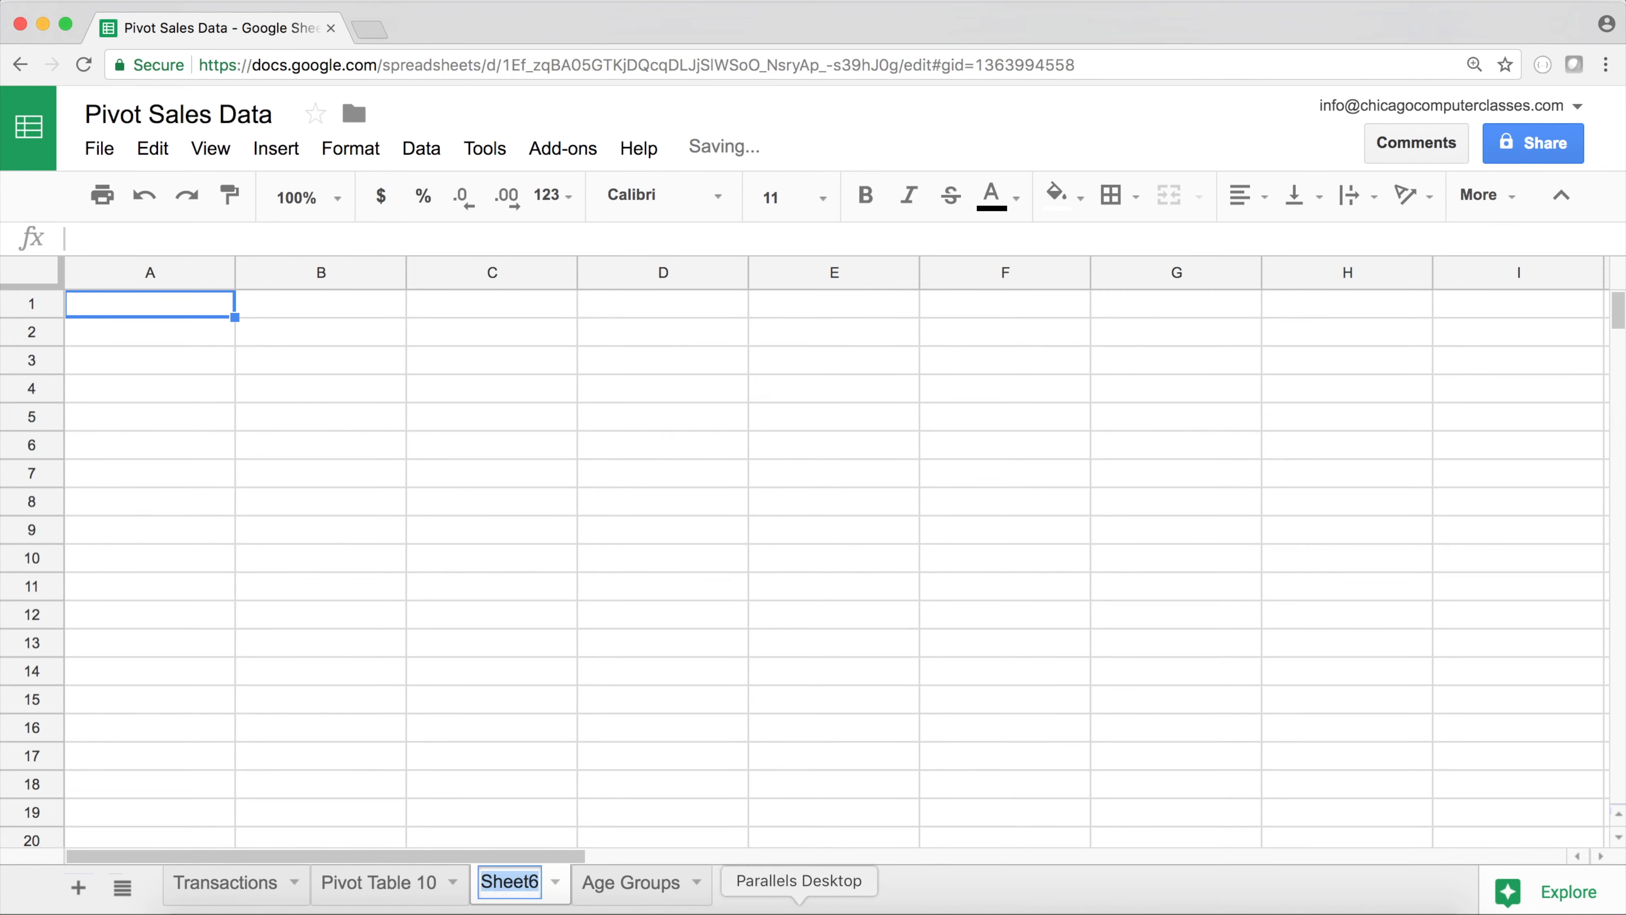
type("Sa")
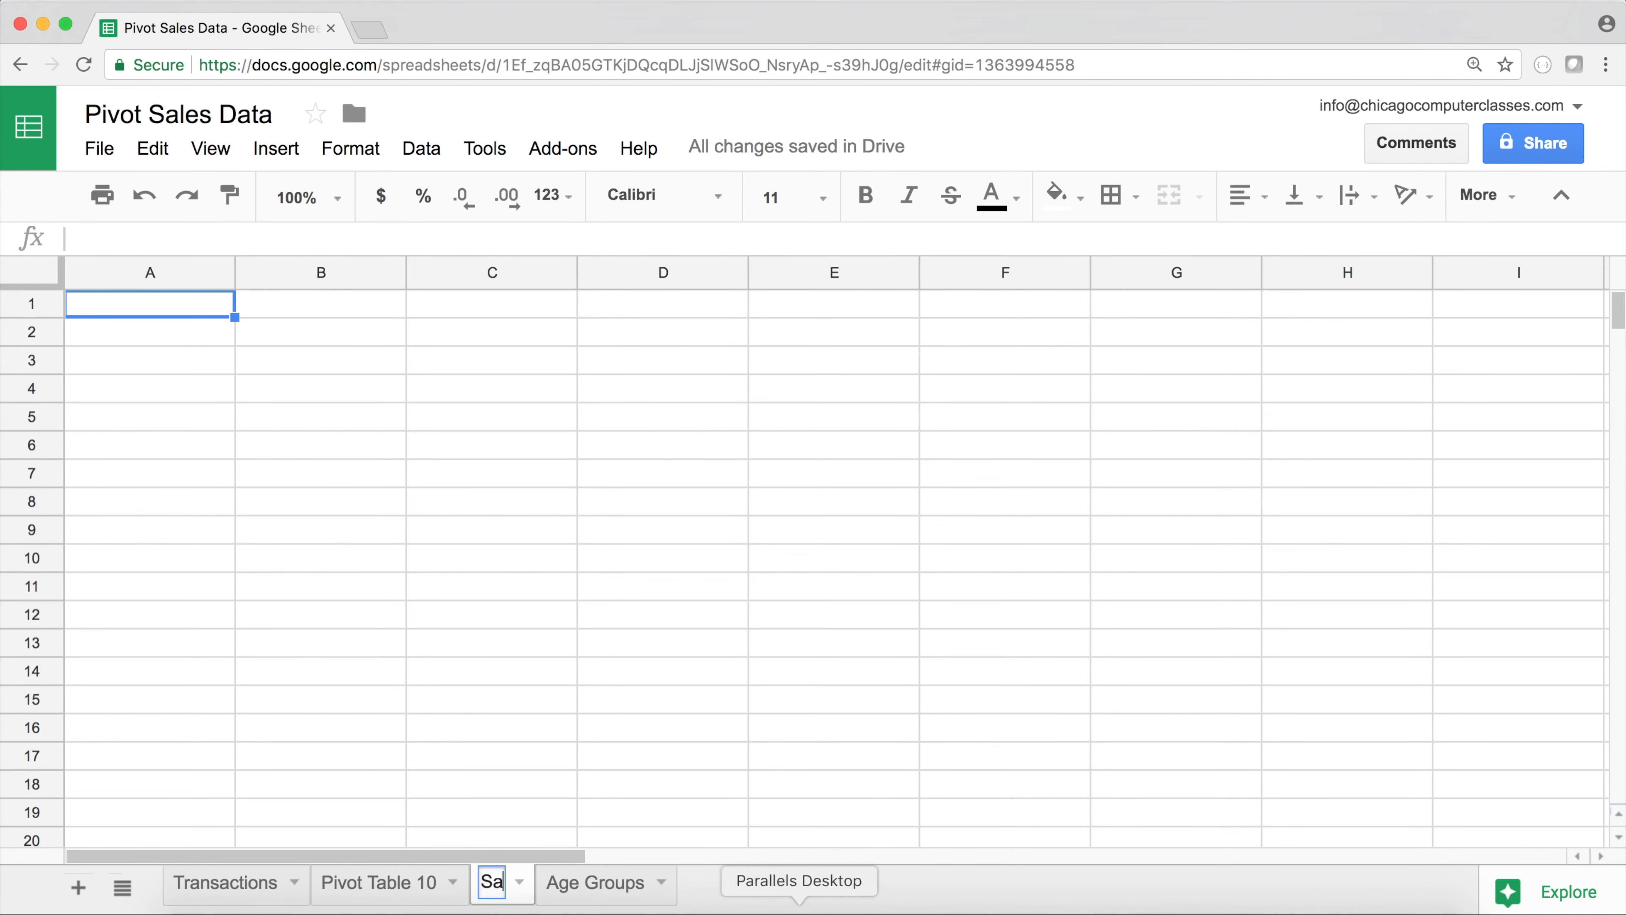
type("tisfation")
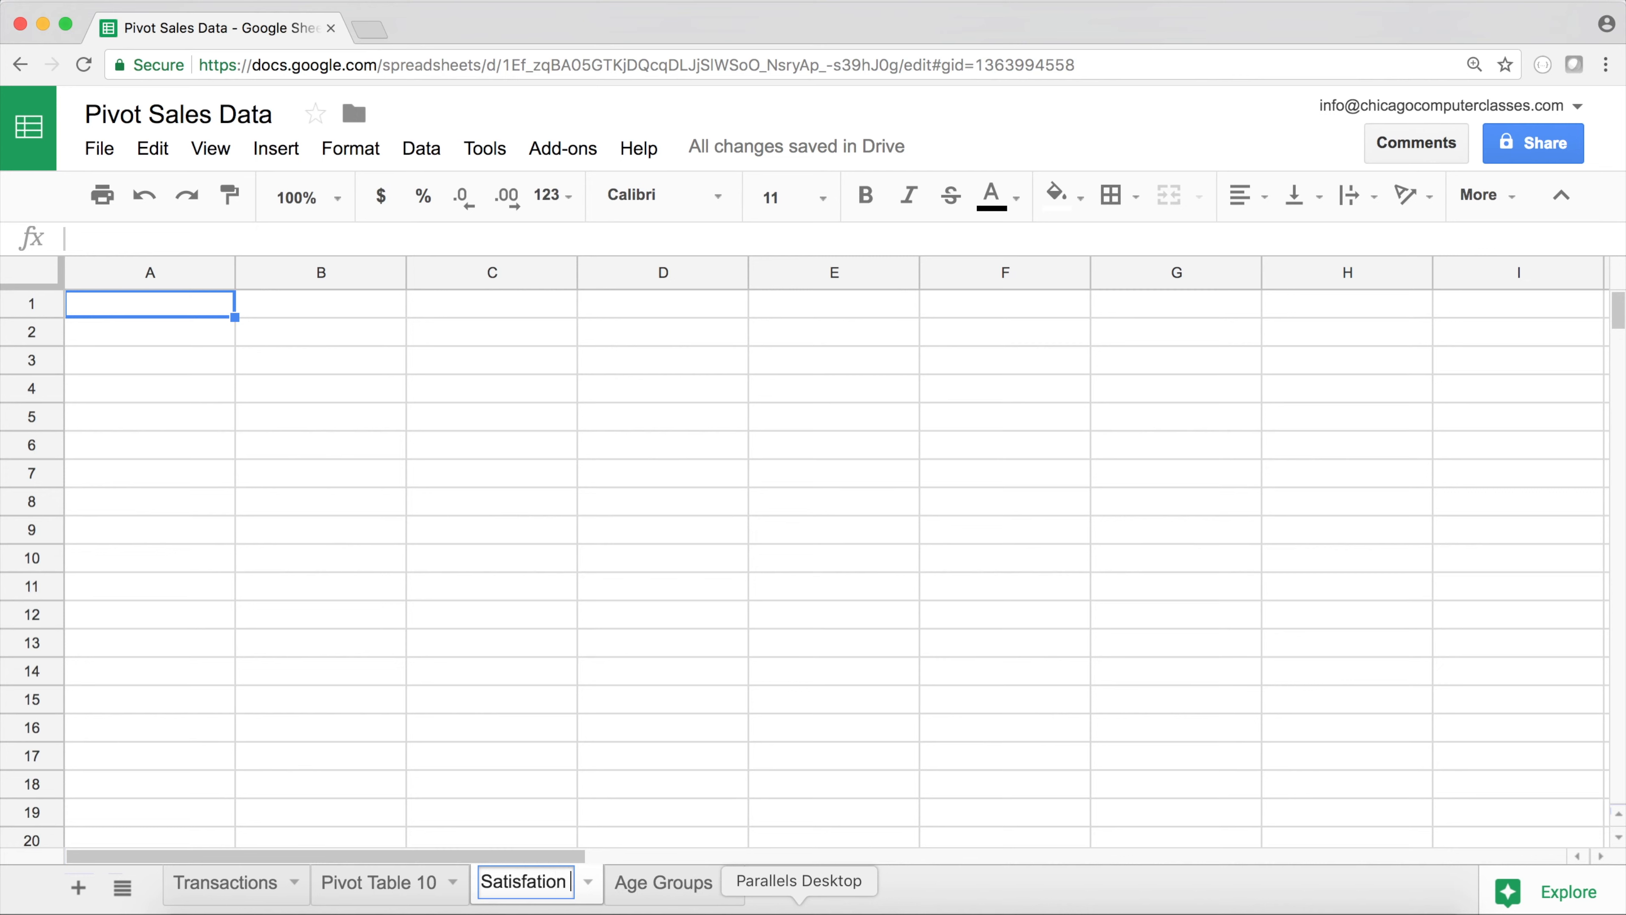
type(" Groups")
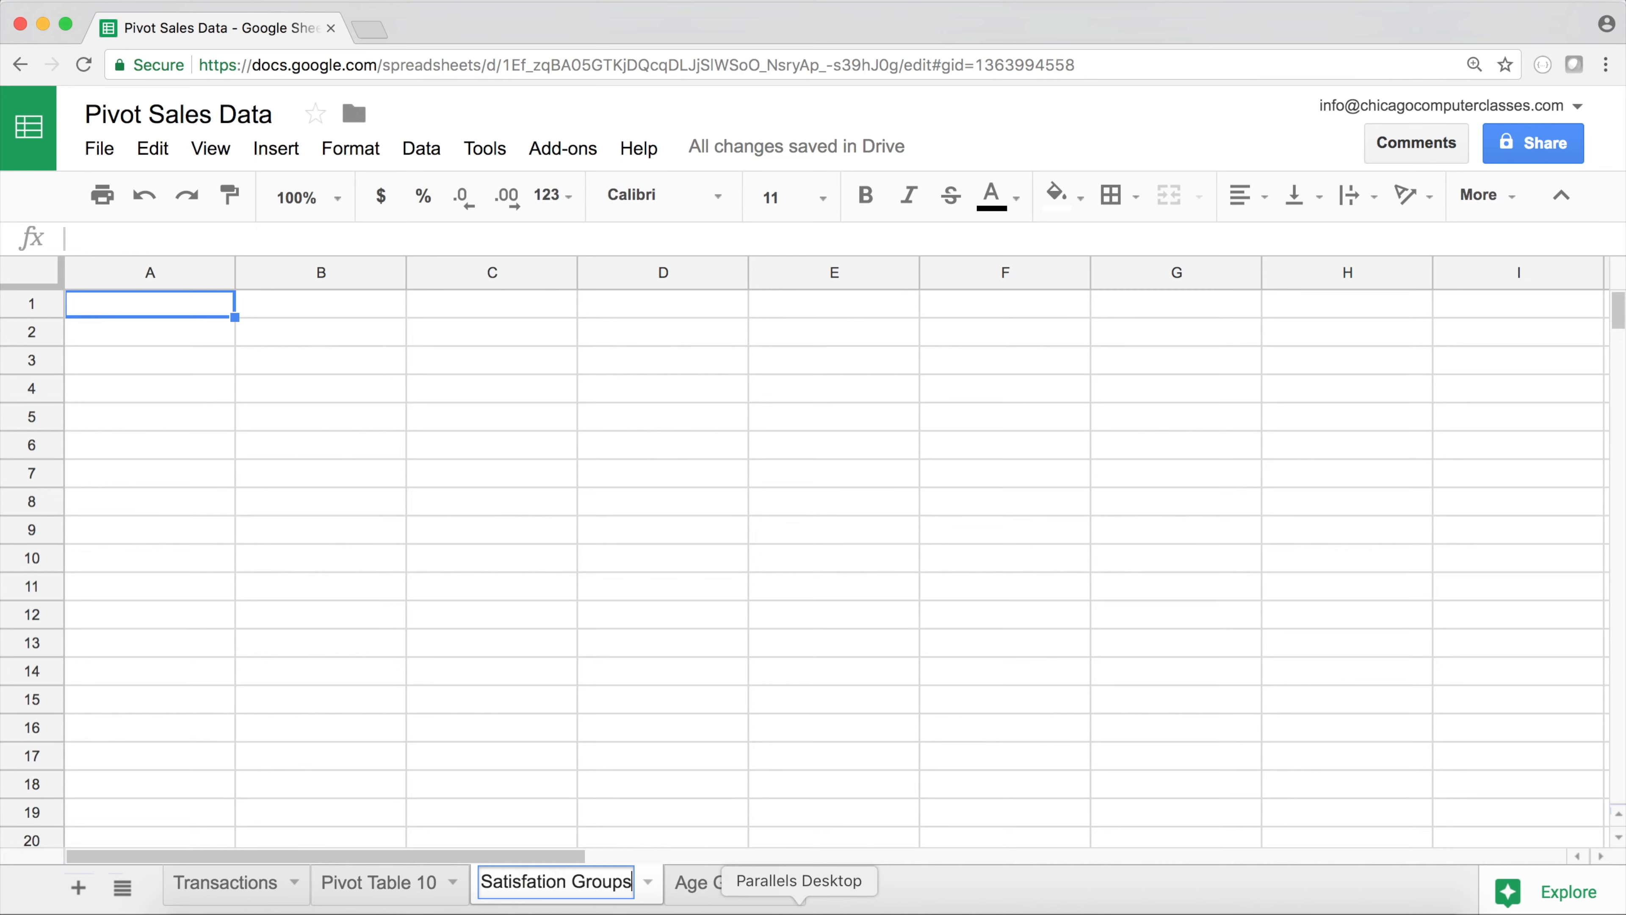
key("Return")
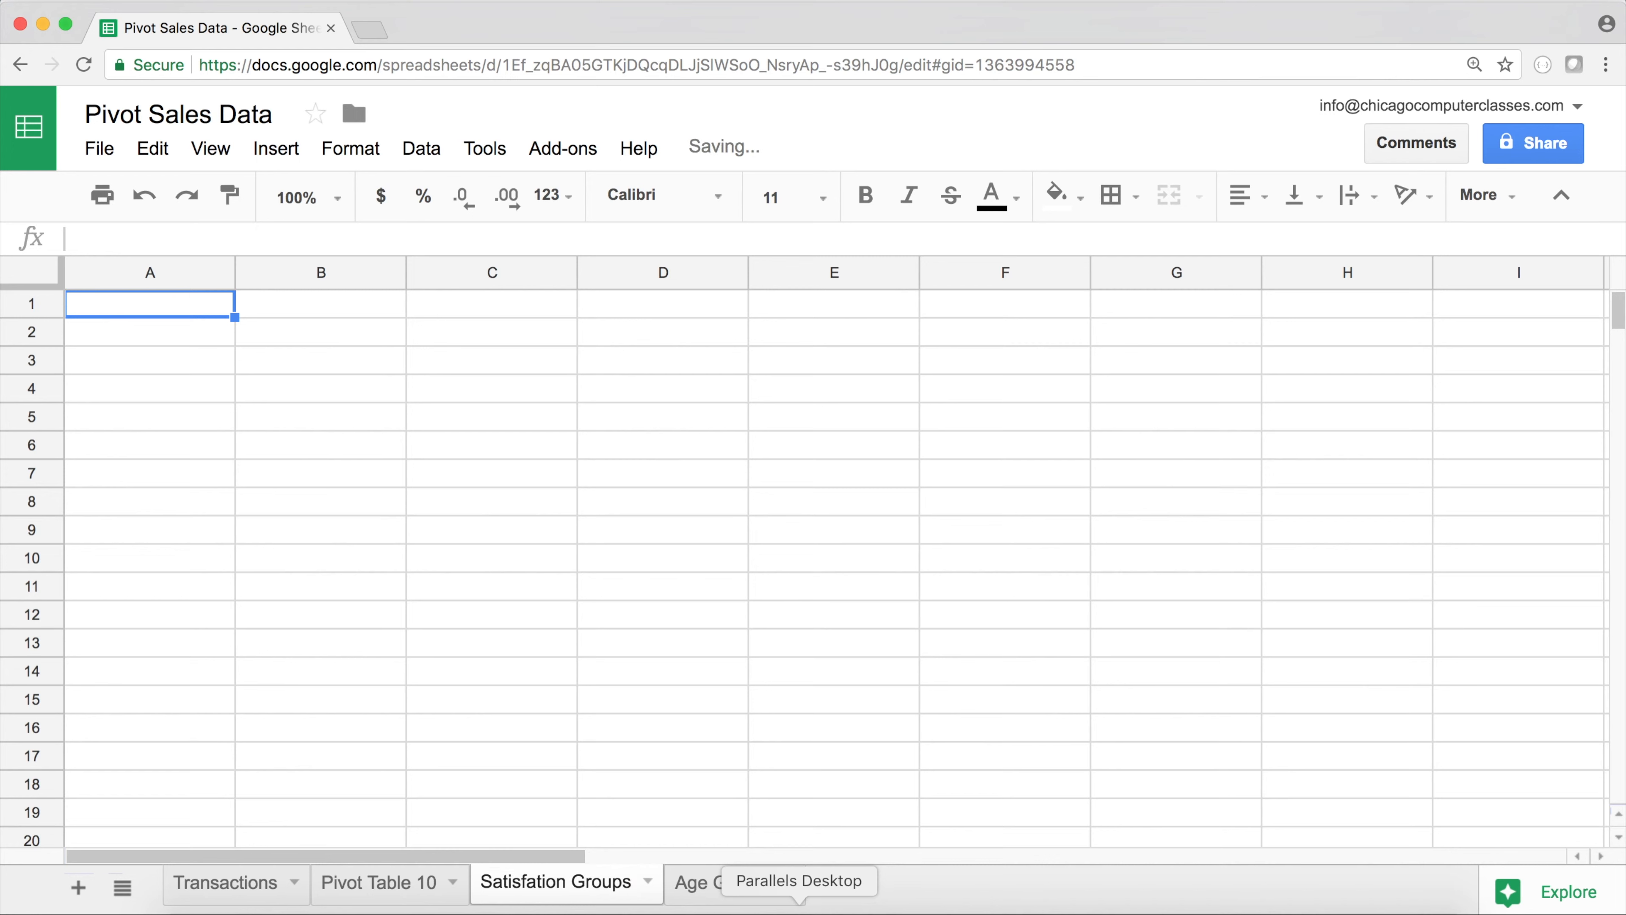
Enter 1 in cell A1 and 4 in cell A2 of the Satisfation Groups sheet
scroll(263, 375, "down", 1)
scroll(260, 374, "up", 1)
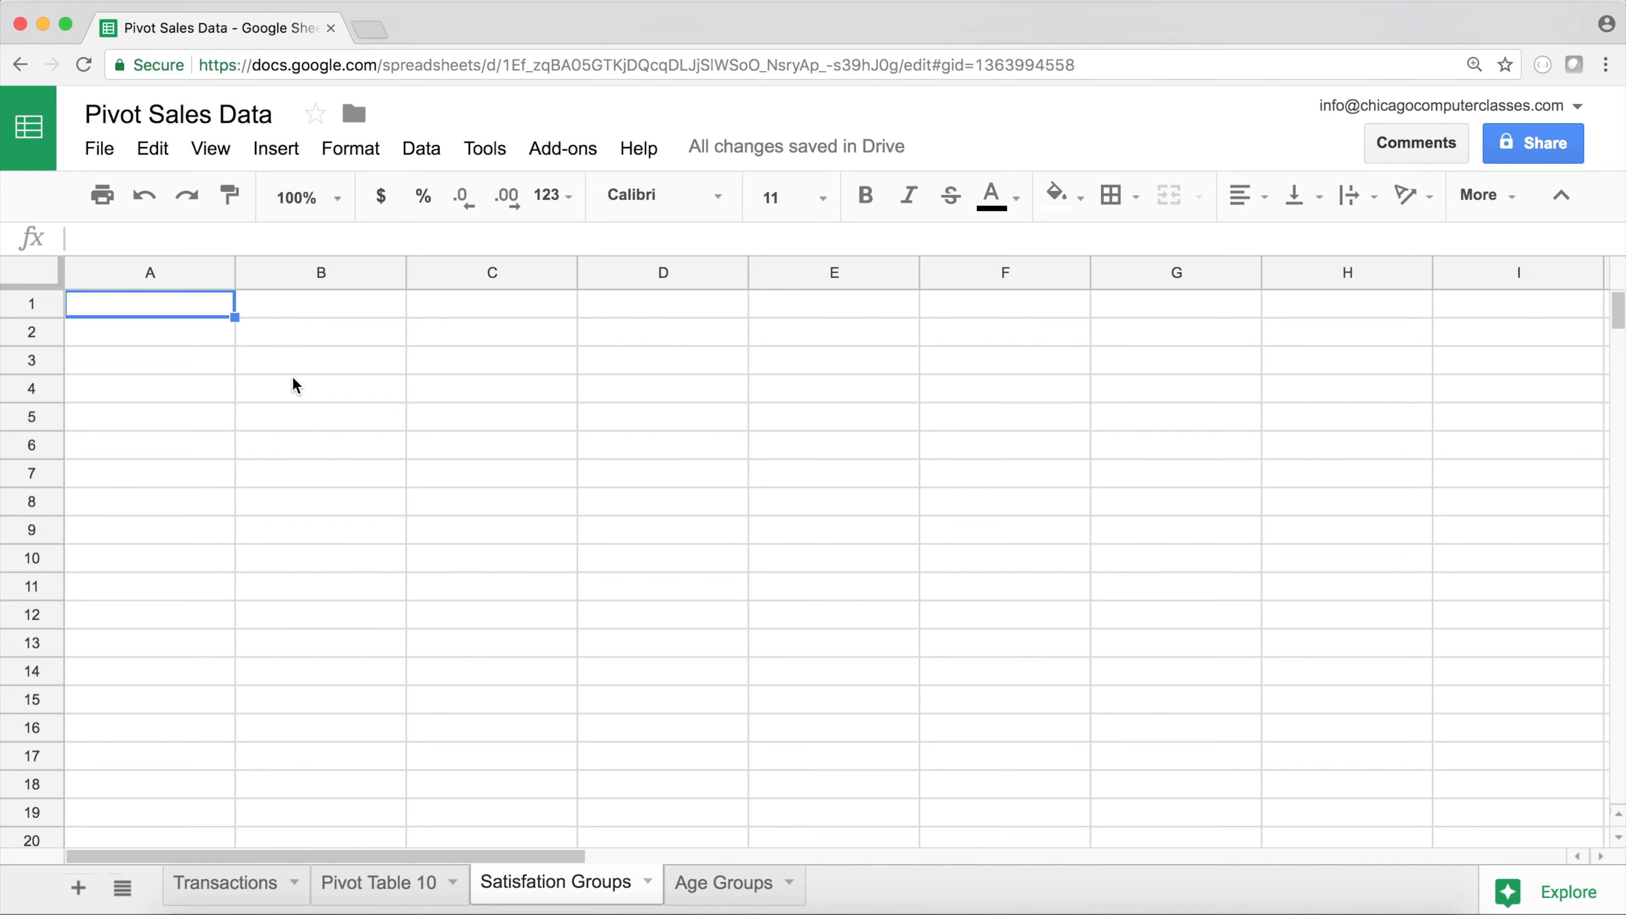
type("1")
key("Return")
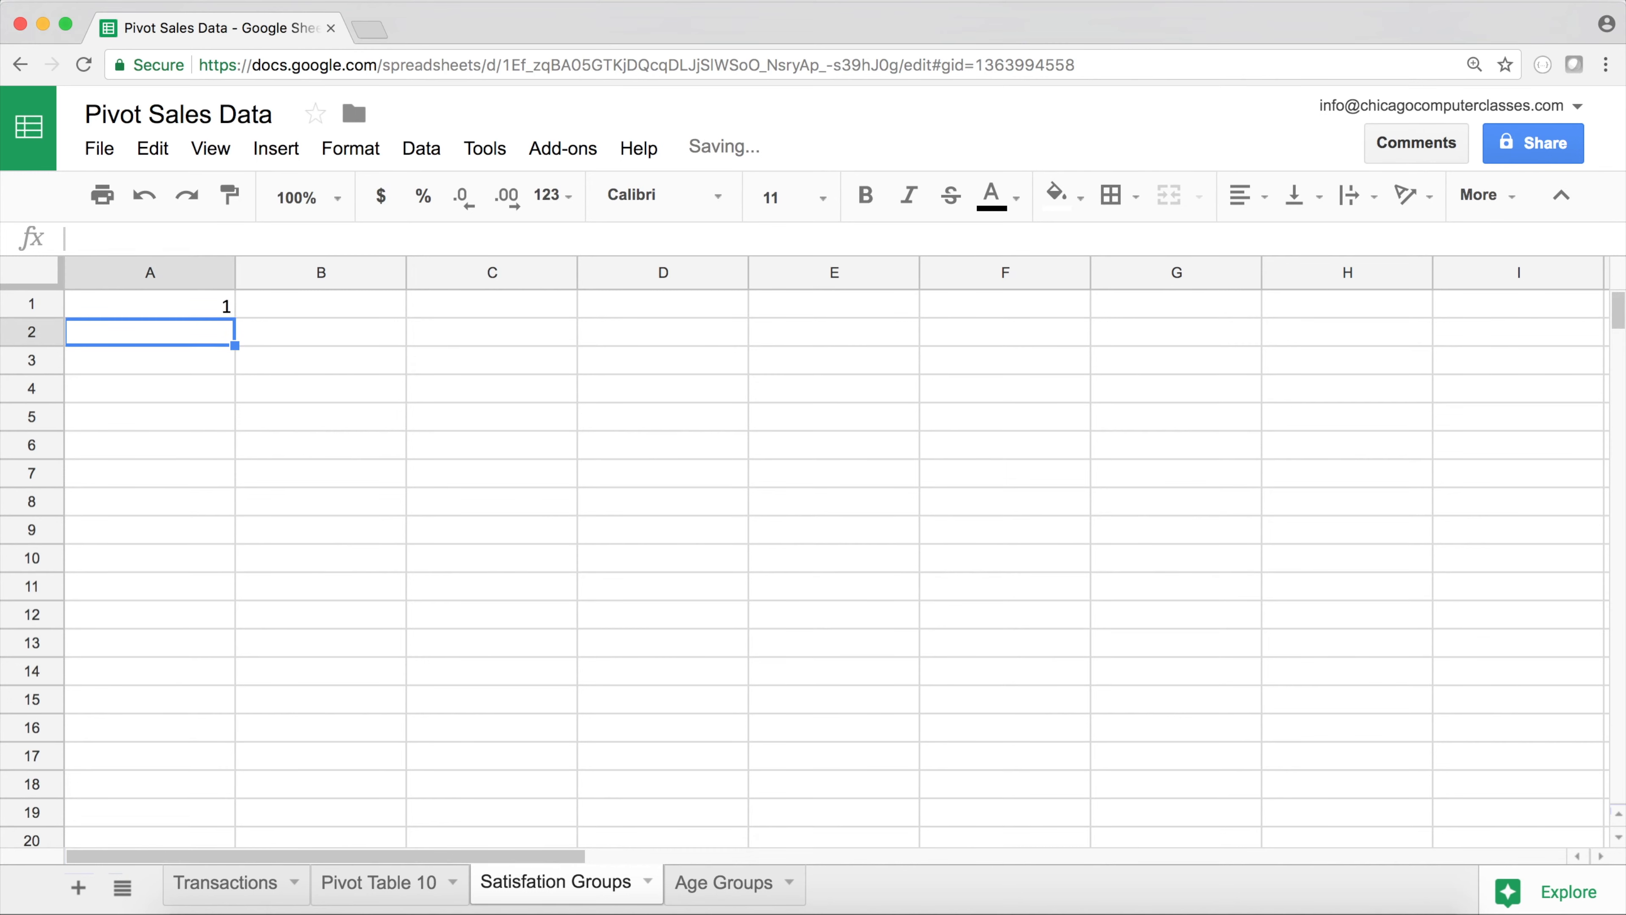
type("4")
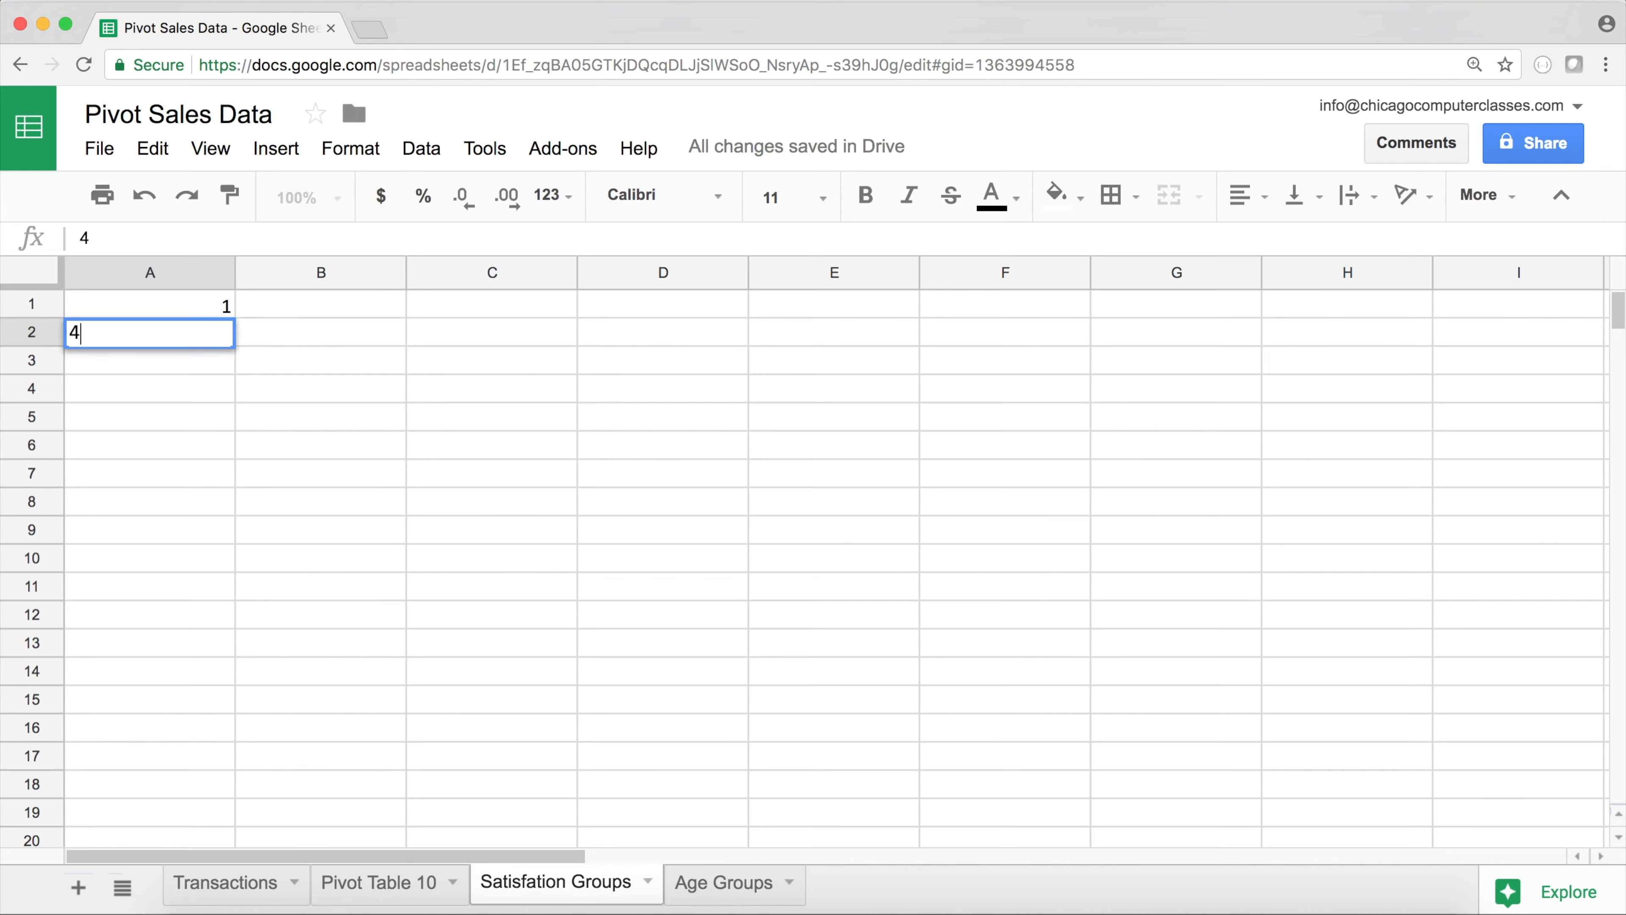
key("Return")
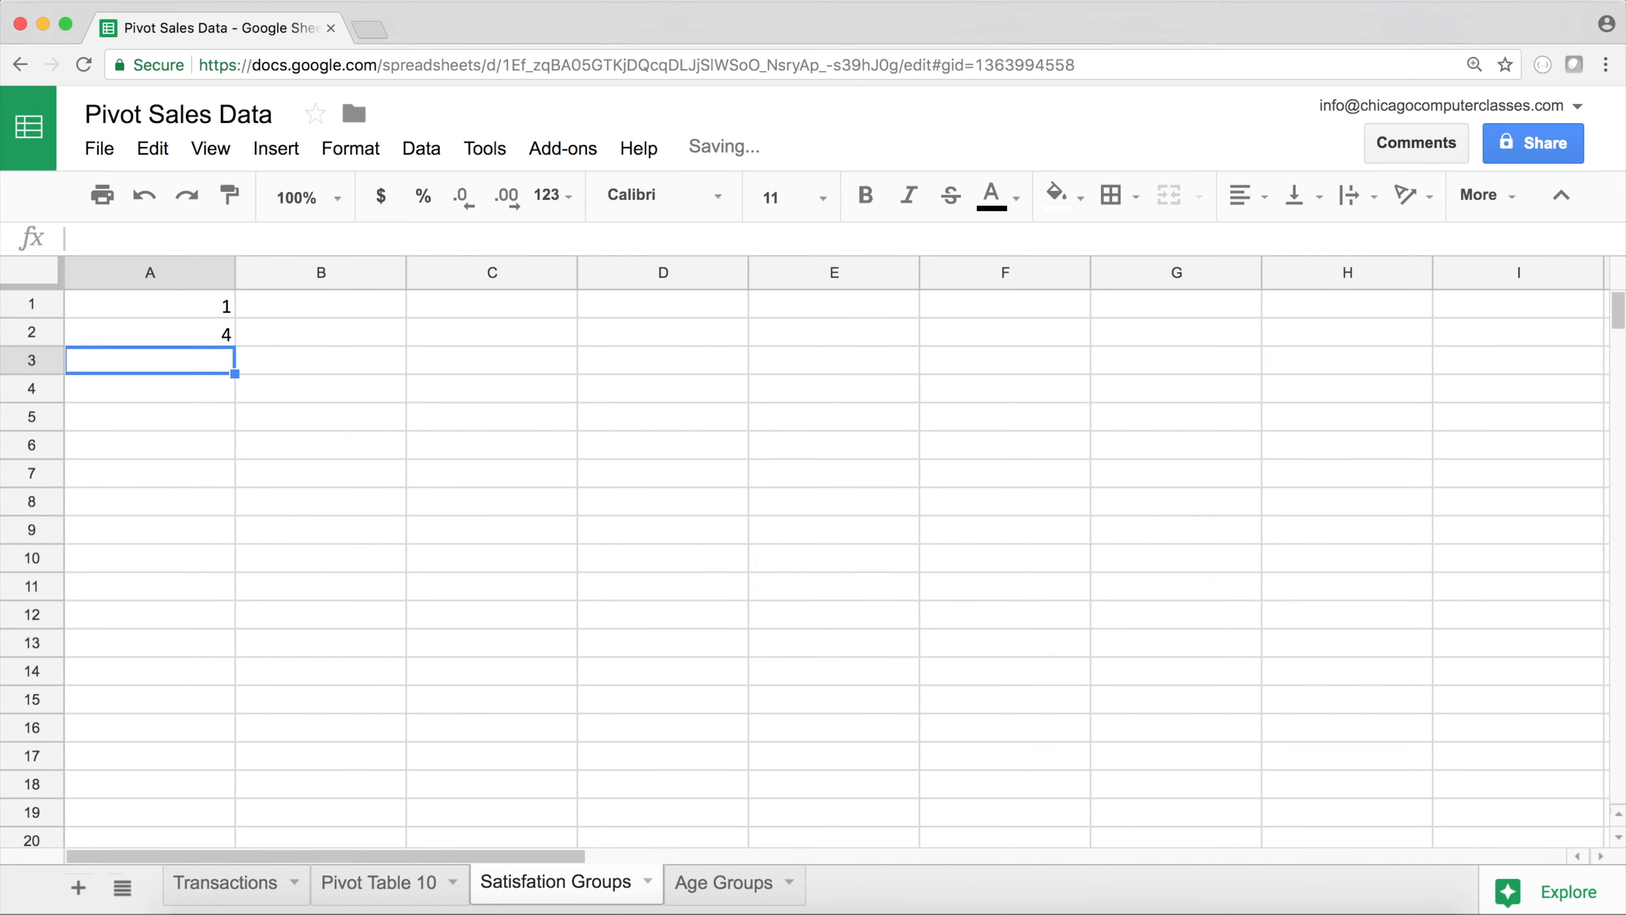
Check the Transactions, Pivot Table 10 and Age Groups sheets, and change the second threshold in A2 of Satisfation Groups to 5
left_click(234, 886)
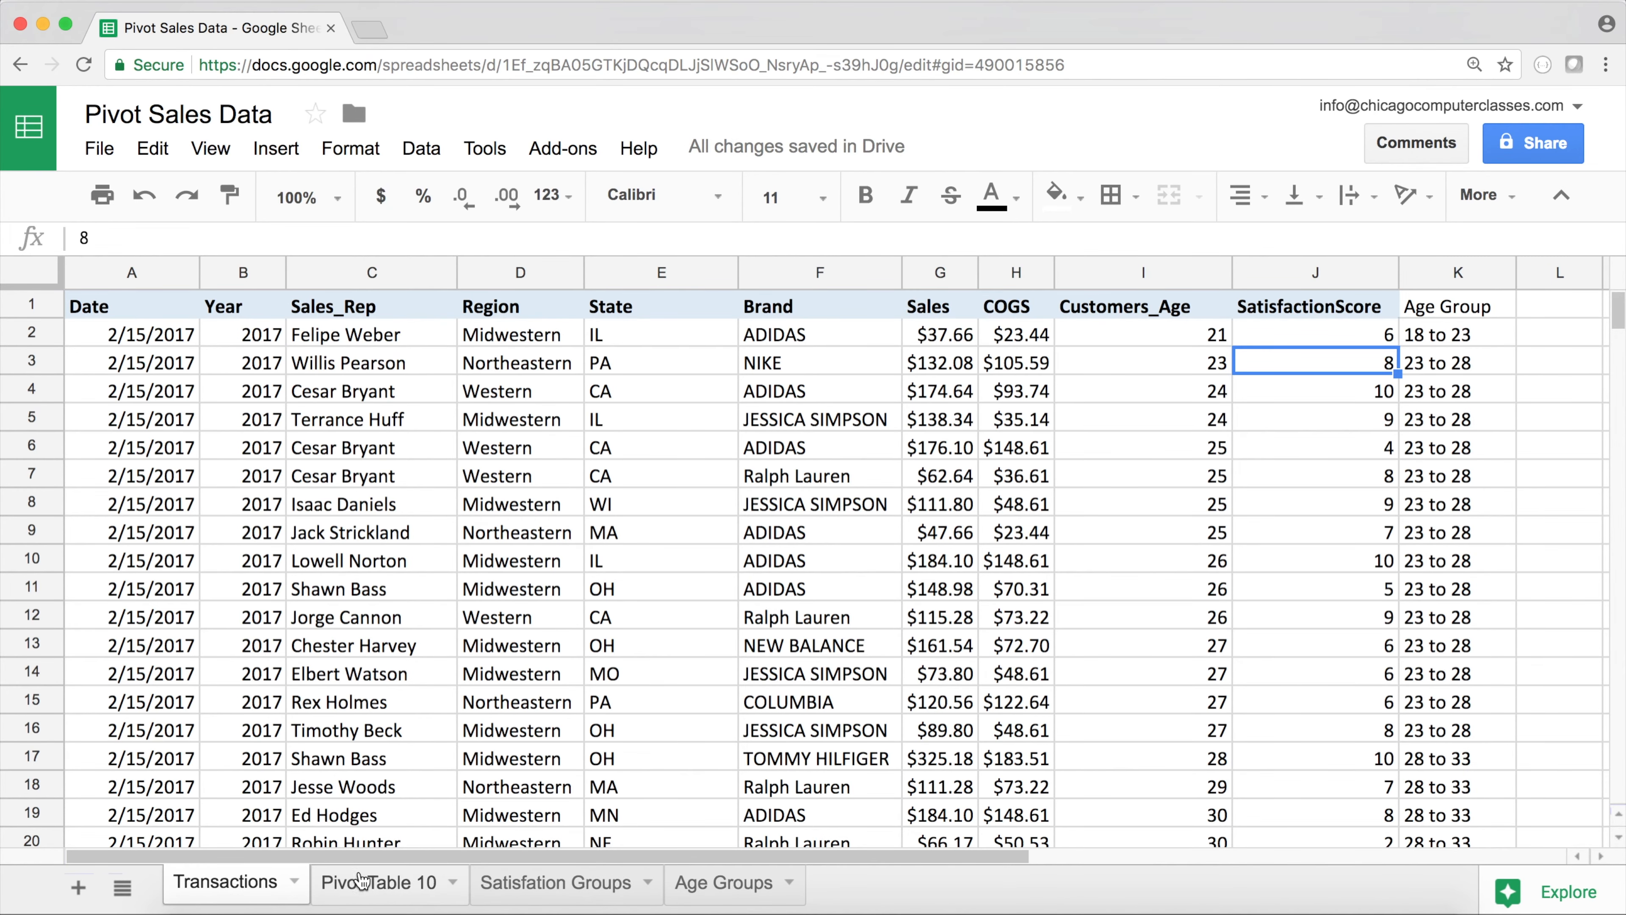
left_click(403, 884)
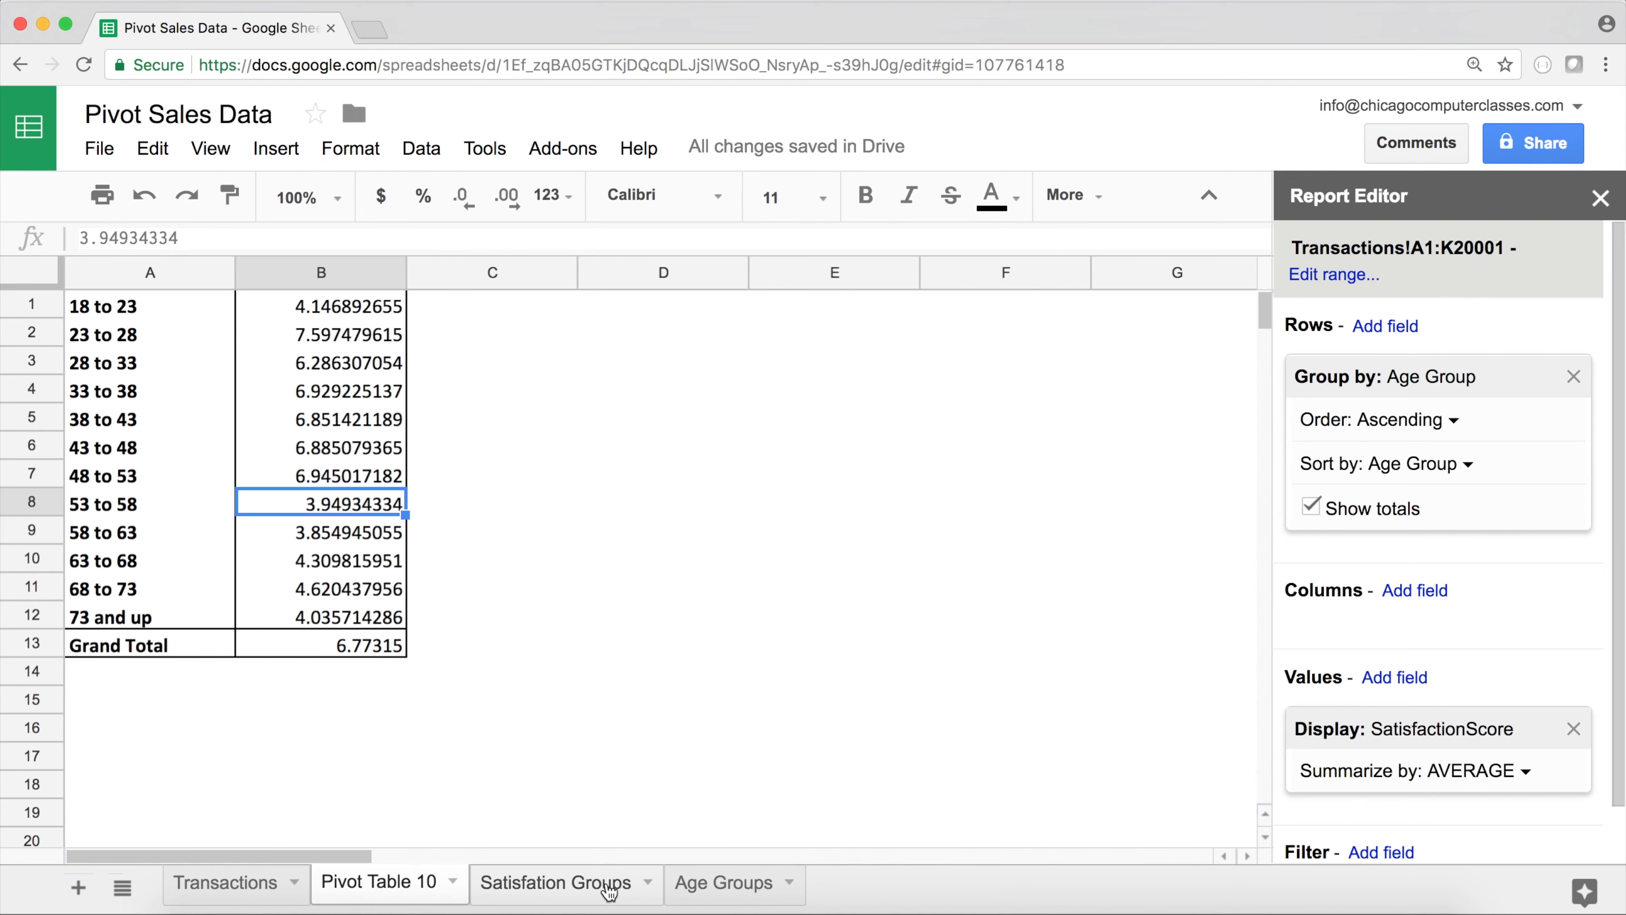
left_click(264, 883)
left_click(748, 884)
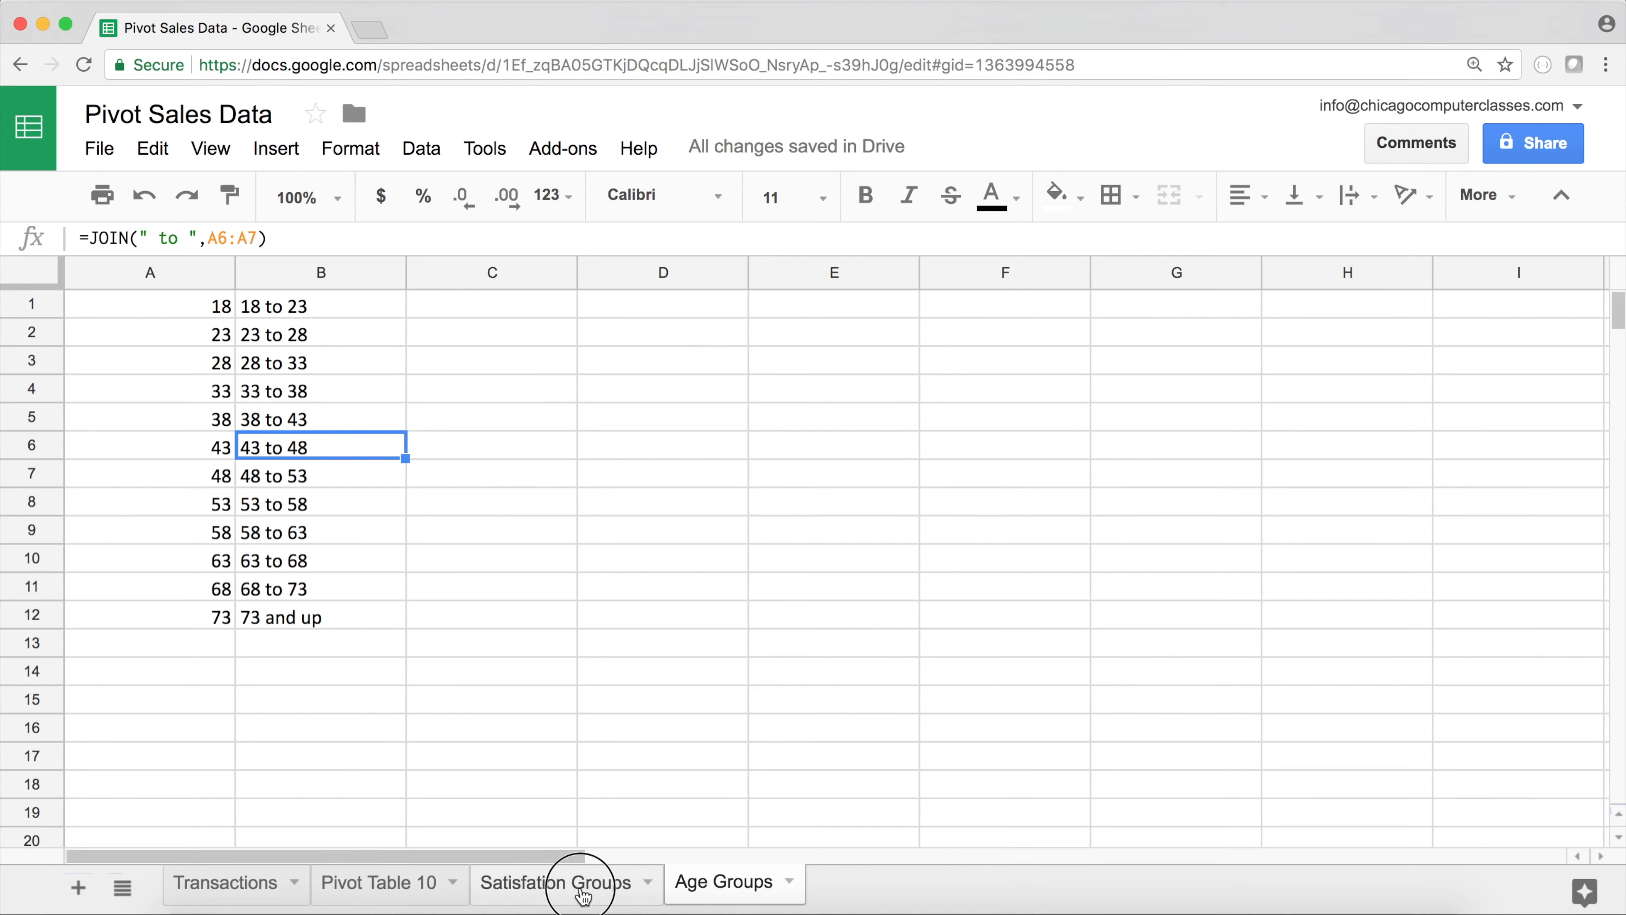
left_click(579, 887)
left_click(200, 337)
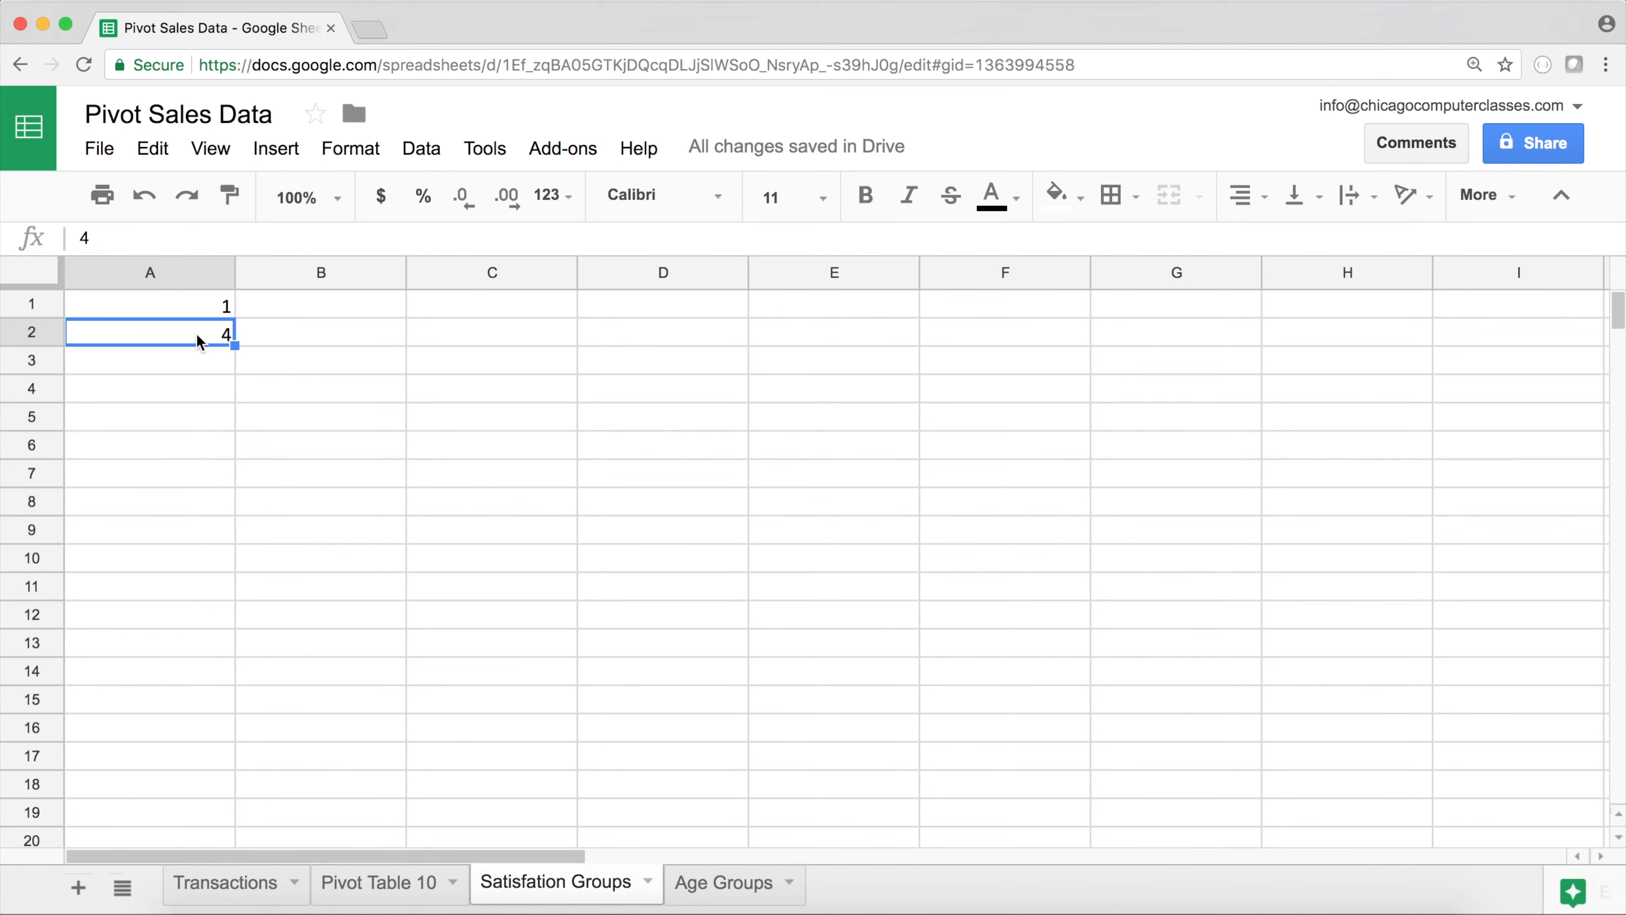
type("5")
key("Return")
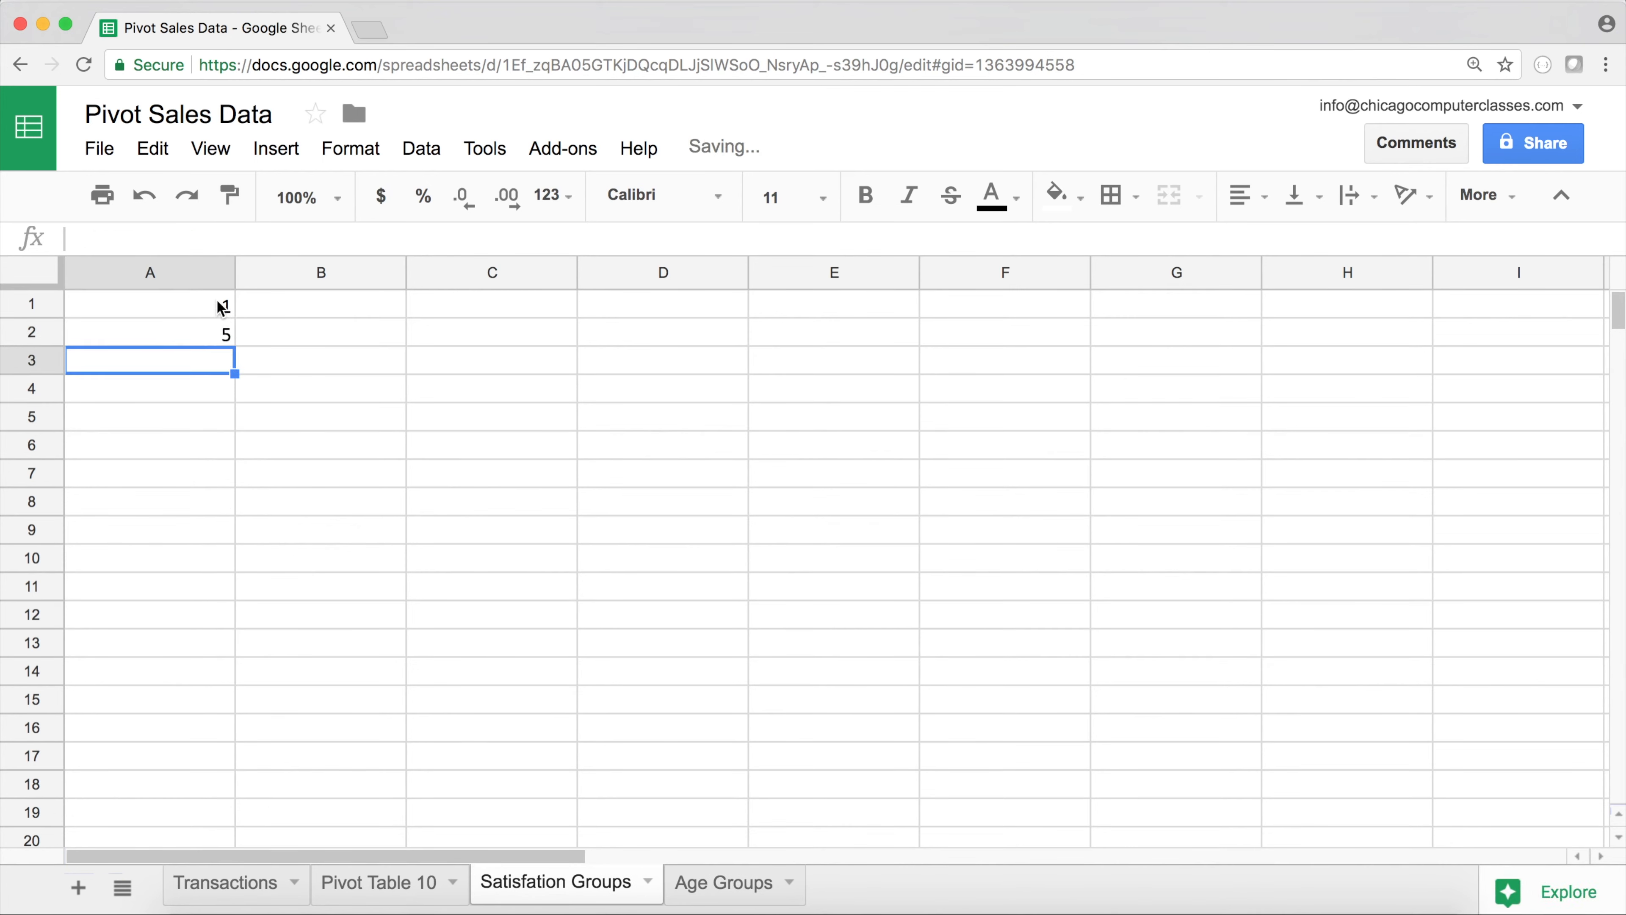
left_click(213, 340)
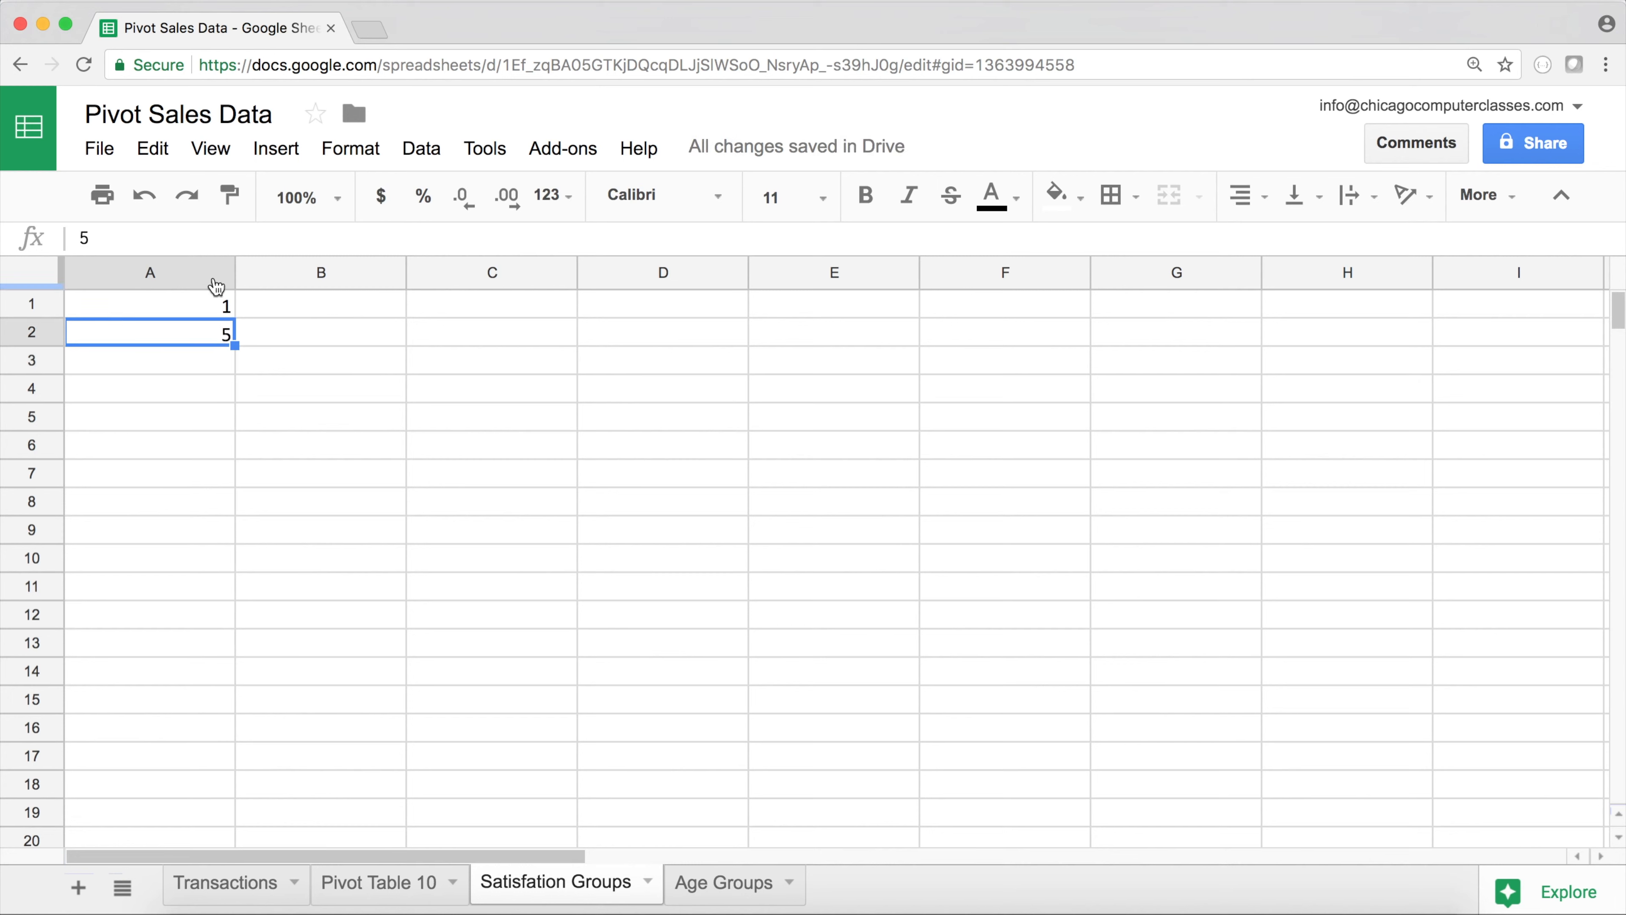
Label the first threshold "Not Satisfied" in cell B1
left_click(279, 312)
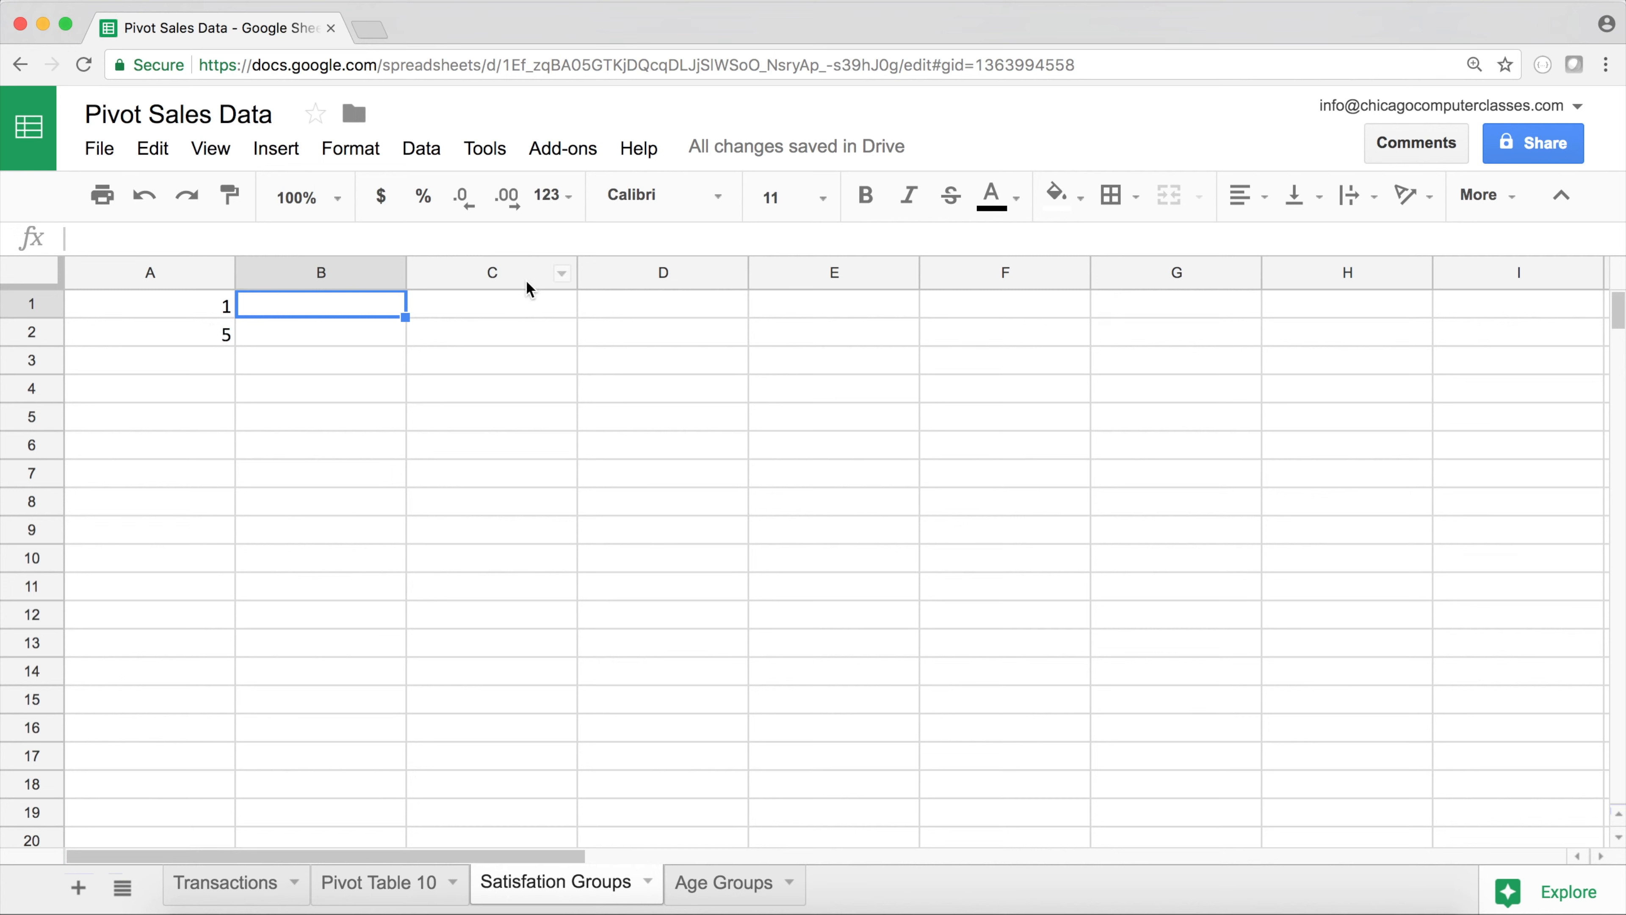
type("Not St")
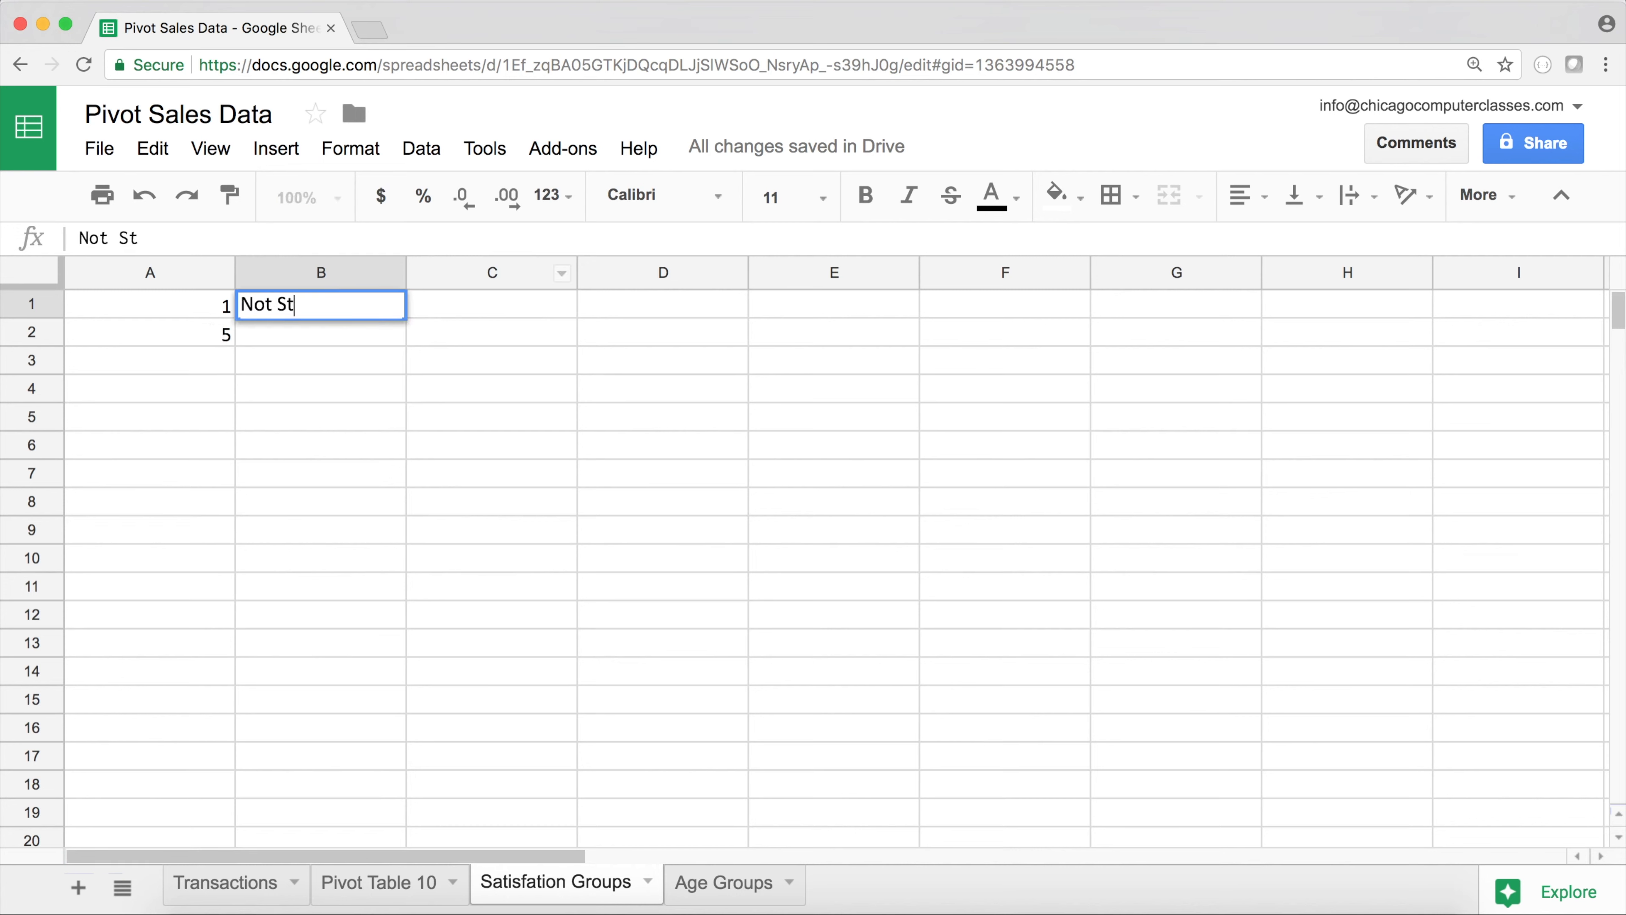
key("BackSpace")
type("atisfied")
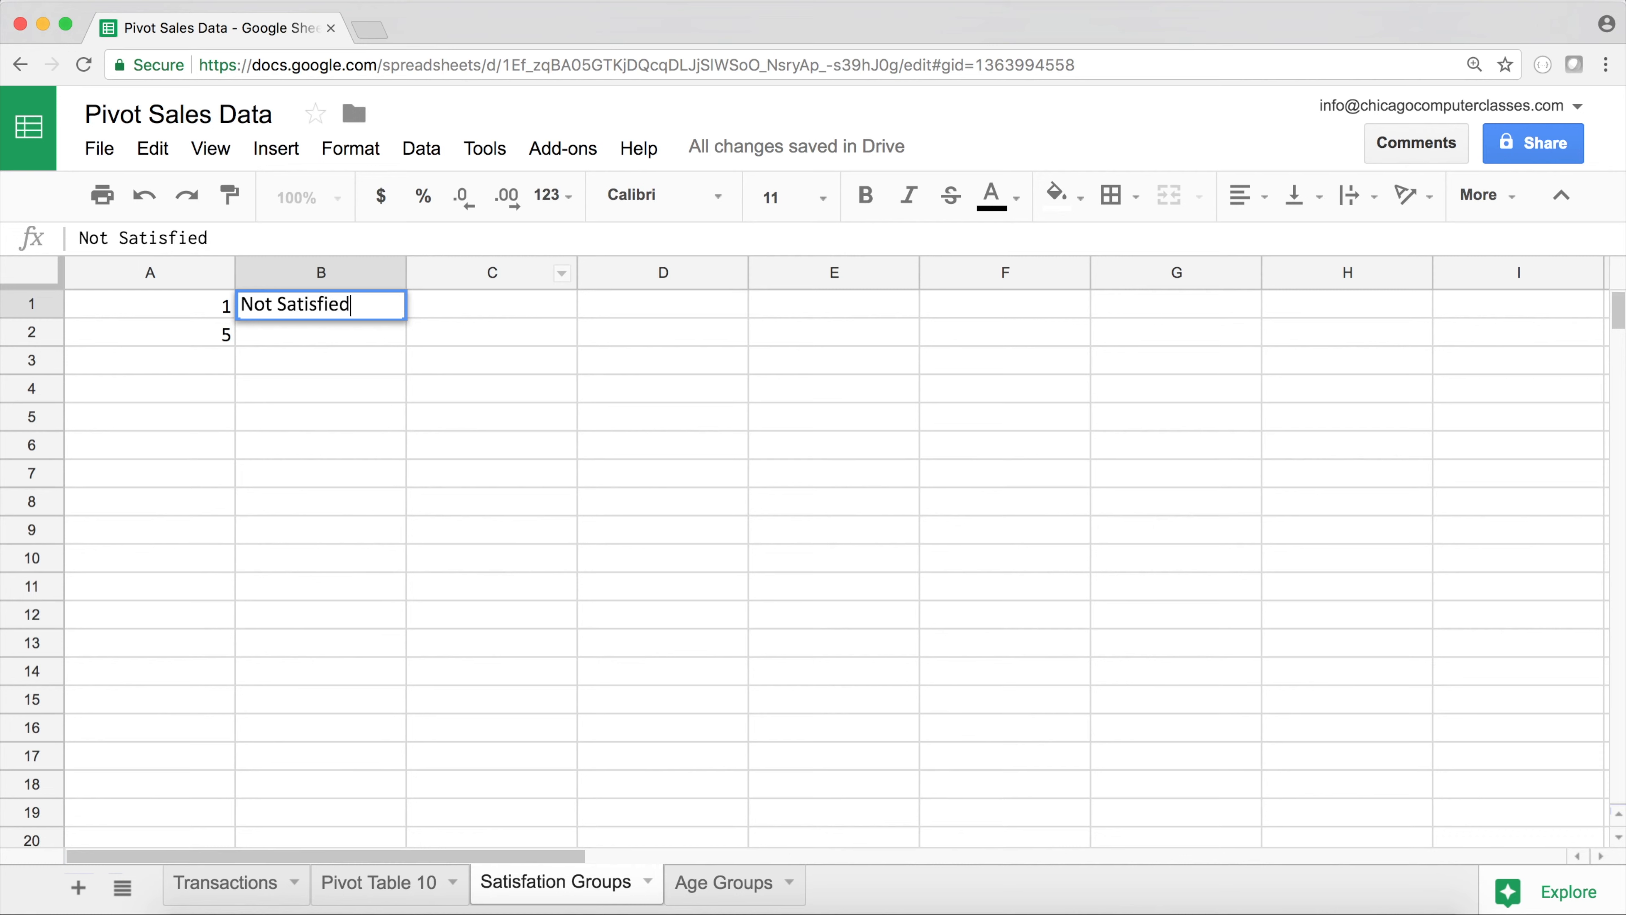
key("Return")
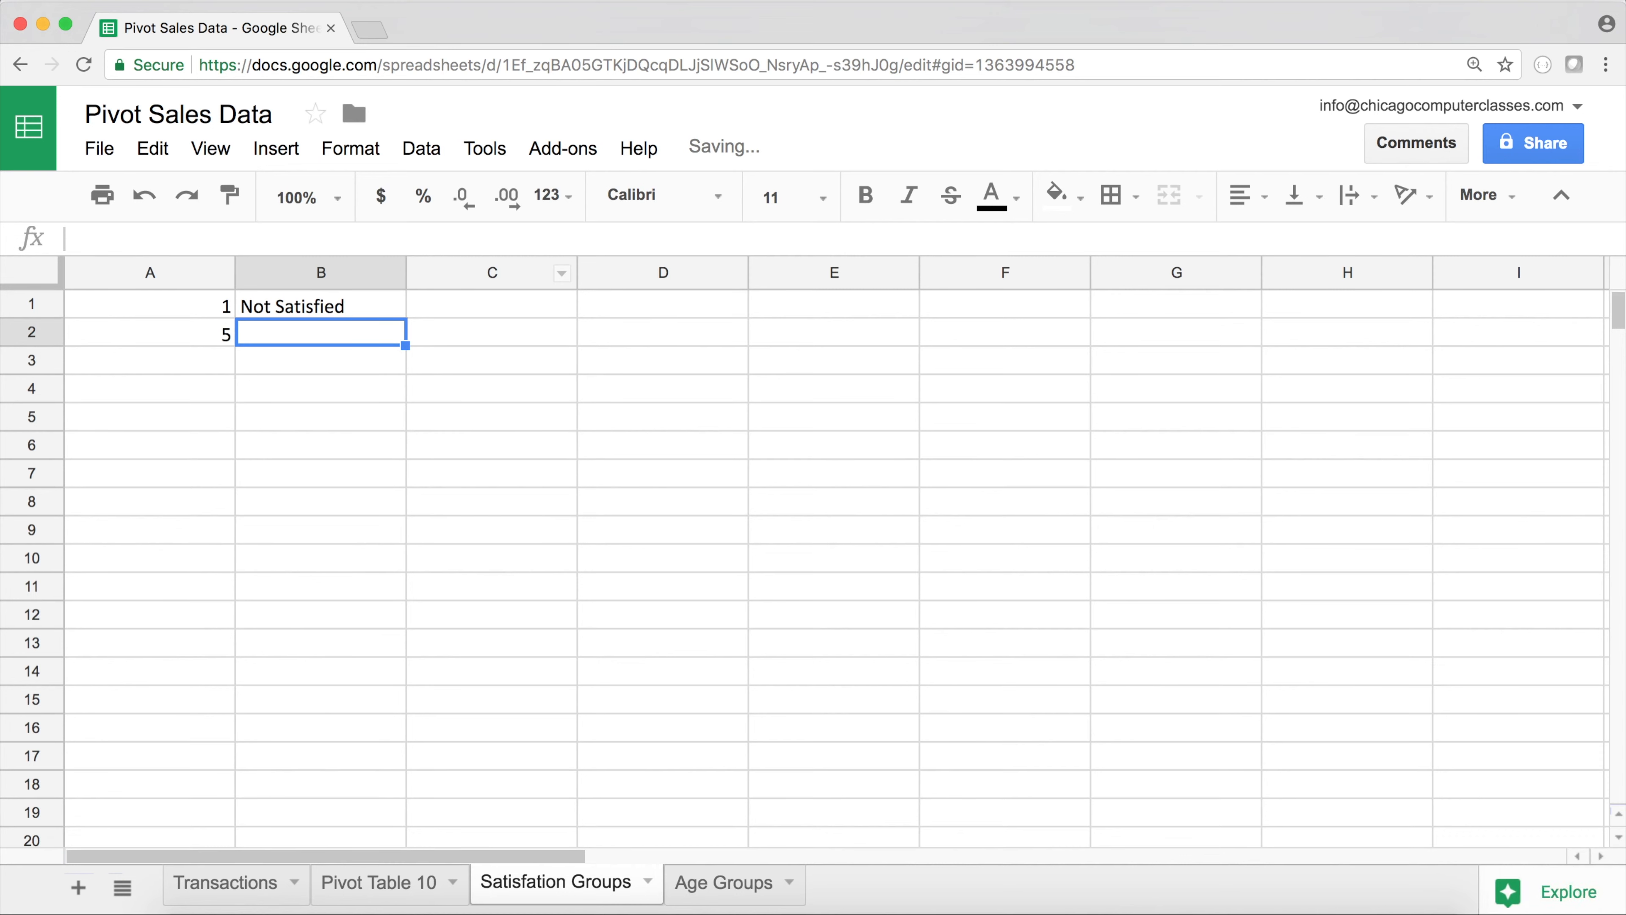
Enter 7 as the third threshold in cell A3 of the Satisfation Groups sheet
left_click(205, 336)
key("Down")
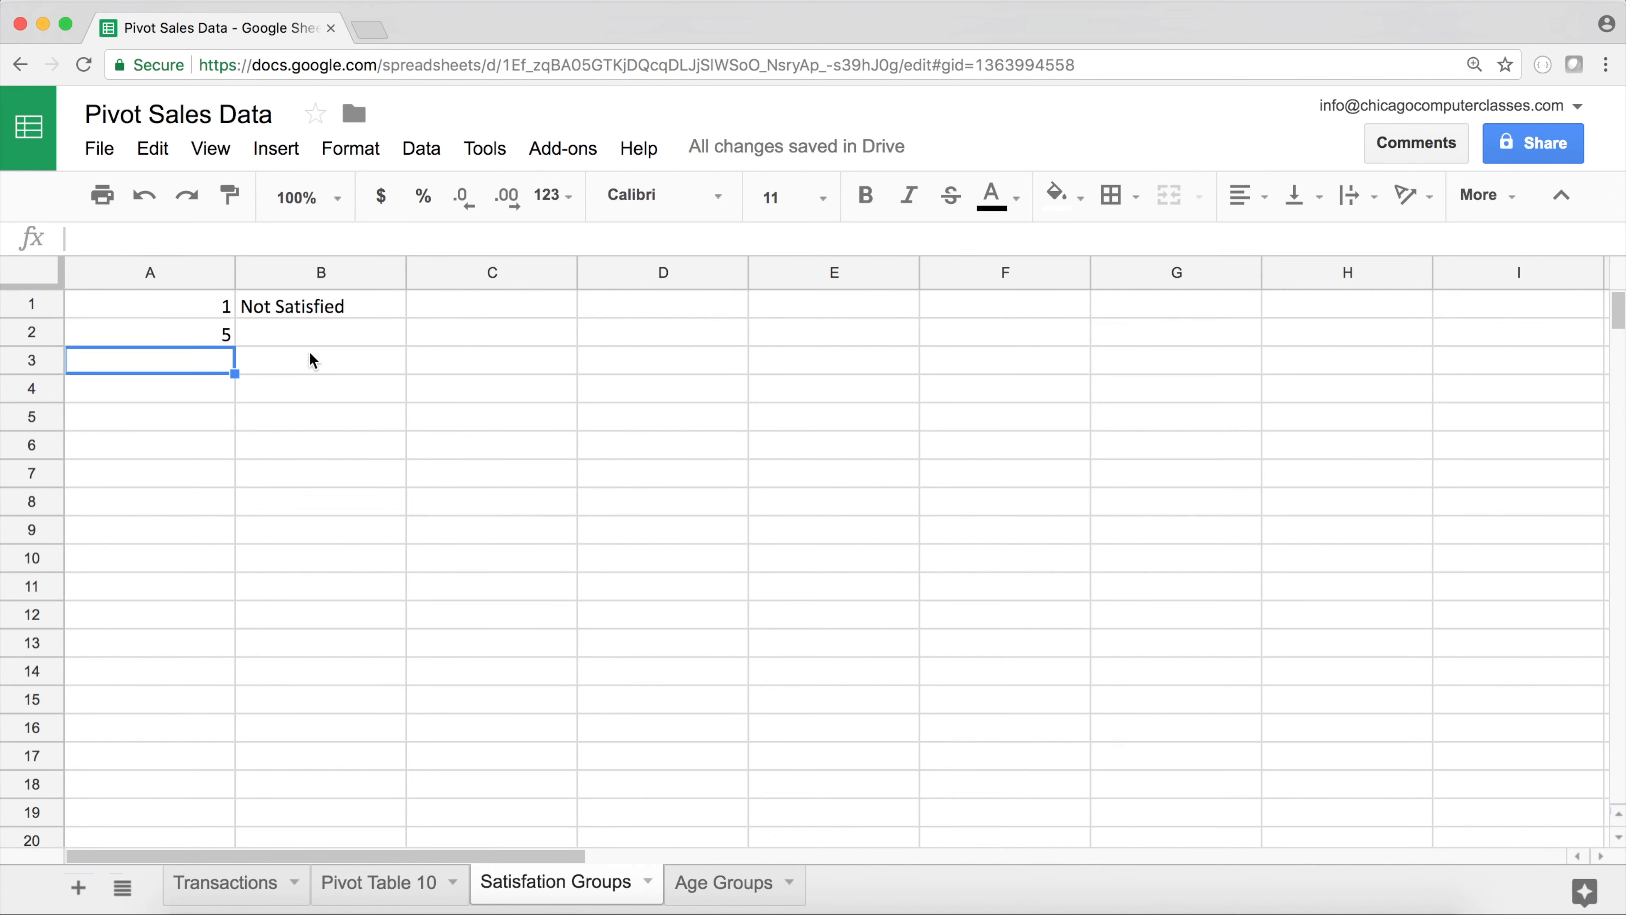
type("7")
key("Up")
Label the threshold of 5 "Satisfied" in cell B2, correcting any misspelling
key("Right")
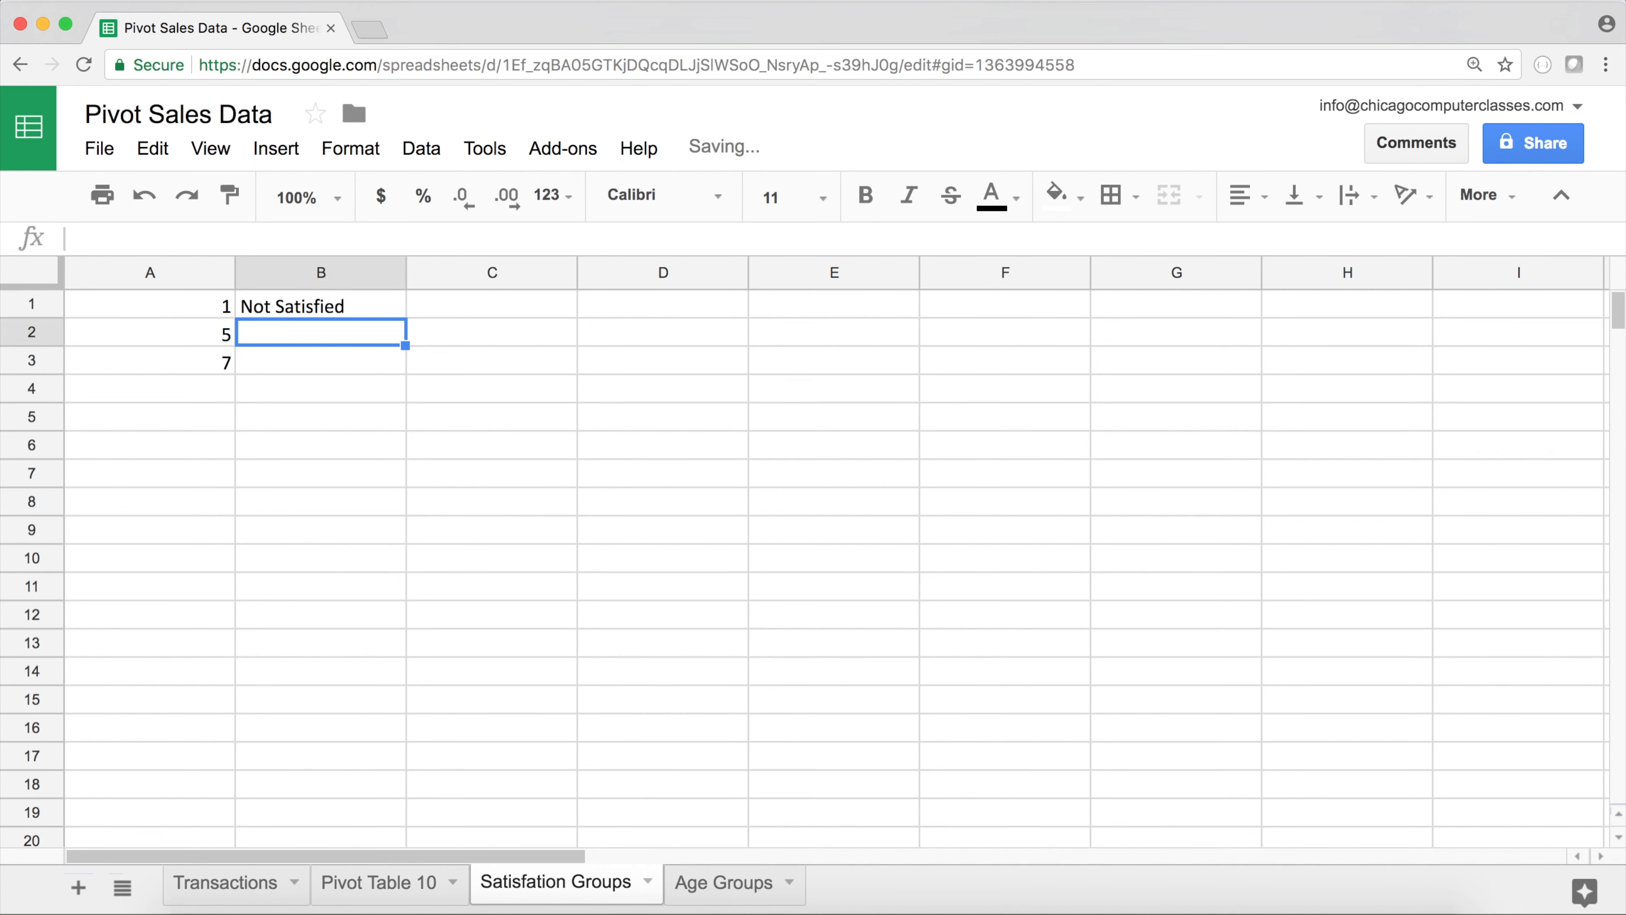
type("A+")
key("BackSpace")
key("BackSpace")
type("SATISFIED")
key("BackSpace")
key("BackSpace")
key("BackSpace")
key("BackSpace")
key("BackSpace")
key("BackSpace")
key("BackSpace")
key("BackSpace")
type("astisfied")
key("Left")
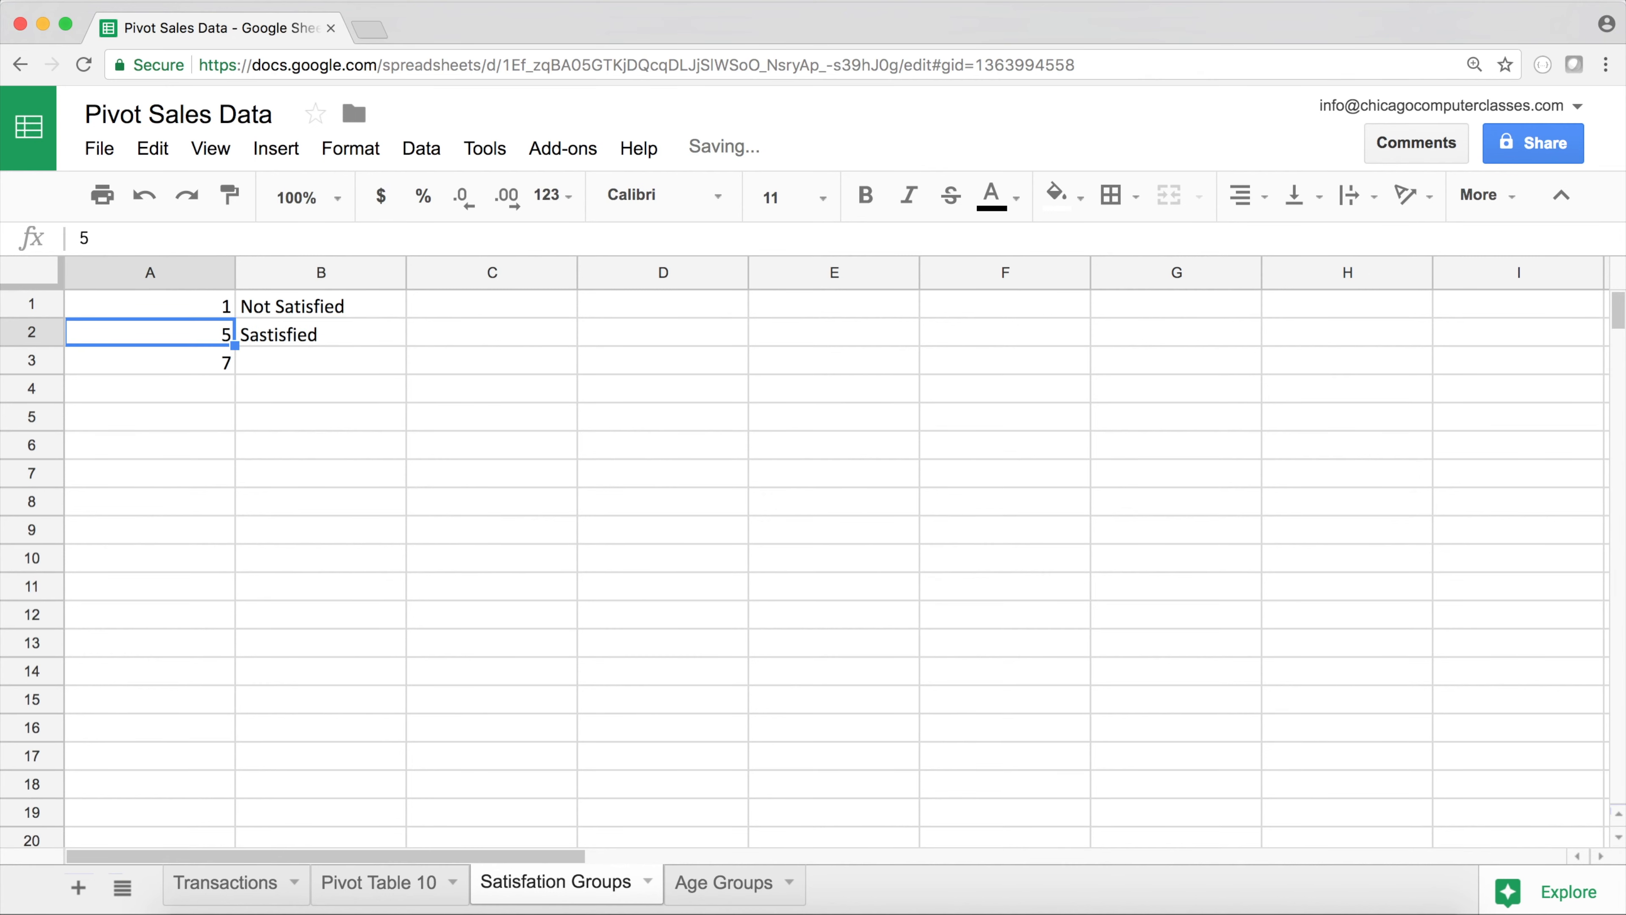
left_click(275, 337)
double_click(269, 338)
left_click(266, 332)
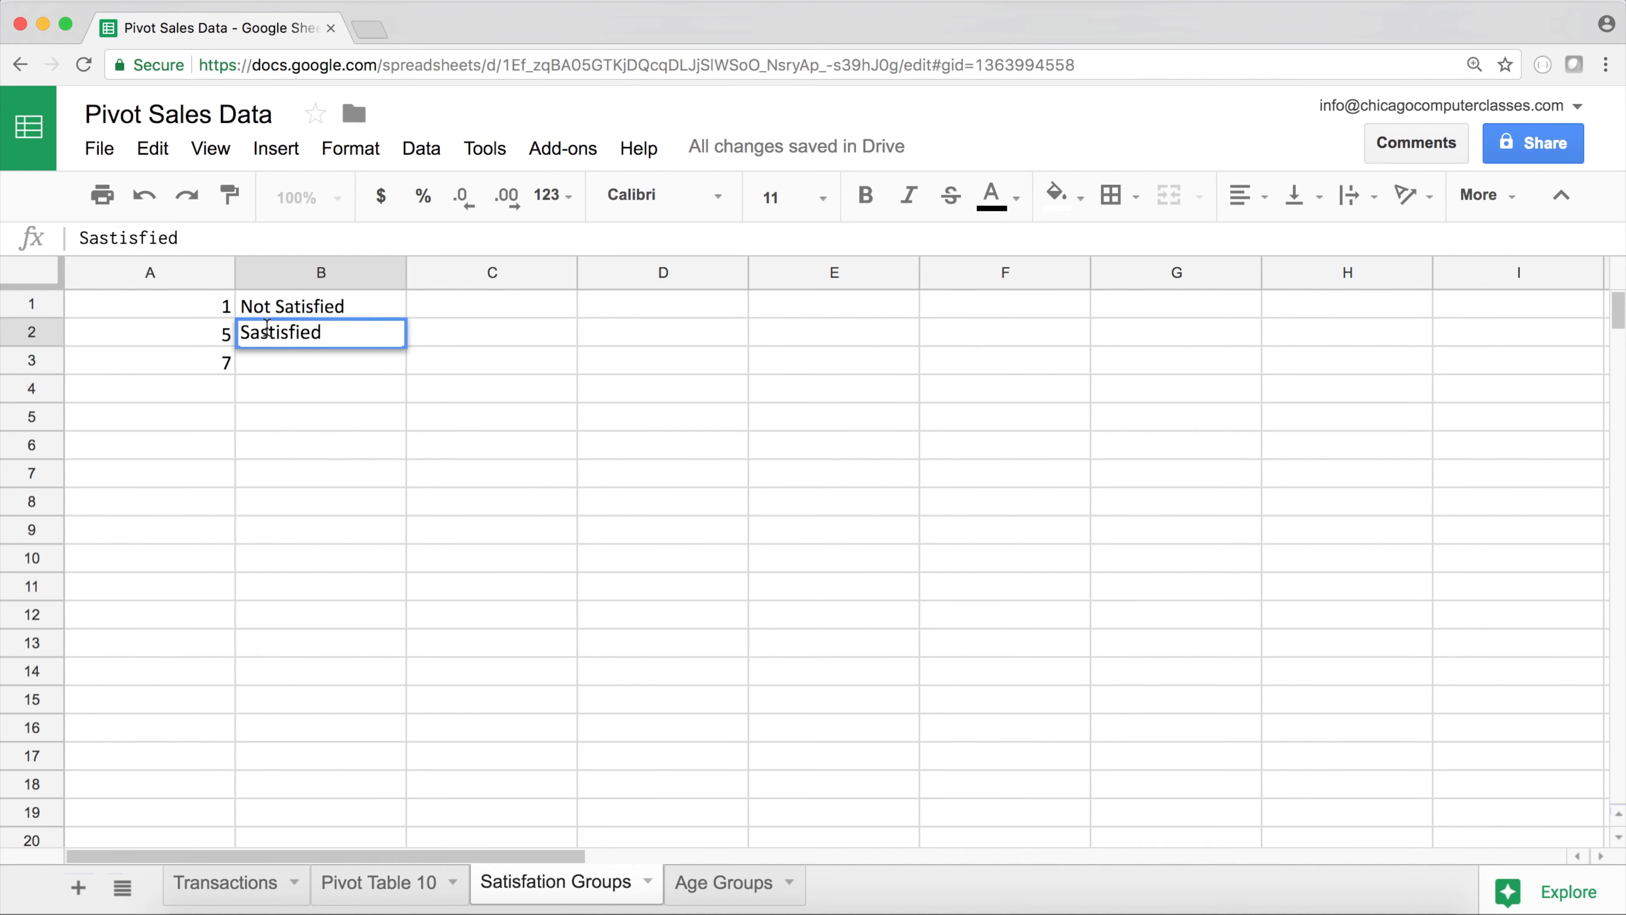
key("BackSpace")
key("Return")
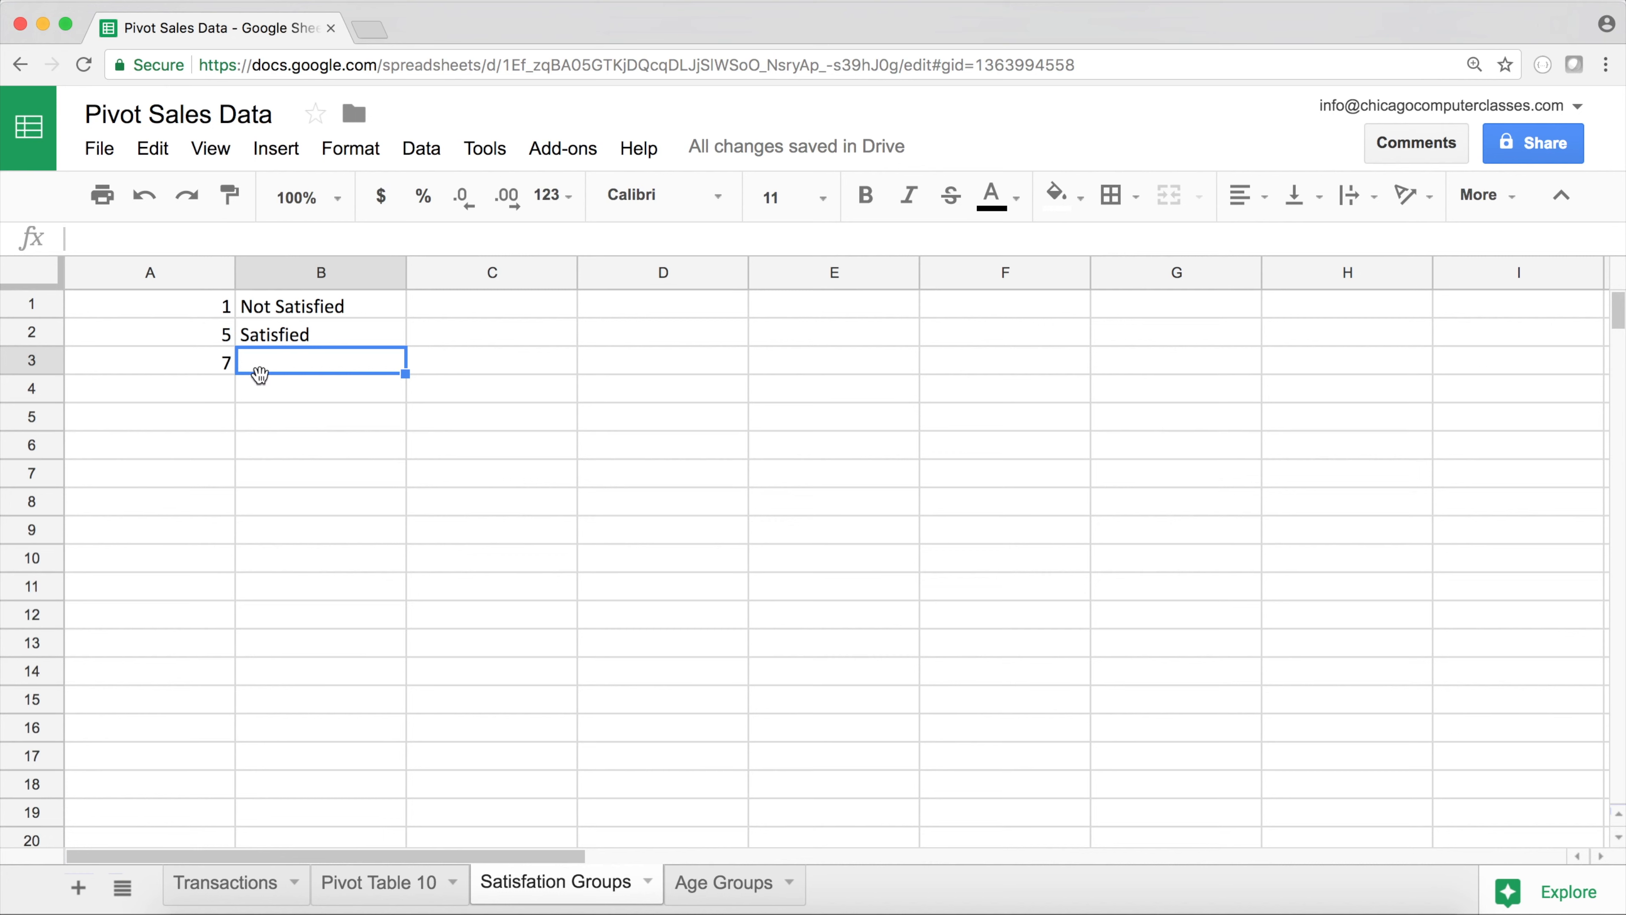
Label the threshold of 7 "Very Satisfied" in cell B3 and review the lookup table A1:B3
type("V")
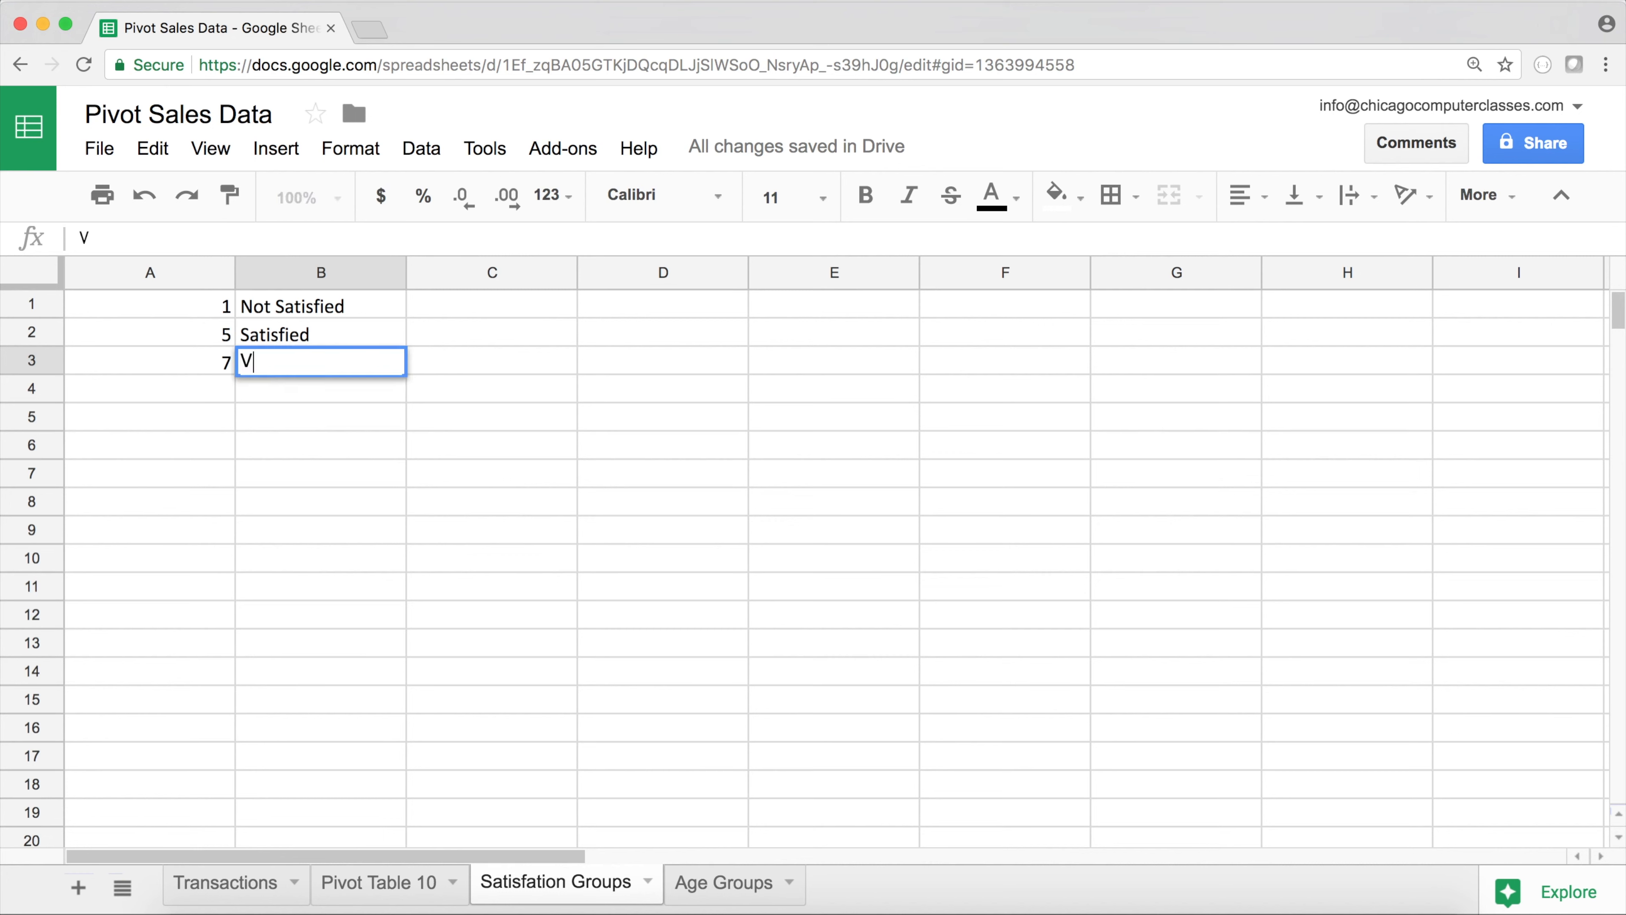
type("ery Satisfied")
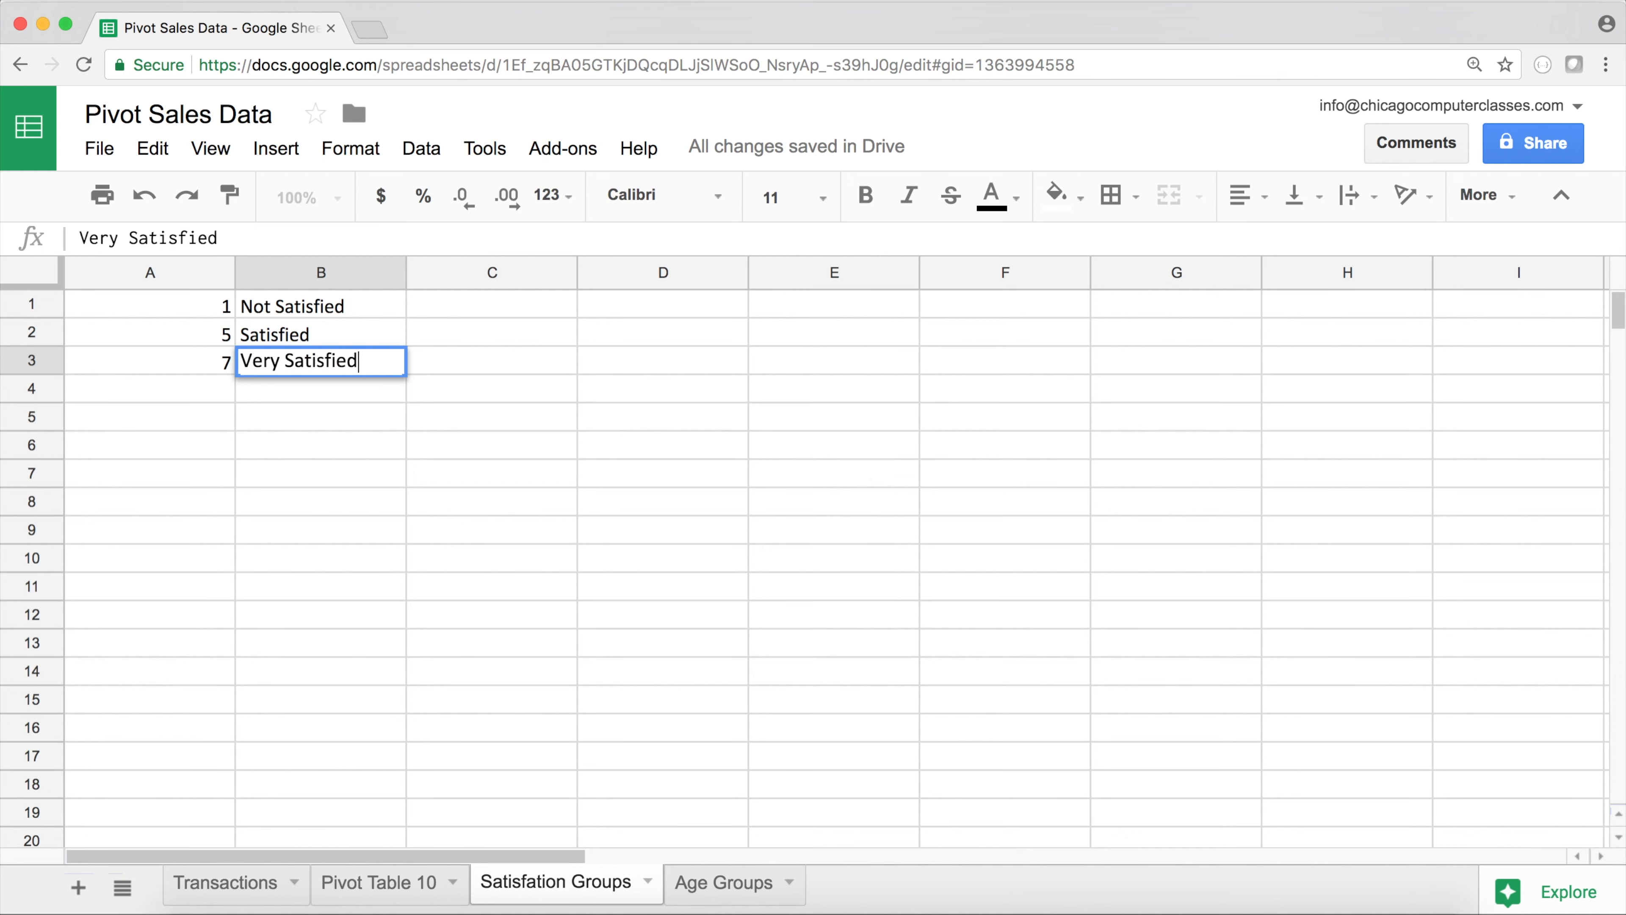
key("Return")
left_click_drag(223, 311, 265, 364)
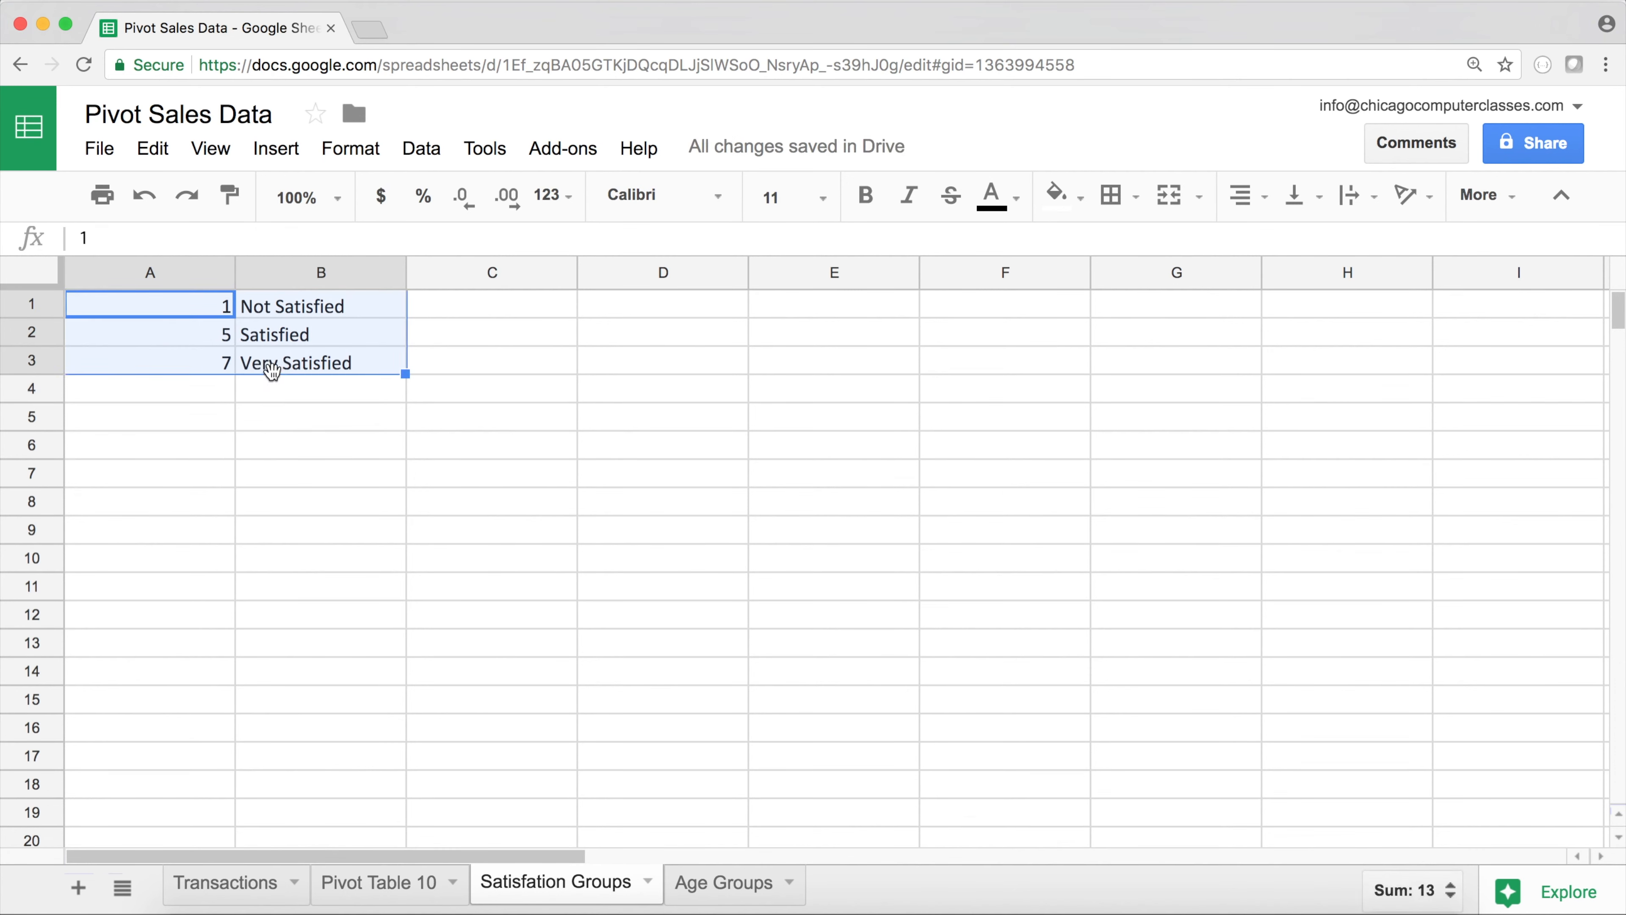
left_click(193, 311)
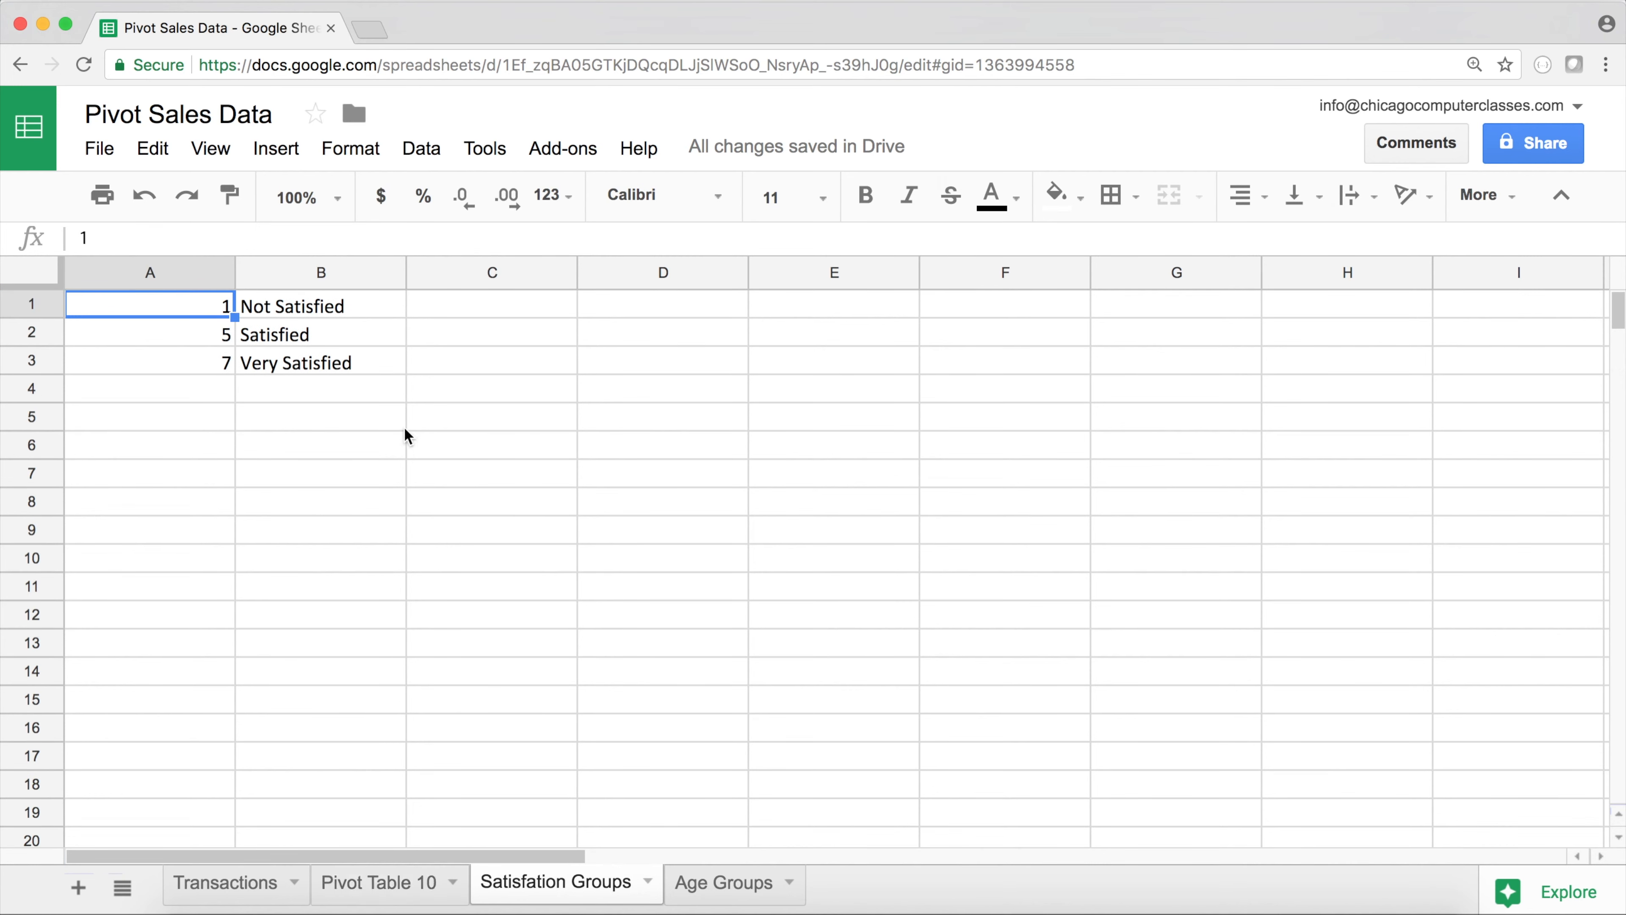
Start a VLOOKUP formula in cell D1 of the Pivot Table 10 sheet with B1 as the search key
left_click(378, 894)
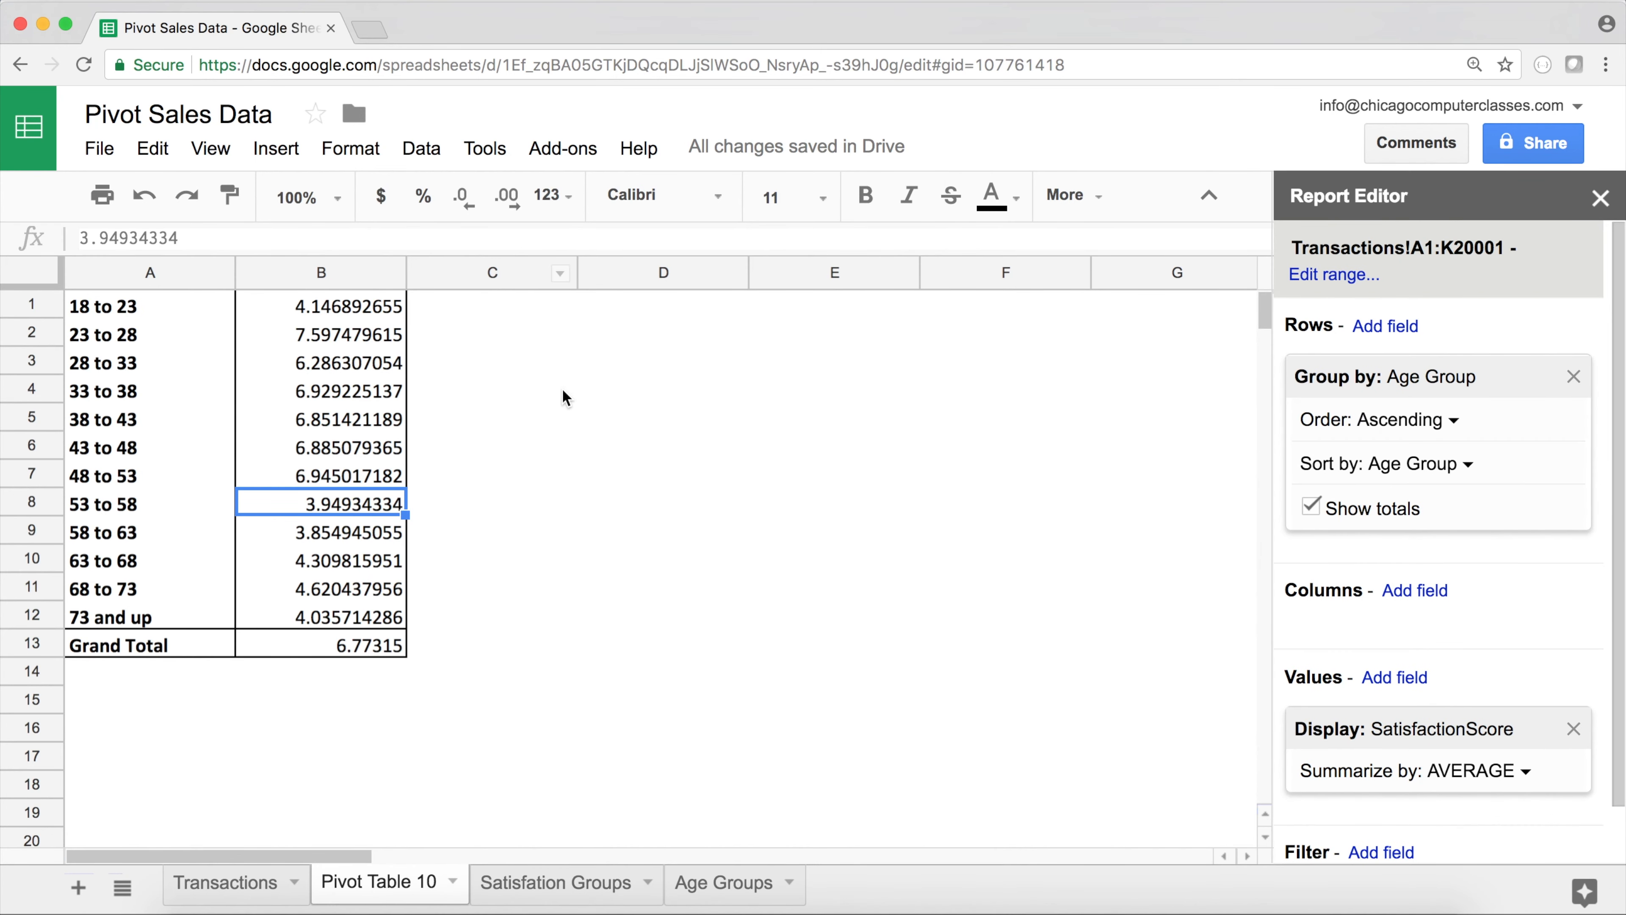
left_click(563, 309)
left_click(607, 309)
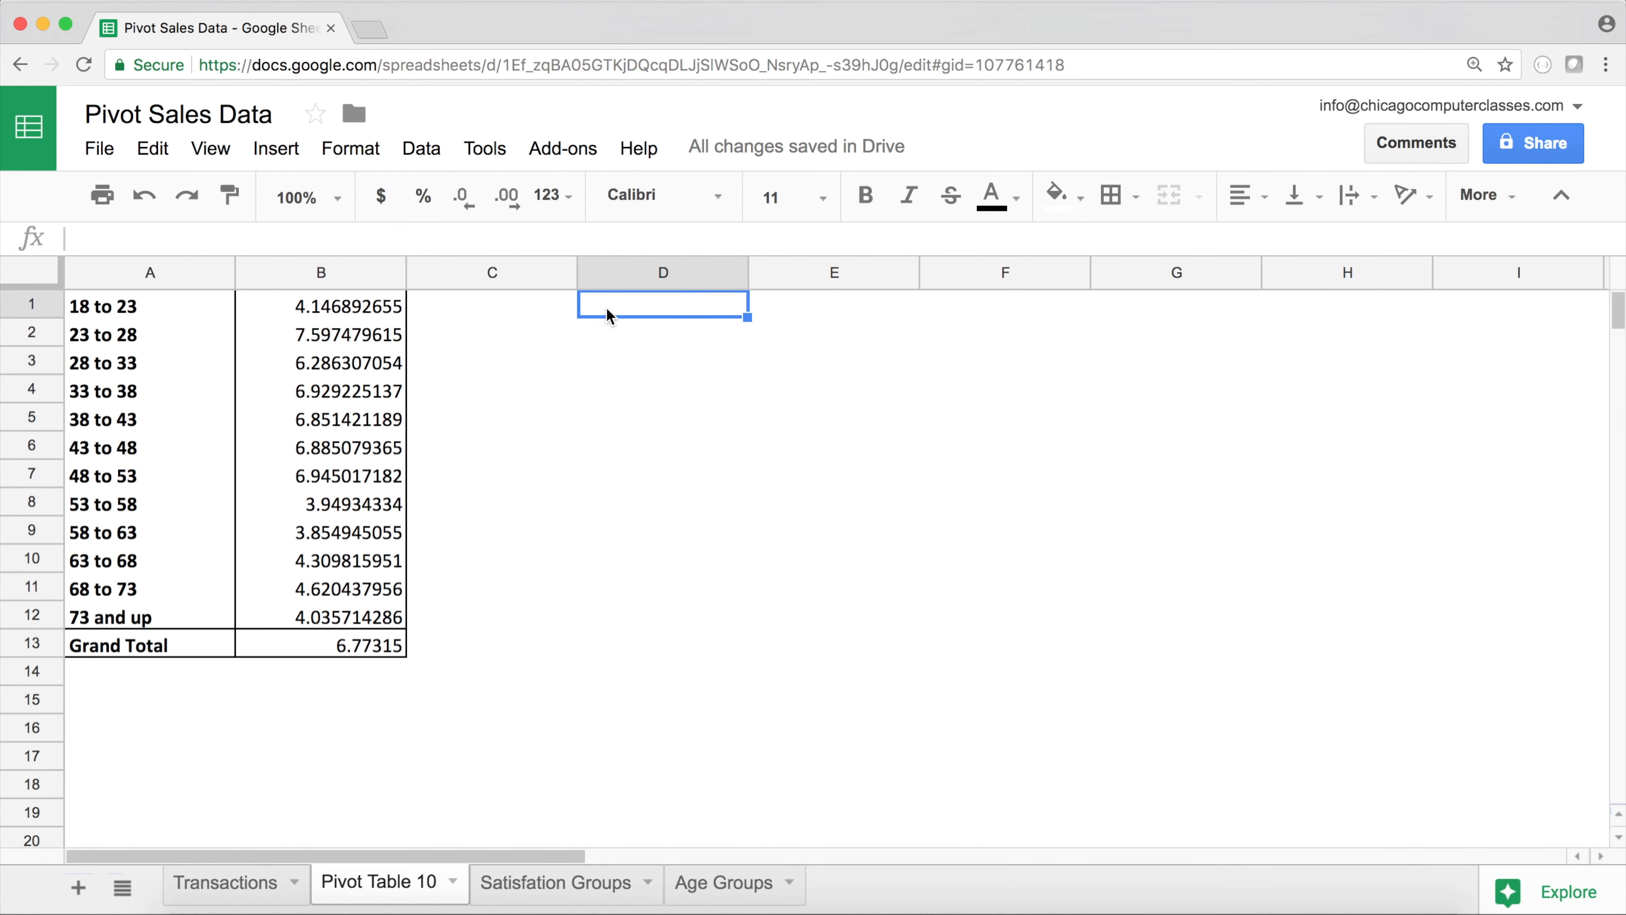
type("=vl")
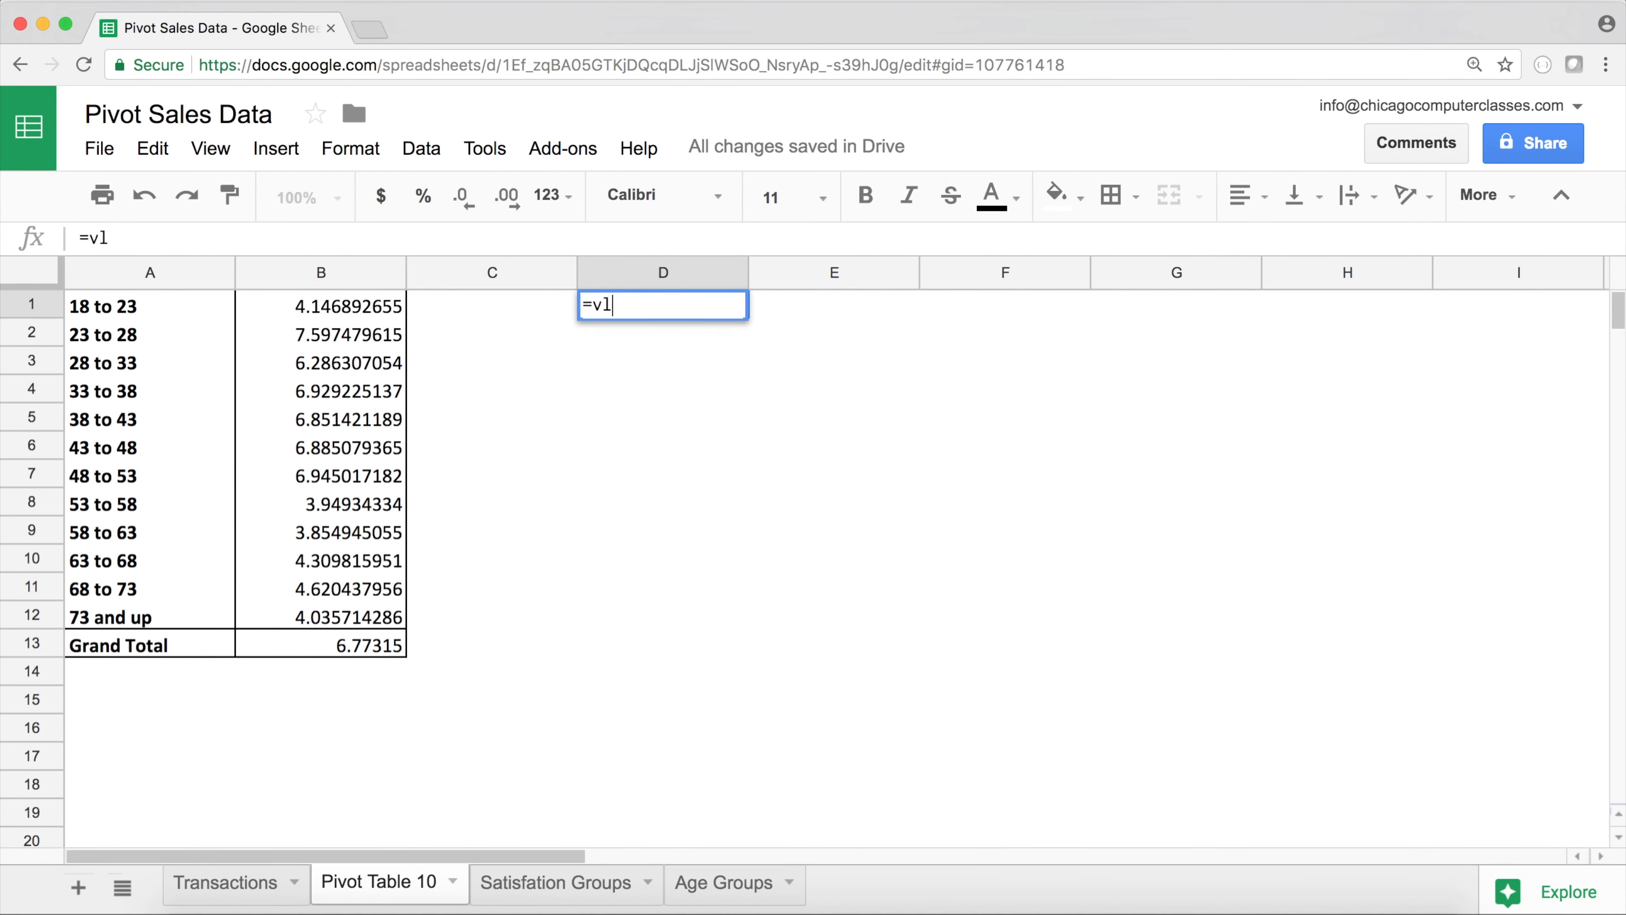
type("ookup(")
left_click(346, 314)
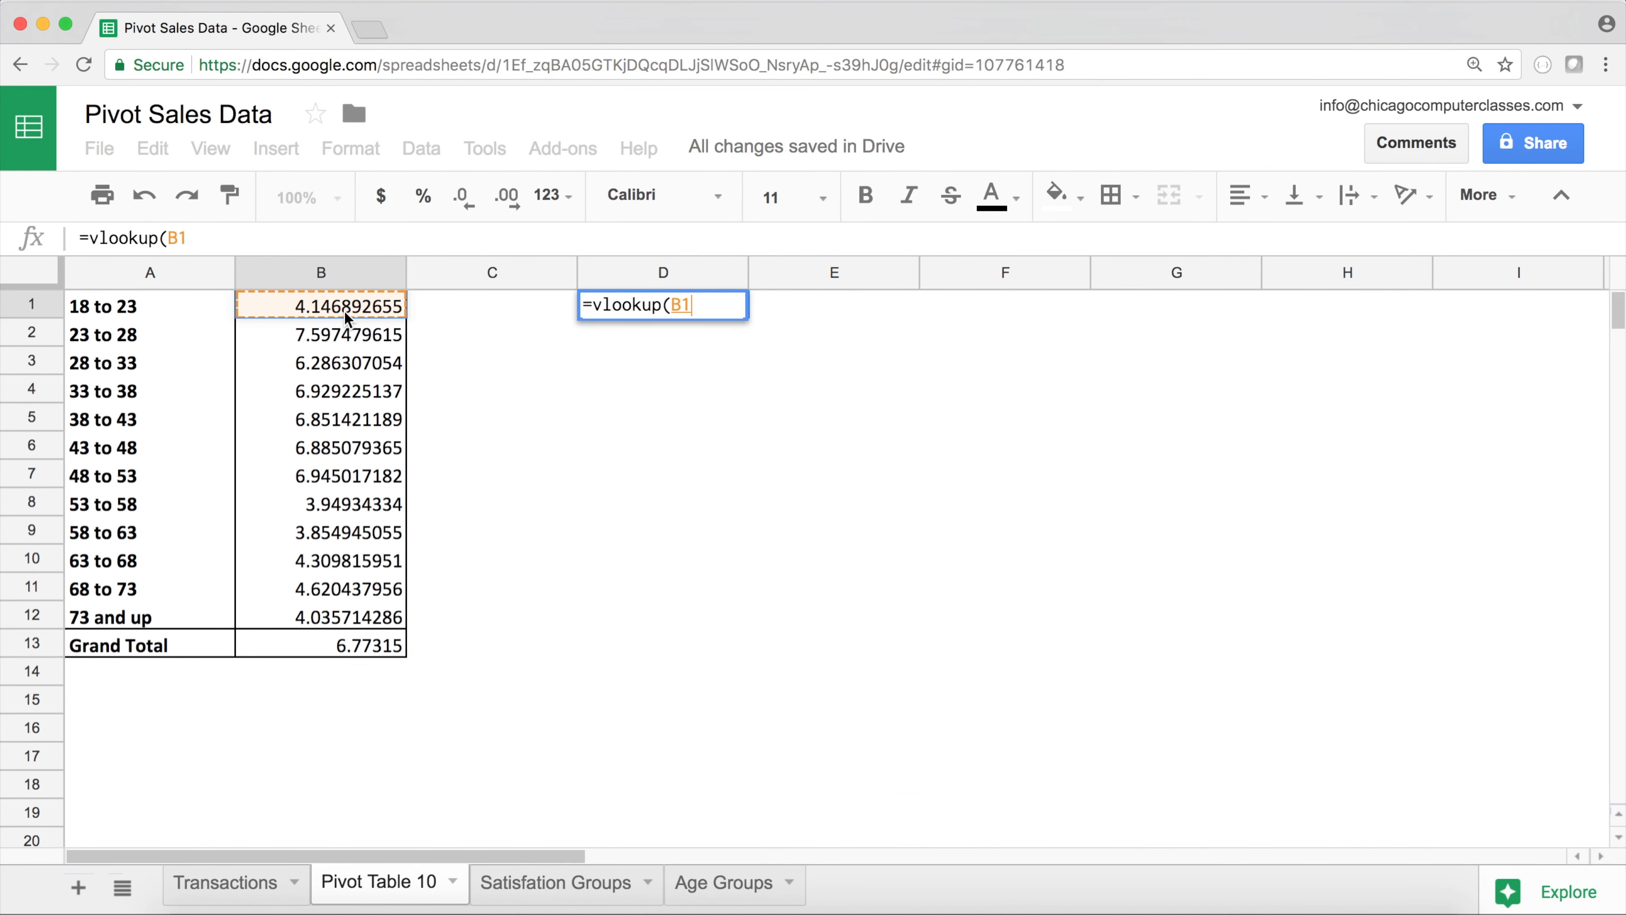
type(",")
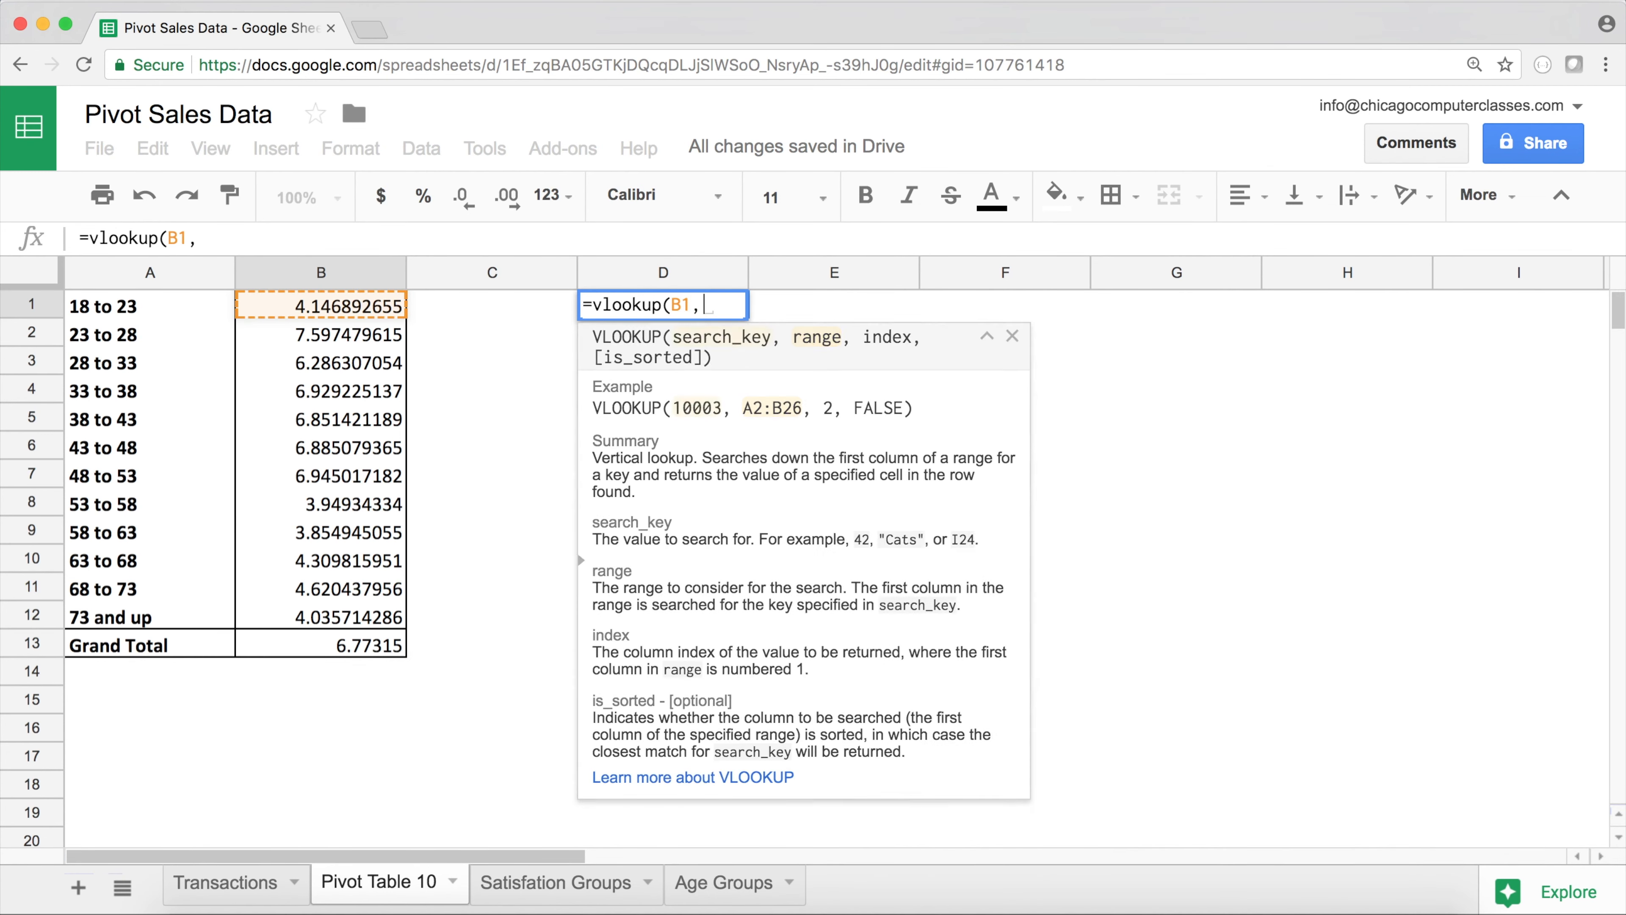
Complete the VLOOKUP in D1 with the absolute range 'Satisfation Groups'!$A$1:$B$3, column index 2 and is_sorted 1
left_click(607, 884)
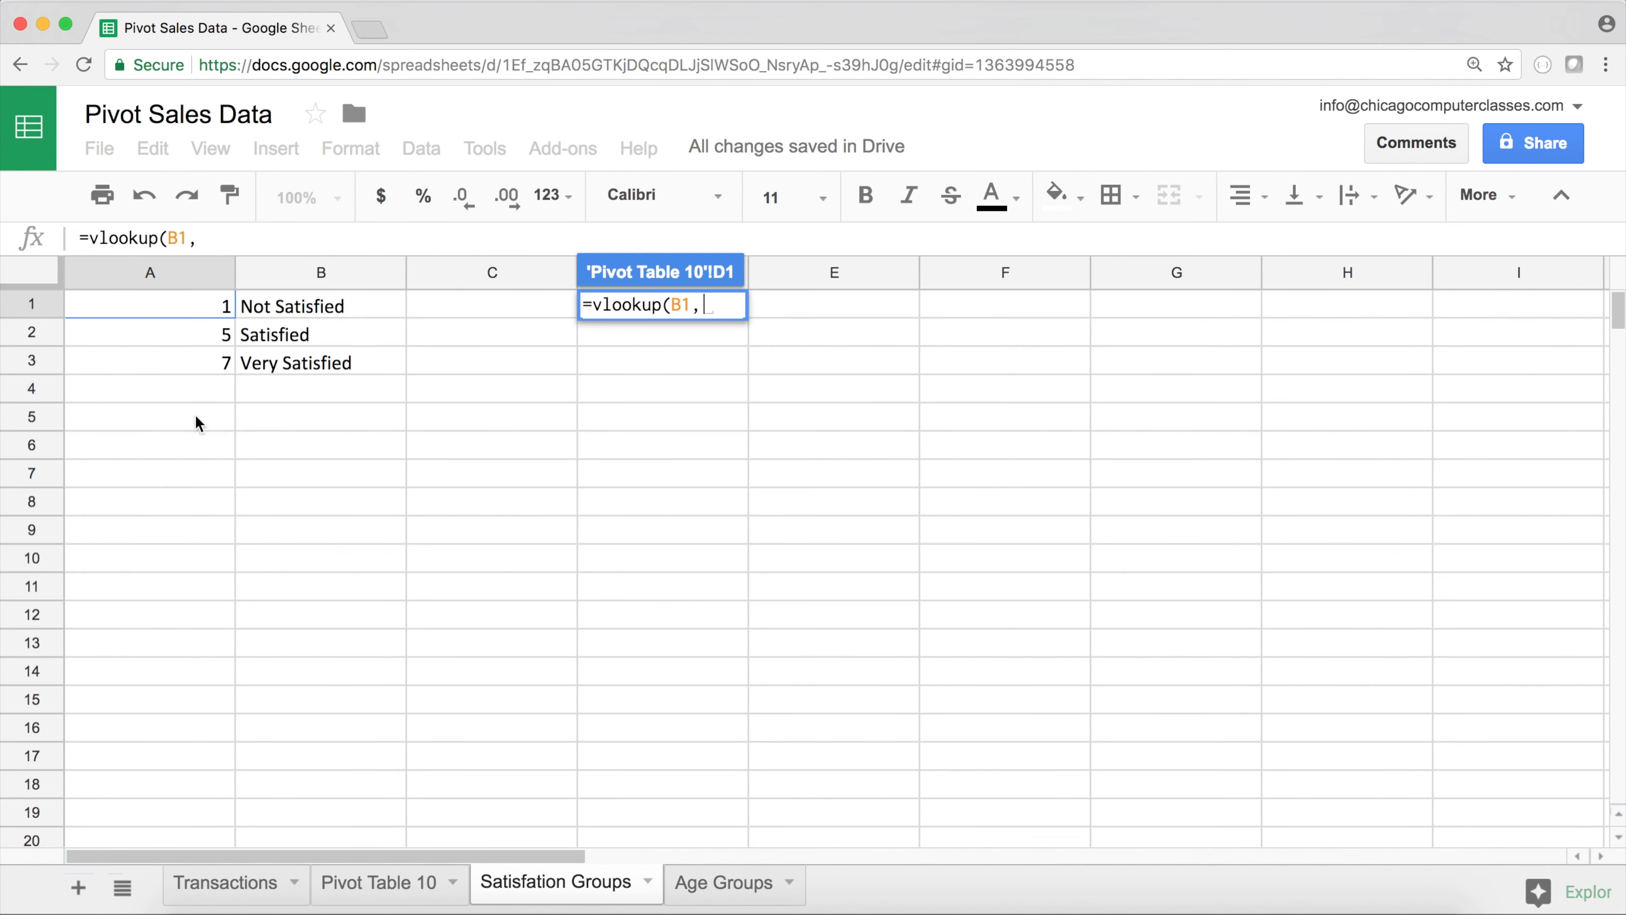
left_click_drag(189, 303, 300, 363)
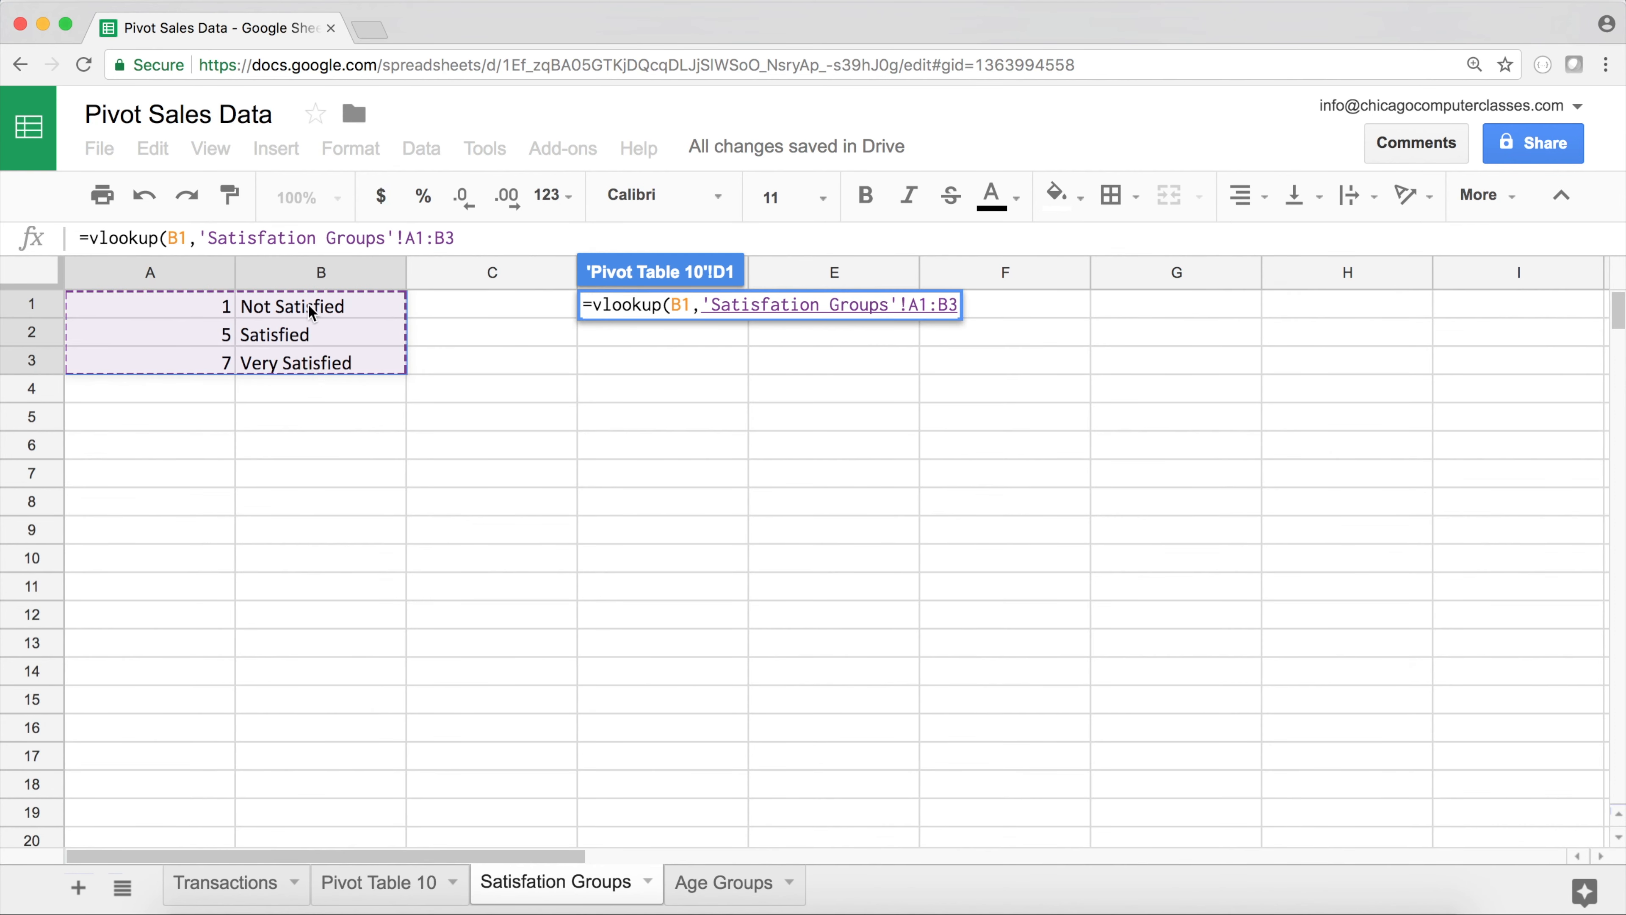
key("F4")
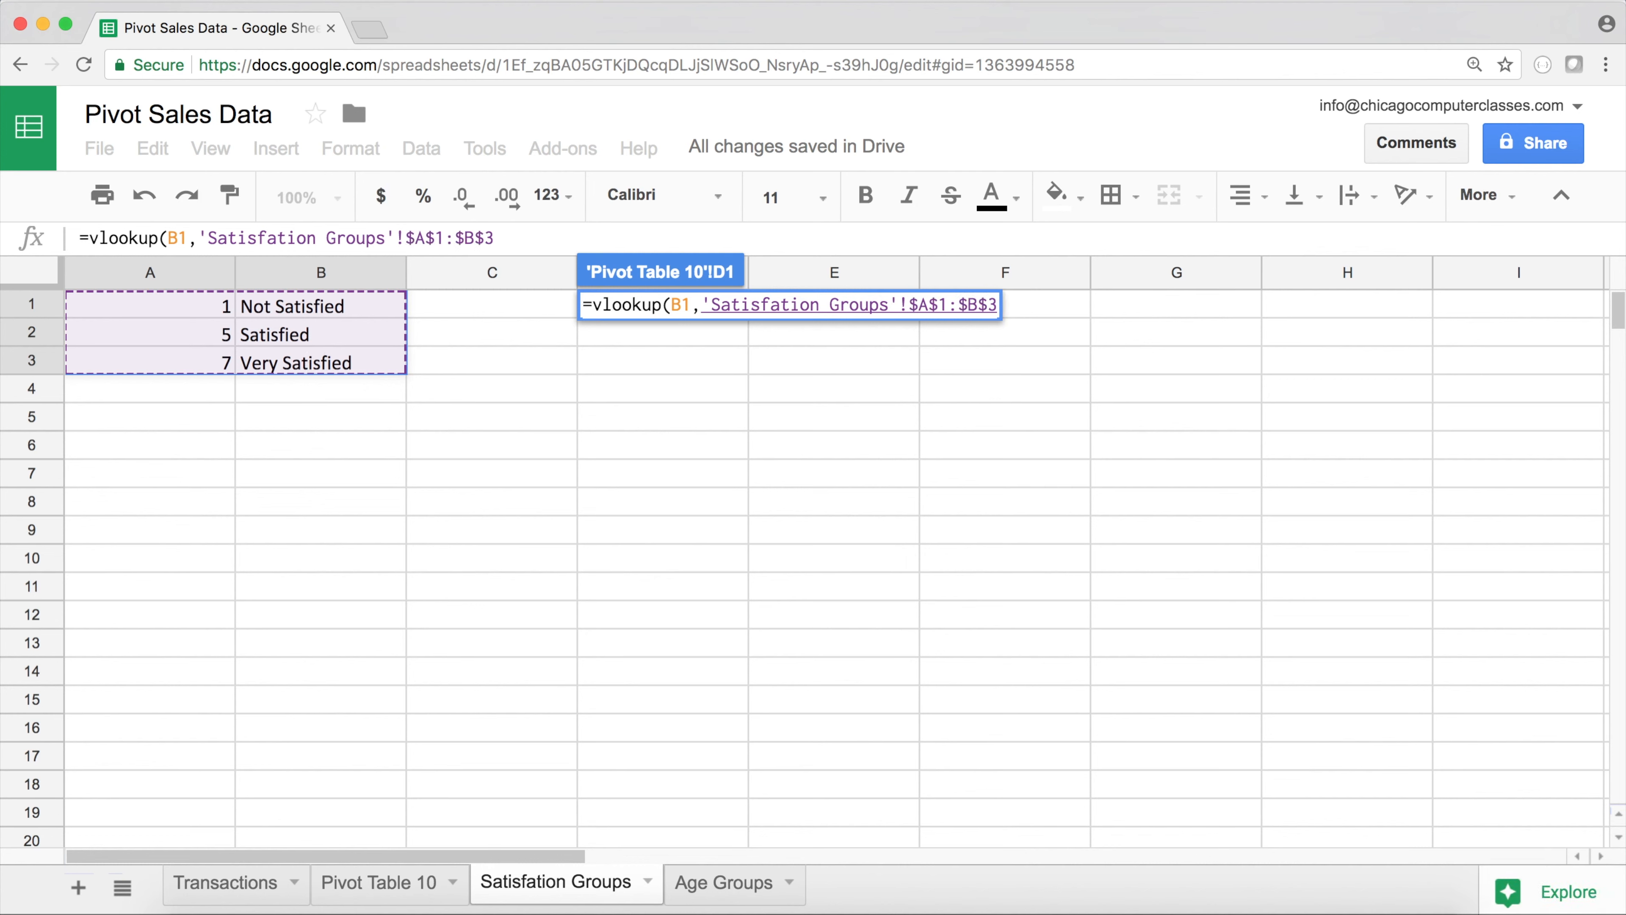
type(",")
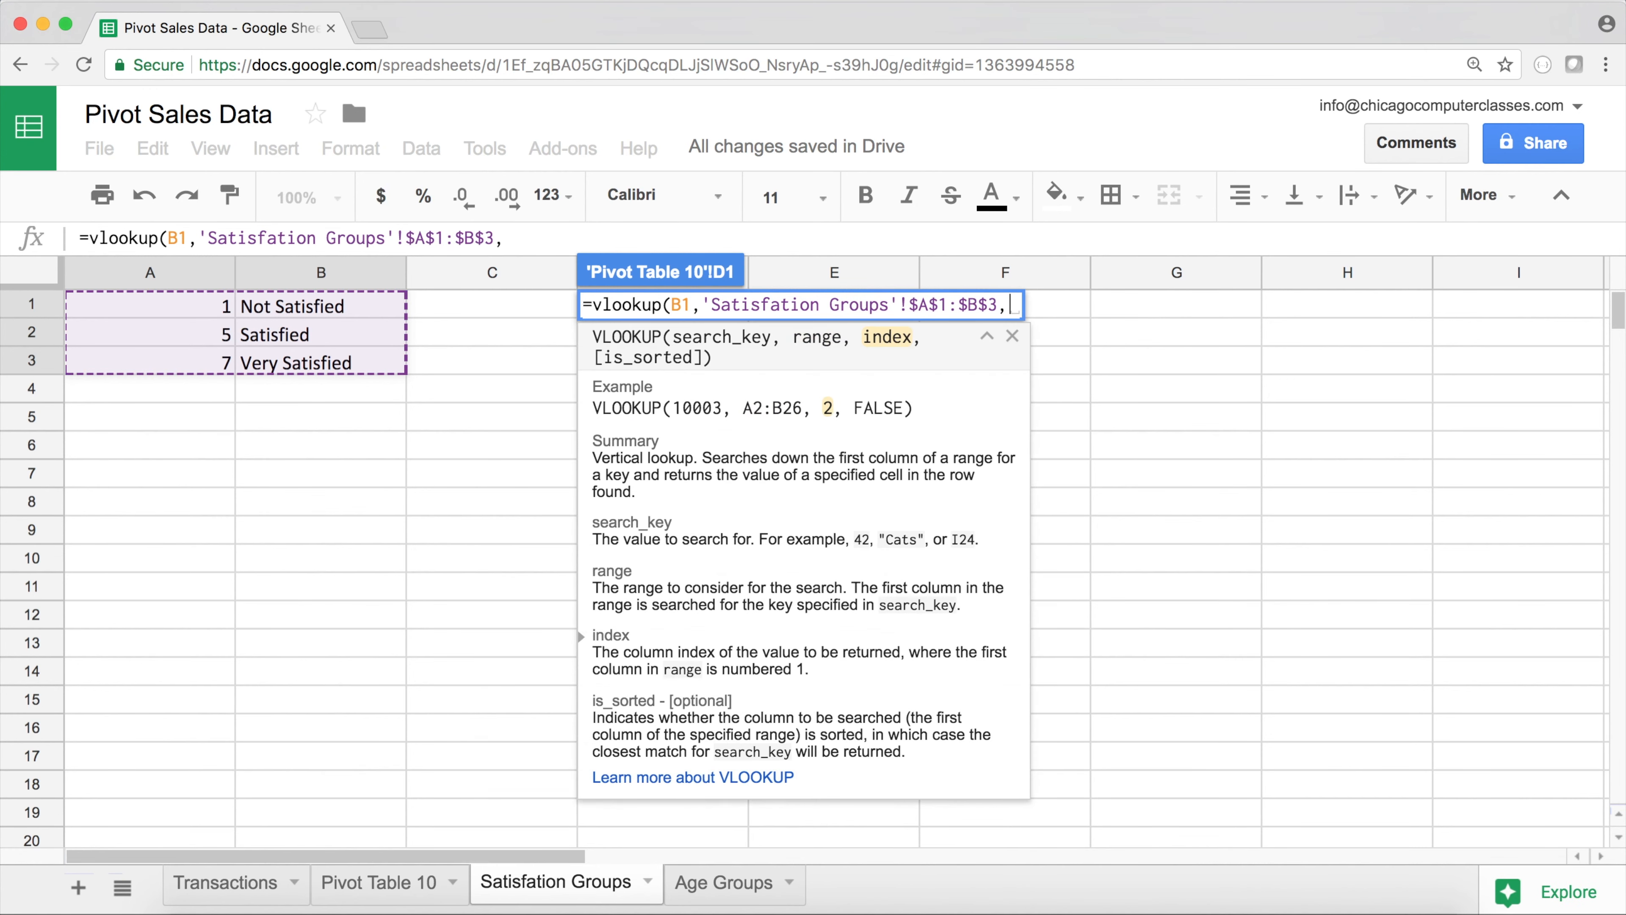
type("2")
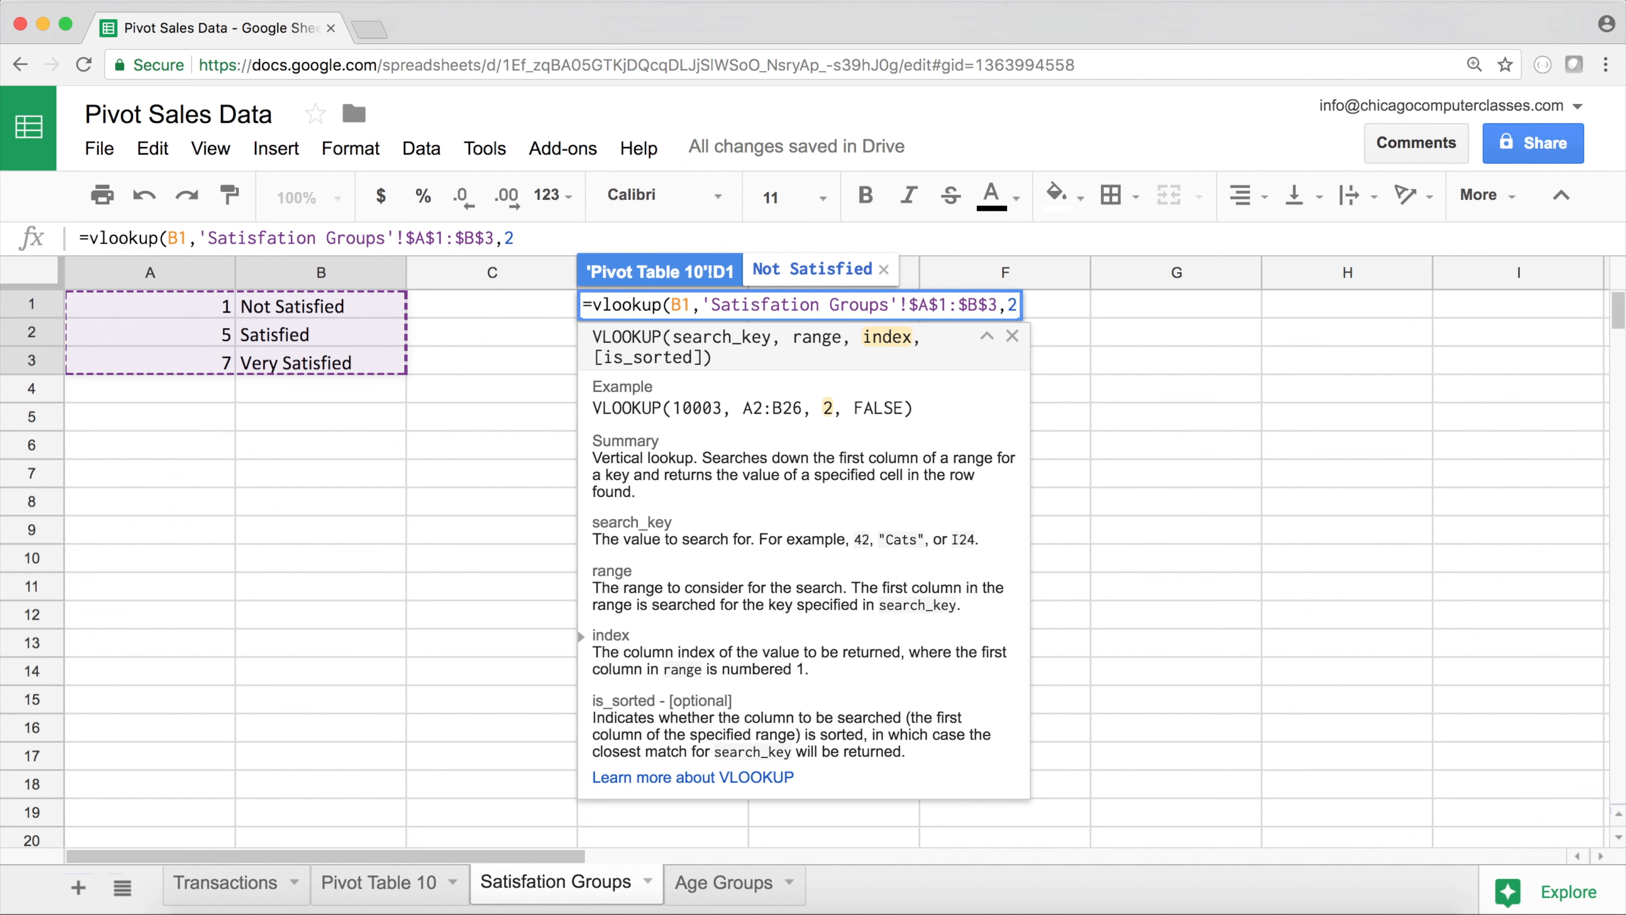
type(",1")
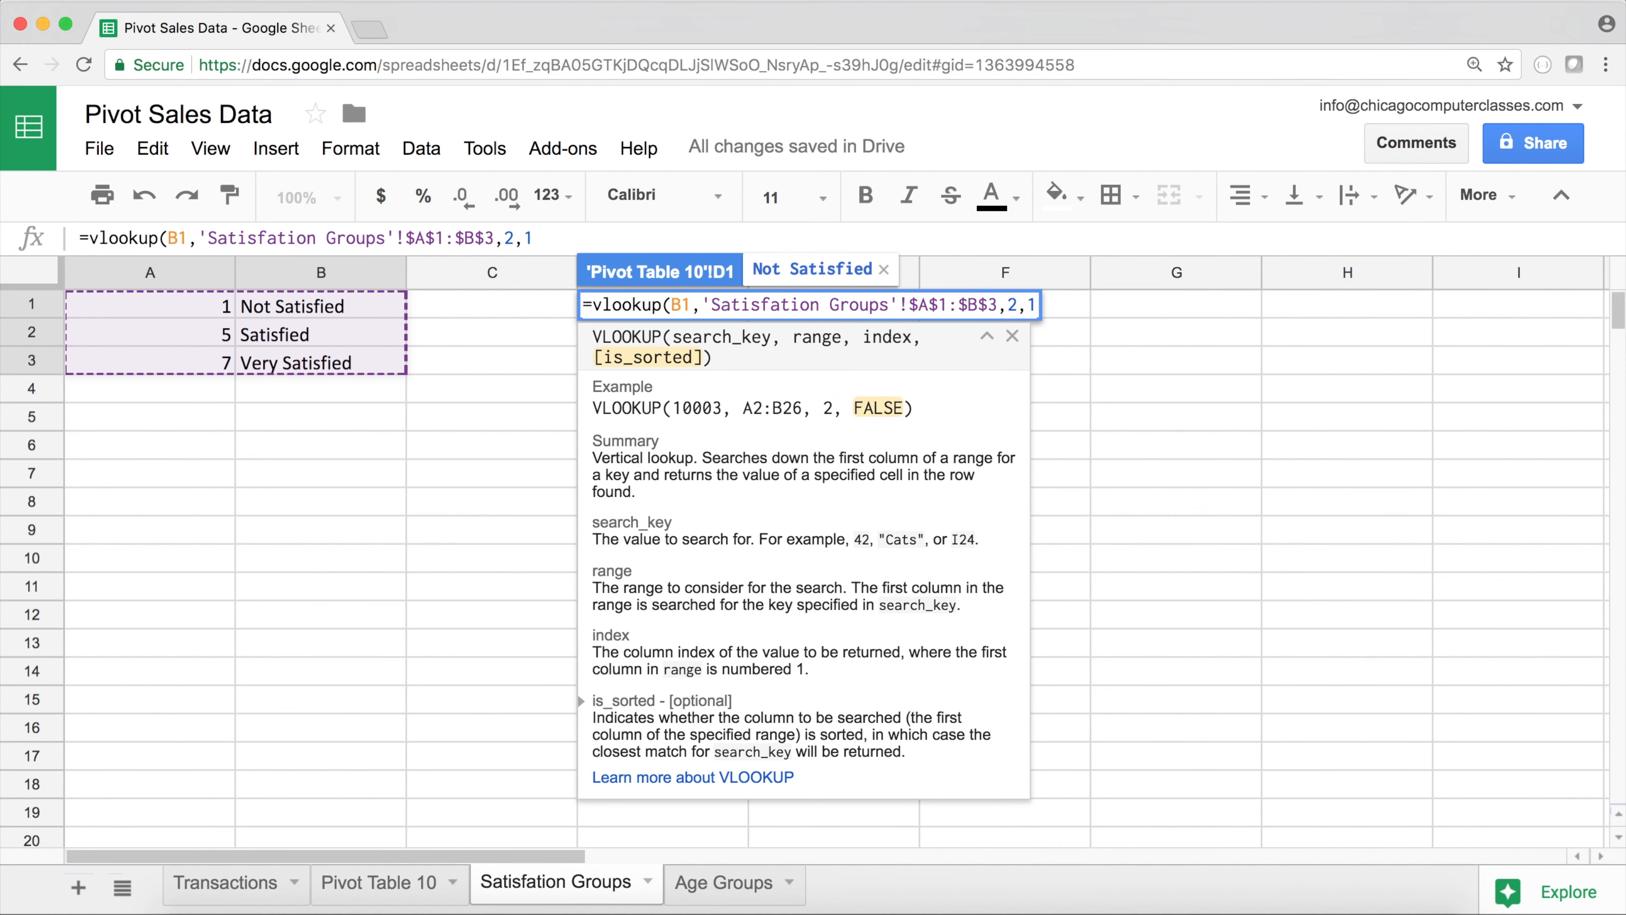
type(")")
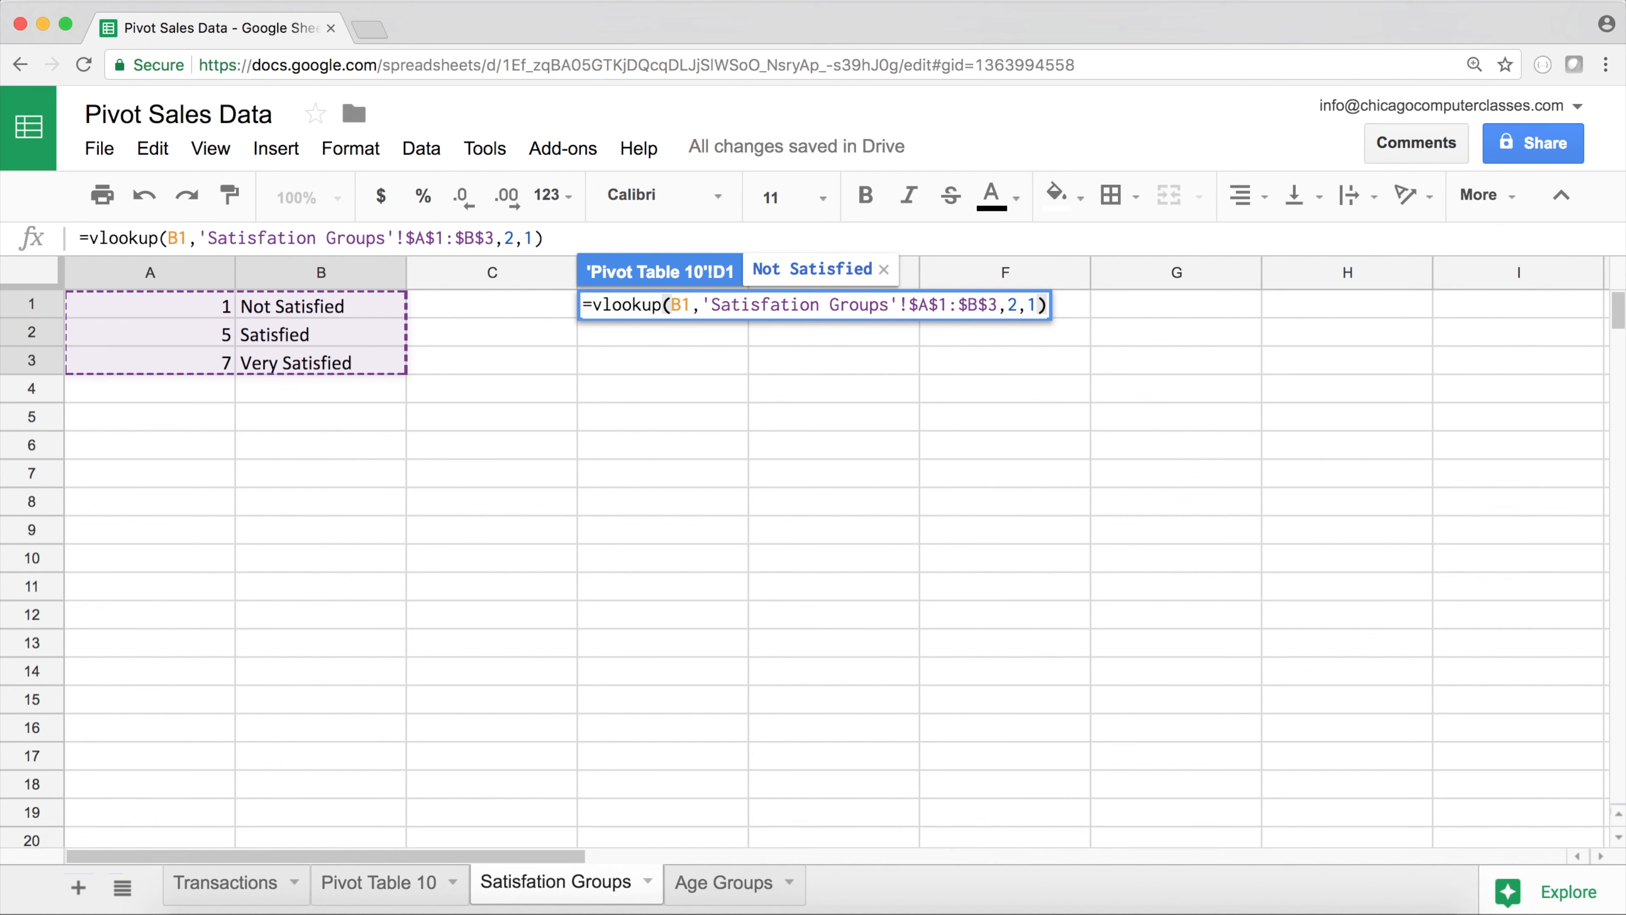
key("Return")
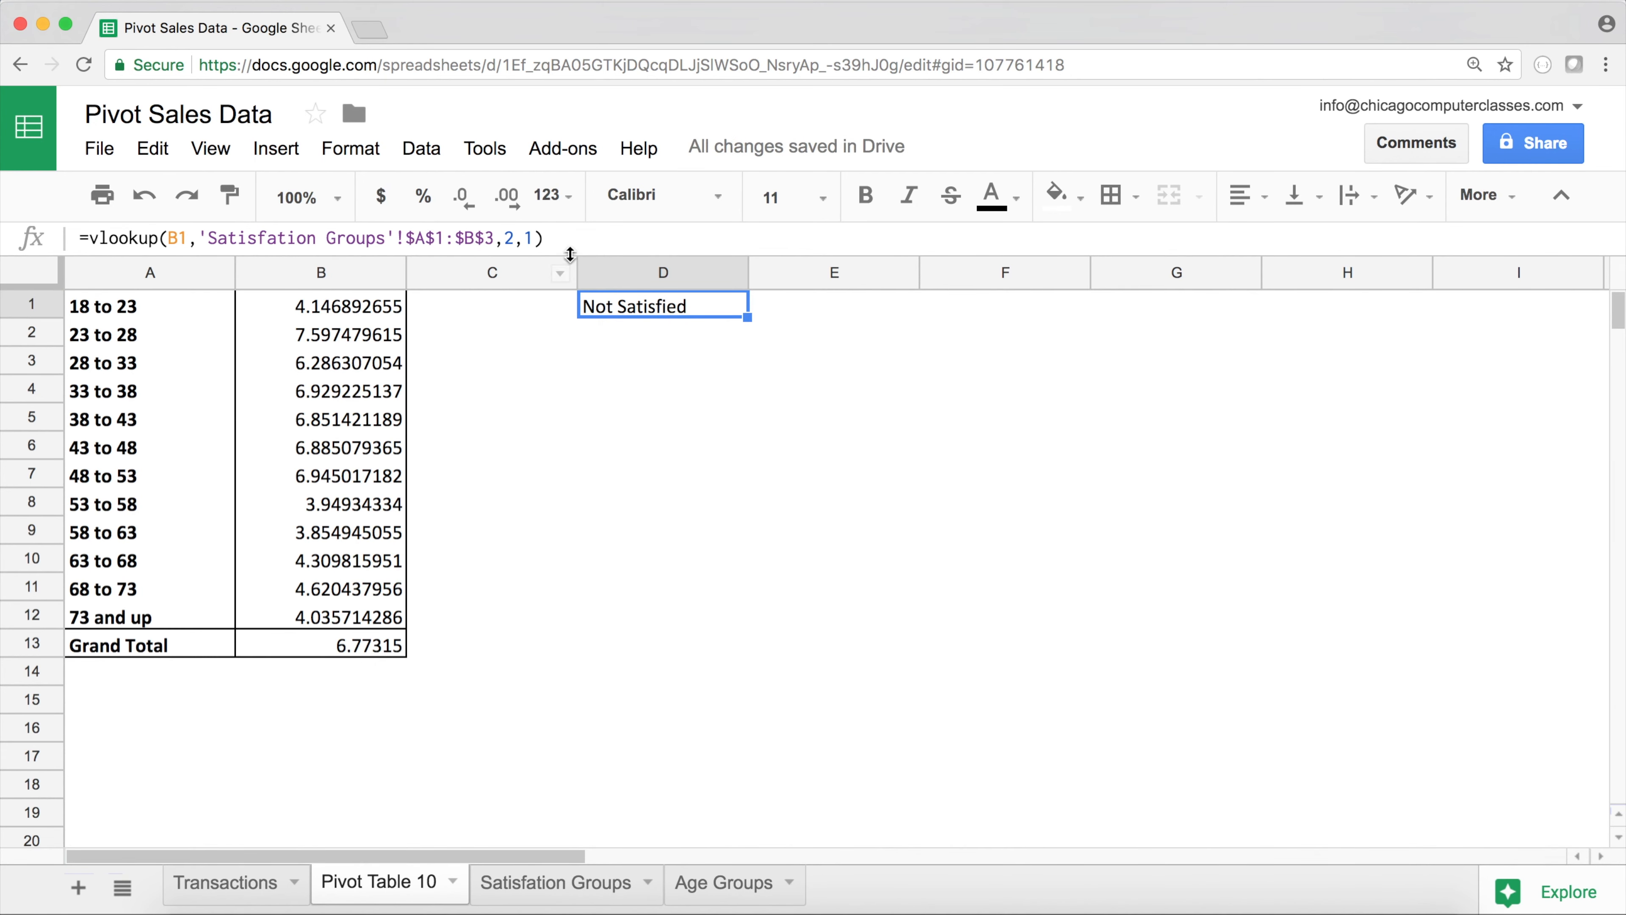
Fill the VLOOKUP from D1 down to D13 and undo the fill
left_click_drag(746, 316, 731, 650)
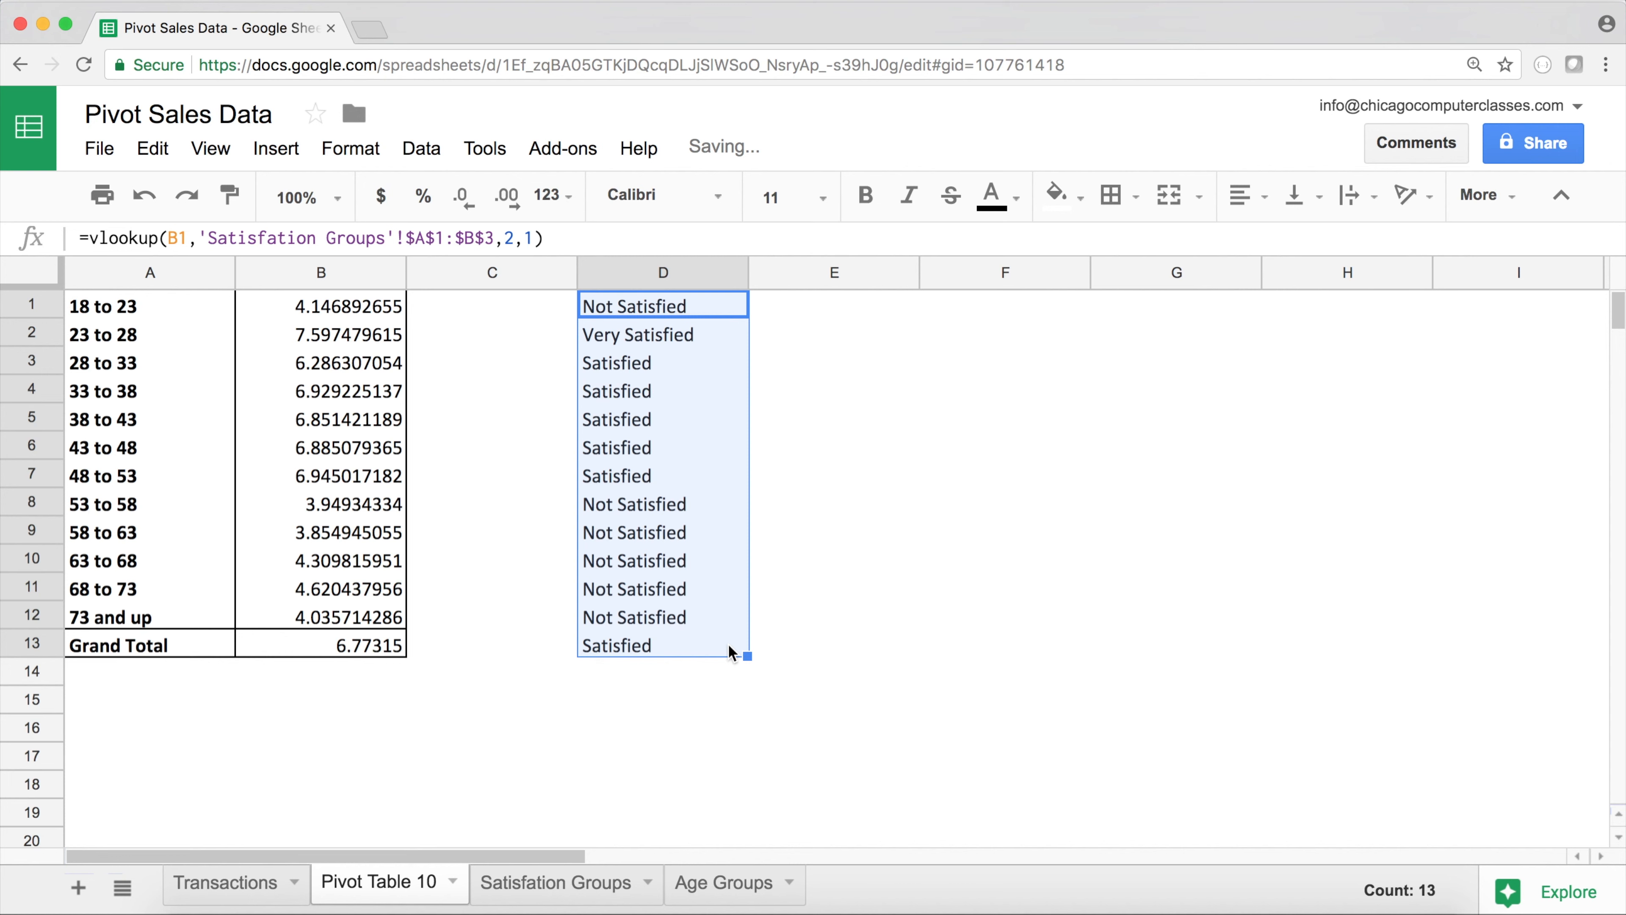
key("super+z")
Copy the VLOOKUP formula text from cell D1 and clear the cell
left_click_drag(578, 235, 92, 232)
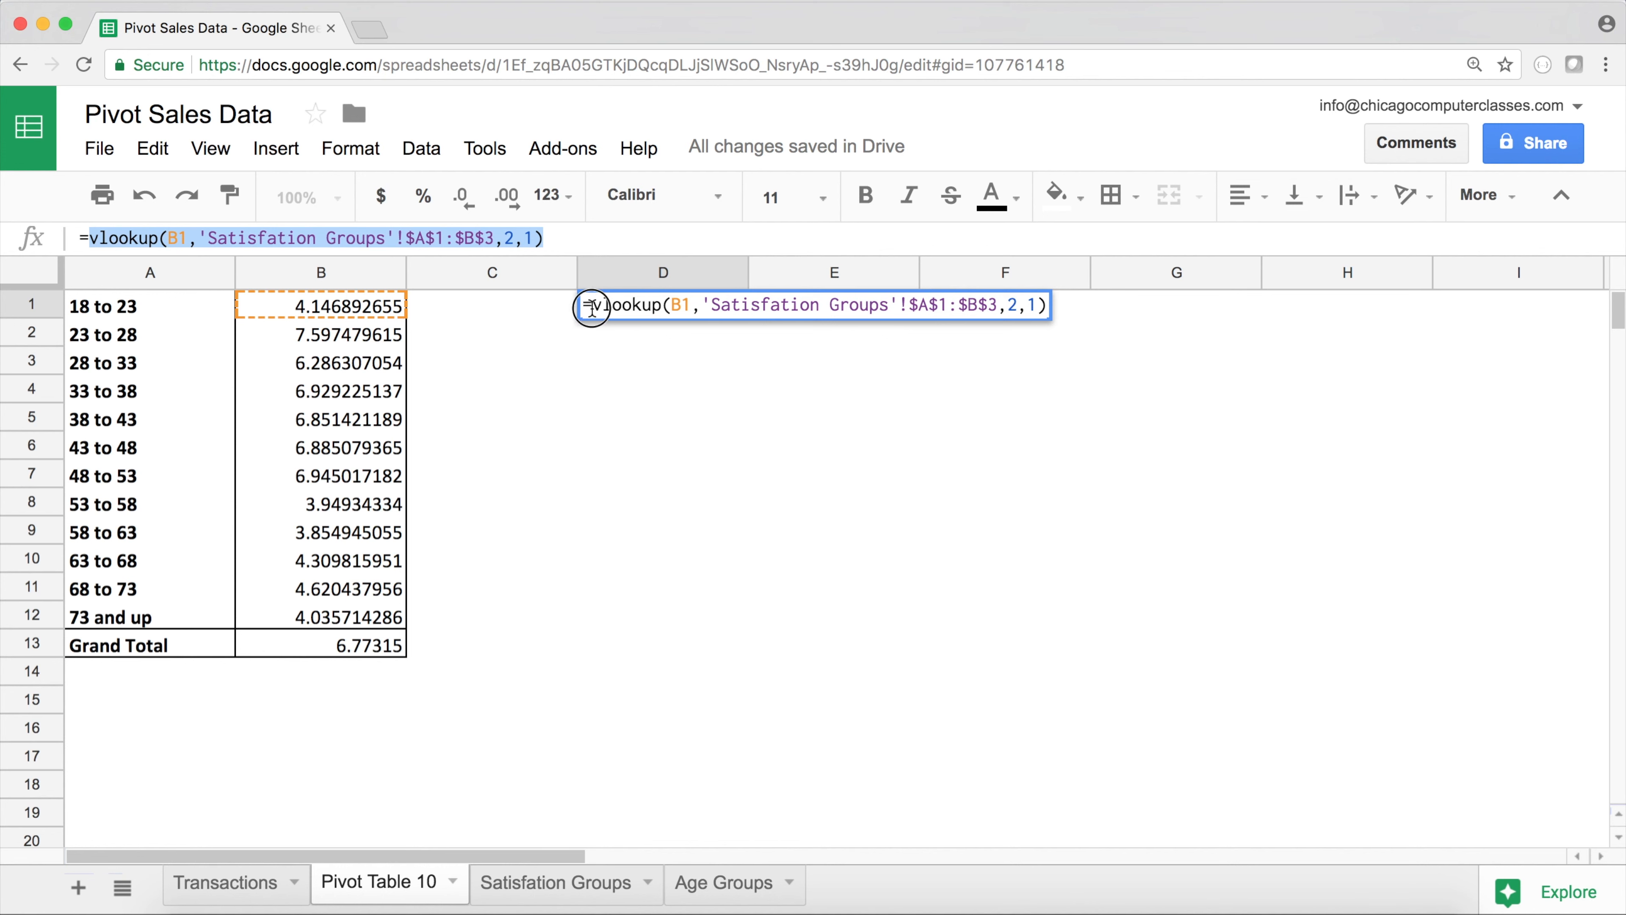
left_click_drag(593, 306, 1169, 345)
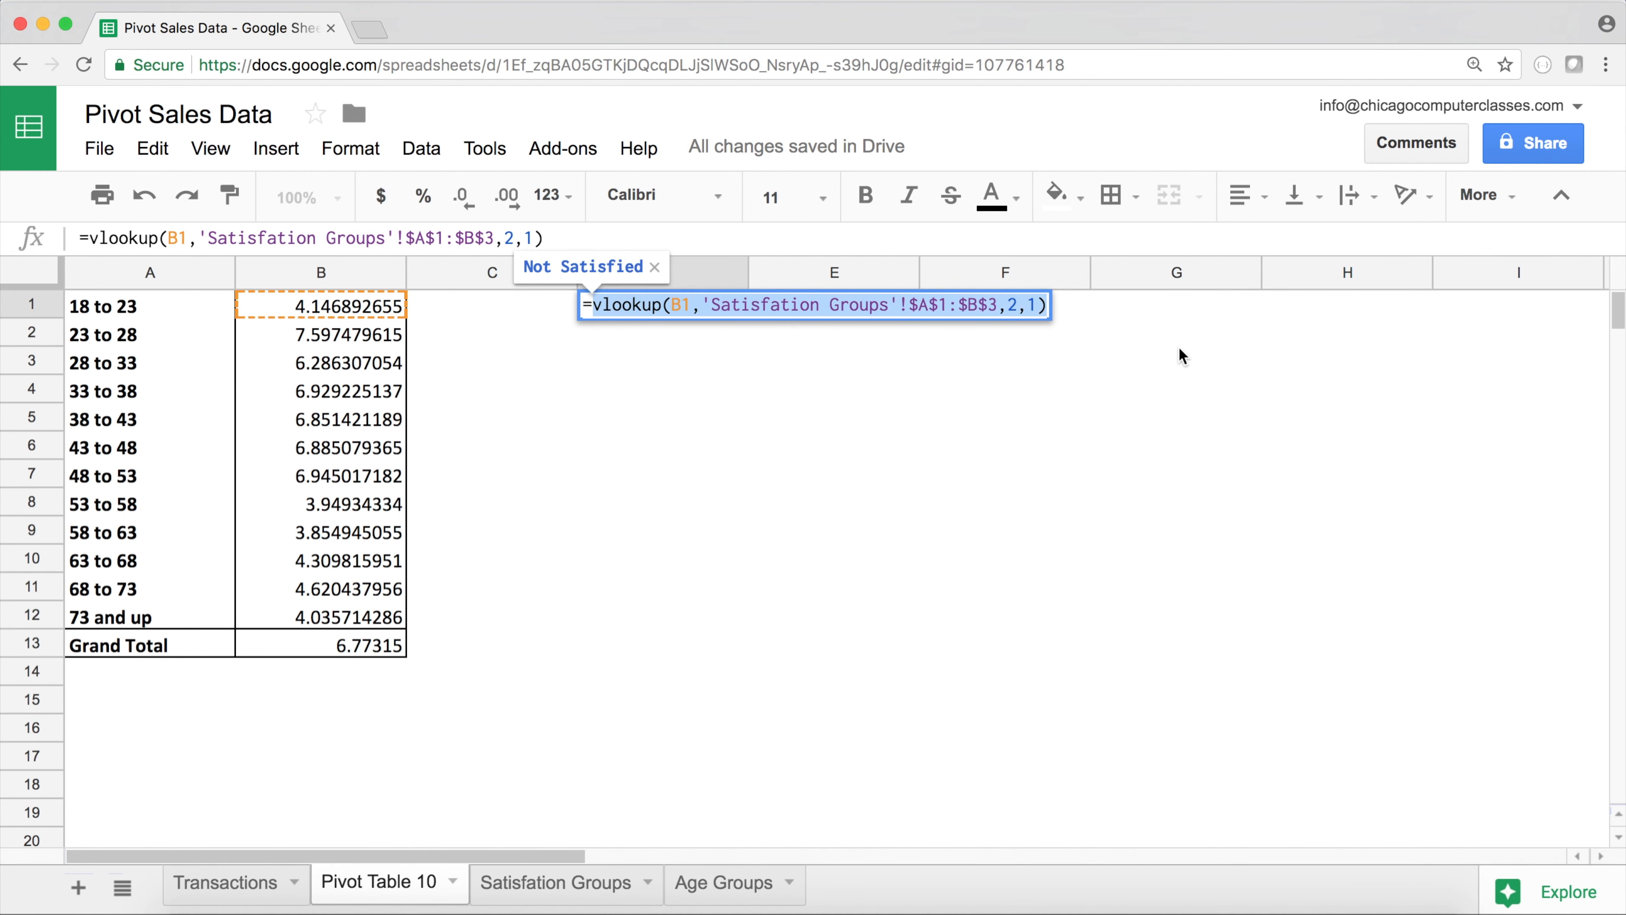
key("BackSpace")
key("BackSpace")
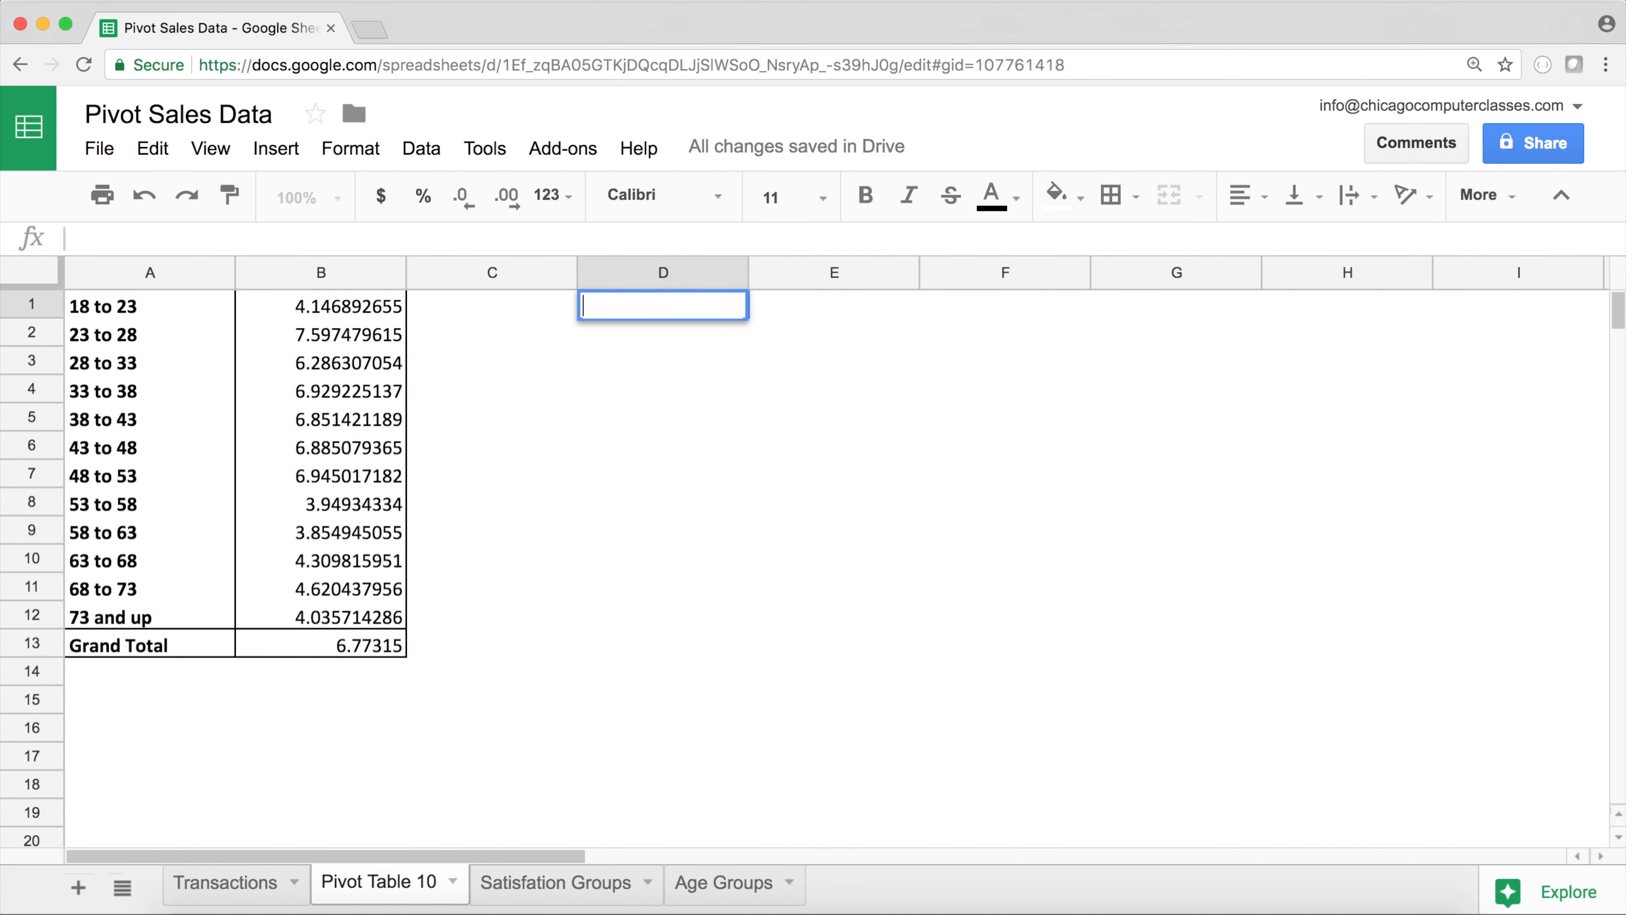
key("Return")
Add a calculated field to the pivot table's values and summarize it by Custom
left_click(393, 396)
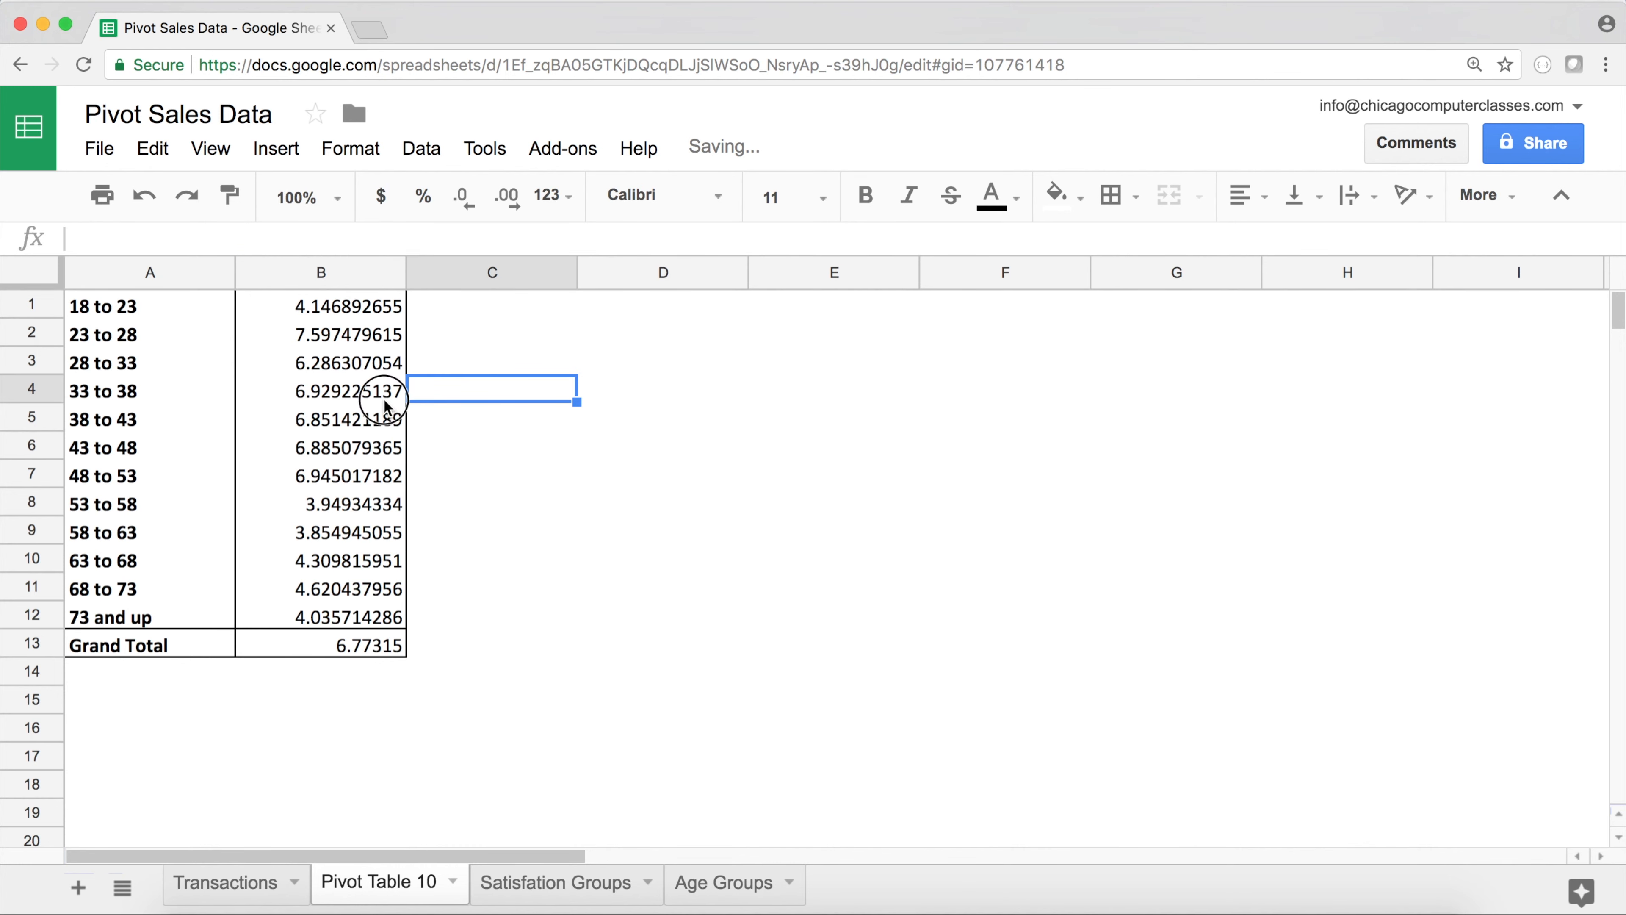
scroll(1603, 500, "down", 1)
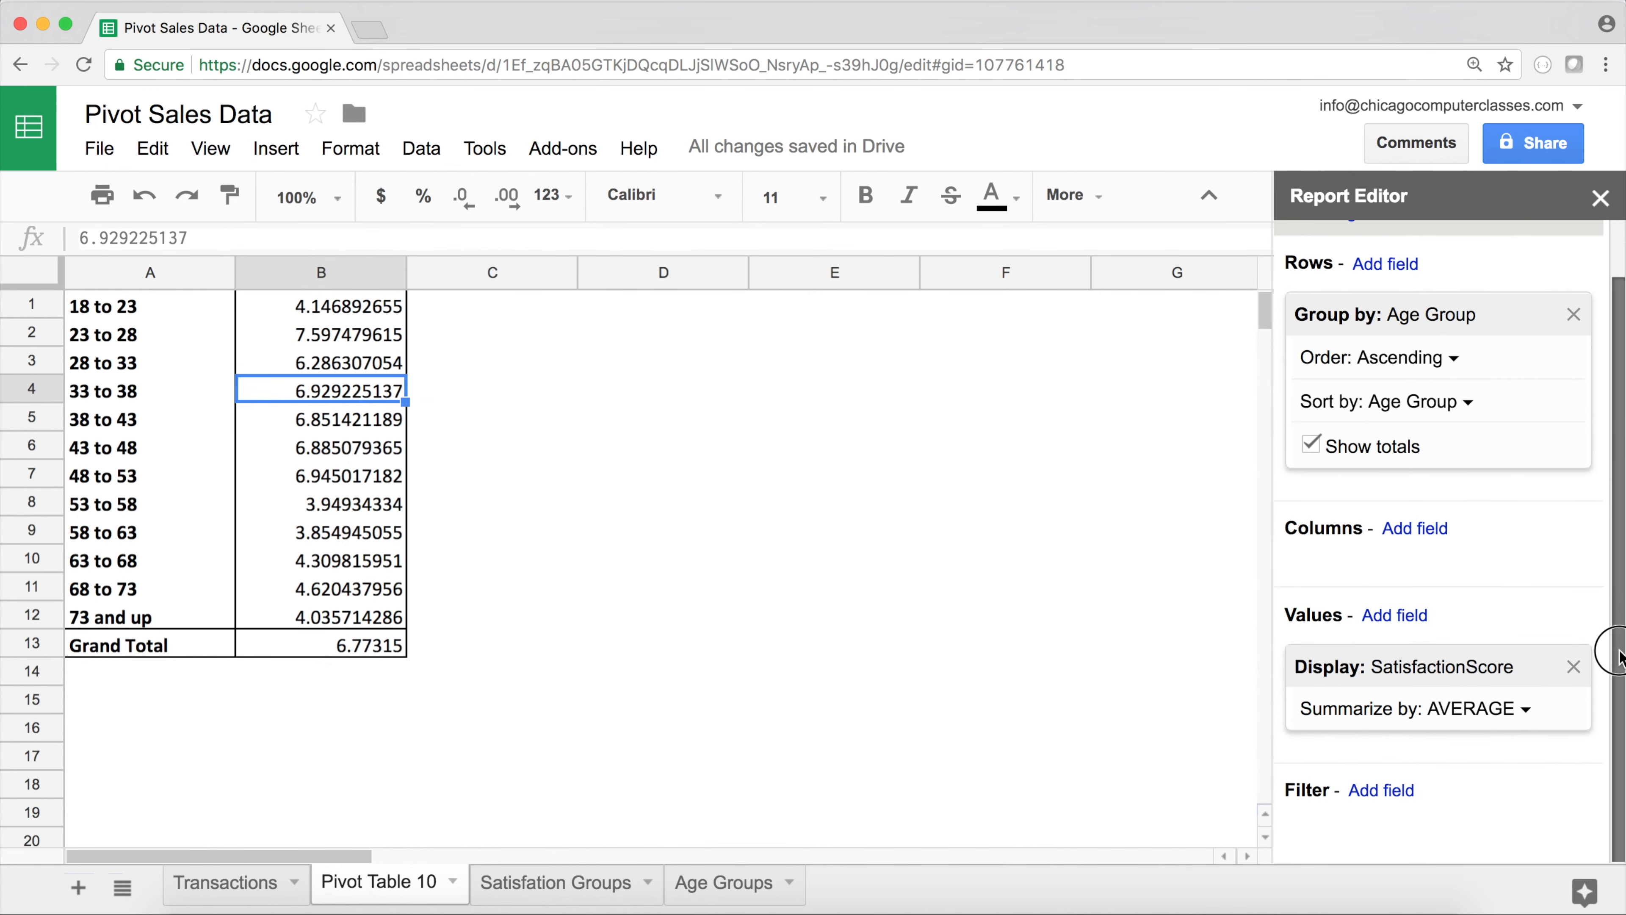
left_click(1407, 616)
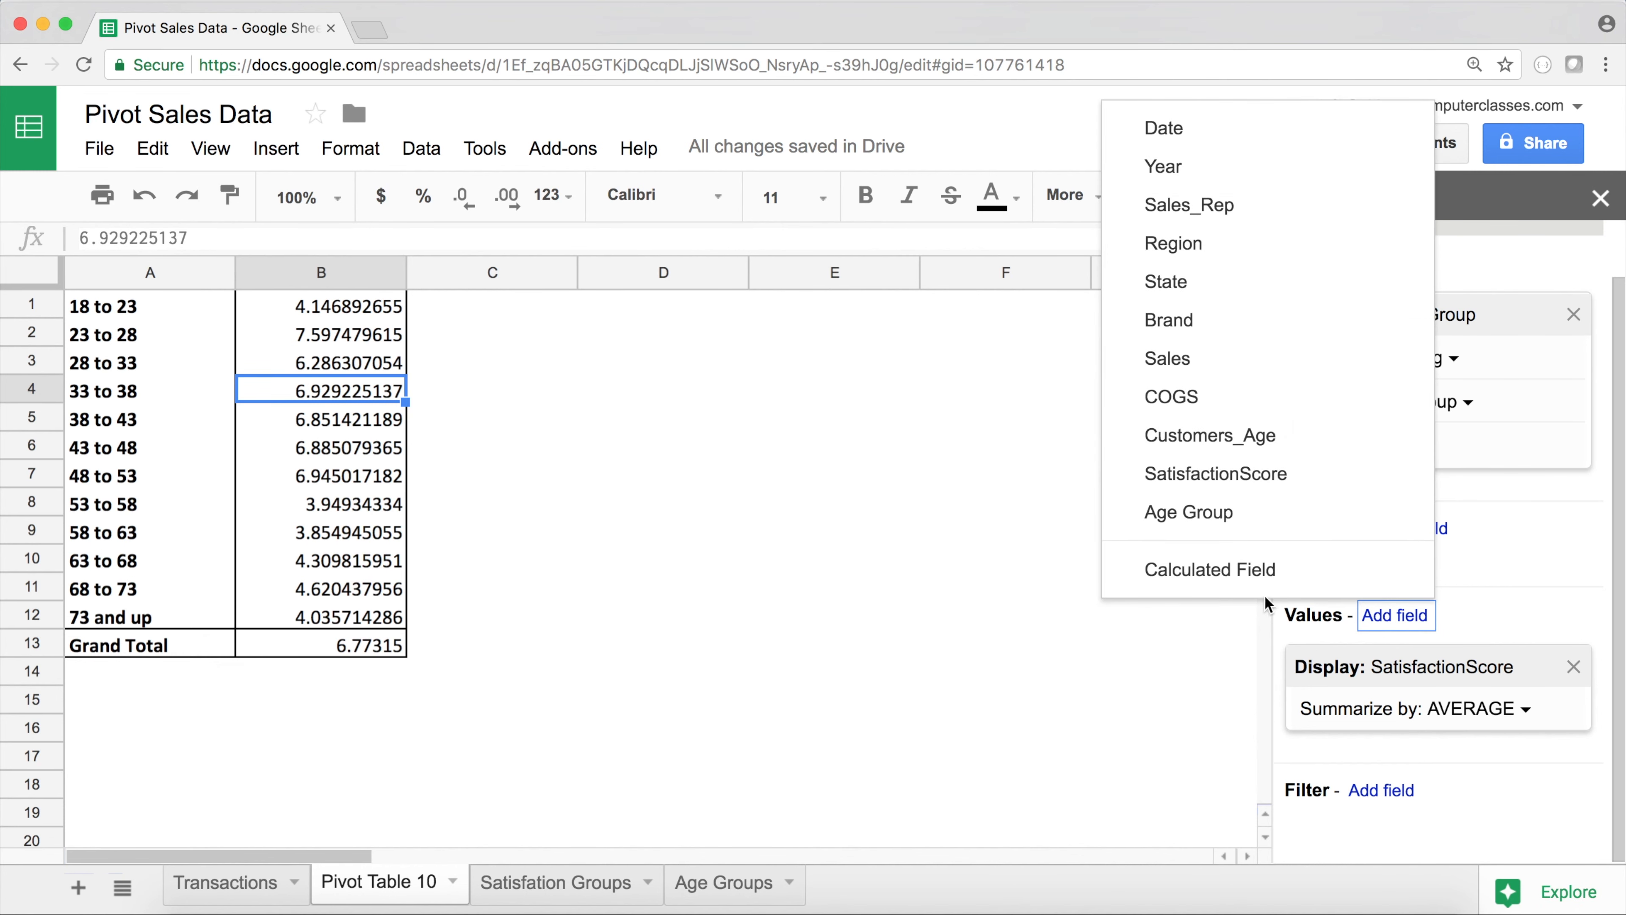
left_click(1259, 574)
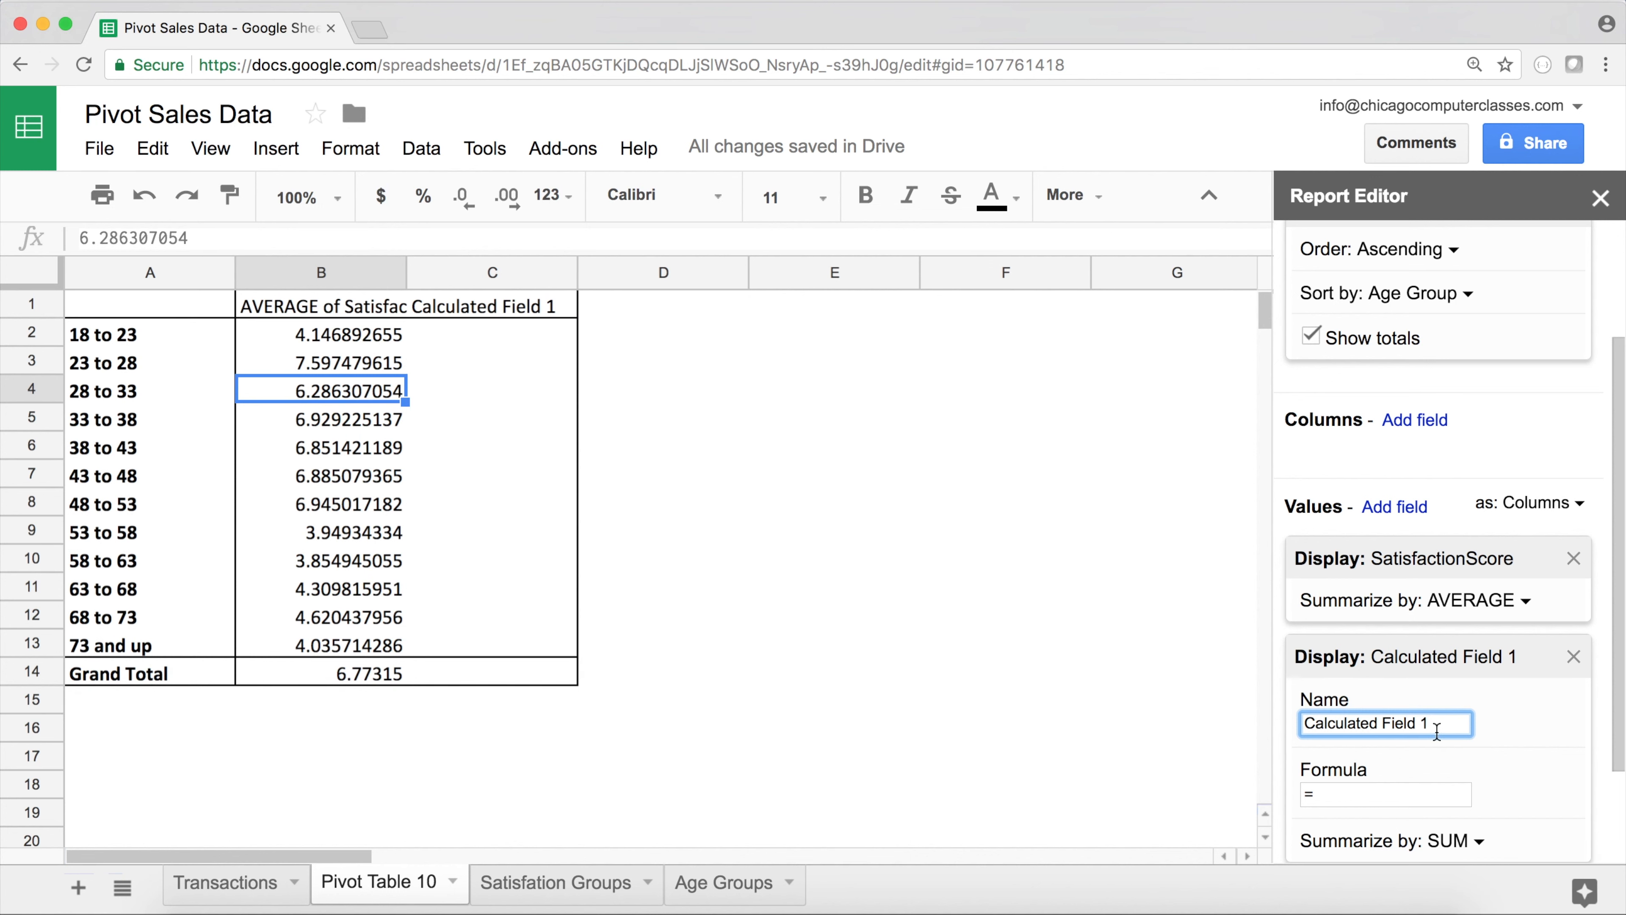
left_click_drag(1425, 723, 1280, 722)
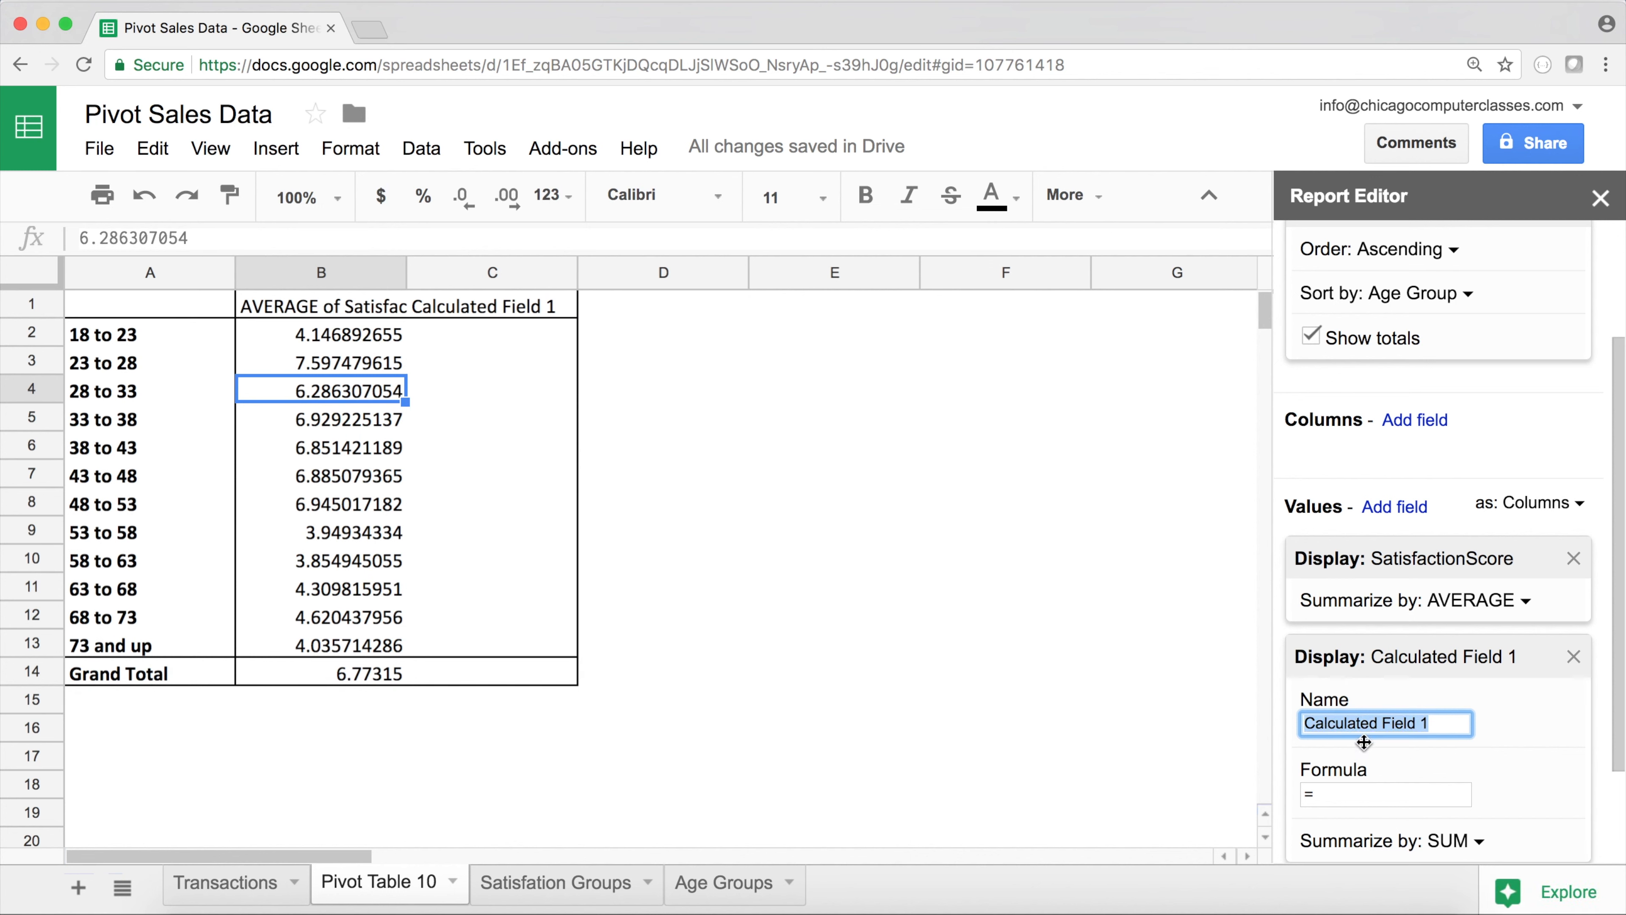
left_click(1390, 798)
scroll(1620, 700, "down", 2)
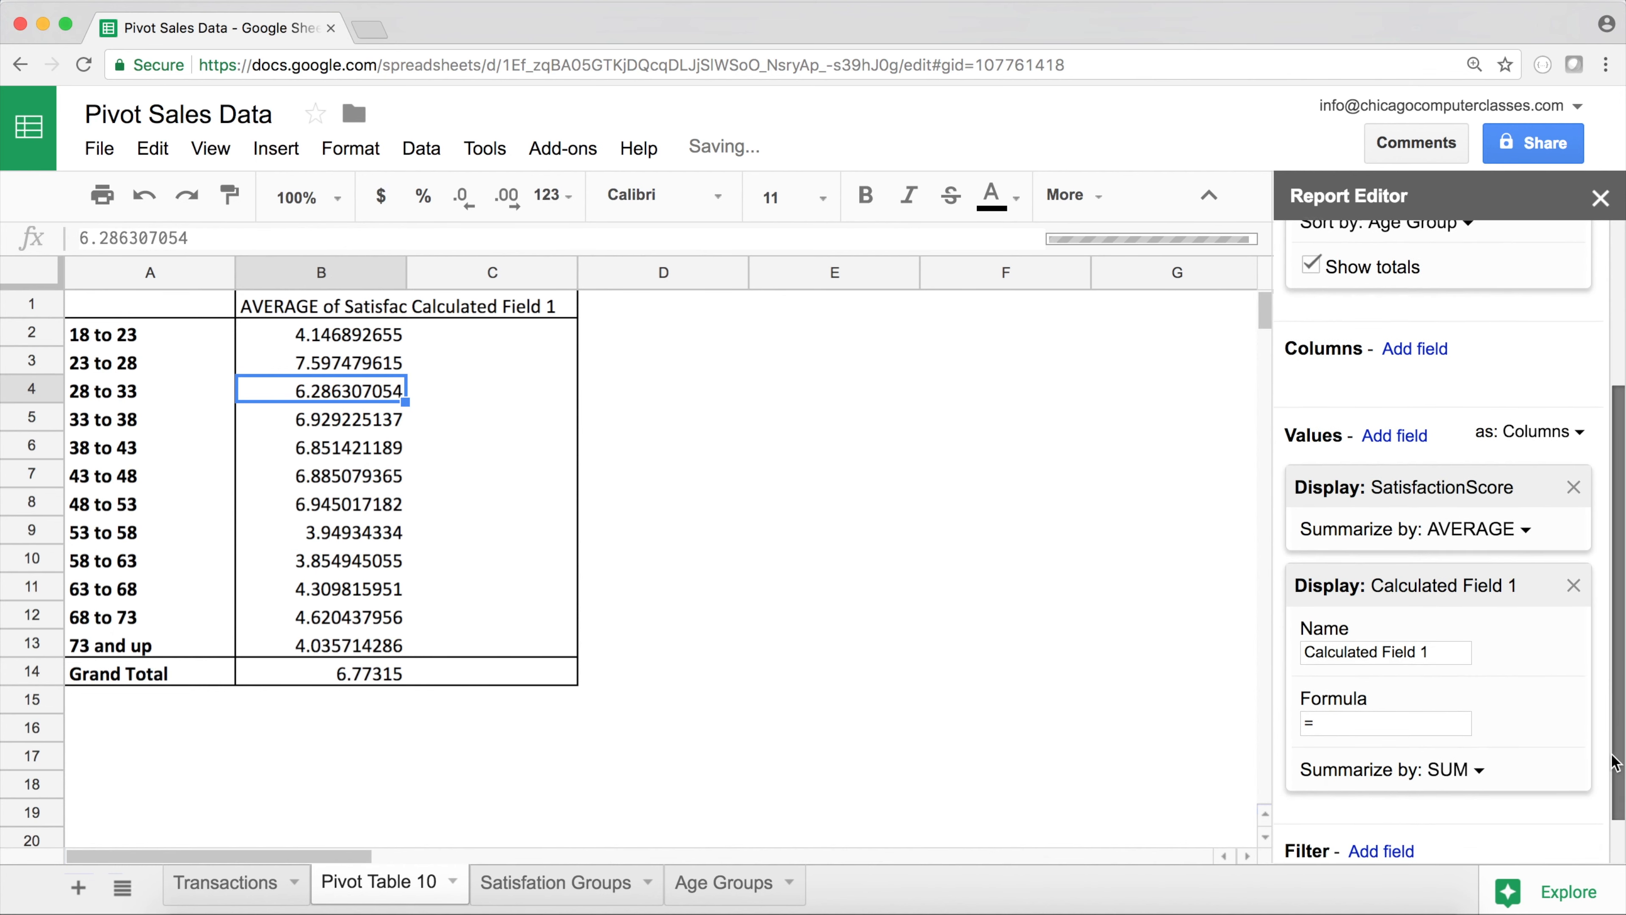
left_click(1454, 764)
left_click(1412, 840)
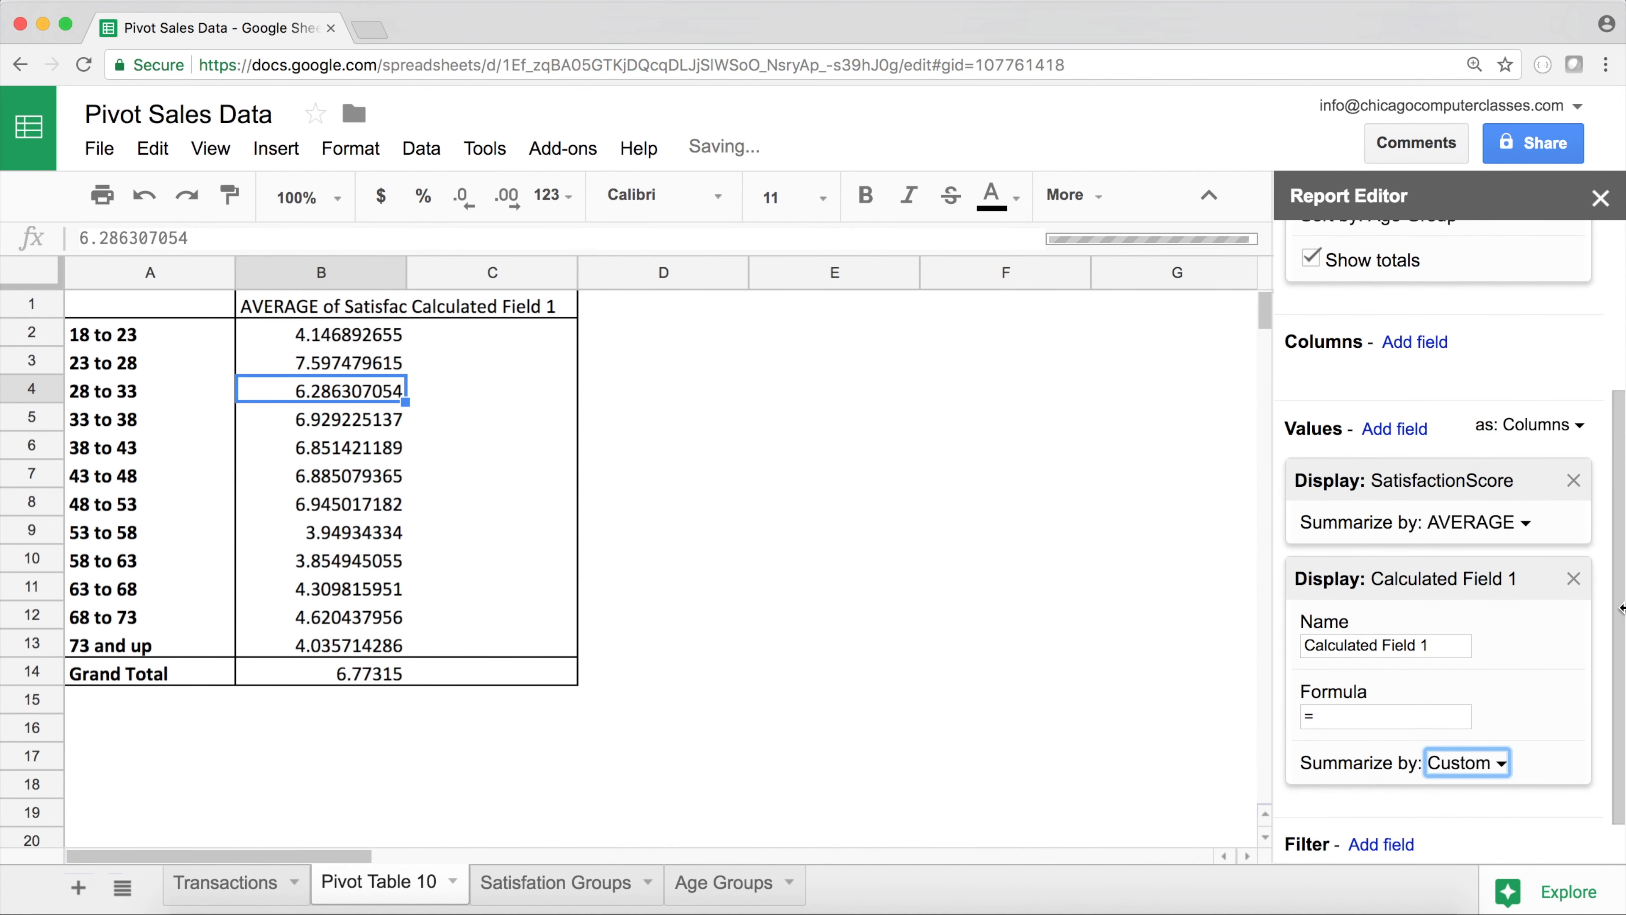
left_click_drag(1620, 580, 1620, 647)
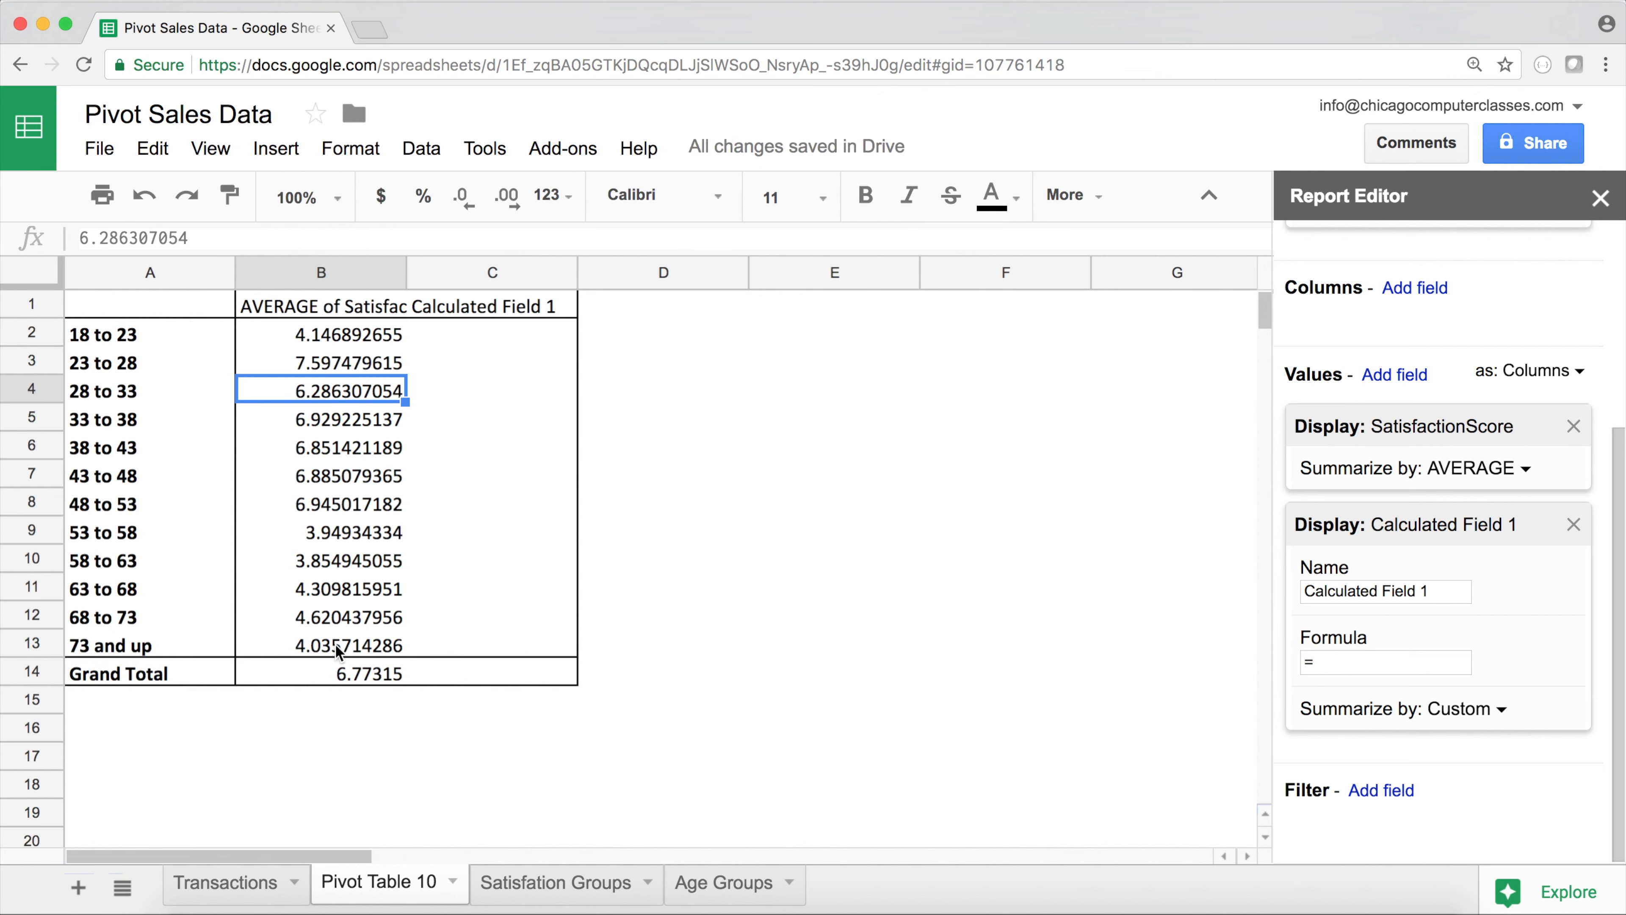
Paste the copied VLOOKUP as the formula of the pivot table's calculated field
left_click(1324, 662)
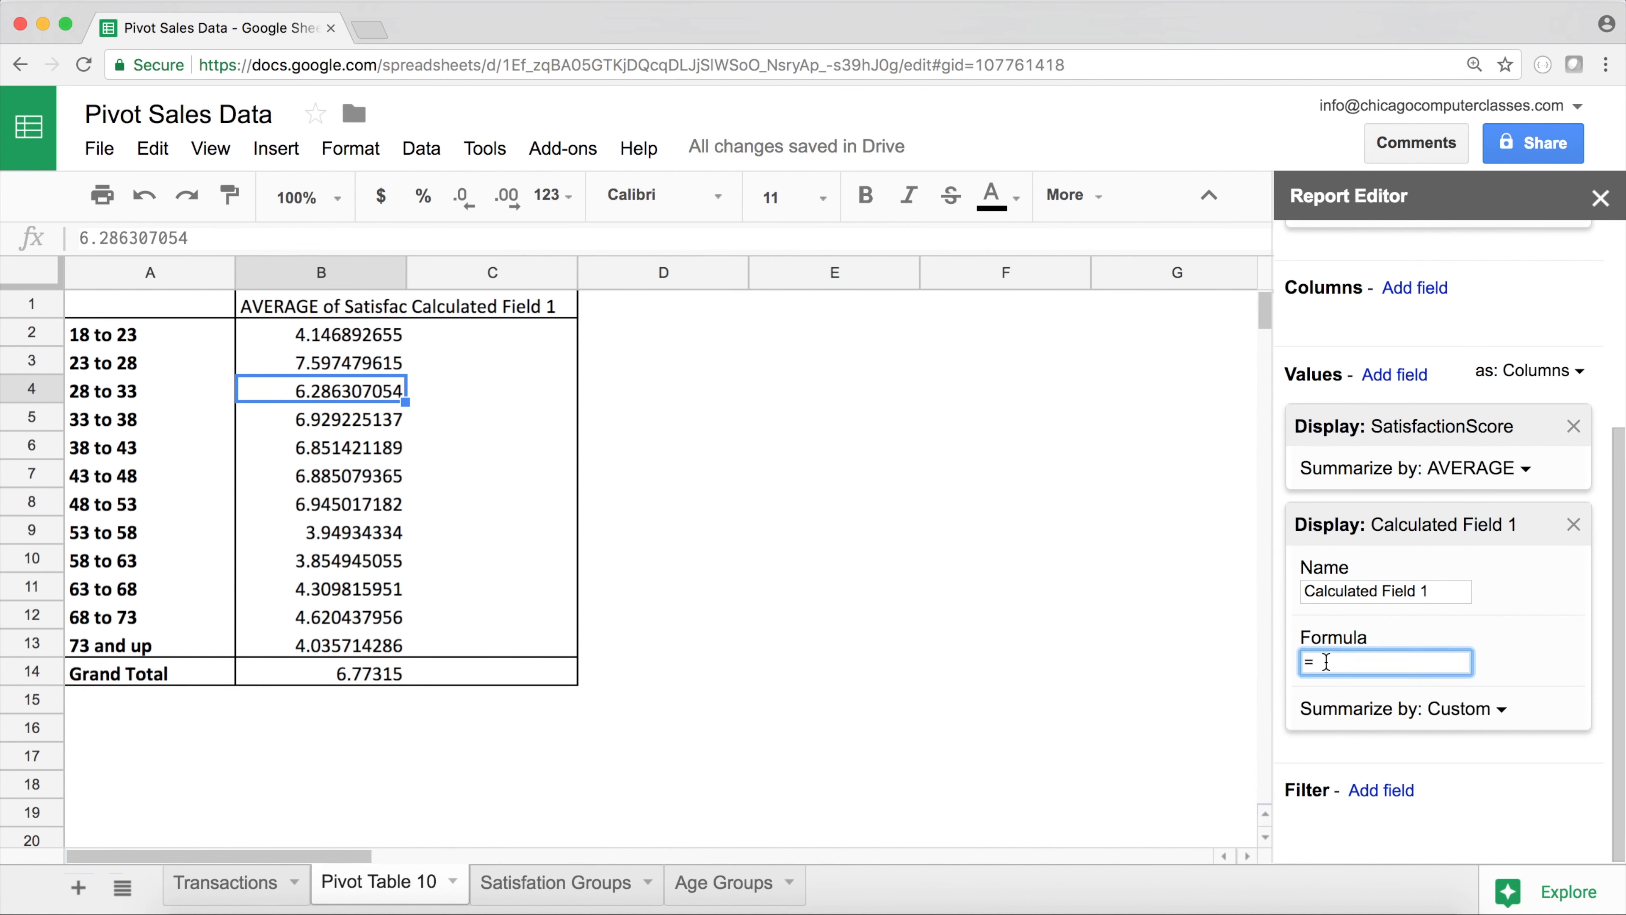
key("super+v")
left_click_drag(1396, 662, 1281, 663)
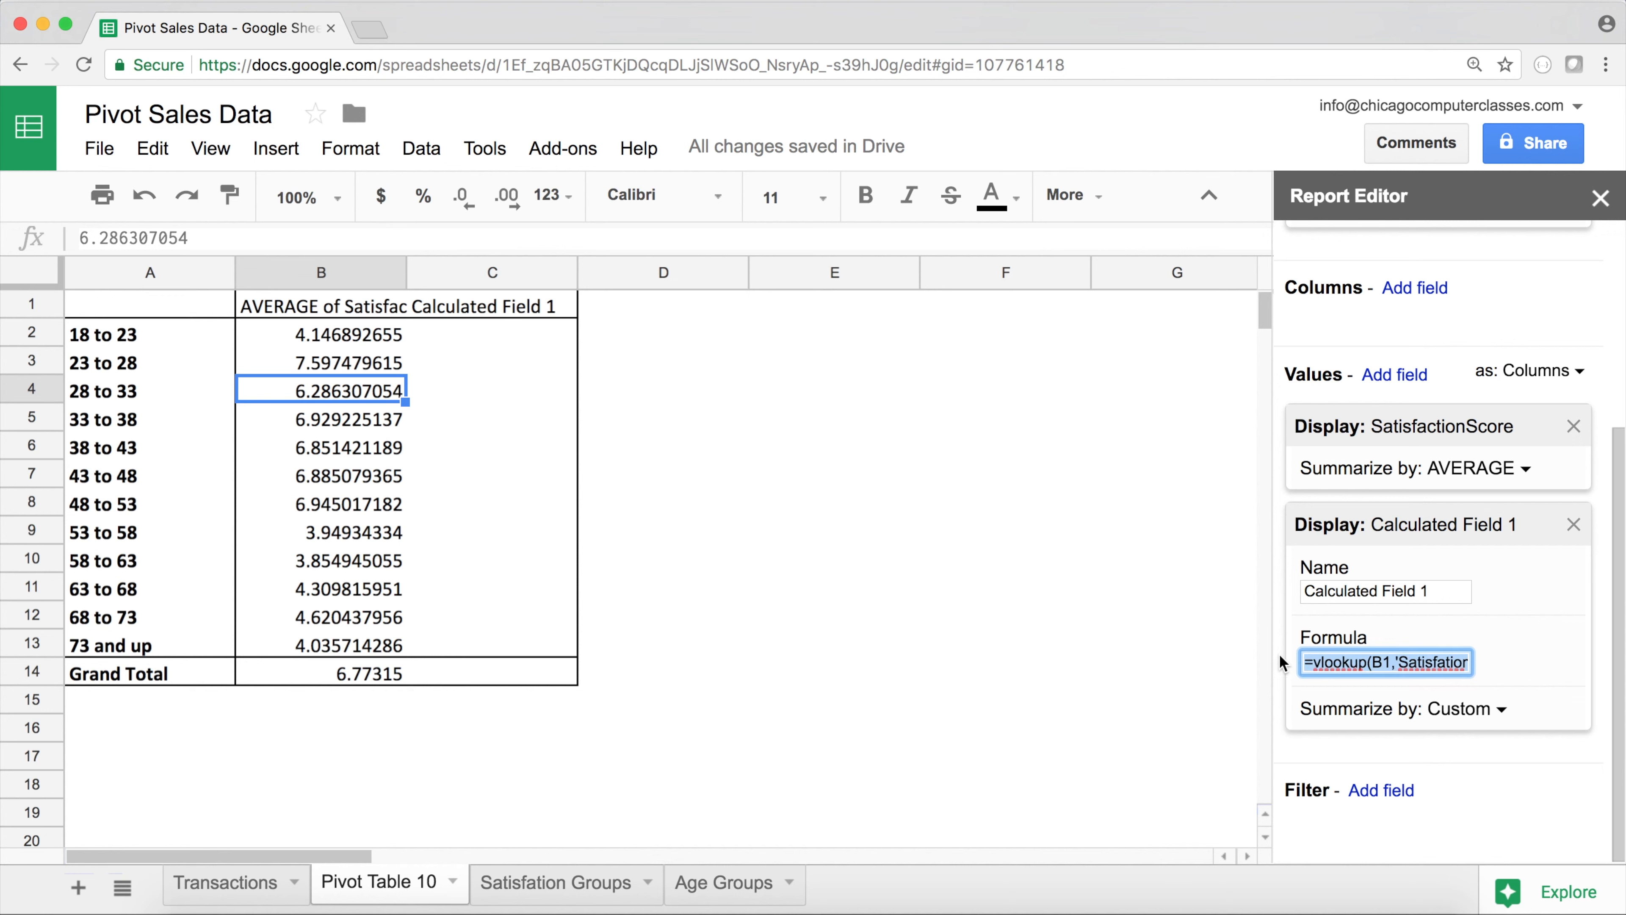
key("Return")
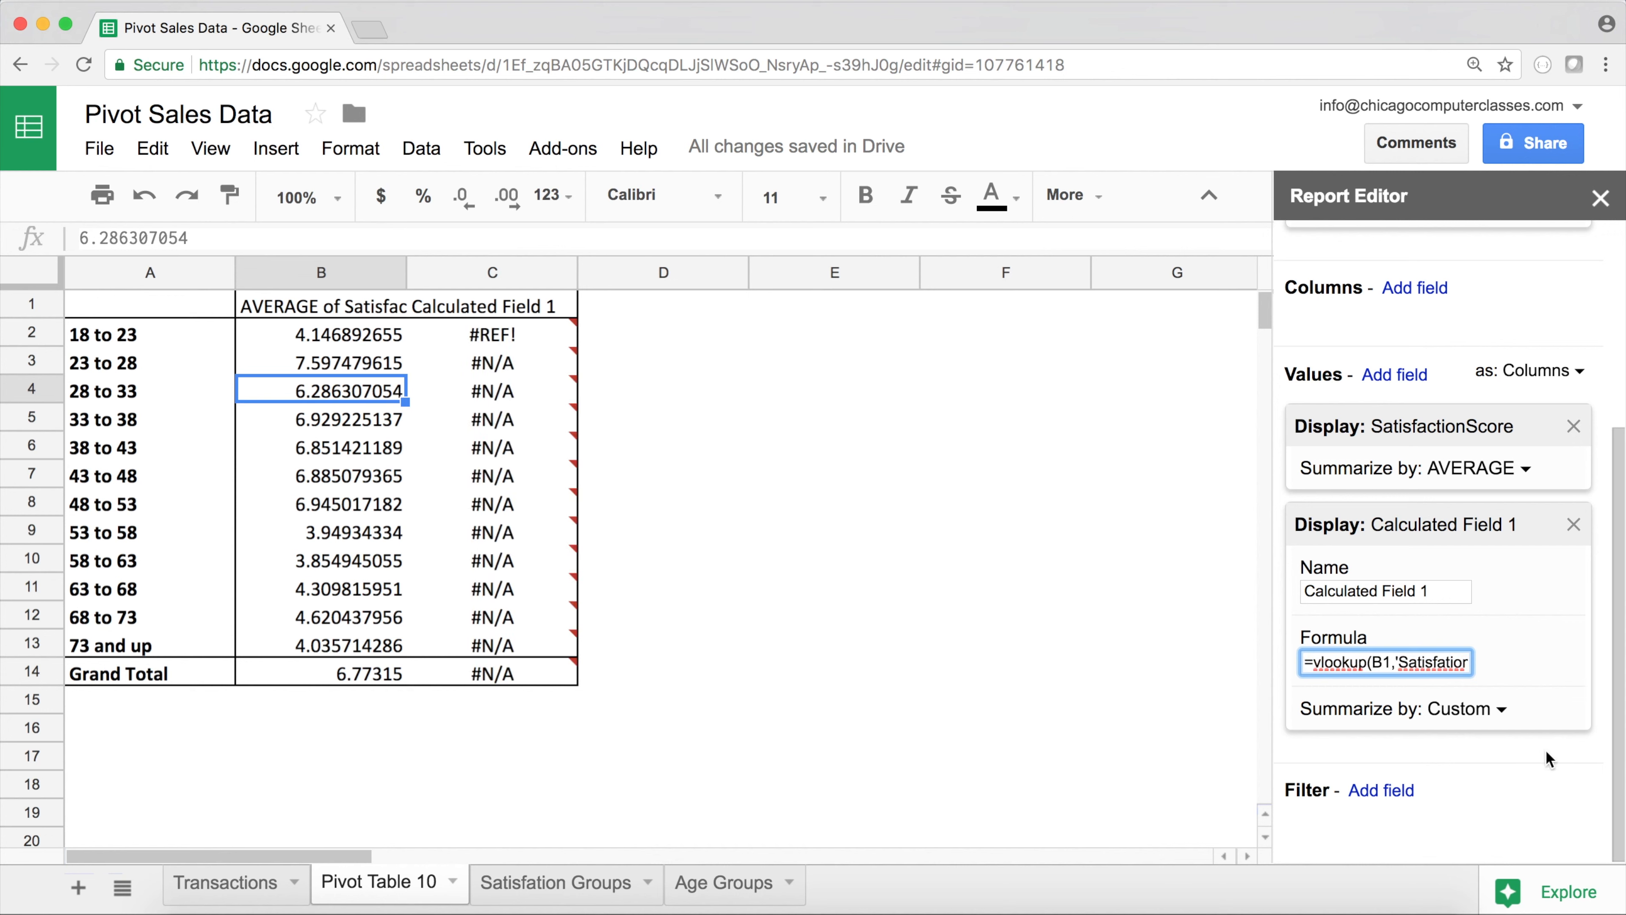
Replace the search key B1 in the calculated field's VLOOKUP with average(SatisfactionScore) and apply the formula
key("BackSpace")
key("BackSpace")
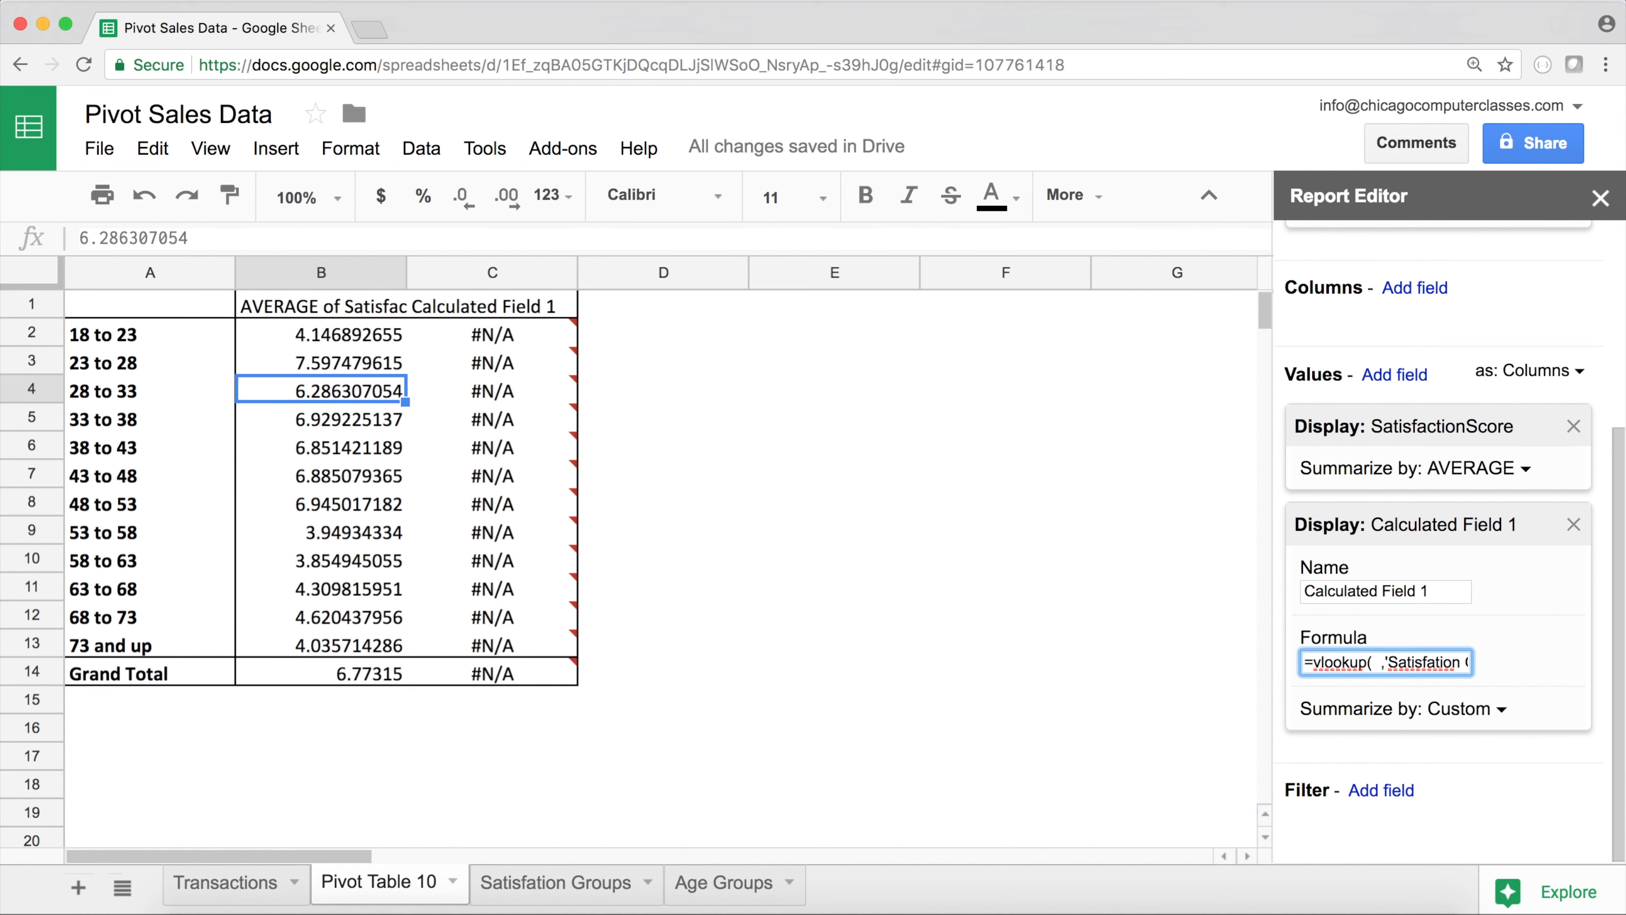
type("average(")
type("Satisf")
type("action")
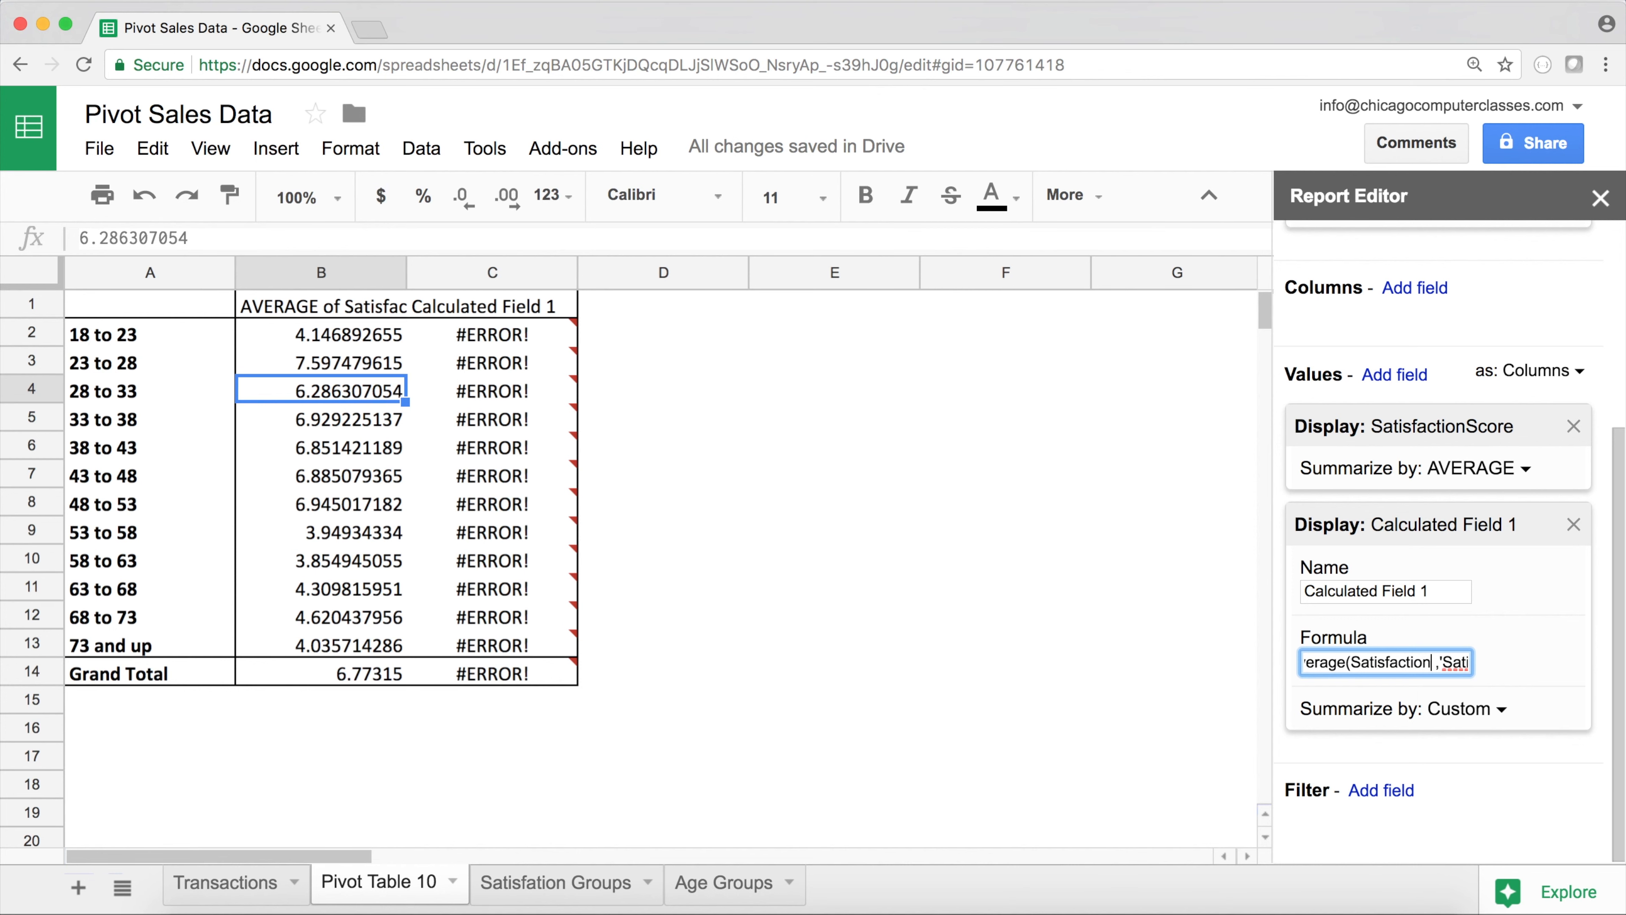
type("Score) ,'Satisfatio")
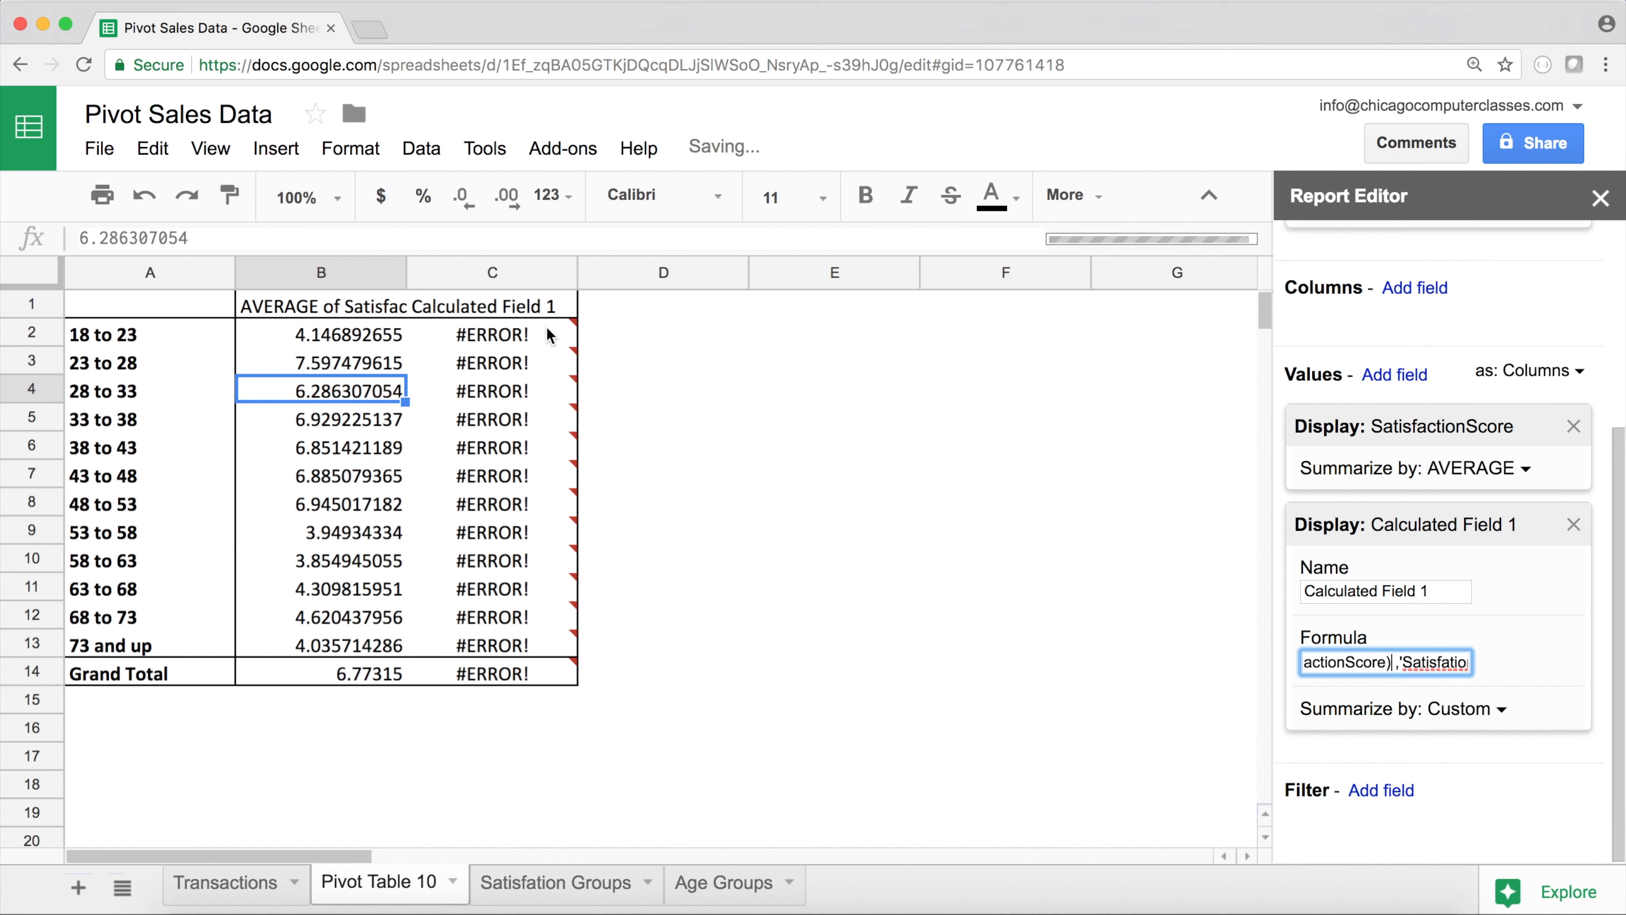
left_click(1432, 666)
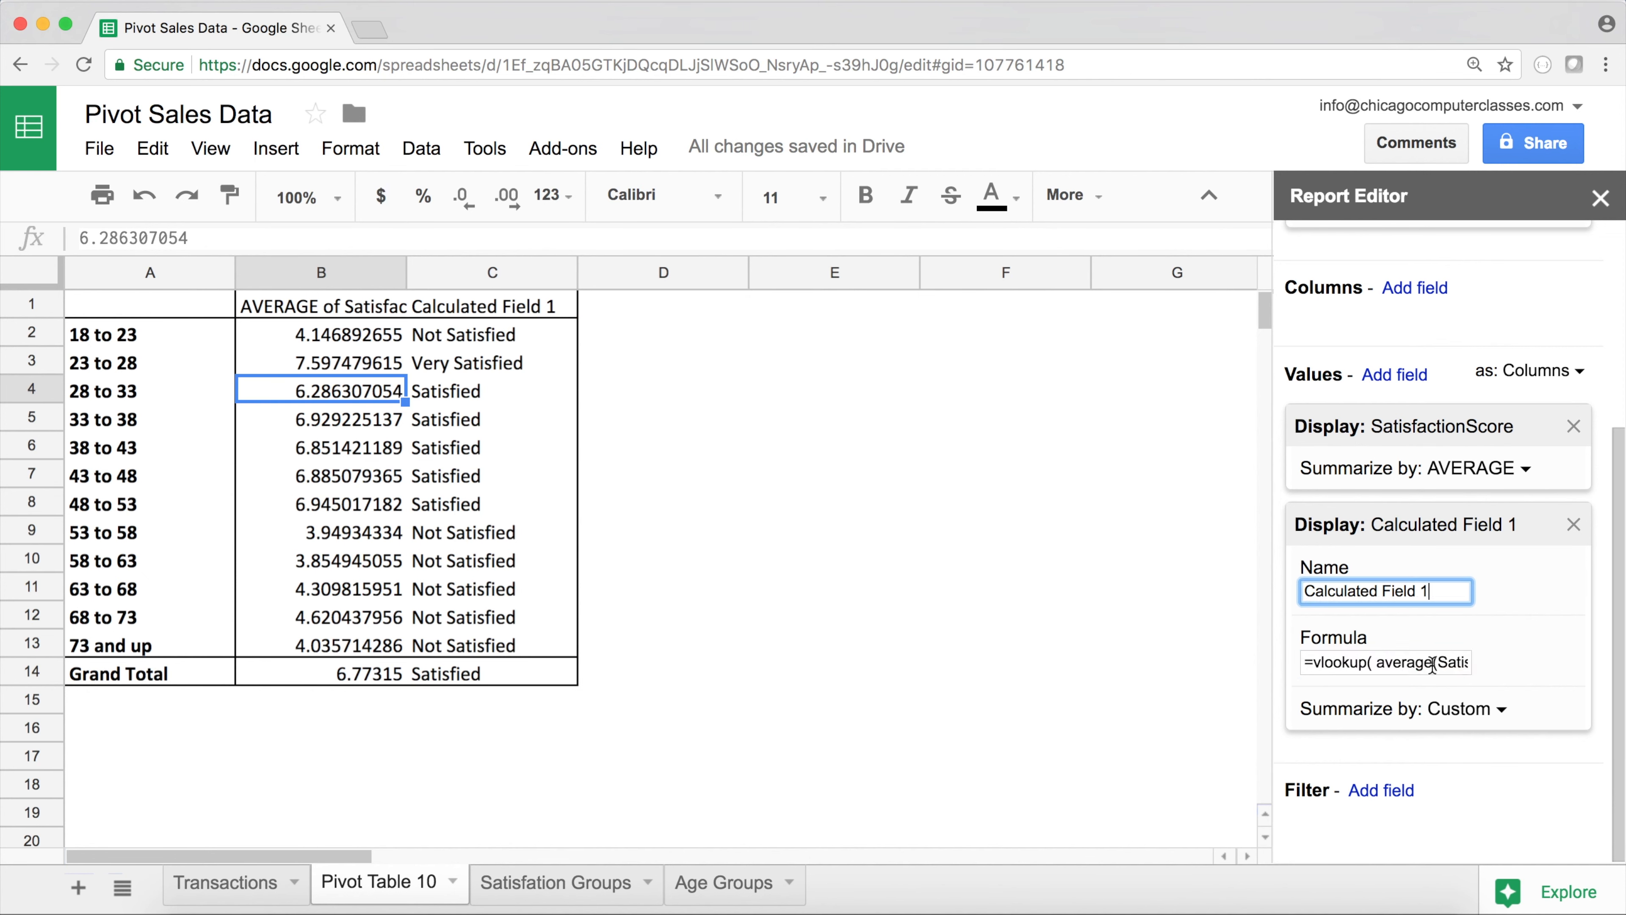
left_click(709, 516)
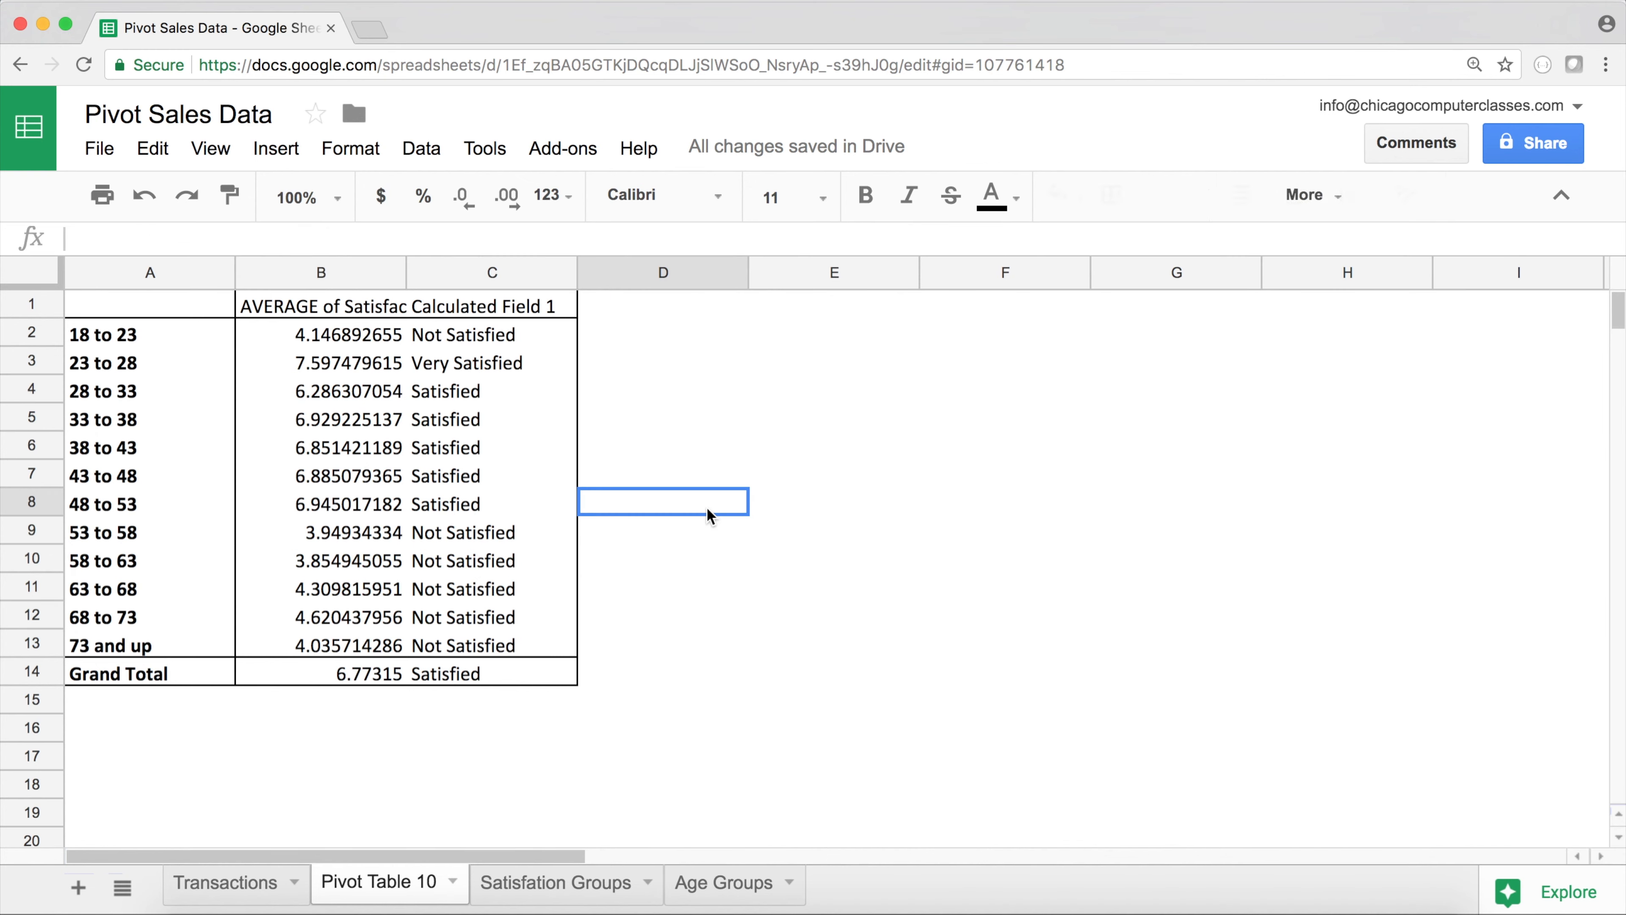
Remove the averaged SatisfactionScore field from the pivot table's values and review the satisfaction labels per age group
left_click(481, 345)
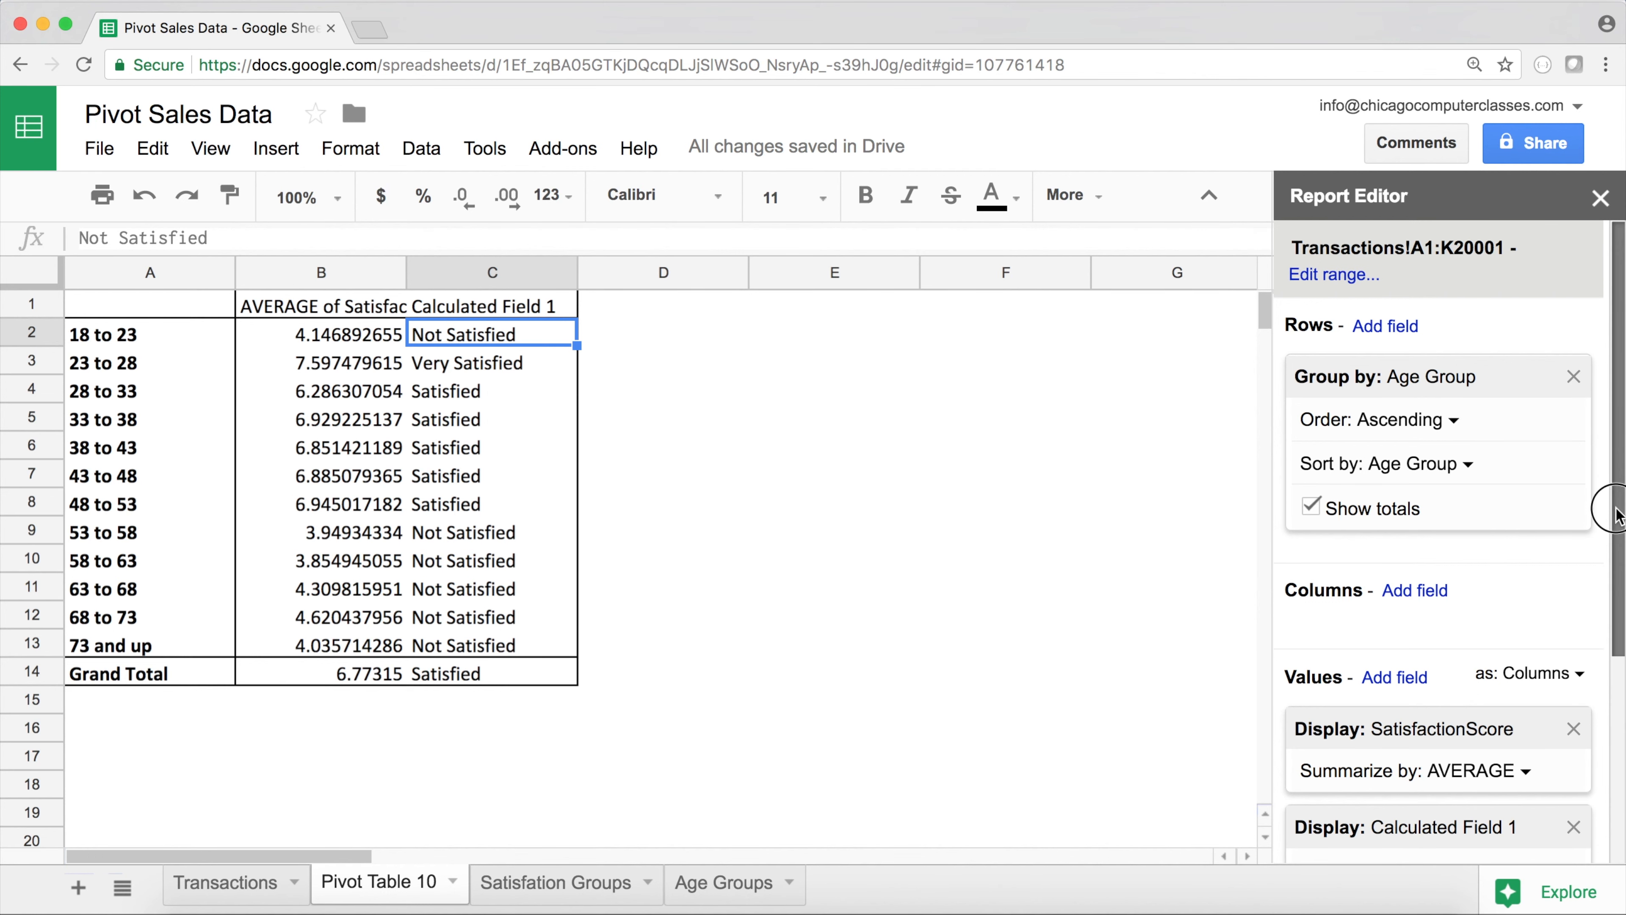
scroll(1616, 640, "down", 3)
scroll(1614, 685, "down", 2)
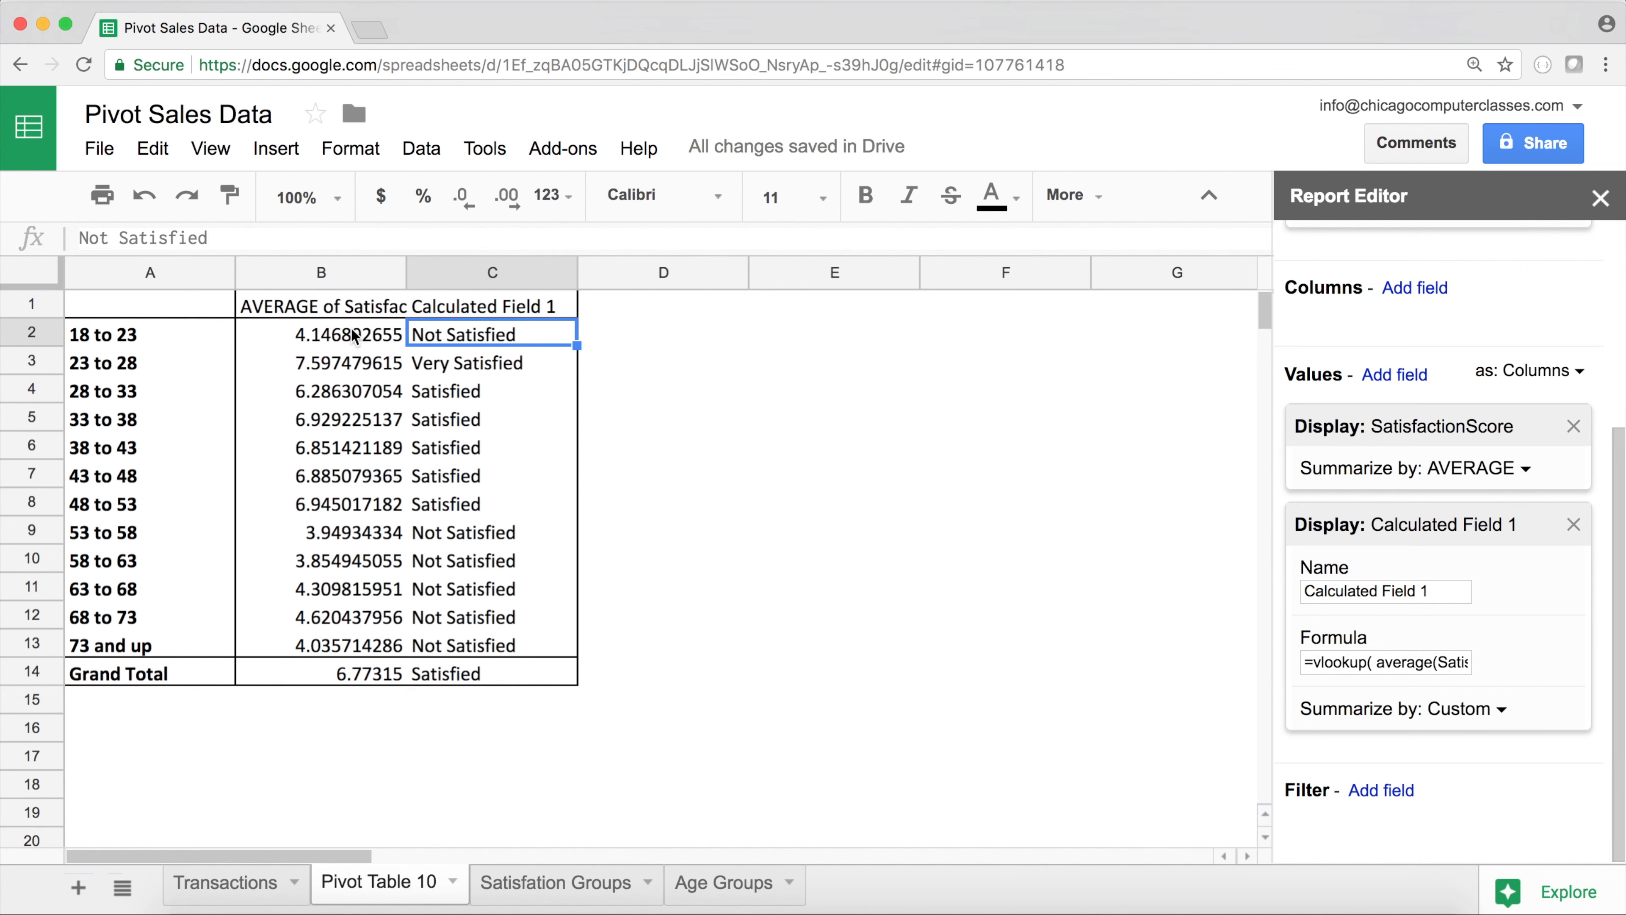
left_click(1574, 427)
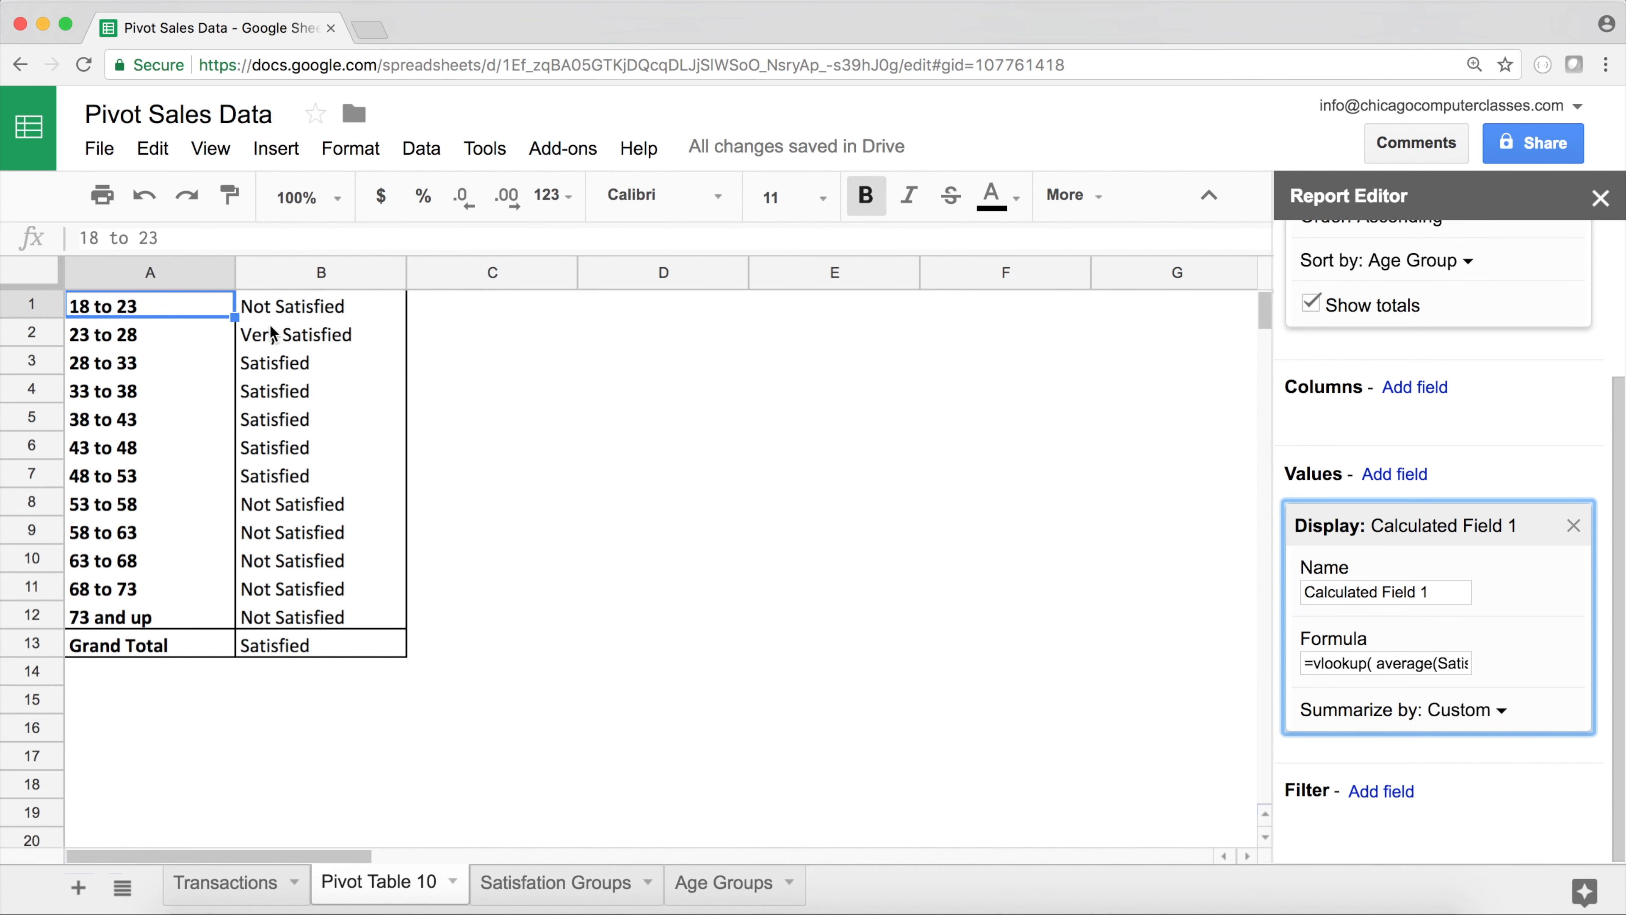
left_click(268, 311)
left_click(307, 339)
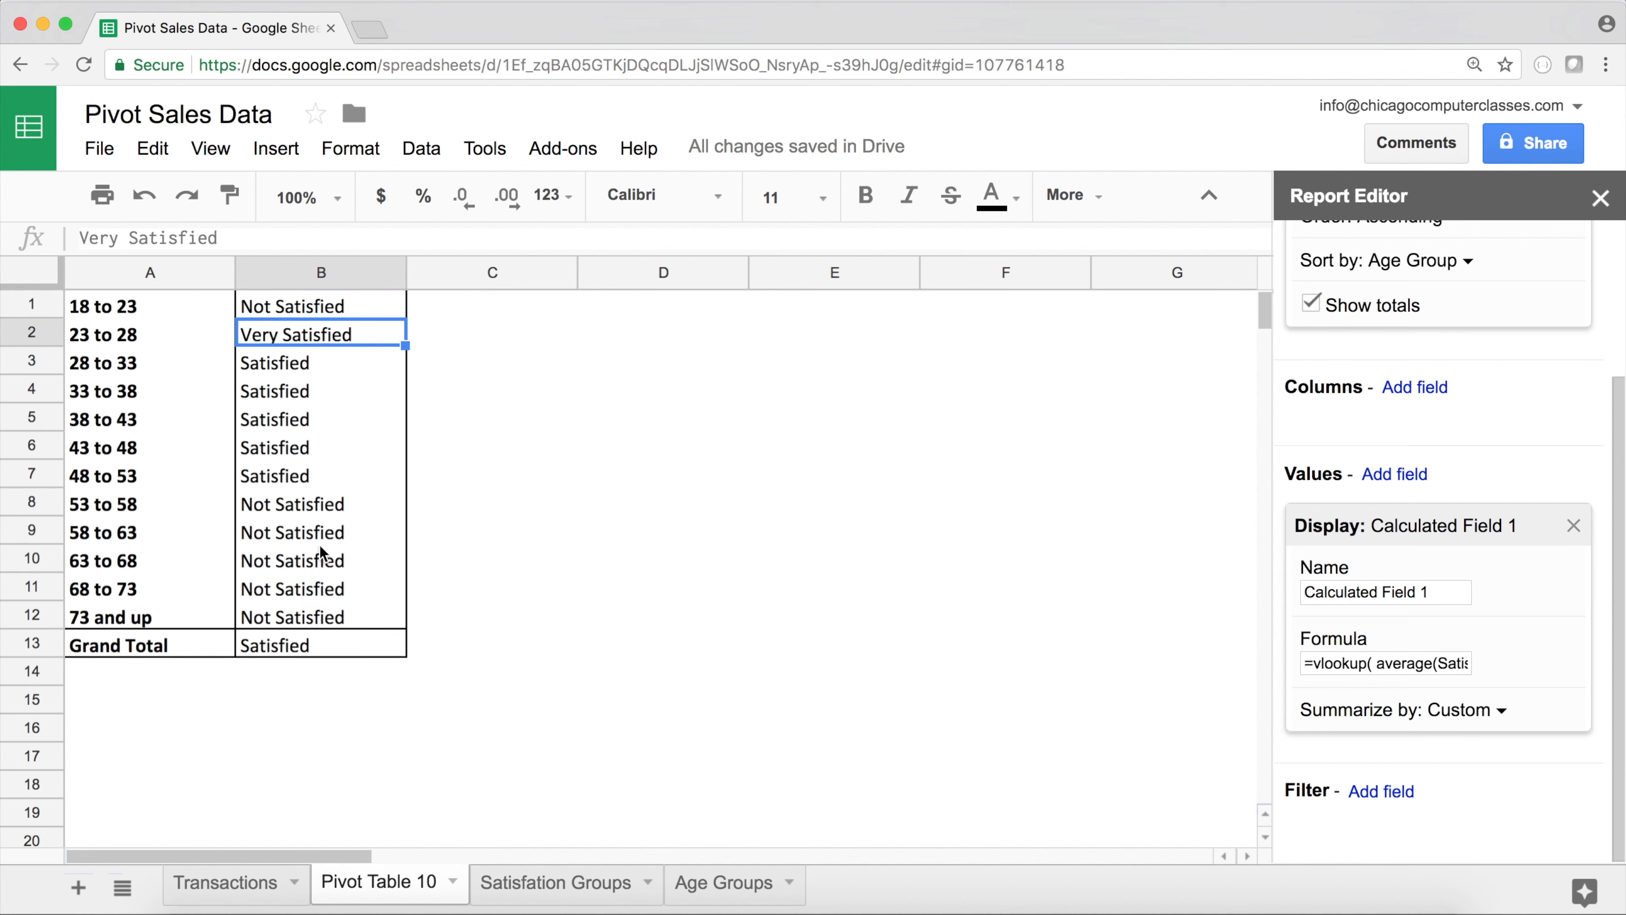
left_click(307, 649)
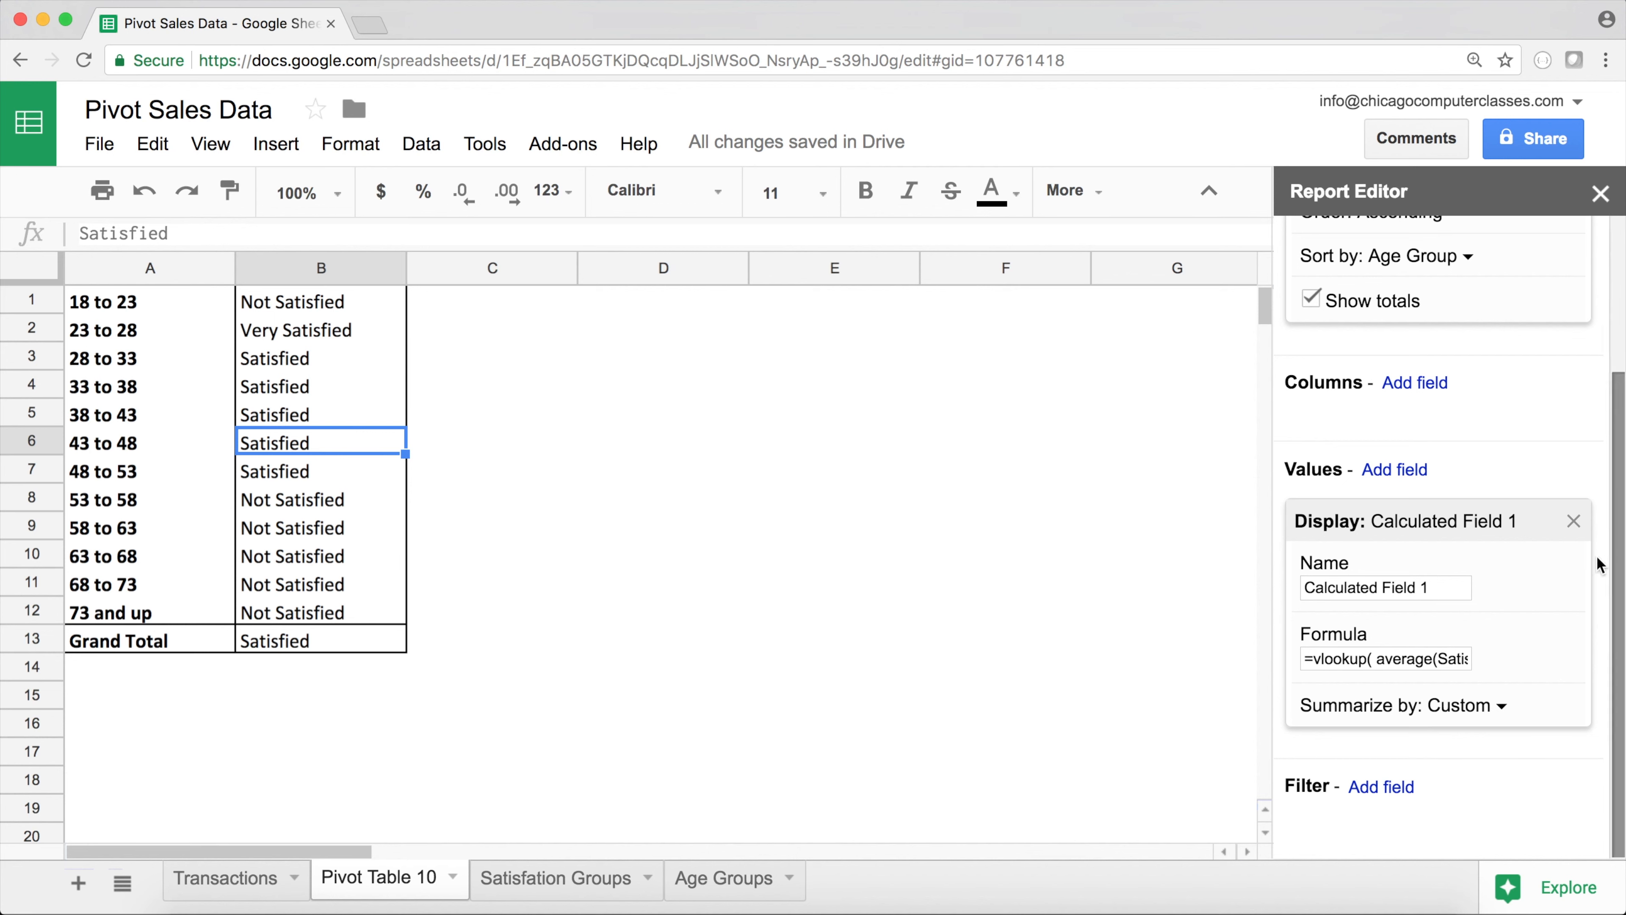
Add a second calculated field to the pivot table's values
left_click(1403, 470)
scroll(1286, 738, "down", 2)
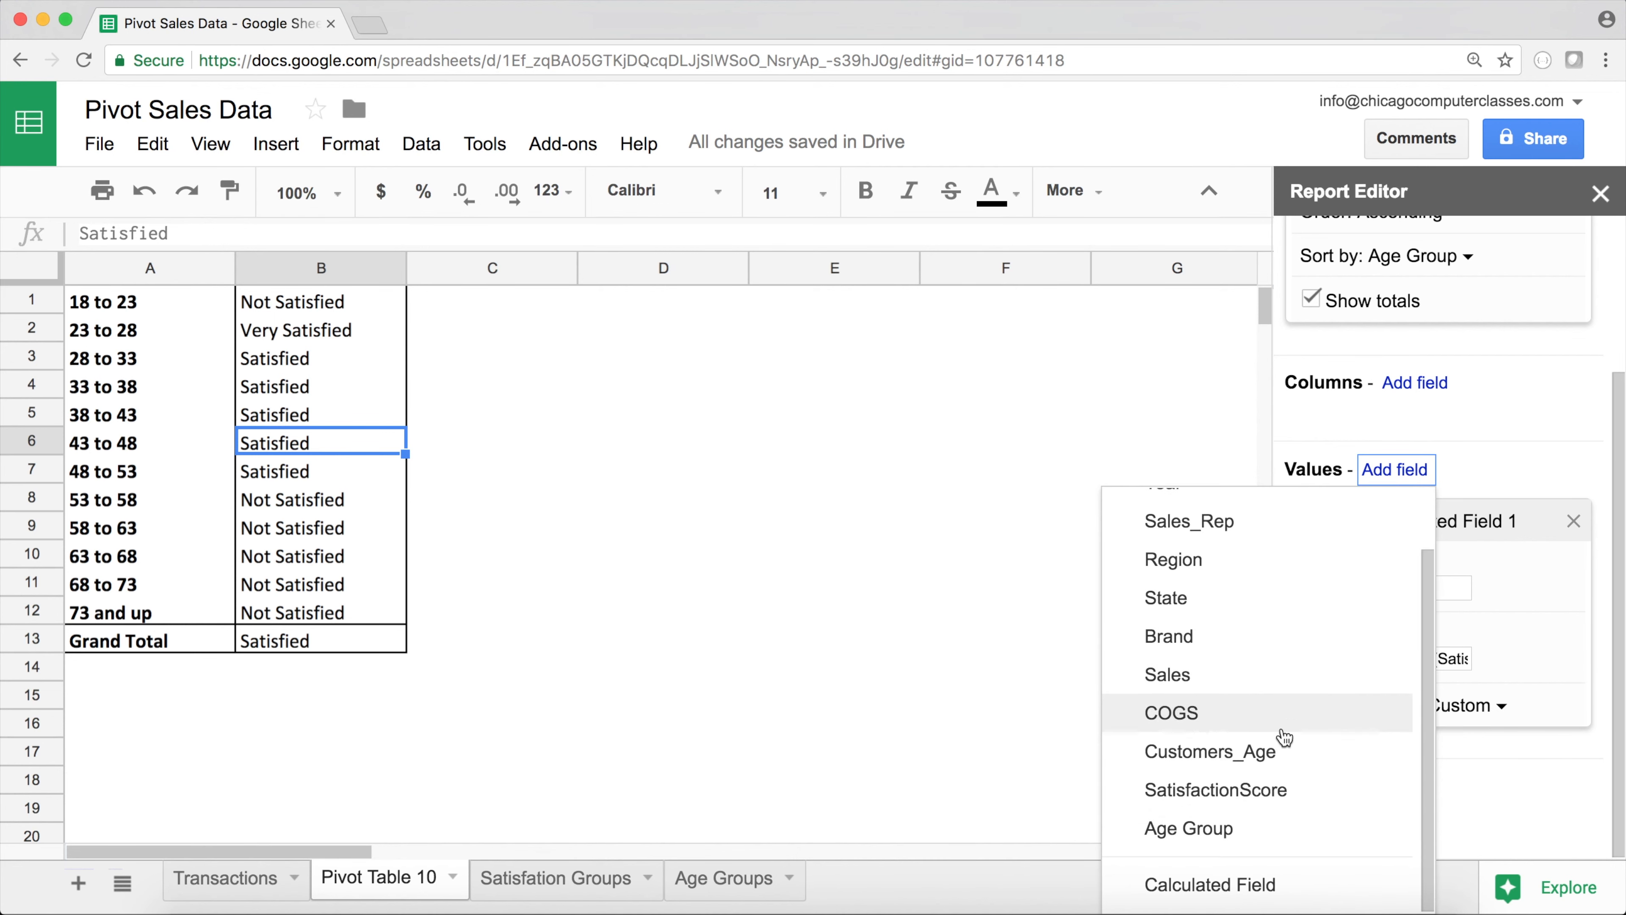
left_click(1197, 883)
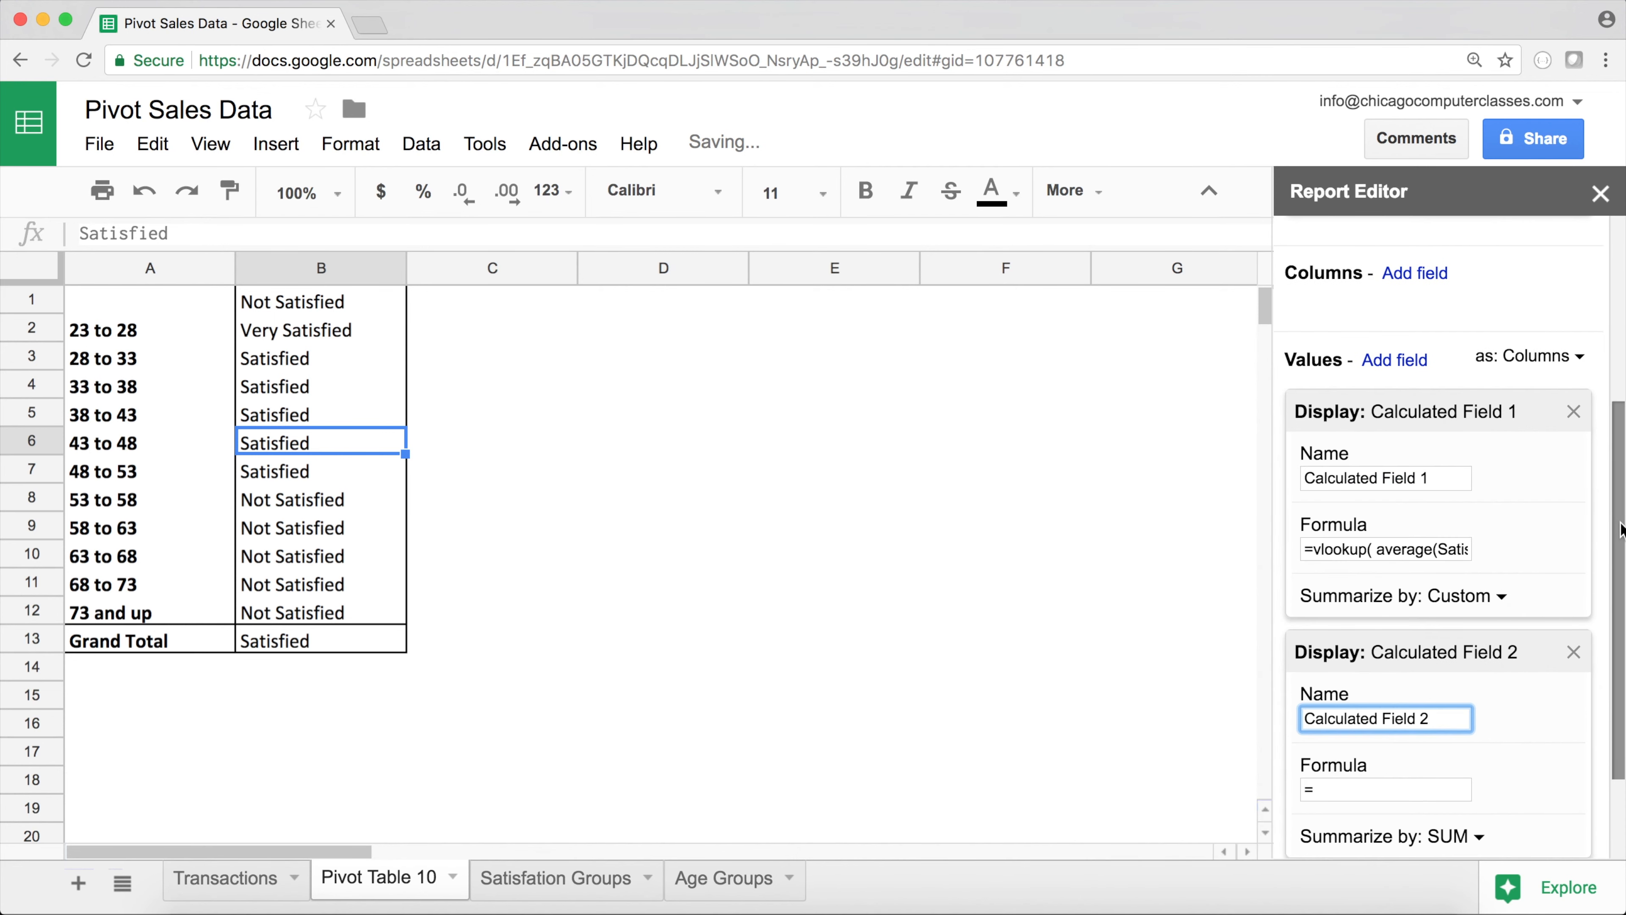
Set the second calculated field in the pivot table's values to summarize by Custom
scroll(1620, 474, "up", 3)
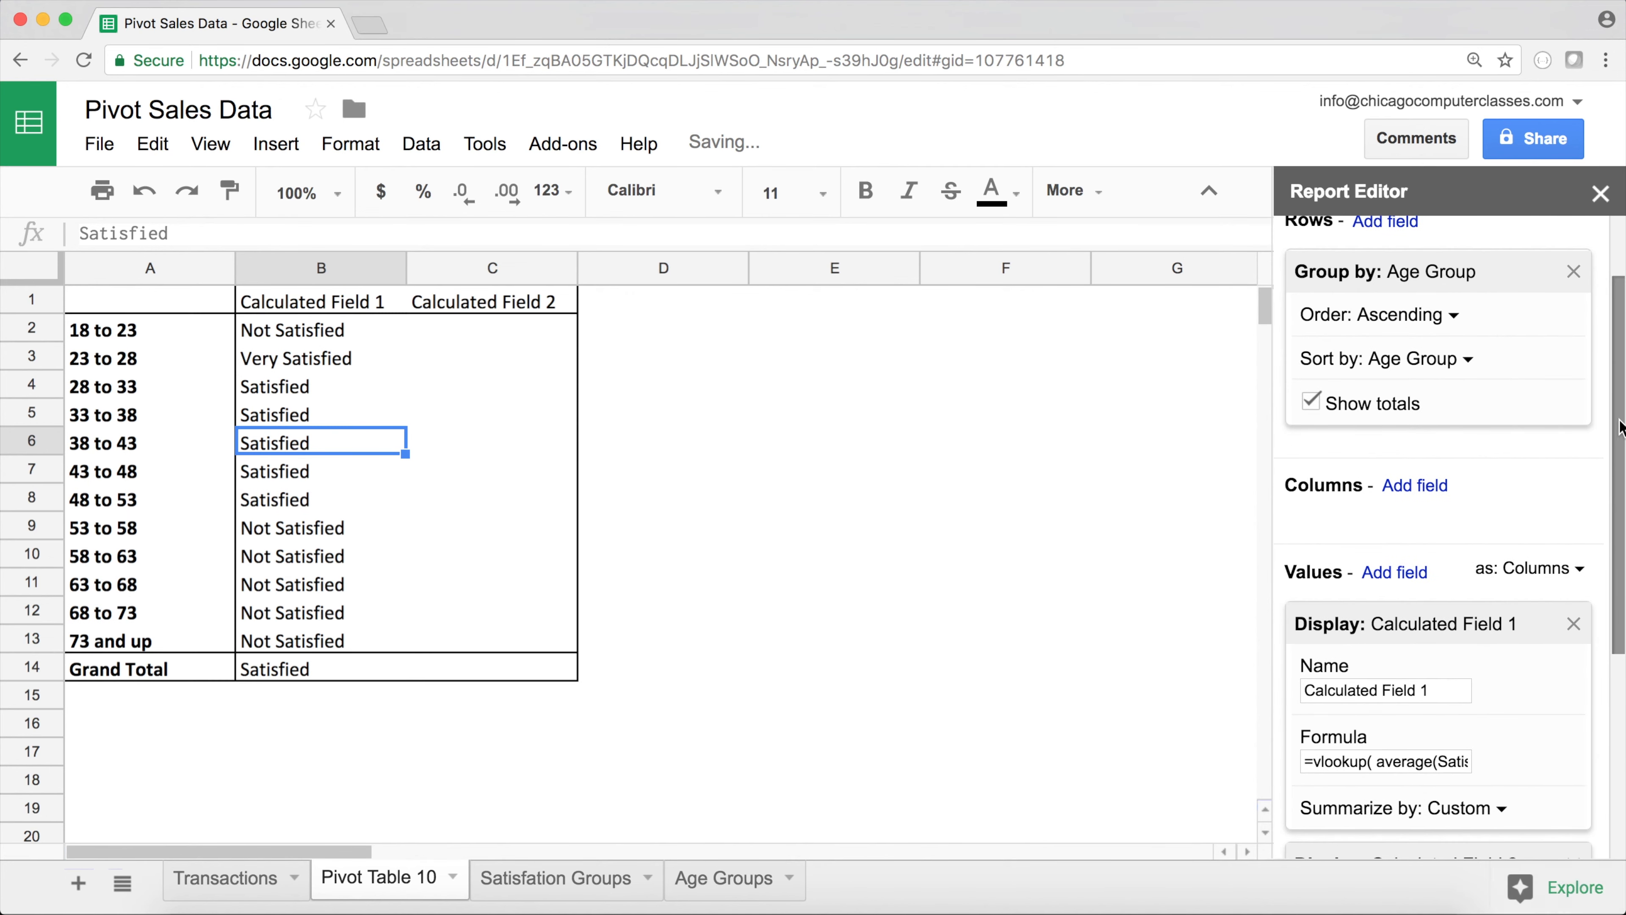
scroll(1603, 704, "down", 5)
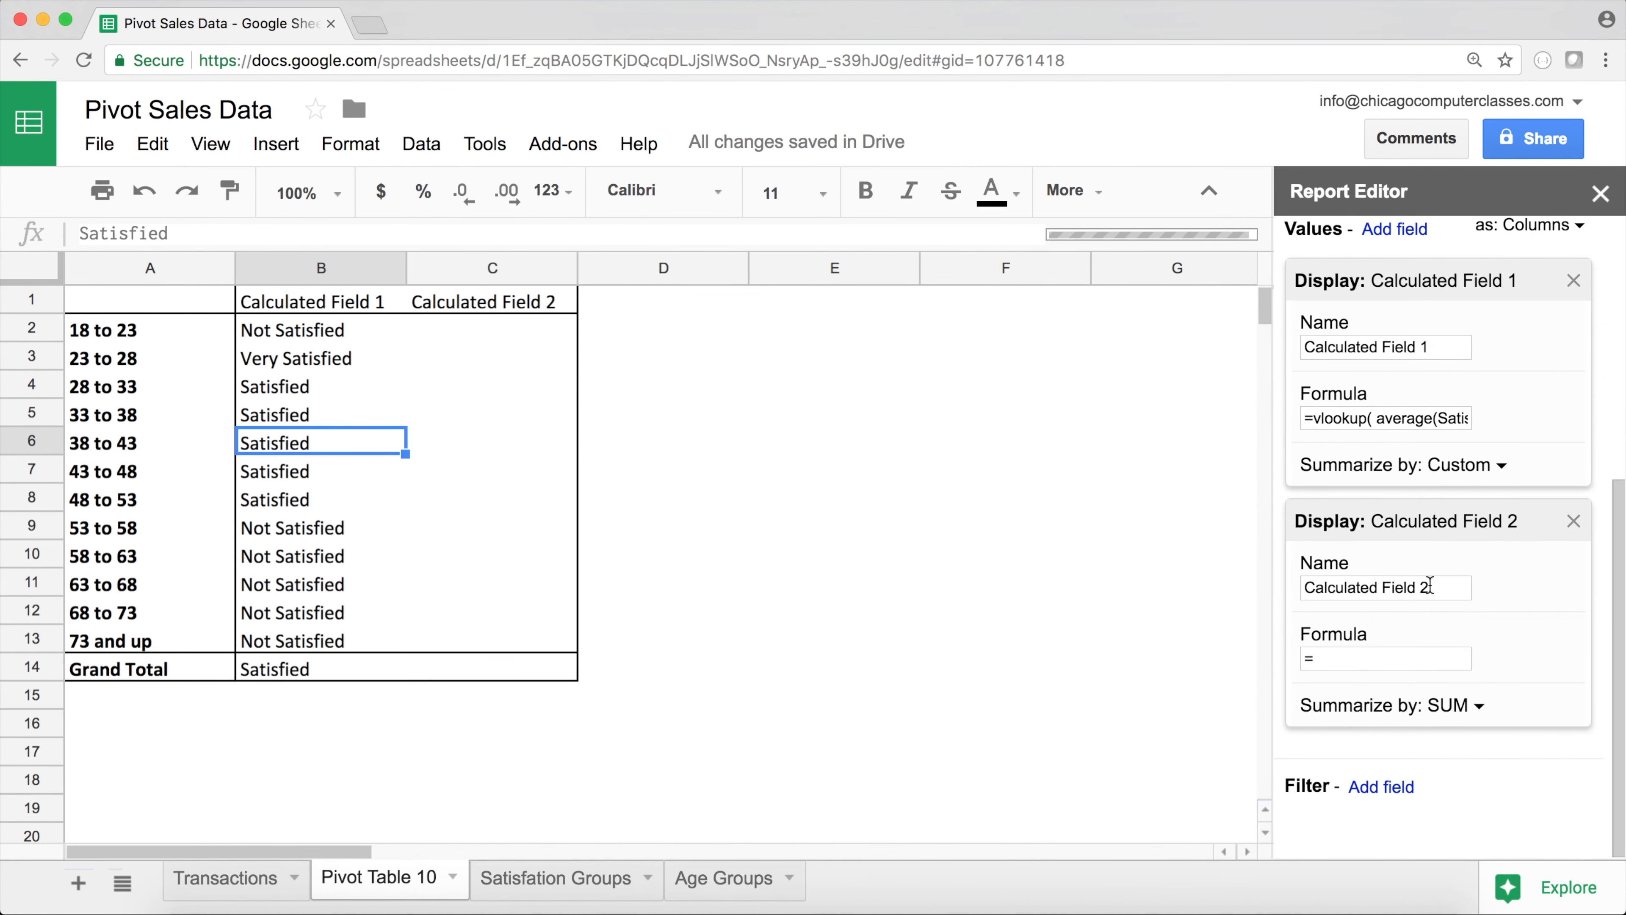
left_click_drag(1428, 587, 1336, 587)
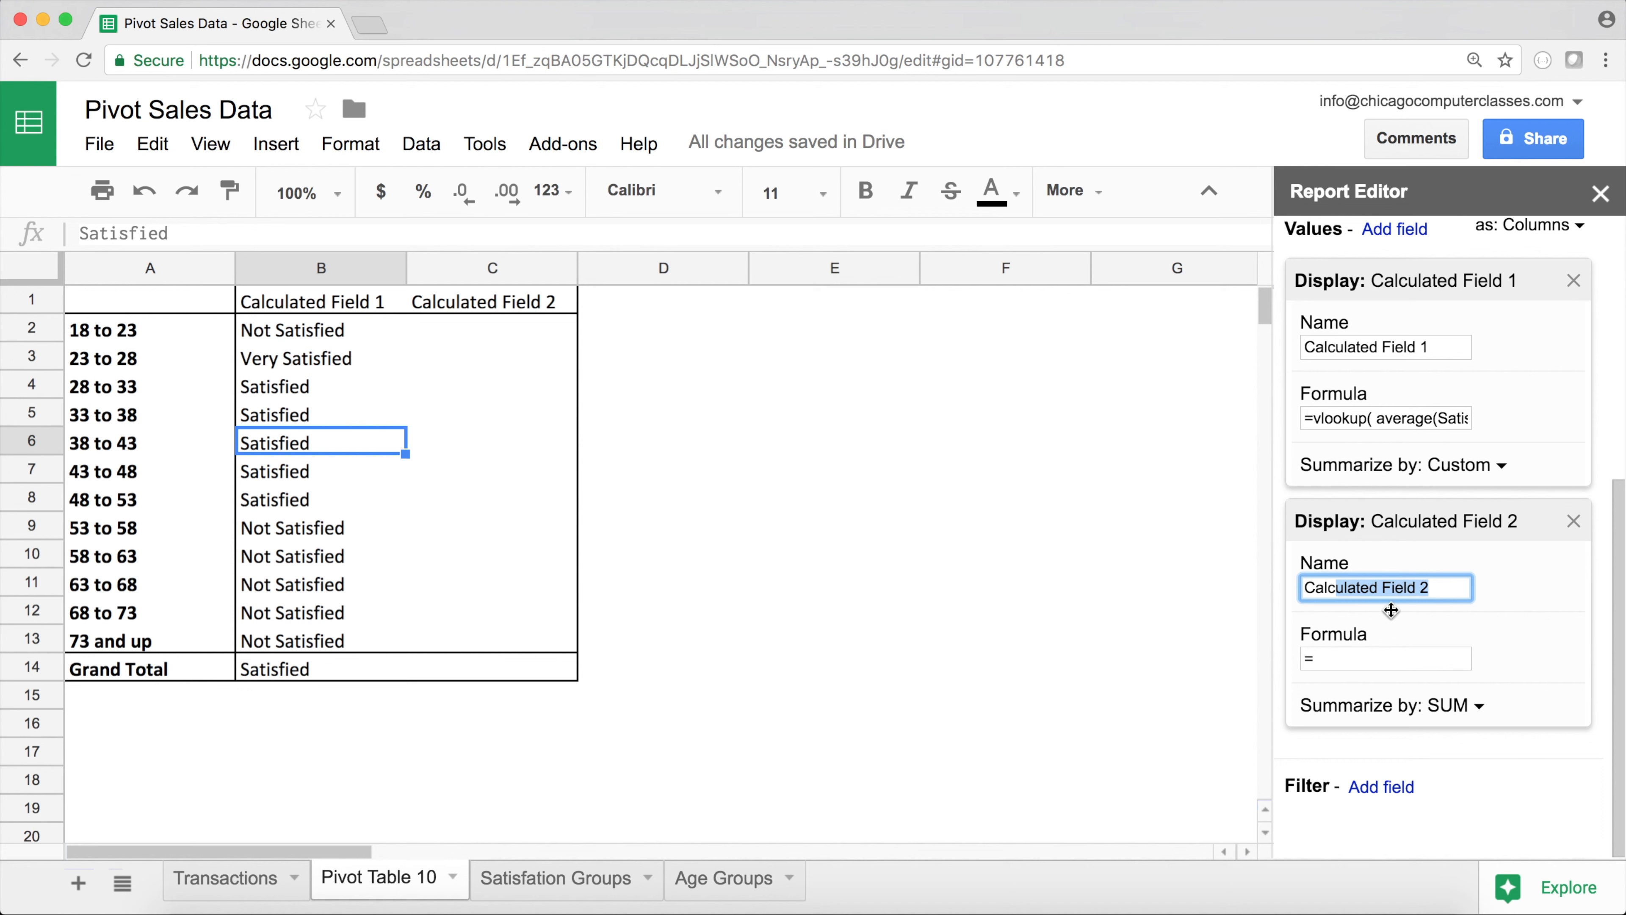
left_click(1356, 656)
left_click(1450, 705)
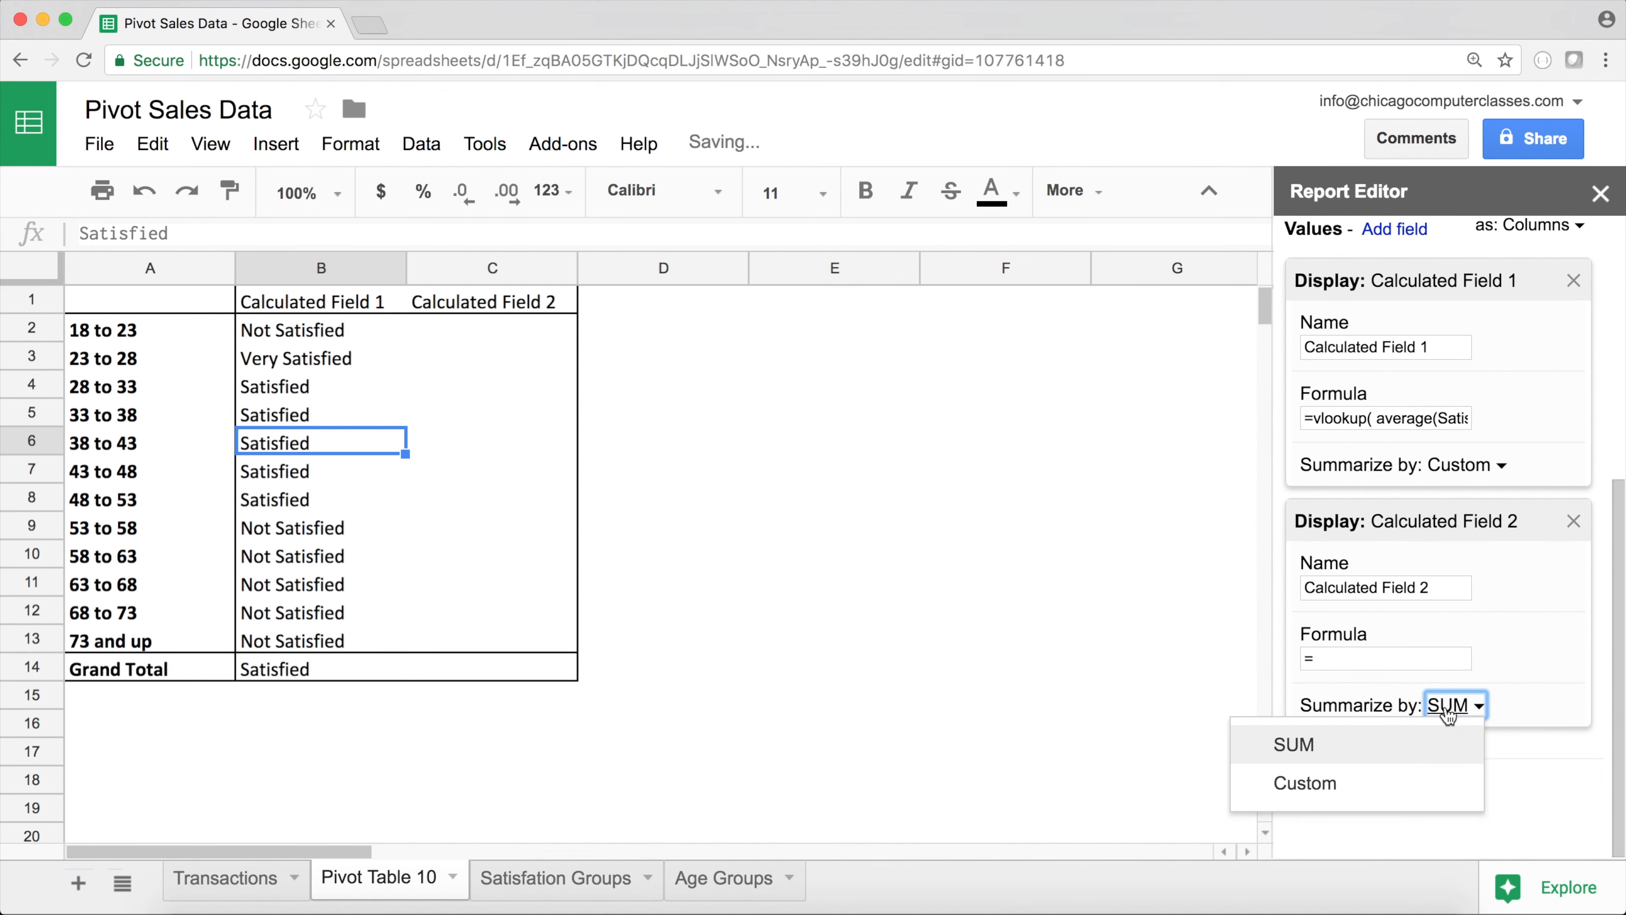
left_click(1387, 783)
Enter =AVEDEV(SatisfactionScore) as the second calculated field's formula and compare both calculated columns across the age groups
left_click(1343, 658)
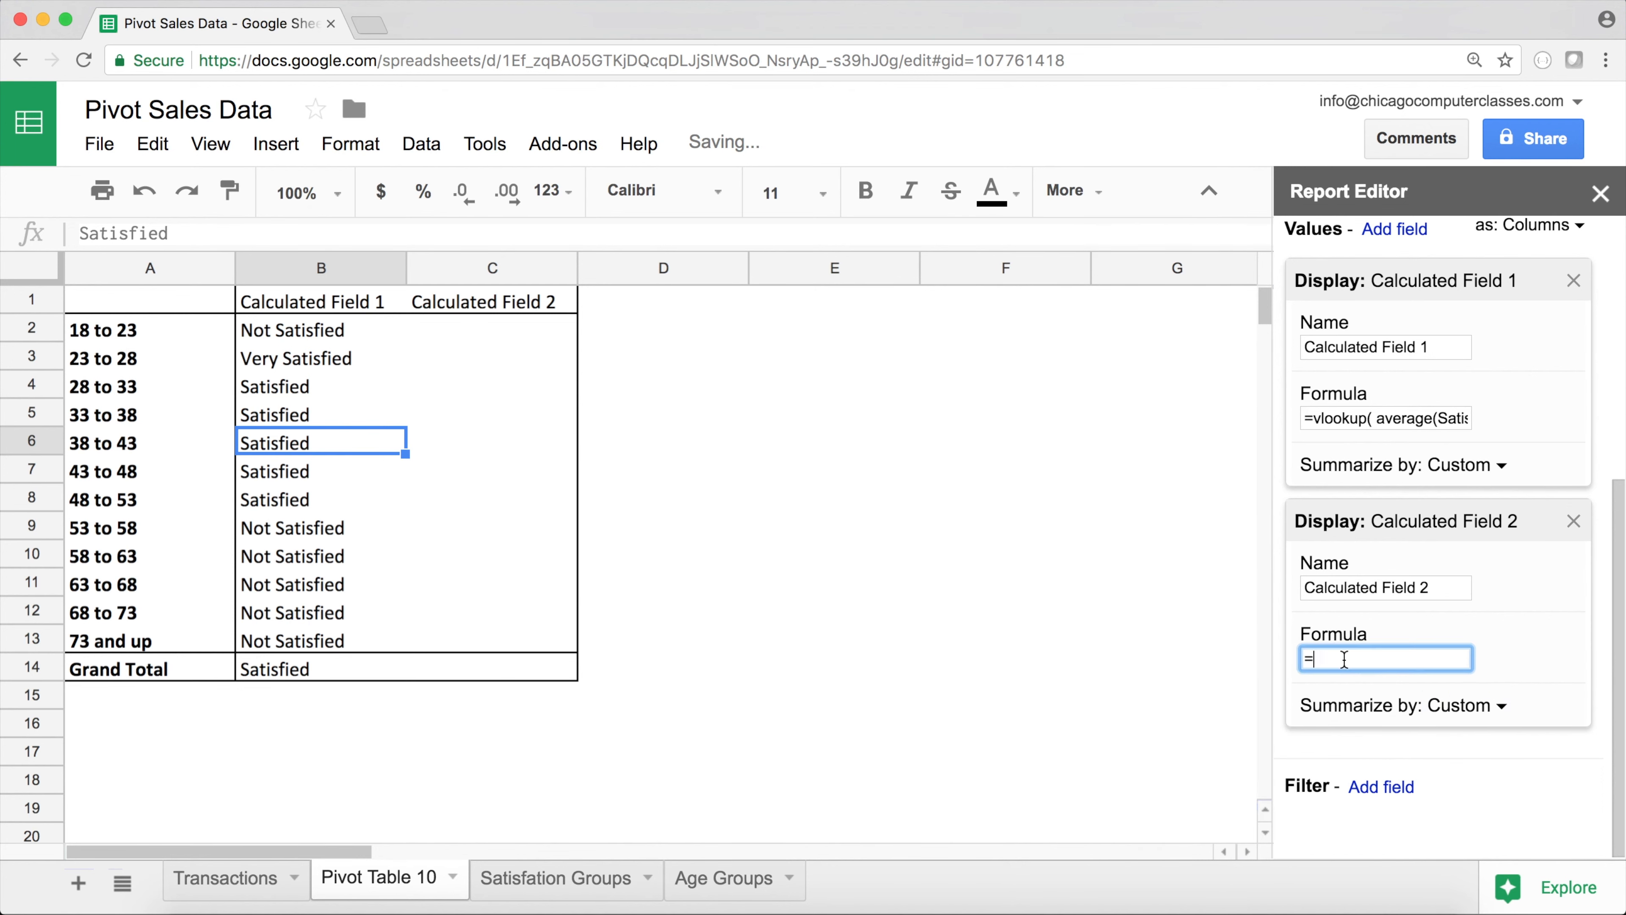
type("AVEDEV(")
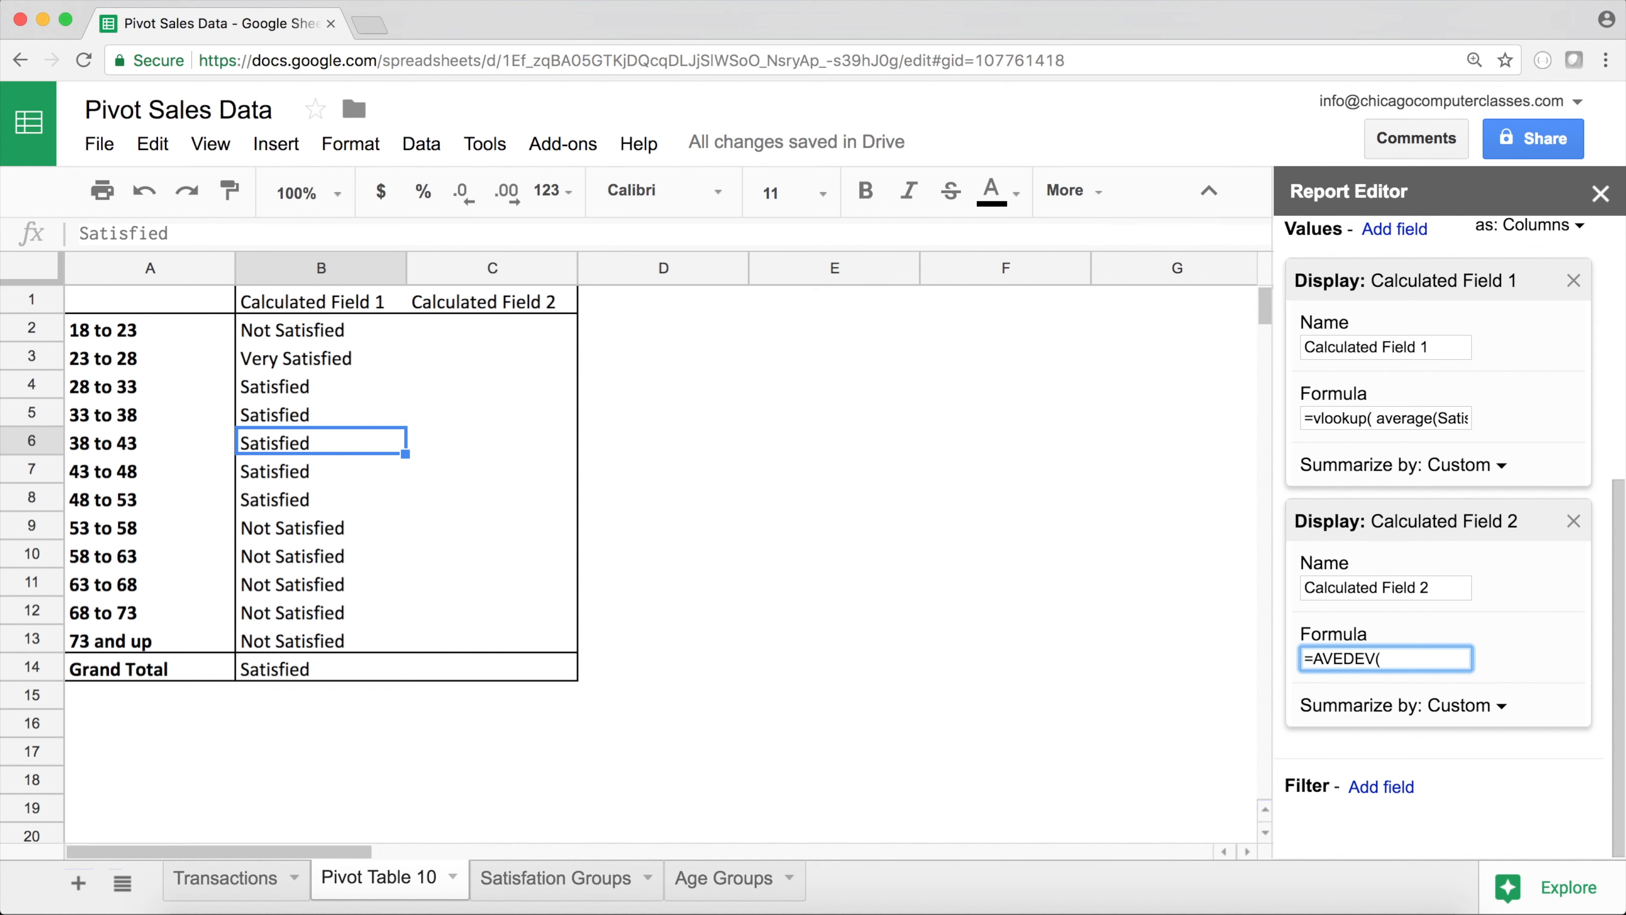
type("Sat")
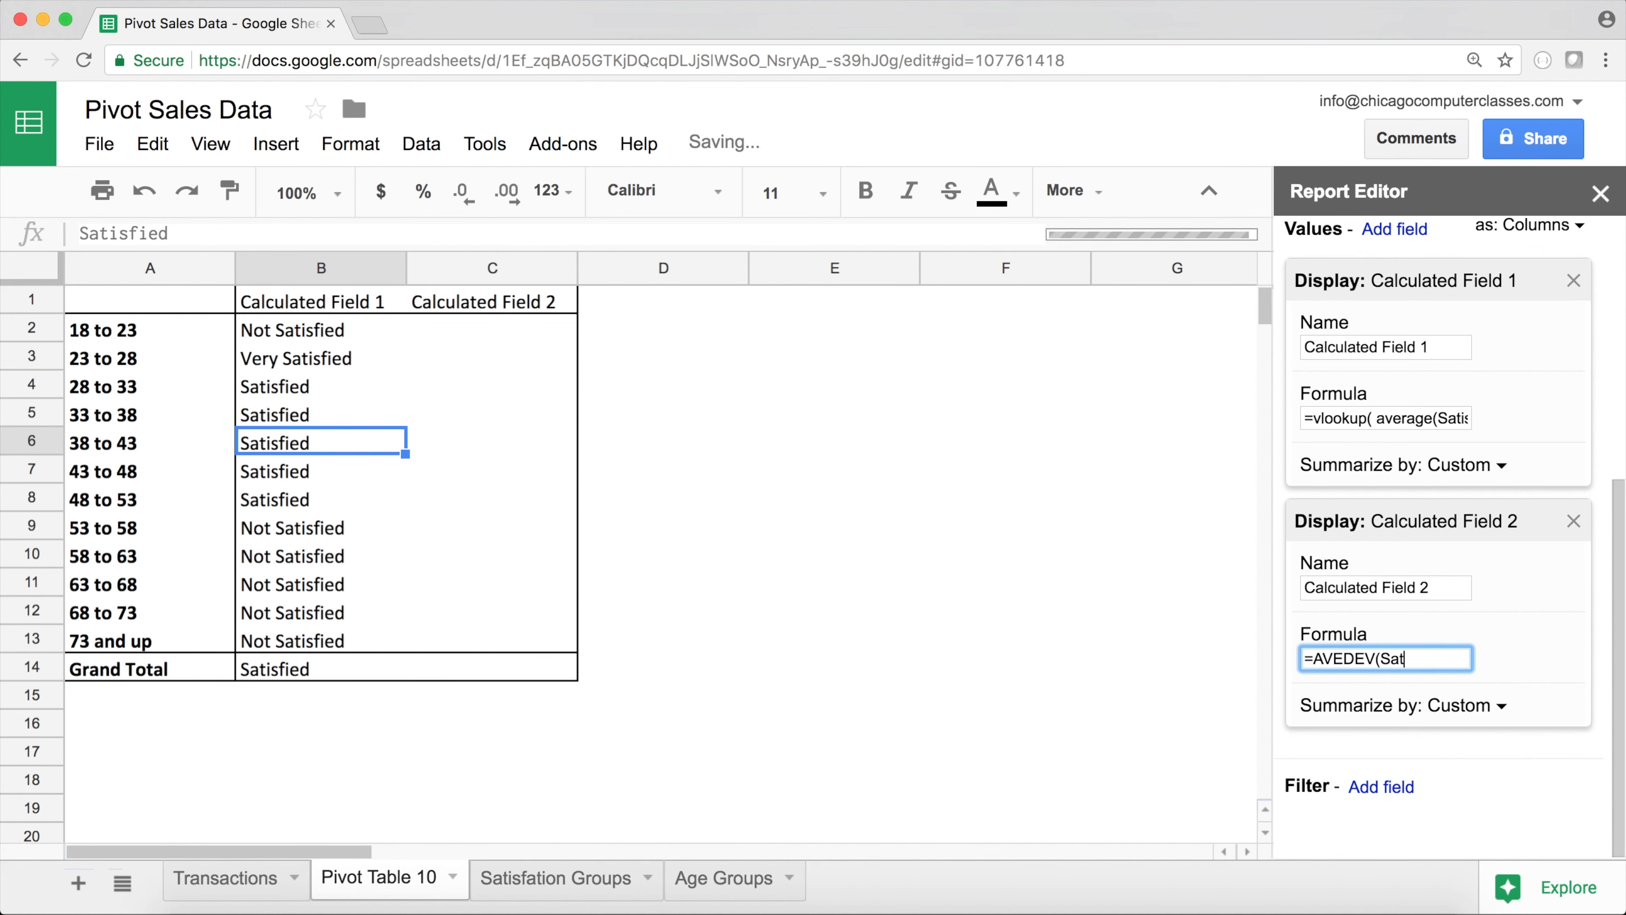
type("isfactionScore)")
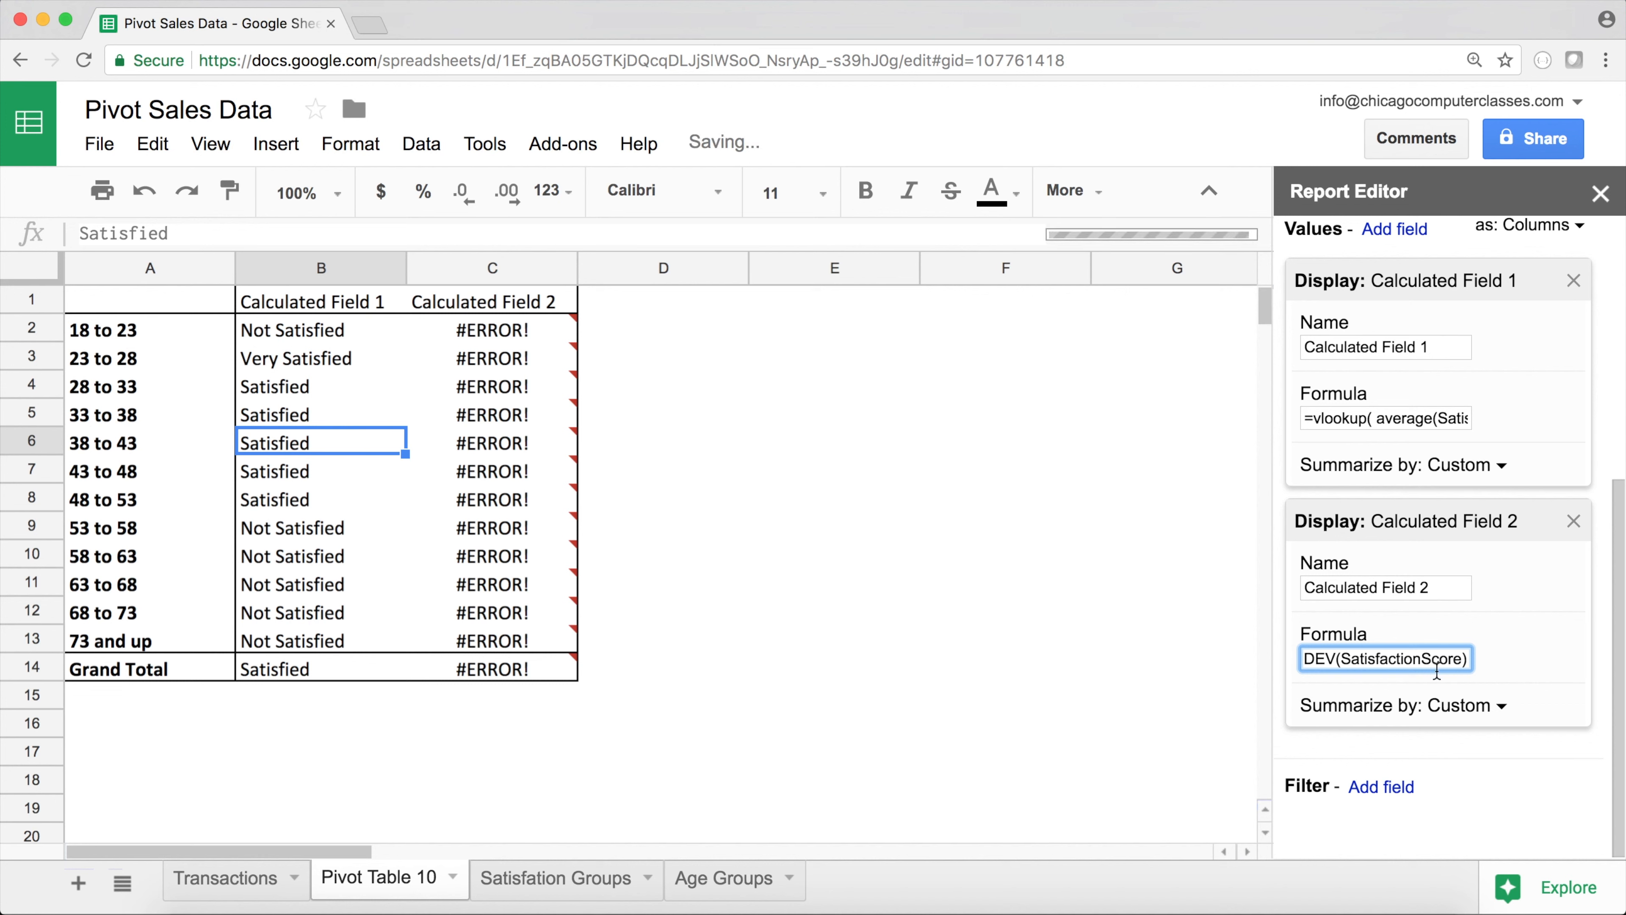
left_click_drag(280, 326, 280, 675)
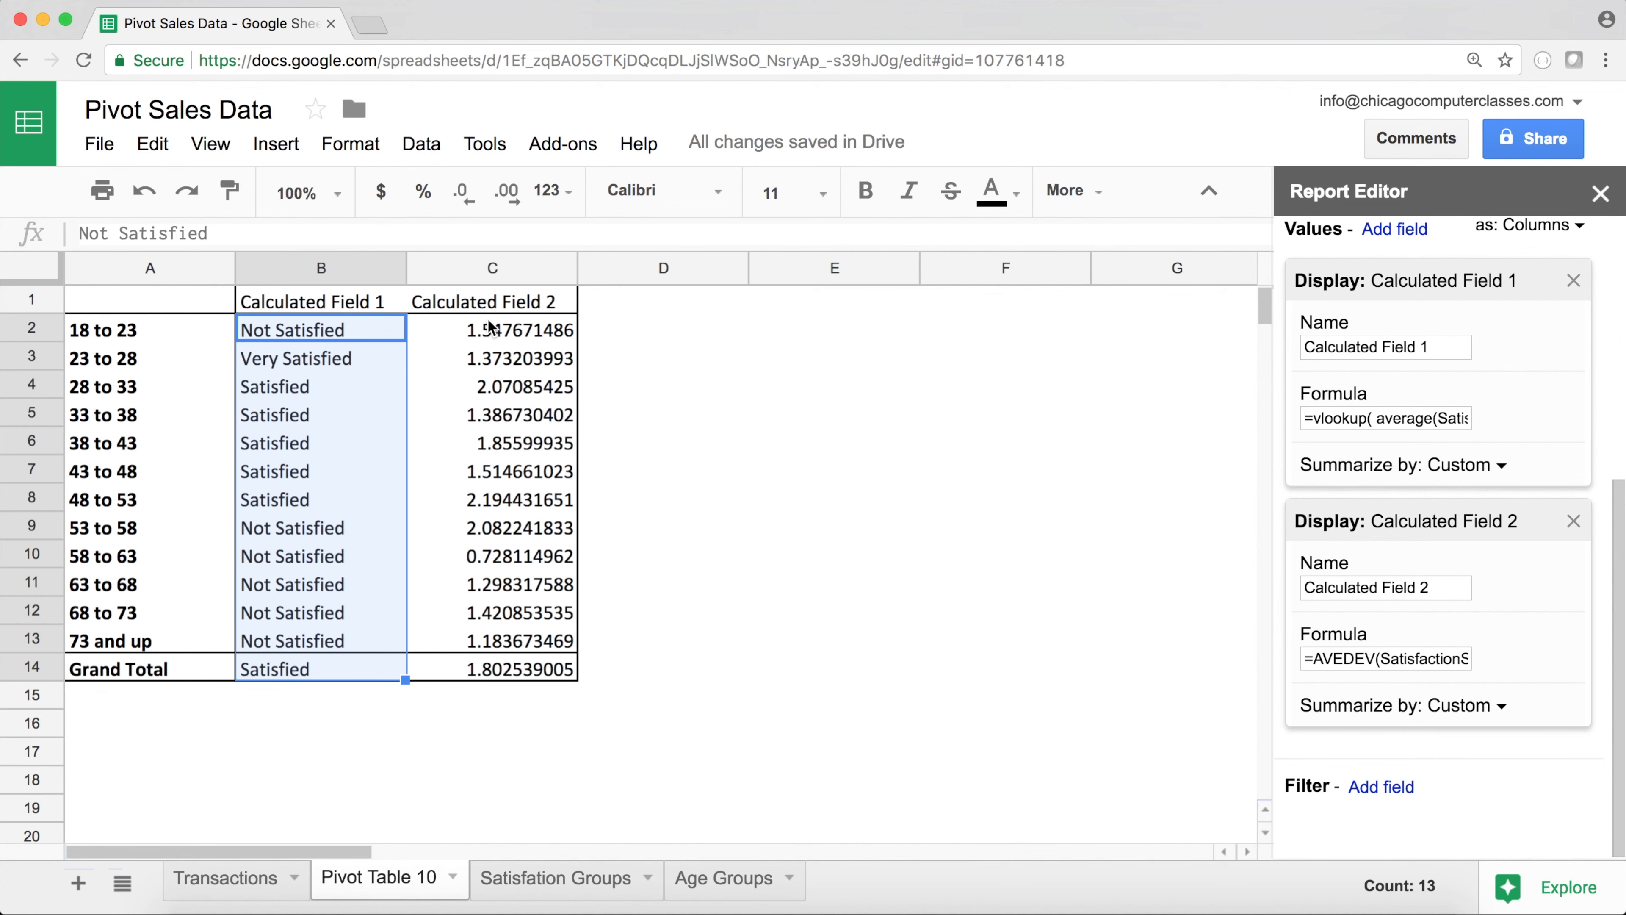
left_click_drag(499, 331, 499, 591)
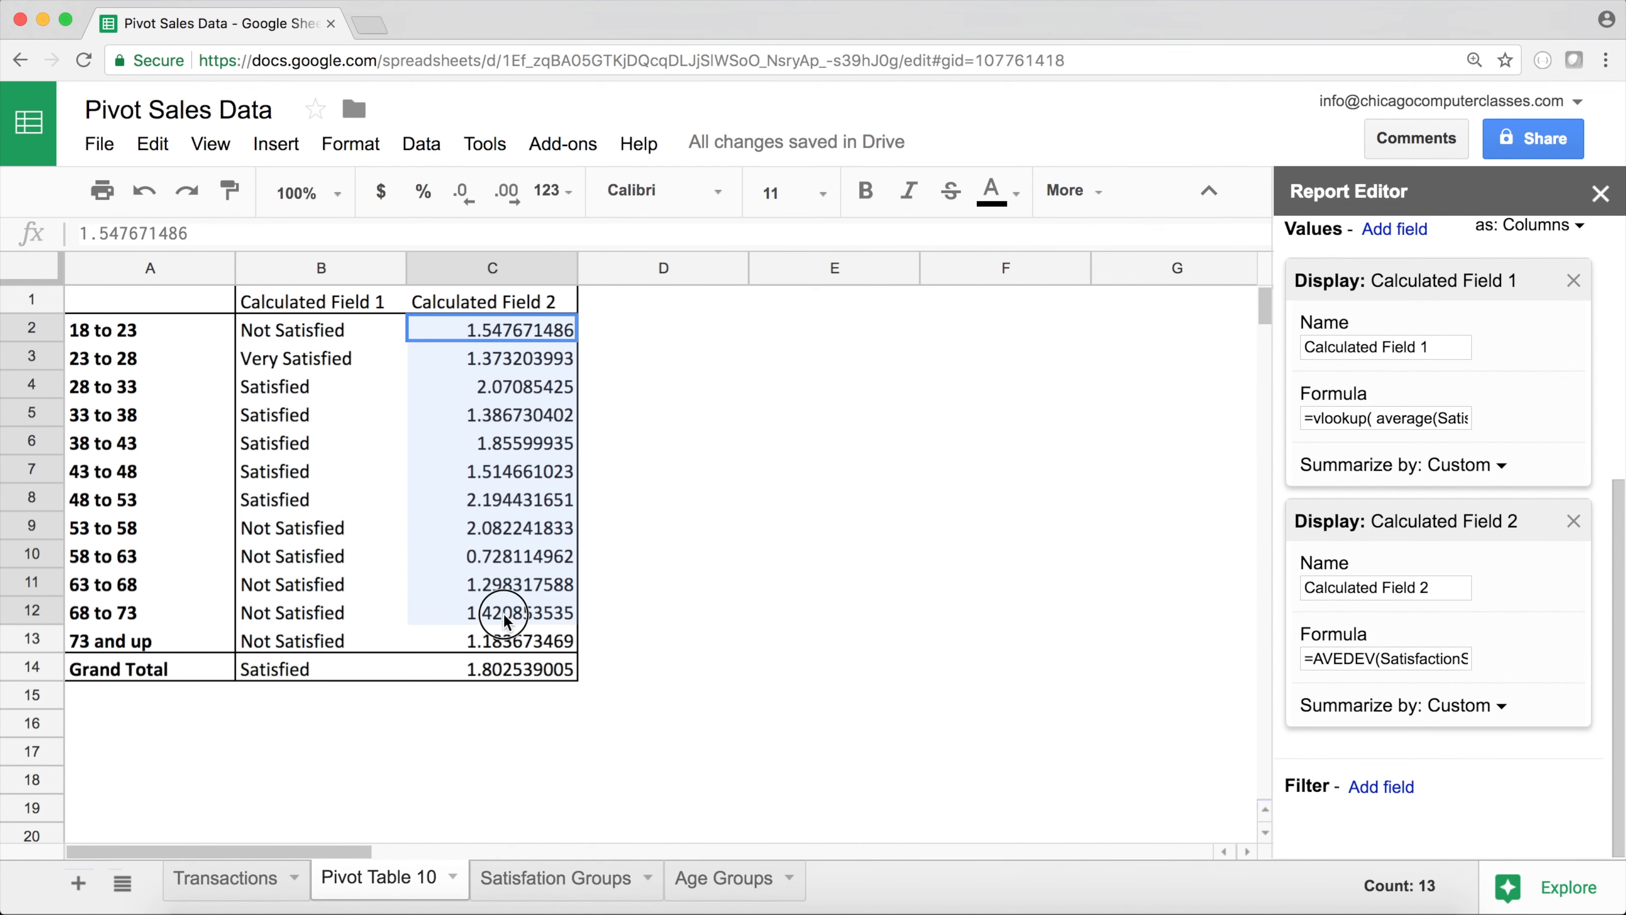